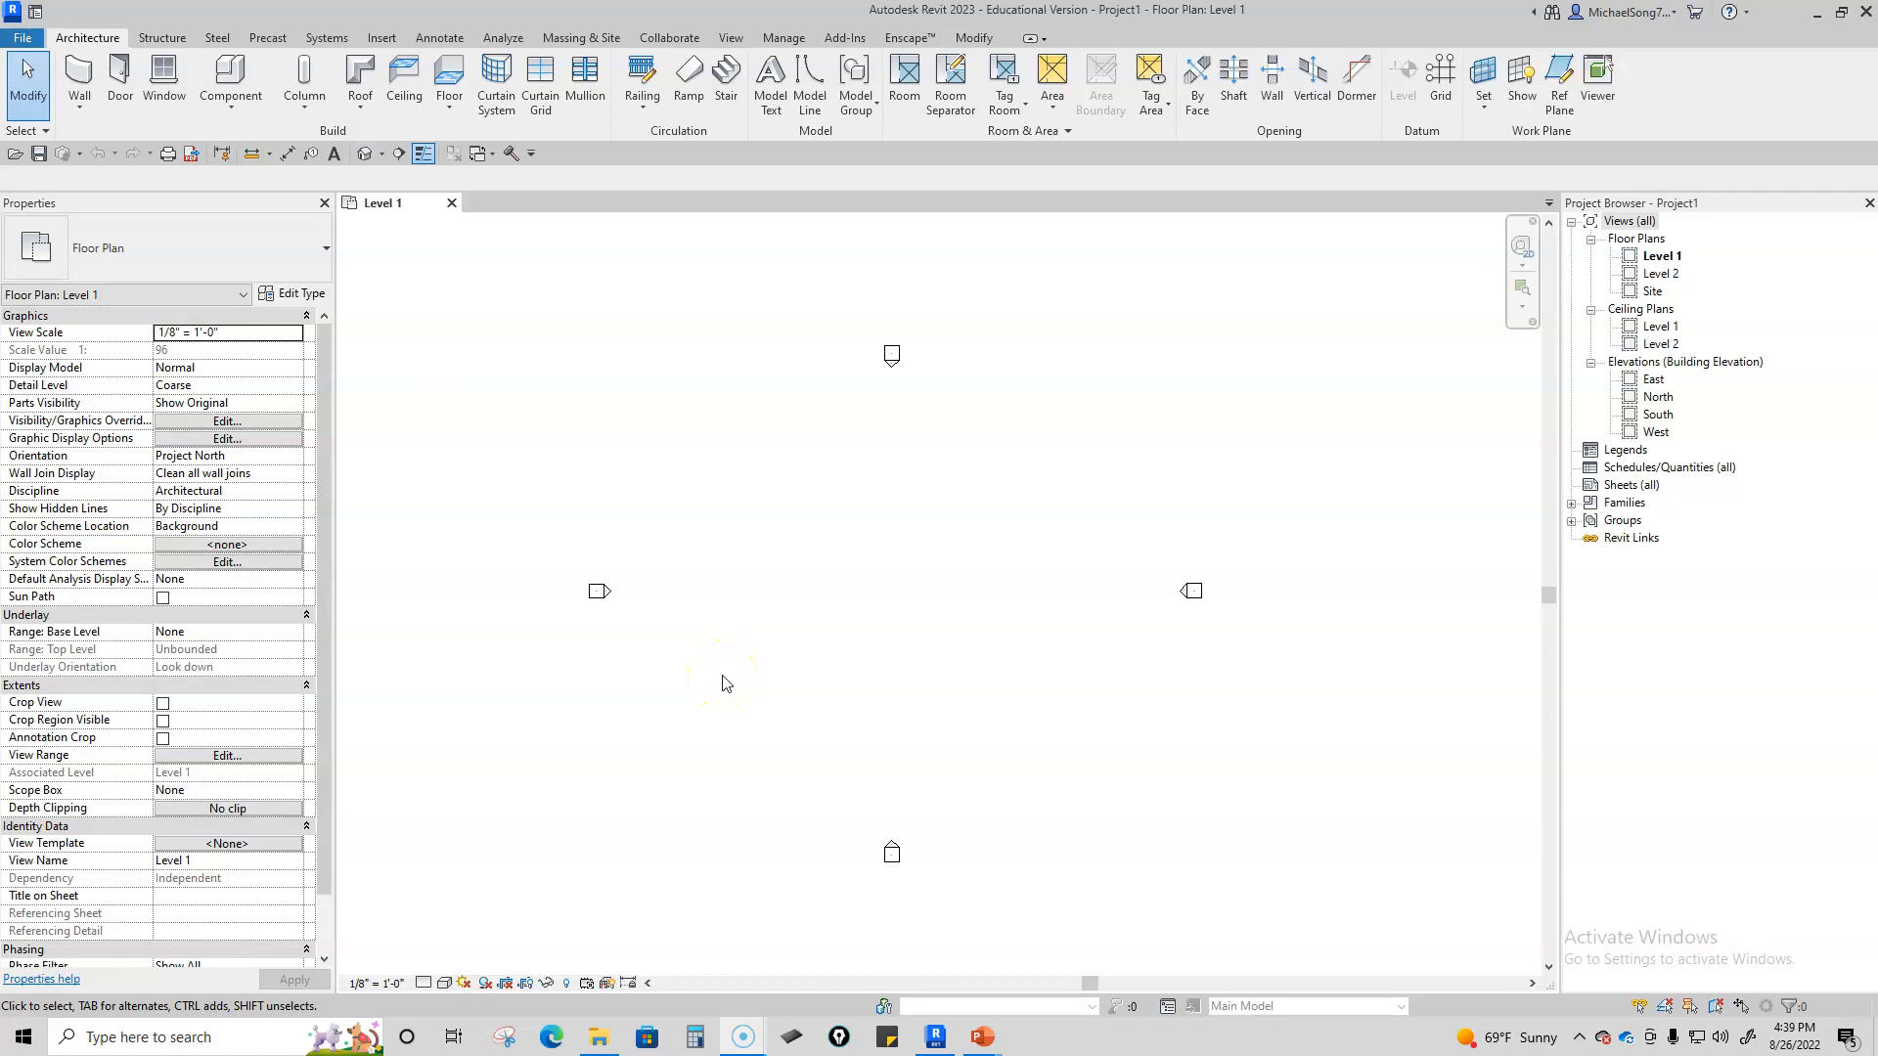
Step: Start a PDF import and open Eastridge_RTI.pdf from the Eastridge package folder on the network drive
left_click(379, 40)
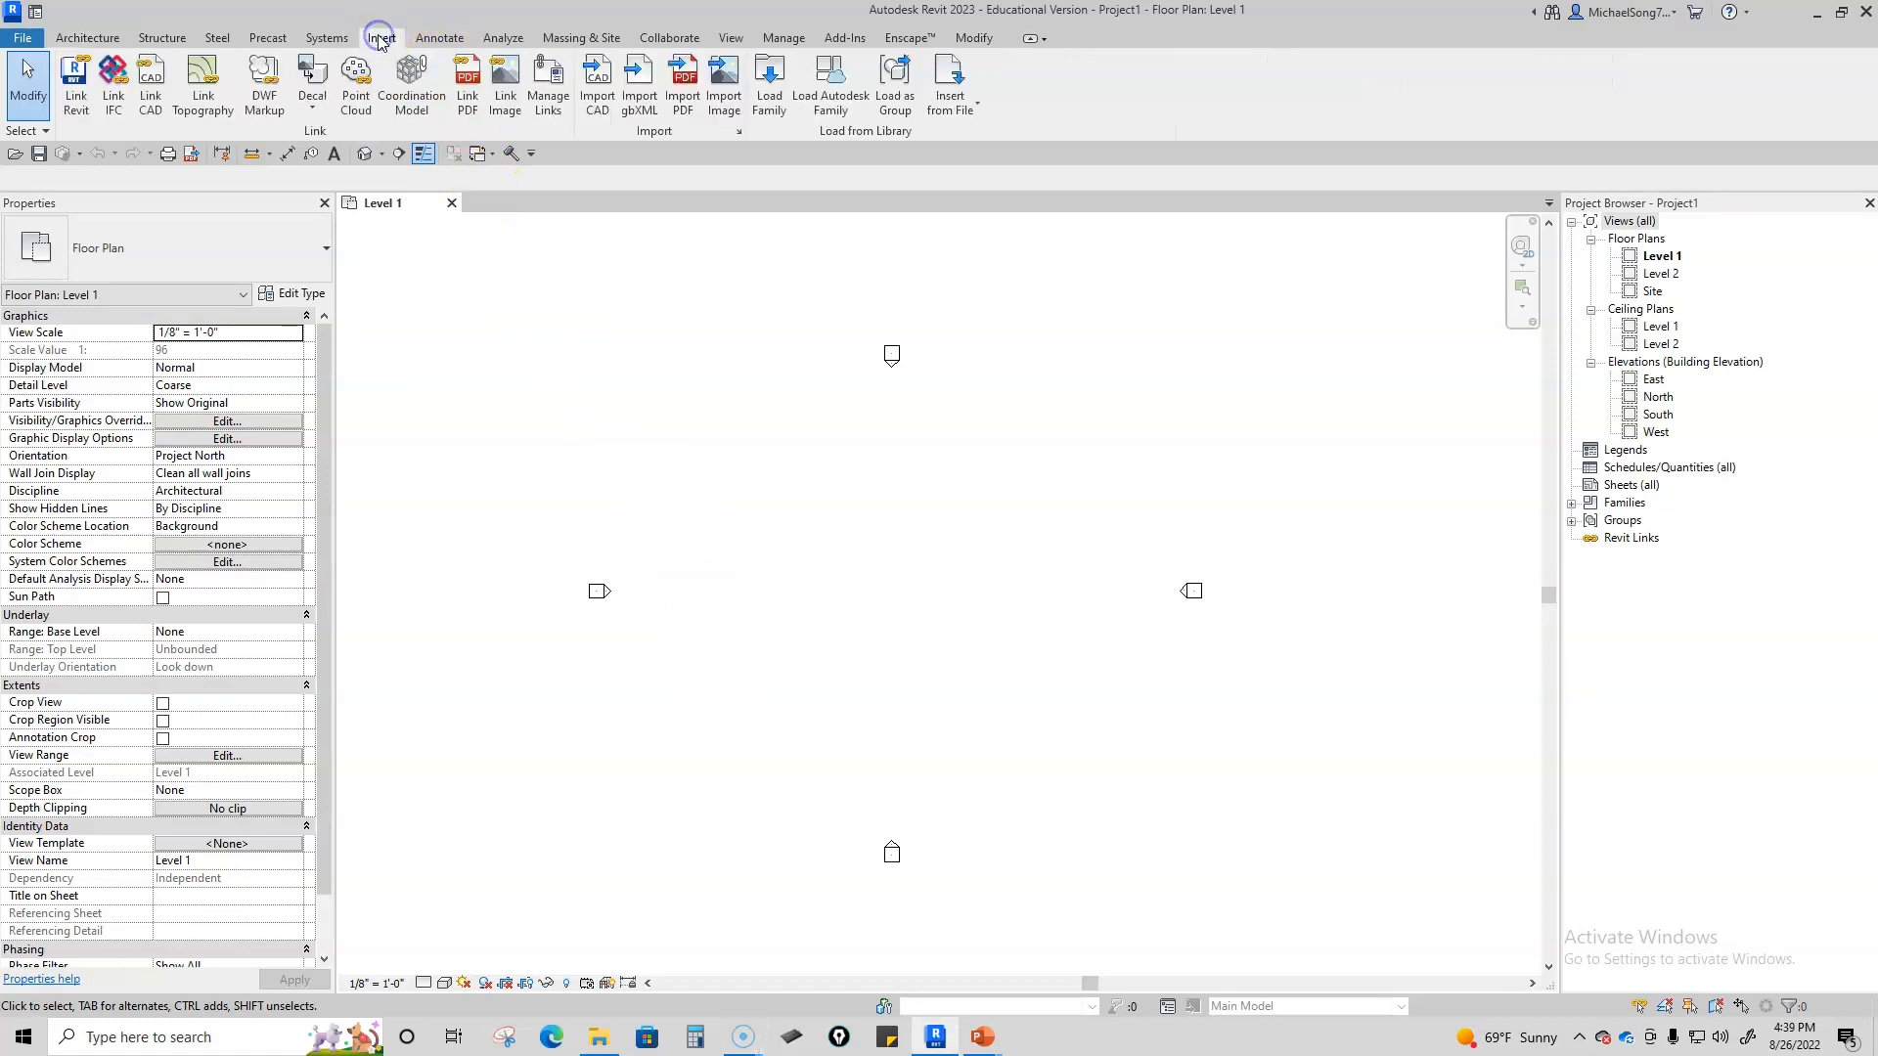
left_click(683, 78)
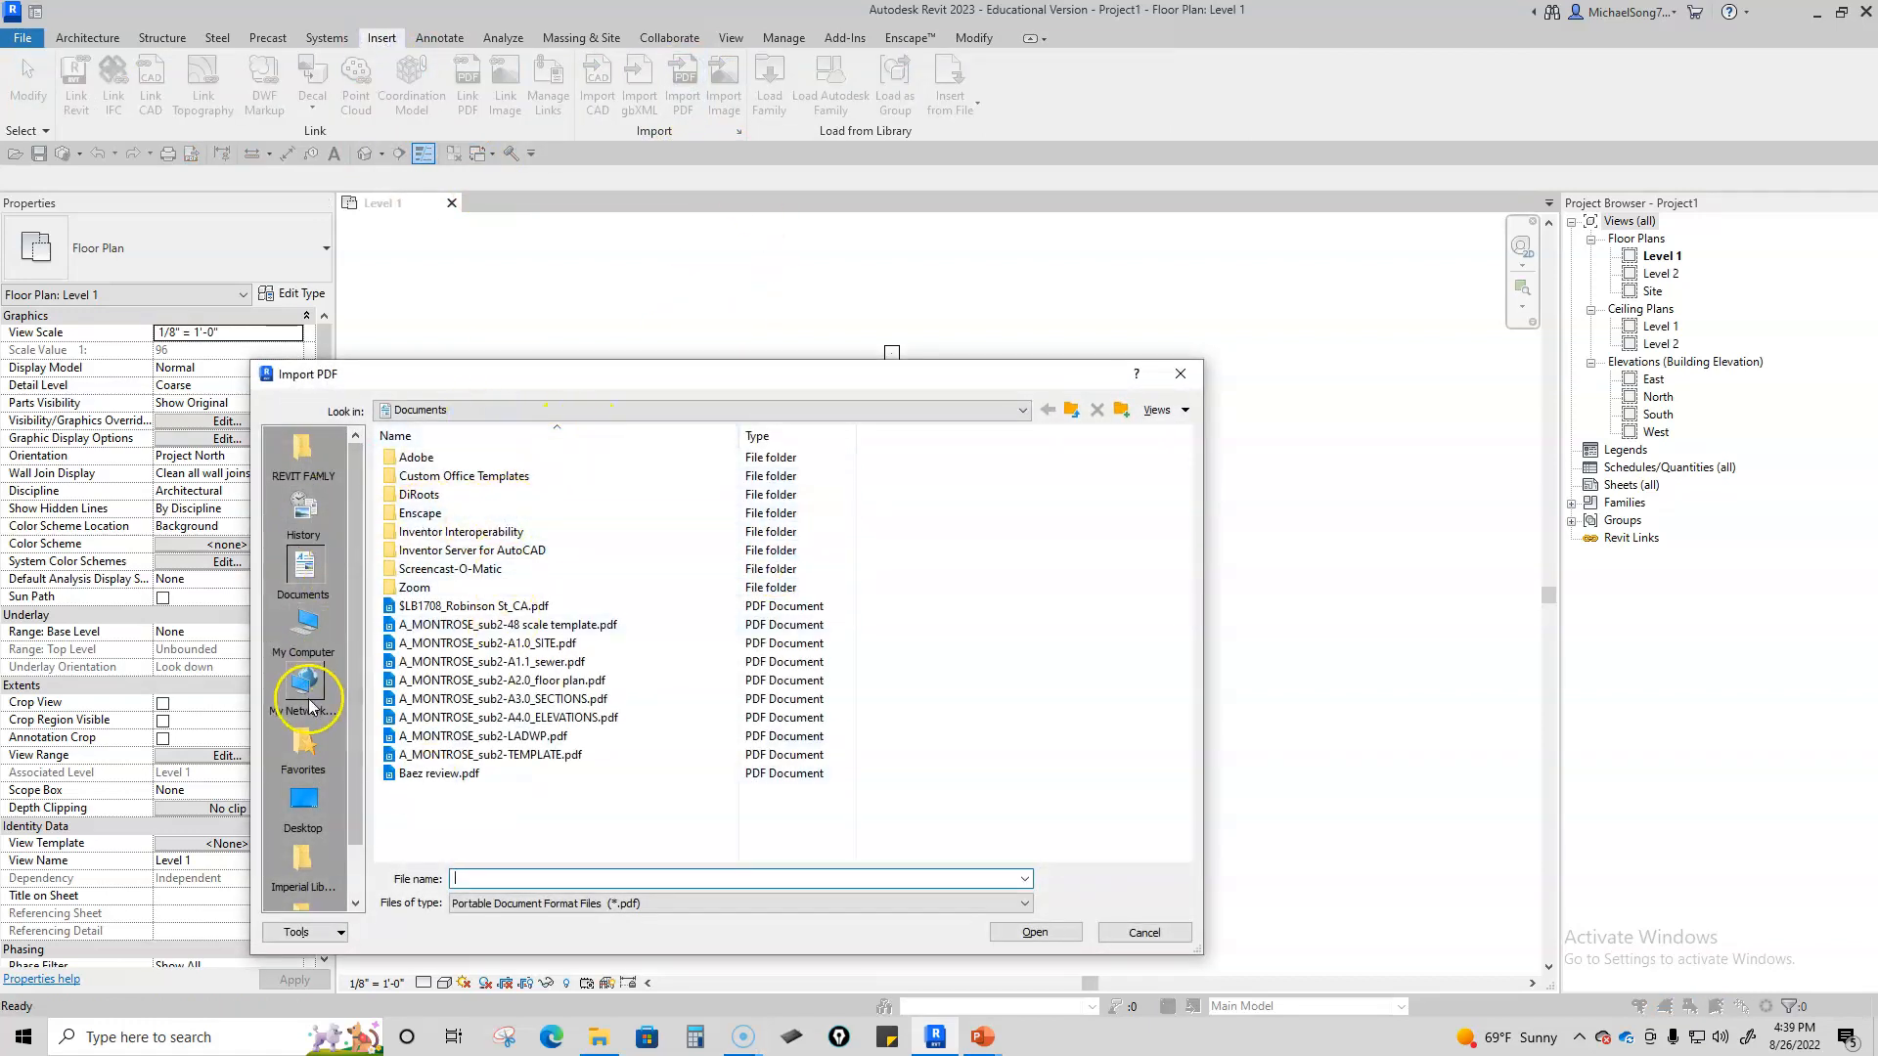
left_click(306, 640)
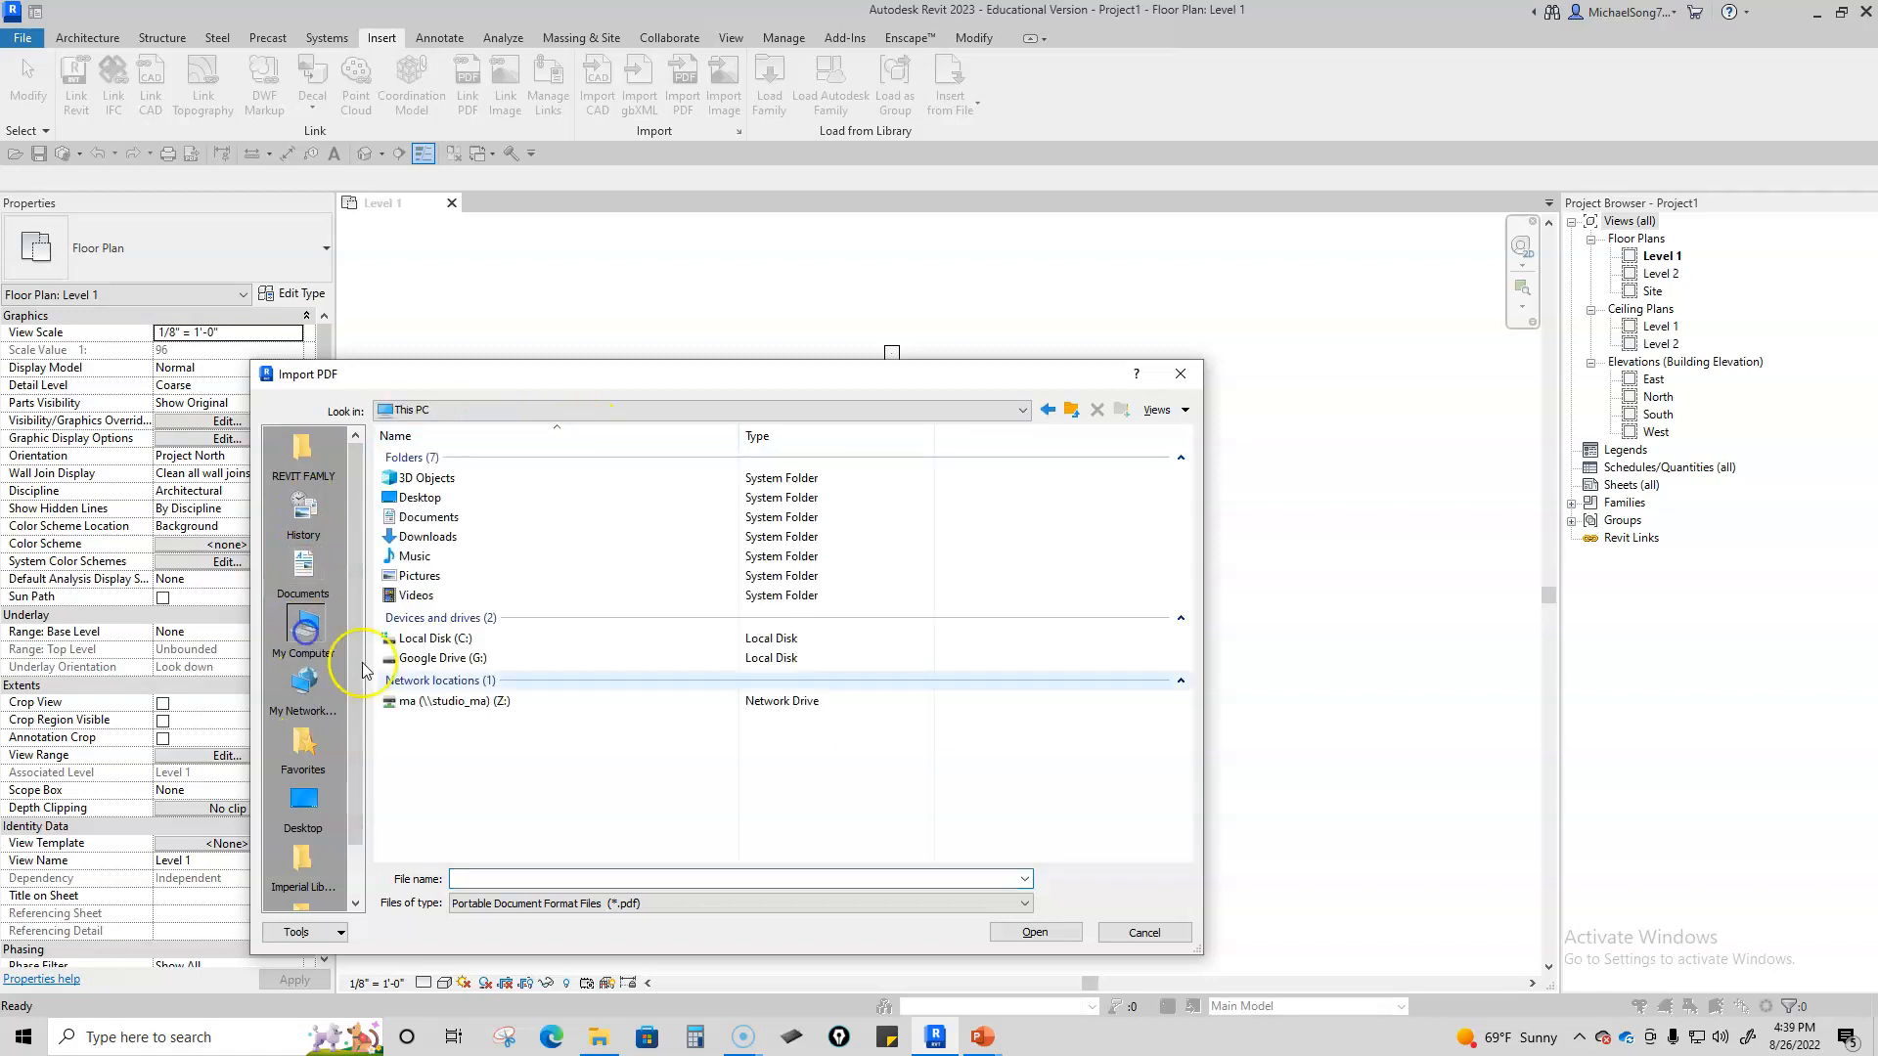
double_click(477, 700)
left_click(442, 493)
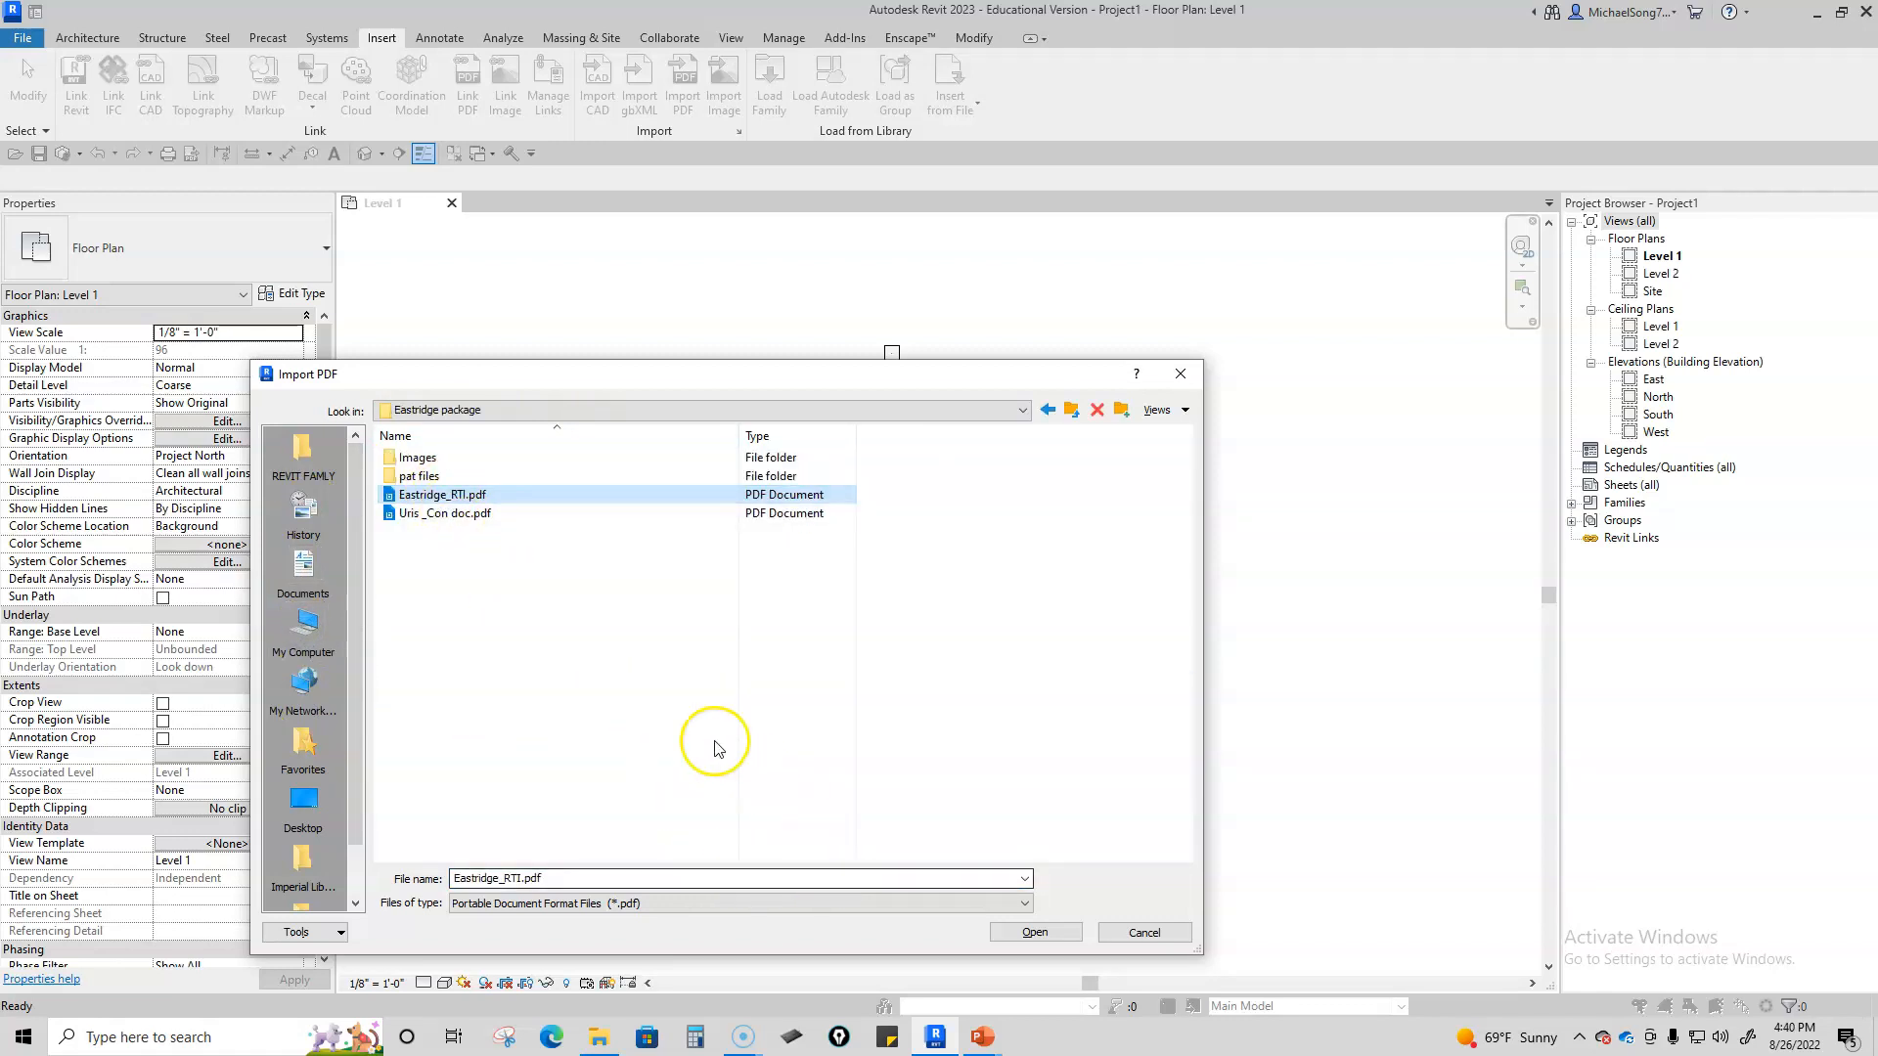
left_click(1037, 933)
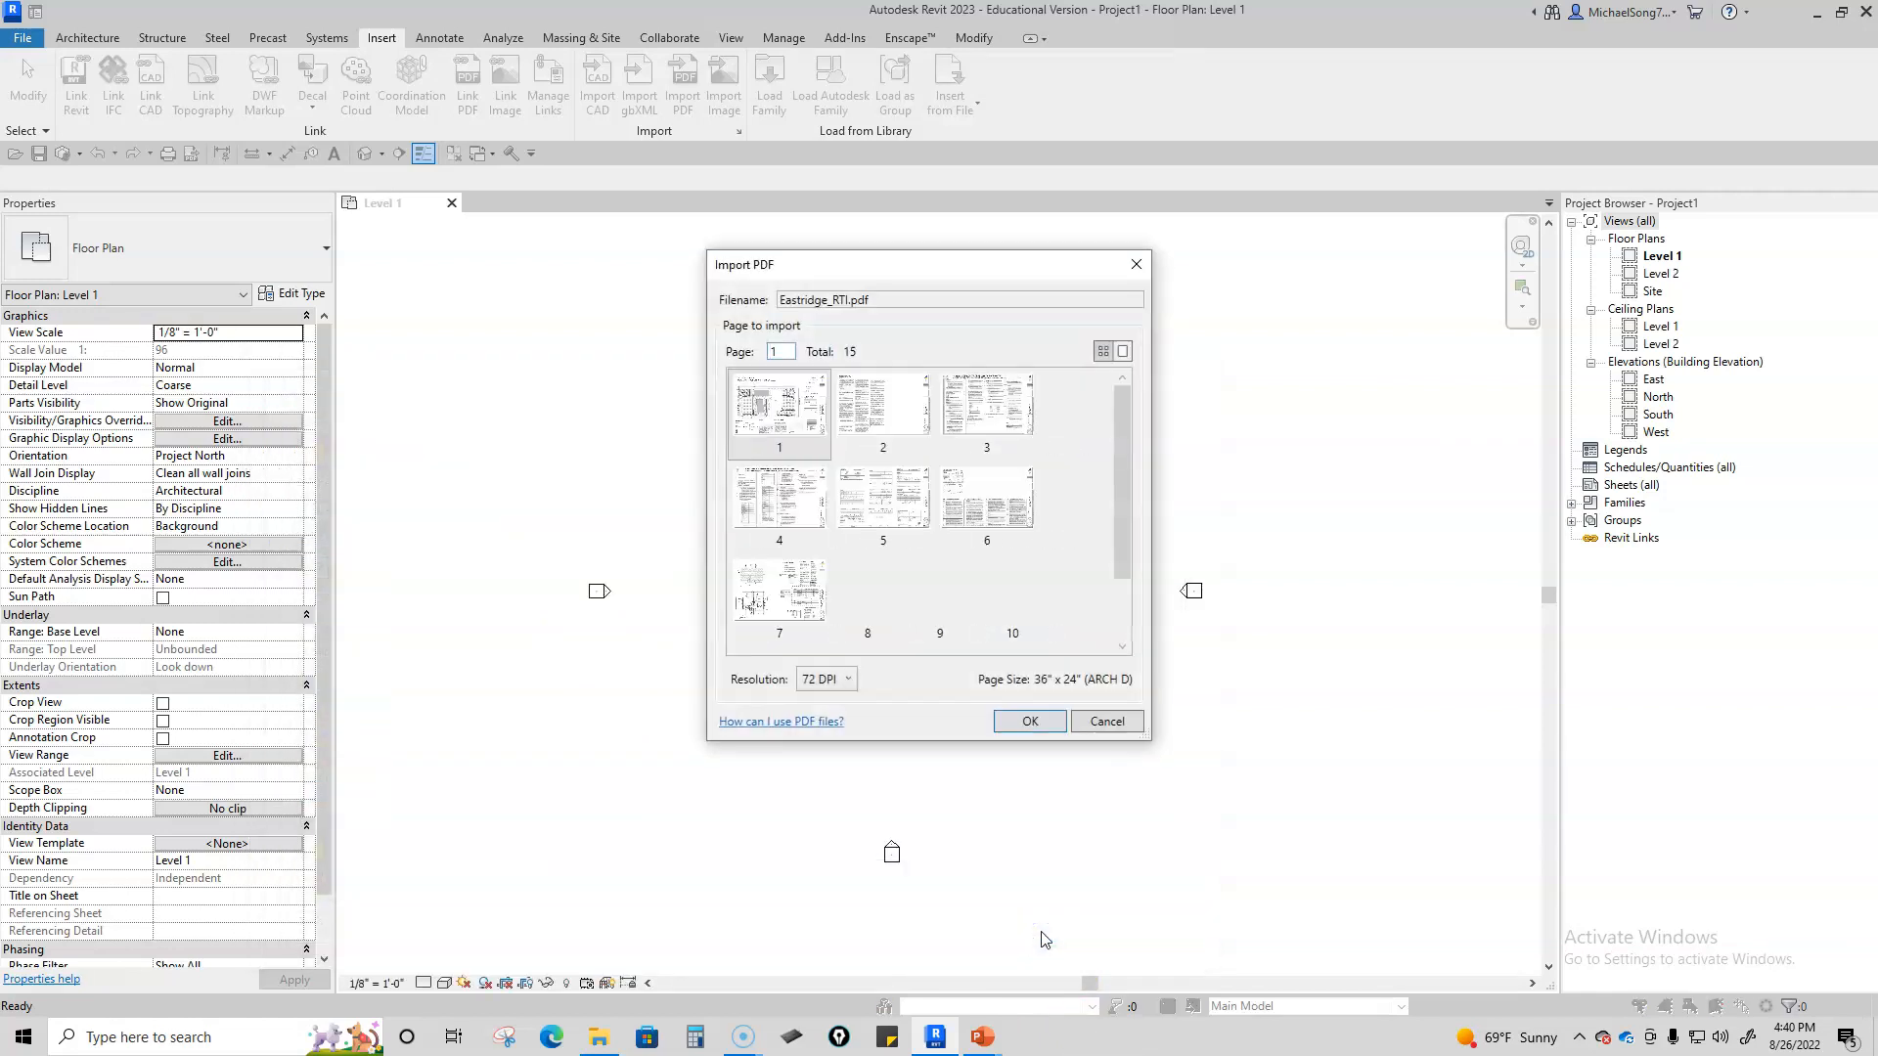
Step: Import page 7 of the PDF at 72 DPI and place it southeast of the elevation markers
left_click(810, 590)
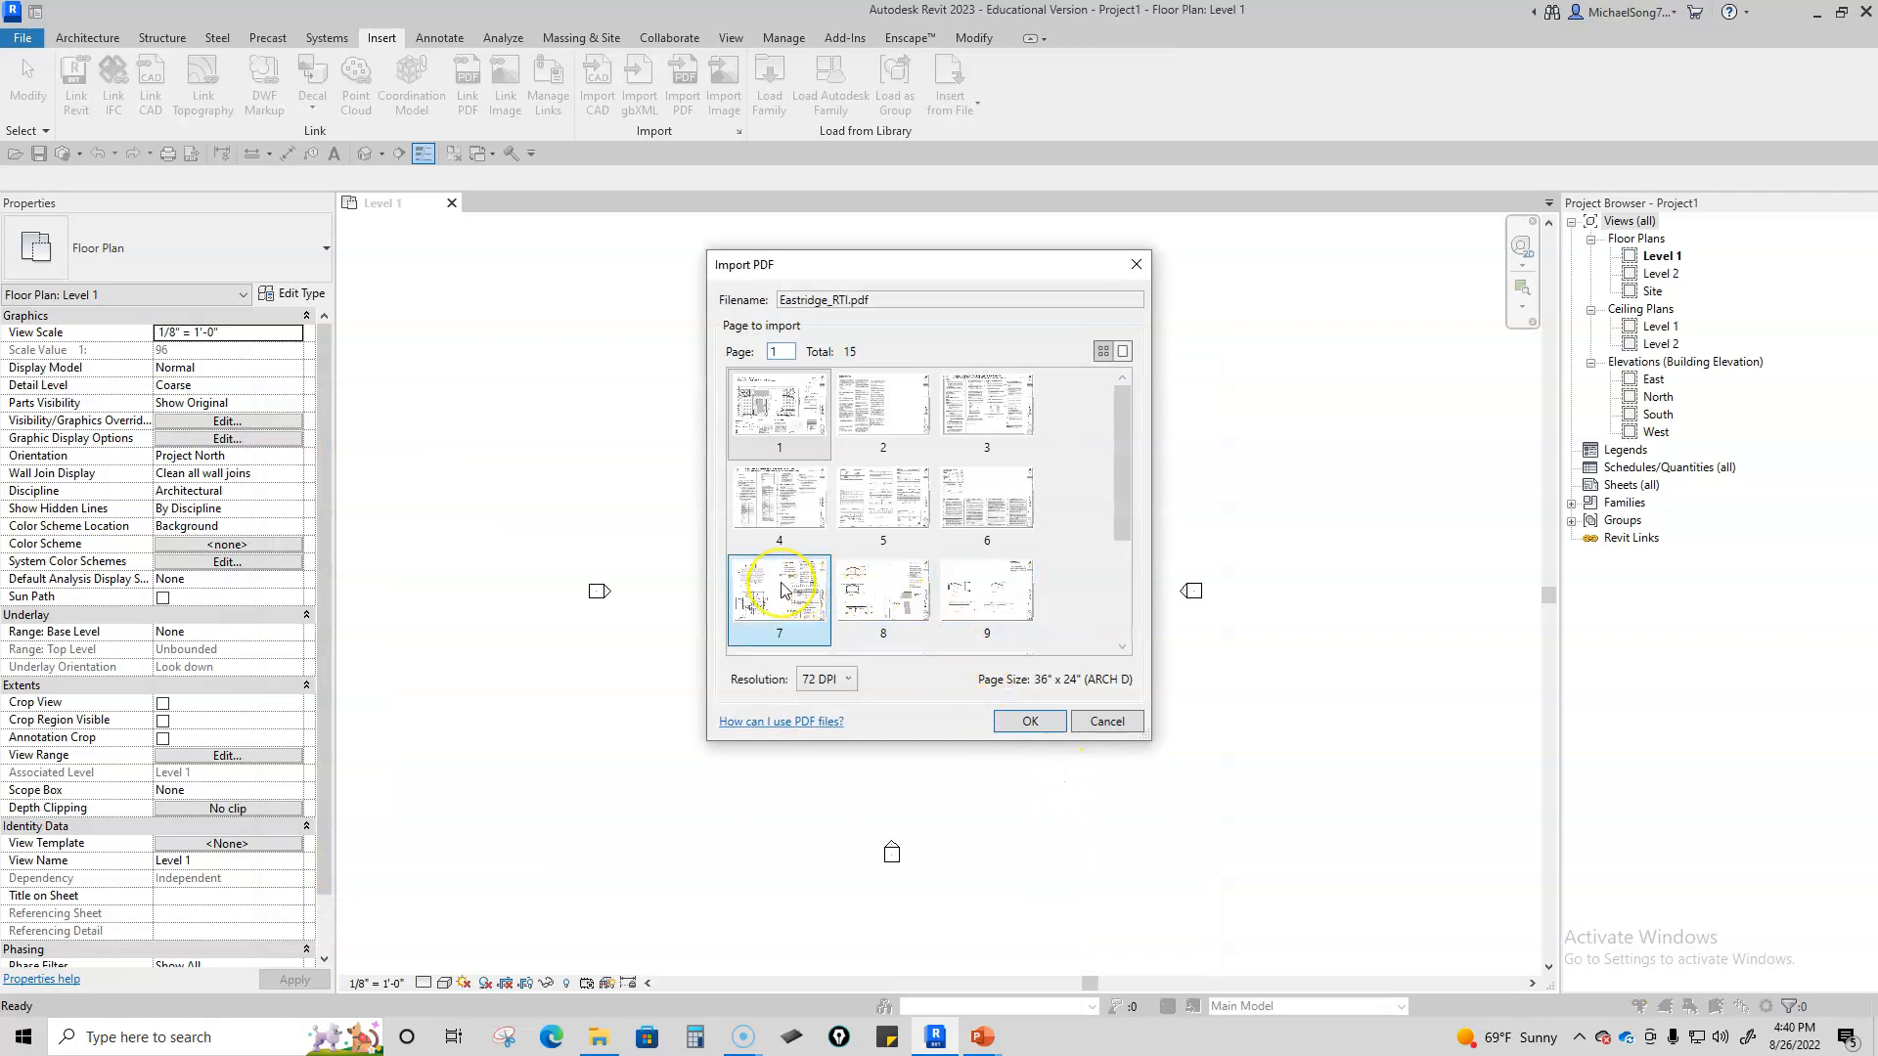
left_click(782, 589)
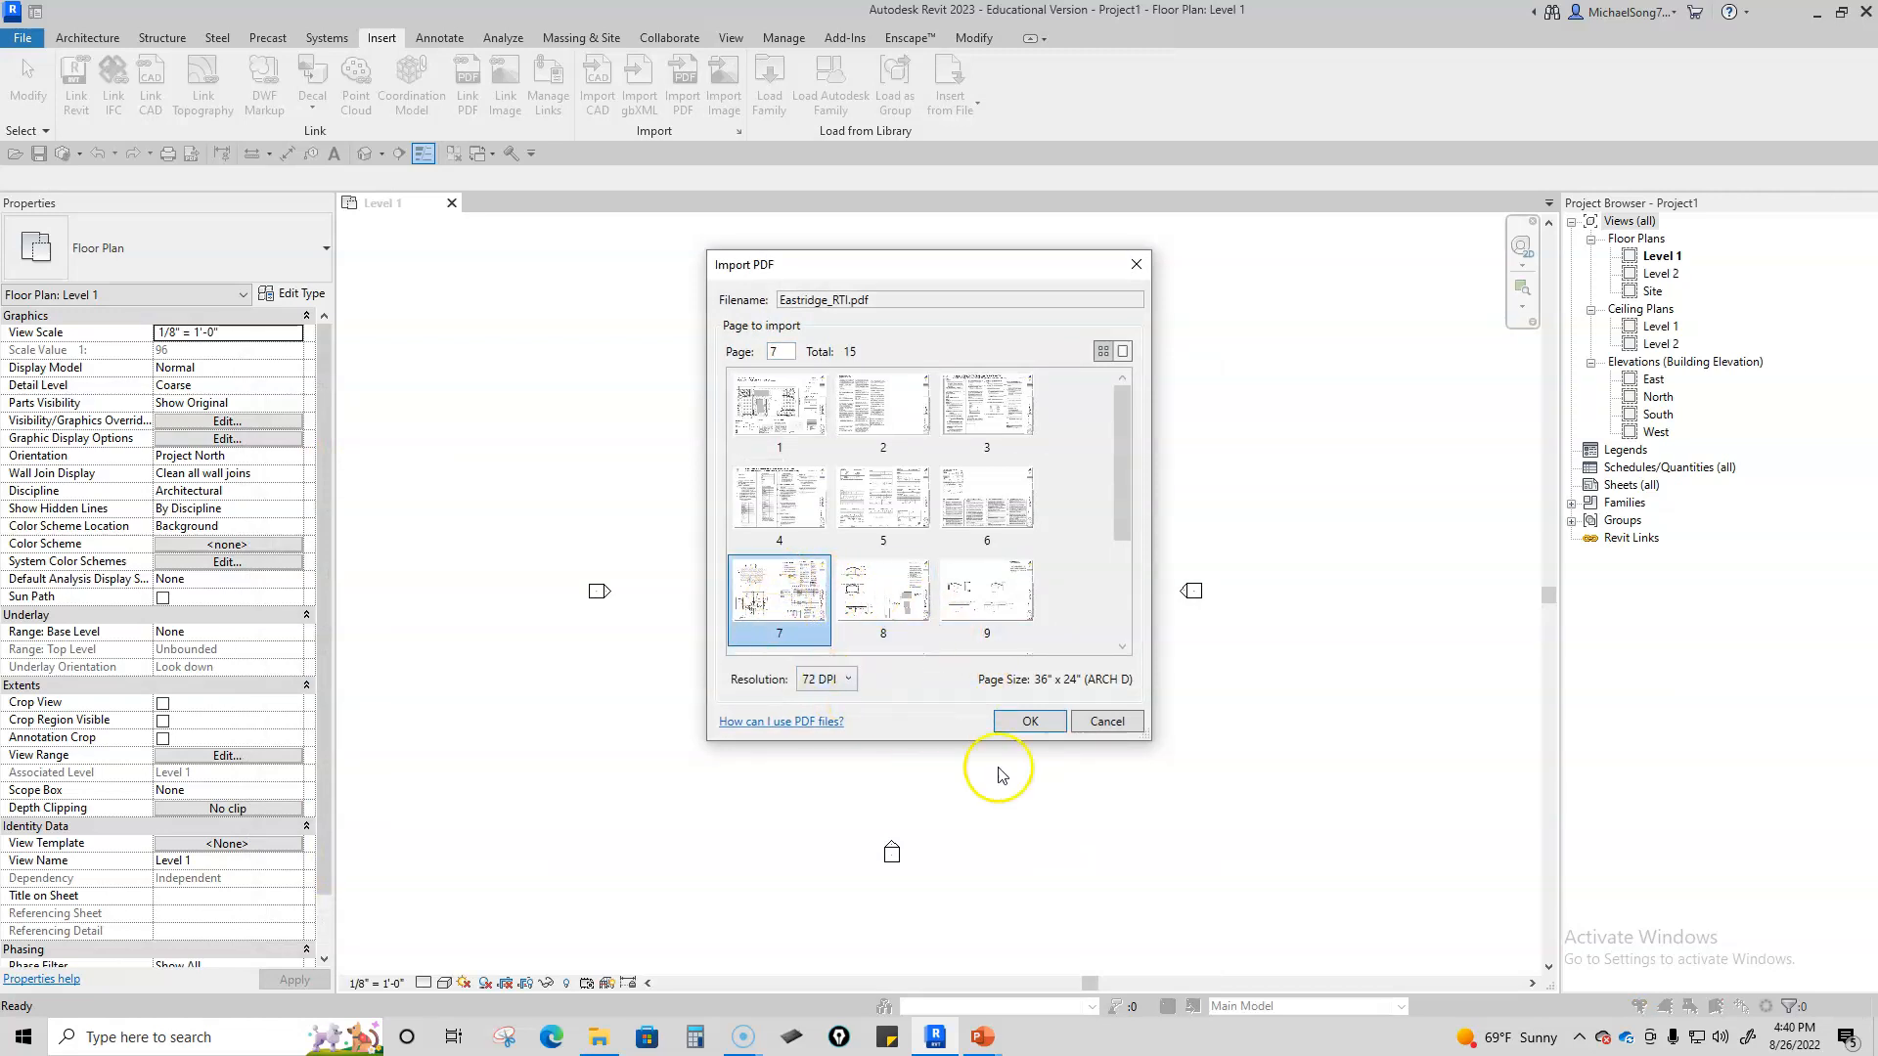
left_click(1030, 722)
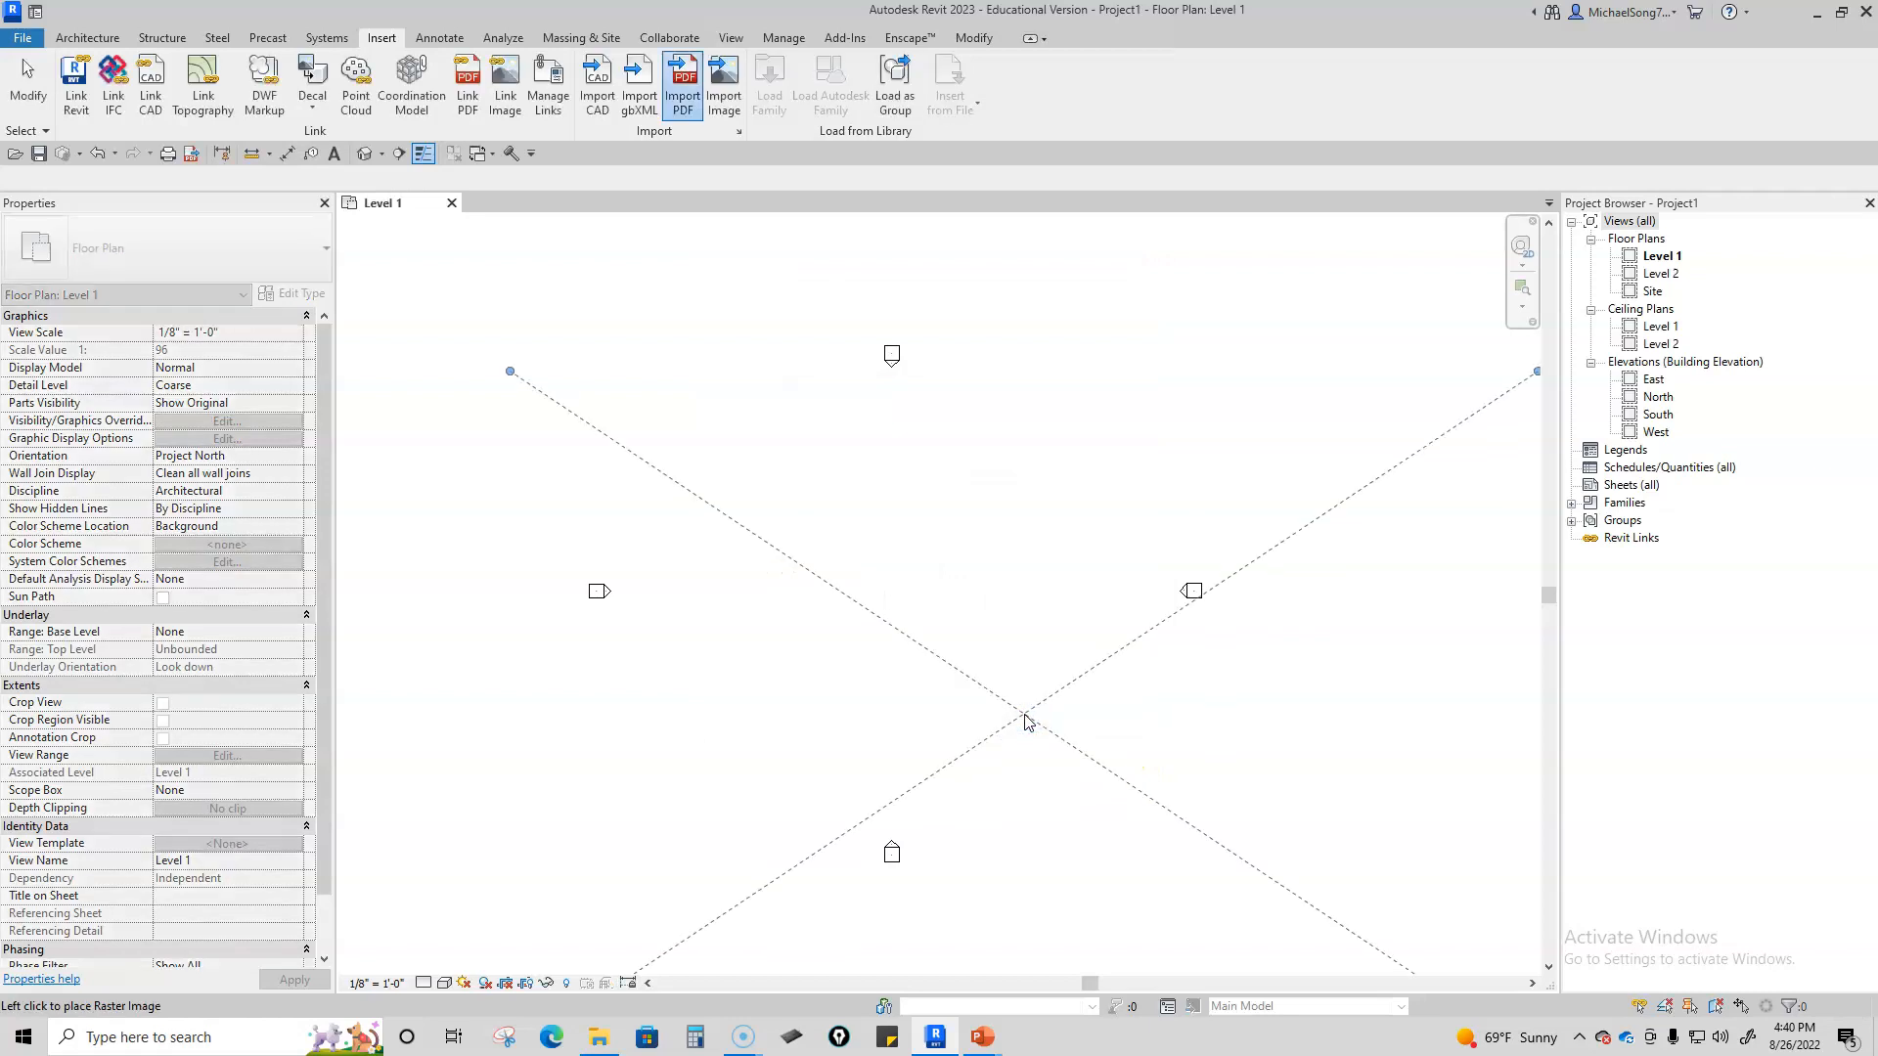
scroll(1095, 655, "down", 1)
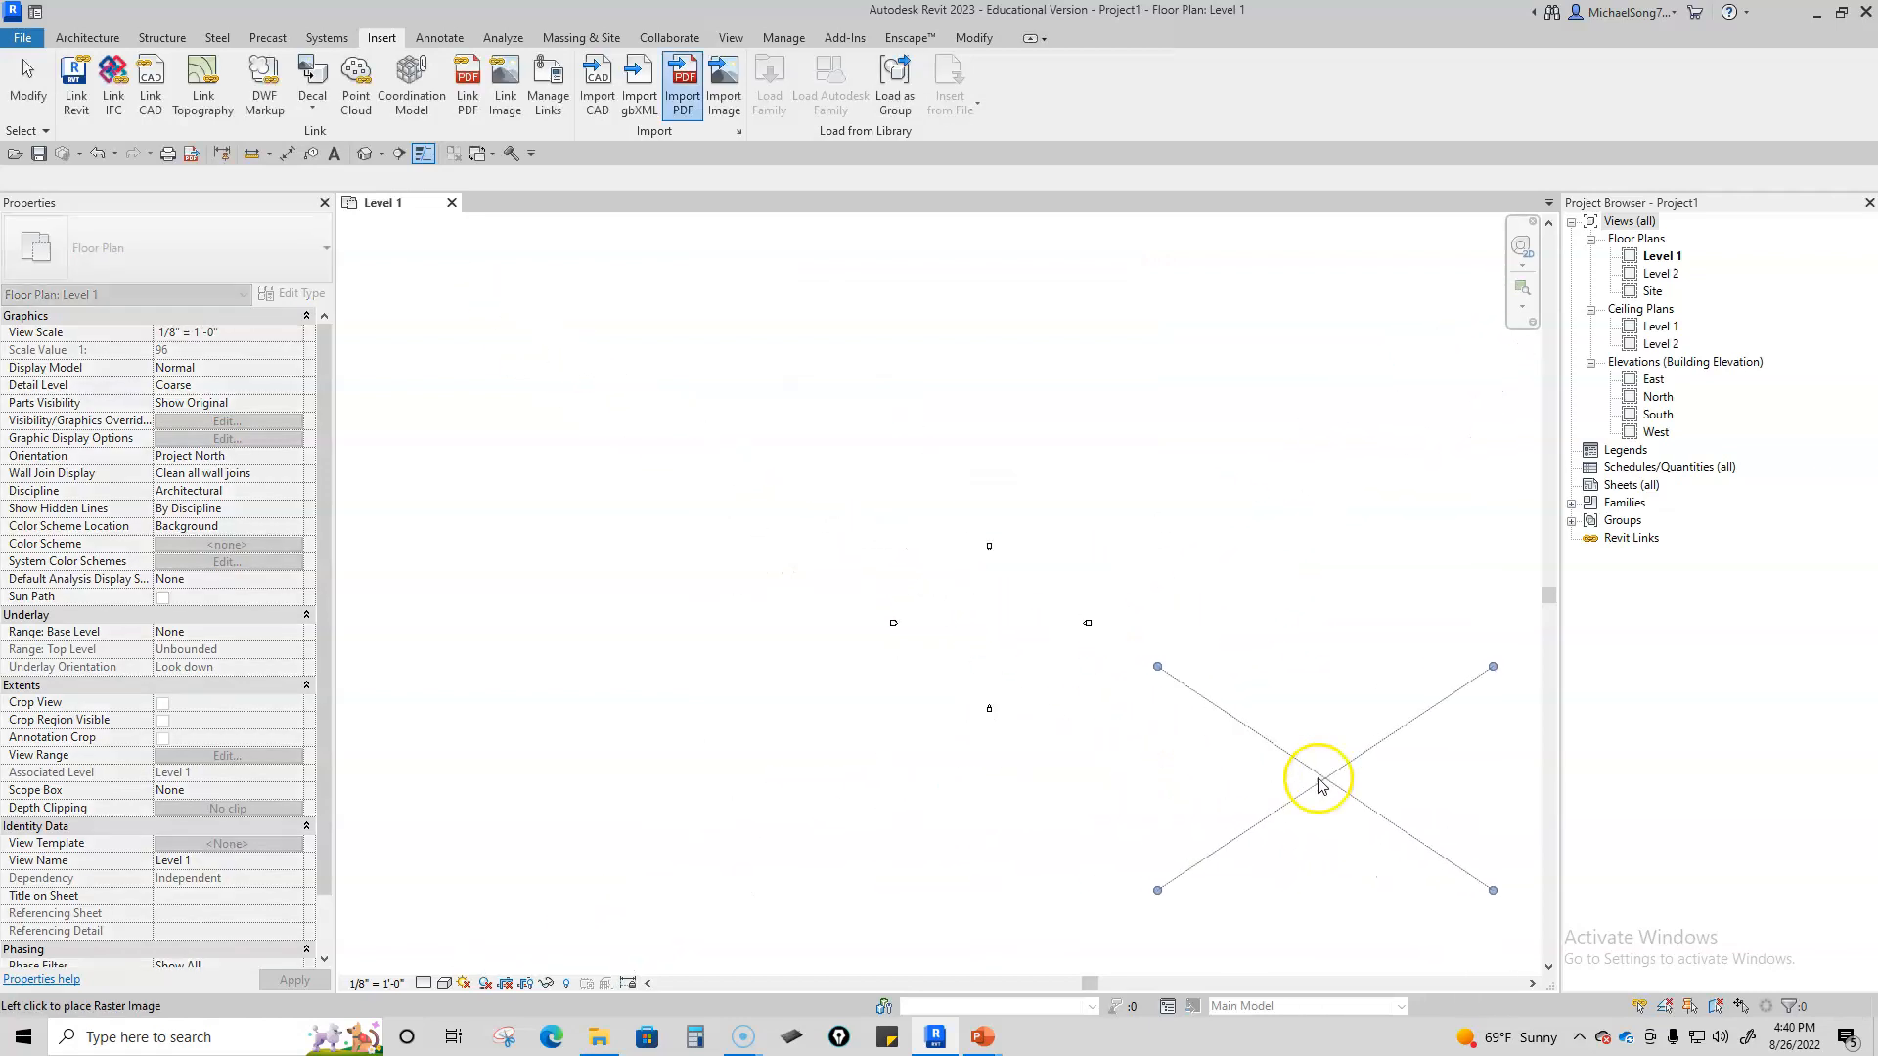
left_click(1303, 674)
left_click(1309, 839)
Step: Move the imported PDF sheet a little farther east of the elevation markers
scroll(1308, 840, "up", 1)
middle_click_drag(1299, 840, 1091, 842)
scroll(1017, 758, "up", 5)
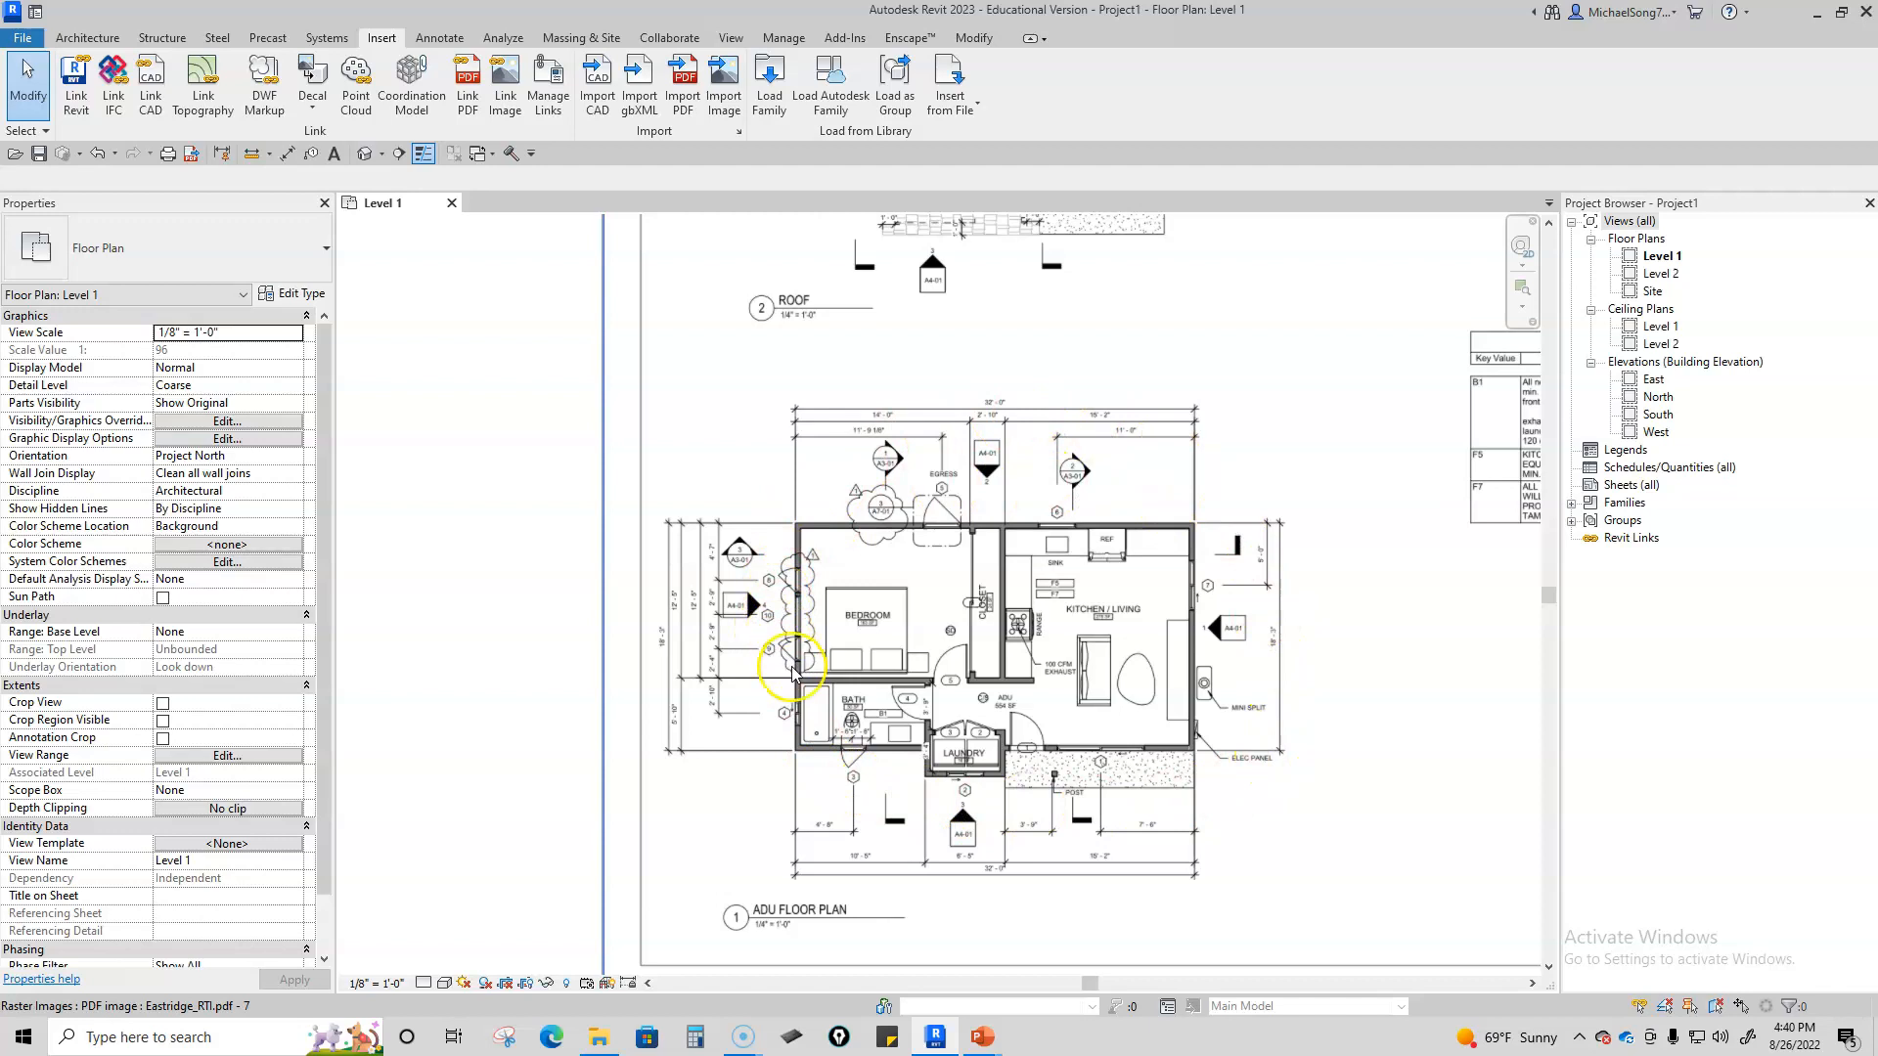
scroll(484, 704, "down", 5)
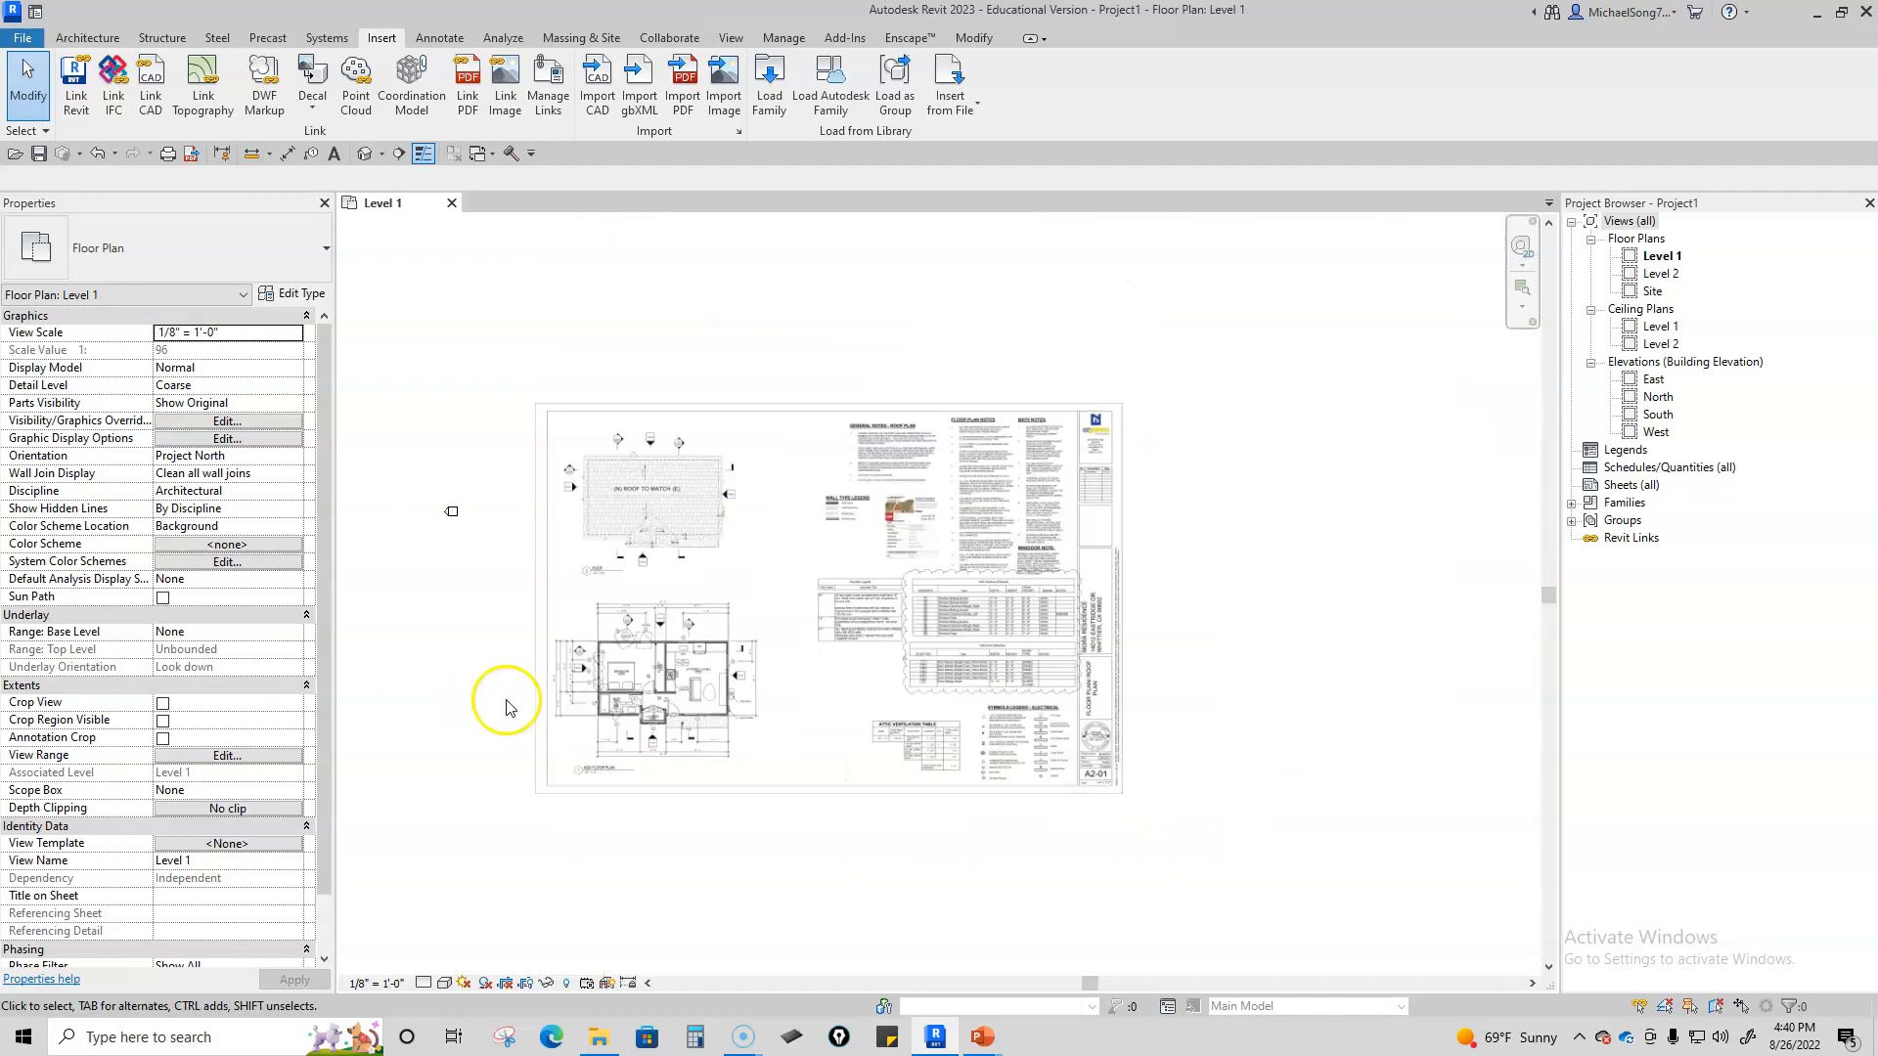
scroll(994, 759, "down", 2)
left_click(1195, 691)
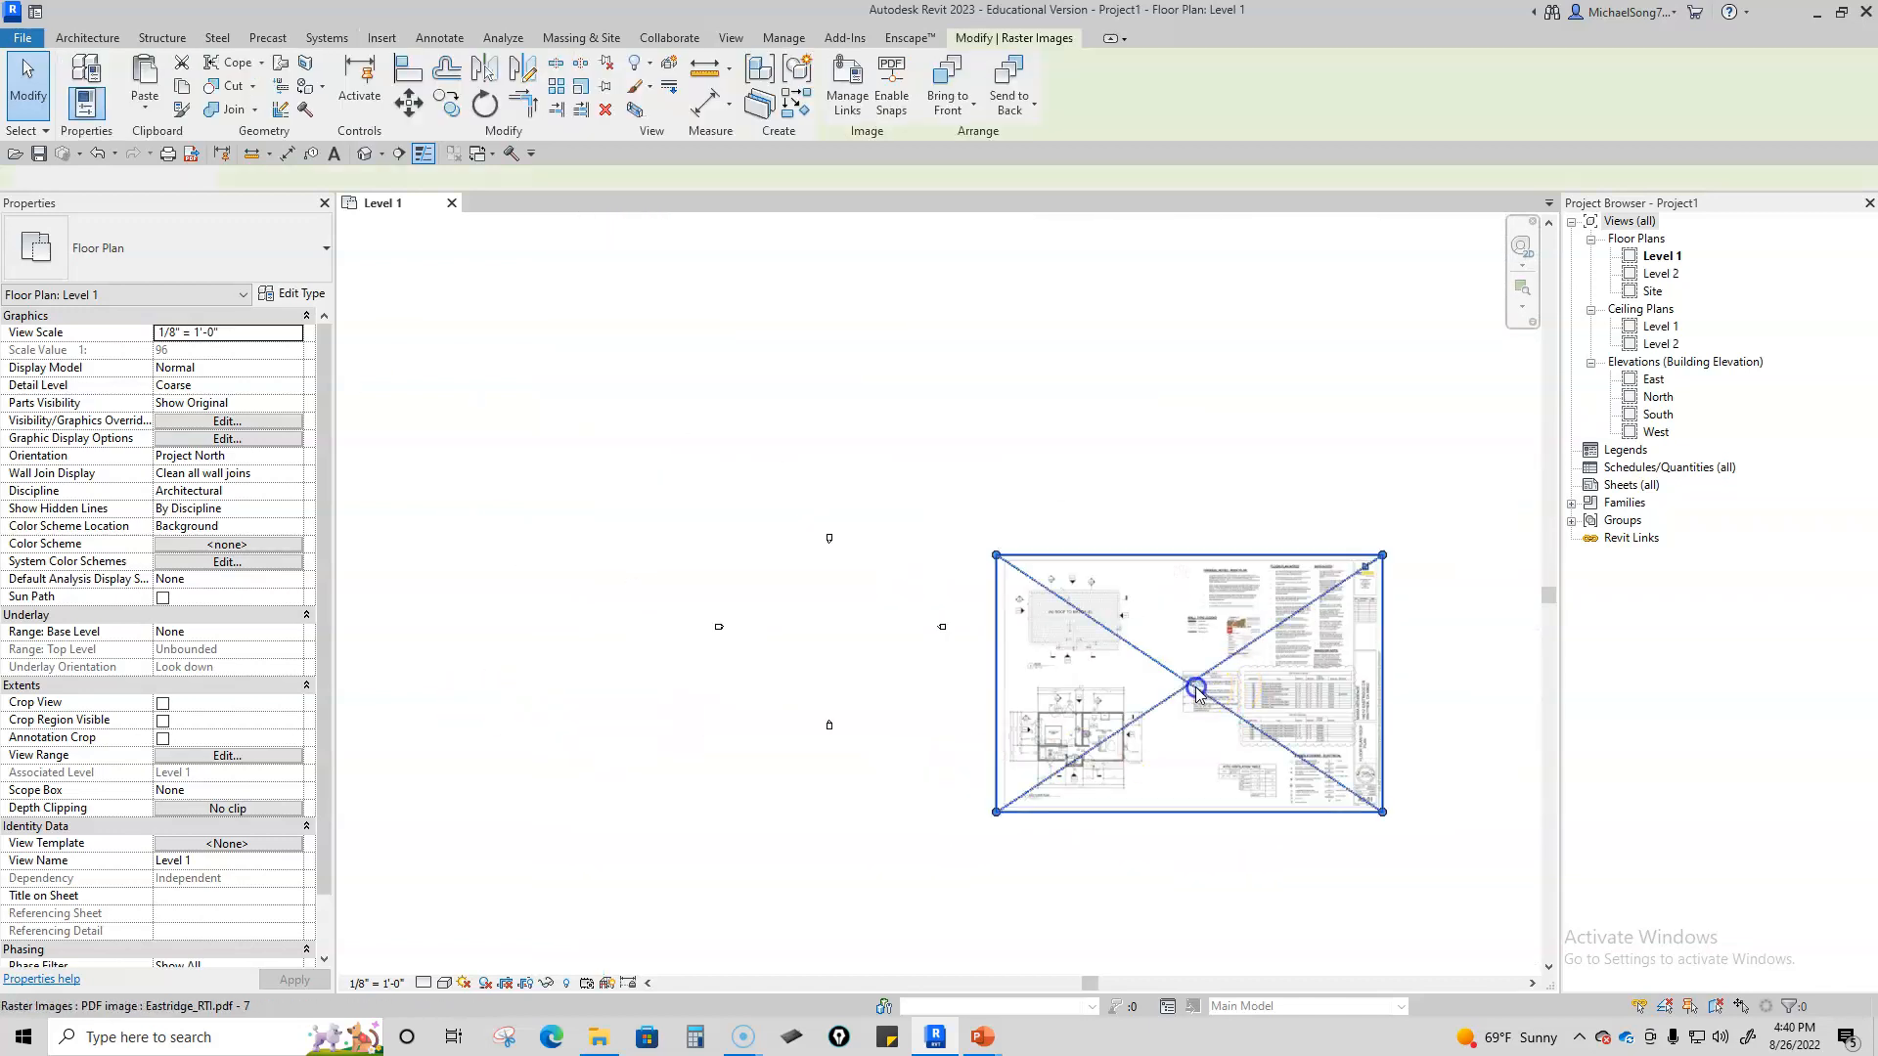
left_click_drag(1195, 691, 1294, 712)
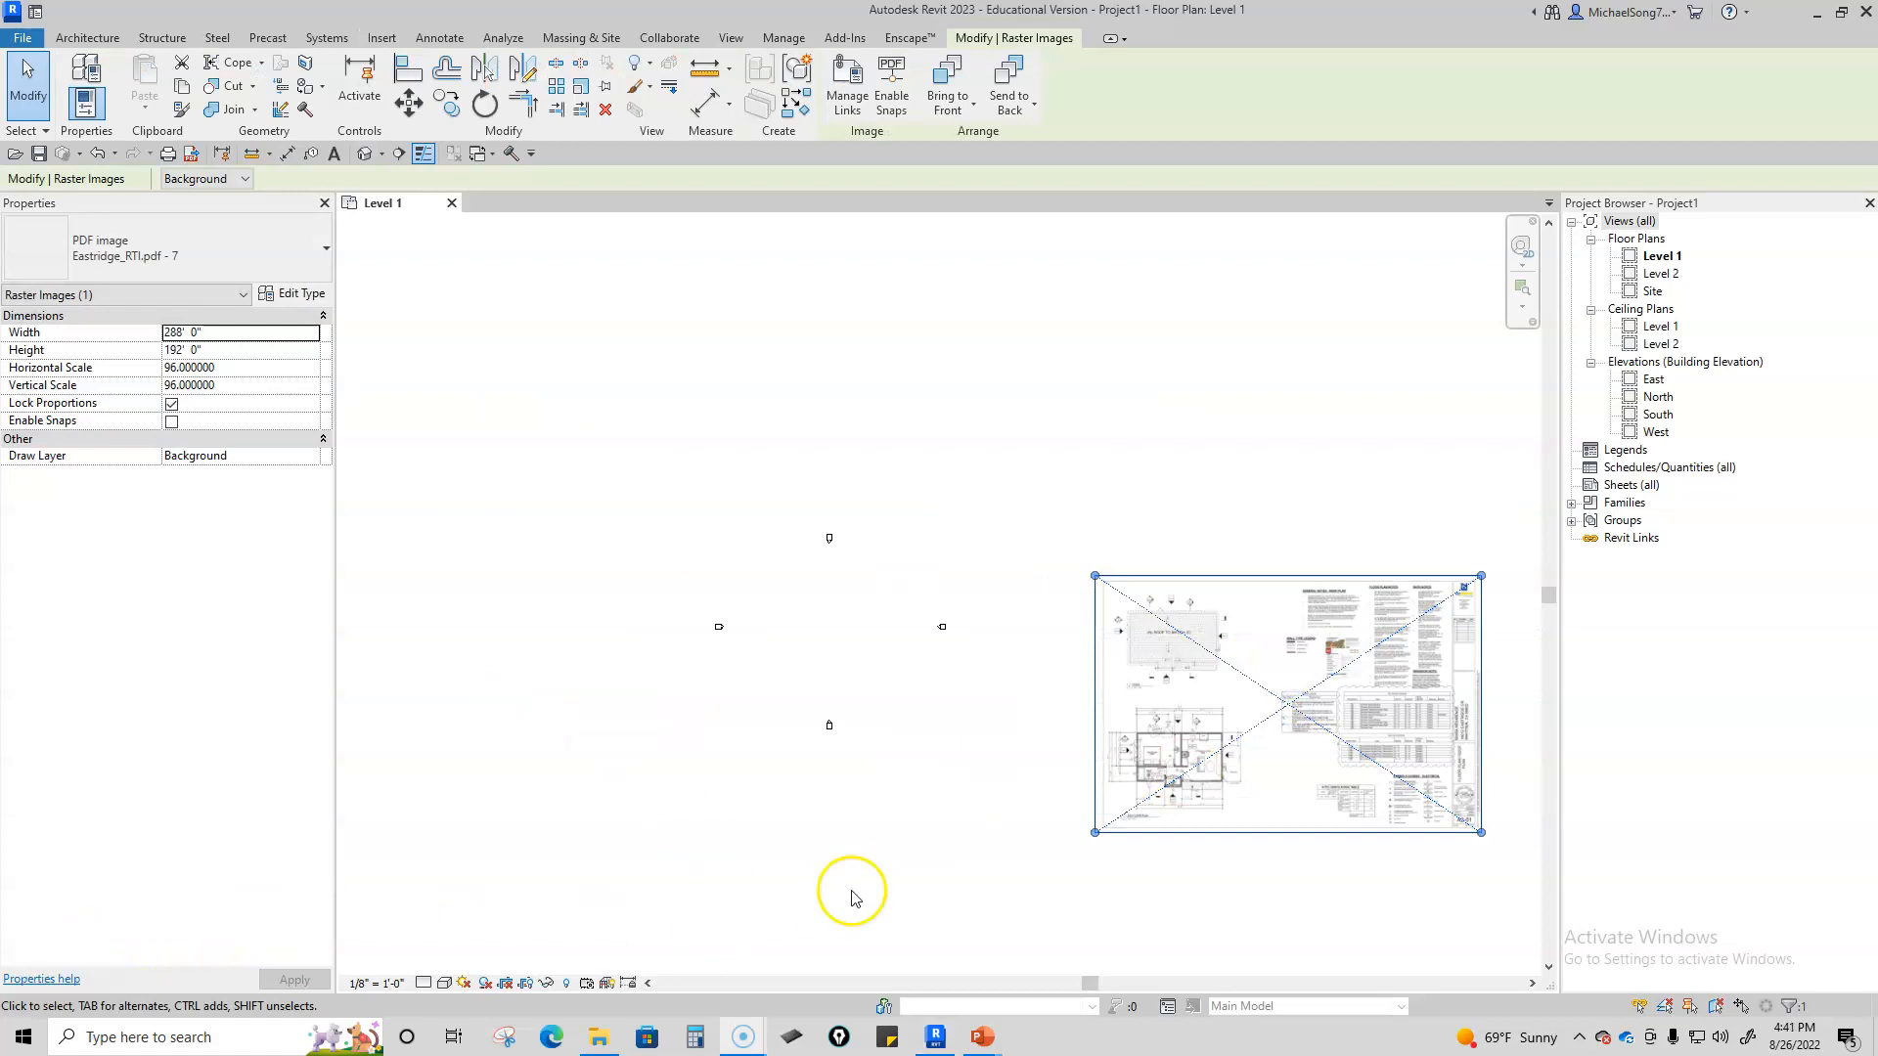
left_click(894, 841)
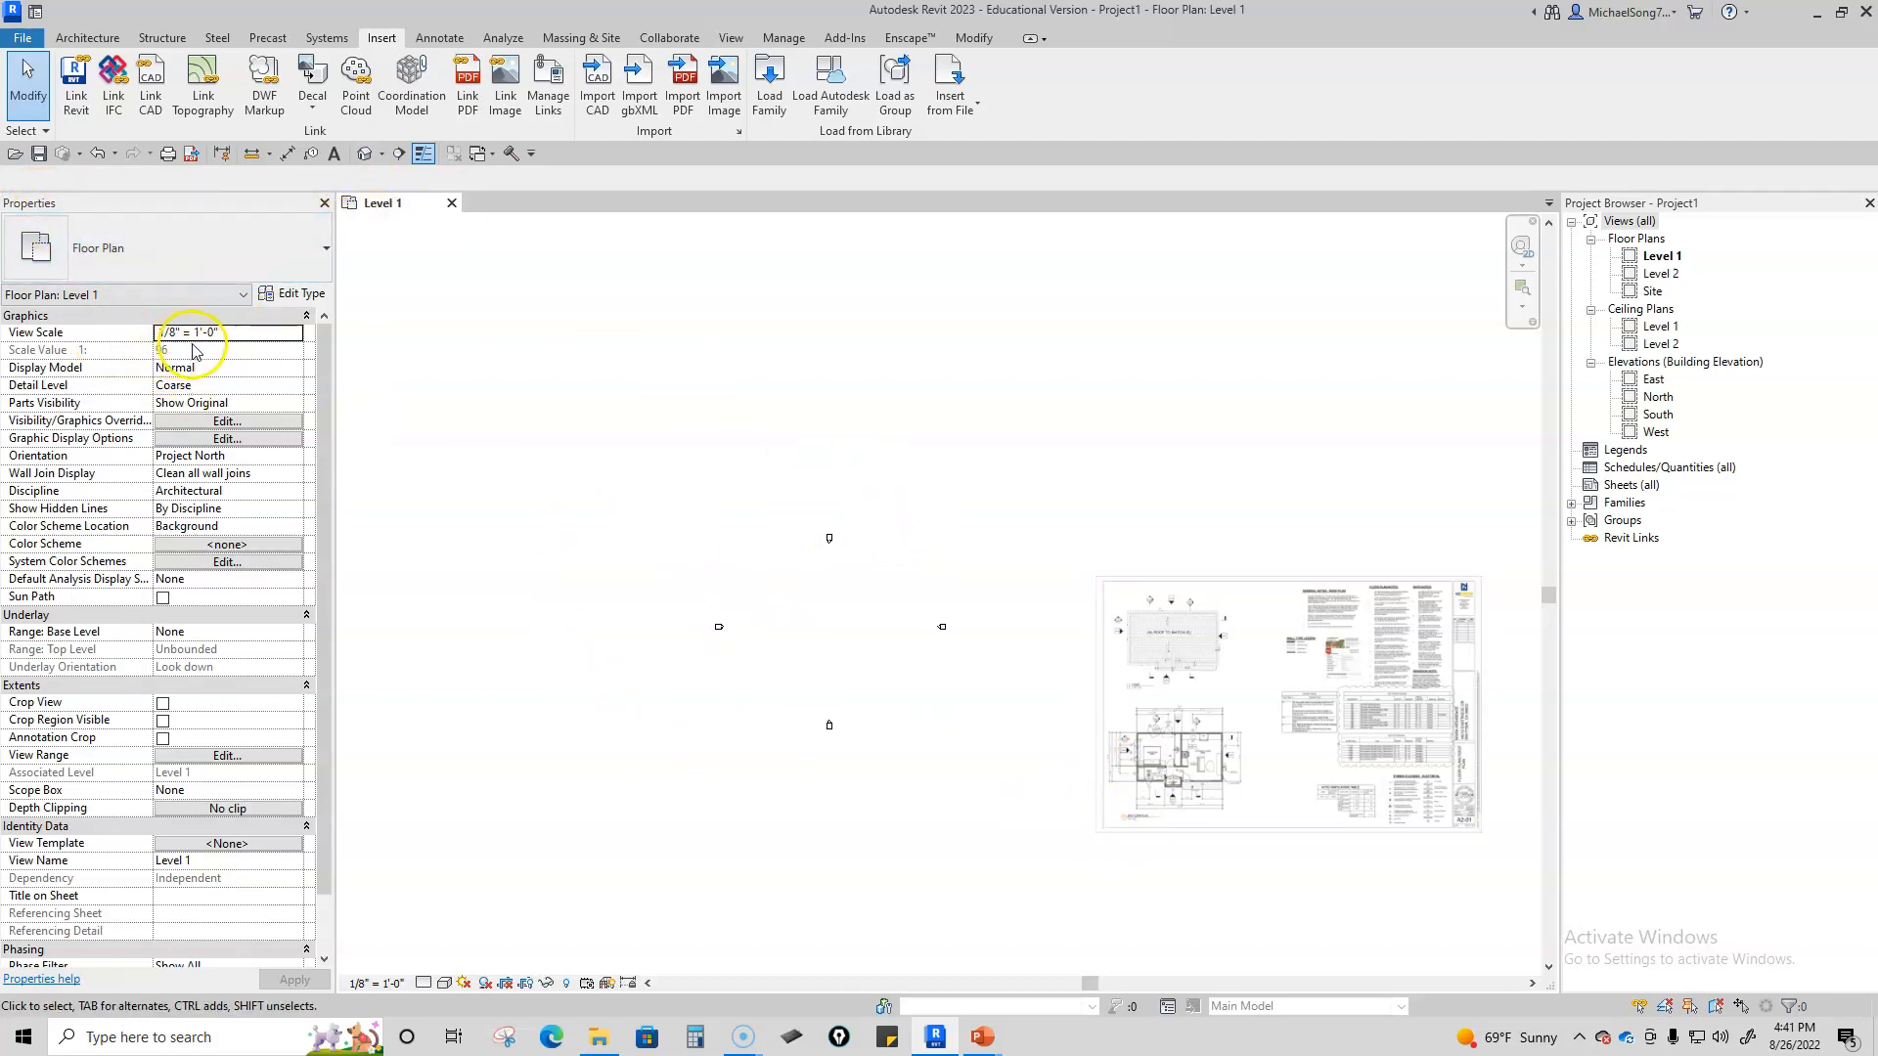
Step: Set the Level 1 floor plan's view scale to 1/4" = 1'-0"
left_click(292, 334)
scroll(273, 384, "up", 3)
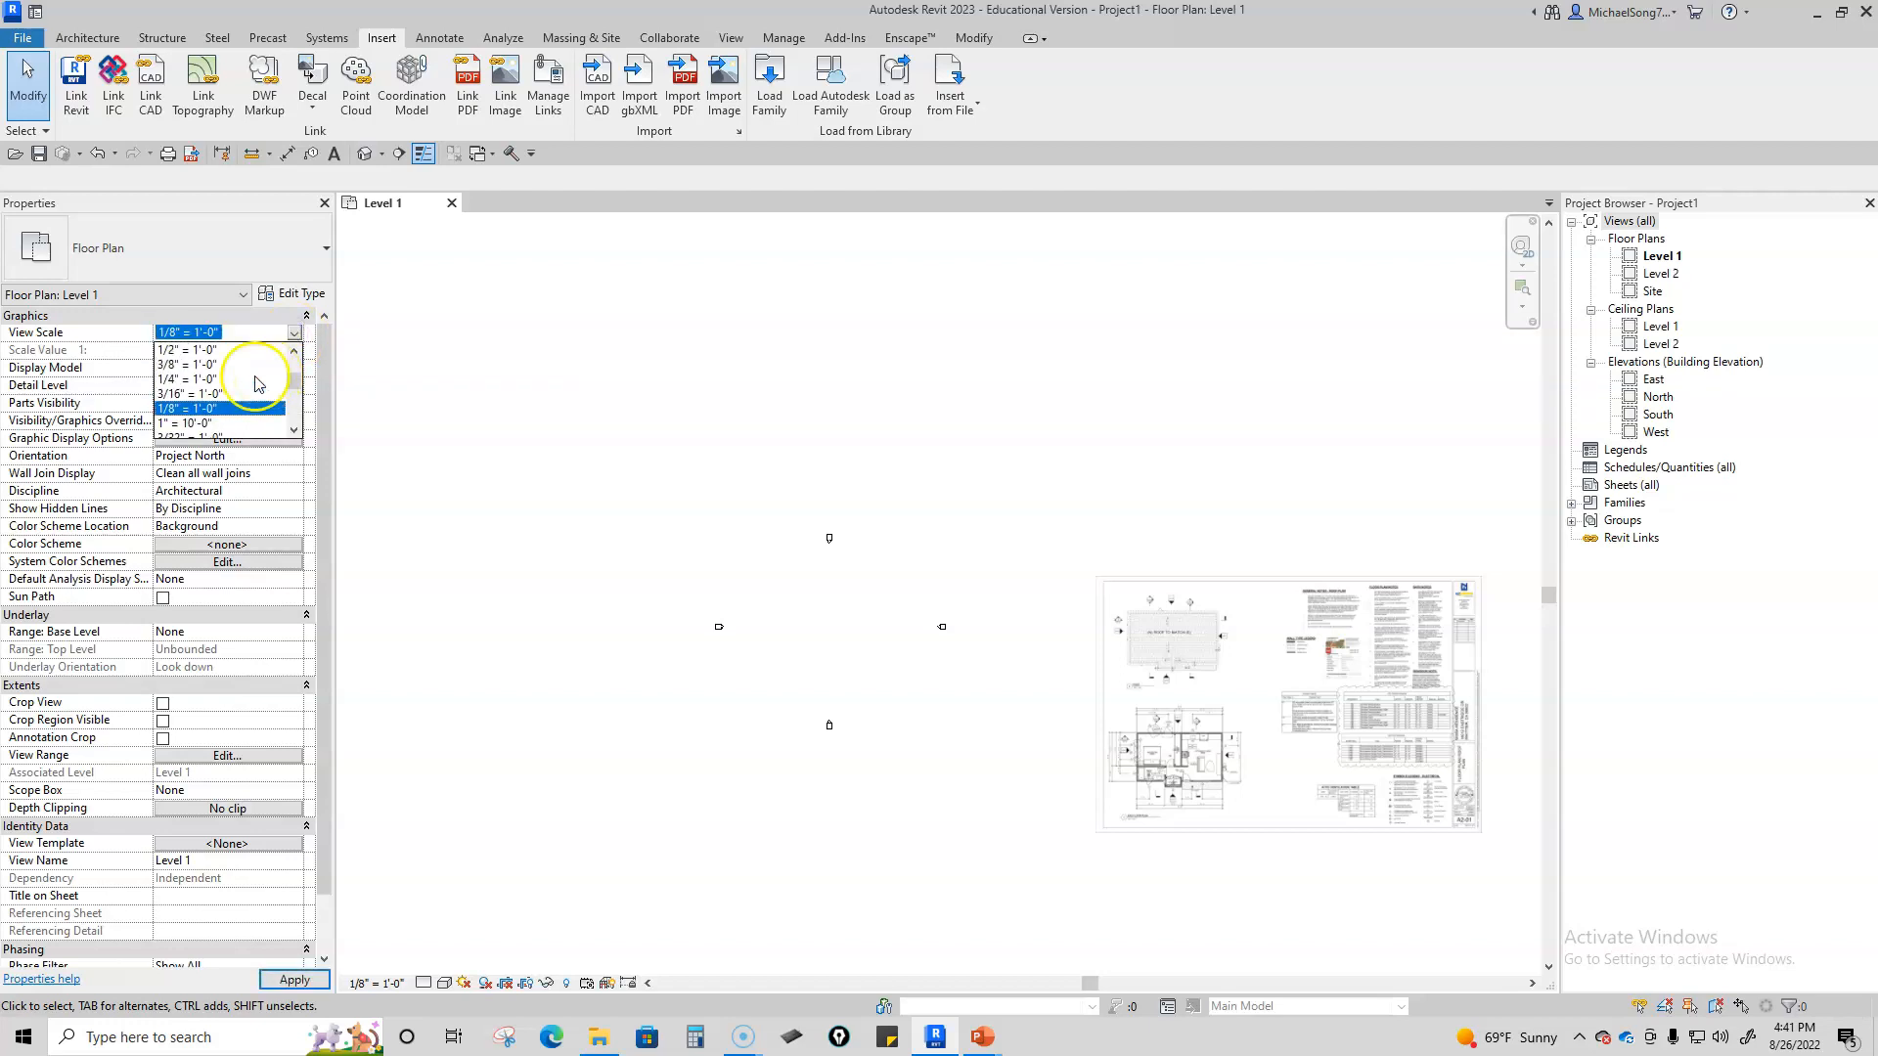
left_click(210, 384)
left_click(710, 466)
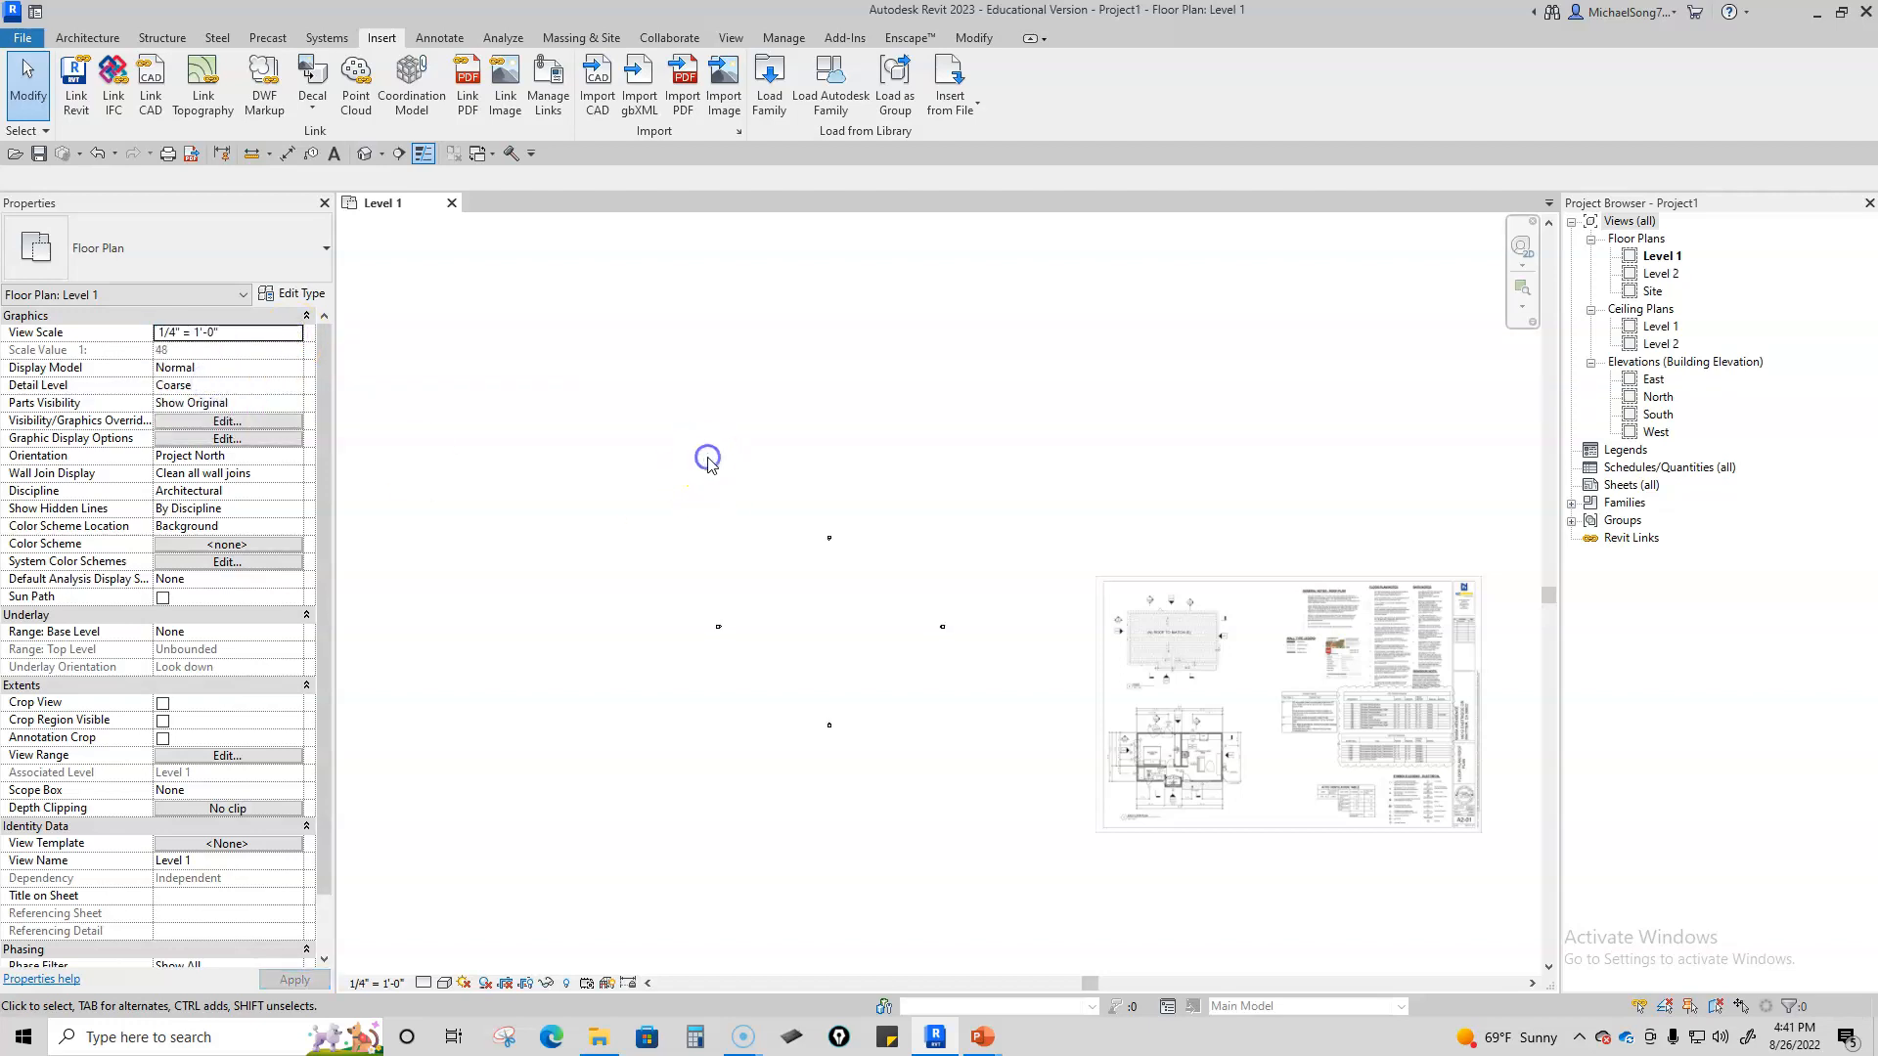
Step: Reposition the PDF sheet closer to the east elevation marker and deselect it
left_click_drag(1230, 772, 1140, 666)
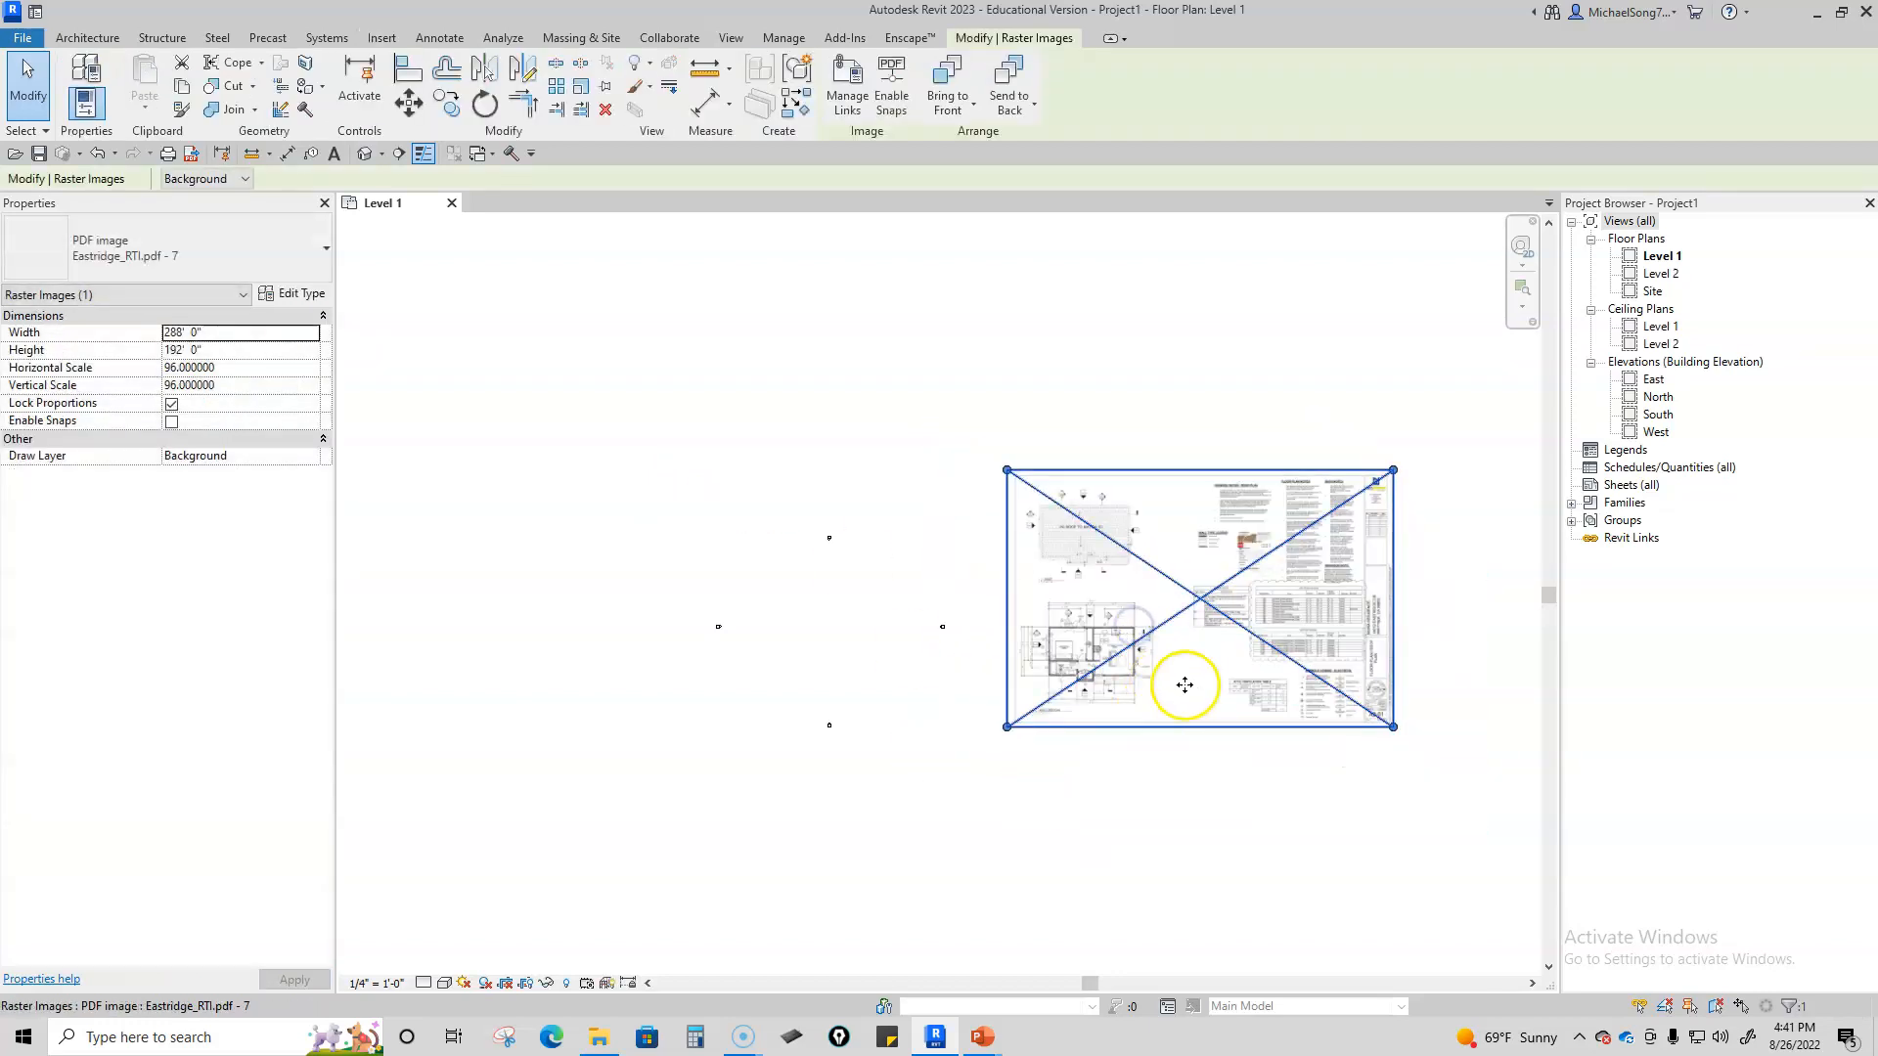
left_click(1194, 755)
scroll(1110, 665, "up", 3)
scroll(1115, 673, "up", 4)
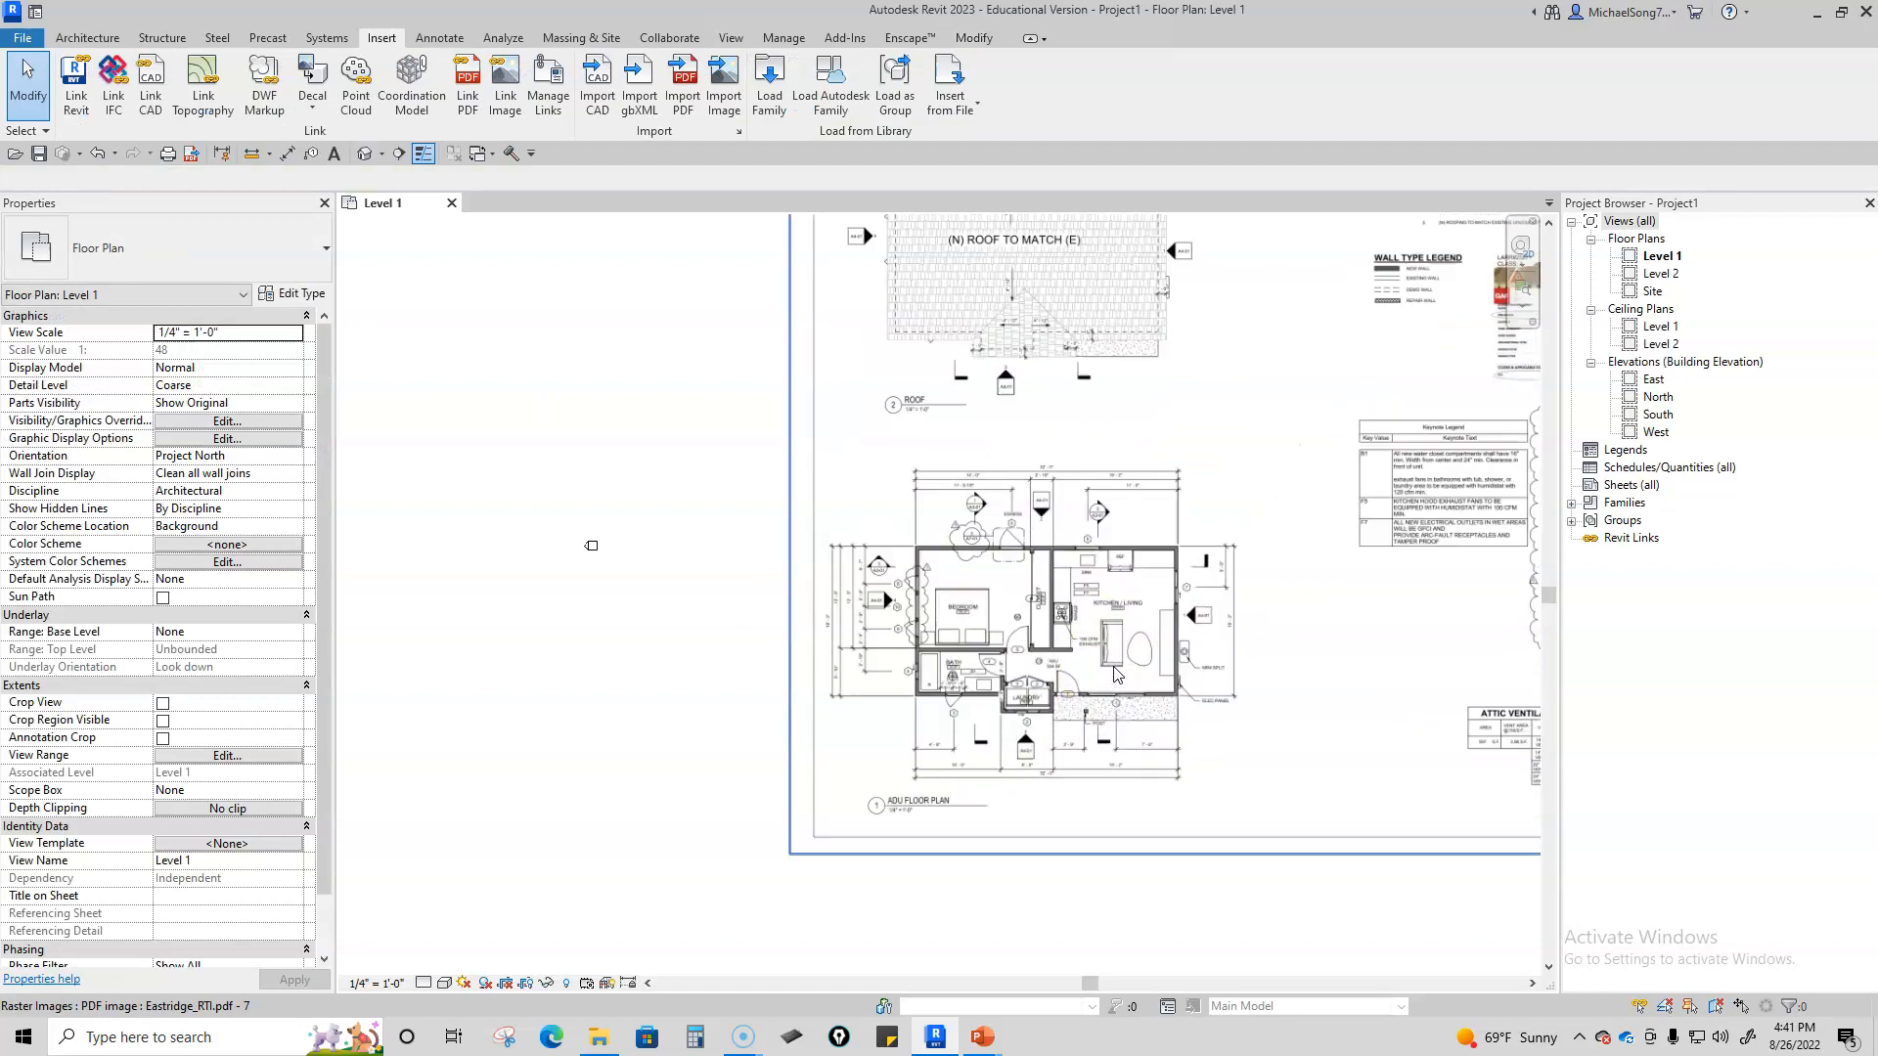
left_click_drag(963, 649, 816, 636)
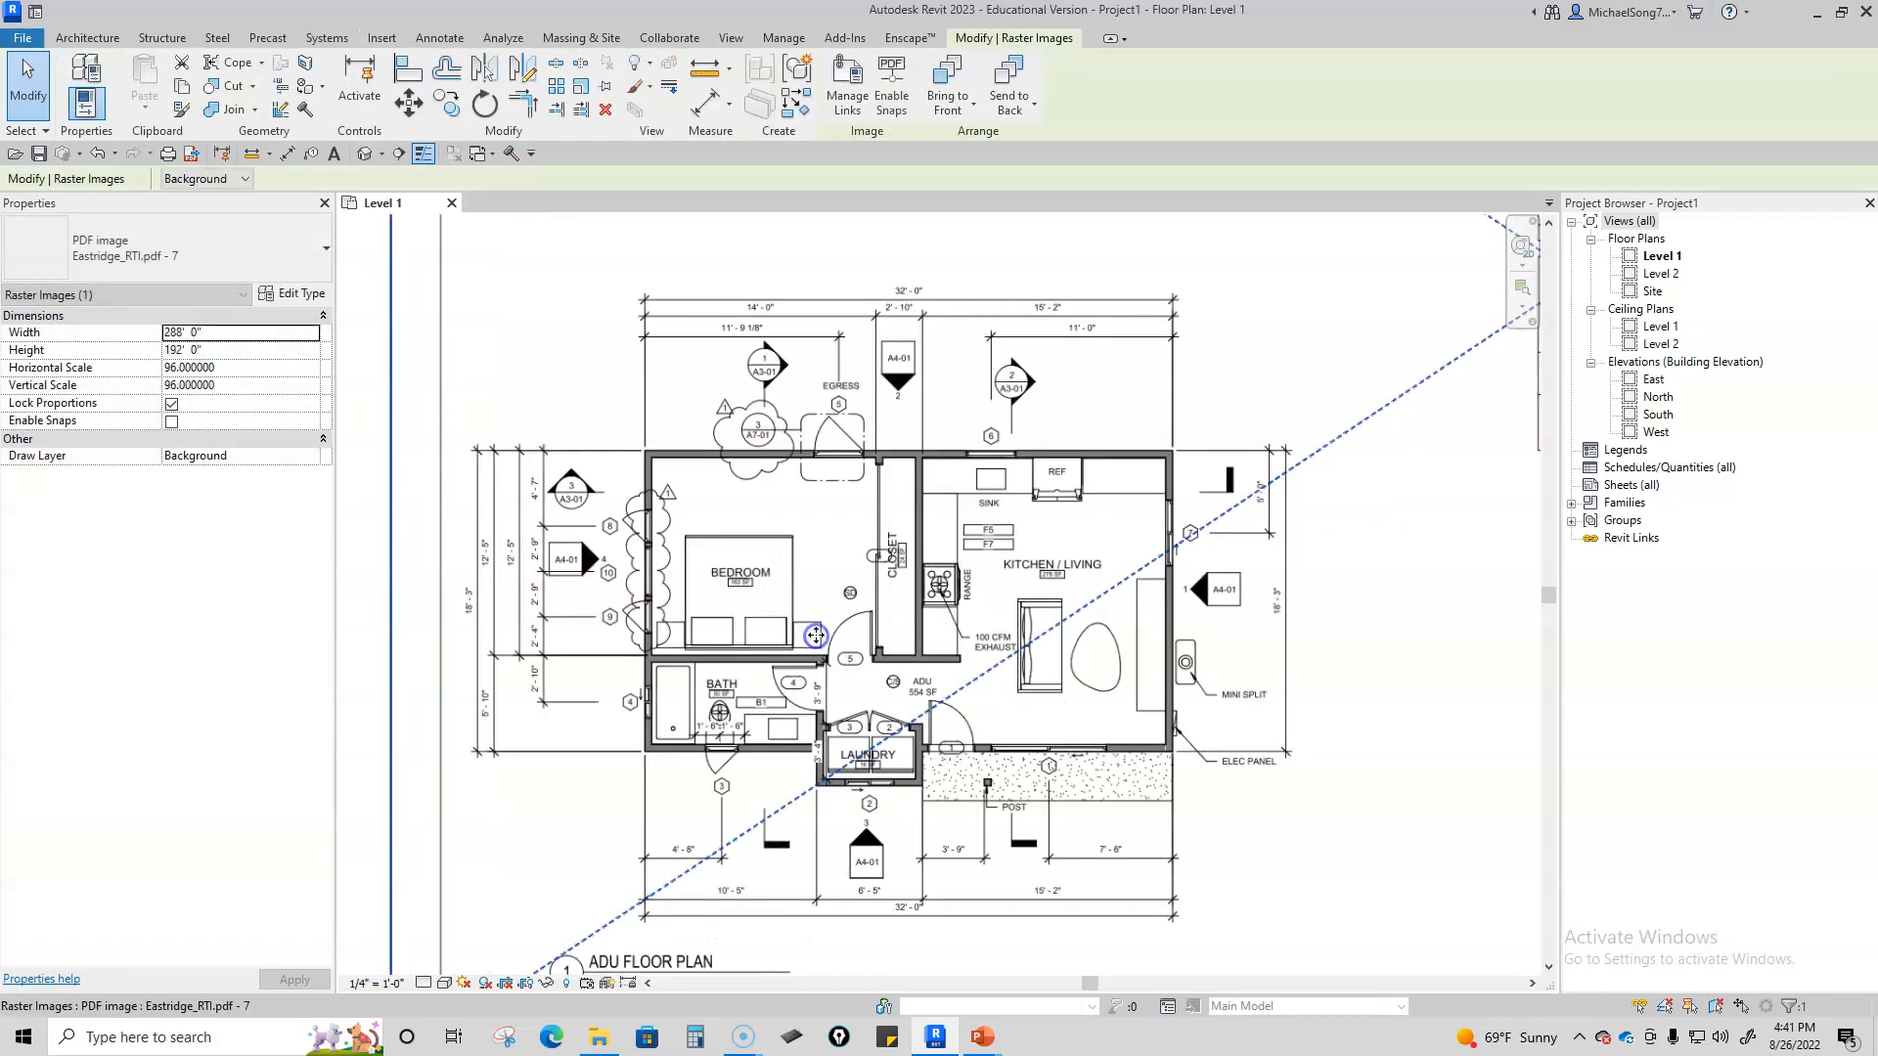
left_click(1179, 721)
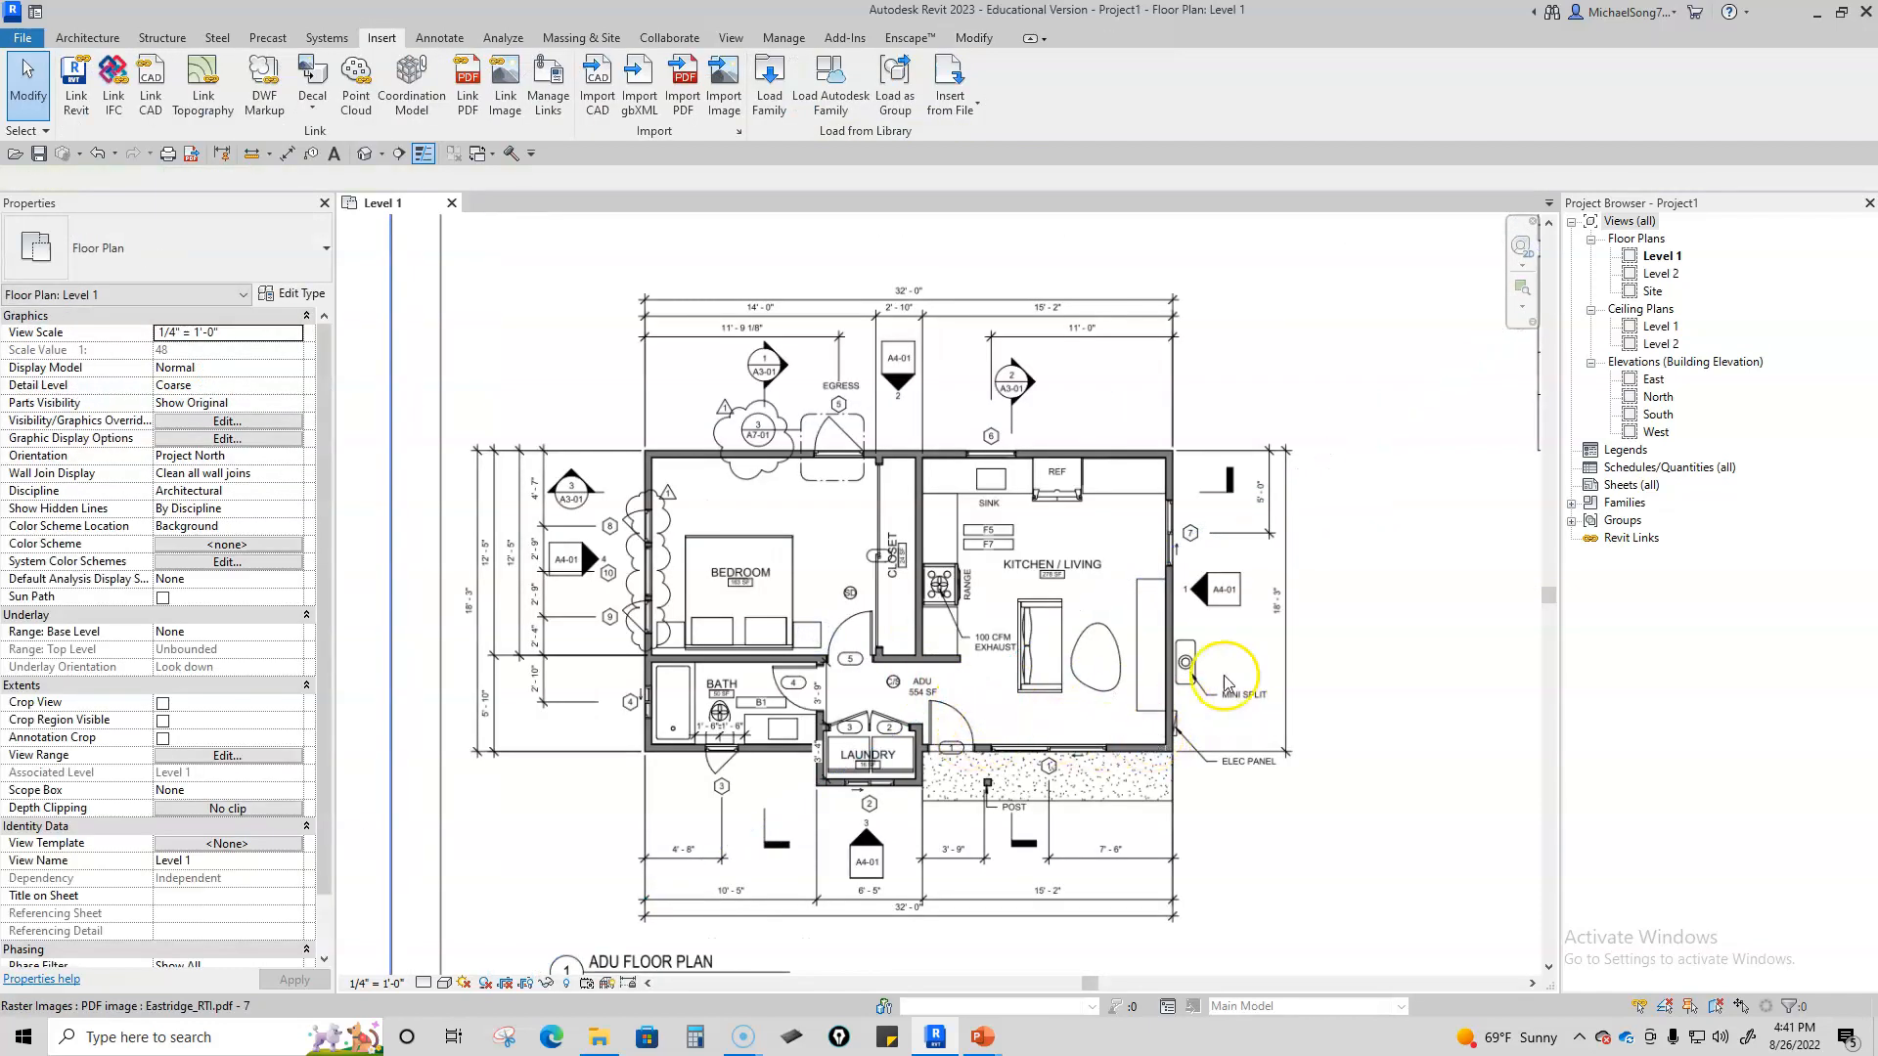
scroll(1296, 660, "up", 2)
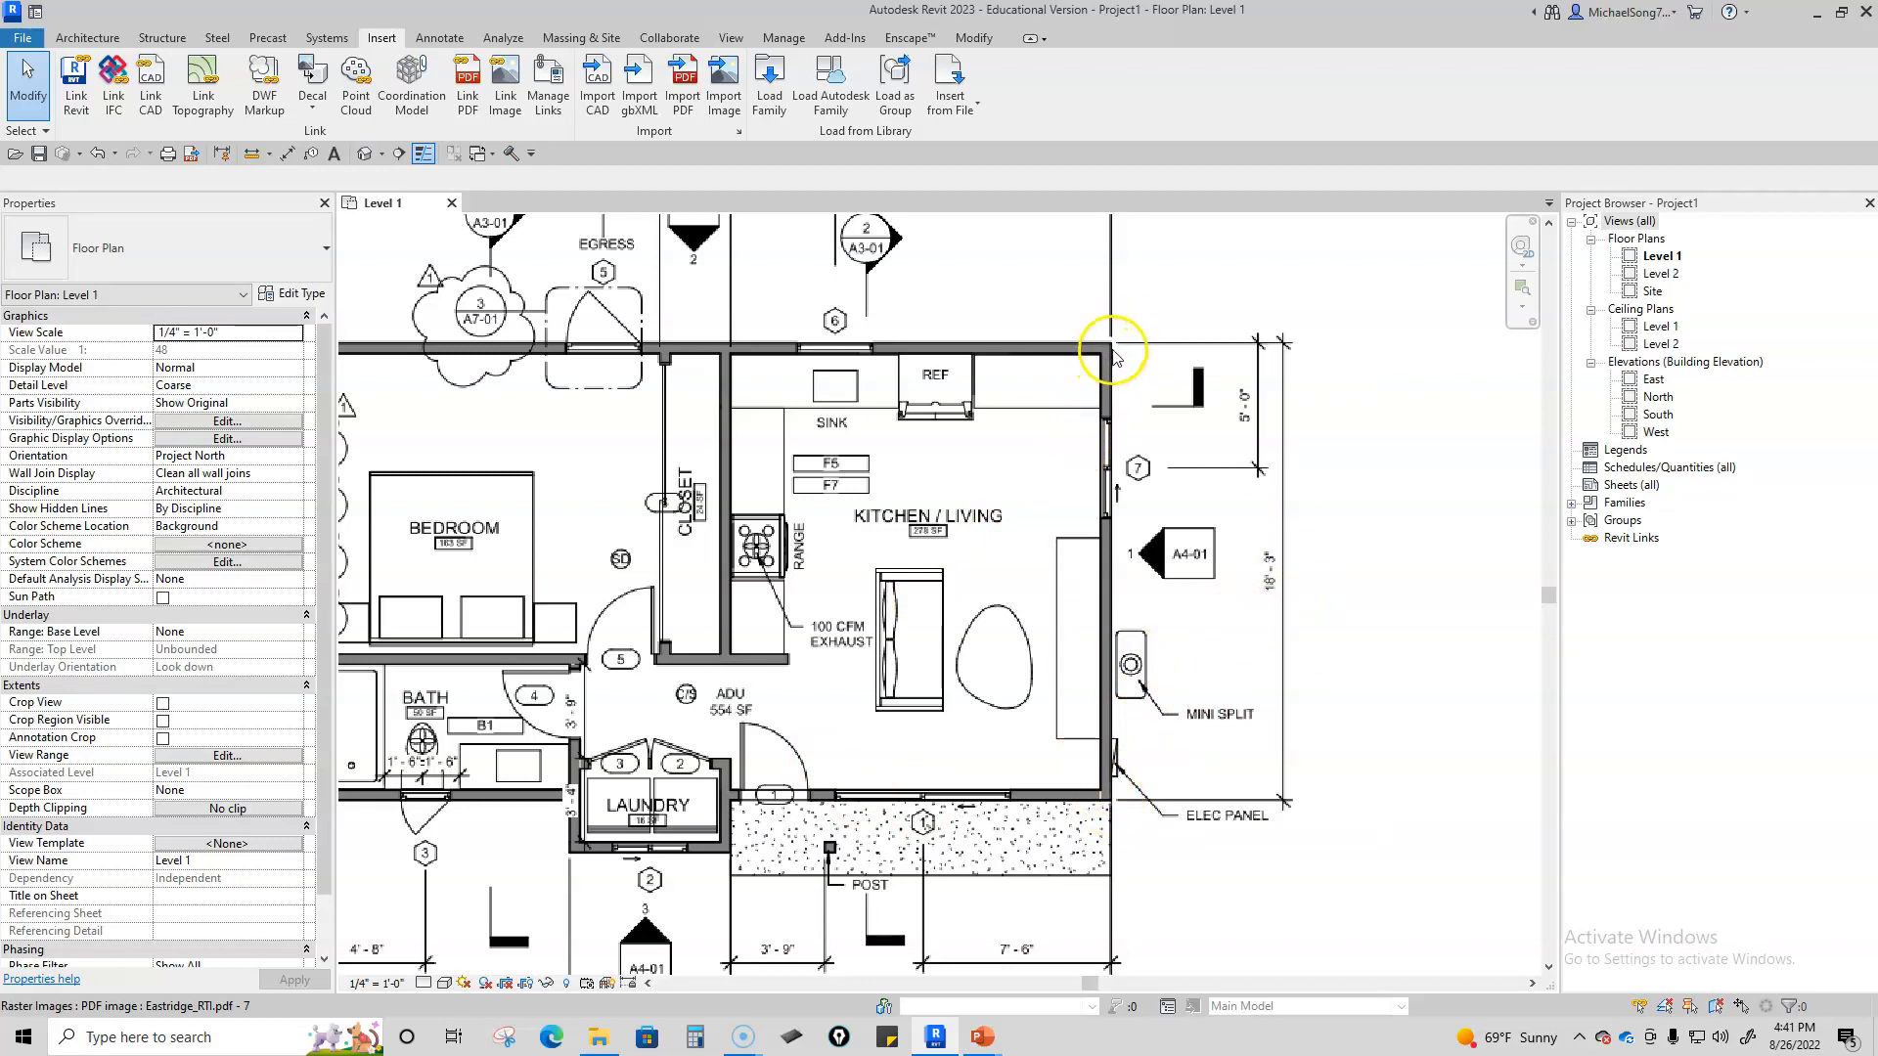
left_click(668, 677)
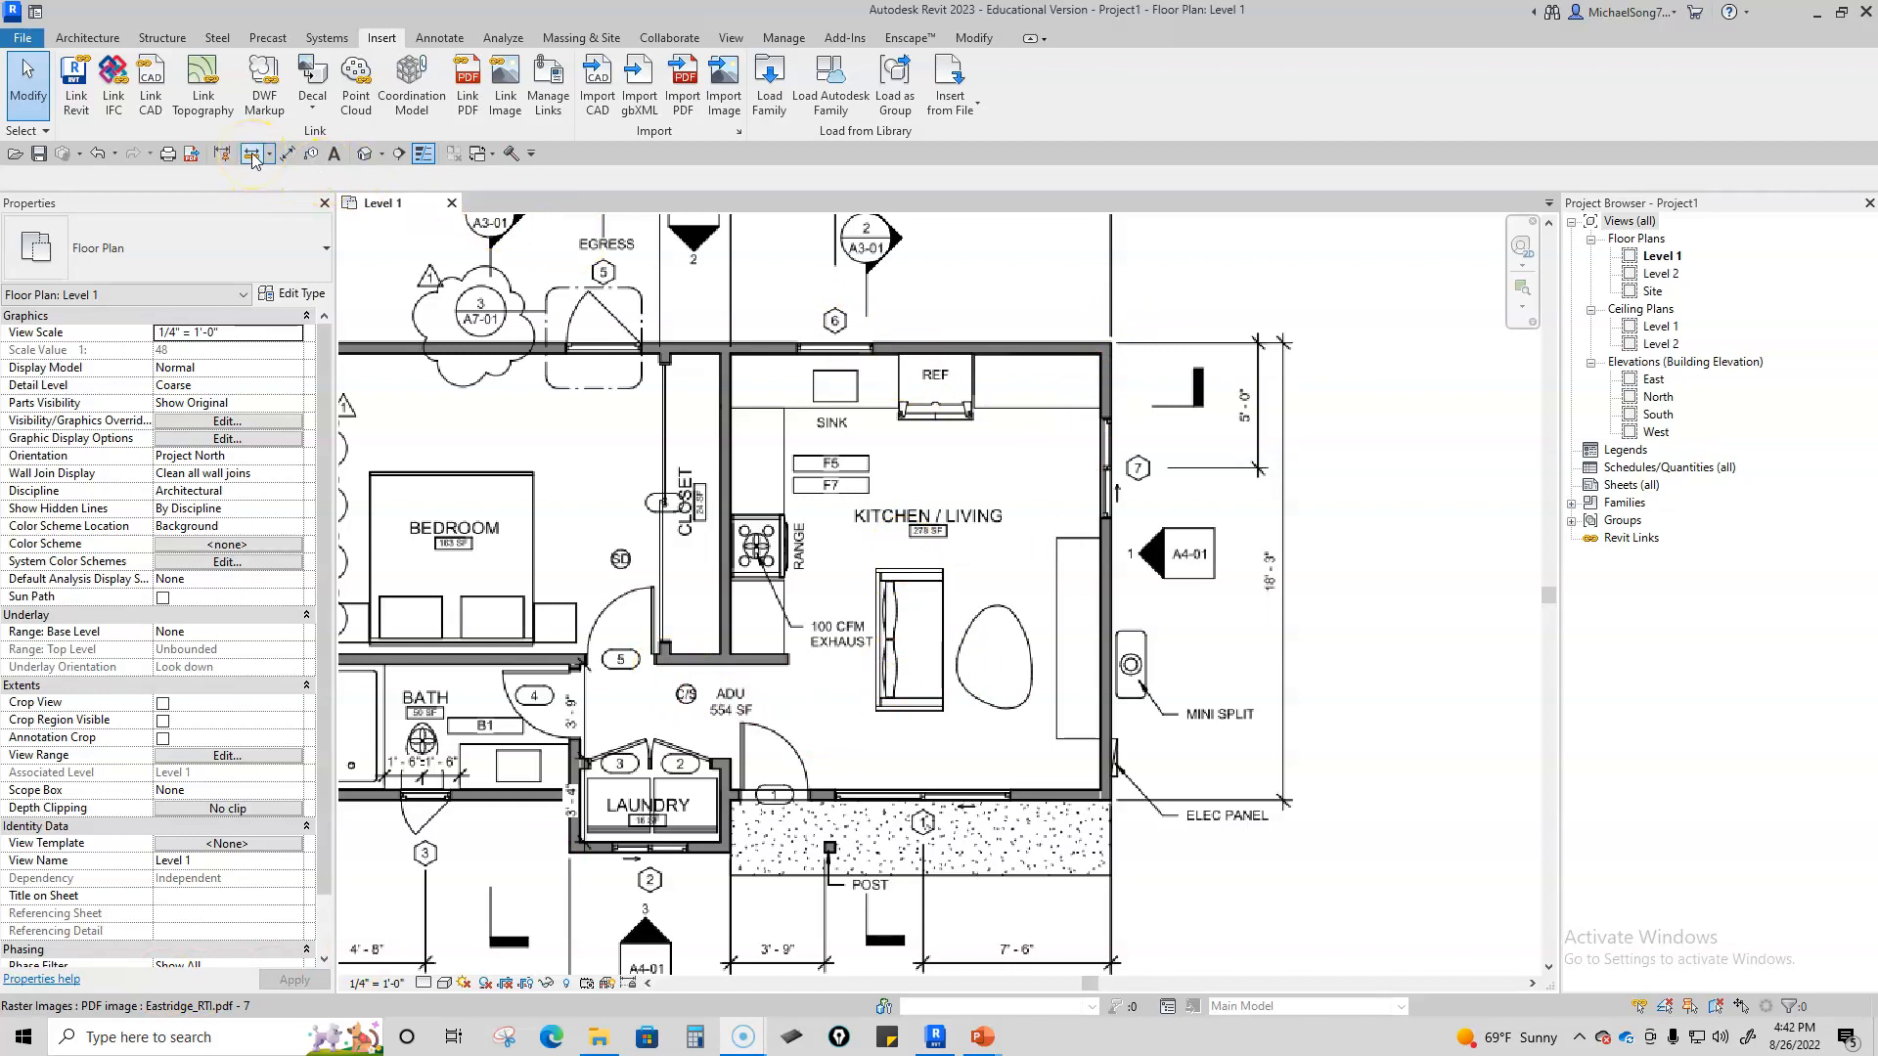
Step: Show the Quick Access Toolbar above the ribbon and return it below the ribbon
left_click(533, 154)
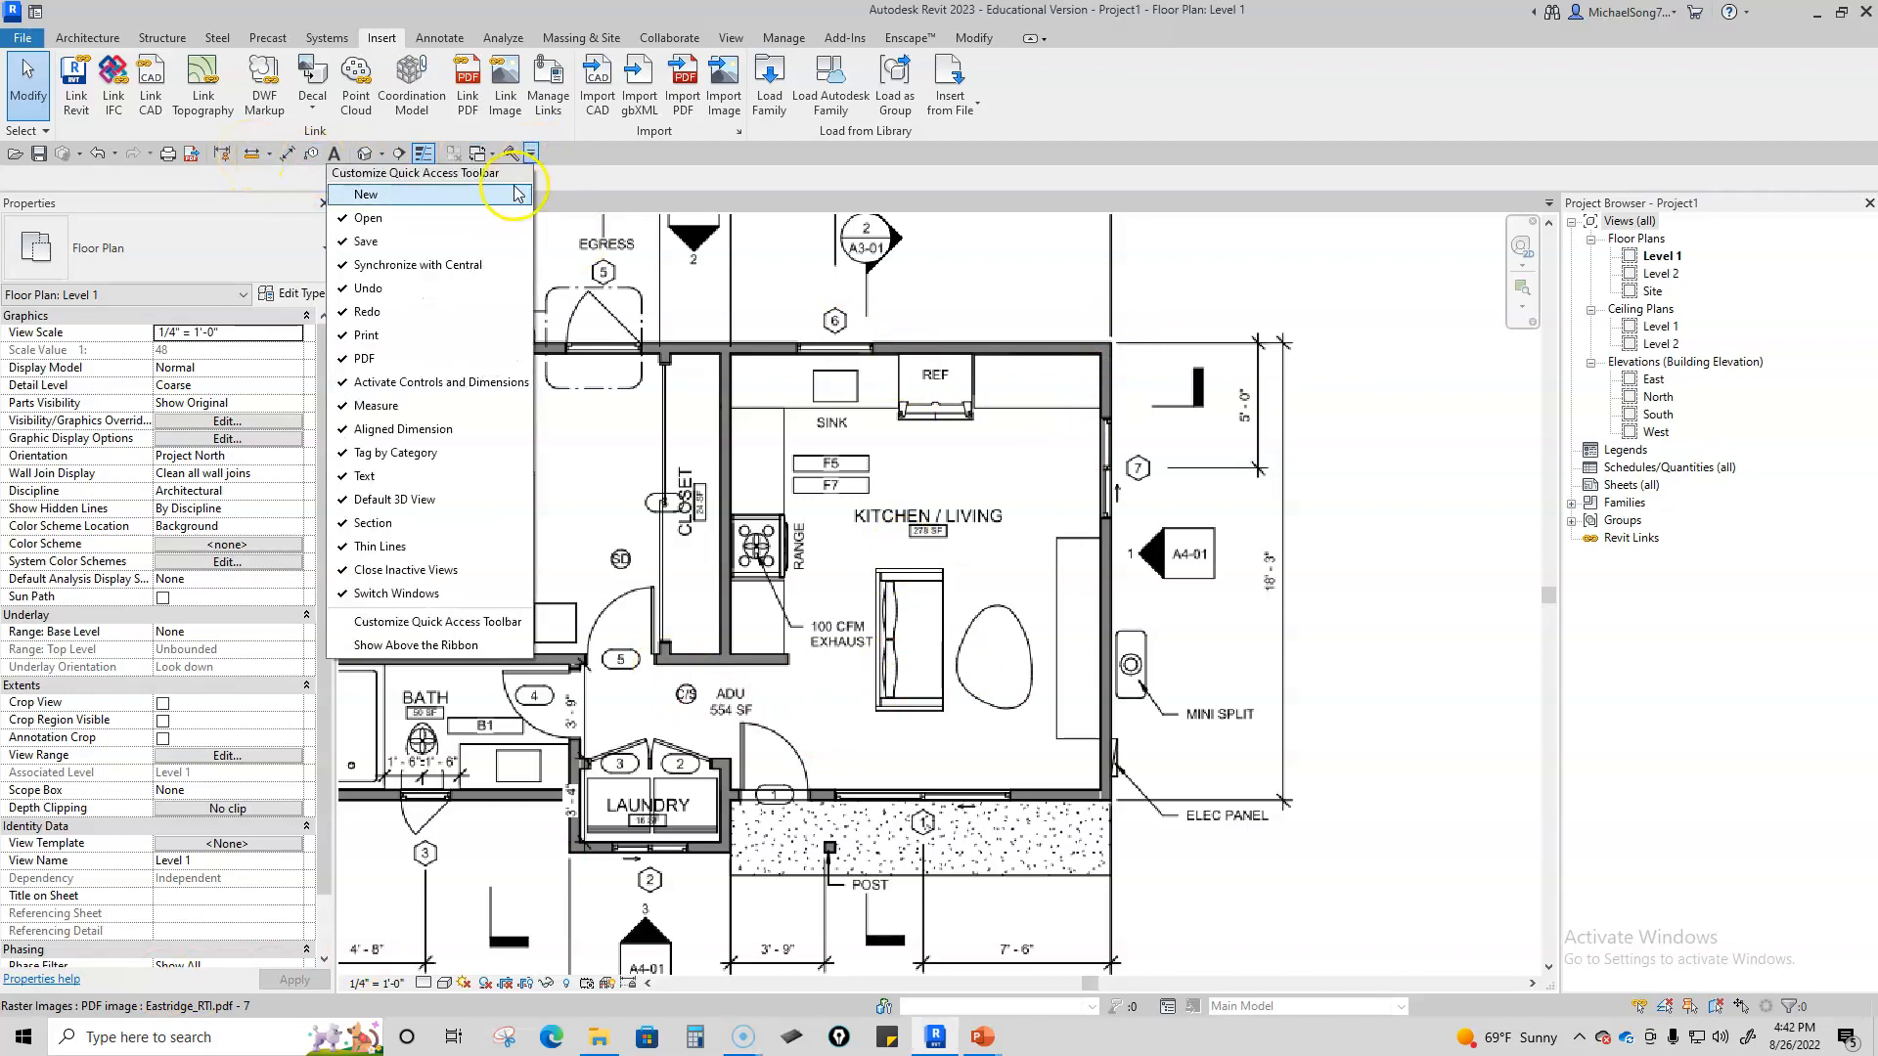
left_click(440, 645)
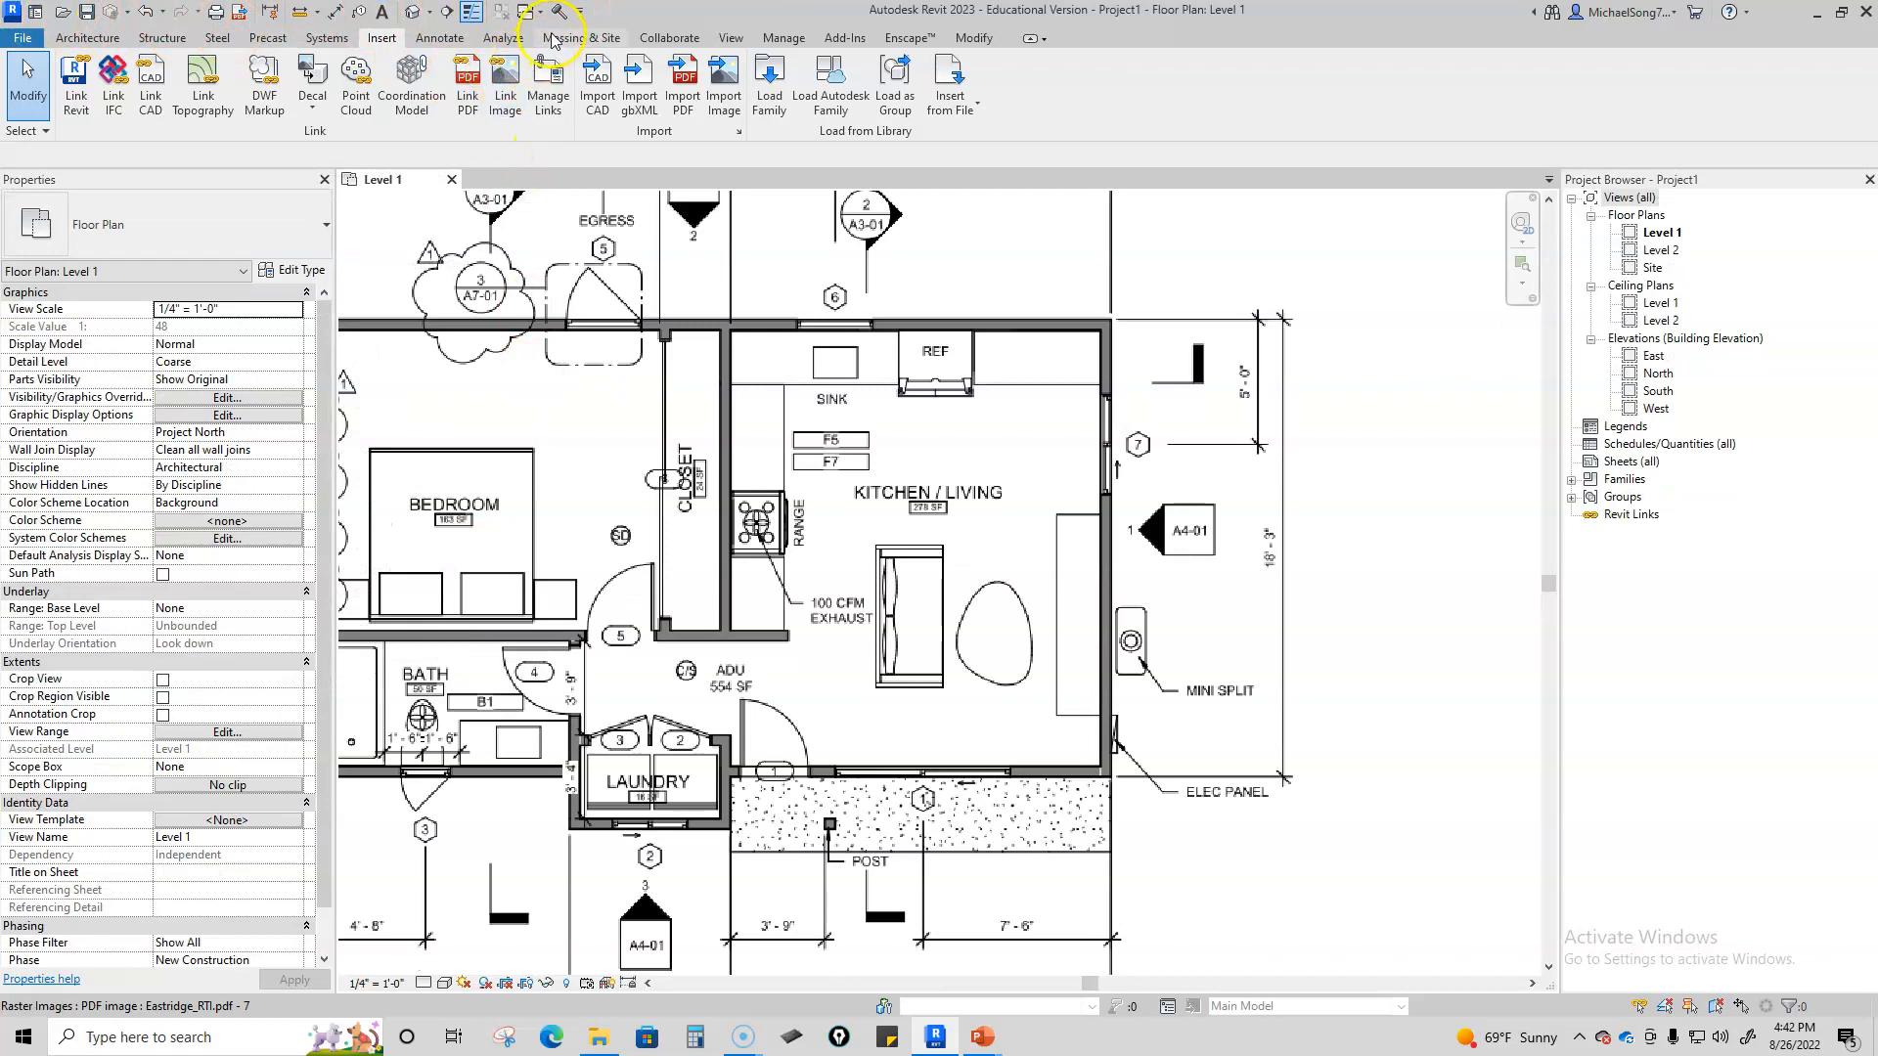
left_click(580, 11)
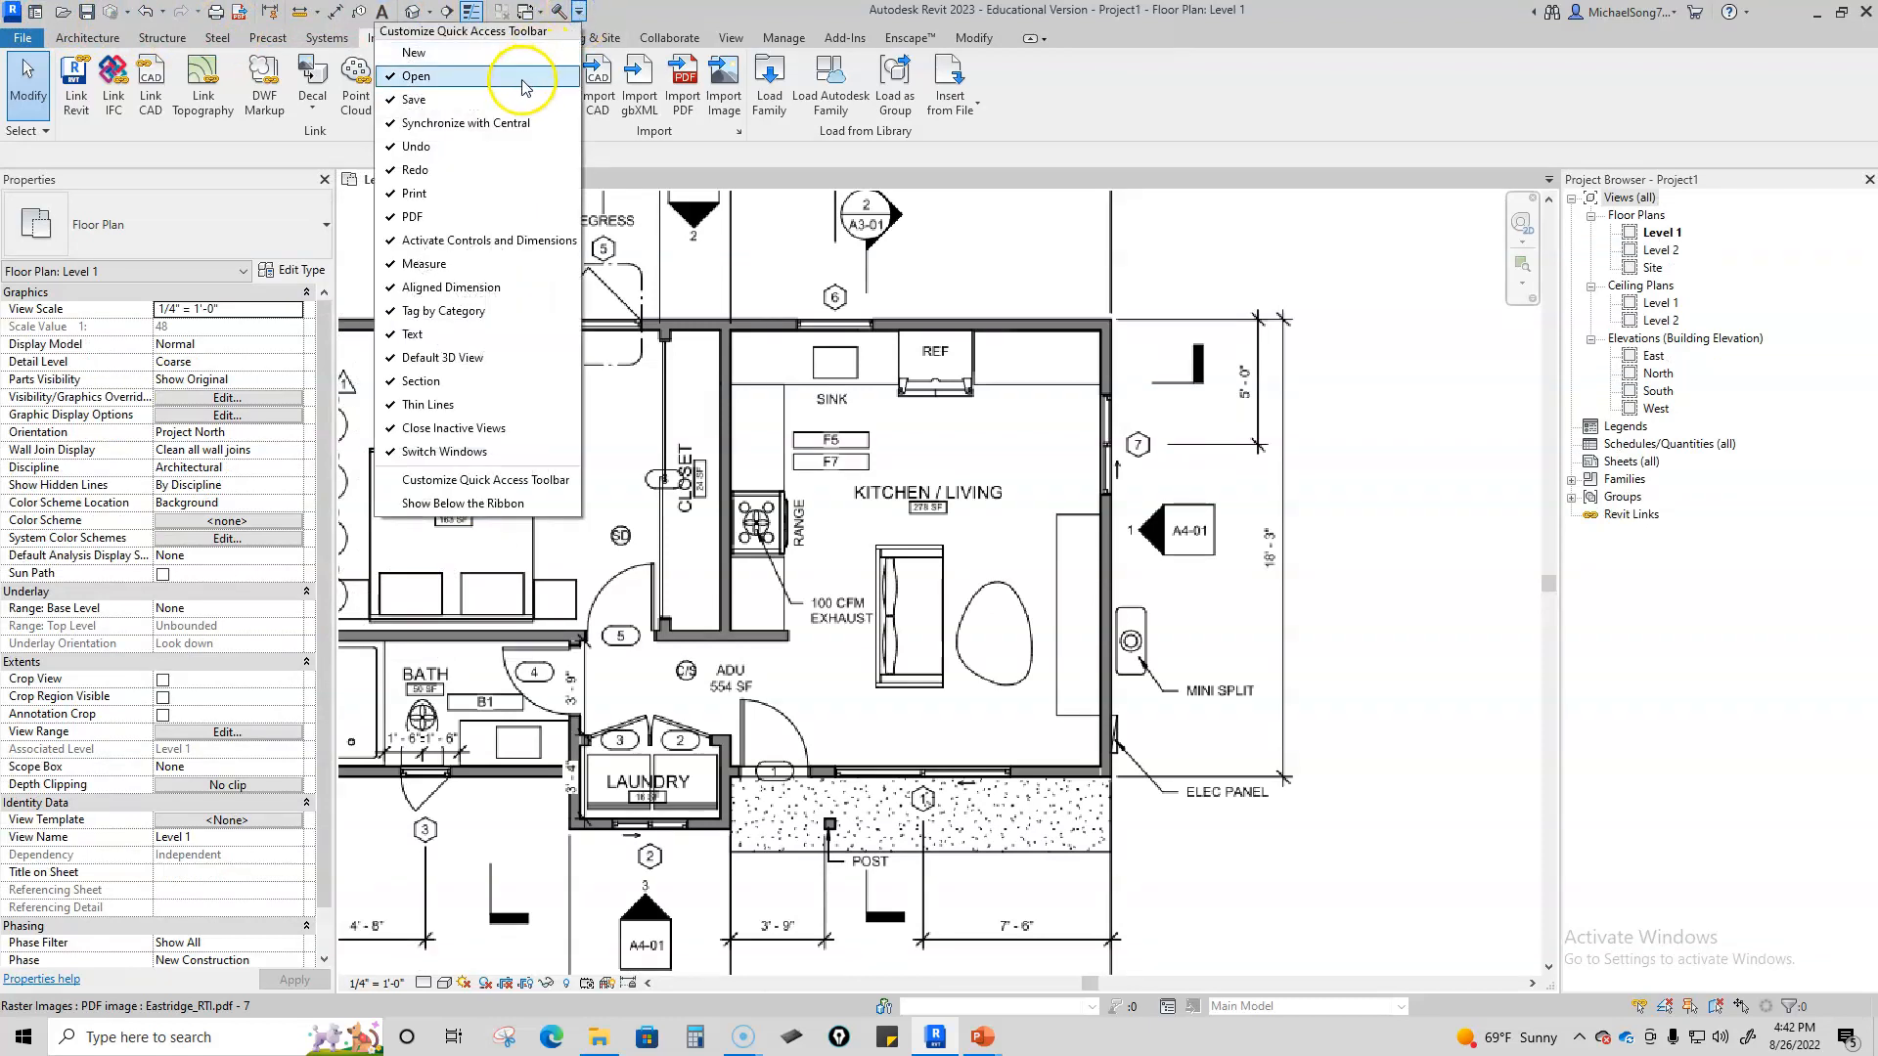
left_click(472, 502)
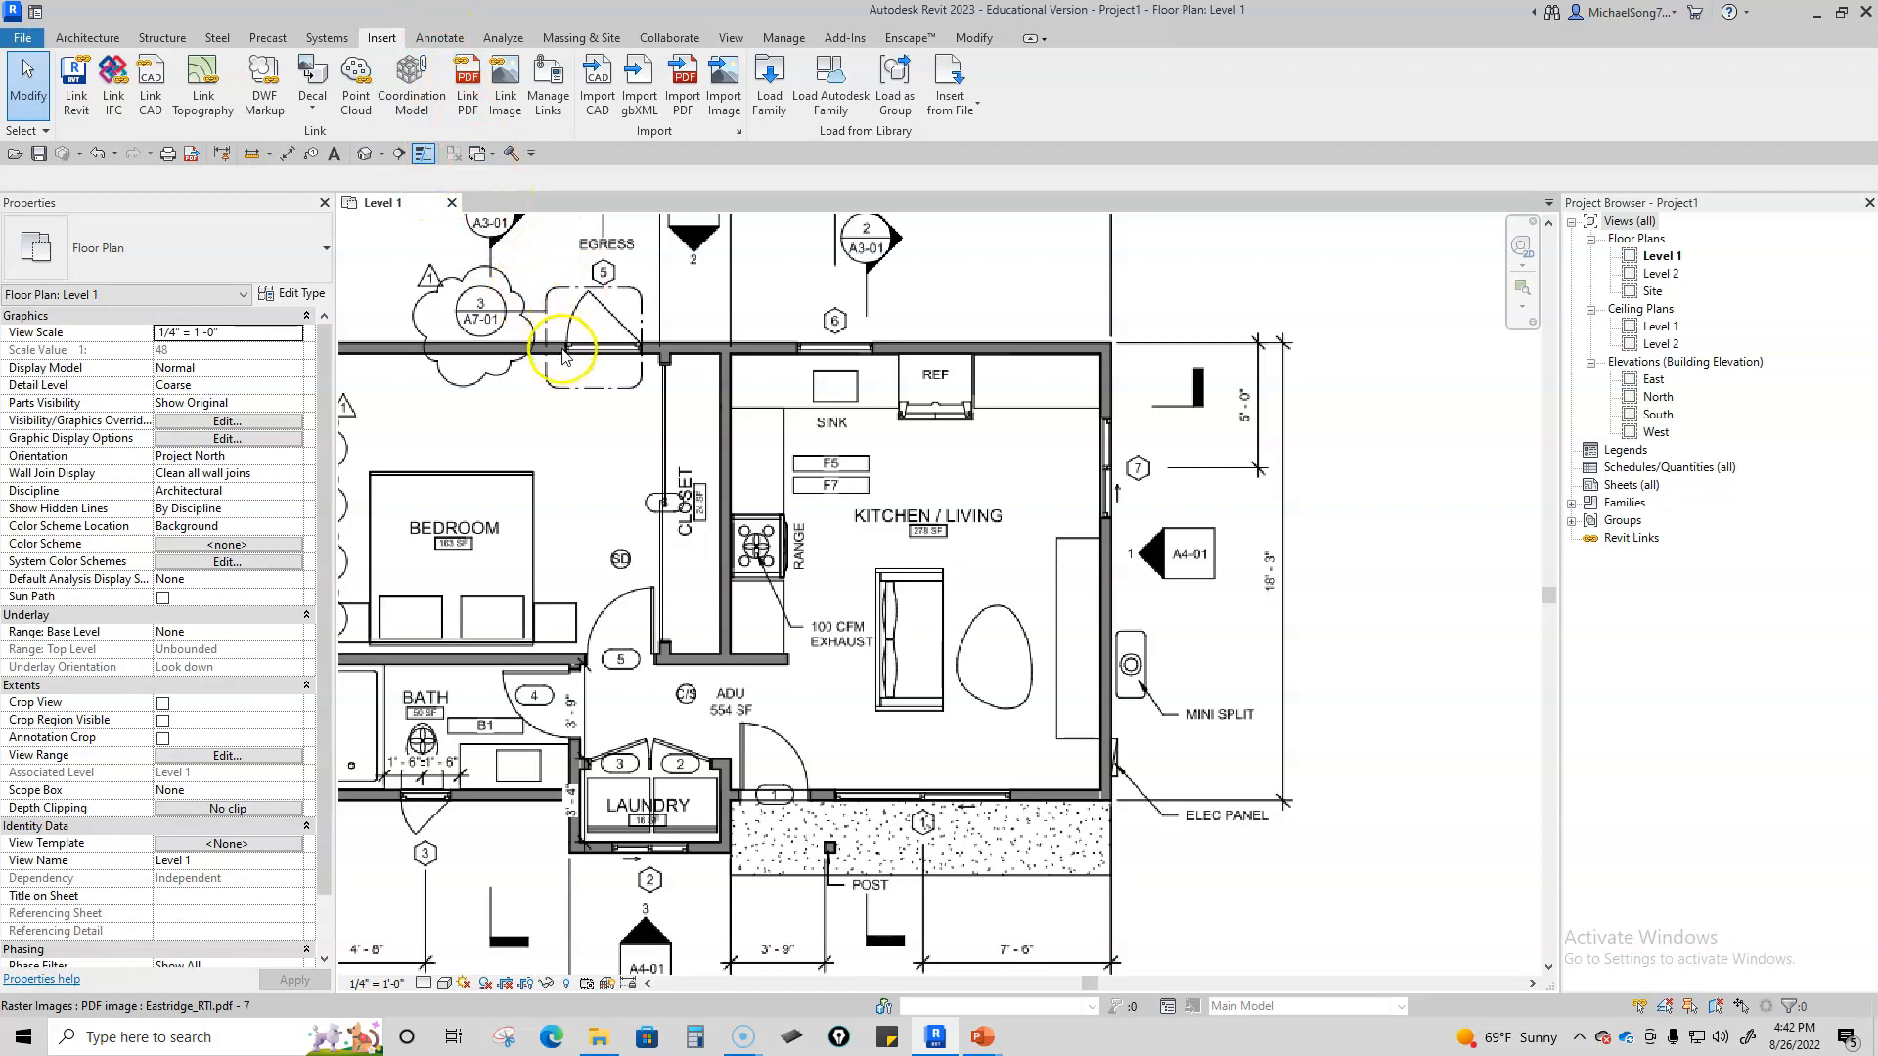
Step: Measure the kitchen/living room's east exterior wall on the PDF plan, from its south corner to its north corner
left_click(251, 155)
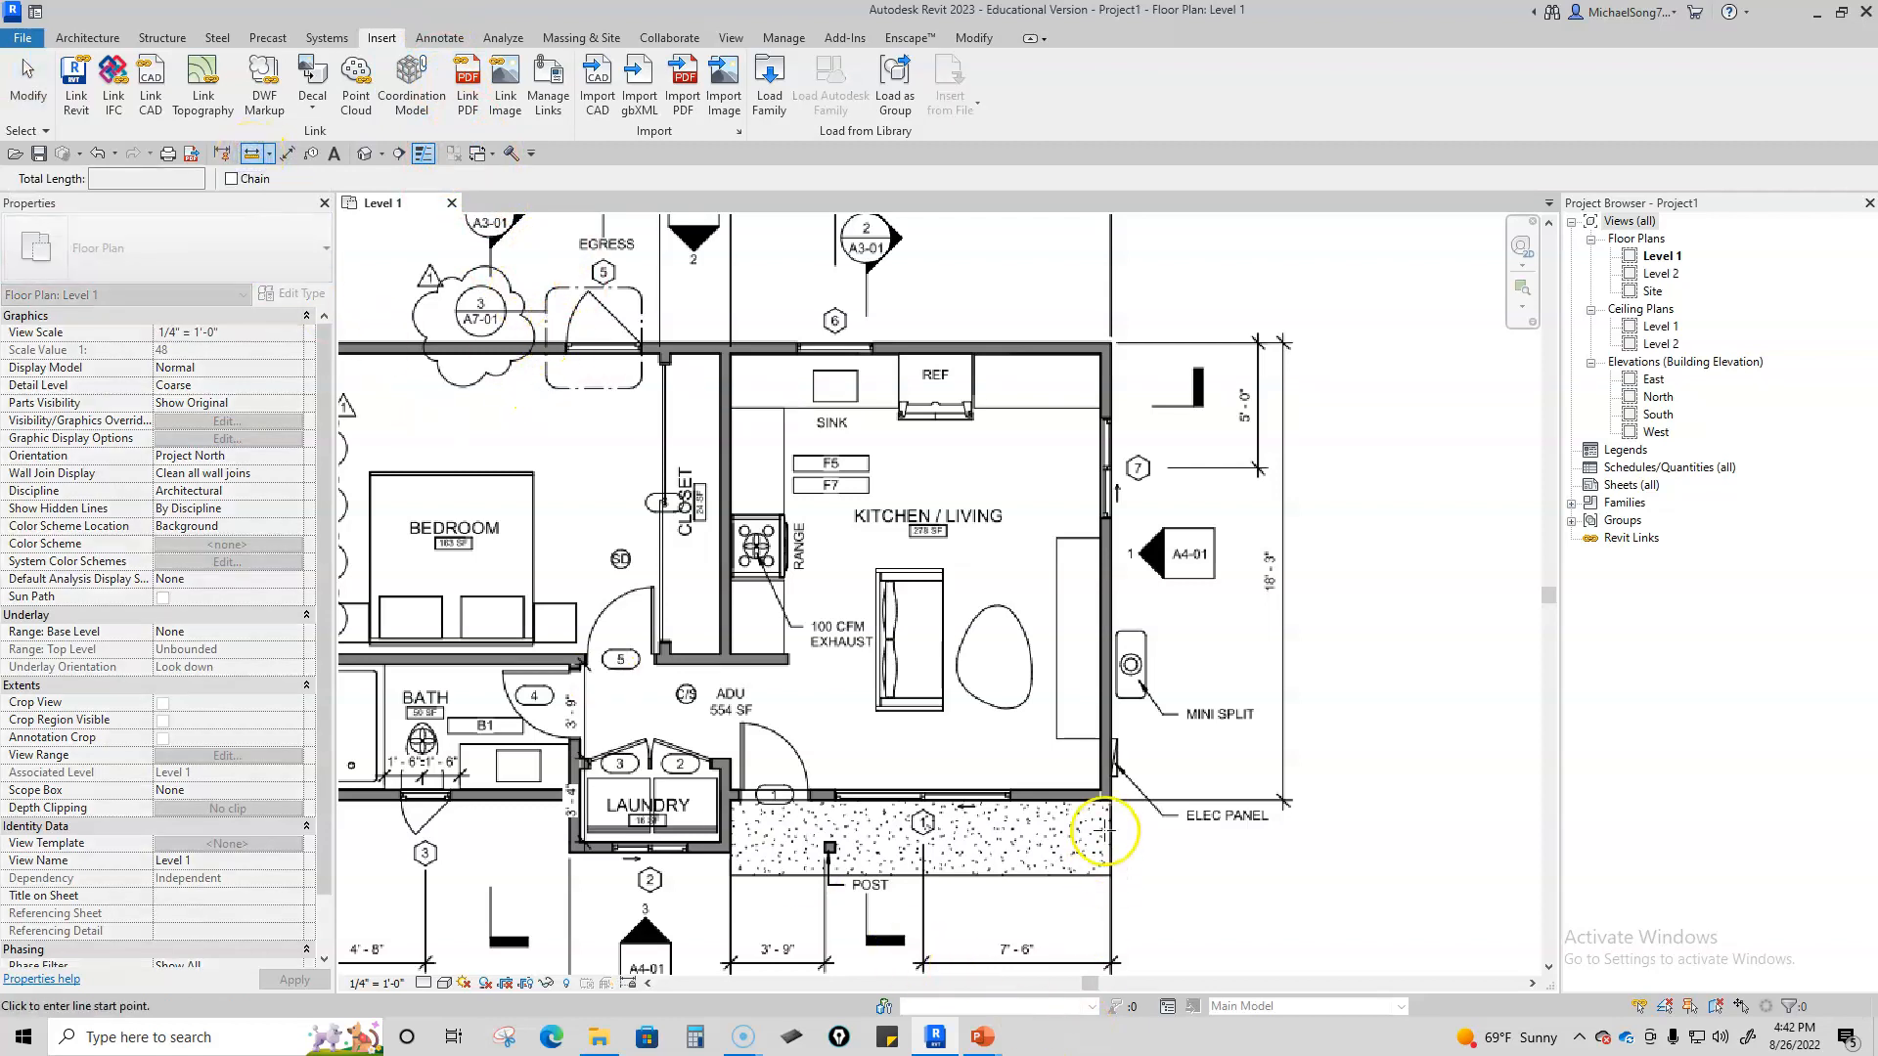
left_click(1113, 800)
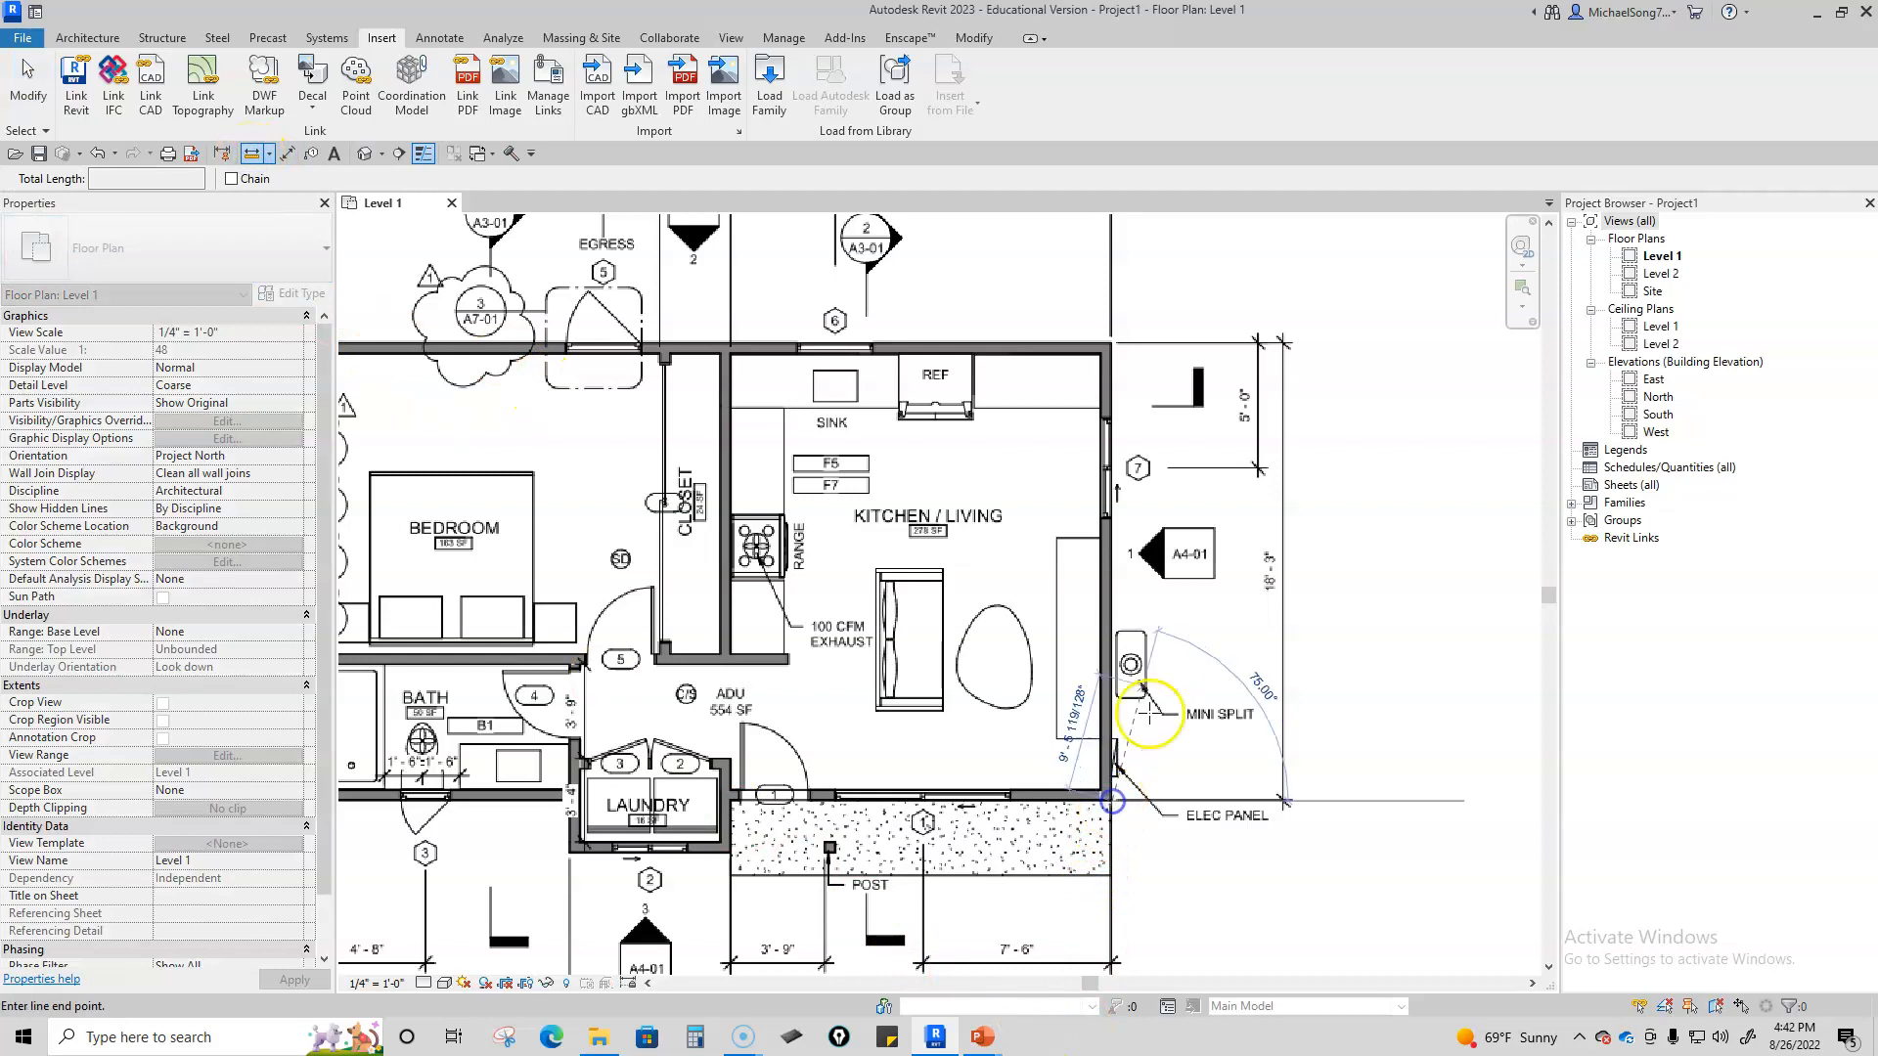
left_click(1113, 344)
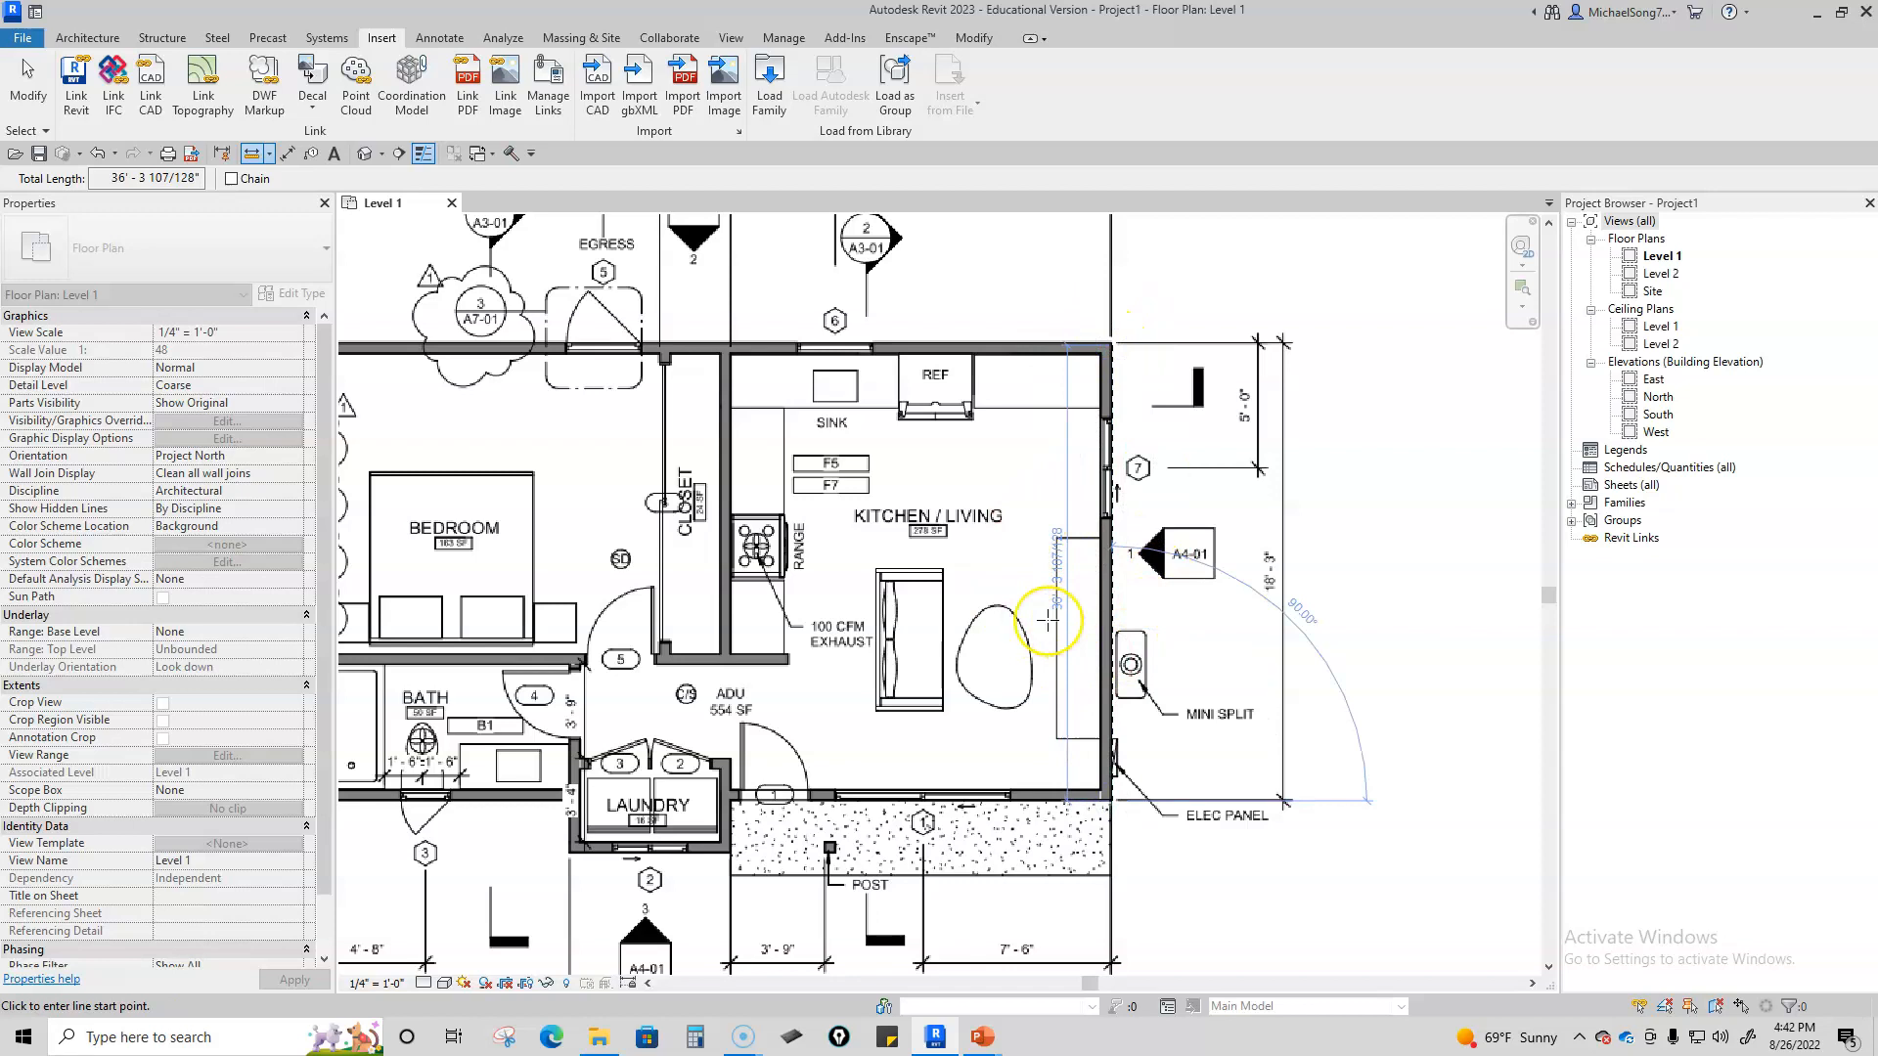
key("Escape")
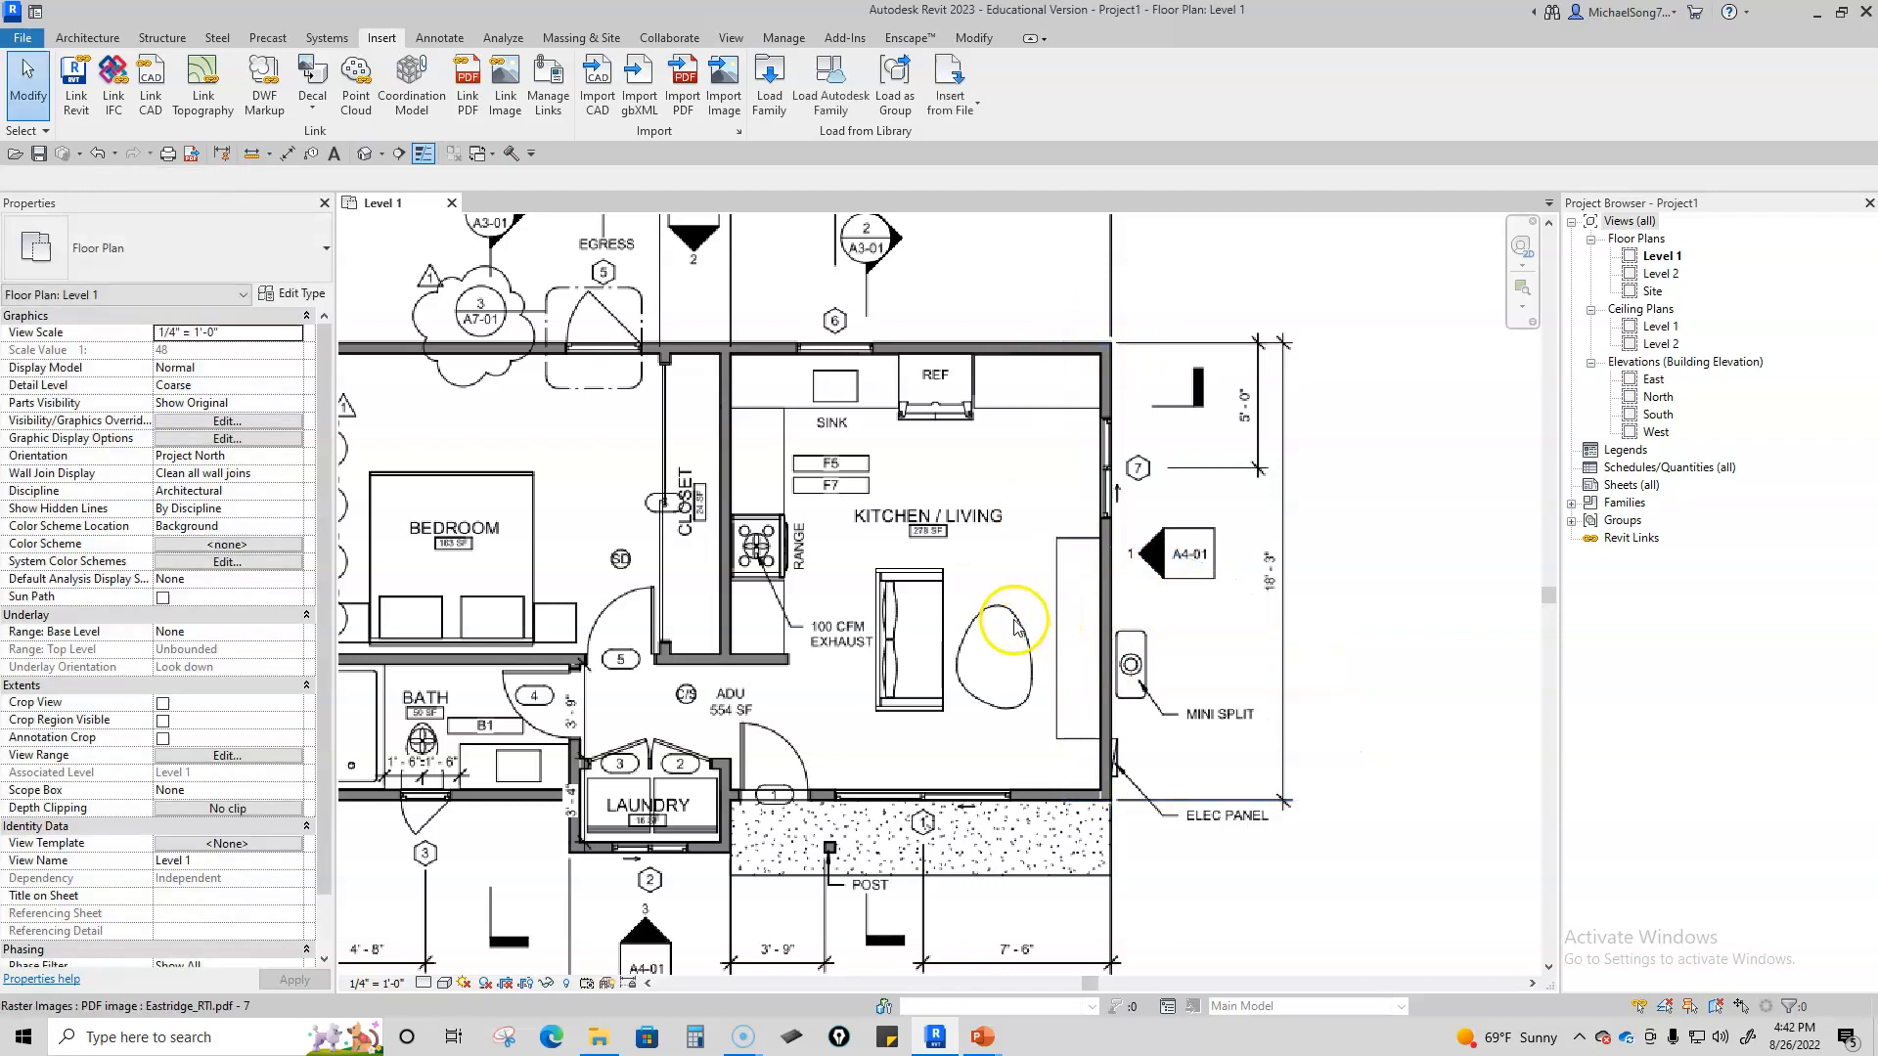
Step: Scale the PDF sheet graphically, picking both ends of the floor plan's overall north dimension and setting that length to 32'
scroll(1148, 665, "down", 5)
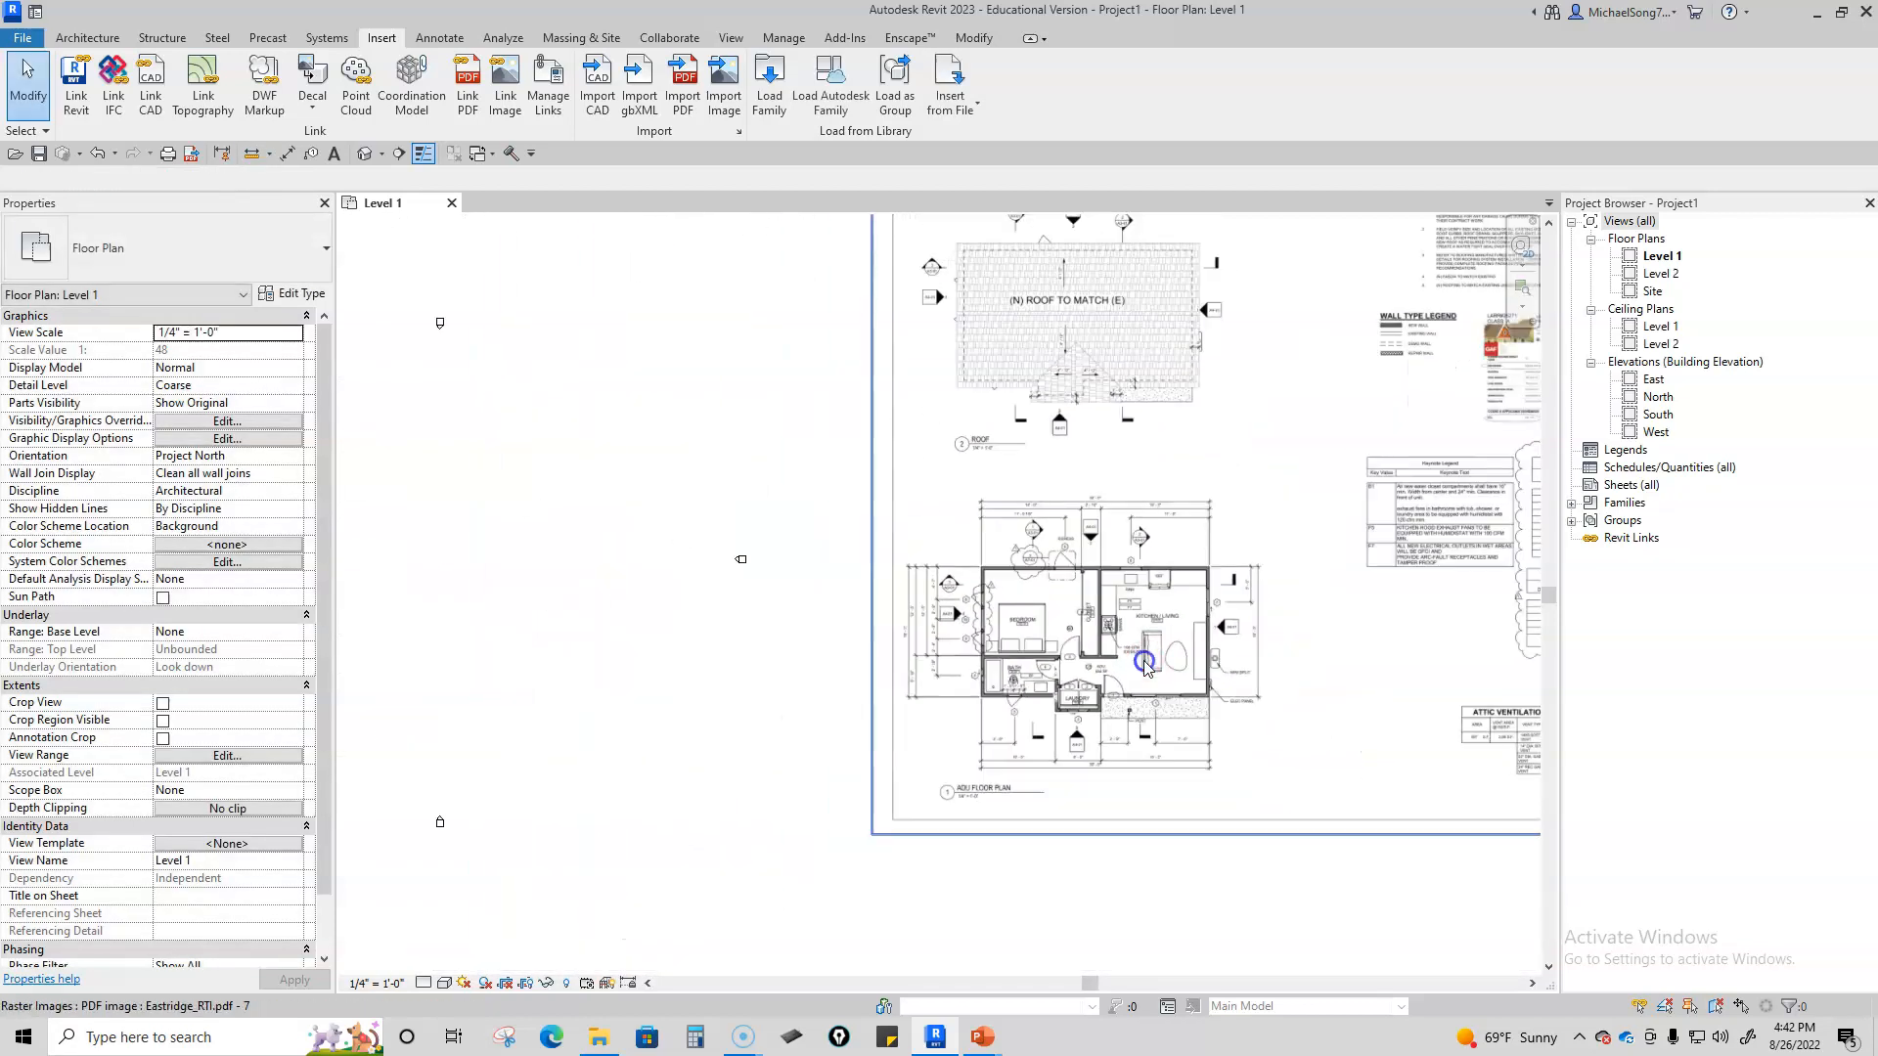
left_click(1146, 665)
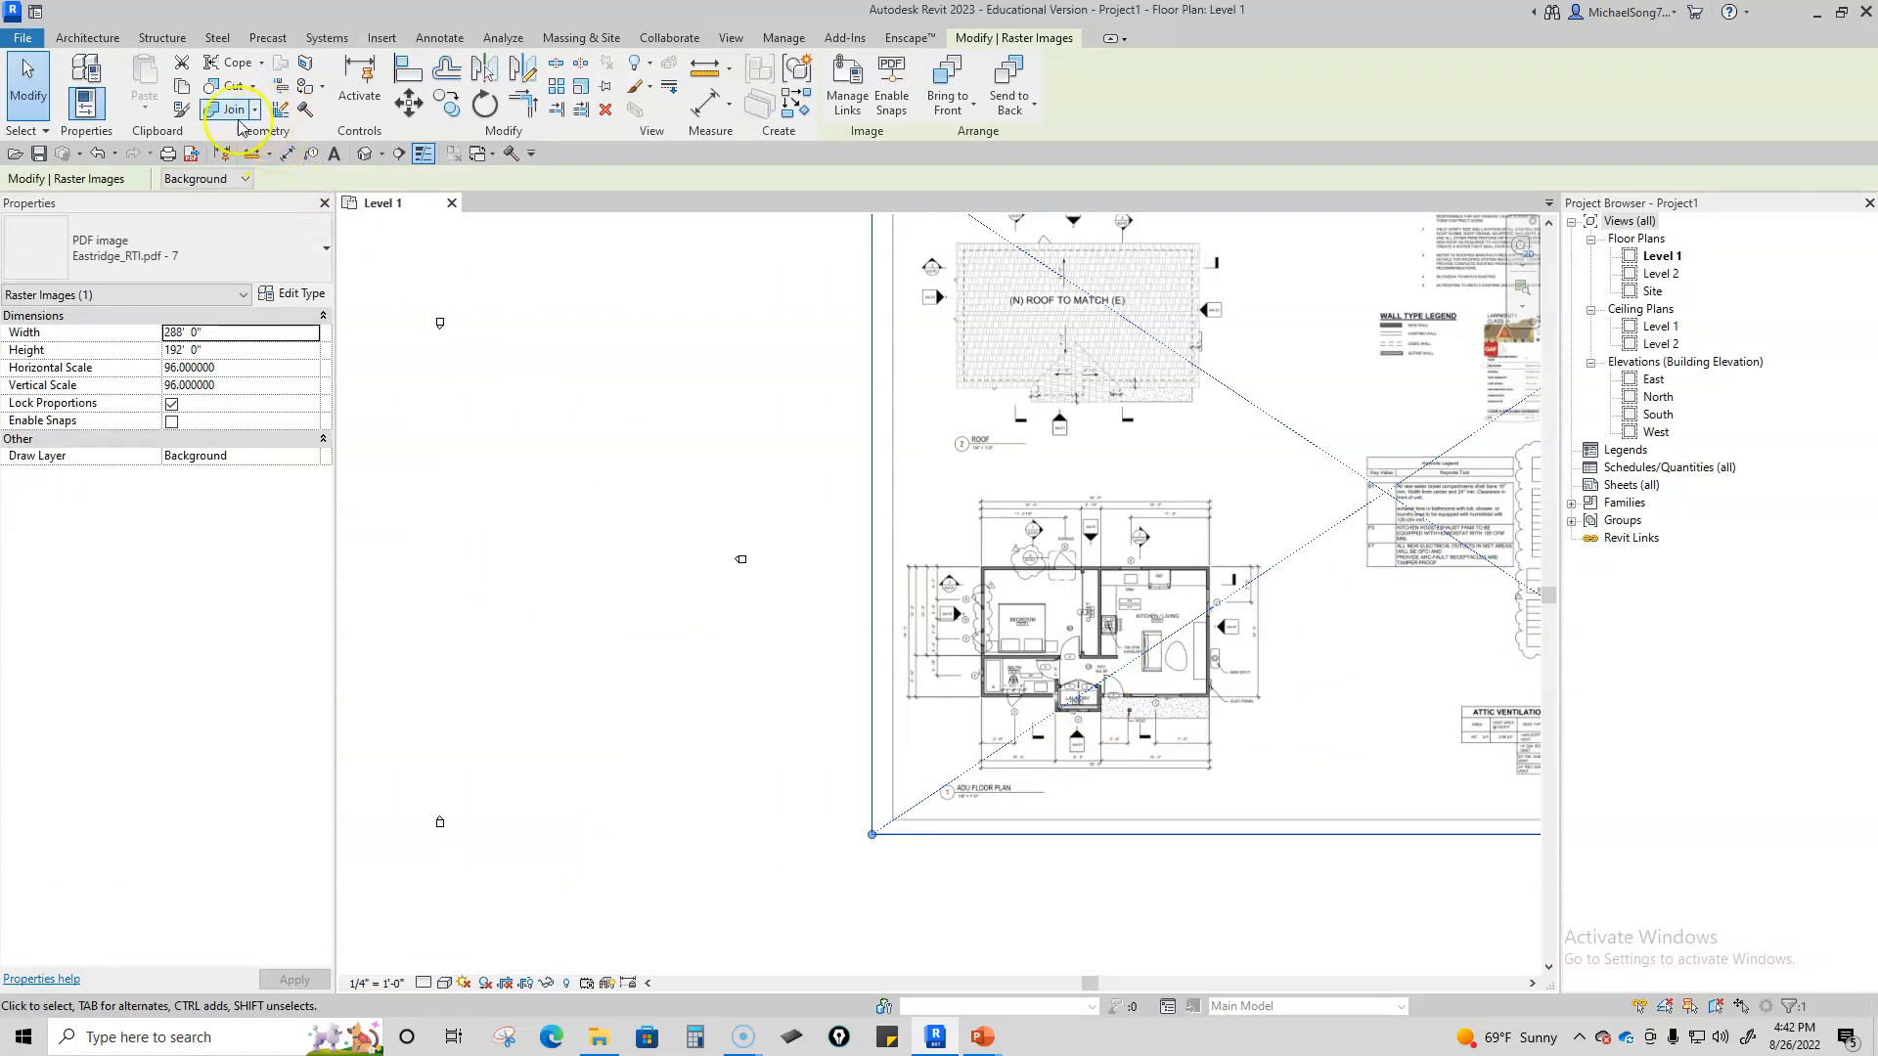
left_click(581, 95)
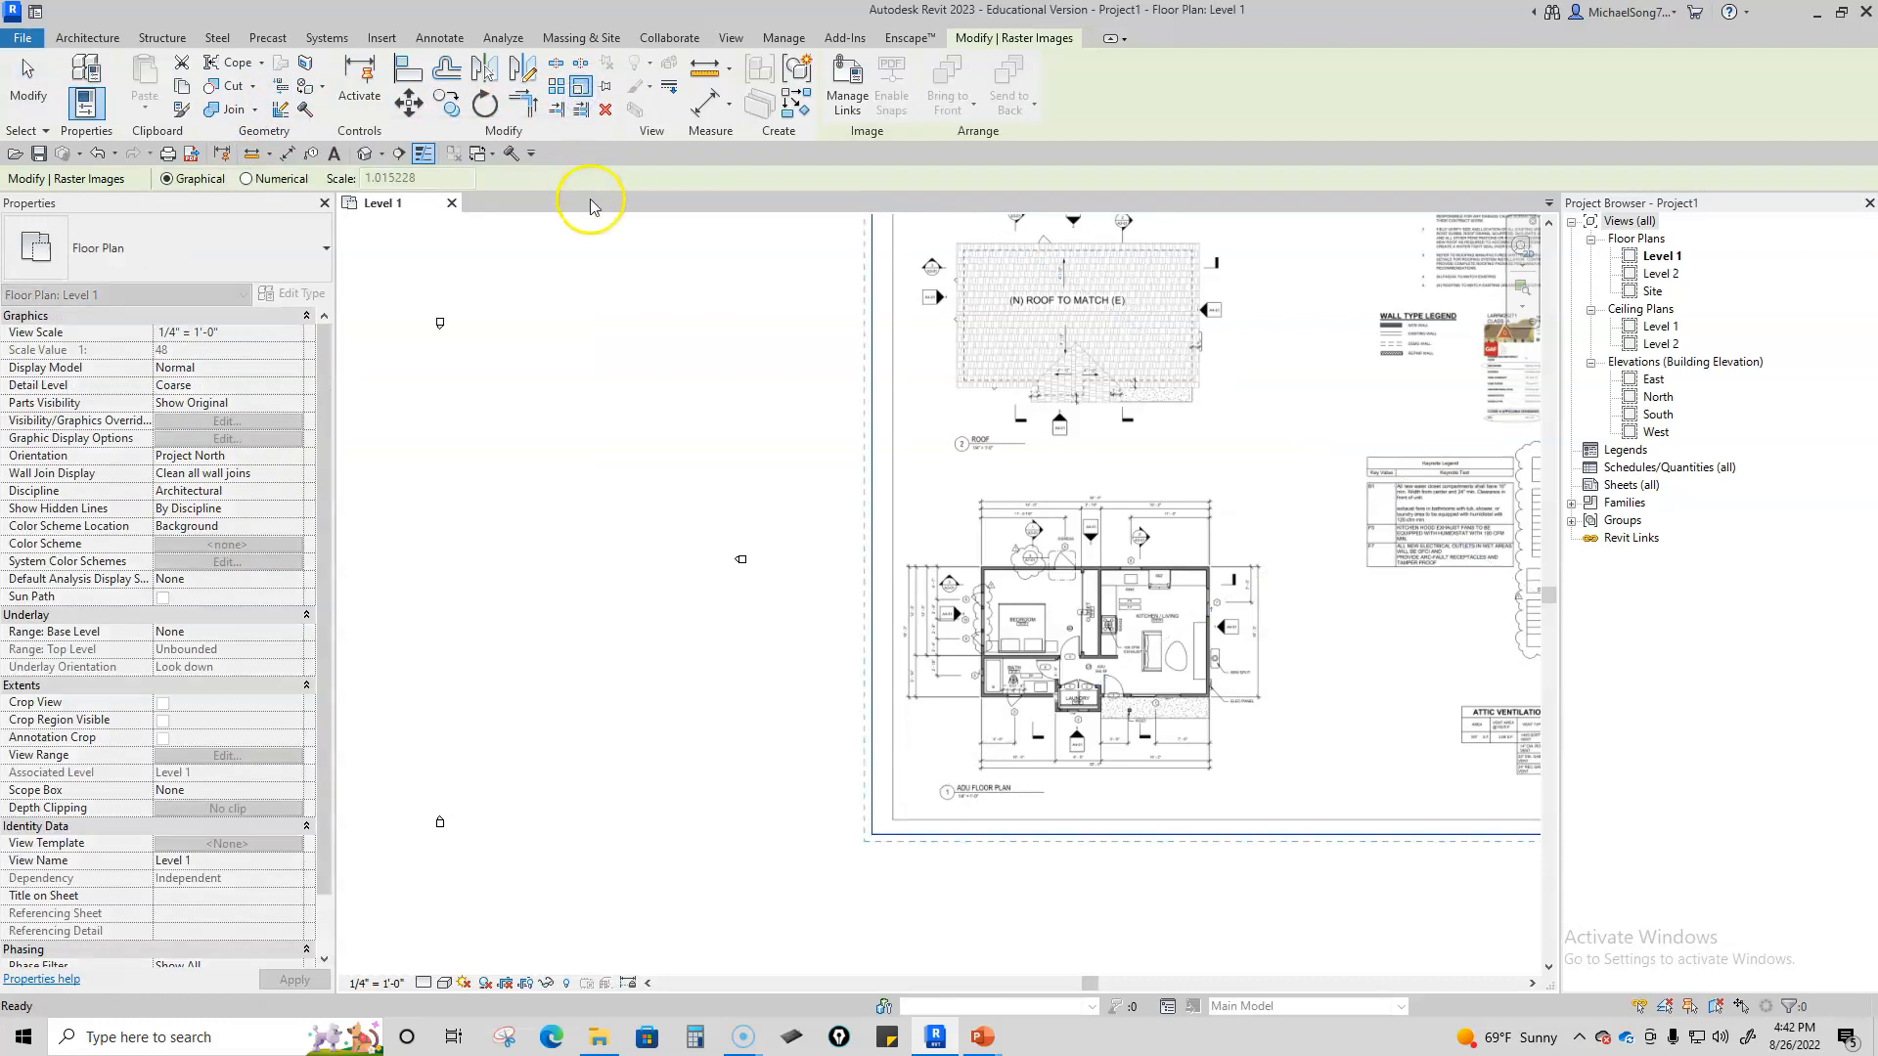
scroll(1206, 537, "up", 4)
middle_click_drag(1249, 519, 849, 477)
scroll(849, 477, "up", 3)
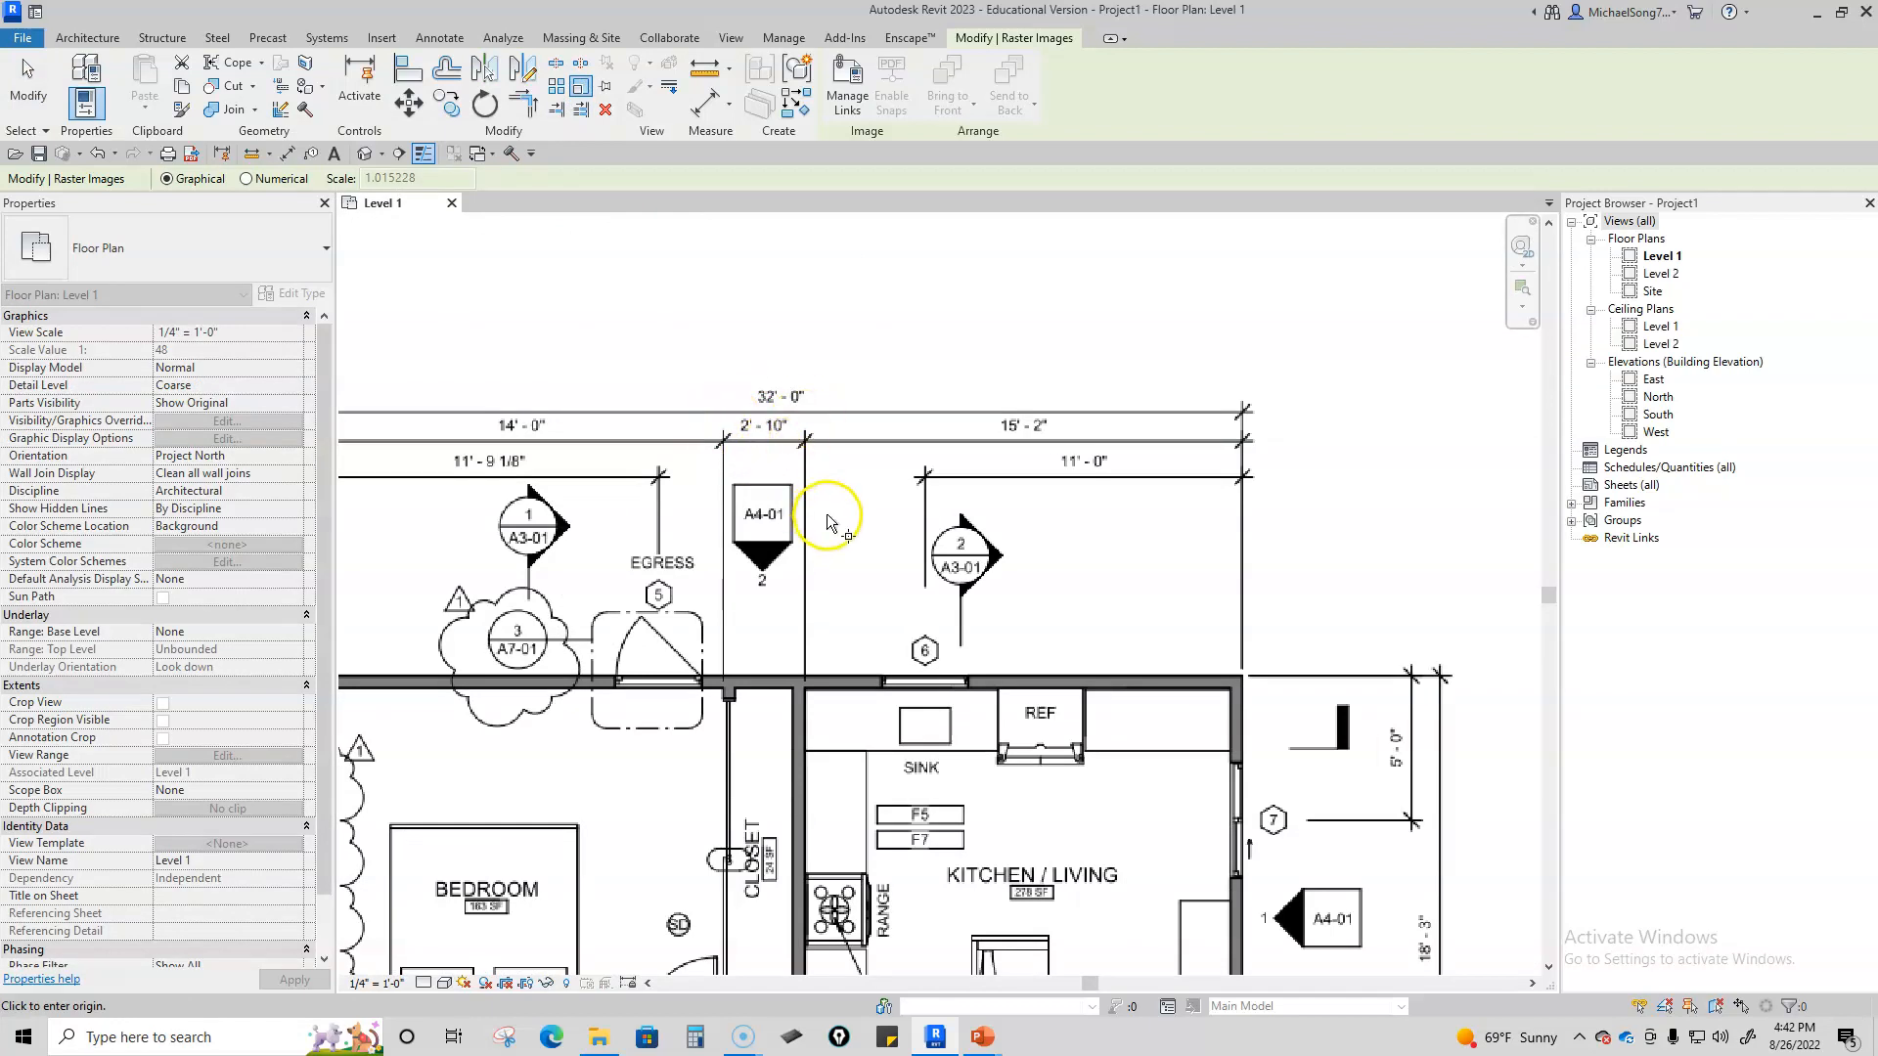
middle_click_drag(962, 561, 1025, 581)
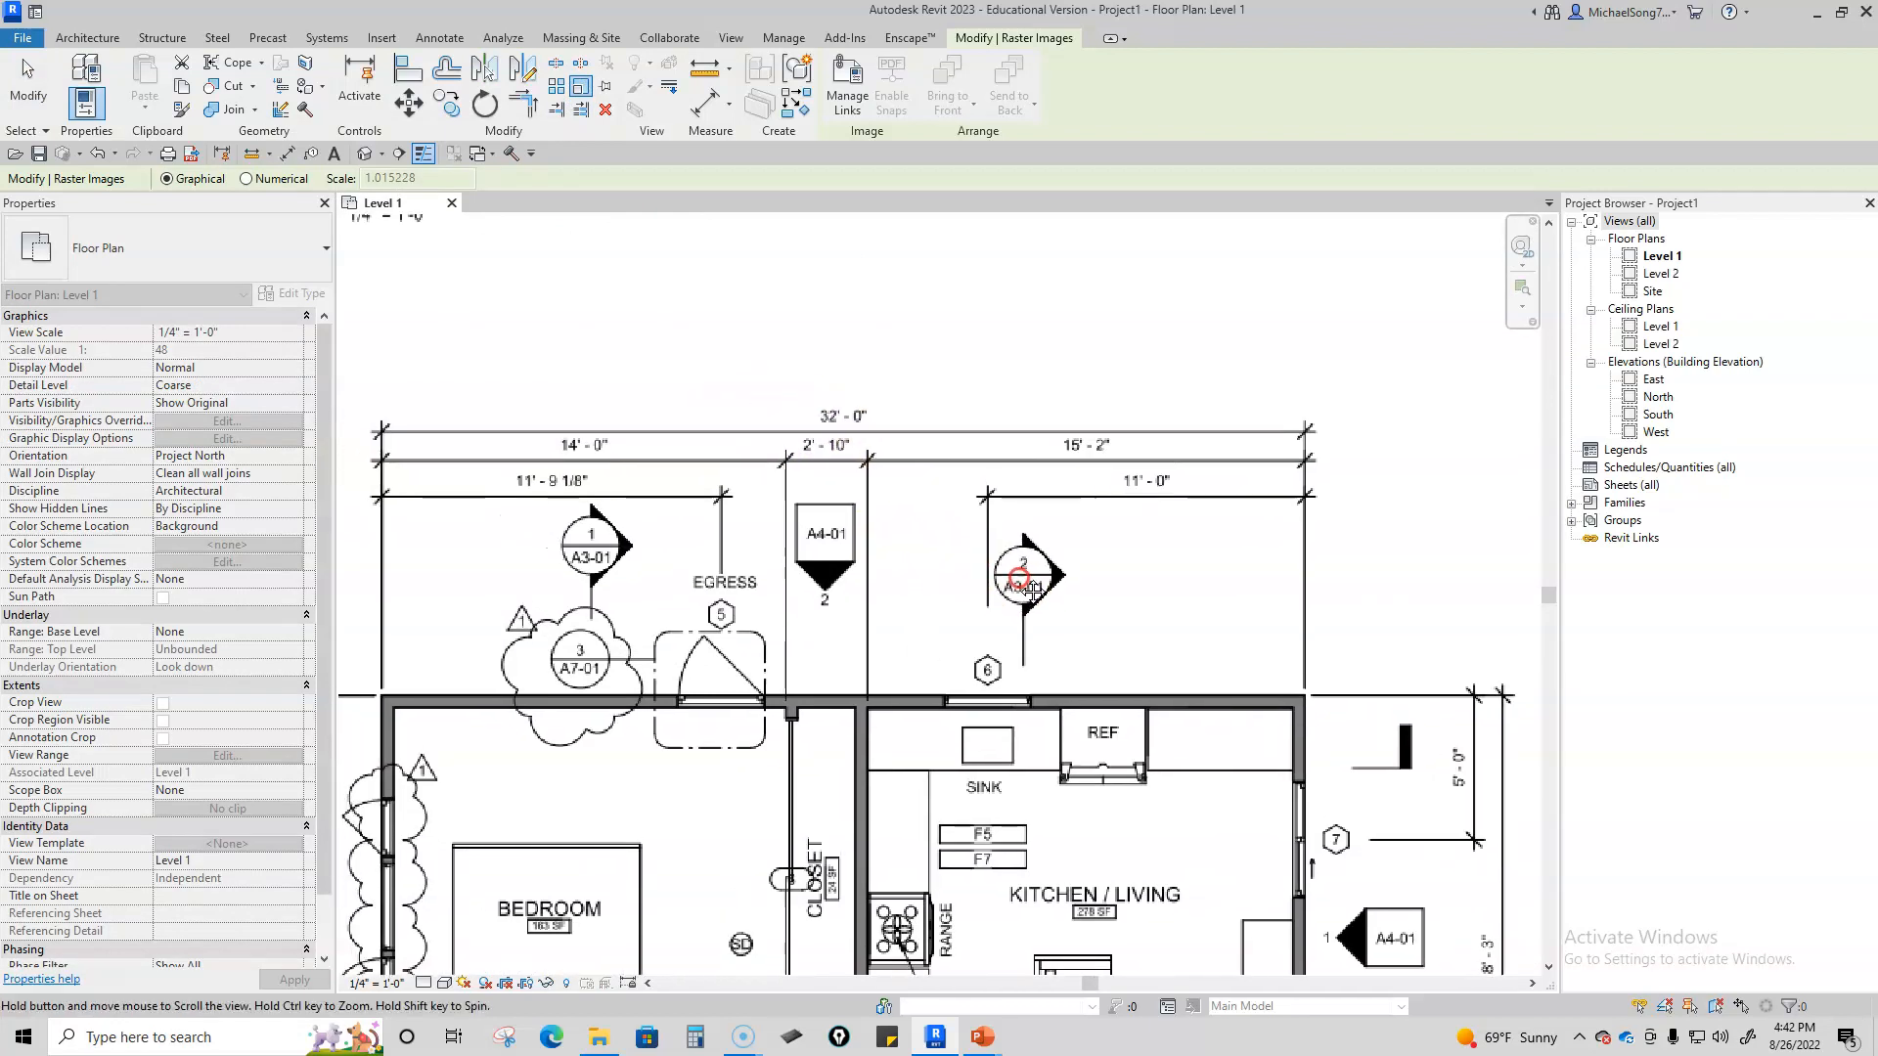
left_click(383, 433)
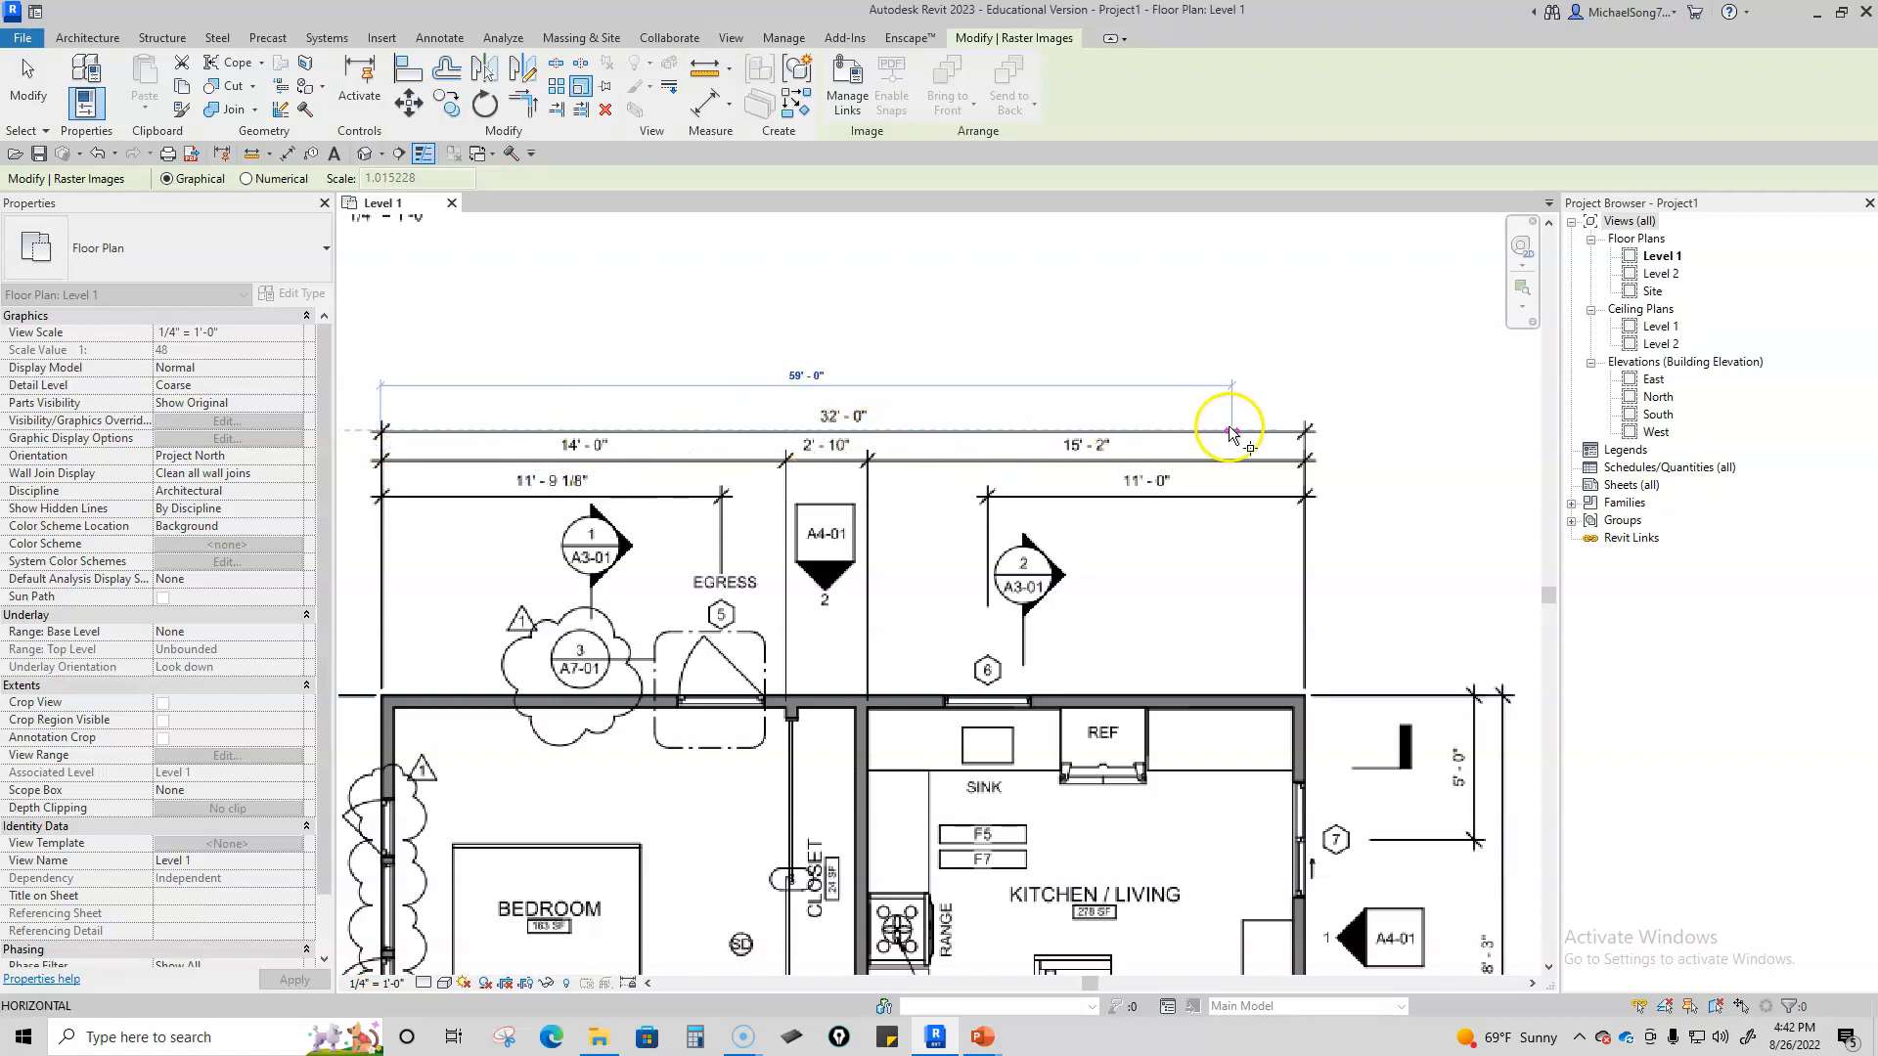
left_click(1303, 433)
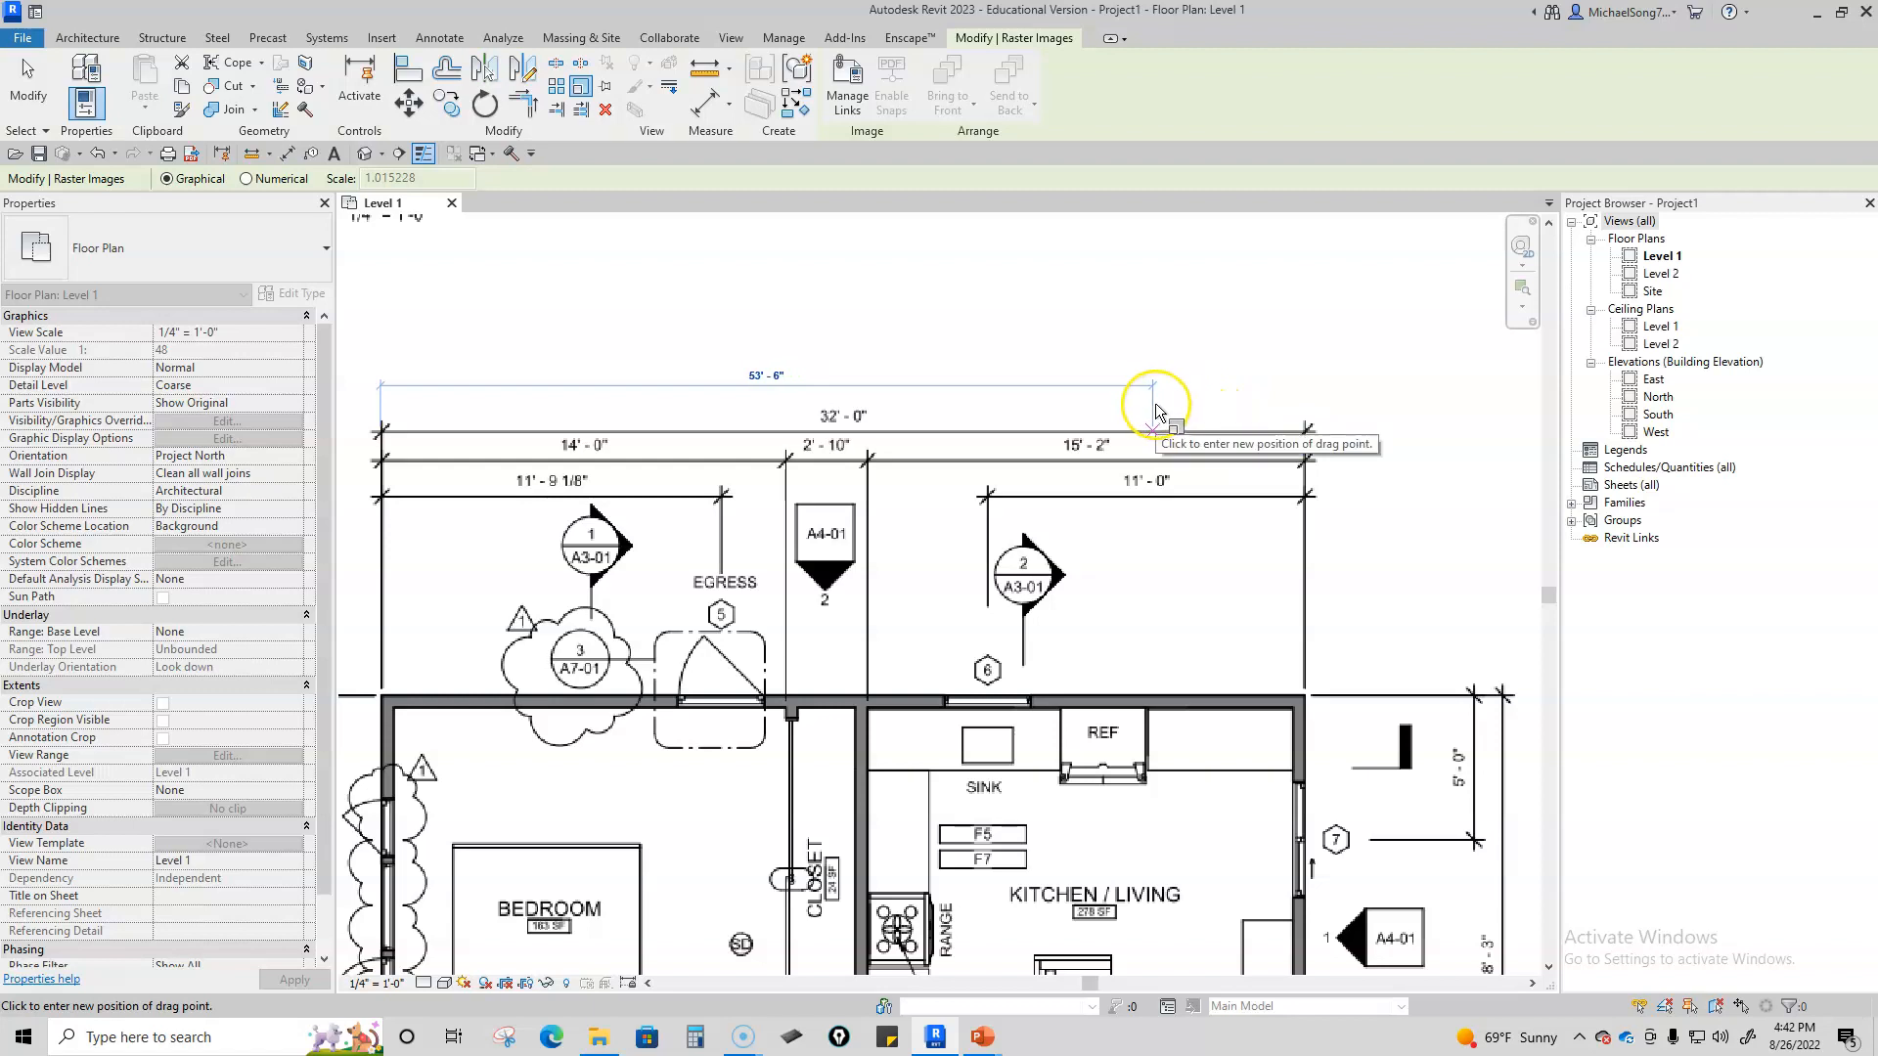
type("32")
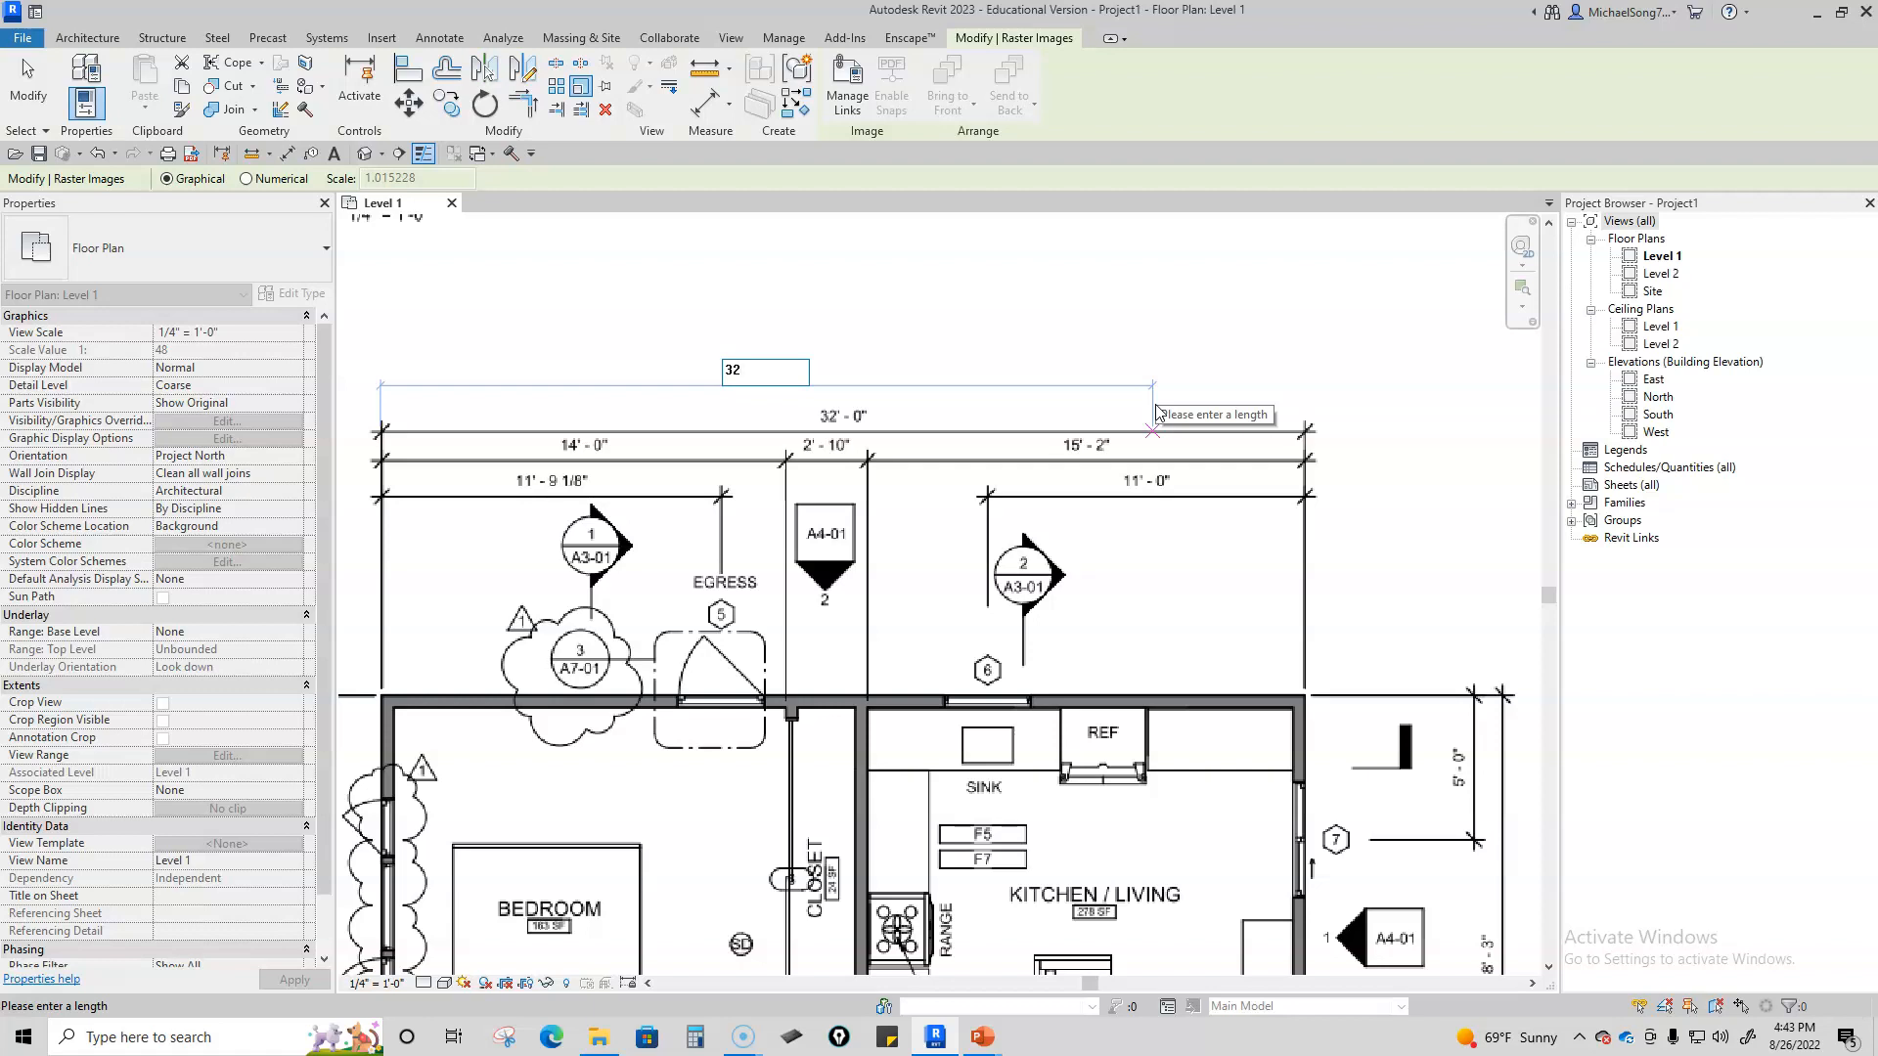
key("Return")
left_click(1099, 436)
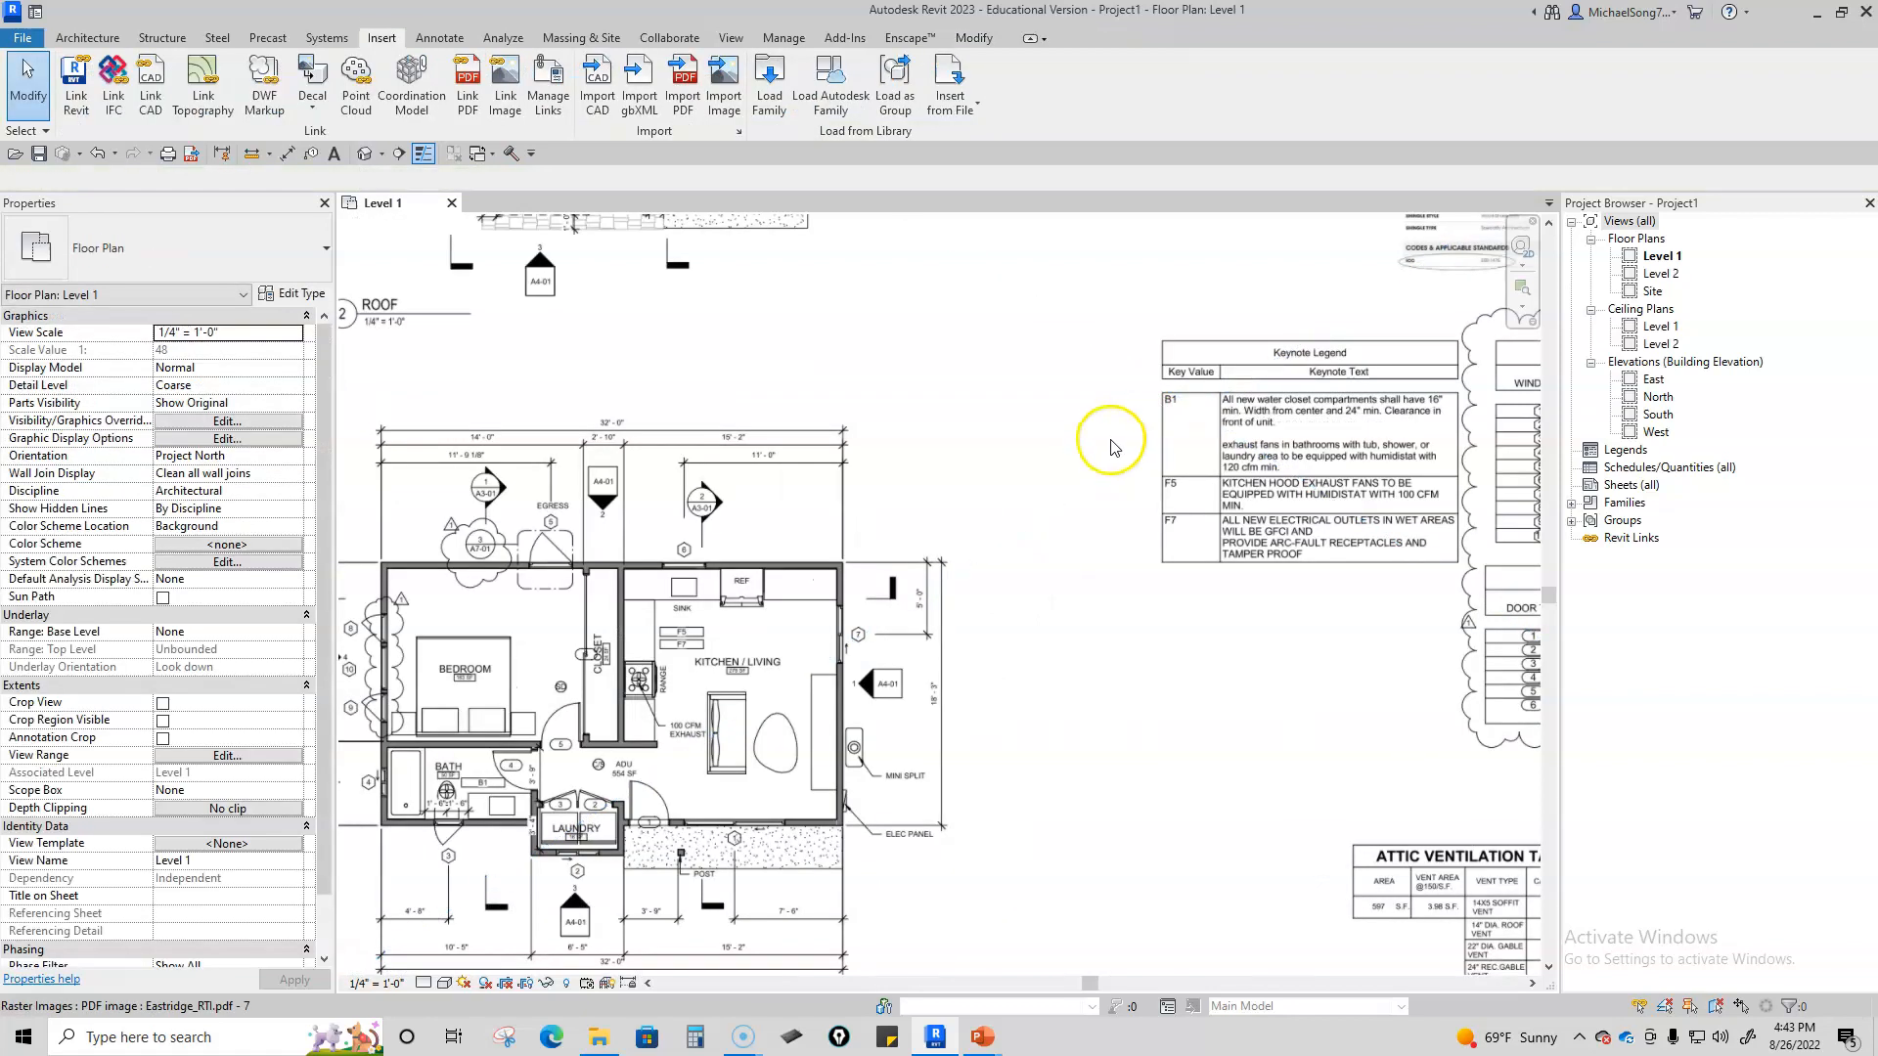
Step: Measure the floor plan's overall width on the PDF along its north side, from the west end to the east end
scroll(976, 536, "down", 2)
scroll(976, 536, "down", 2)
scroll(832, 551, "up", 5)
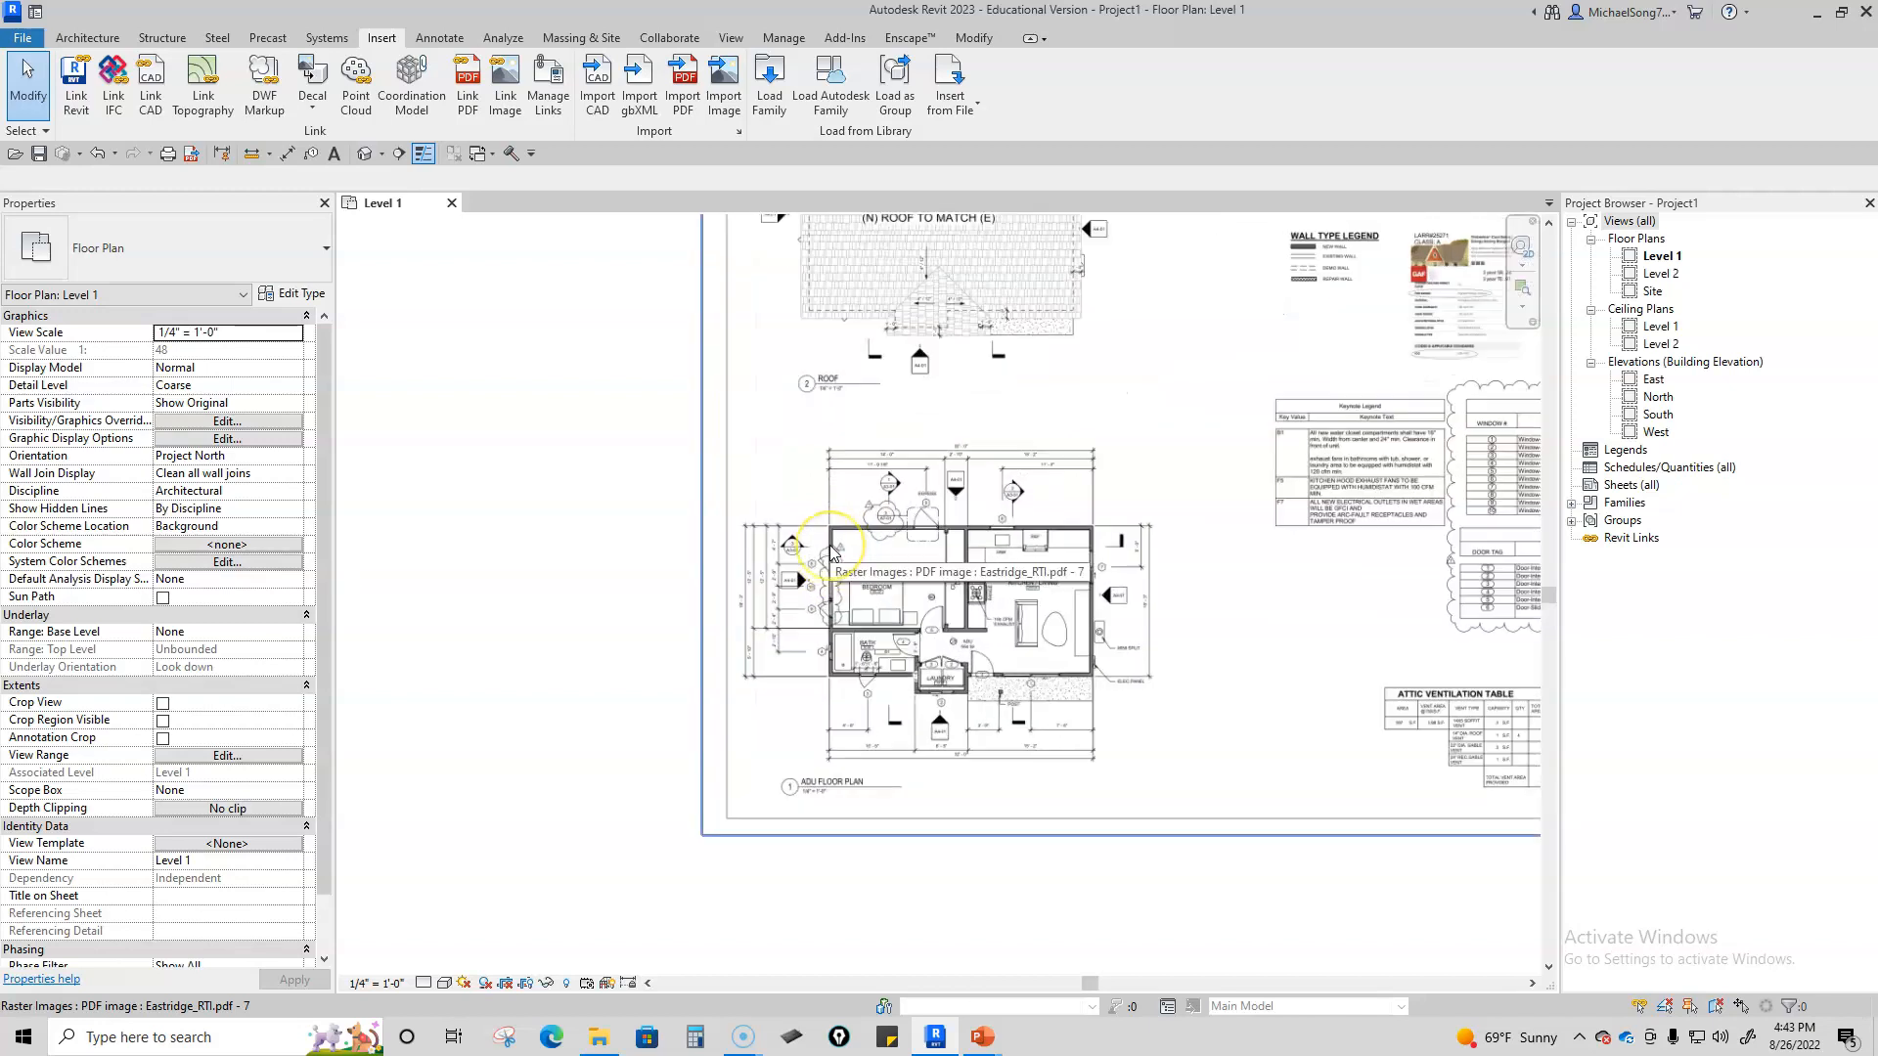
left_click(253, 156)
left_click(831, 492)
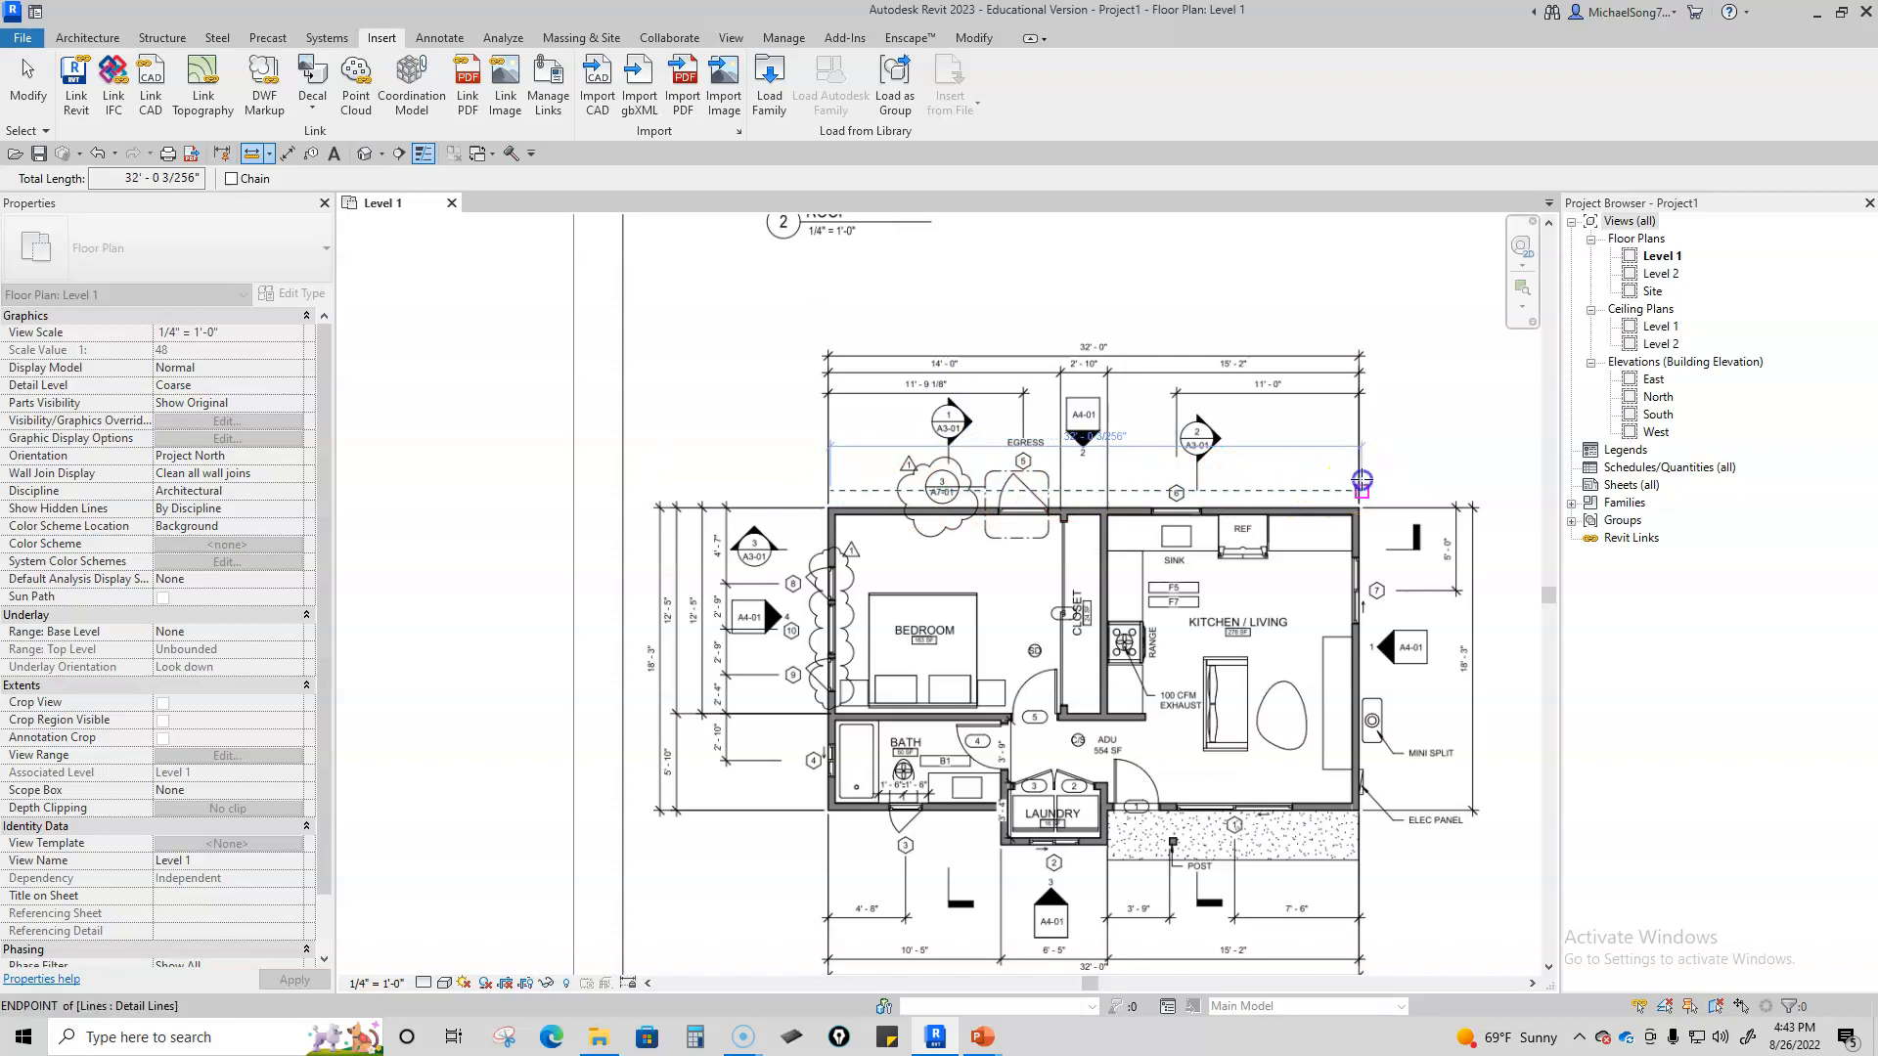
key("Escape")
Step: Move the PDF sheet west so the floor plan lies between the four elevation markers
scroll(1123, 492, "down", 2)
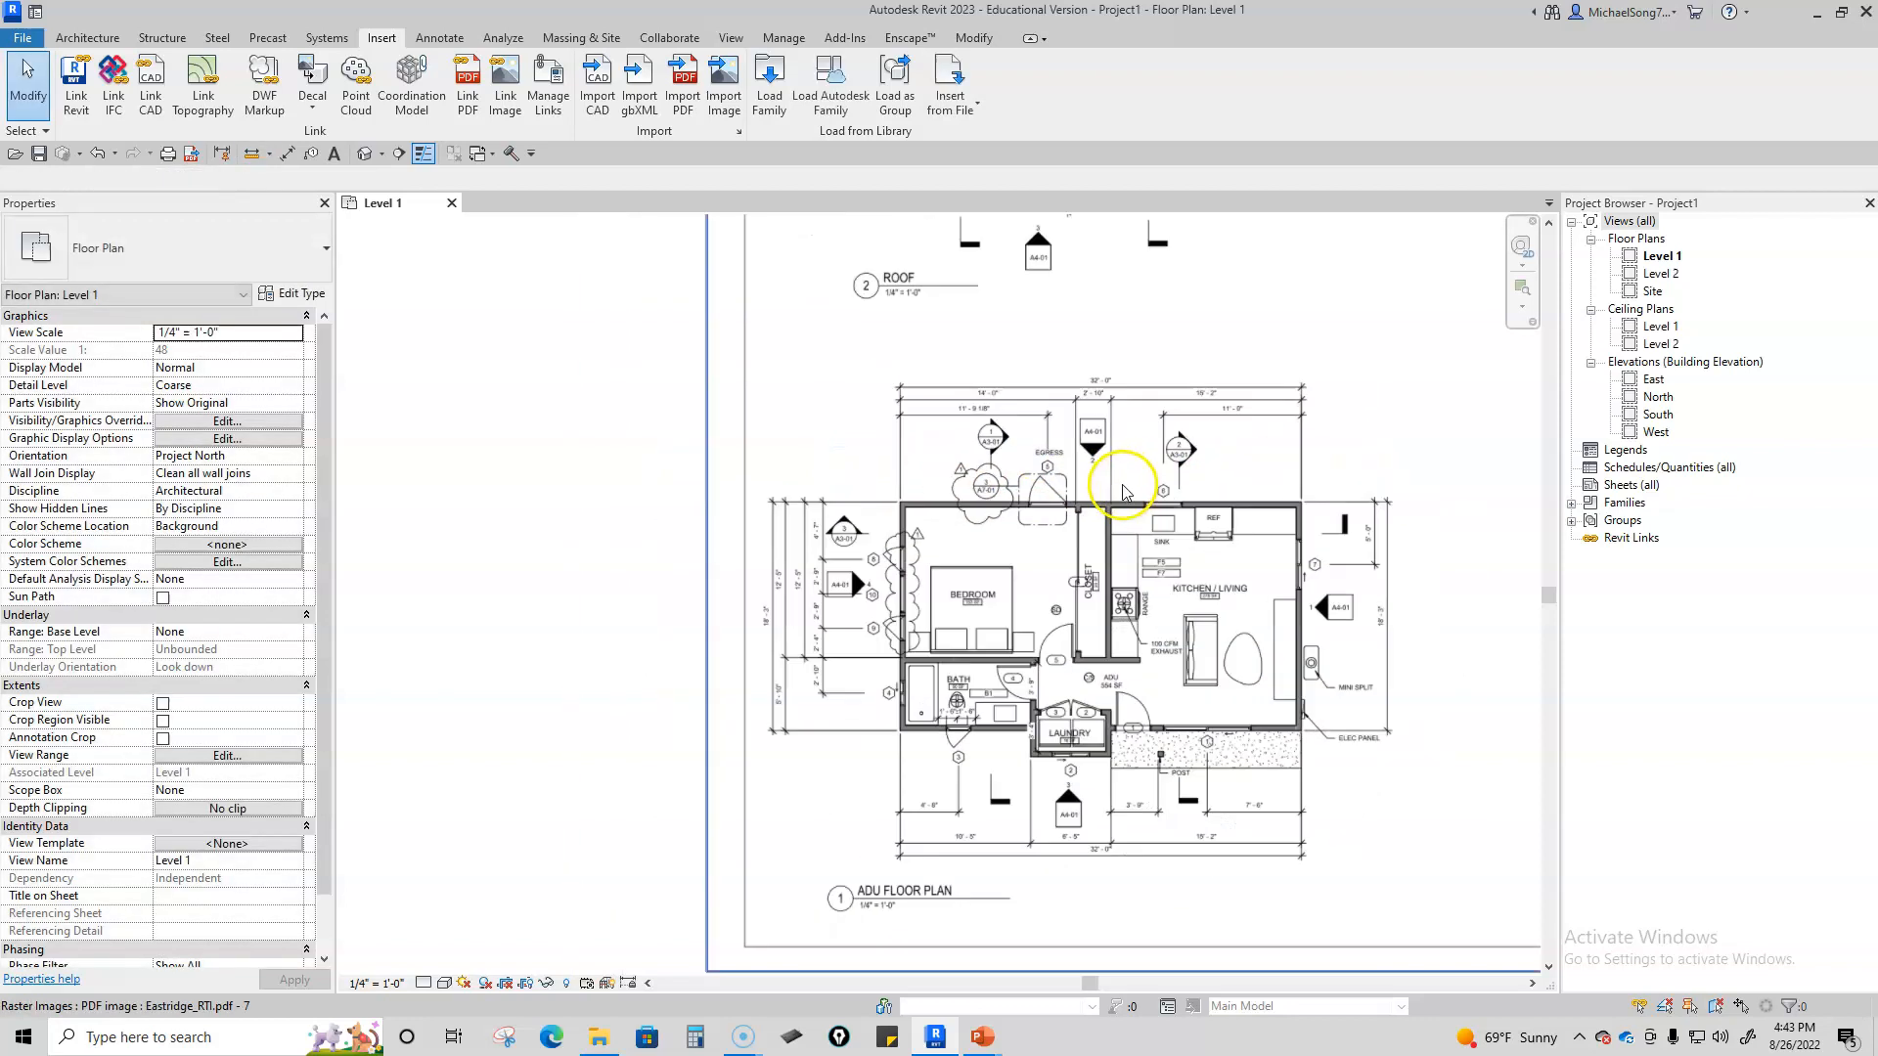
scroll(1095, 626, "down", 7)
scroll(767, 728, "down", 3)
middle_click_drag(758, 735, 1132, 700)
left_click_drag(1438, 636, 1103, 605)
Step: Check the west and south elevation markers around the sheet by selecting each in turn, and clear the selection
left_click(783, 642)
left_click_drag(785, 575, 877, 674)
left_click_drag(952, 731, 1115, 812)
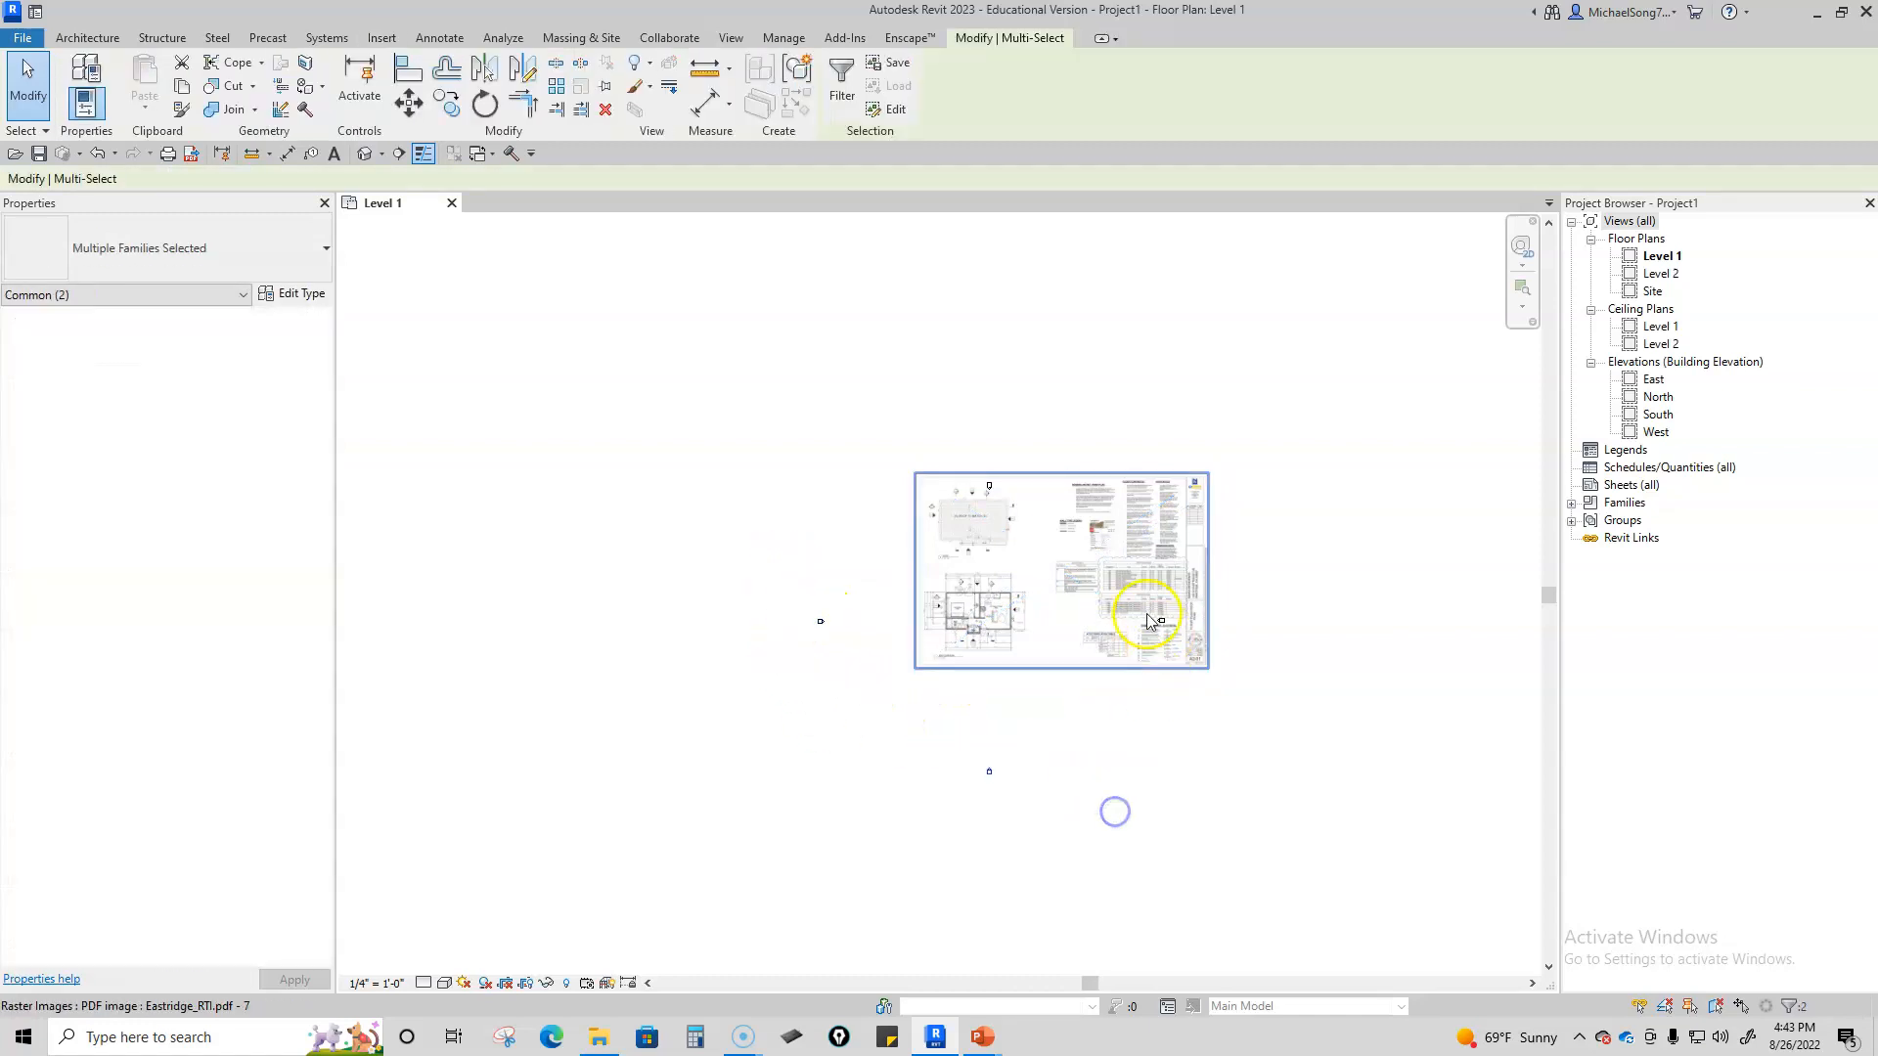
left_click(1077, 717)
Step: Nudge the PDF sheet slightly southeast between the elevation markers and deselect it
scroll(1095, 675, "up", 2)
left_click(1039, 628)
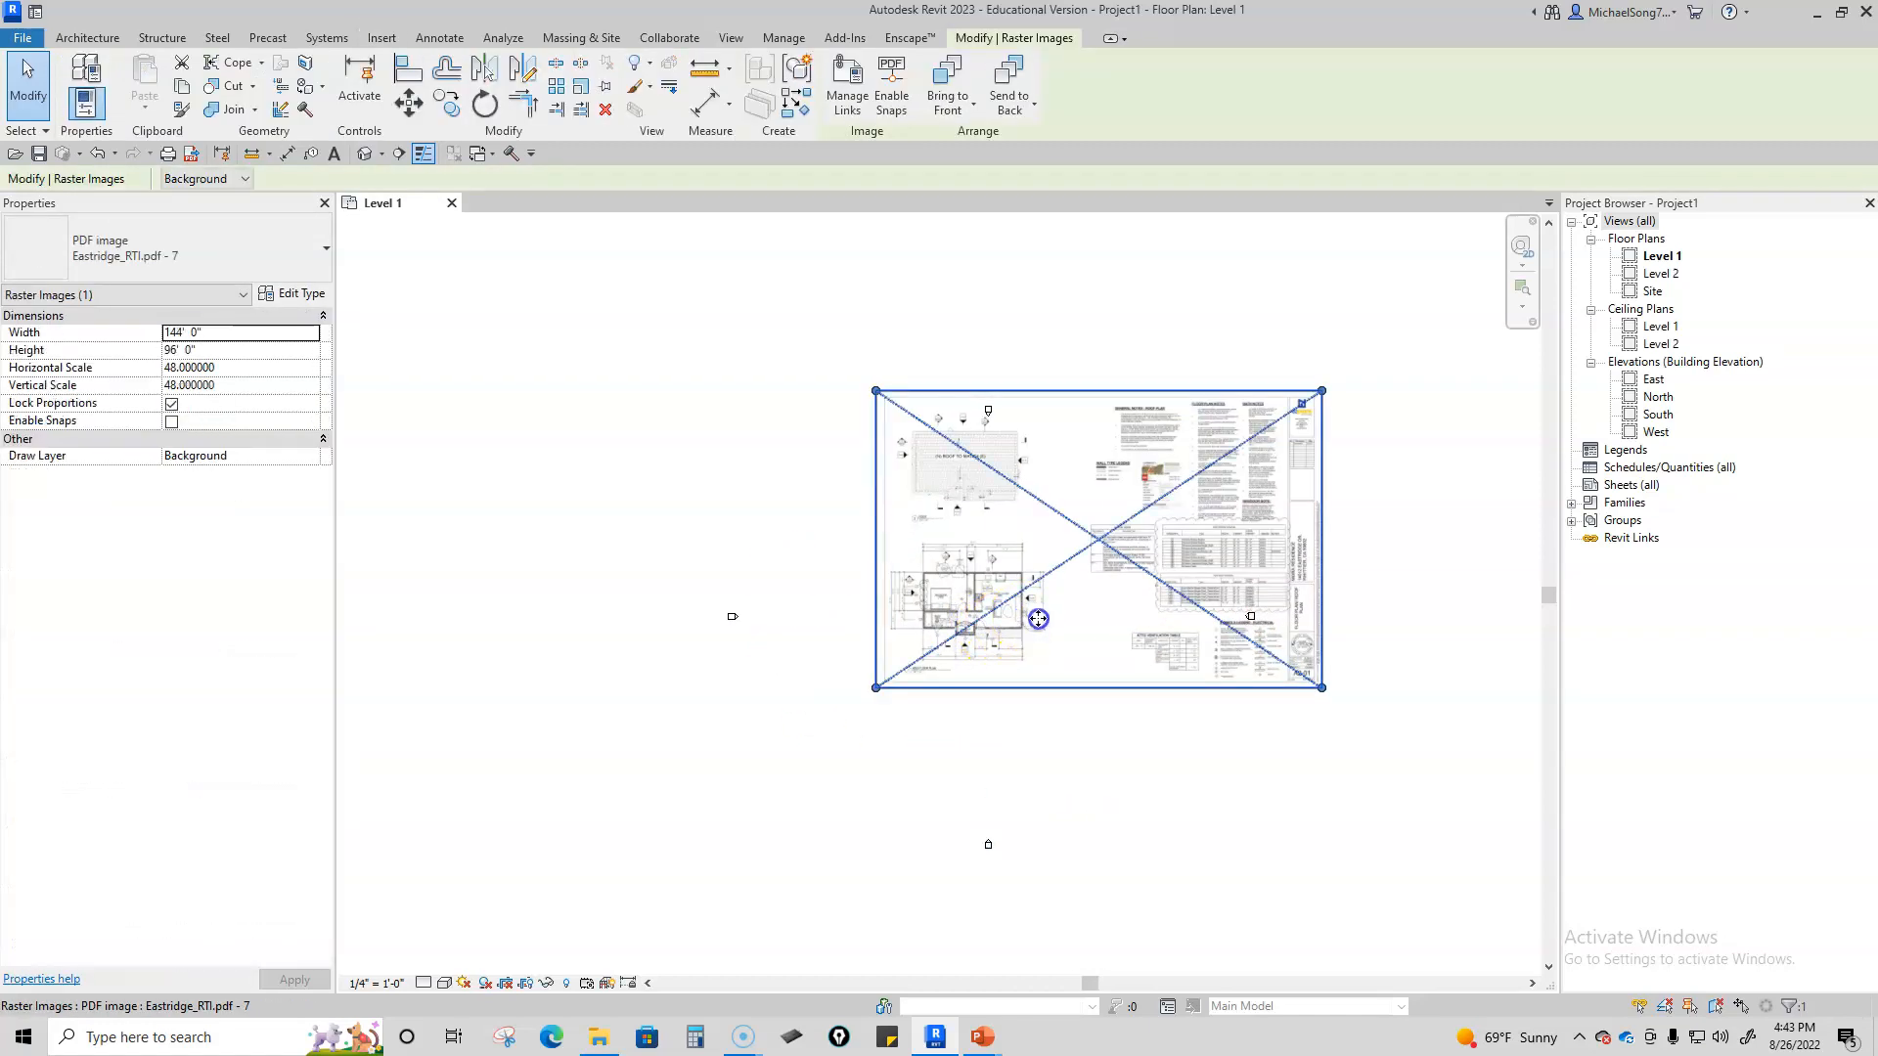
left_click_drag(1039, 628, 1039, 628)
left_click(1115, 729)
left_click(1123, 655)
middle_click_drag(1123, 646, 1098, 718)
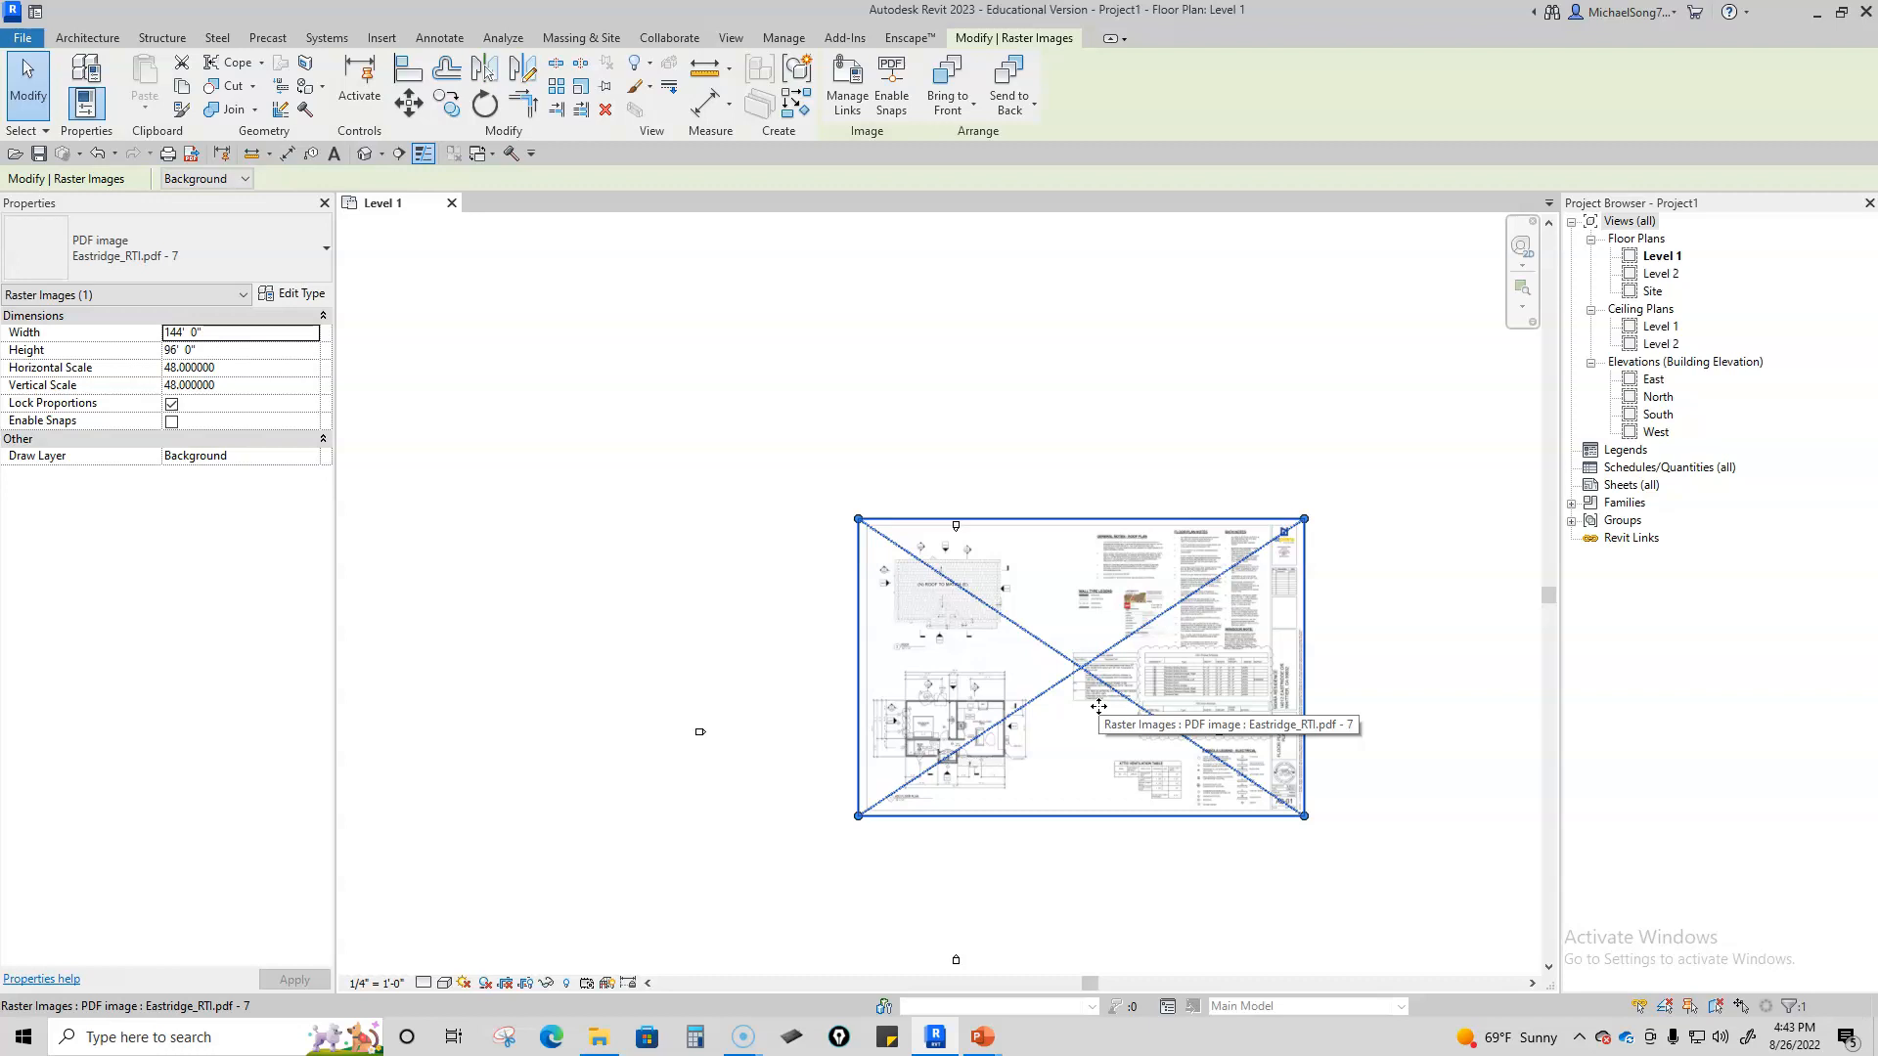
left_click(720, 611)
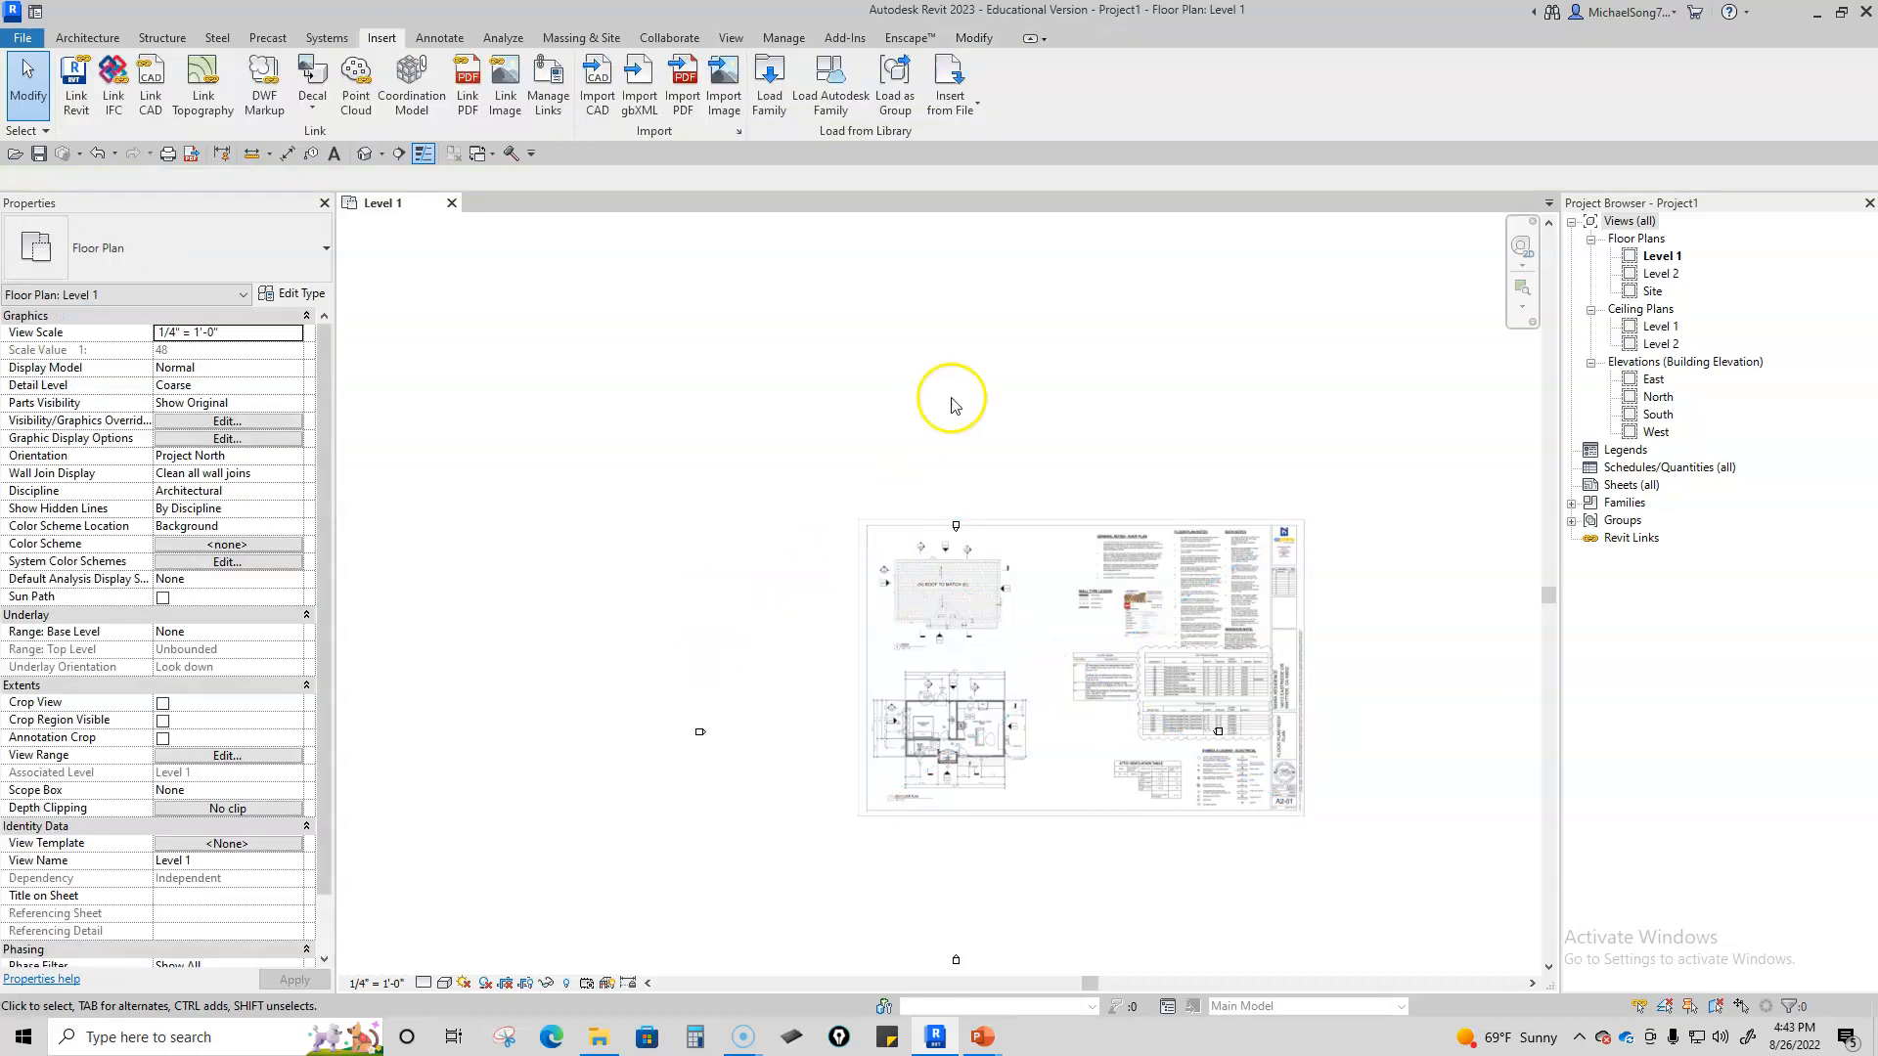
Step: Pin the PDF sheet in place and test the lock by trying to move the sheet
left_click(1029, 611)
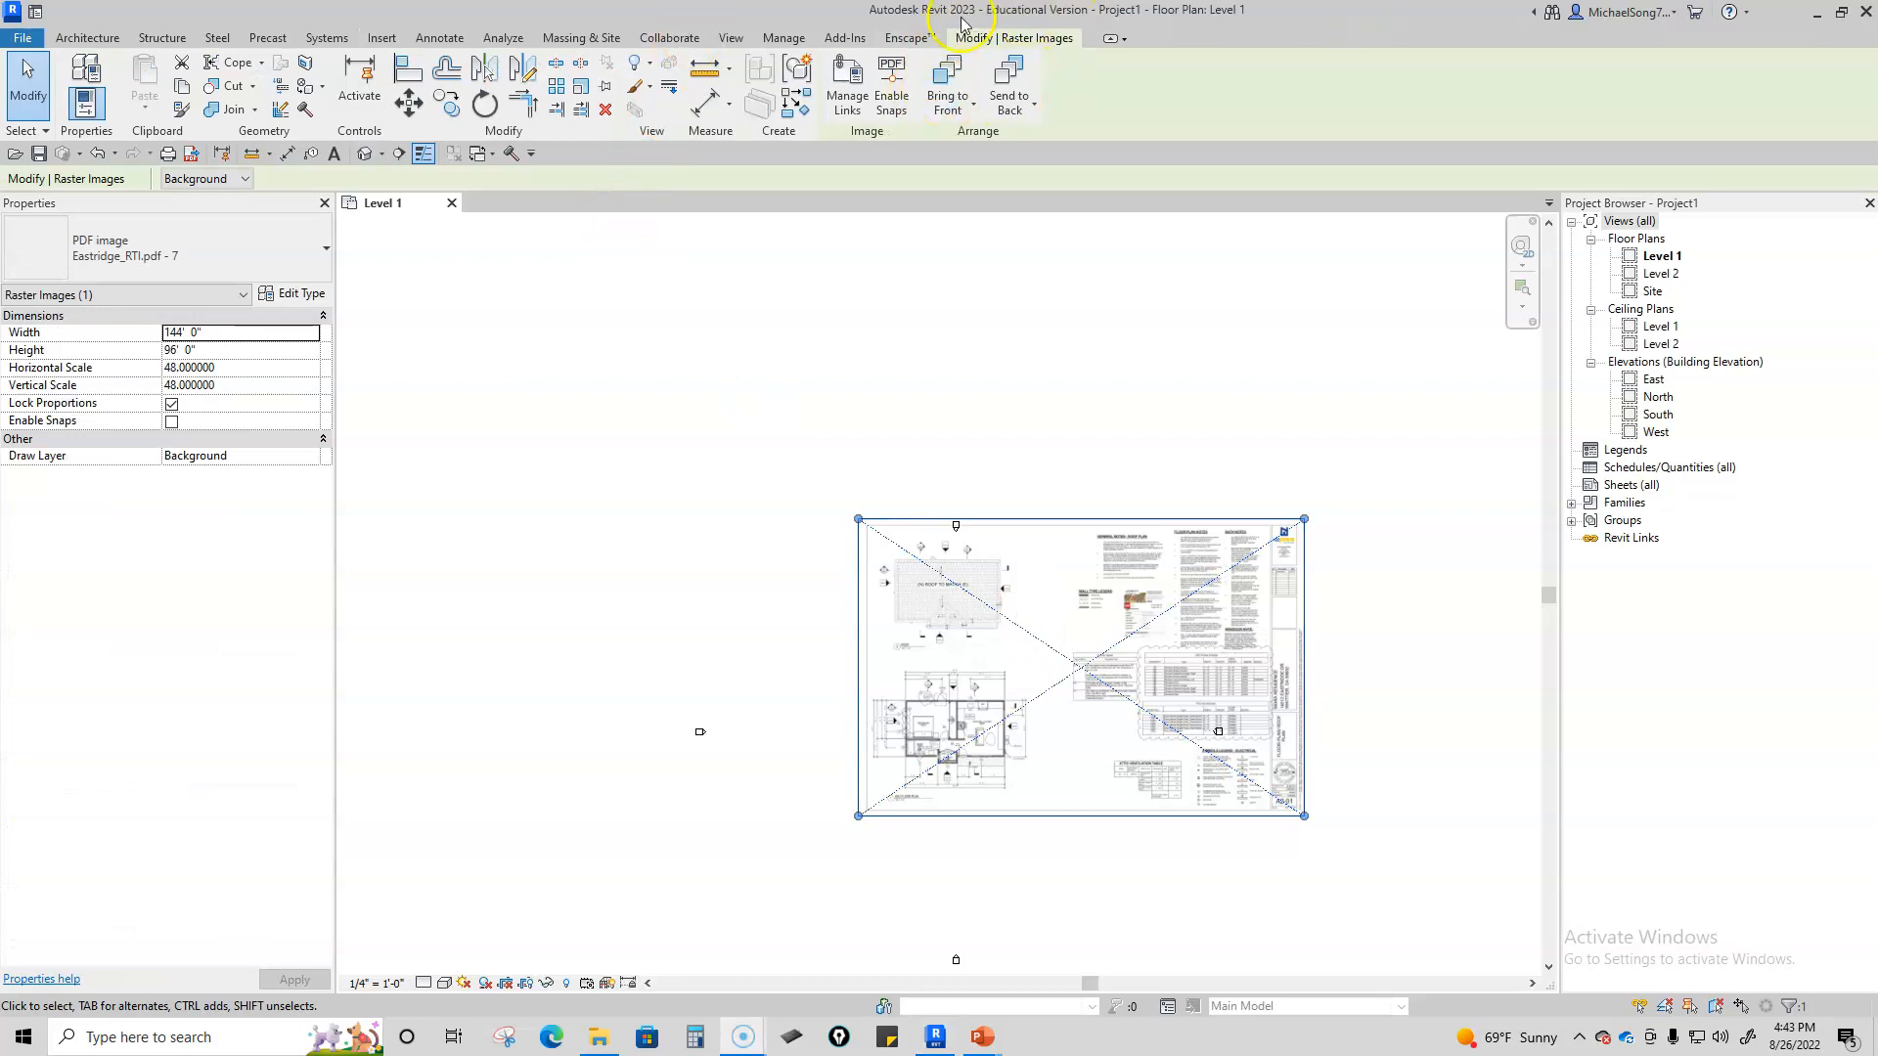
left_click(840, 441)
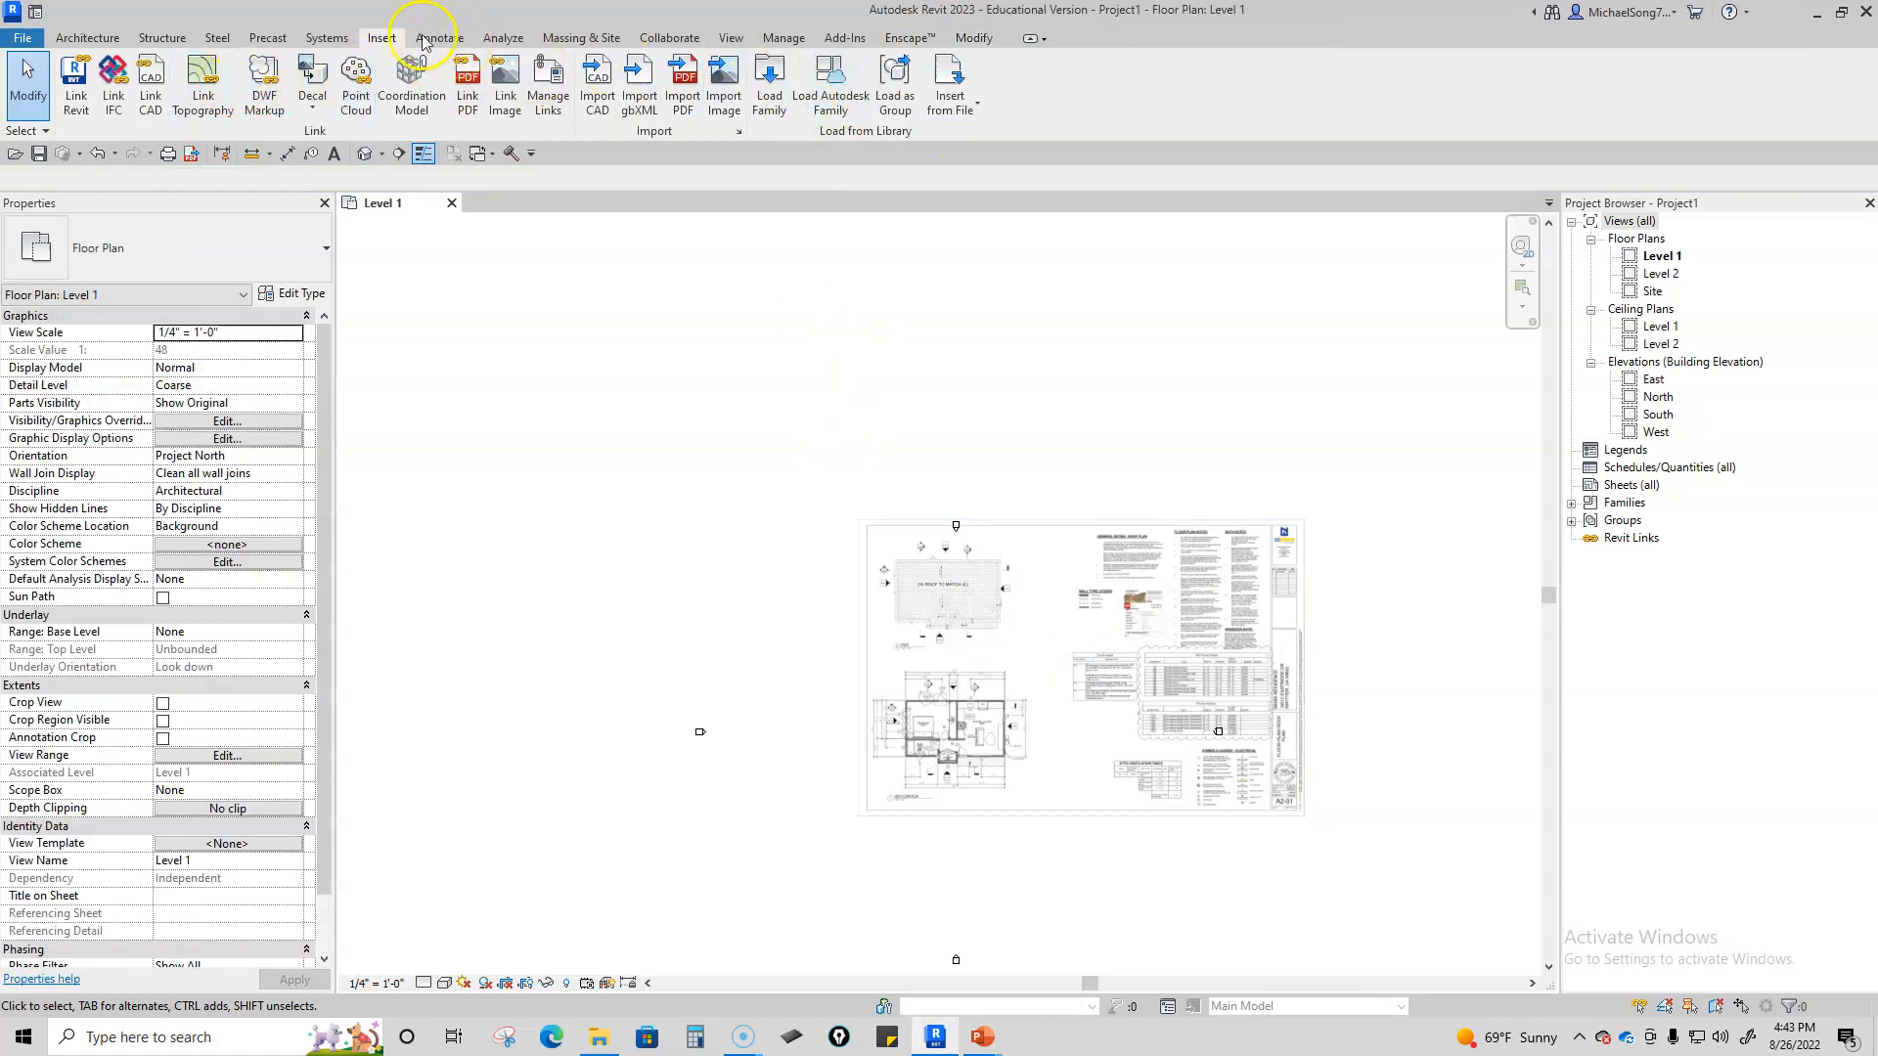
left_click(93, 39)
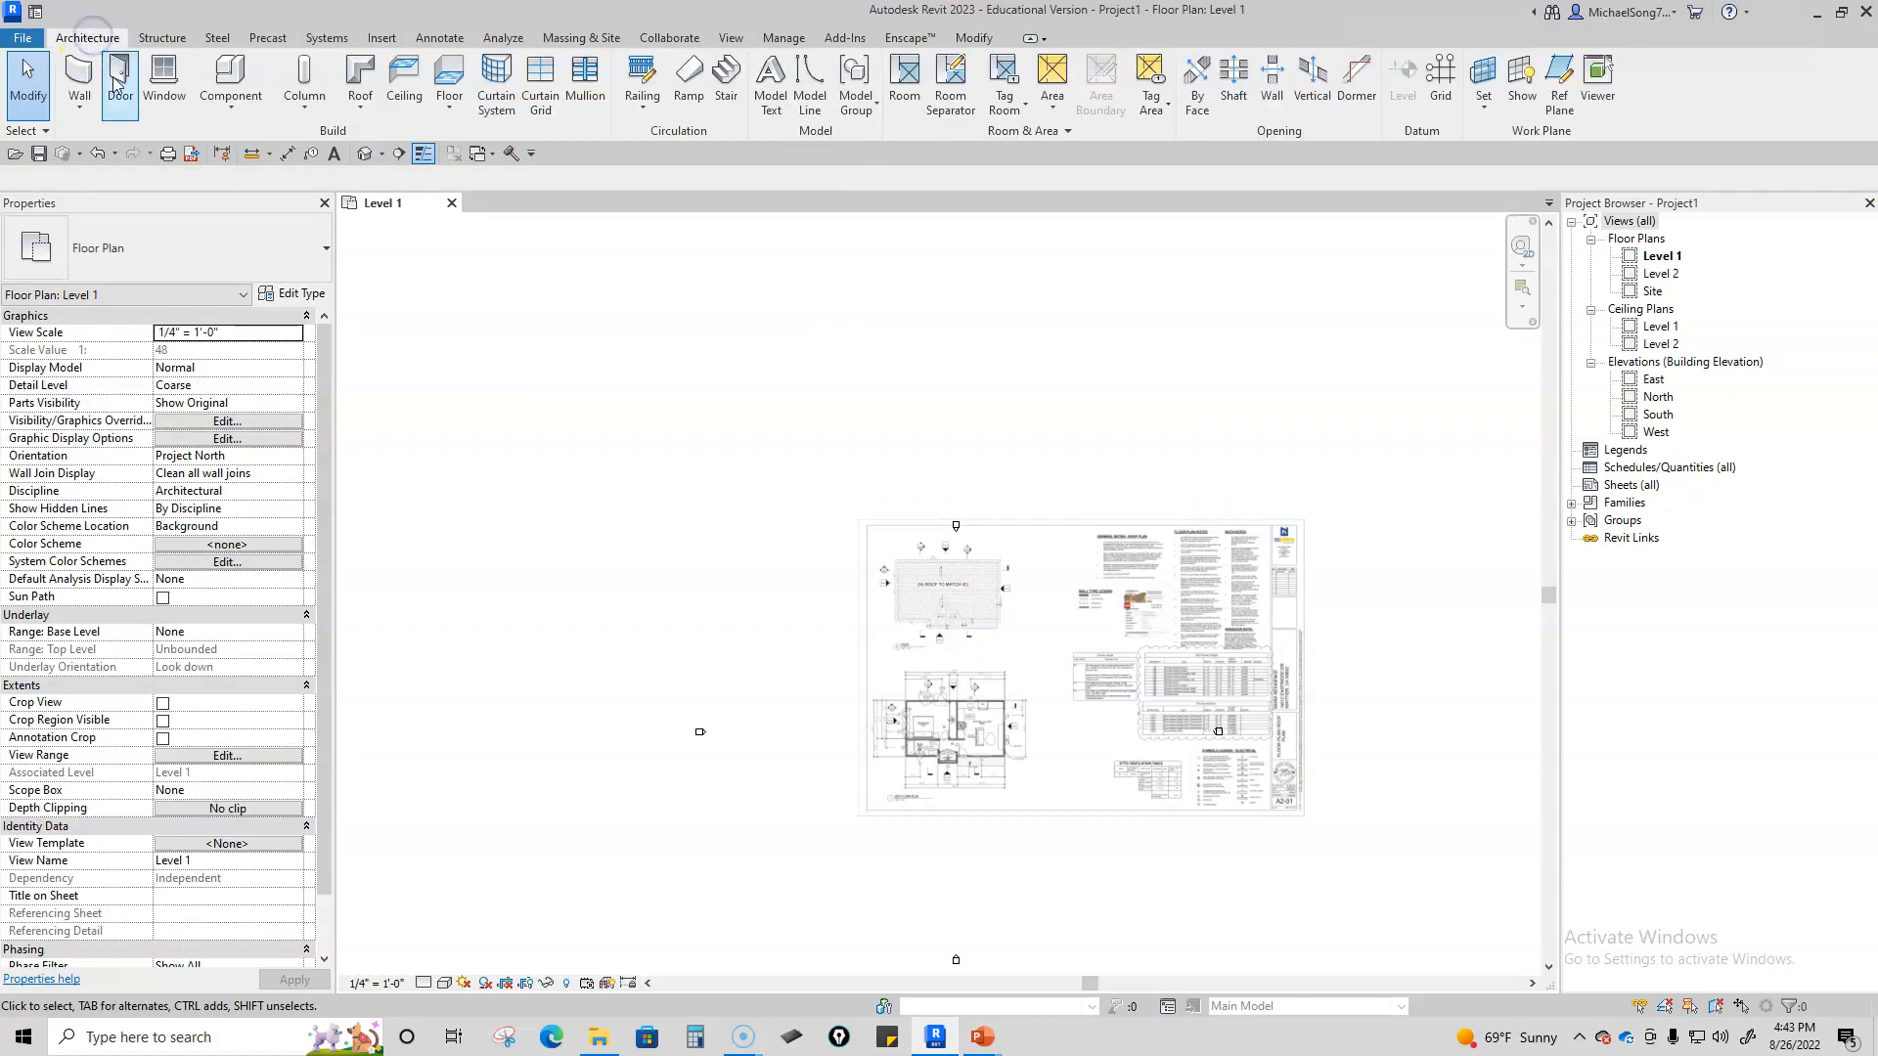
left_click(1148, 617)
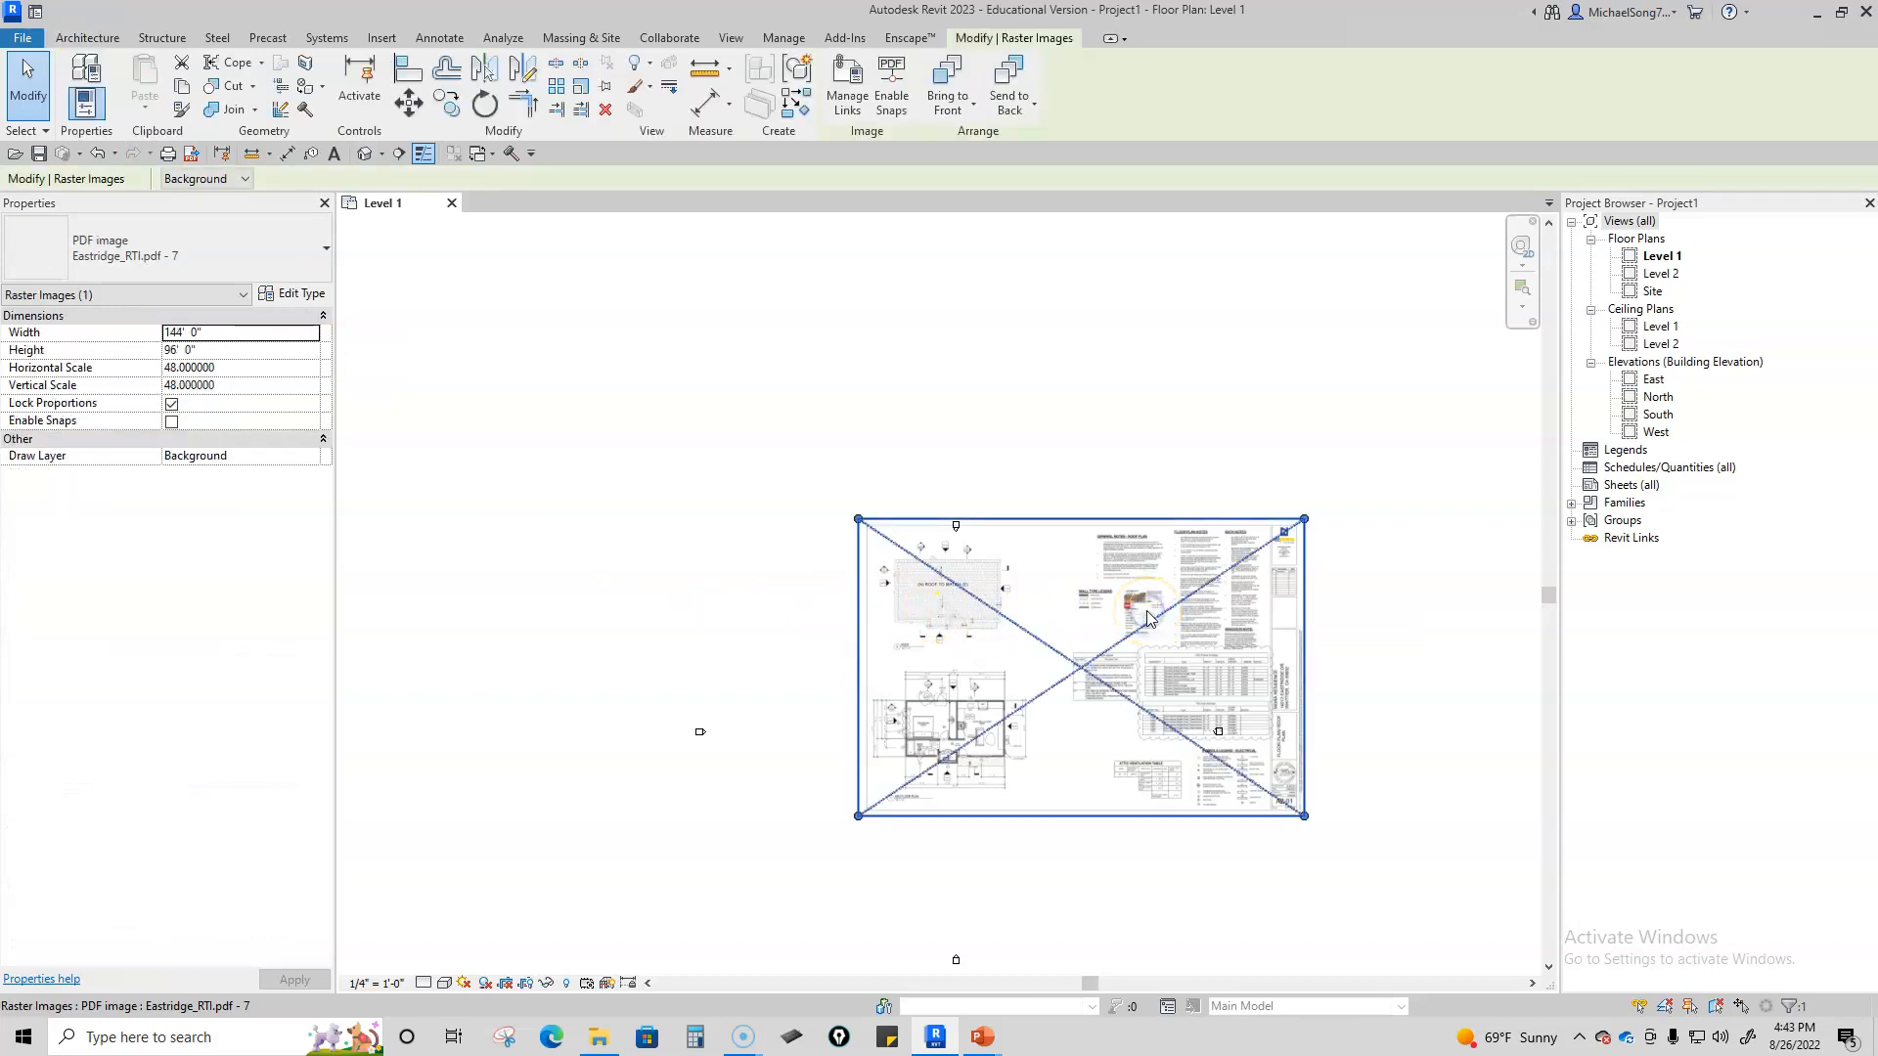
left_click(1124, 95)
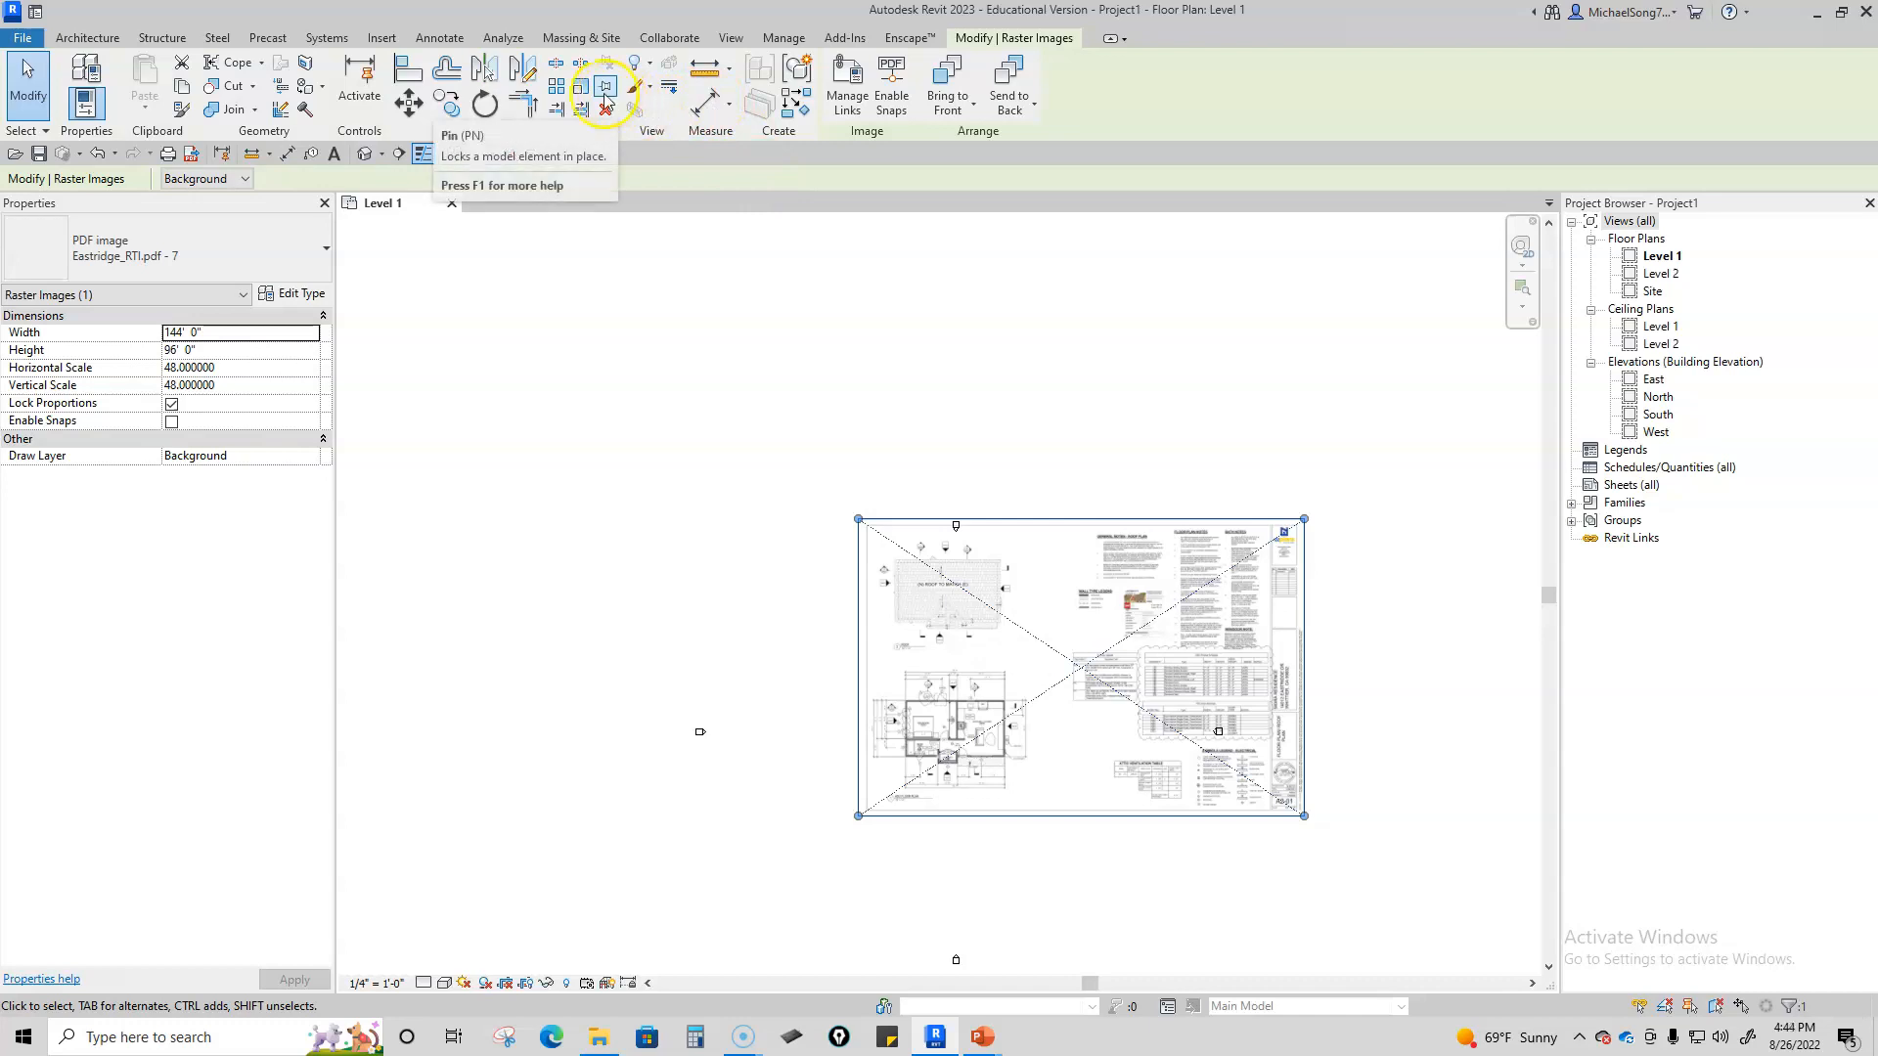
left_click(673, 549)
left_click(1093, 702)
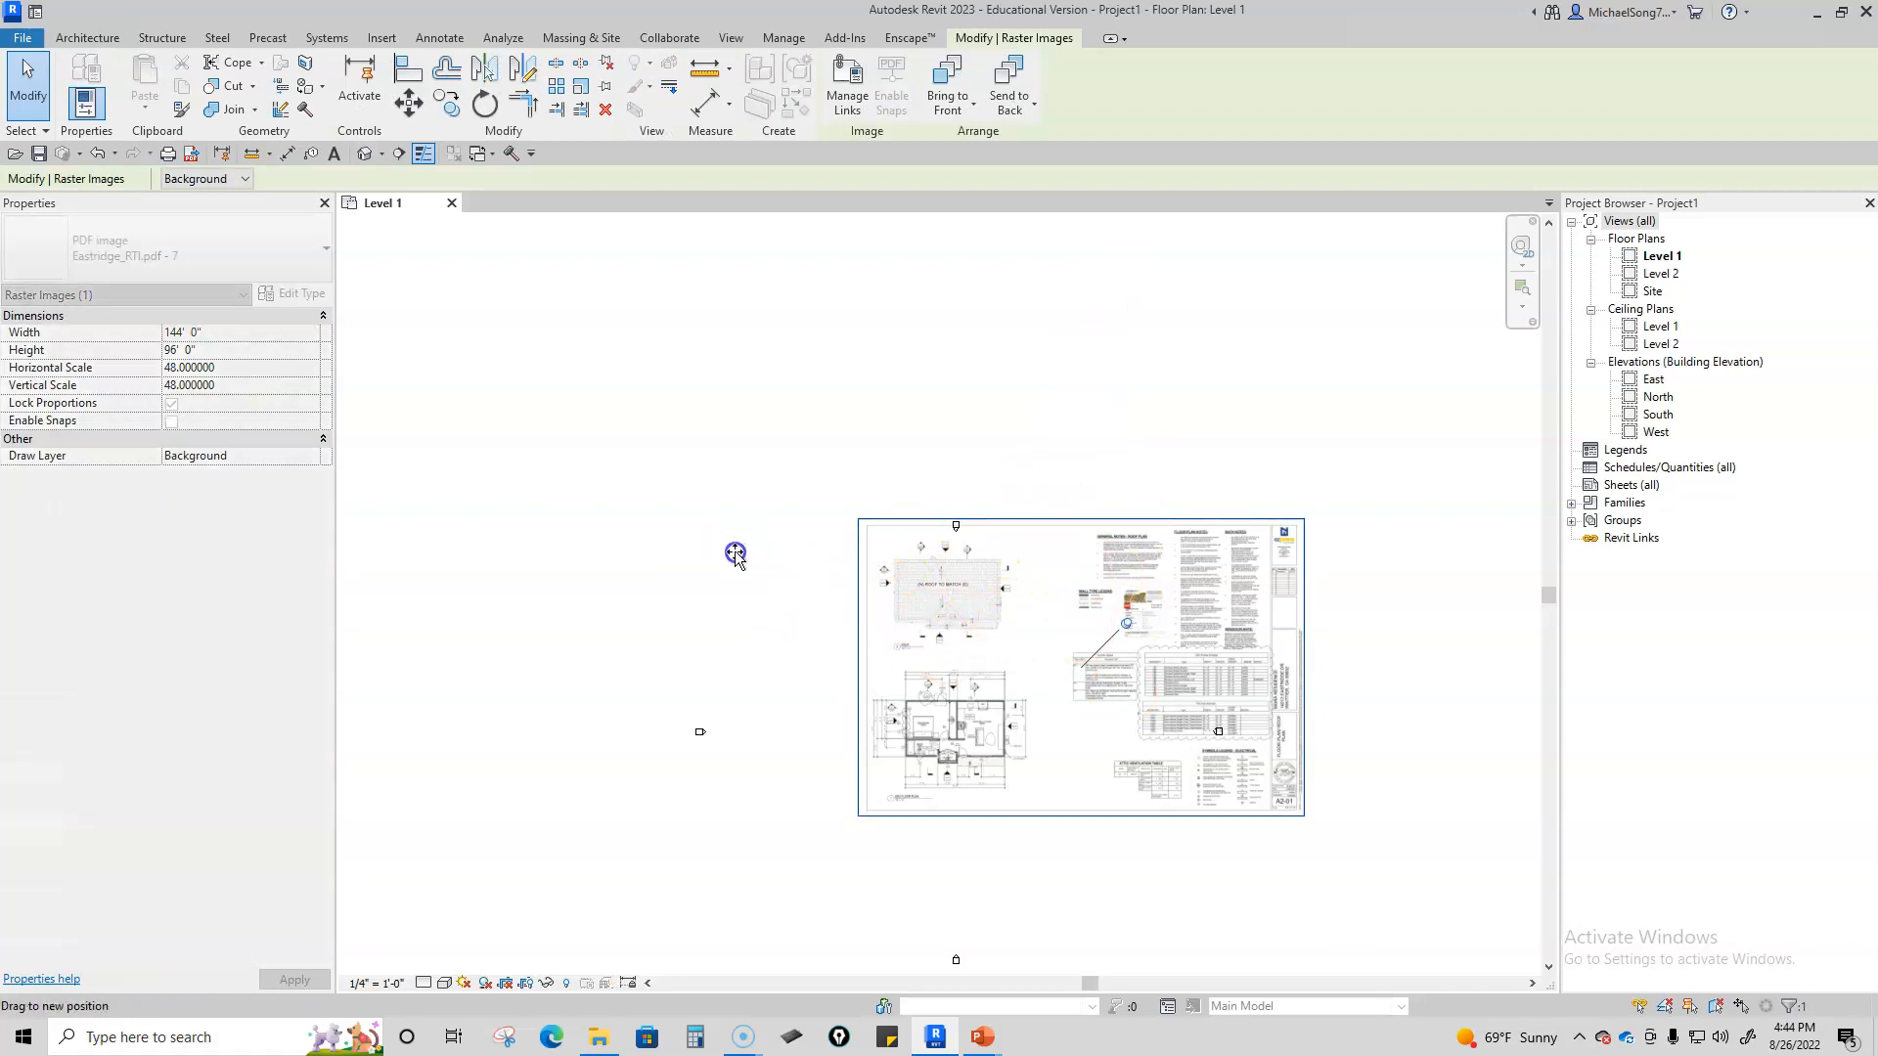
left_click(683, 554)
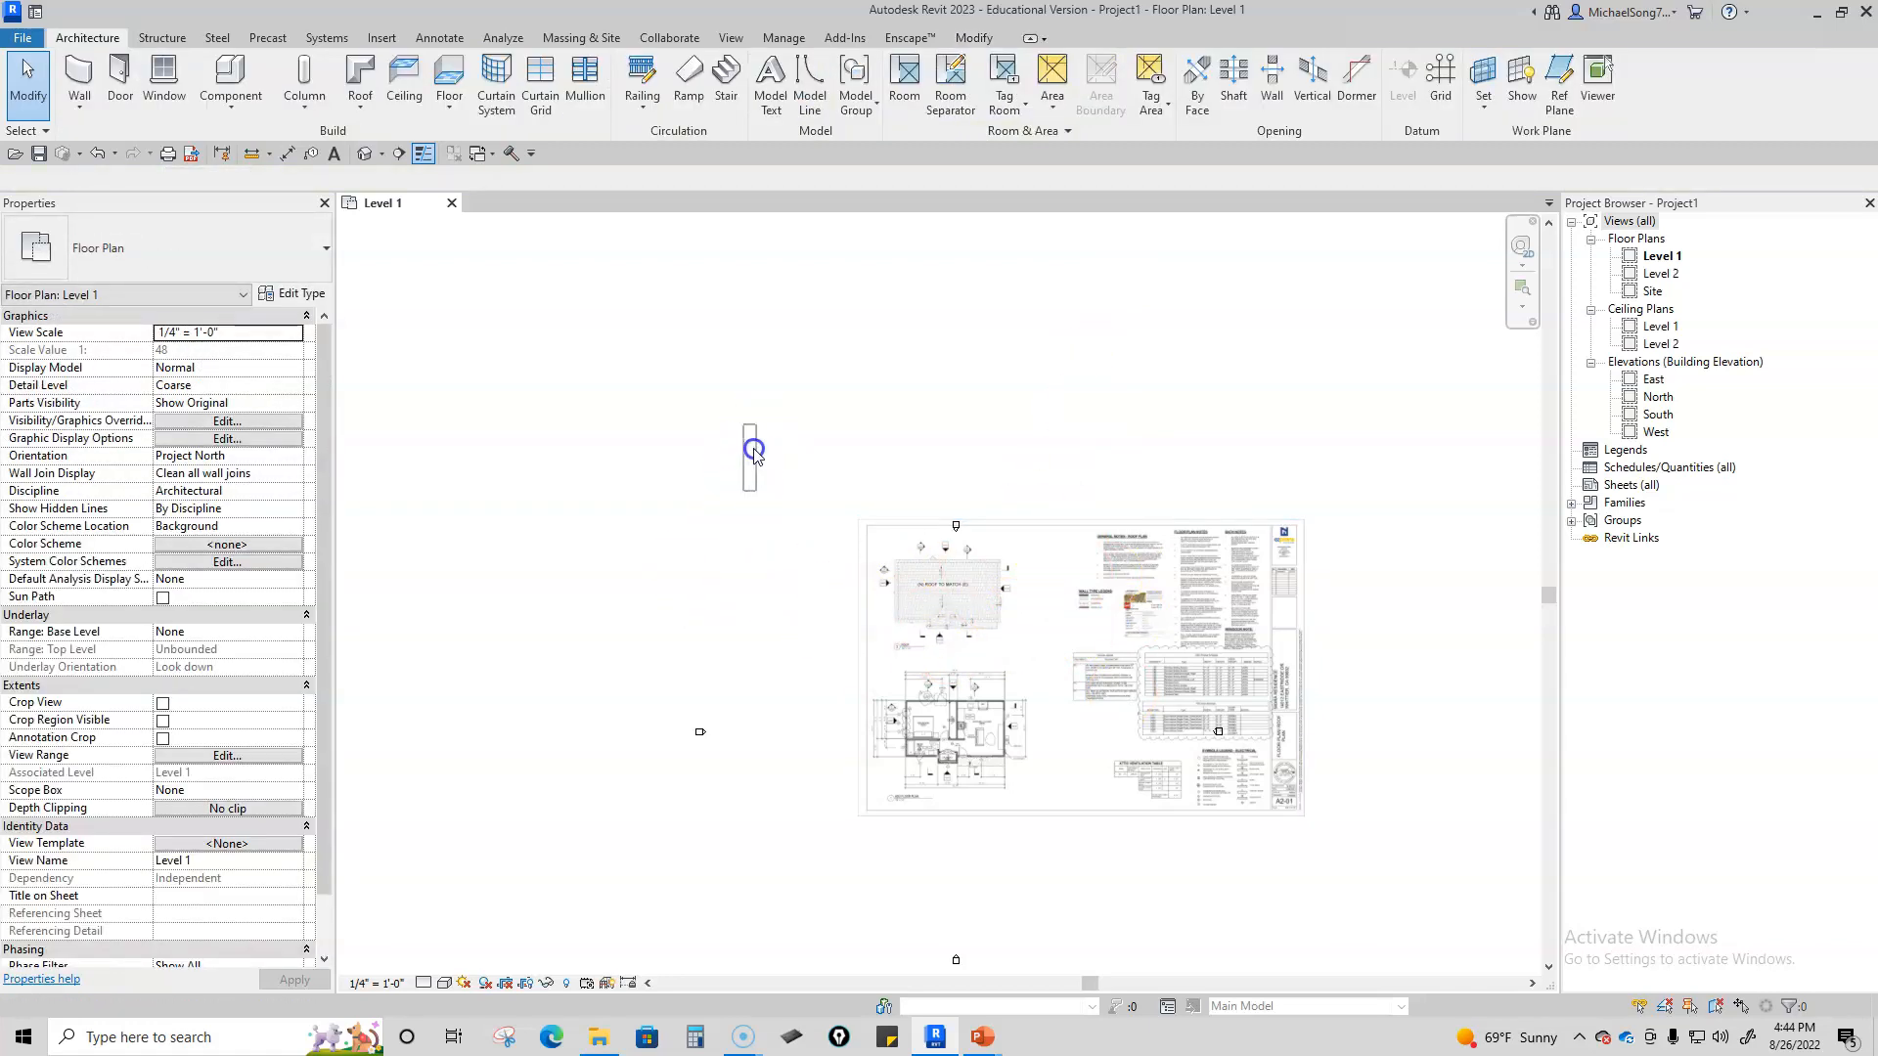
scroll(758, 436, "down", 2)
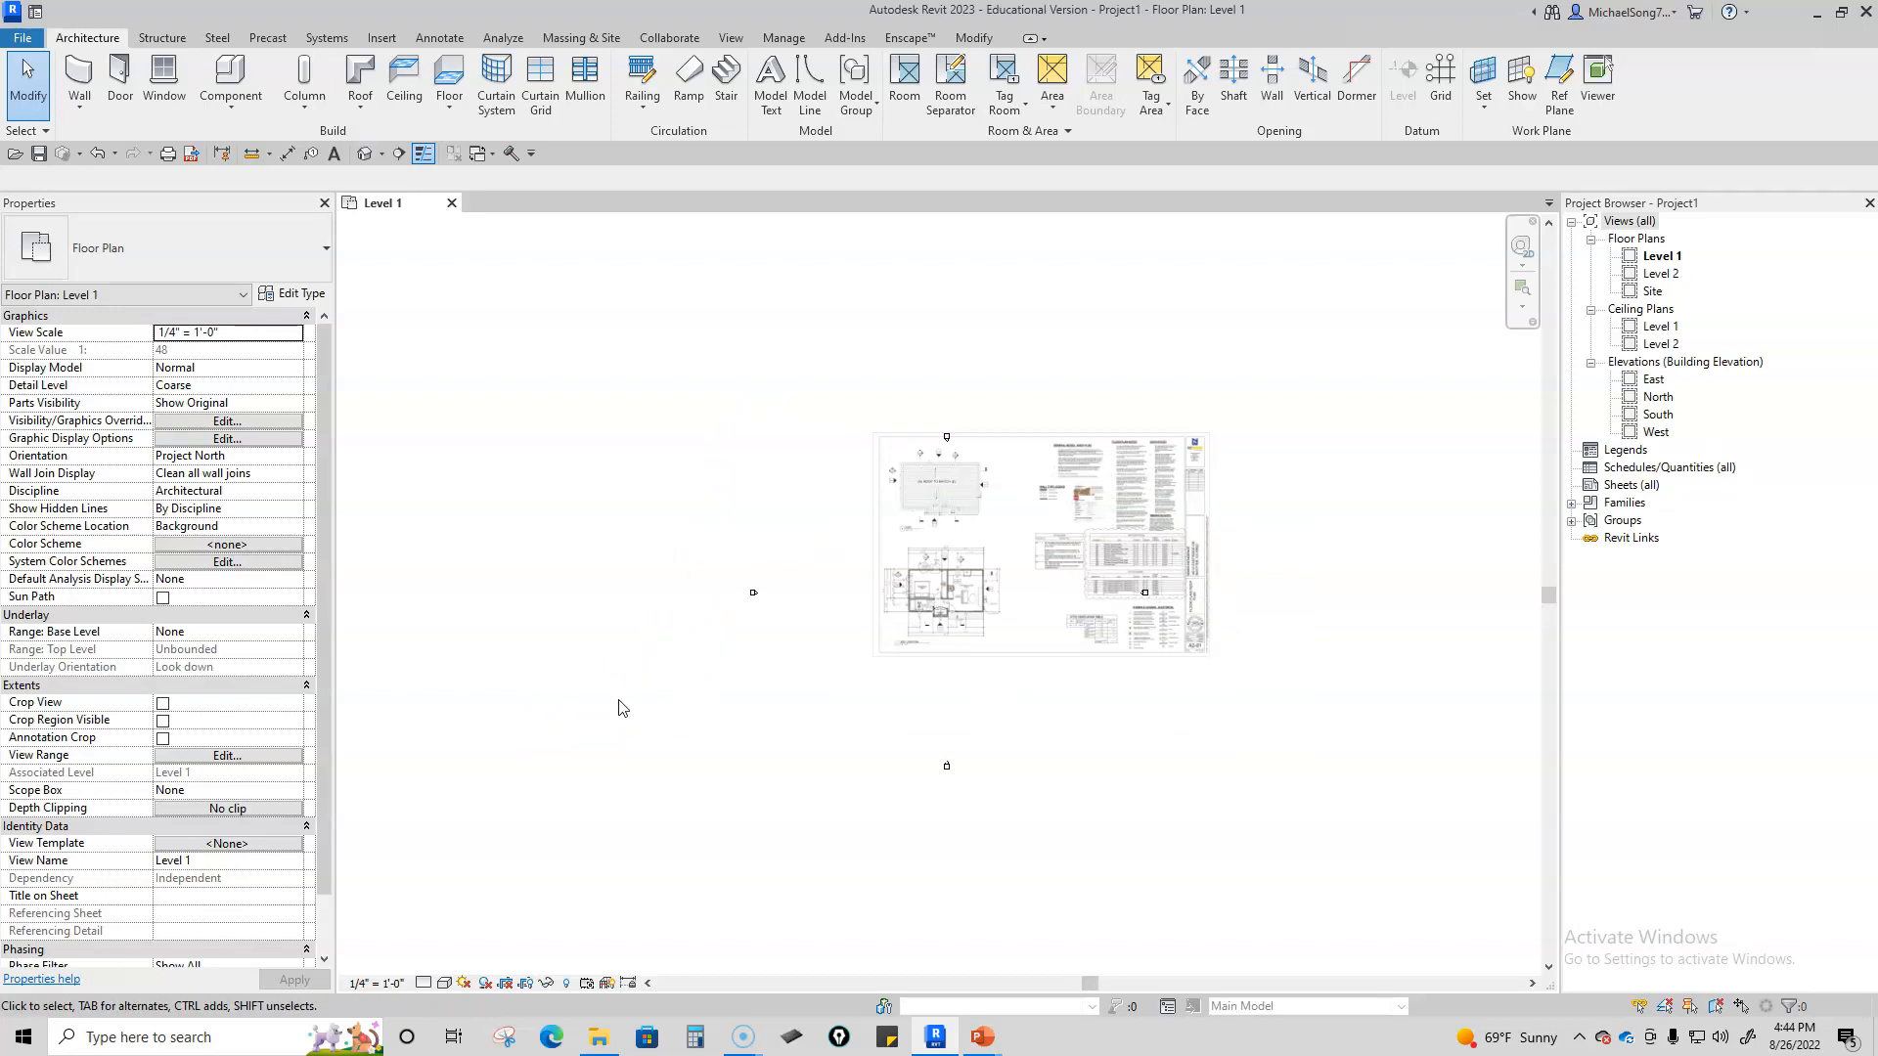
scroll(827, 567, "down", 2)
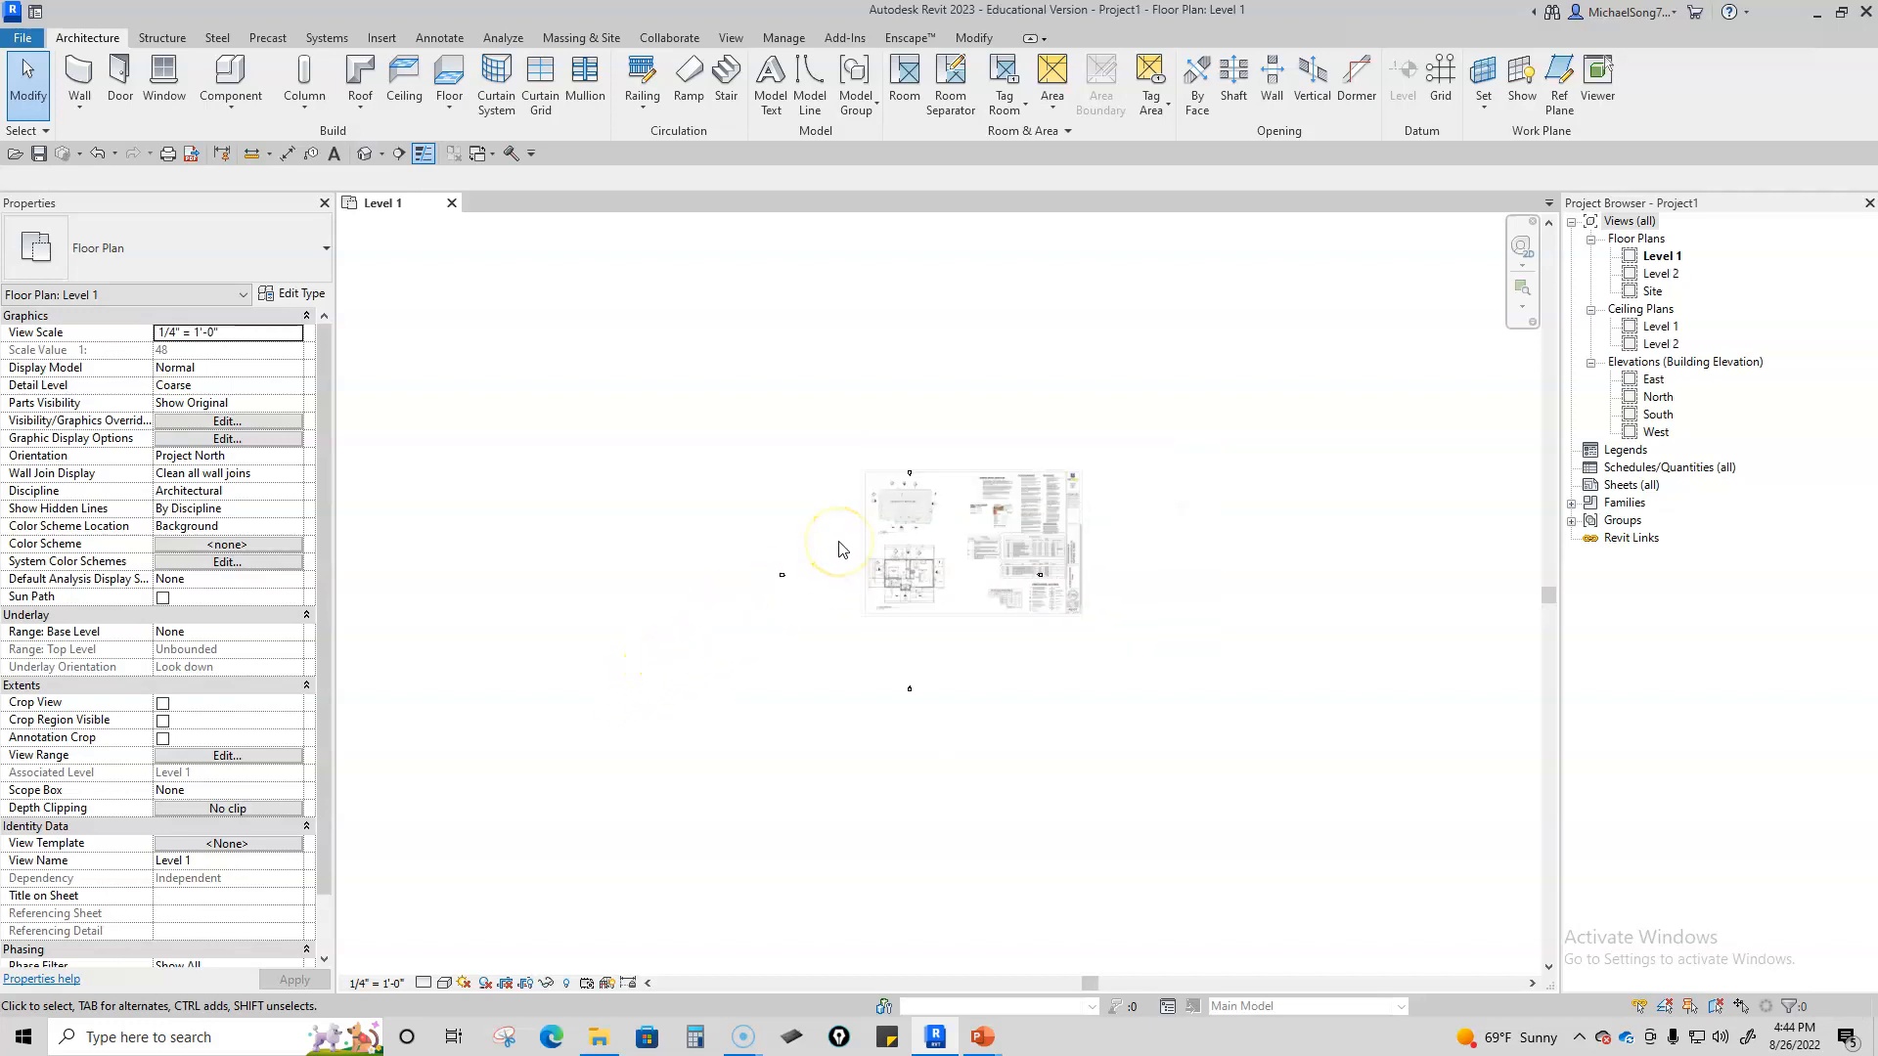
scroll(828, 565, "up", 2)
scroll(831, 547, "down", 2)
scroll(851, 530, "up", 4)
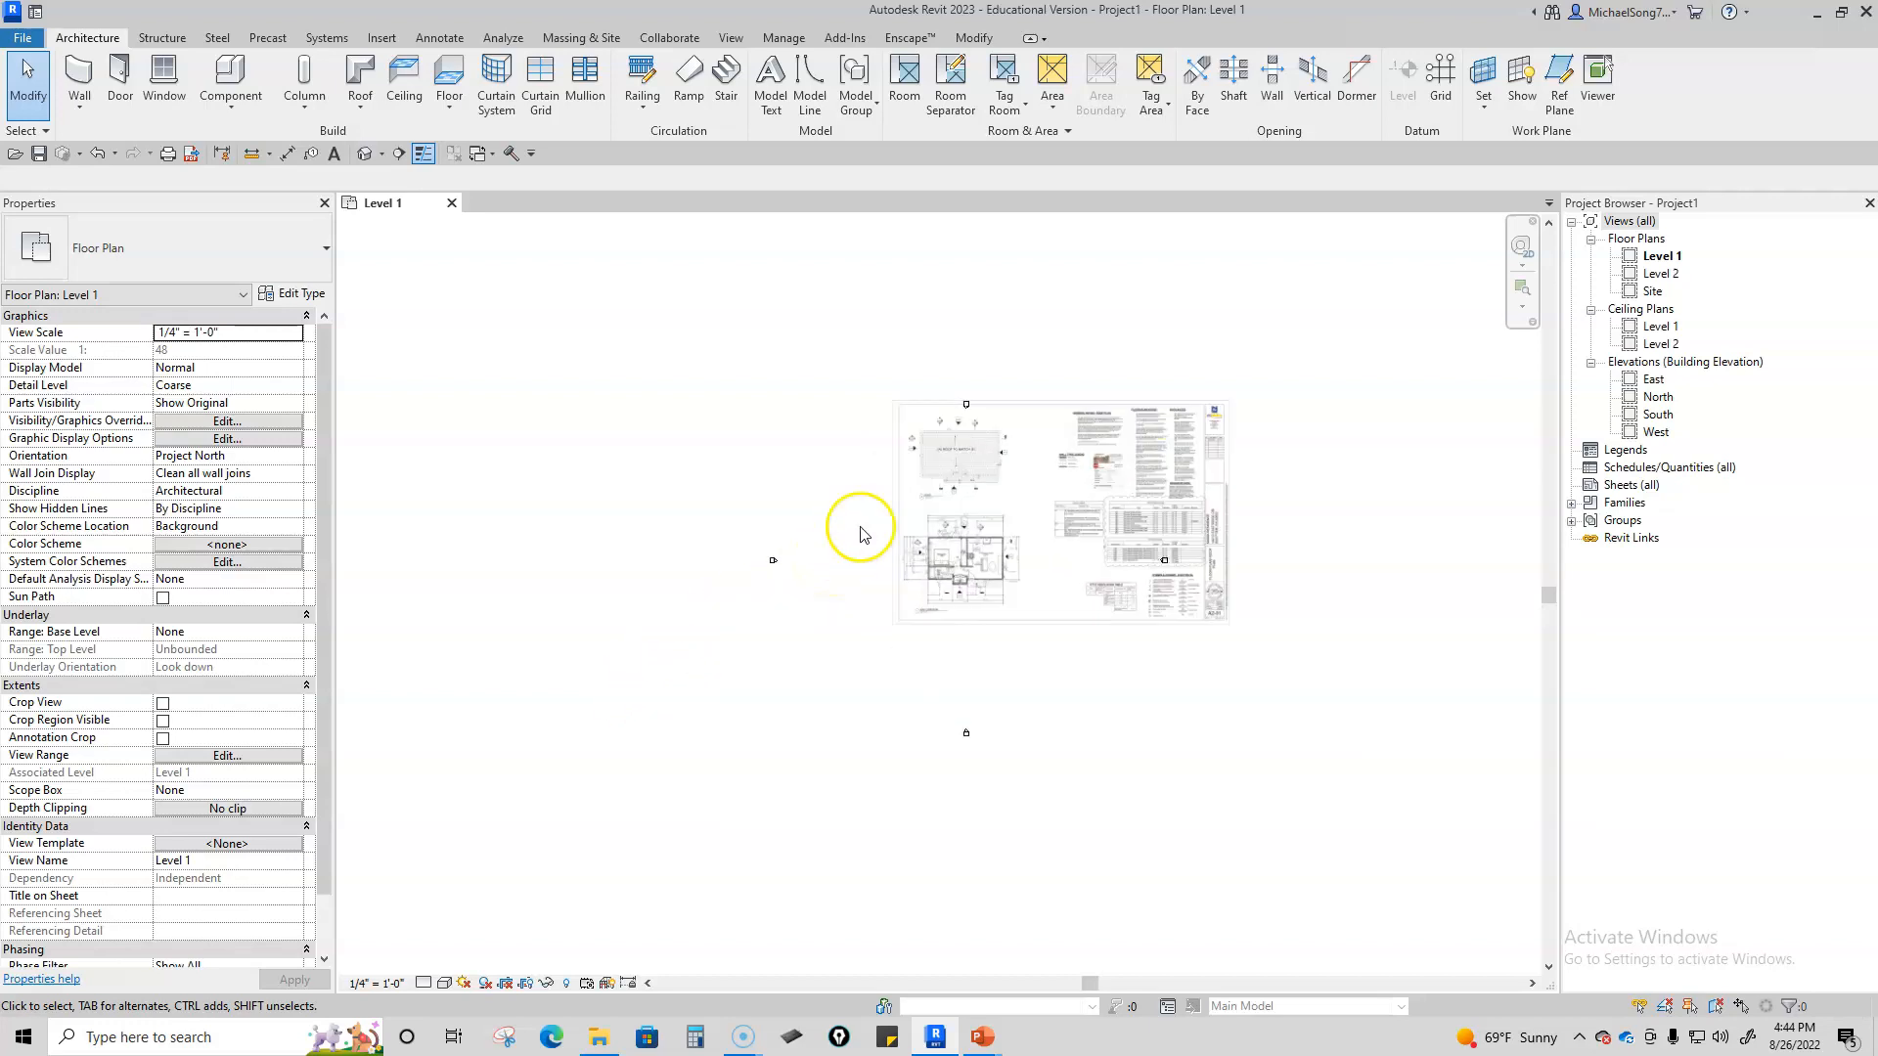
scroll(864, 529, "down", 2)
scroll(864, 530, "up", 2)
scroll(865, 529, "down", 2)
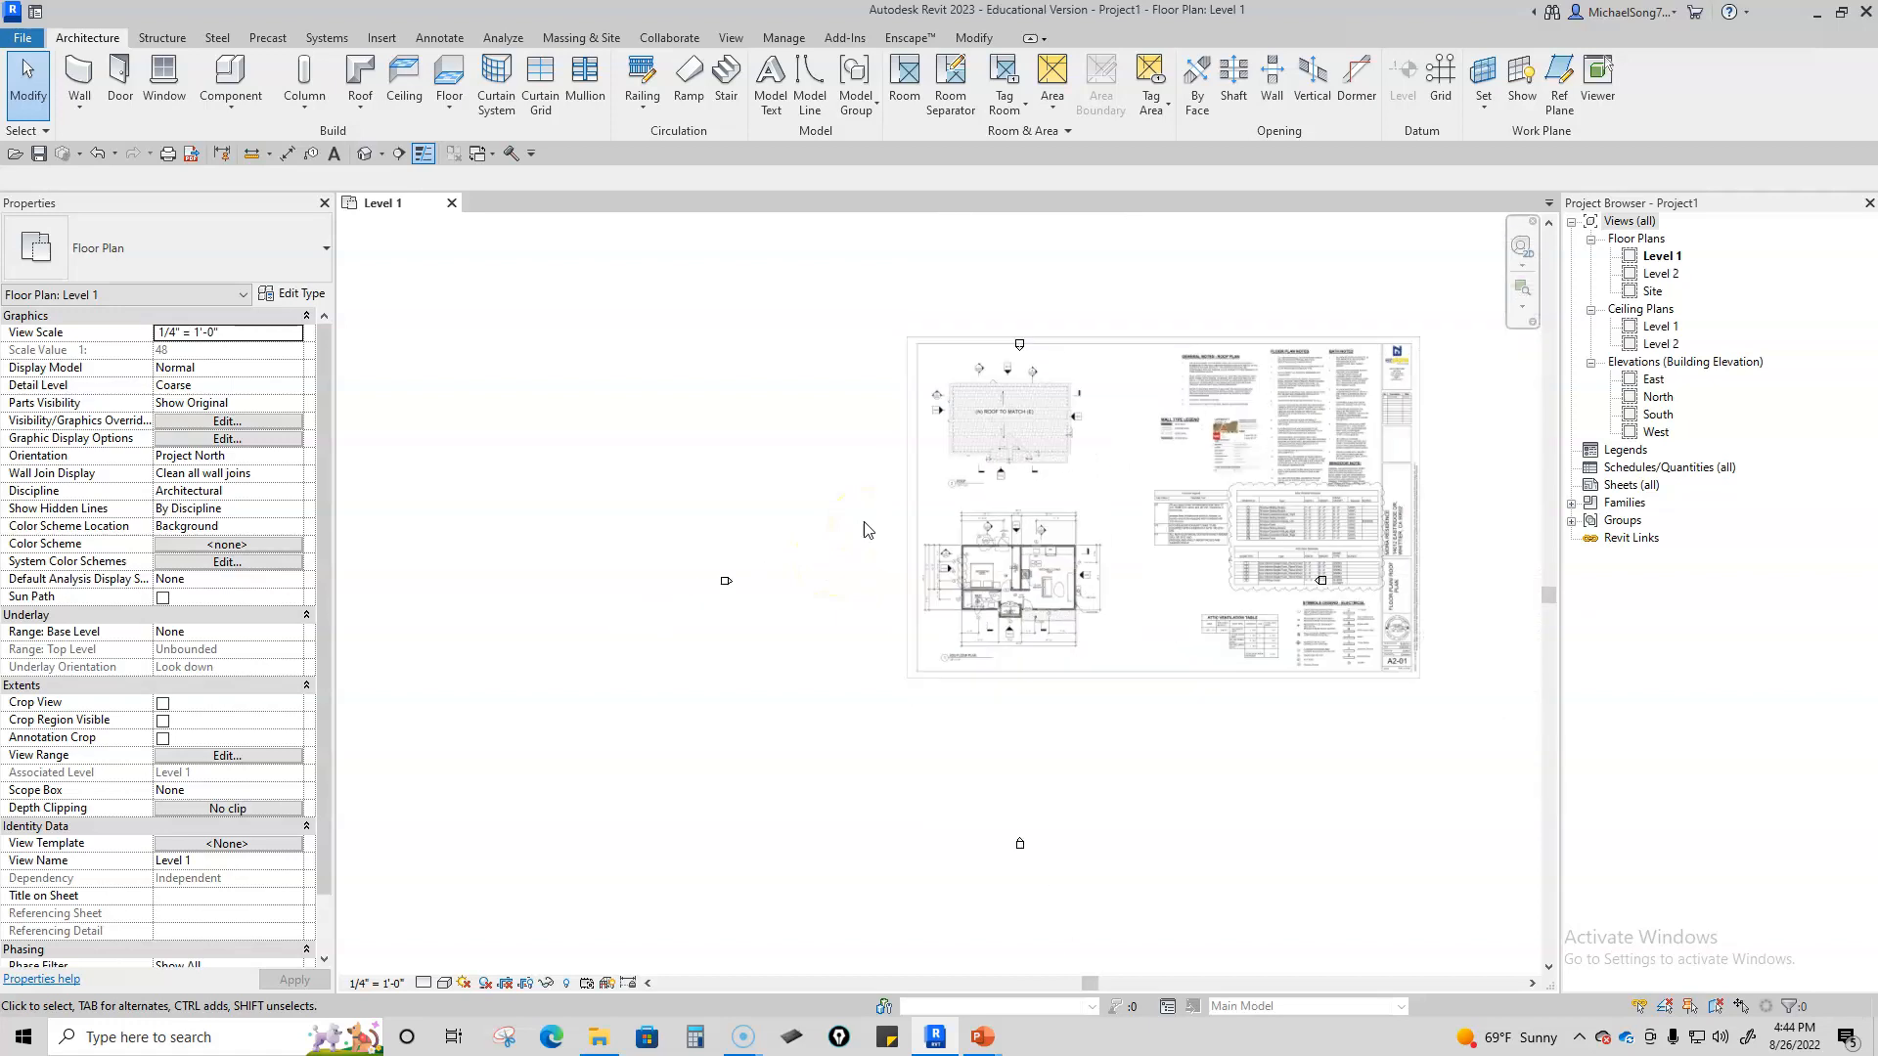
middle_click_drag(872, 532, 1182, 578)
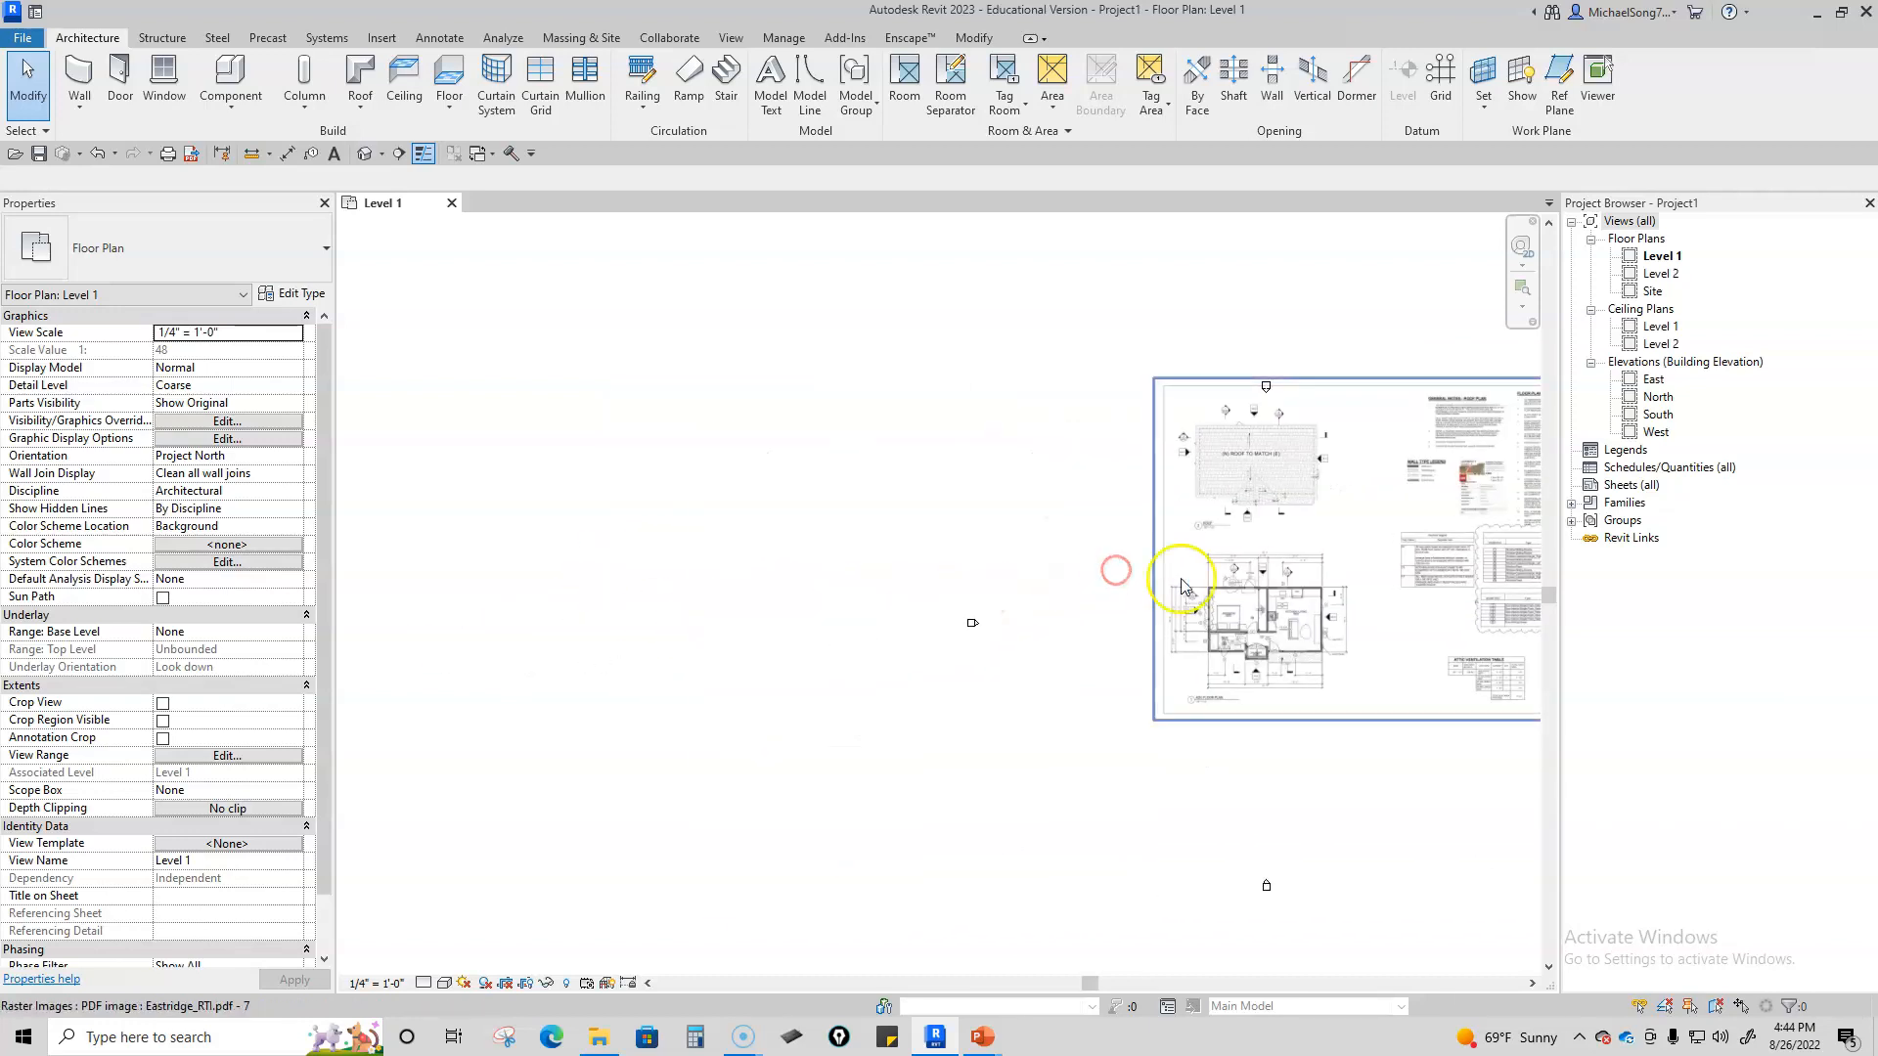
Step: Examine the ADU floor plan on the PDF sheet, from the bedroom's northwest corner across to the kitchen/living room
scroll(1188, 587, "up", 6)
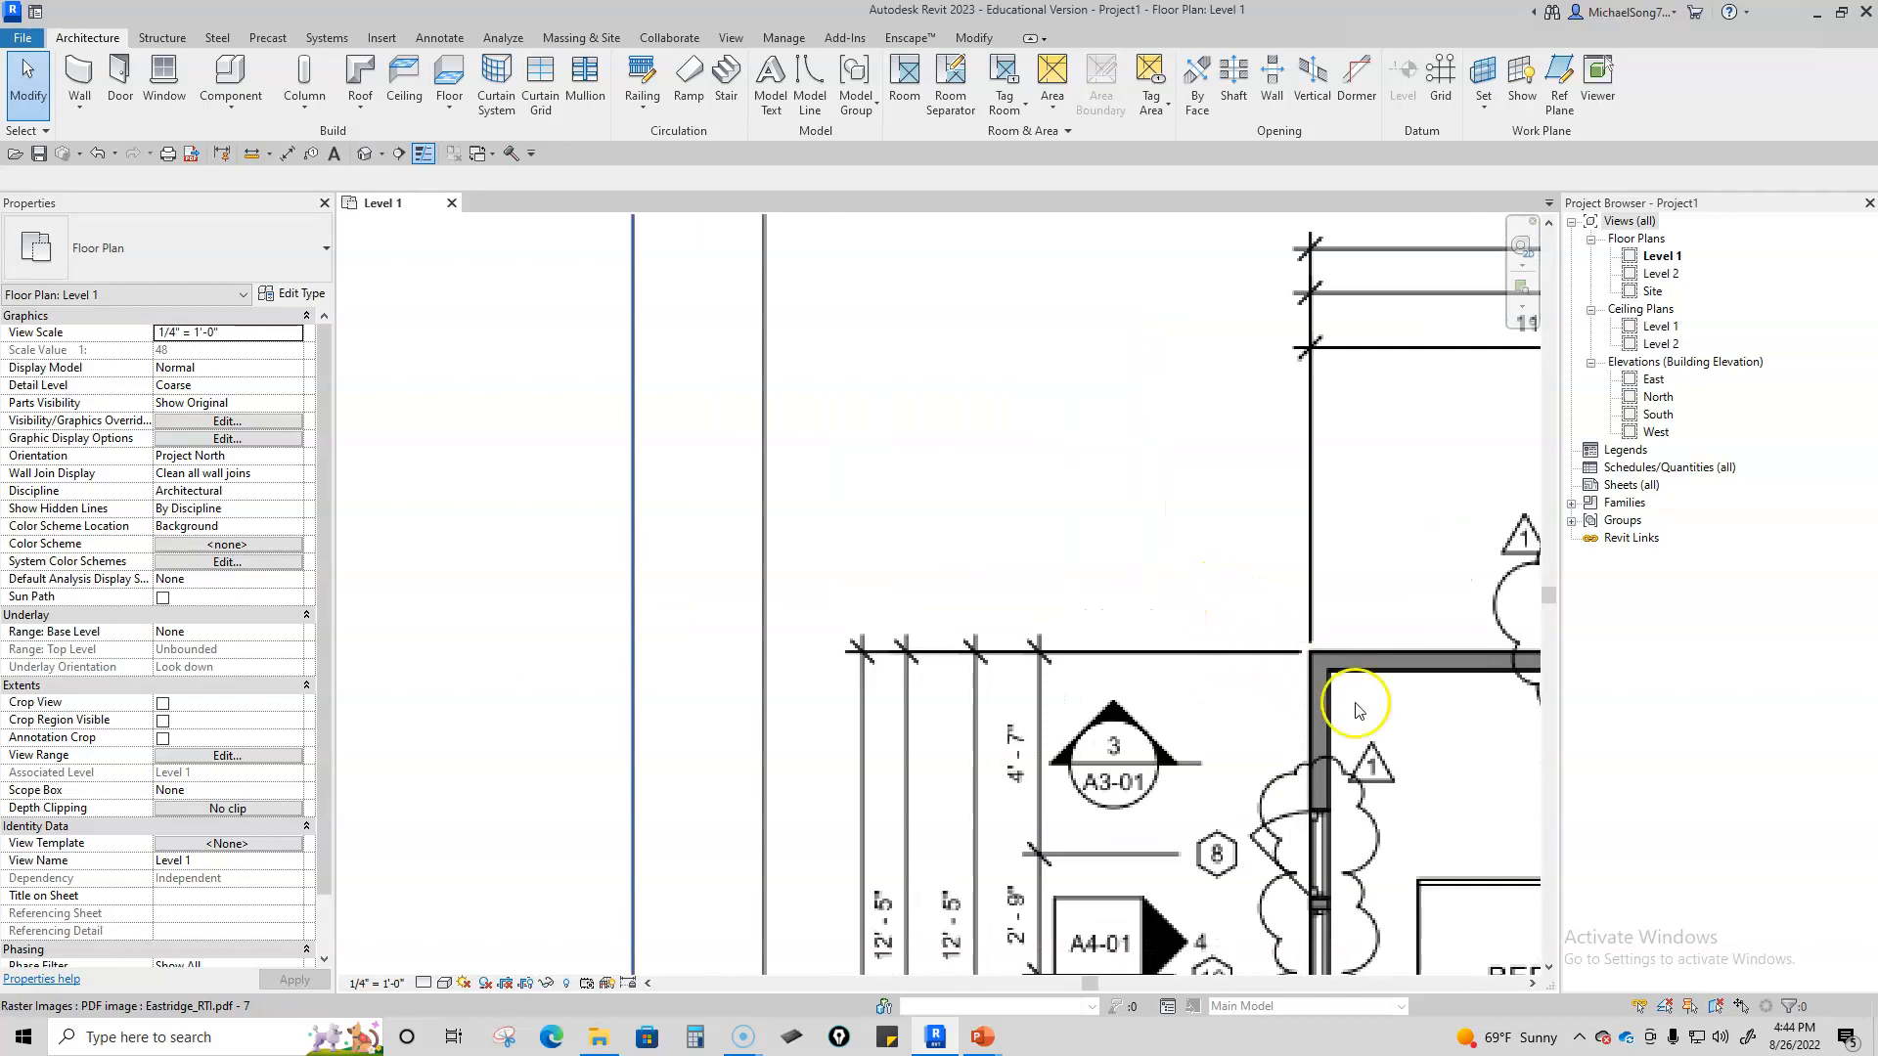
middle_click_drag(1418, 720, 907, 566)
scroll(1134, 709, "down", 4)
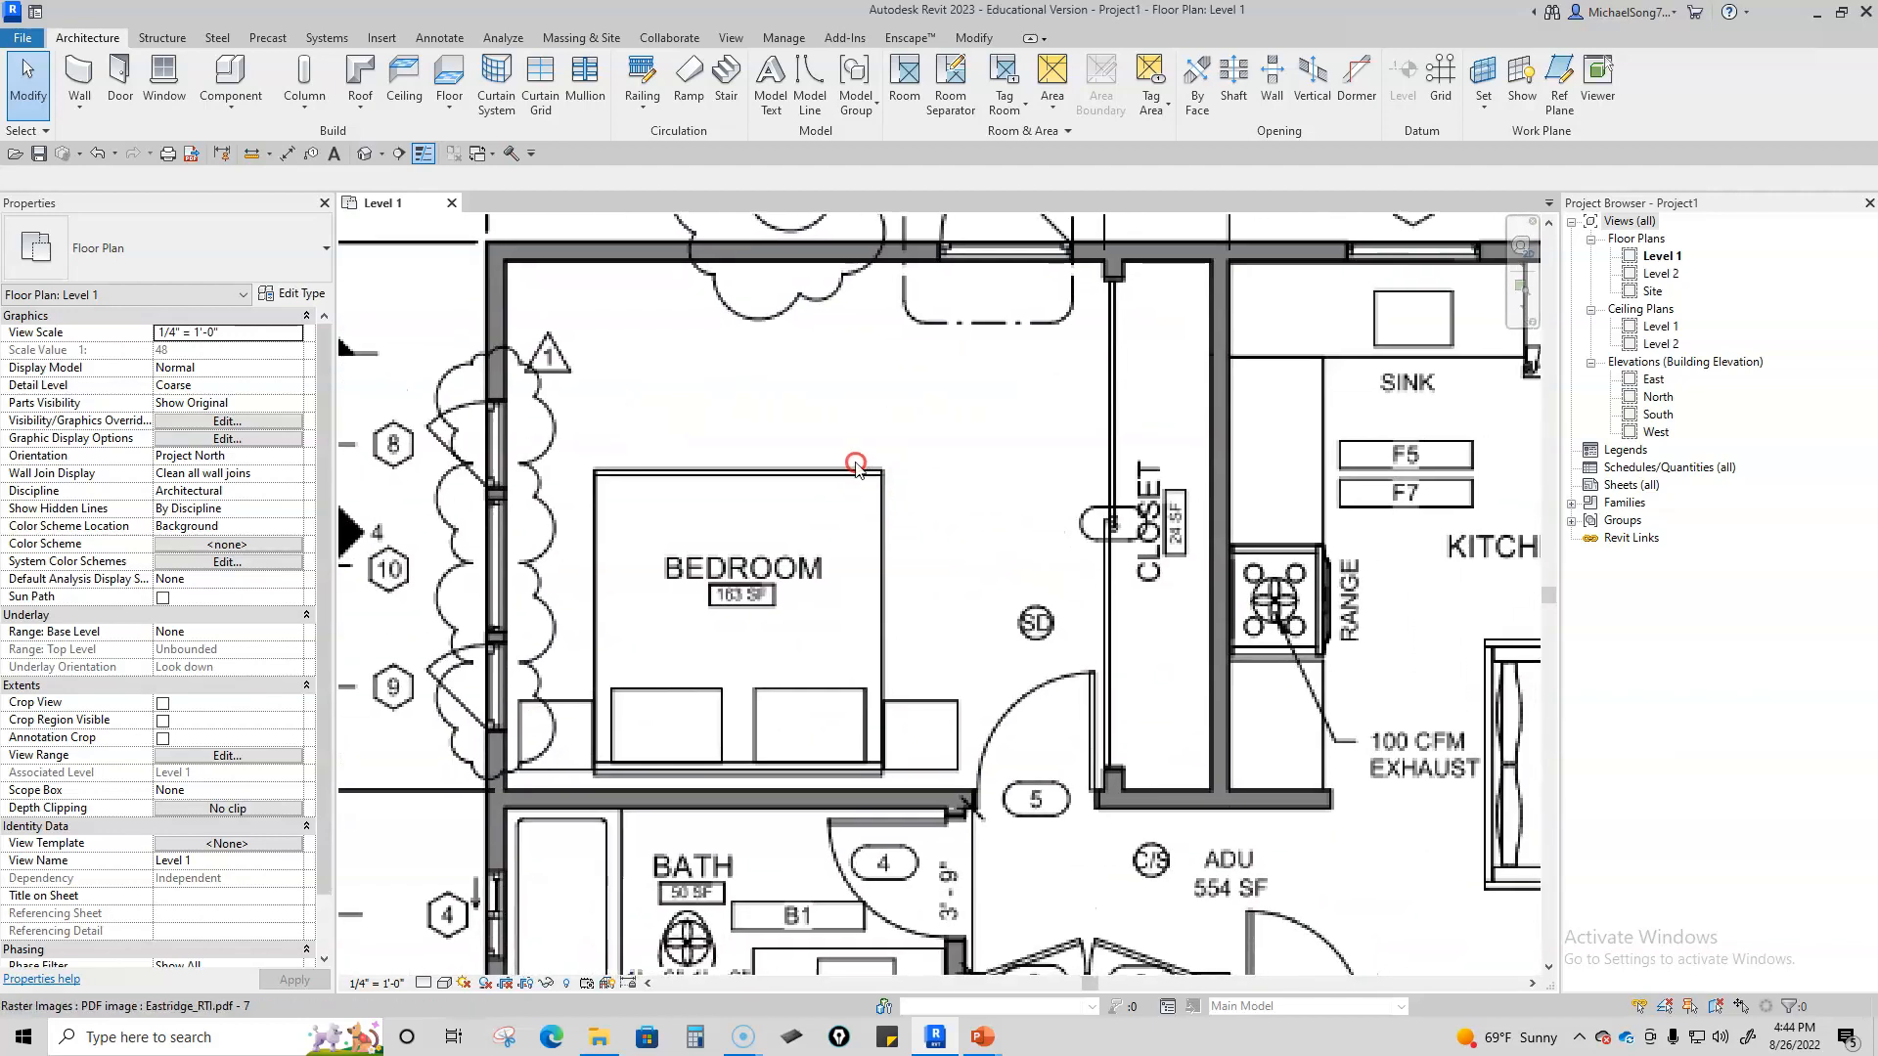
scroll(863, 477, "down", 2)
scroll(863, 477, "down", 2)
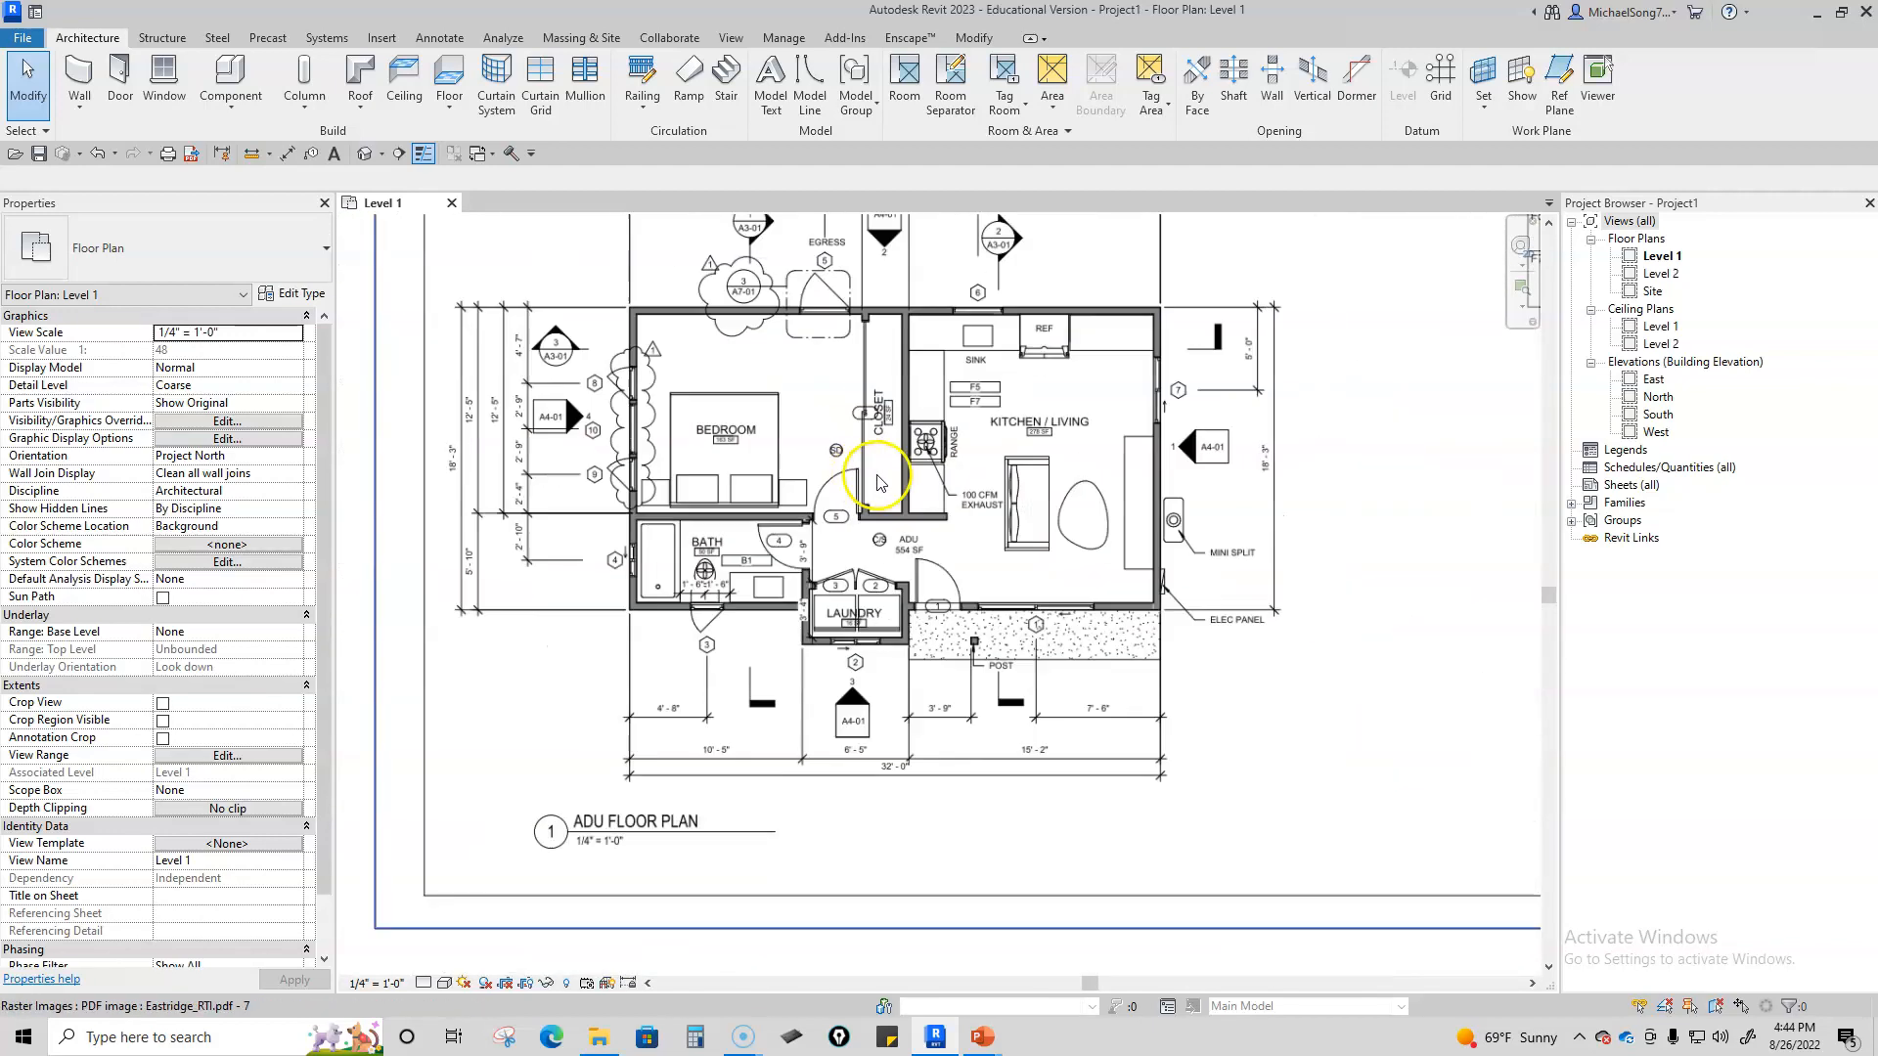
middle_click_drag(755, 512, 896, 562)
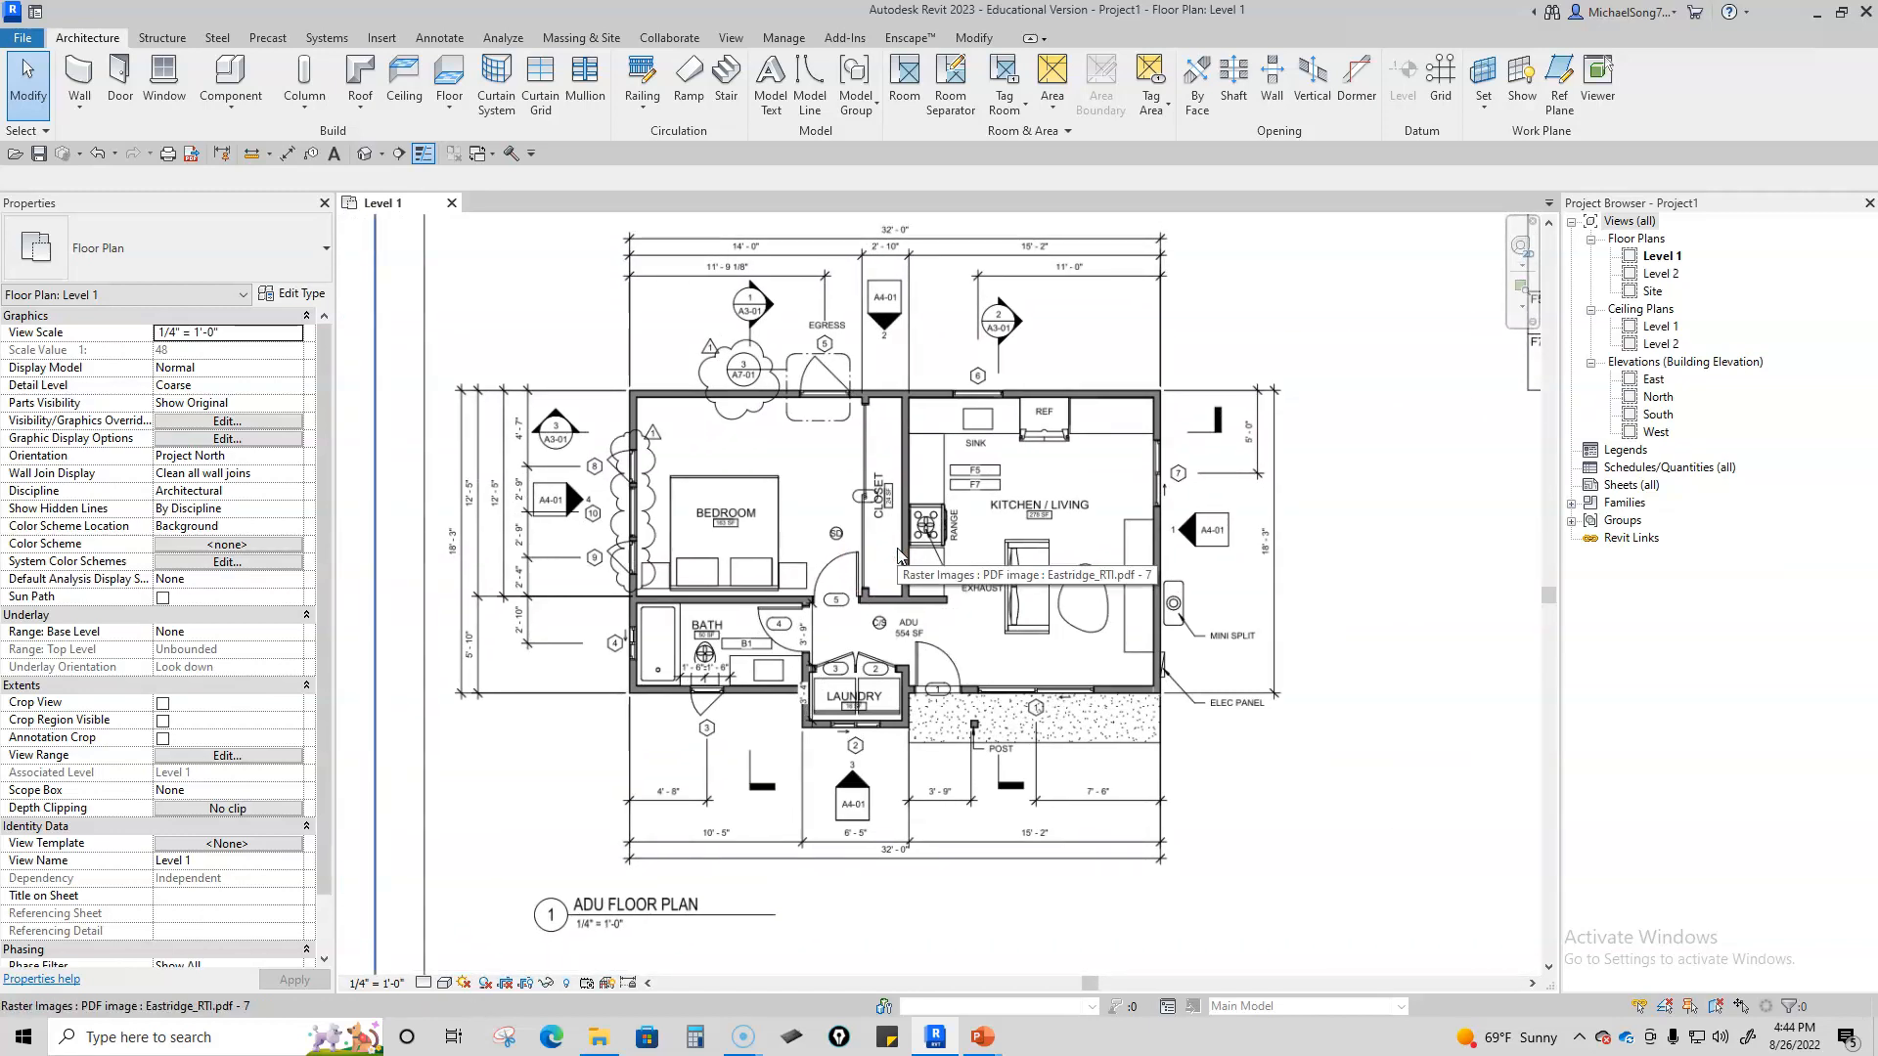
scroll(898, 552, "down", 2)
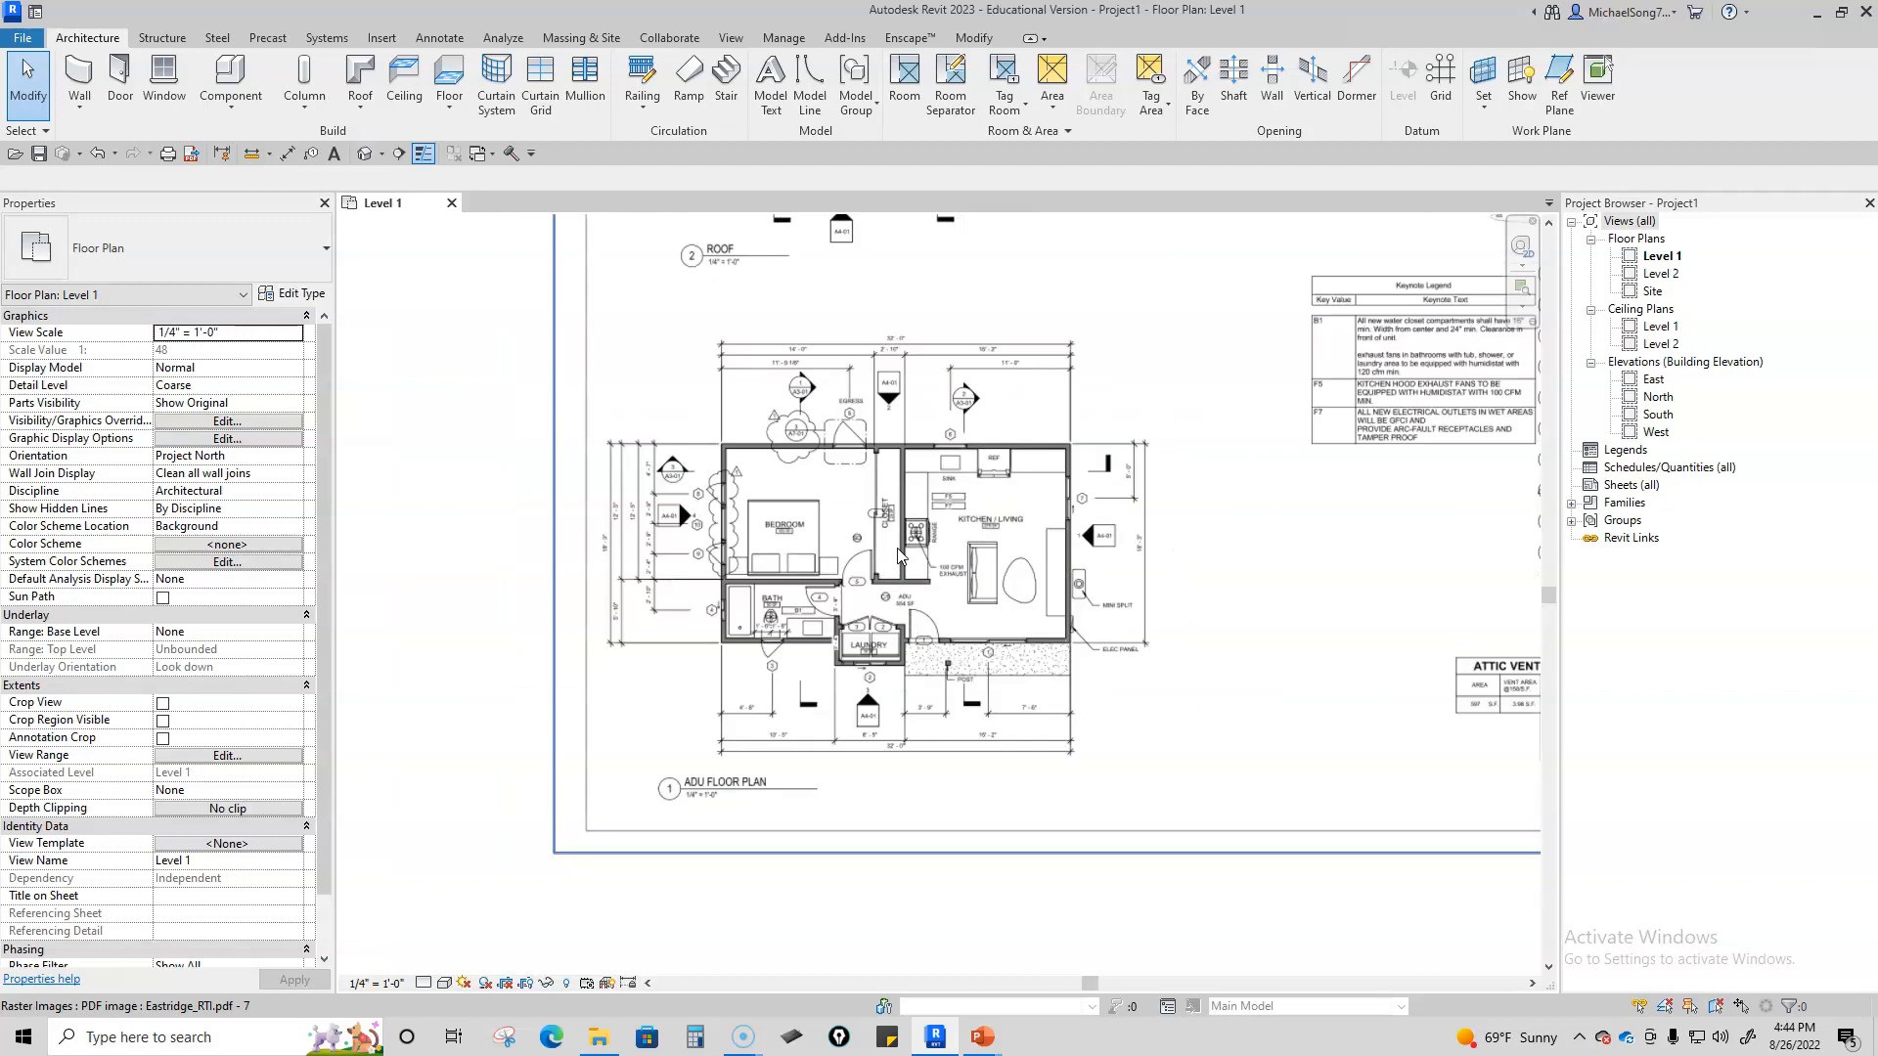
scroll(897, 553, "down", 2)
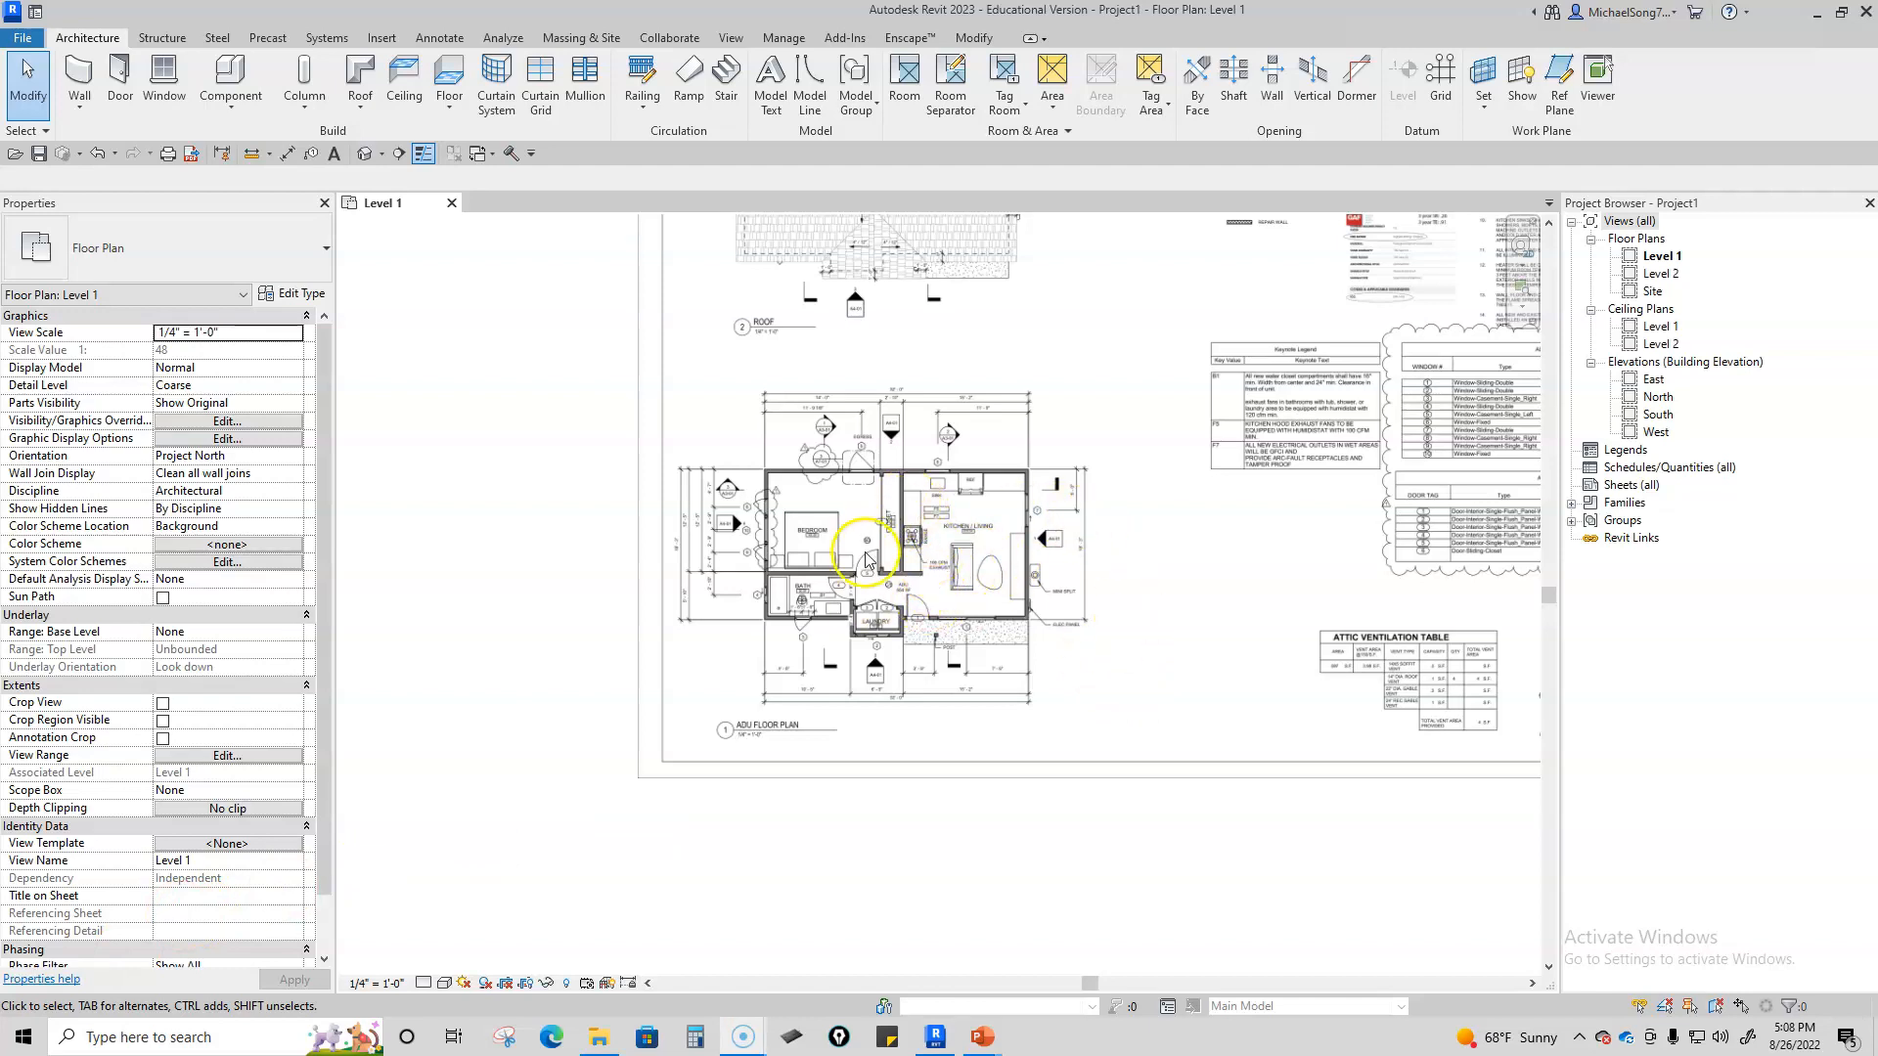
scroll(1213, 499, "down", 4)
scroll(1203, 519, "up", 1)
middle_click_drag(1193, 524, 1036, 706)
scroll(1022, 799, "down", 2)
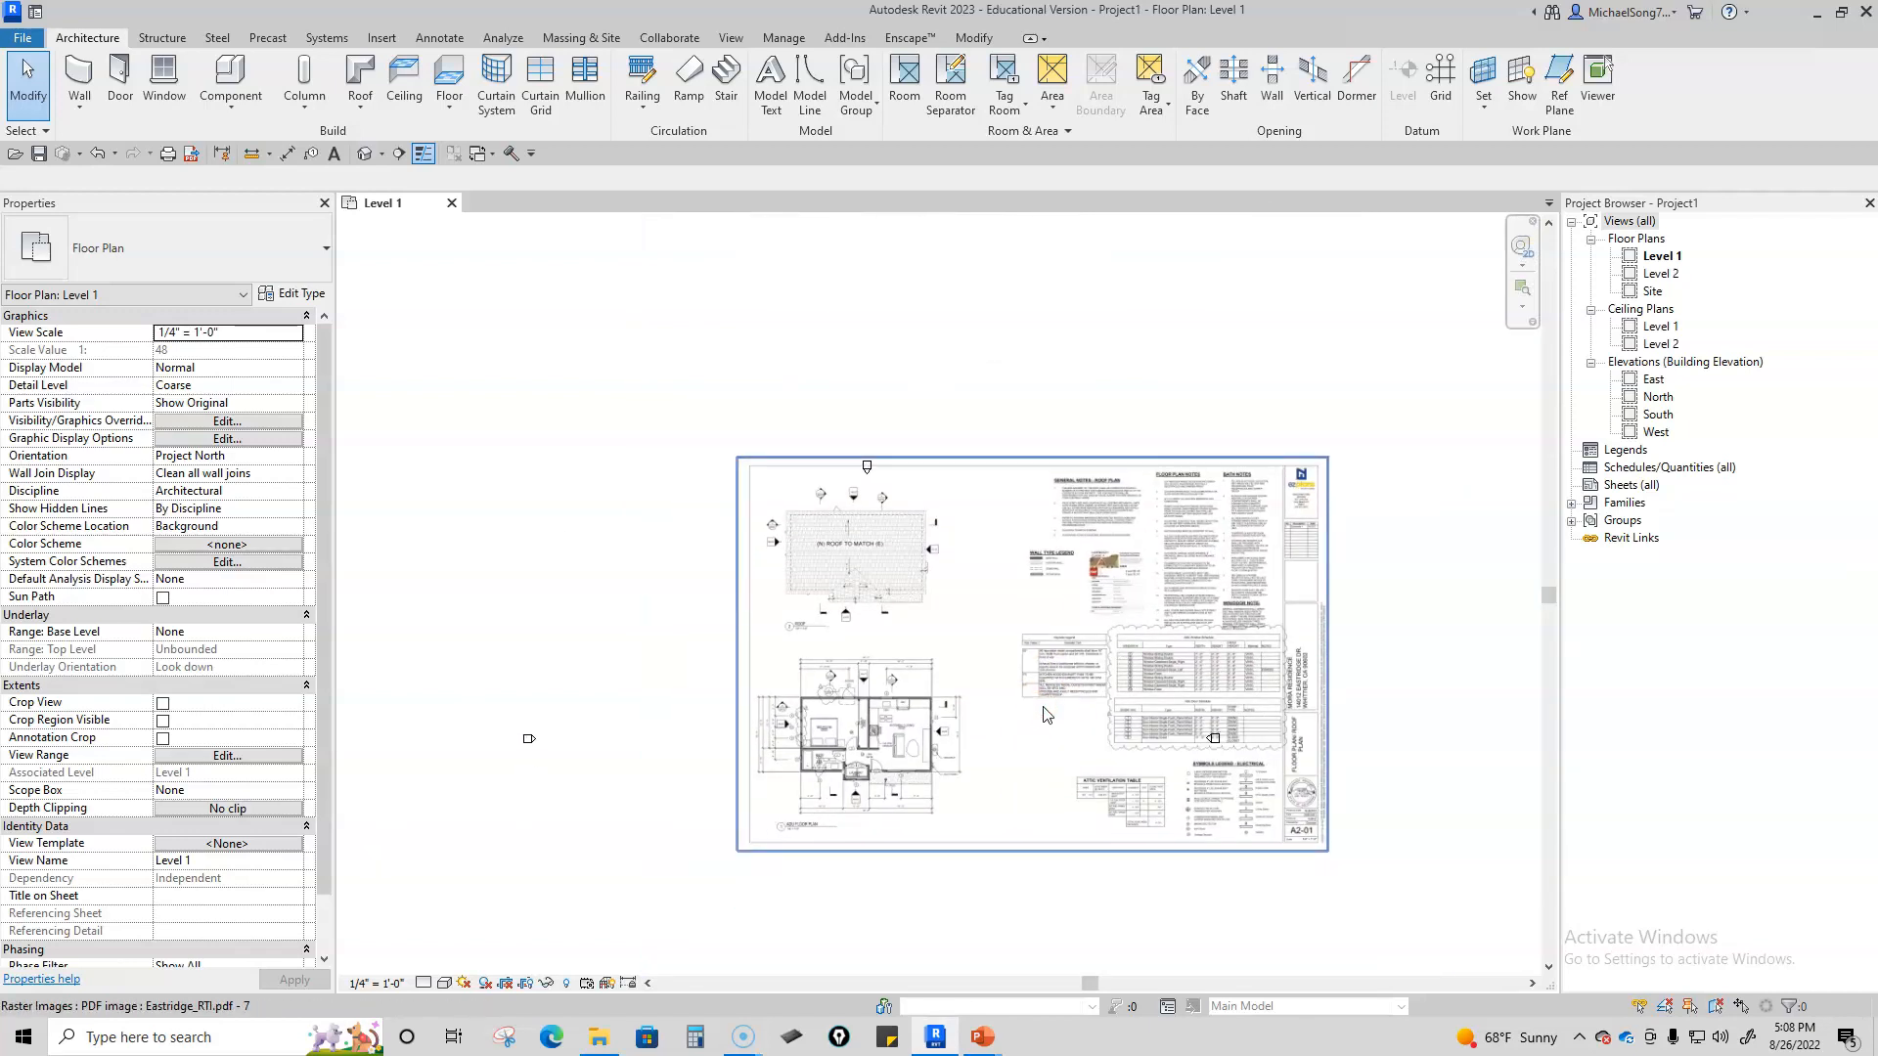
Step: Hide the Eastridge PDF sheet in the Level 1 plan view
scroll(856, 760, "up", 3)
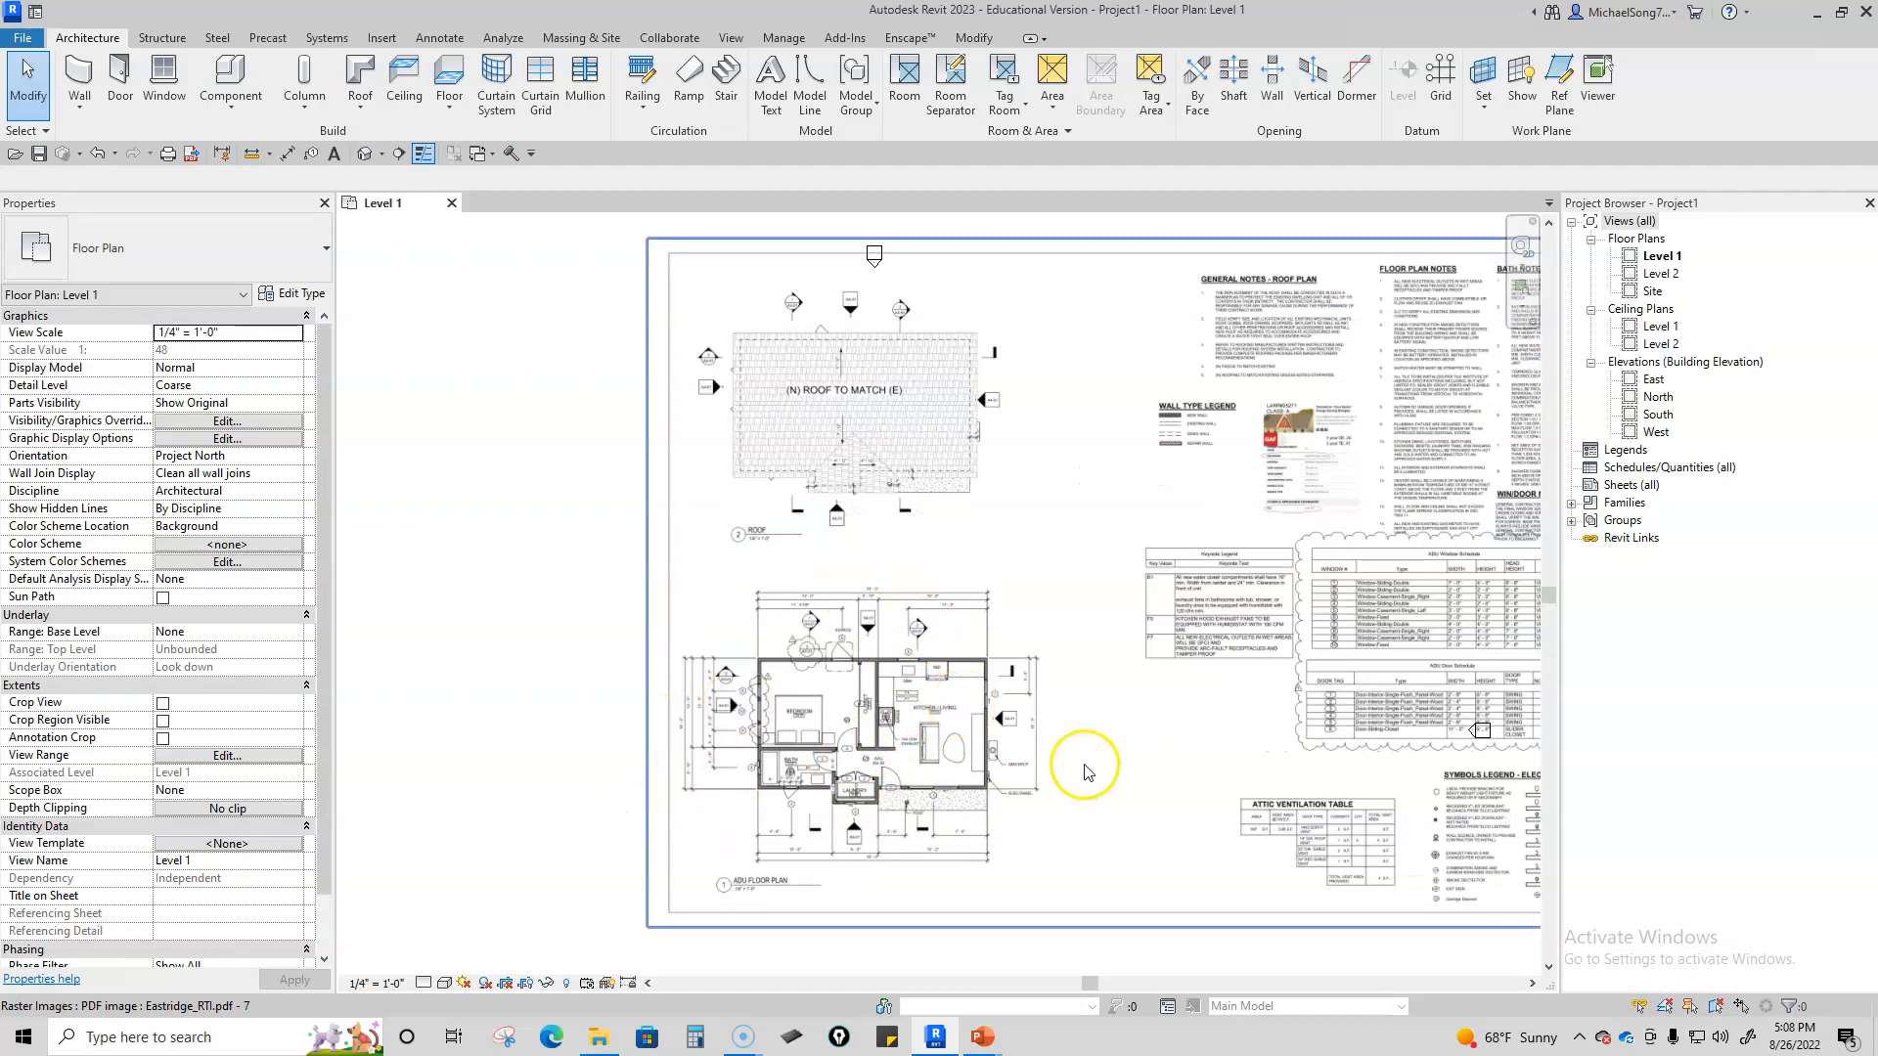
left_click(1180, 622)
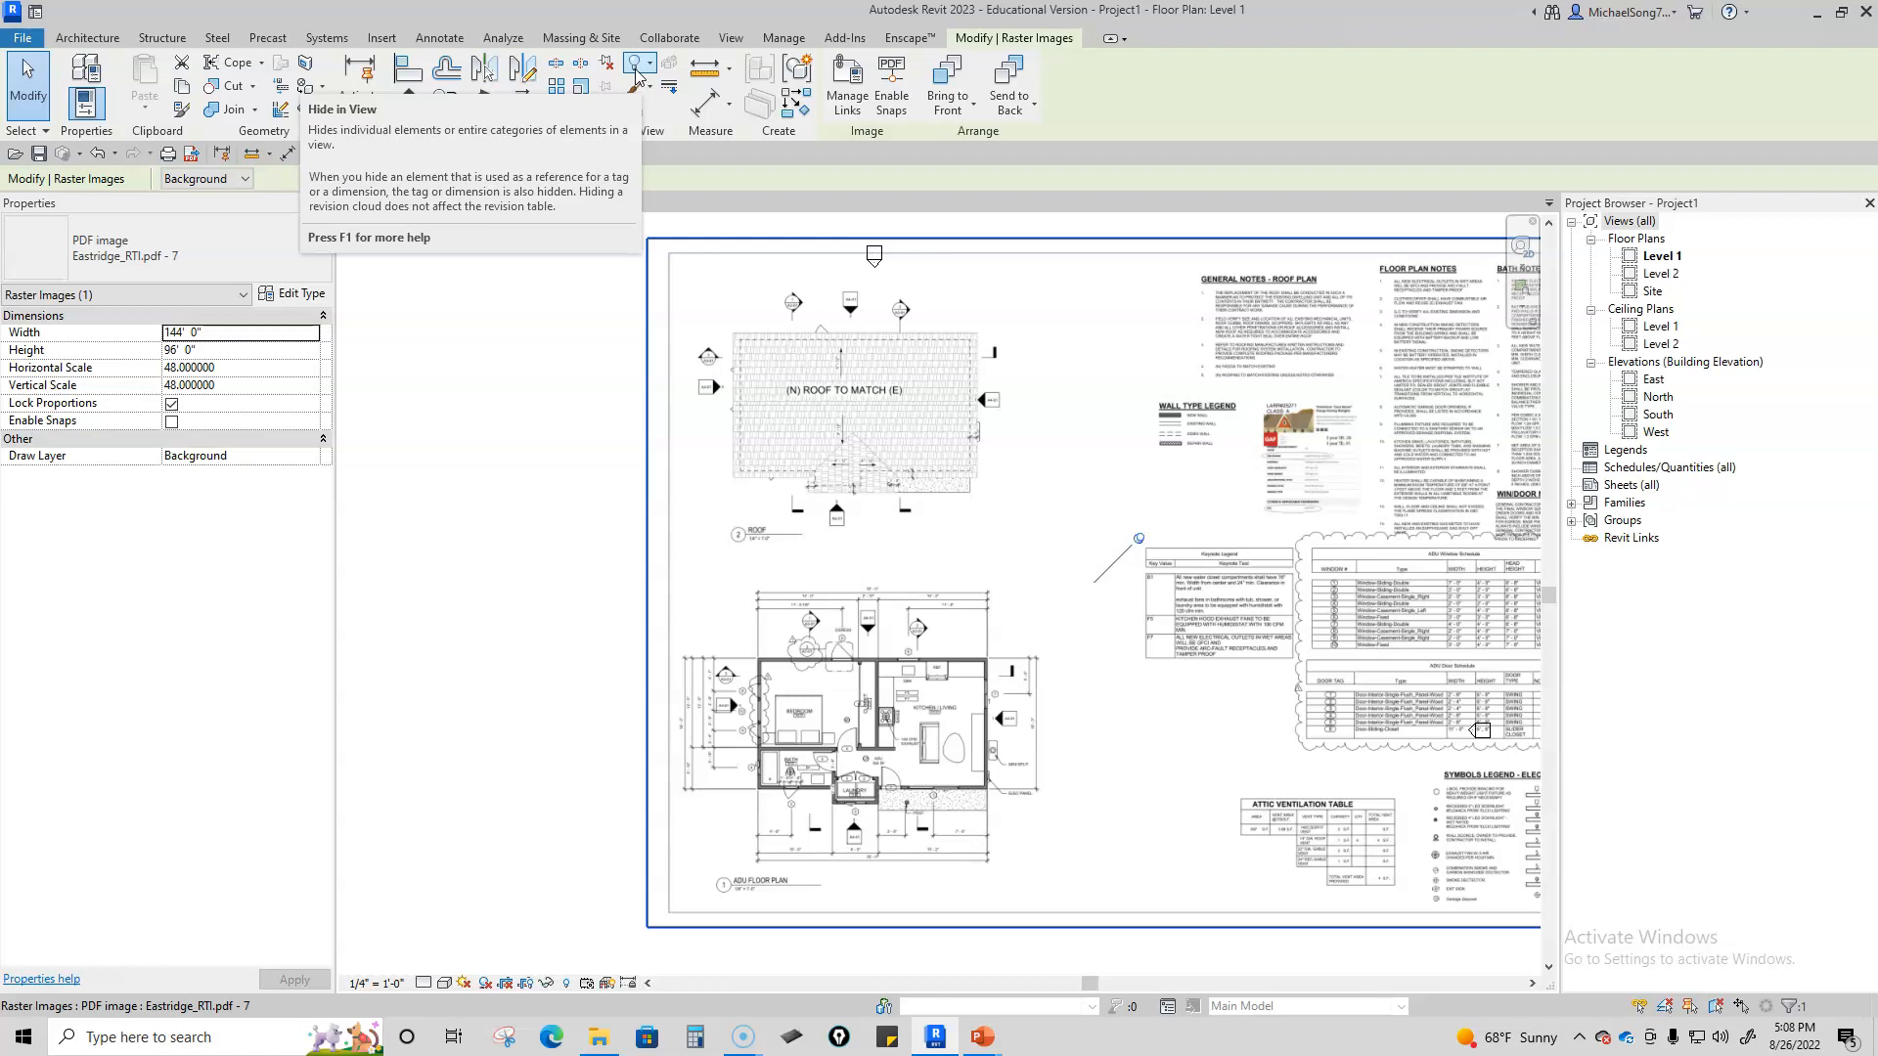
key("Escape")
left_click(748, 415)
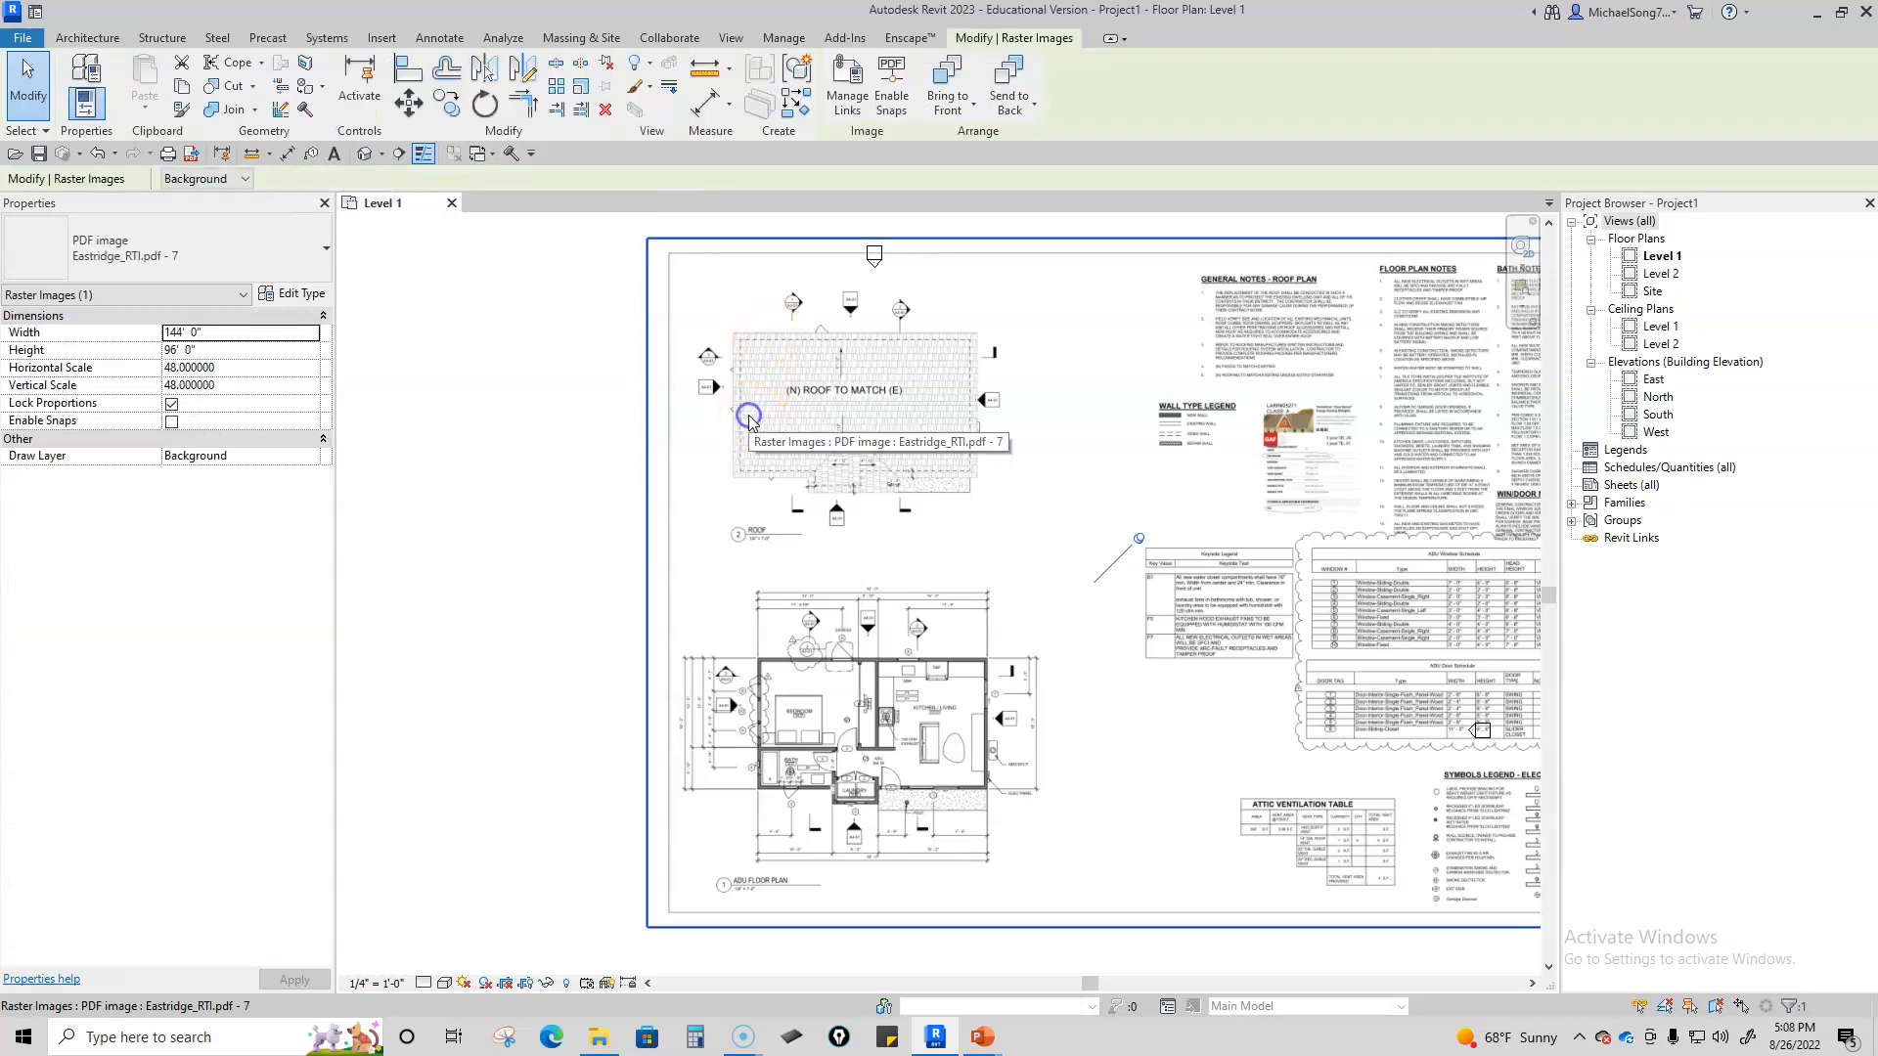
key("Delete")
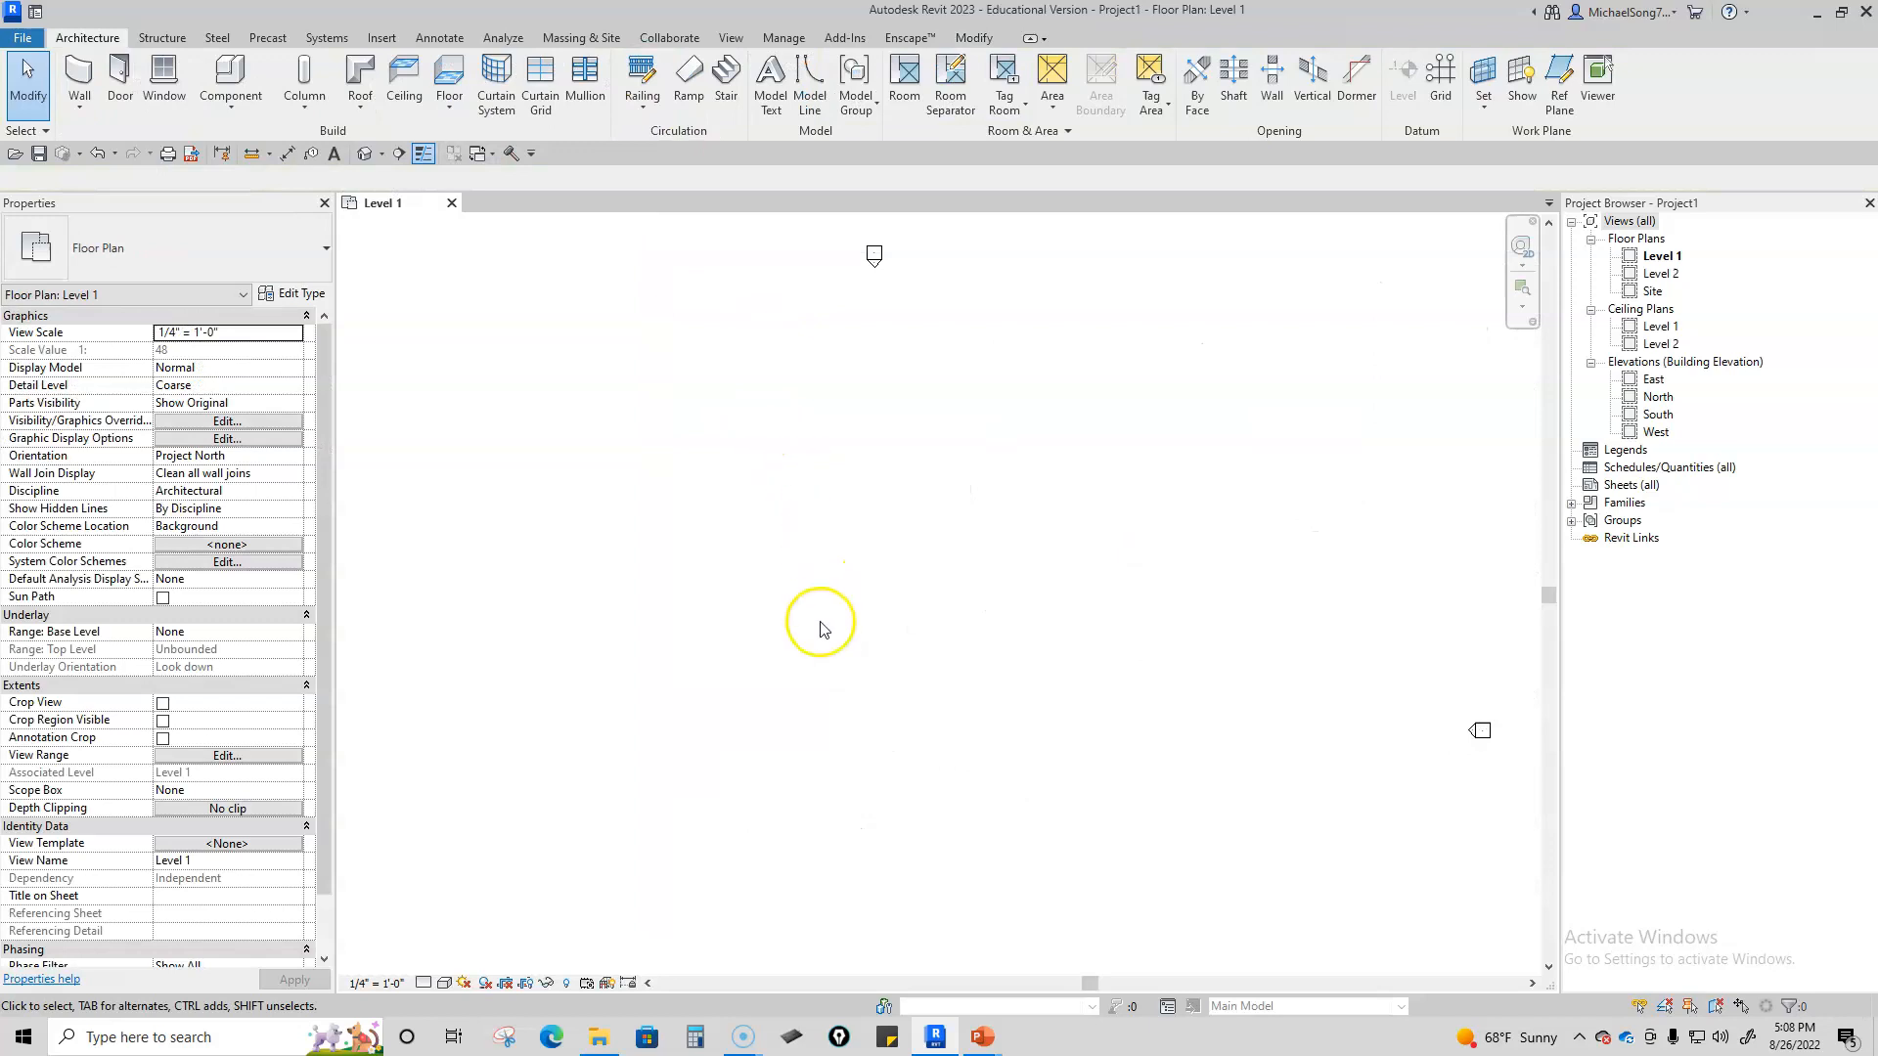
scroll(1340, 663, "down", 1)
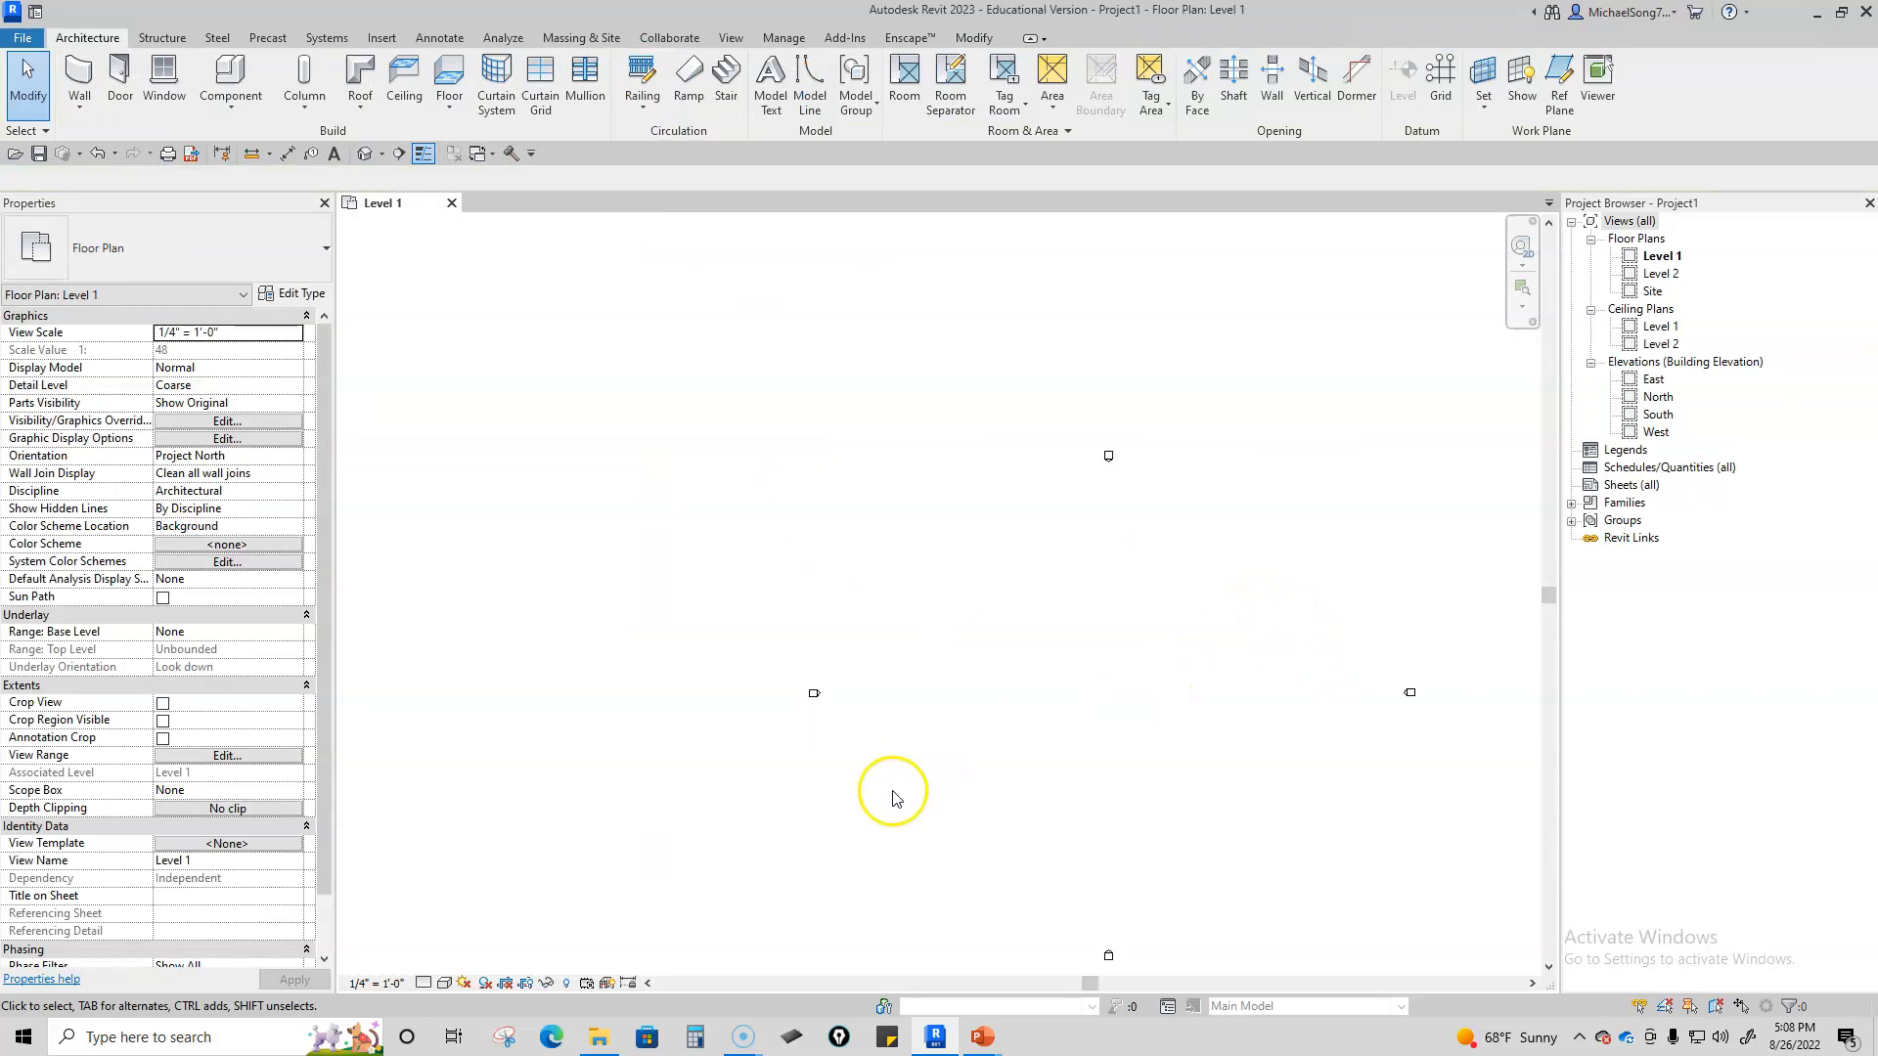
Step: Reveal the hidden elements, unhide the PDF sheet and leave the Reveal Hidden Elements mode
left_click(566, 983)
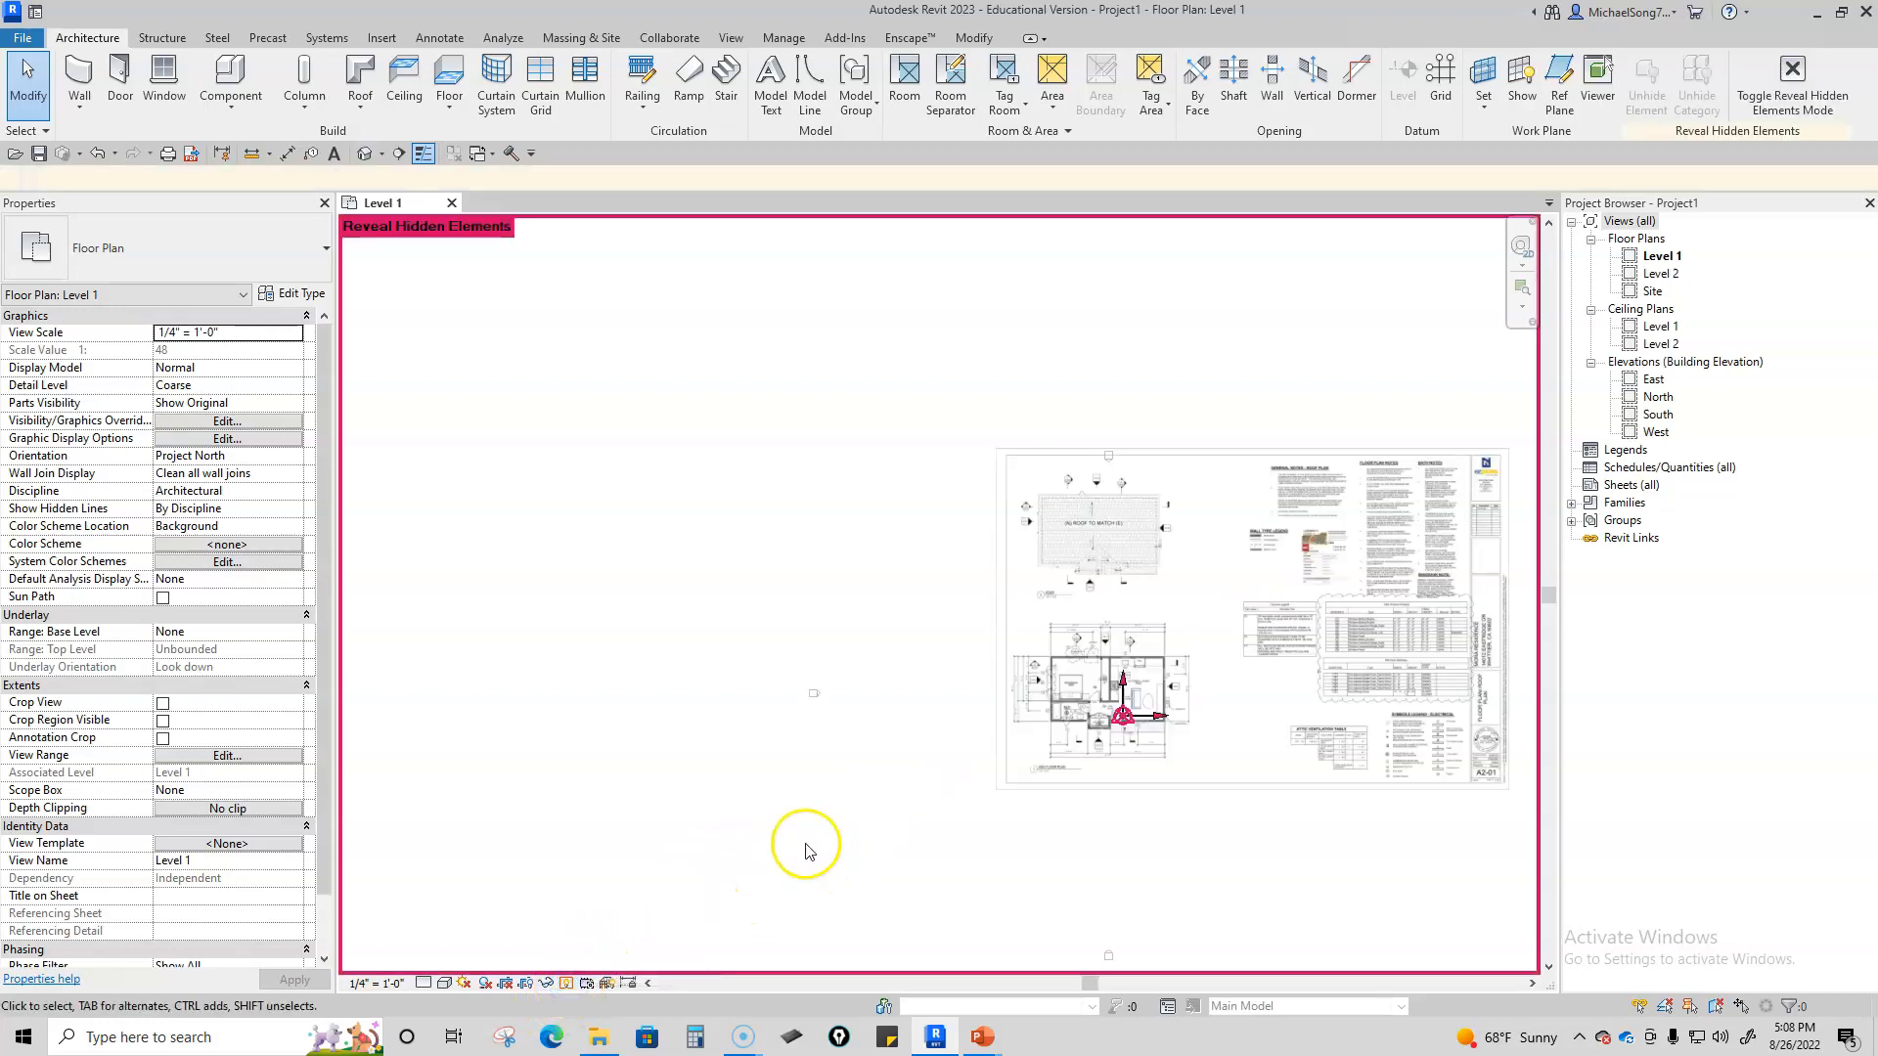
left_click(1354, 646)
left_click_drag(1249, 704, 999, 715)
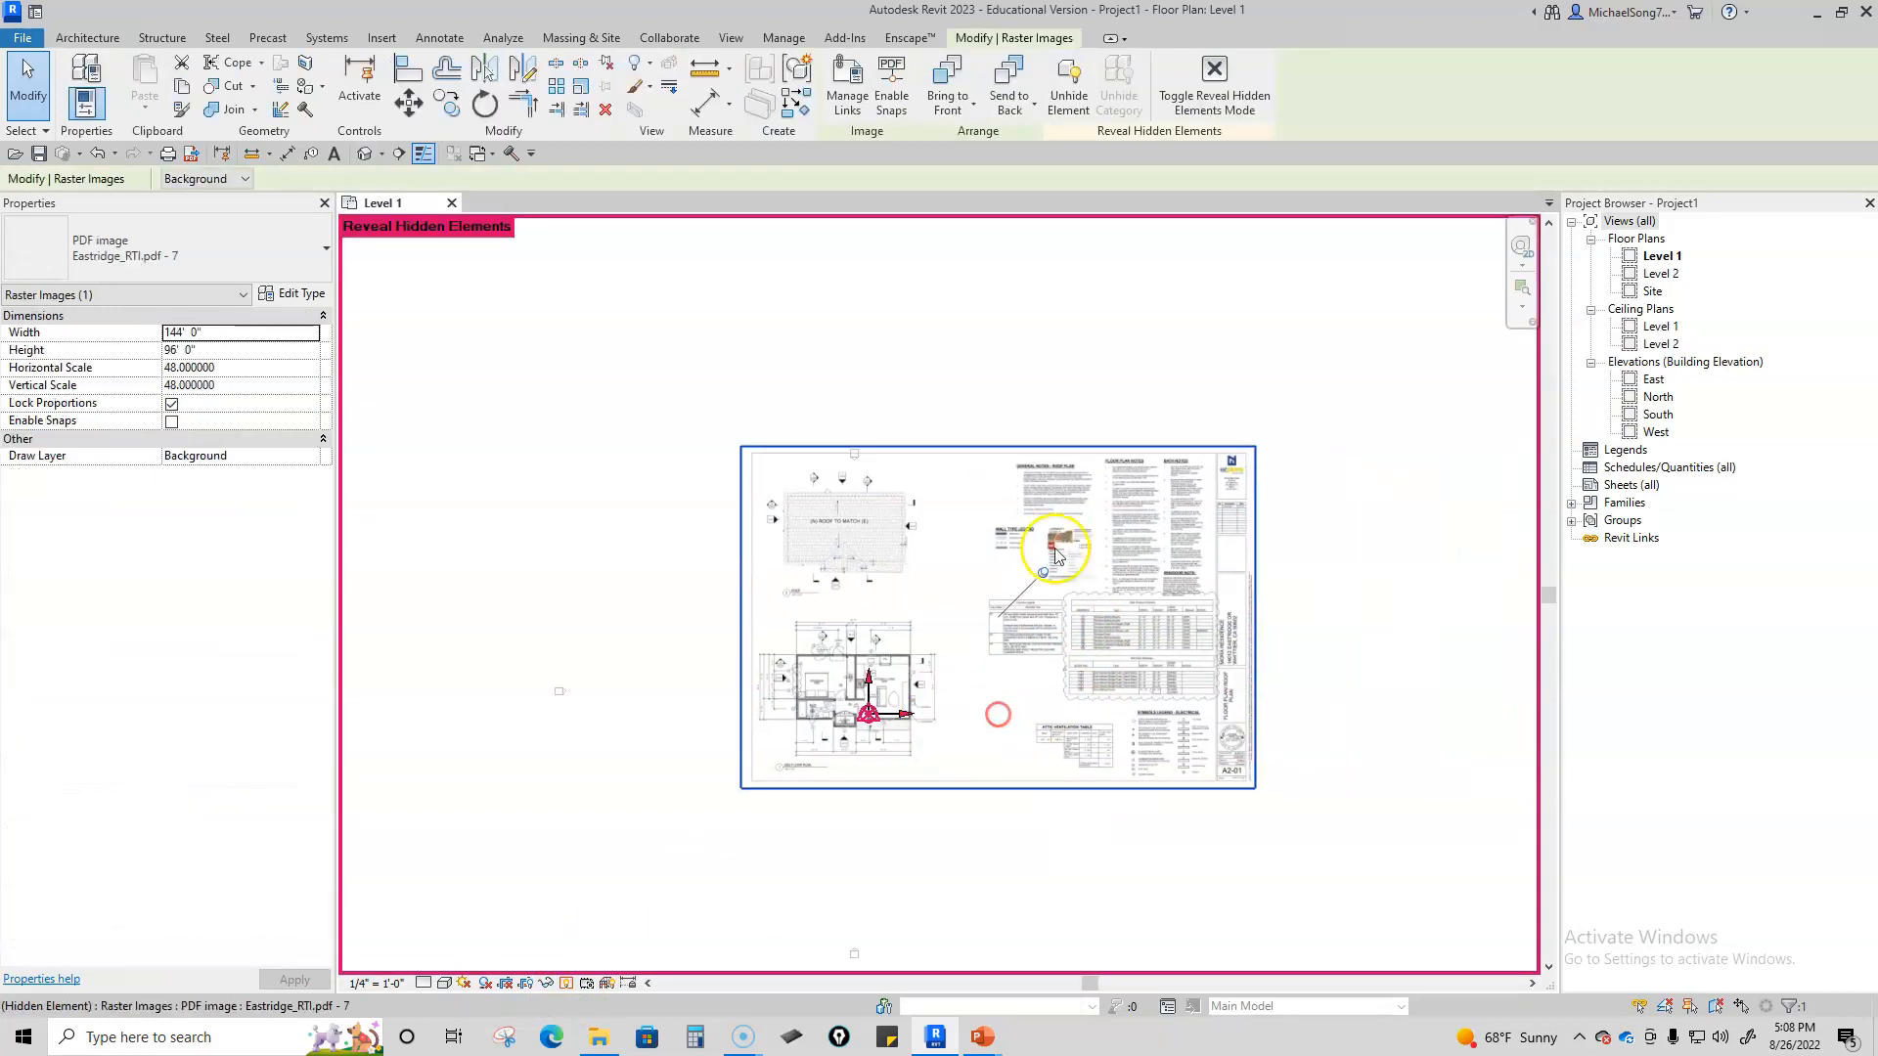
left_click(1070, 81)
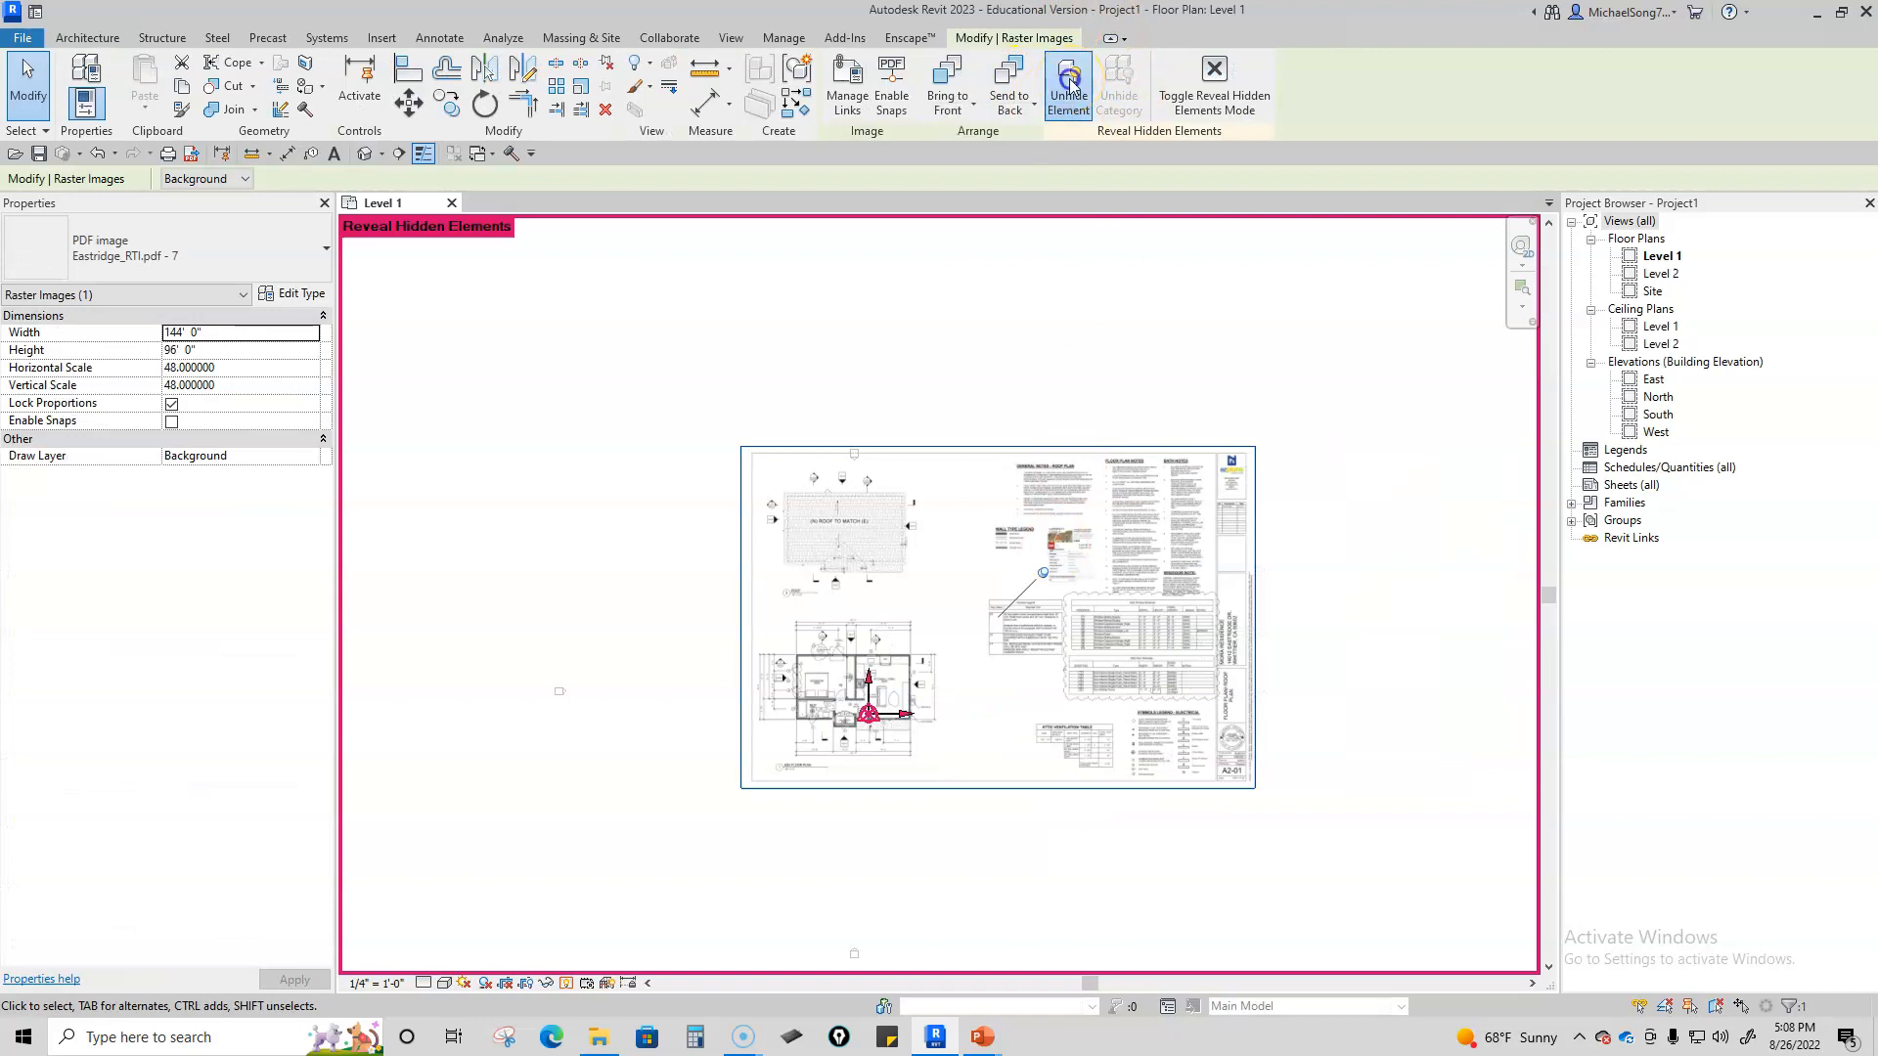
left_click(1215, 76)
left_click(1260, 537)
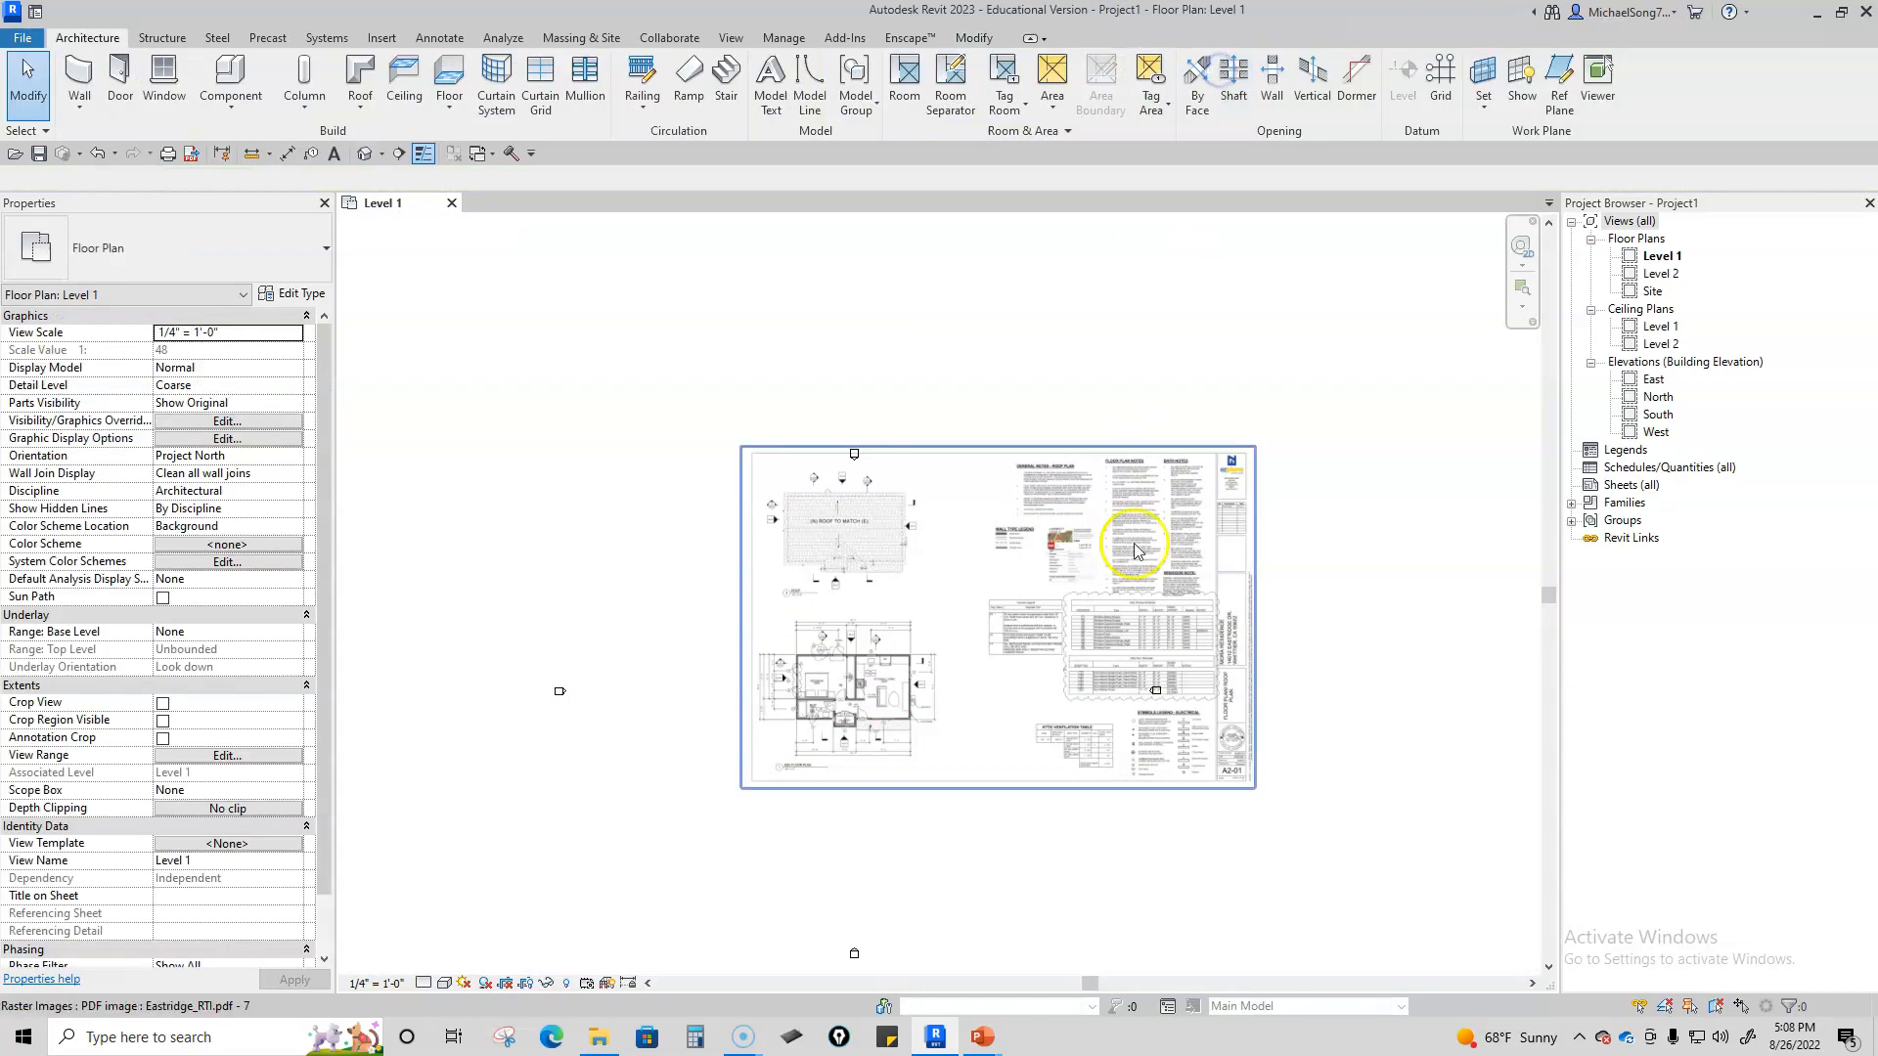
Step: Start a wall for the ADU floor plan with the type Basic Wall Generic - 5" and its height up to Level 2
scroll(836, 675, "up", 2)
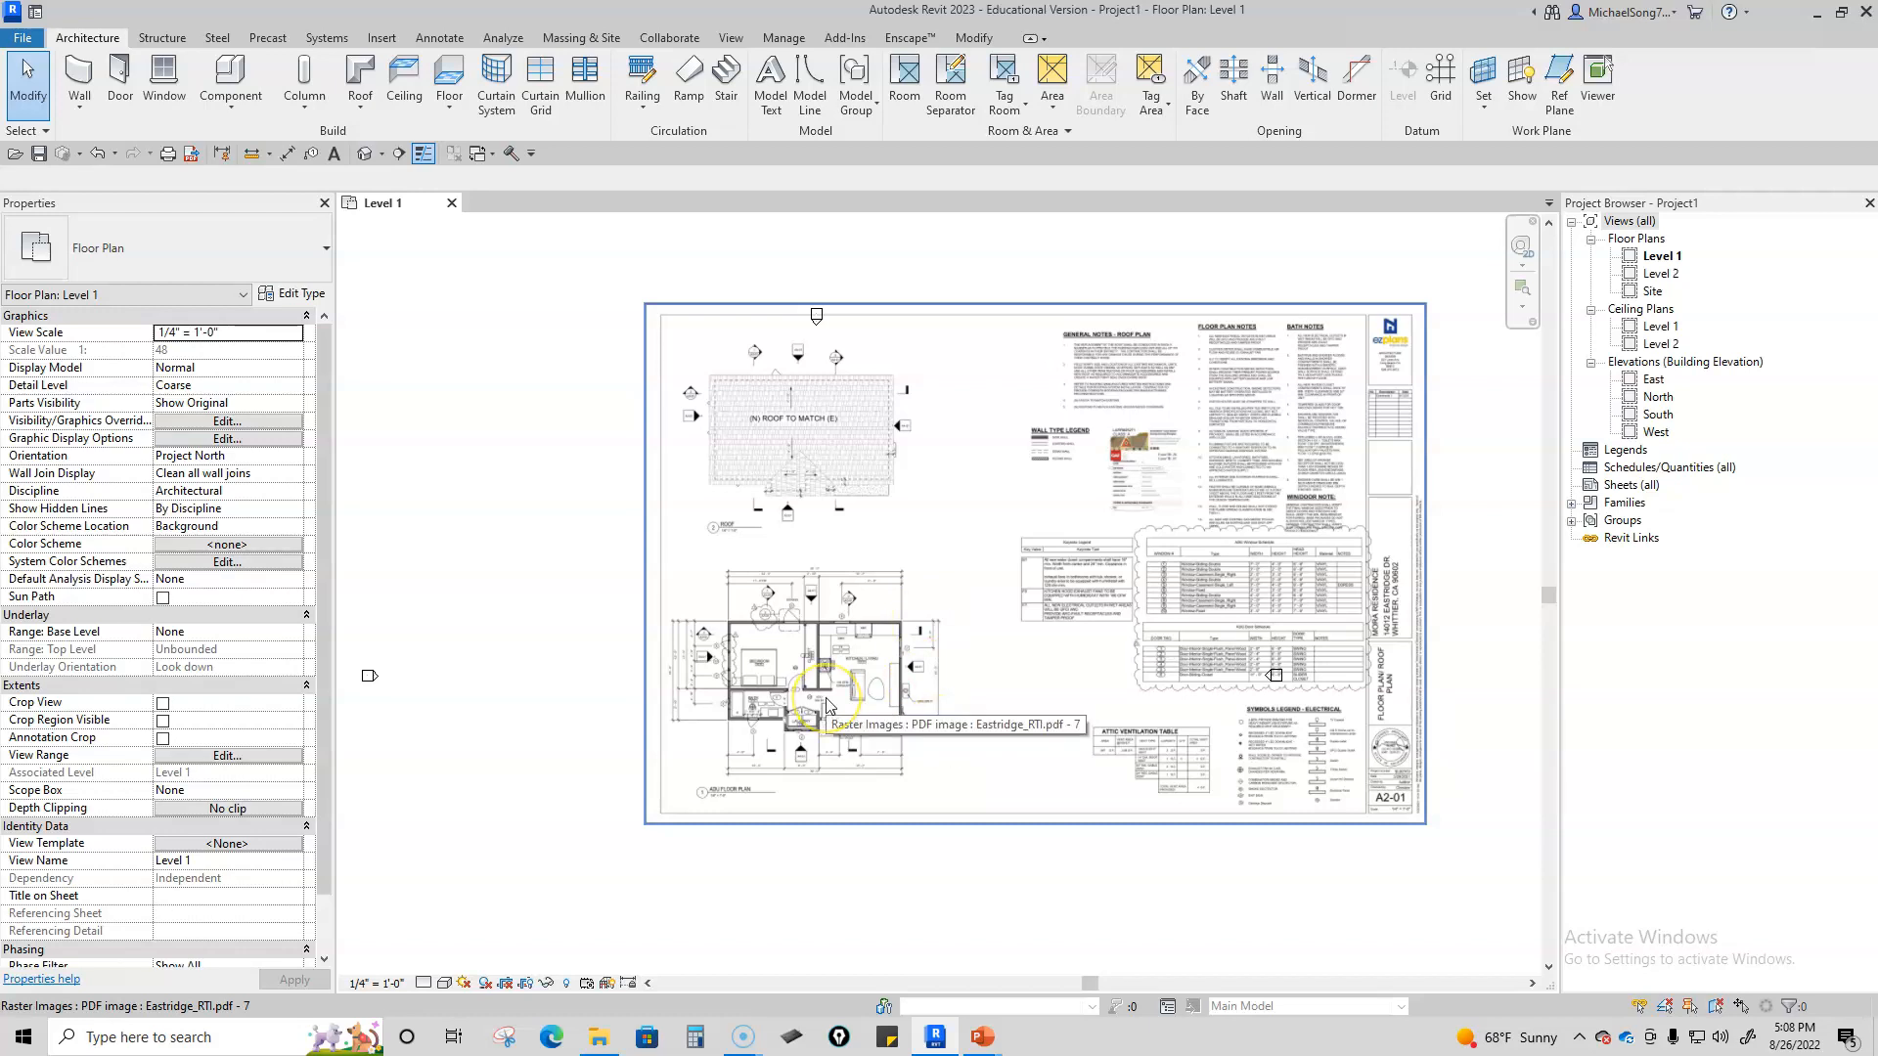
scroll(826, 698, "up", 2)
scroll(734, 710, "up", 2)
middle_click_drag(734, 713, 862, 674)
scroll(1037, 682, "up", 1)
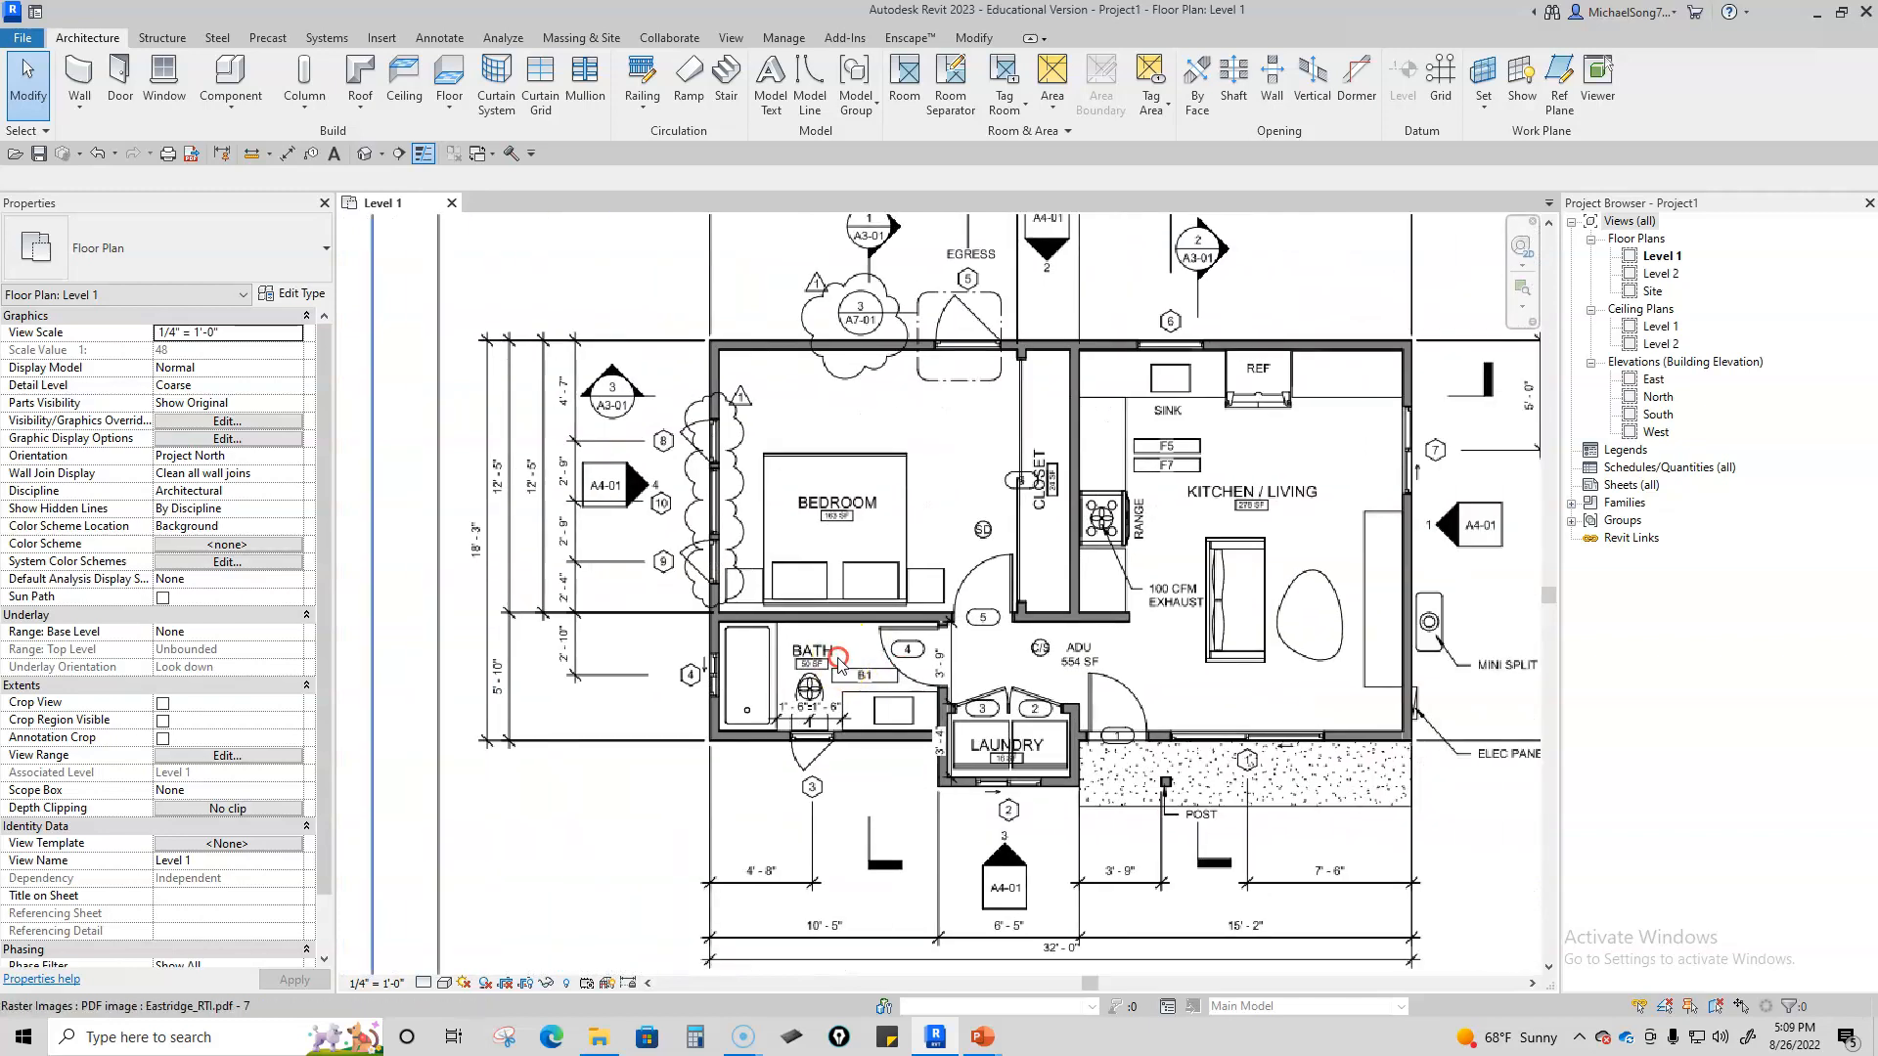
left_click(82, 73)
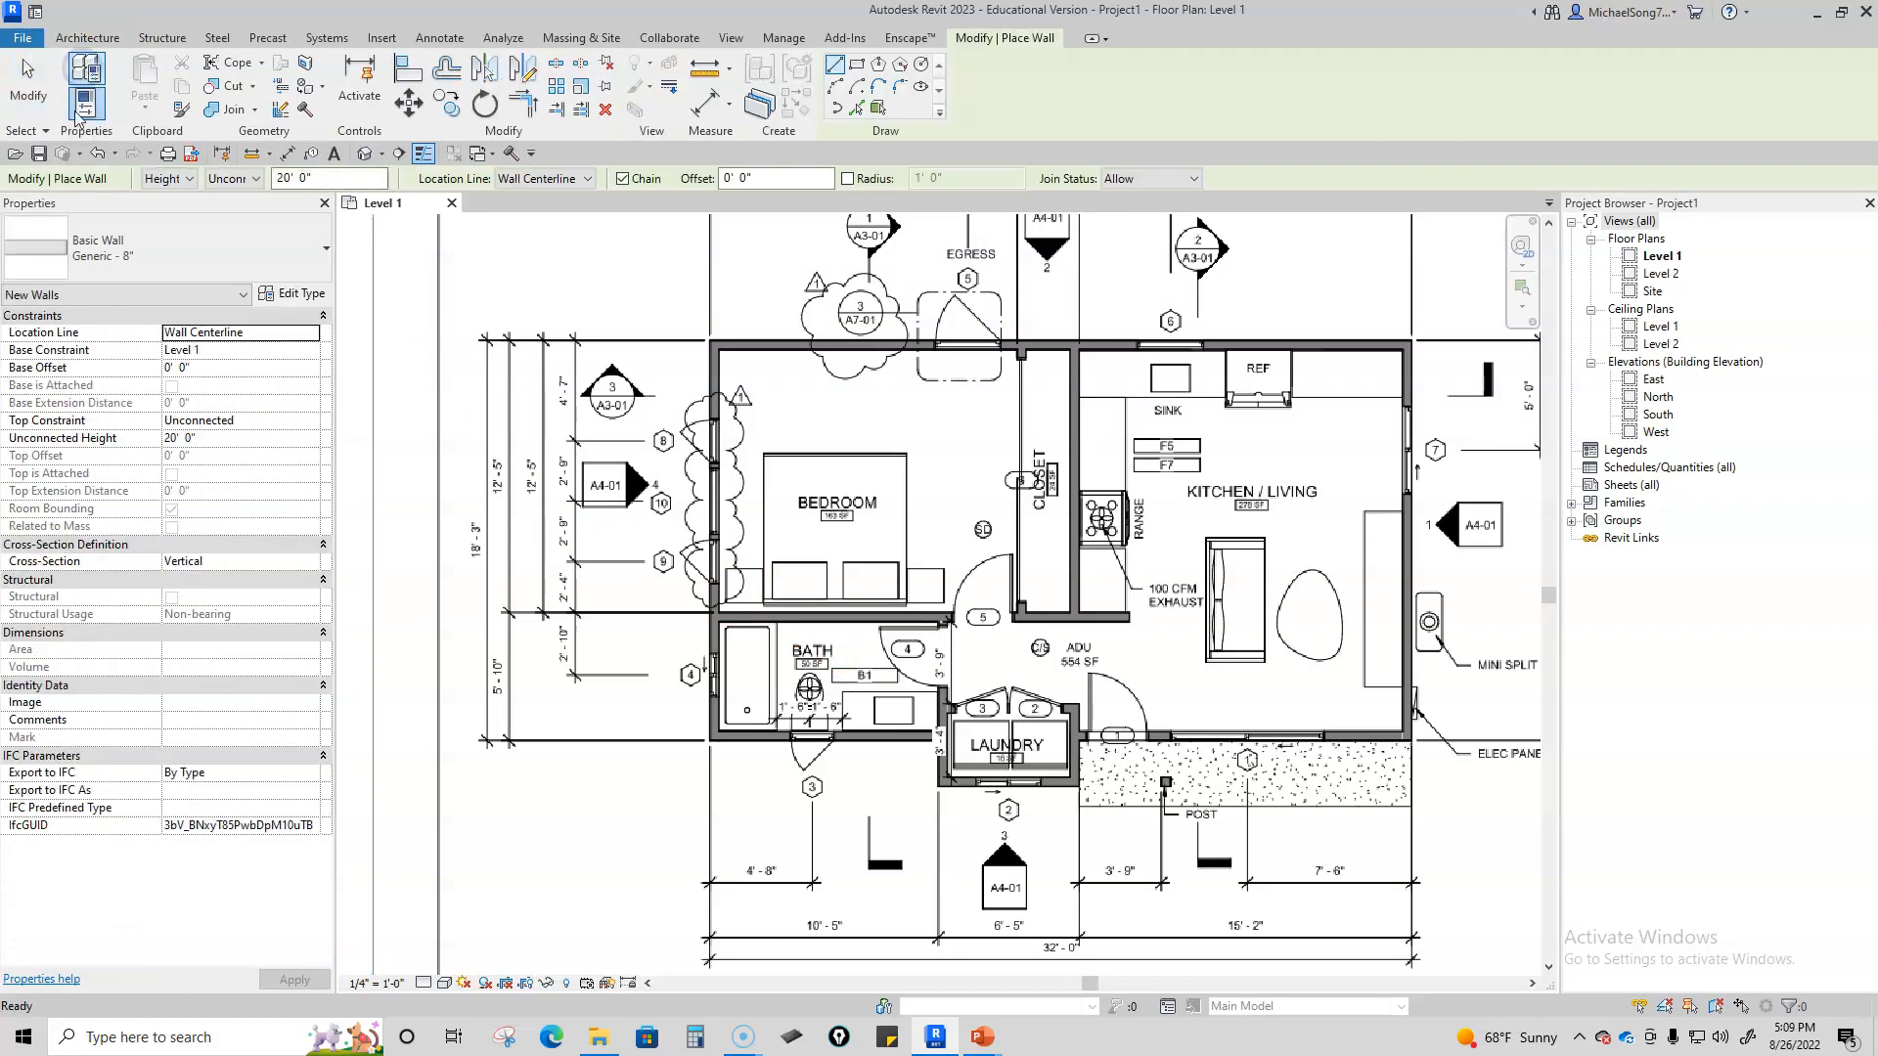
left_click(147, 253)
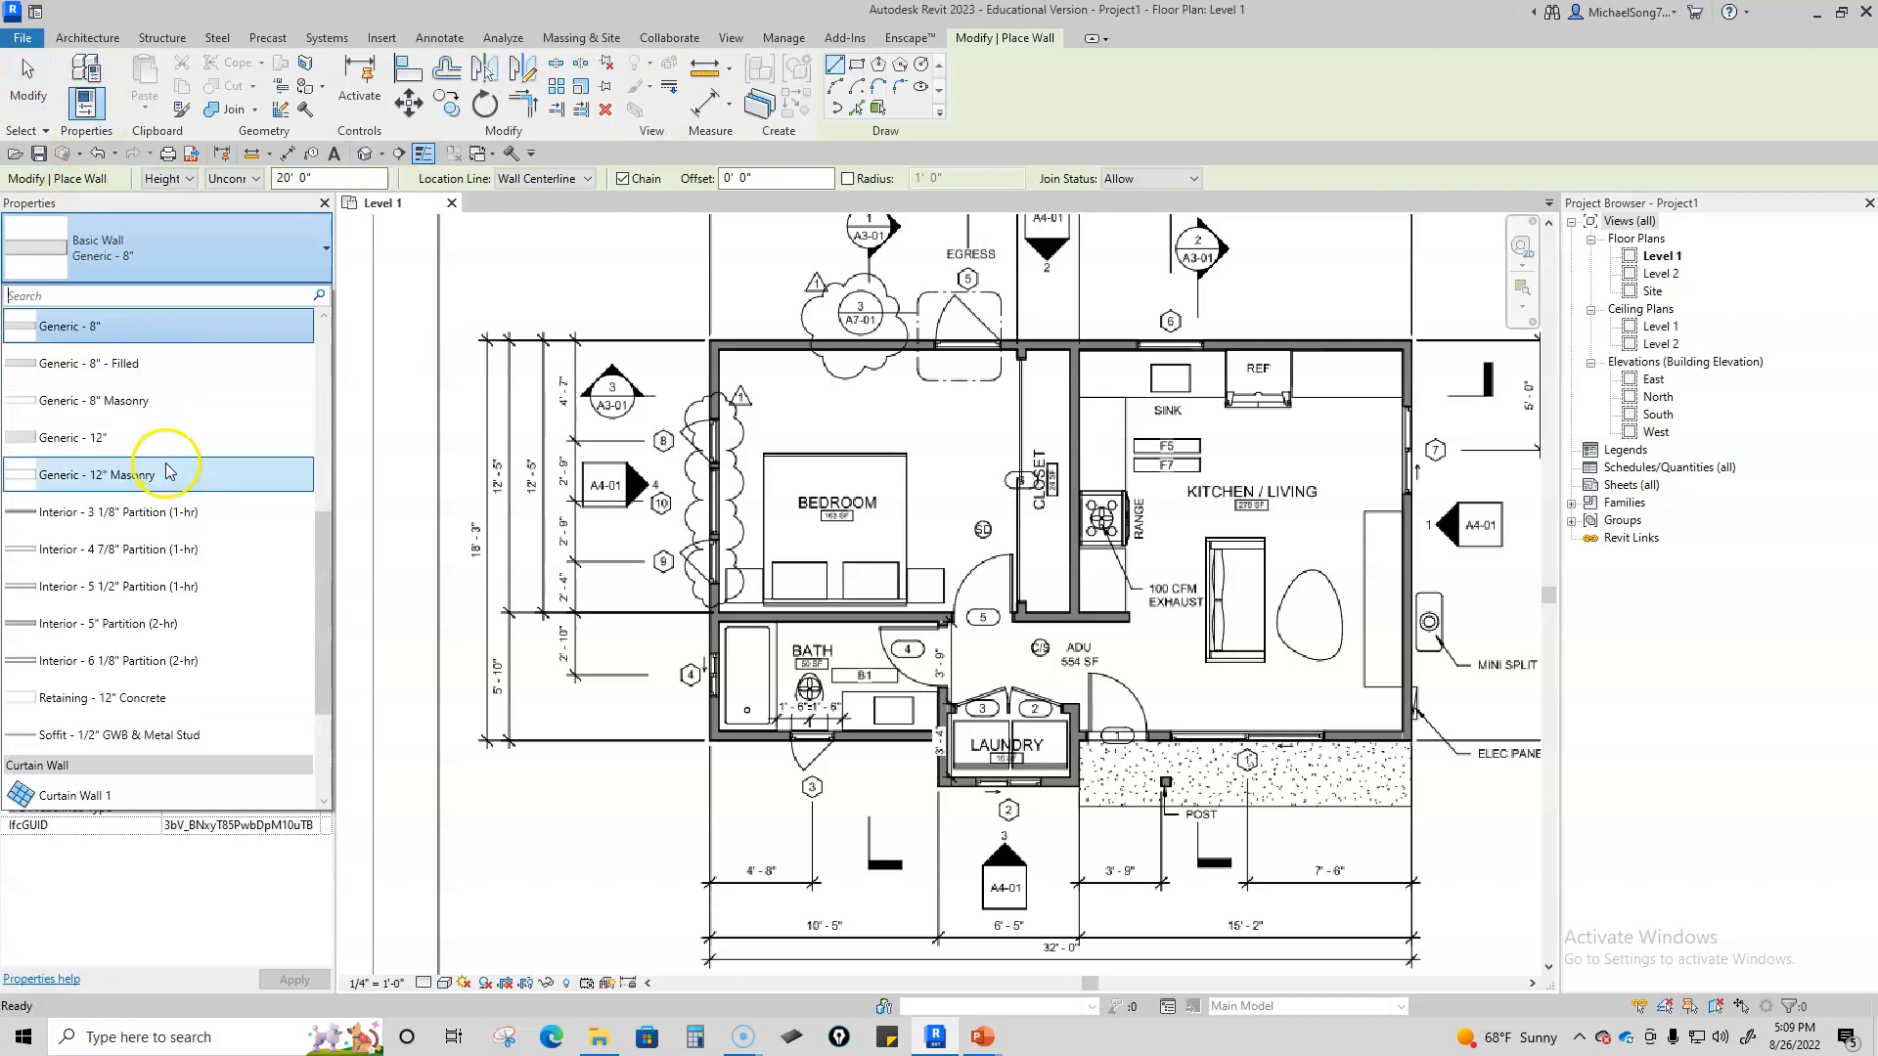
scroll(191, 423, "down", 2)
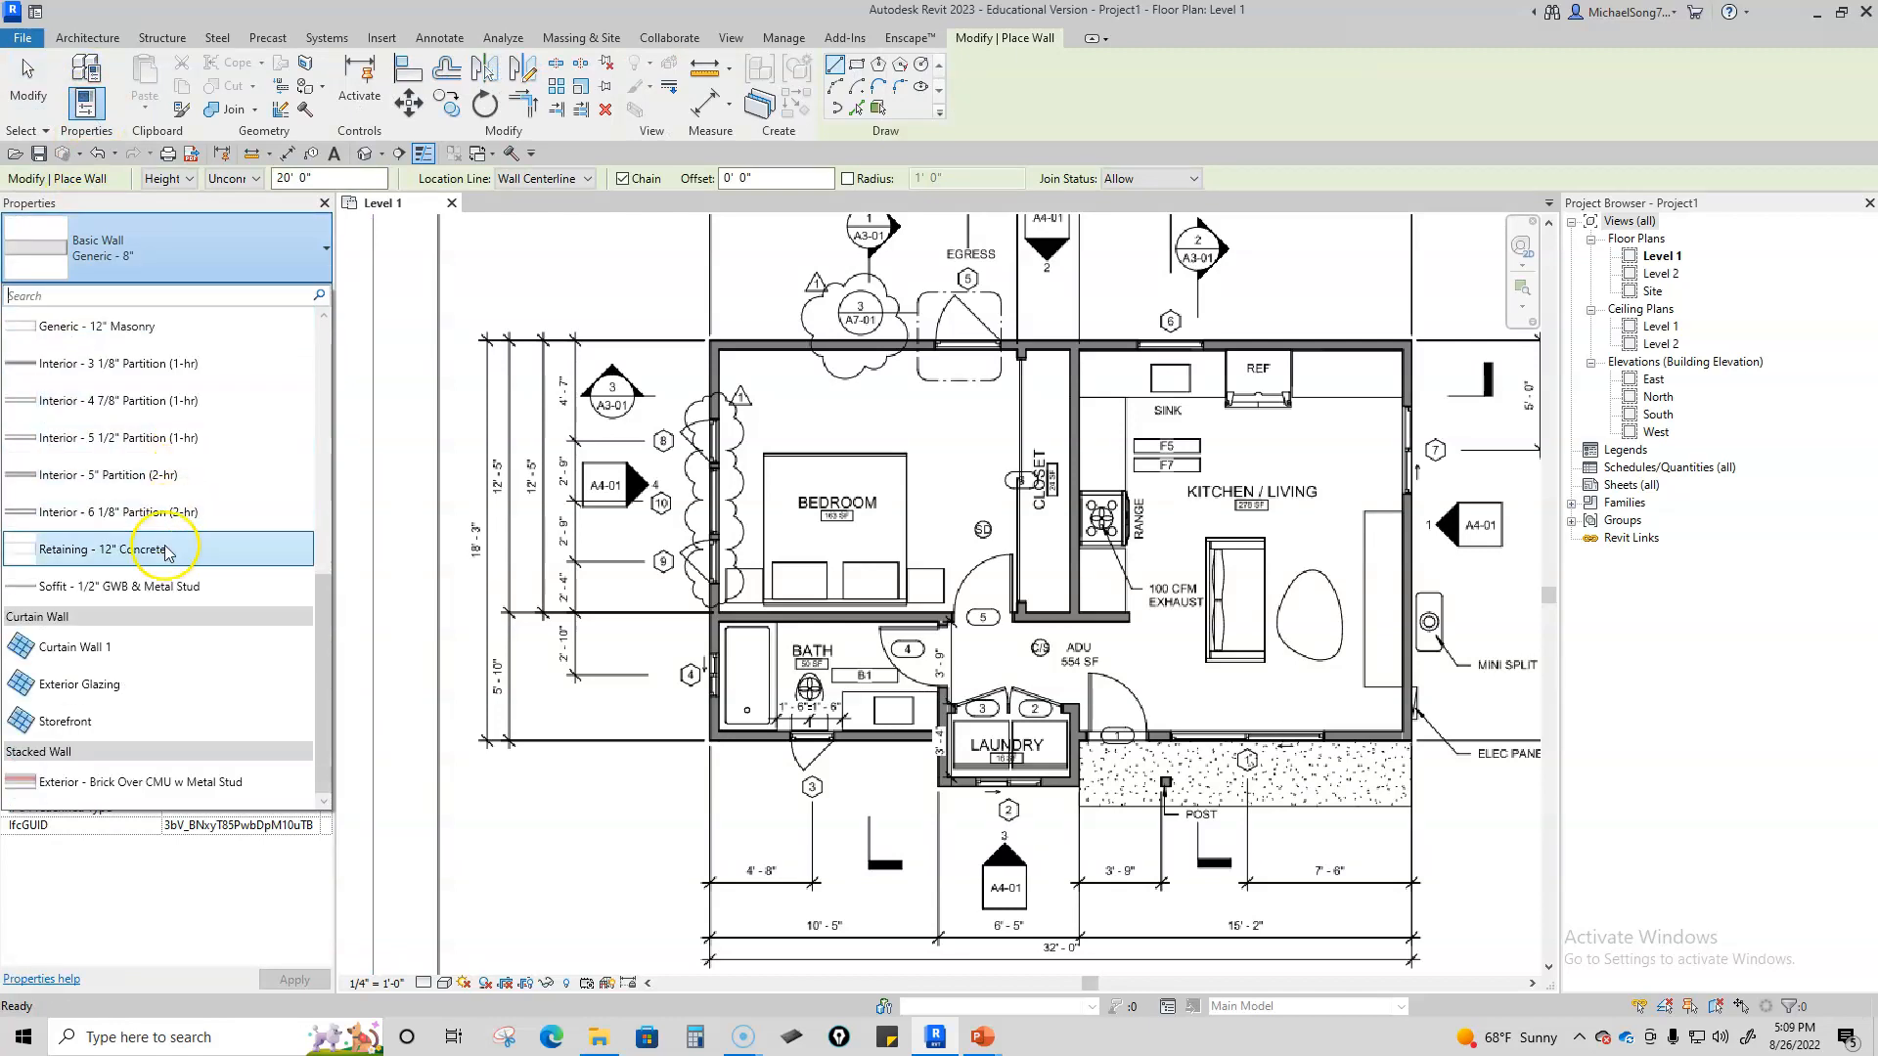
scroll(166, 587, "up", 3)
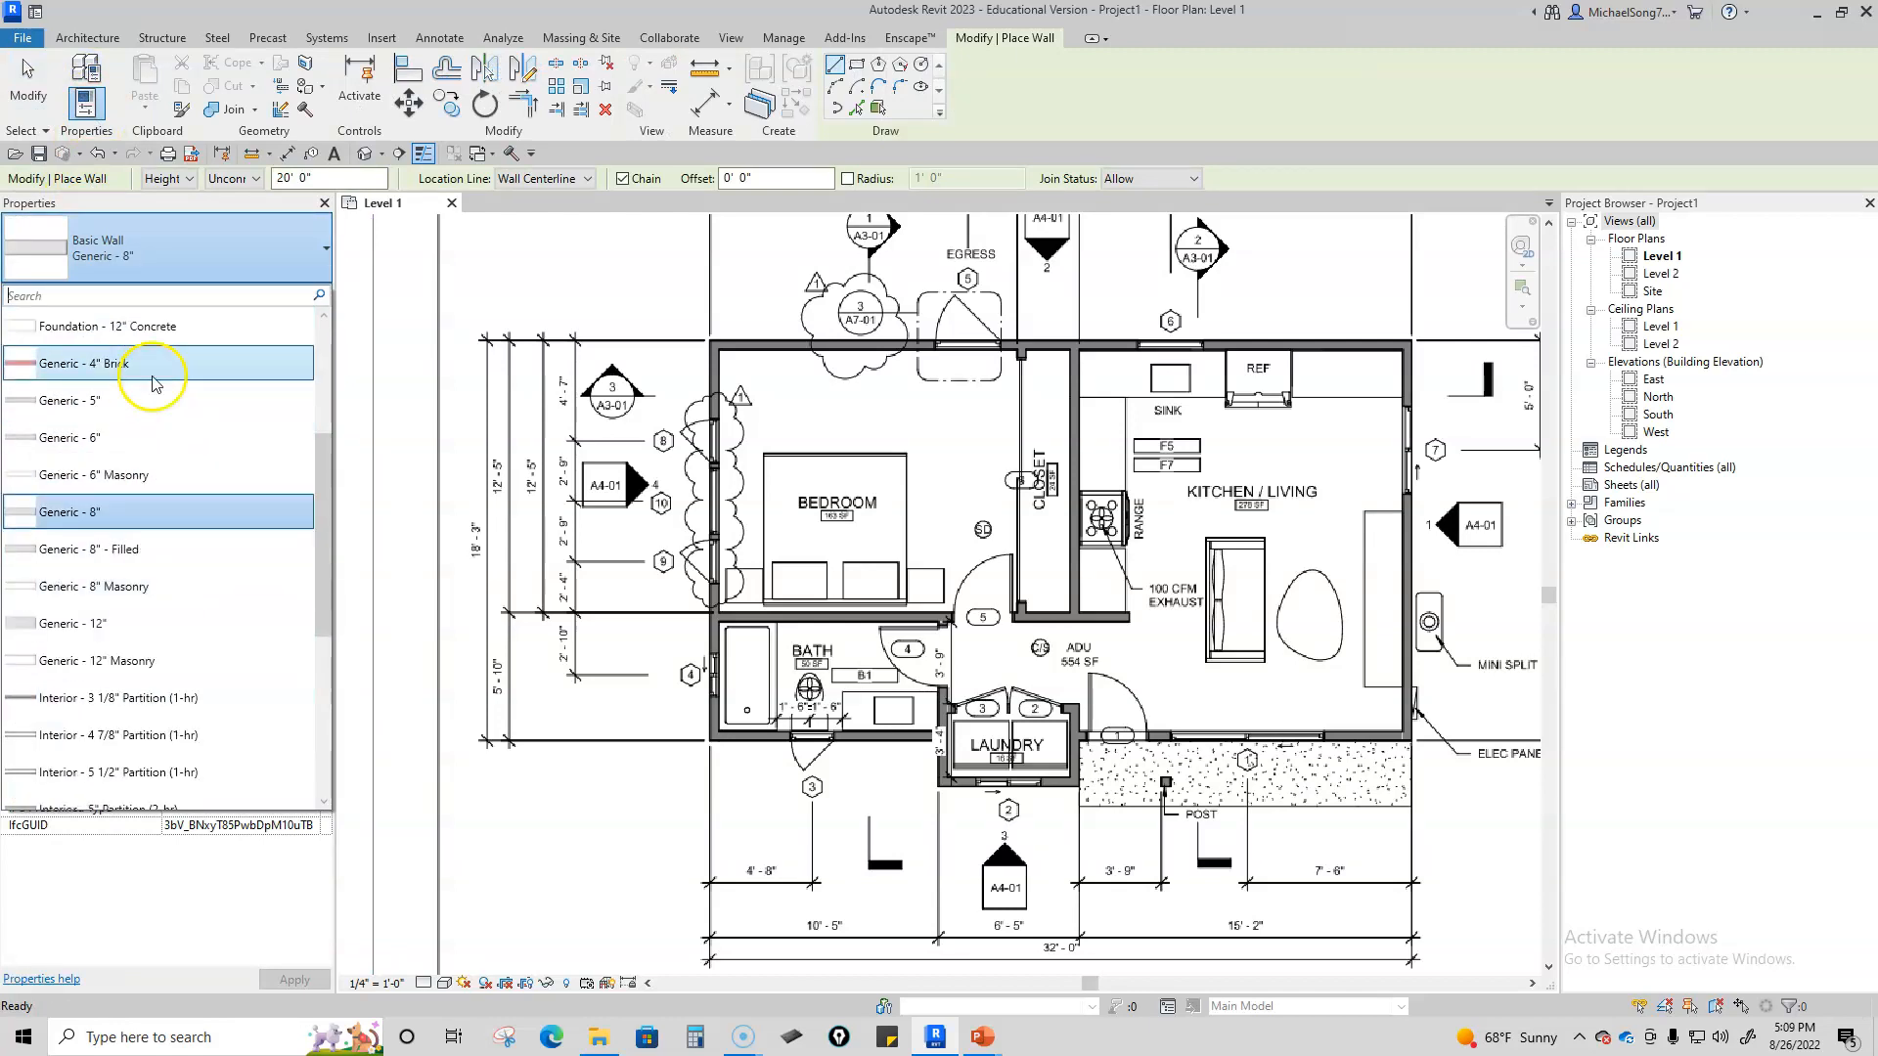
scroll(207, 384, "up", 2)
scroll(200, 431, "down", 2)
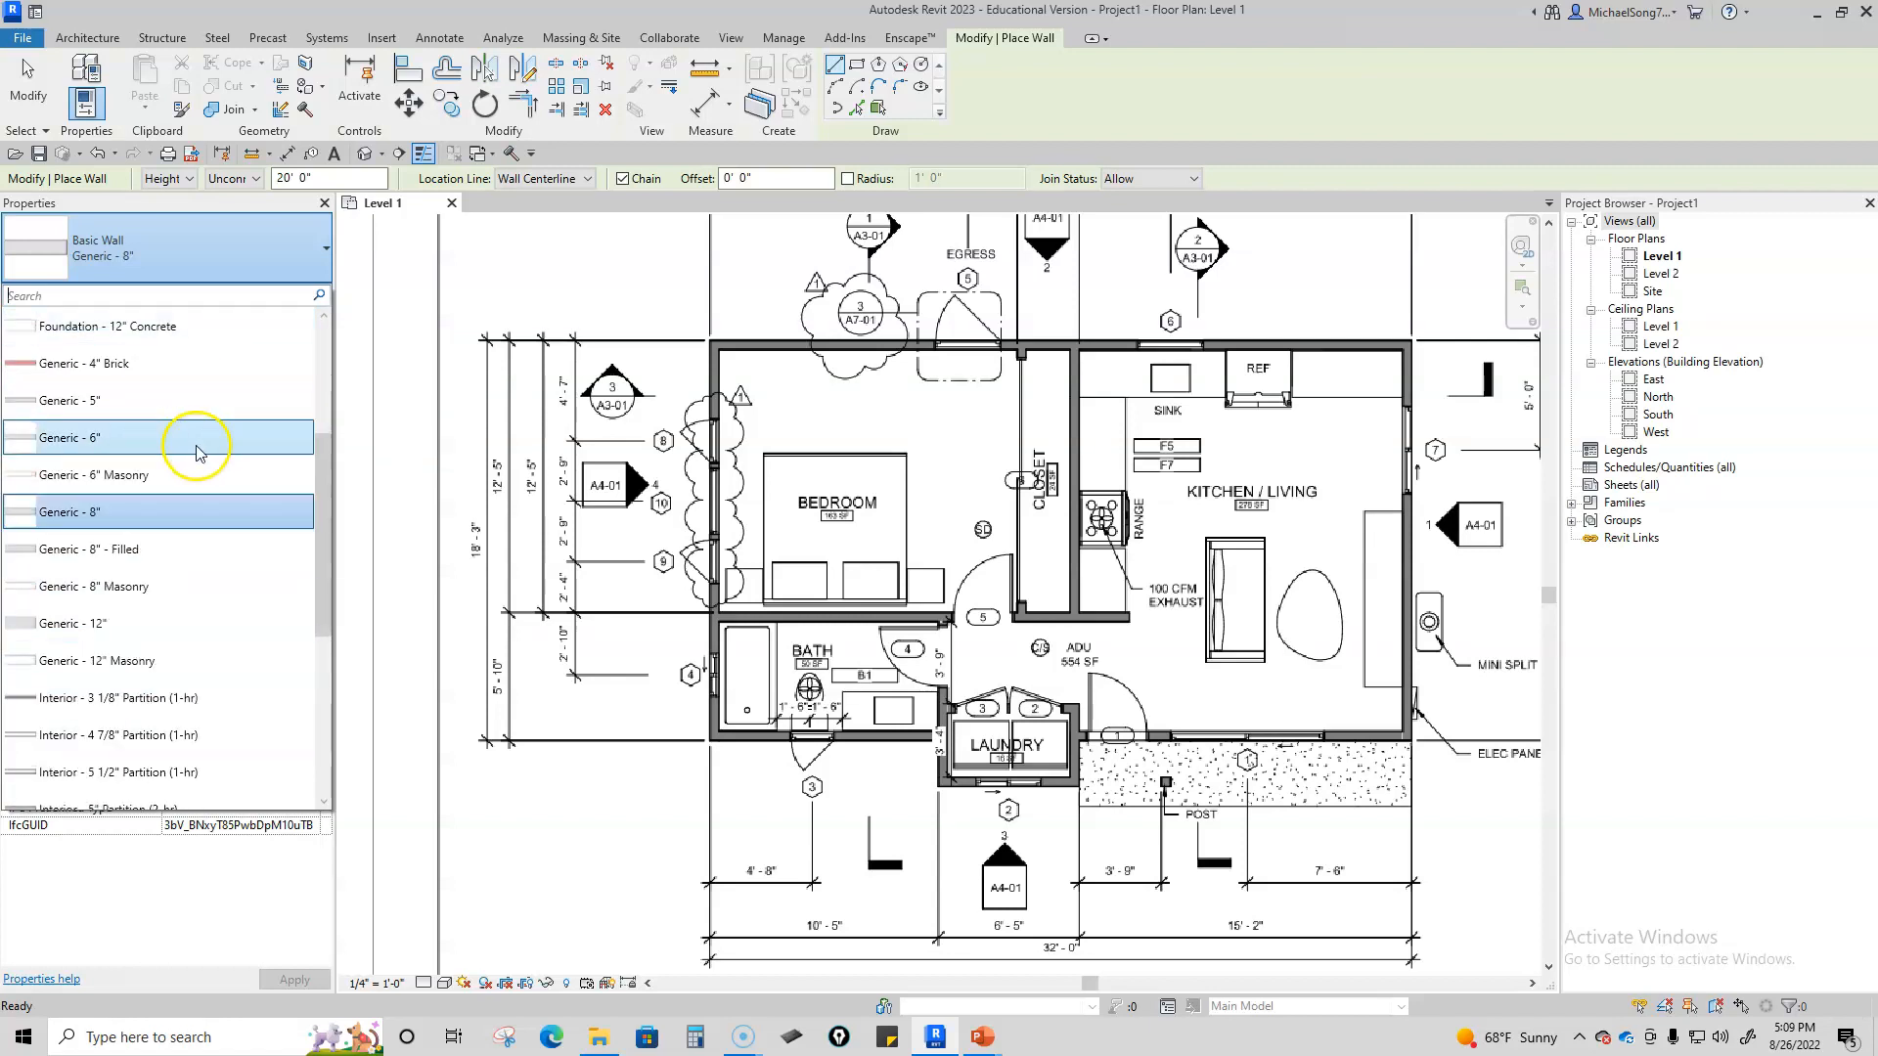
left_click(94, 407)
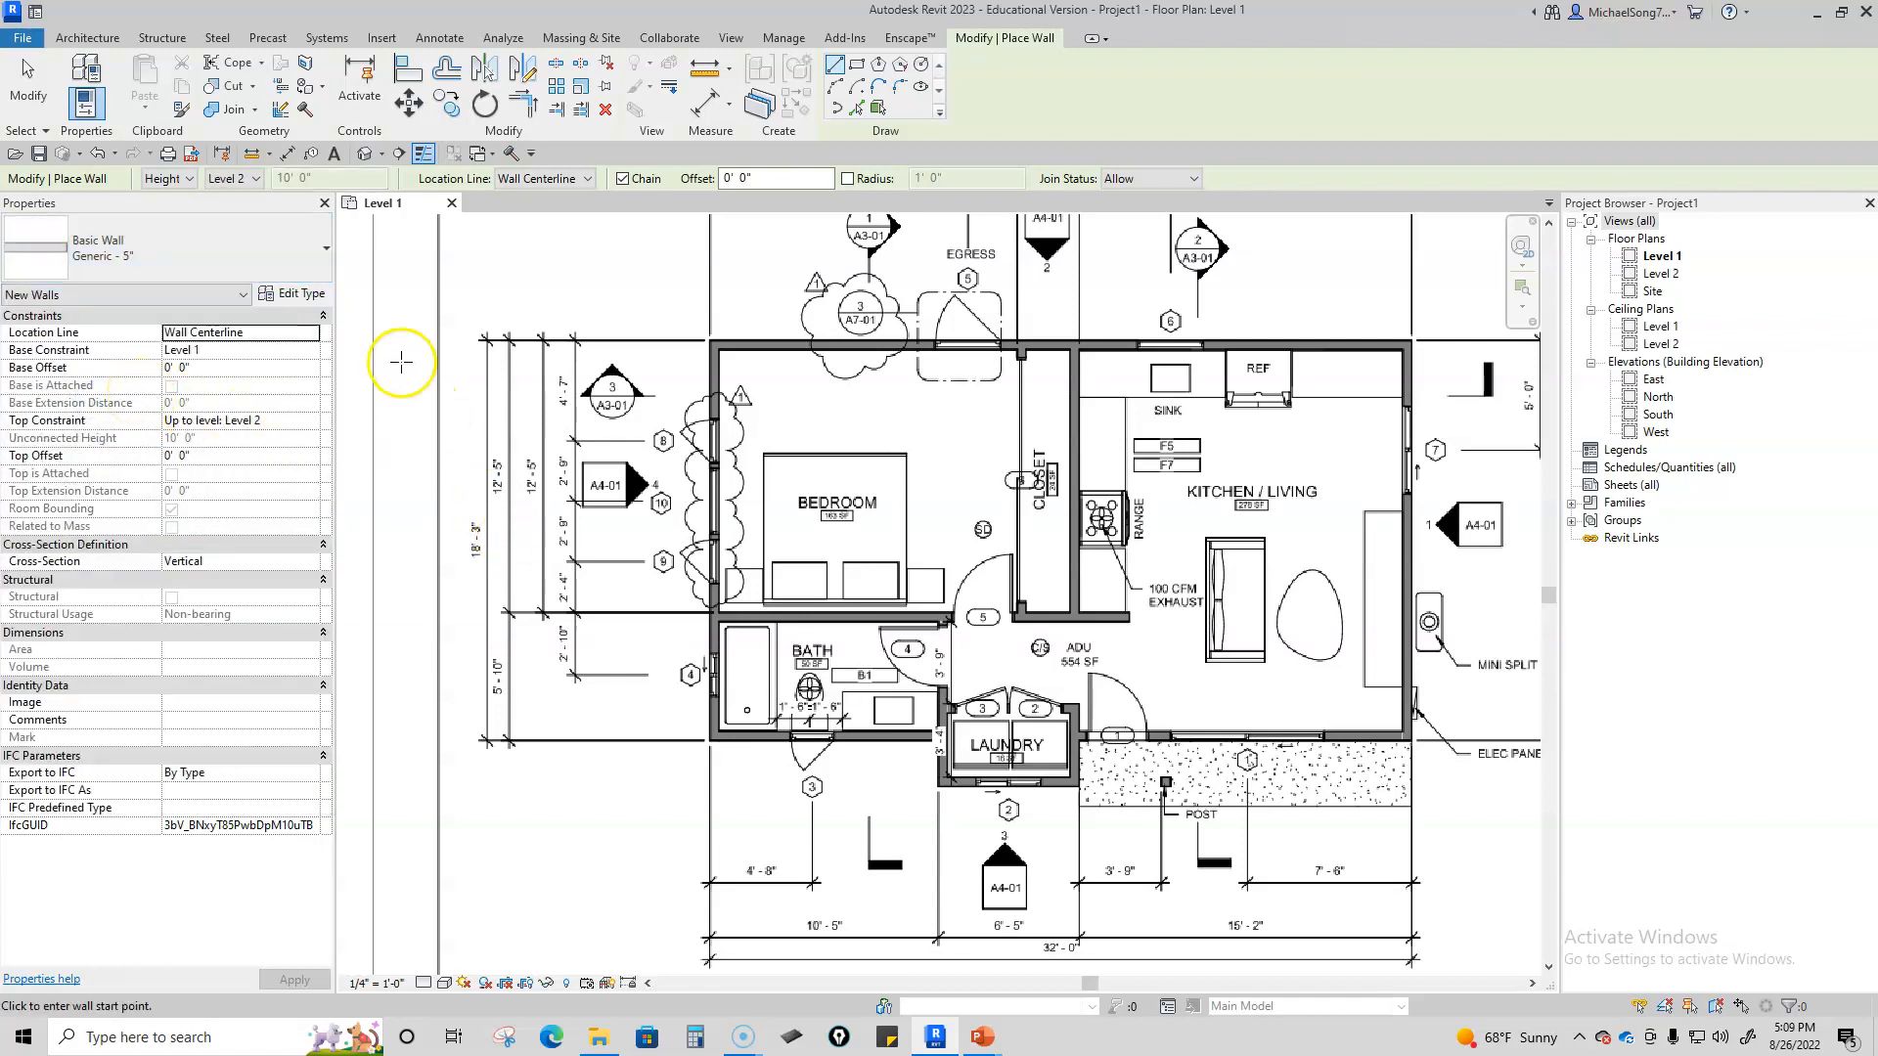
Step: Draw a chain of five trial walls west of the PDF sheet, the second about 6'-11" and the third about 6'-8" long
scroll(683, 775, "down", 5)
middle_click_drag(721, 779, 1167, 748)
left_click(758, 580)
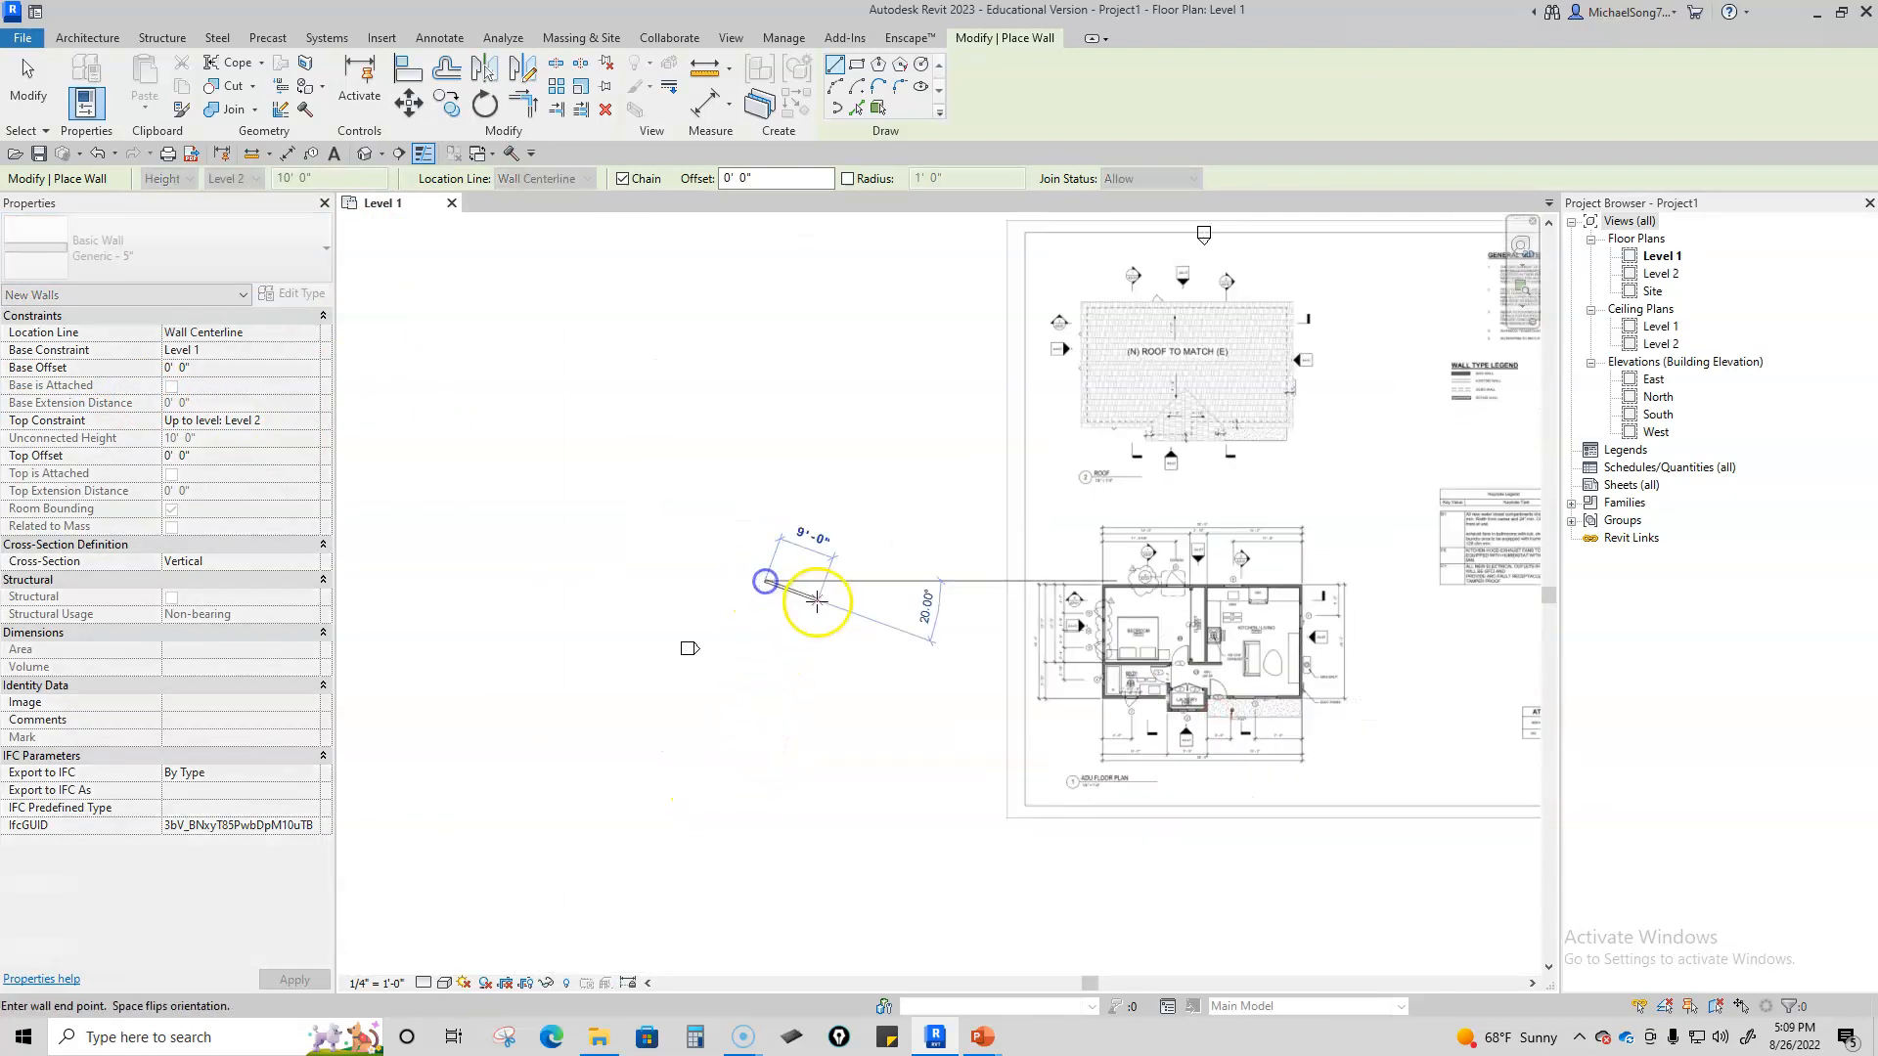
scroll(914, 577, "up", 5)
left_click(914, 566)
left_click(914, 768)
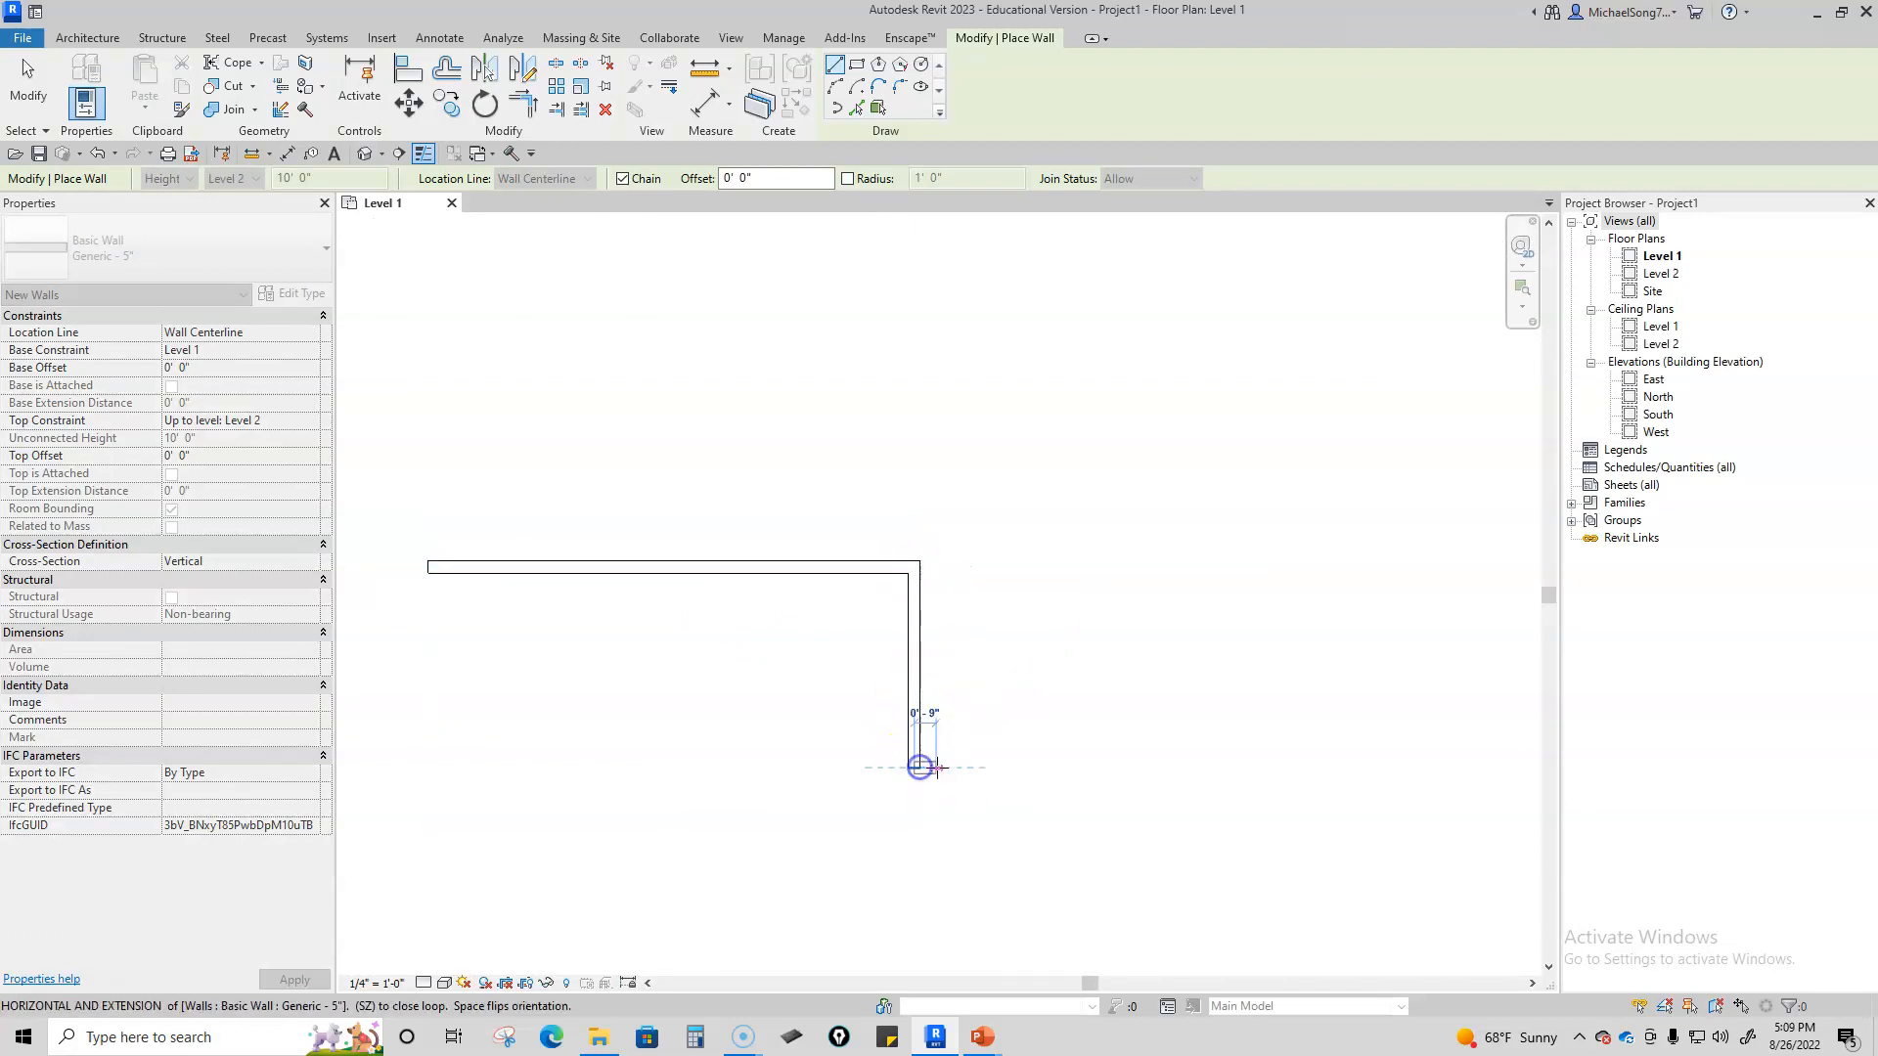
left_click(1107, 767)
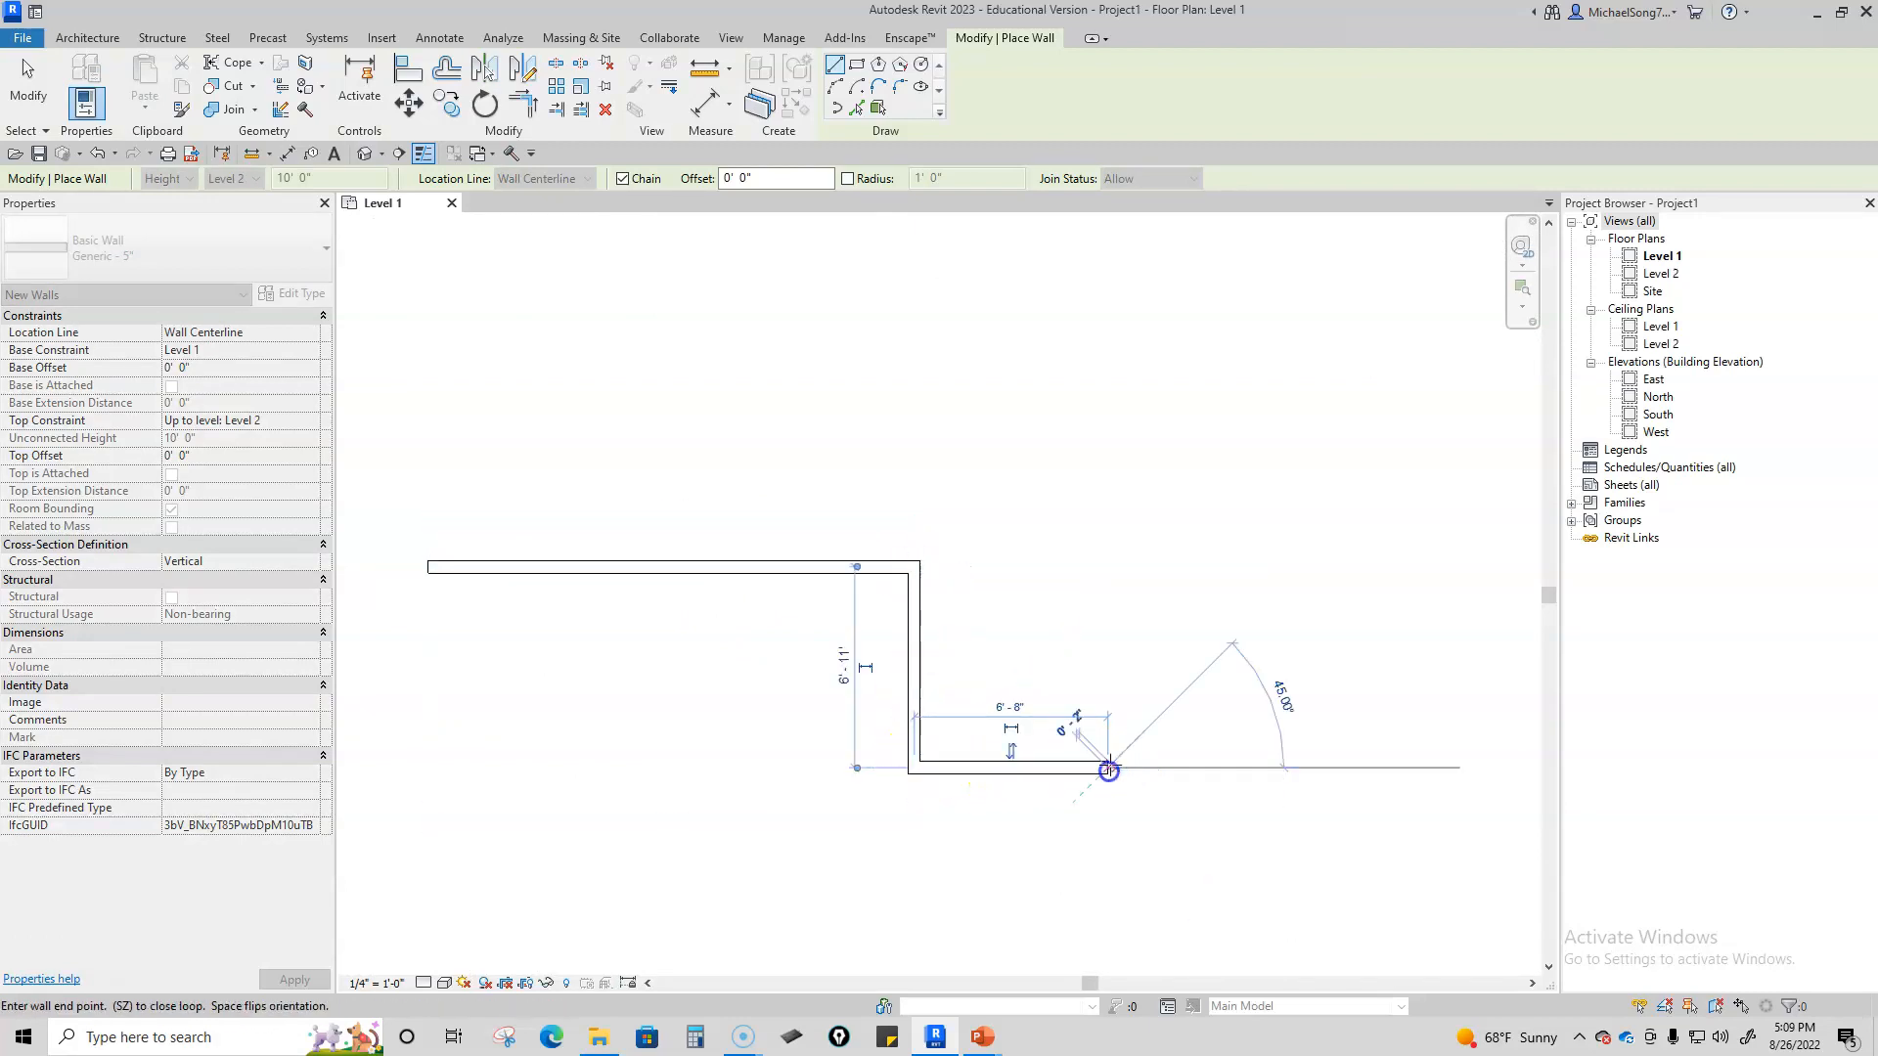
left_click(1107, 497)
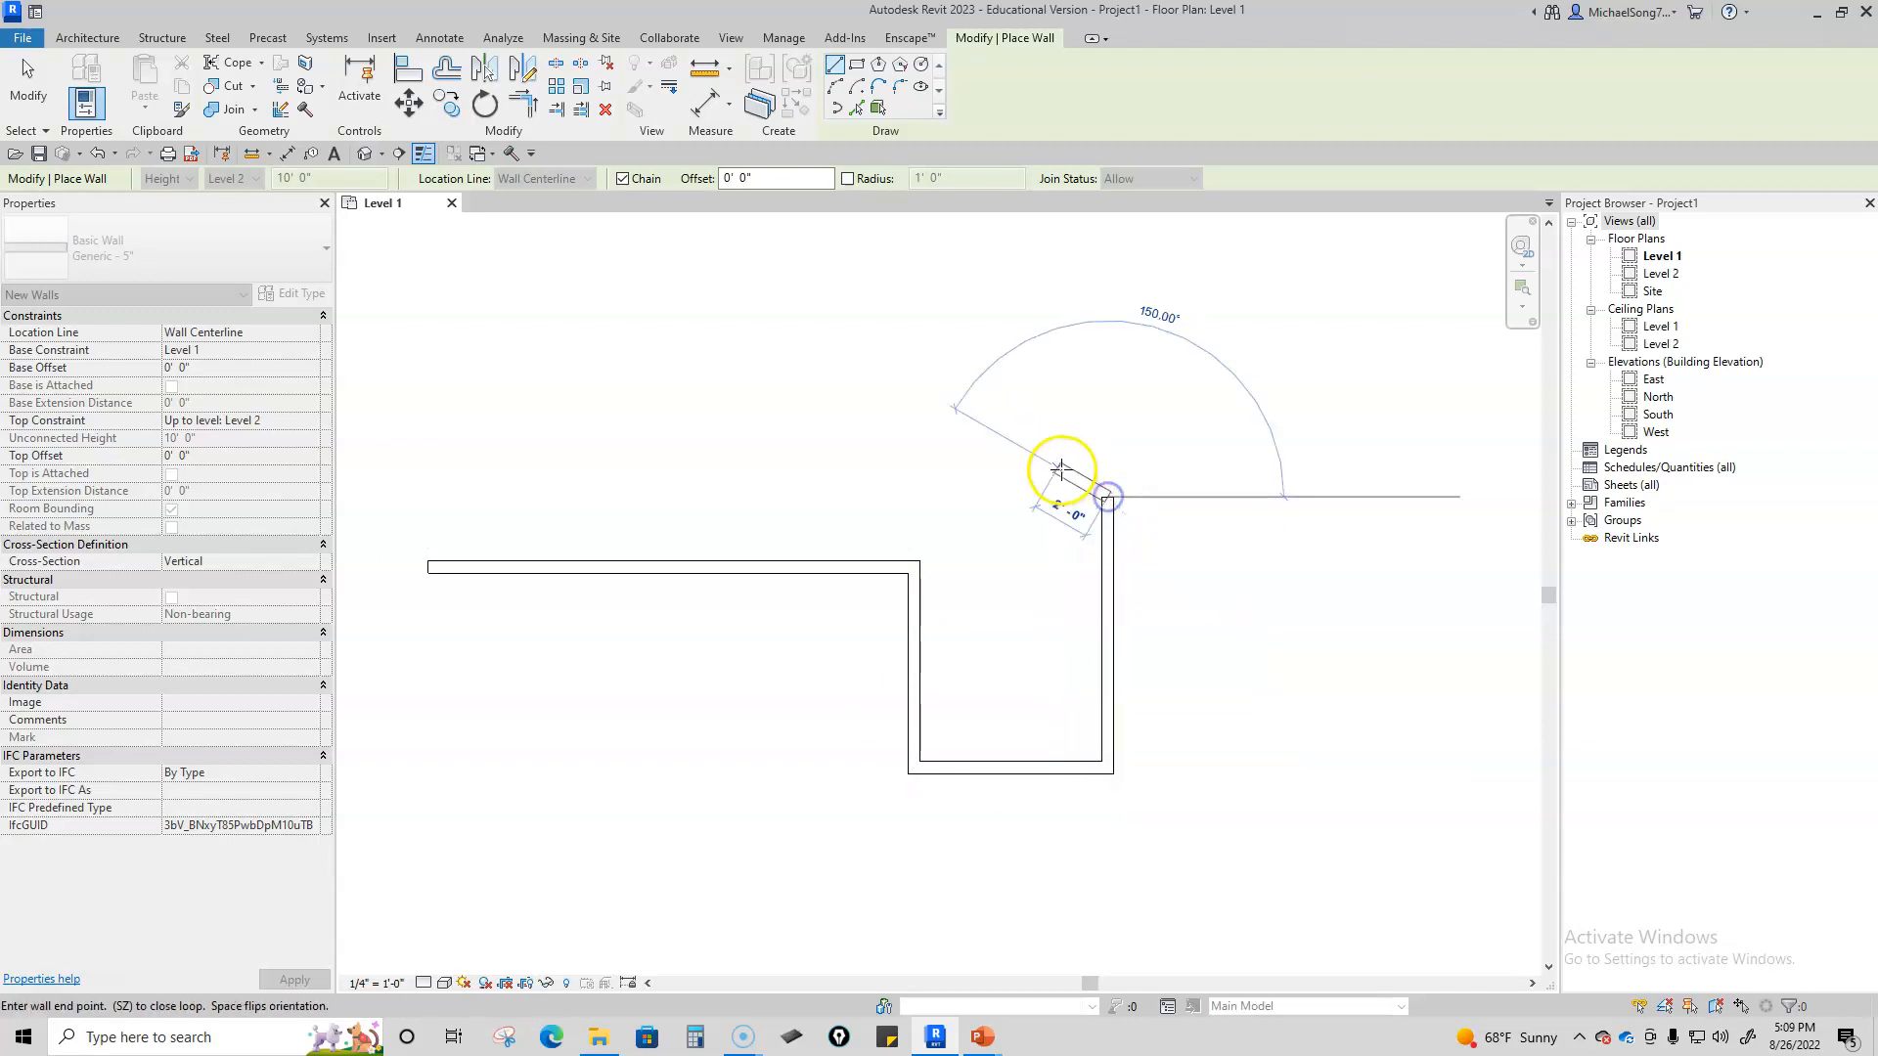
left_click(895, 499)
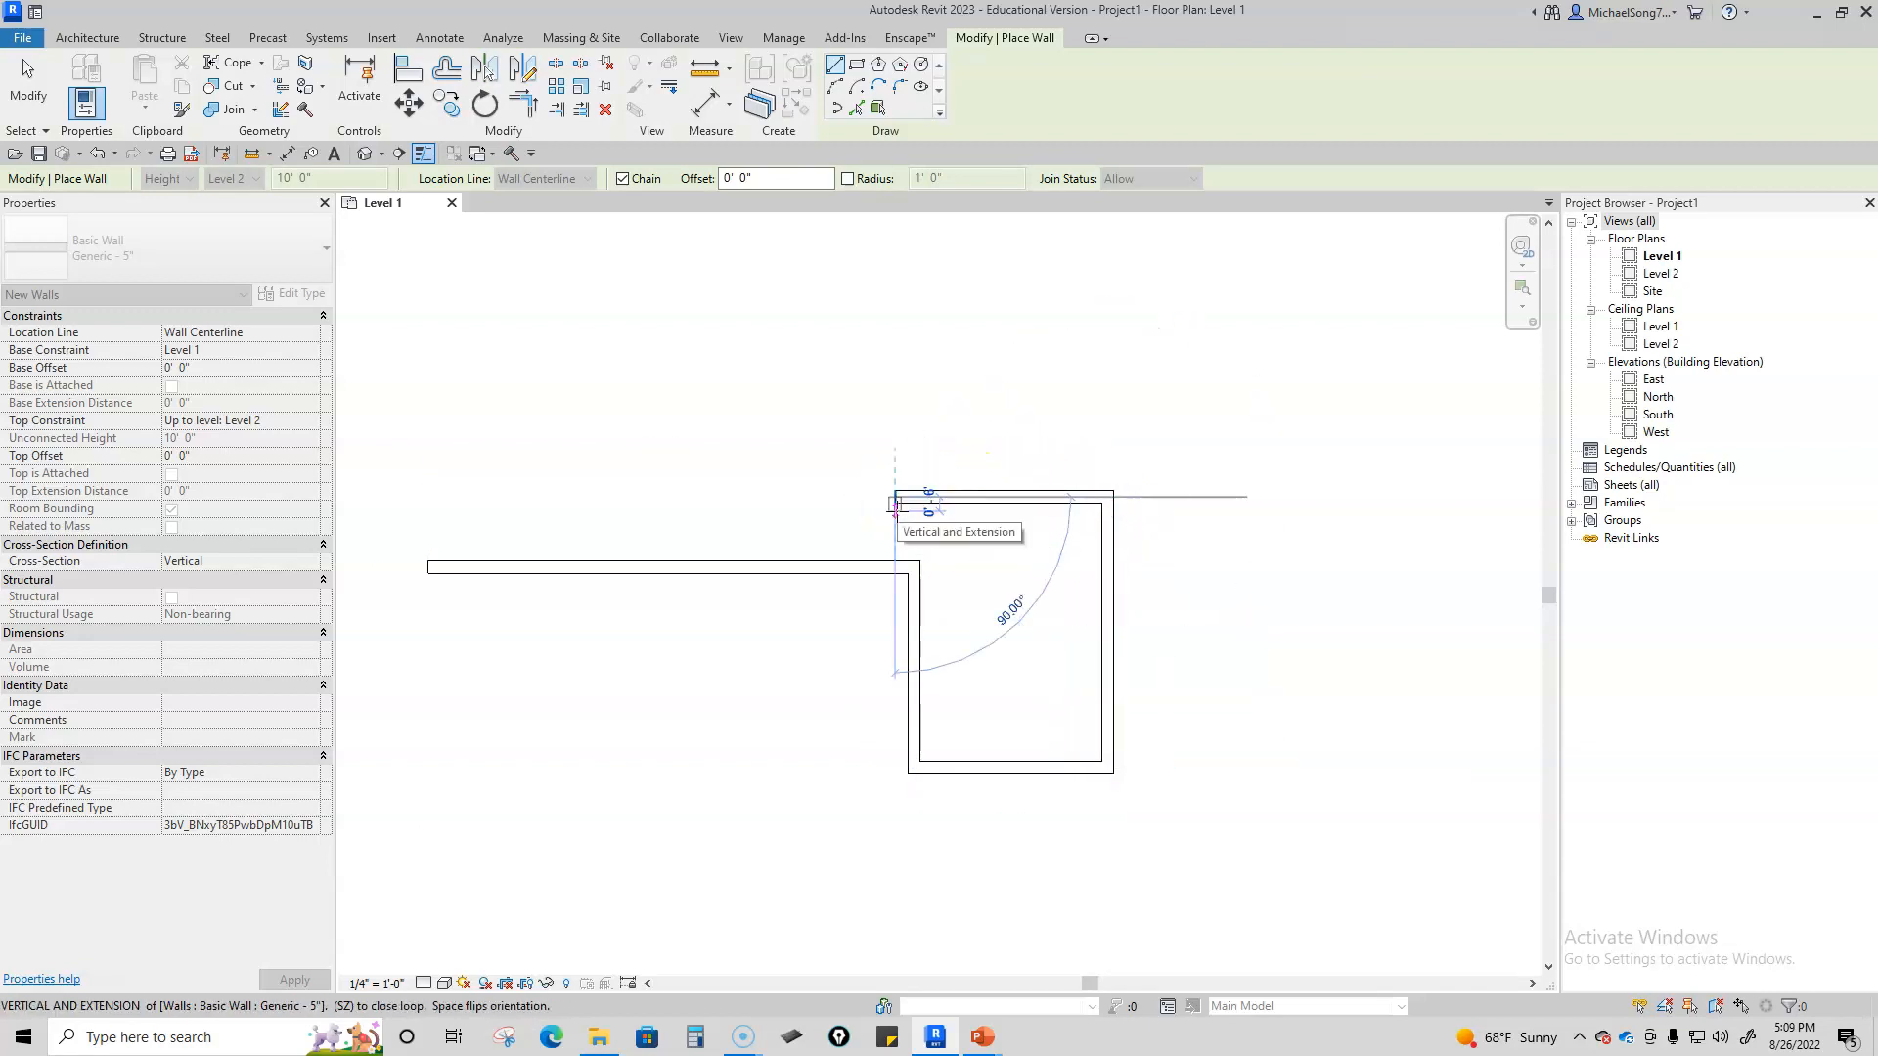
scroll(910, 518, "down", 4)
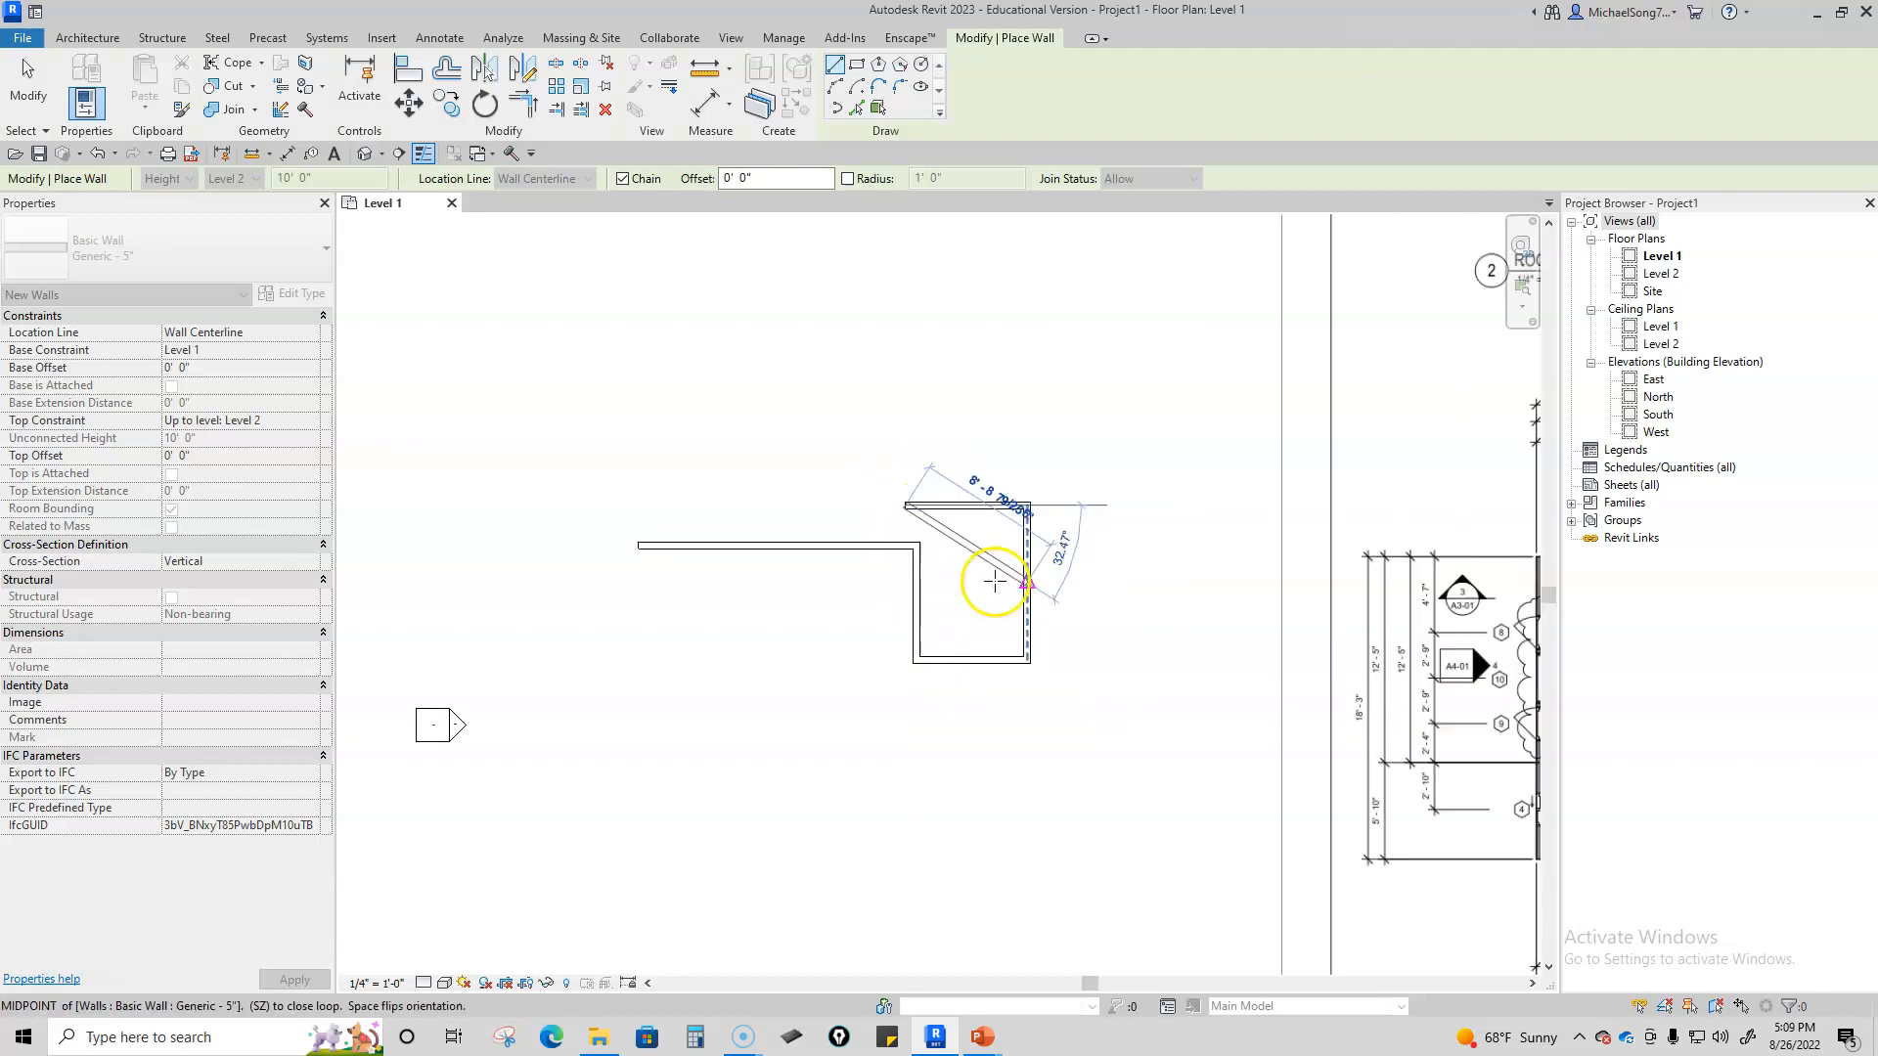
key("Escape")
Step: Delete all the trial walls west of the PDF sheet
middle_click_drag(1299, 704, 800, 655)
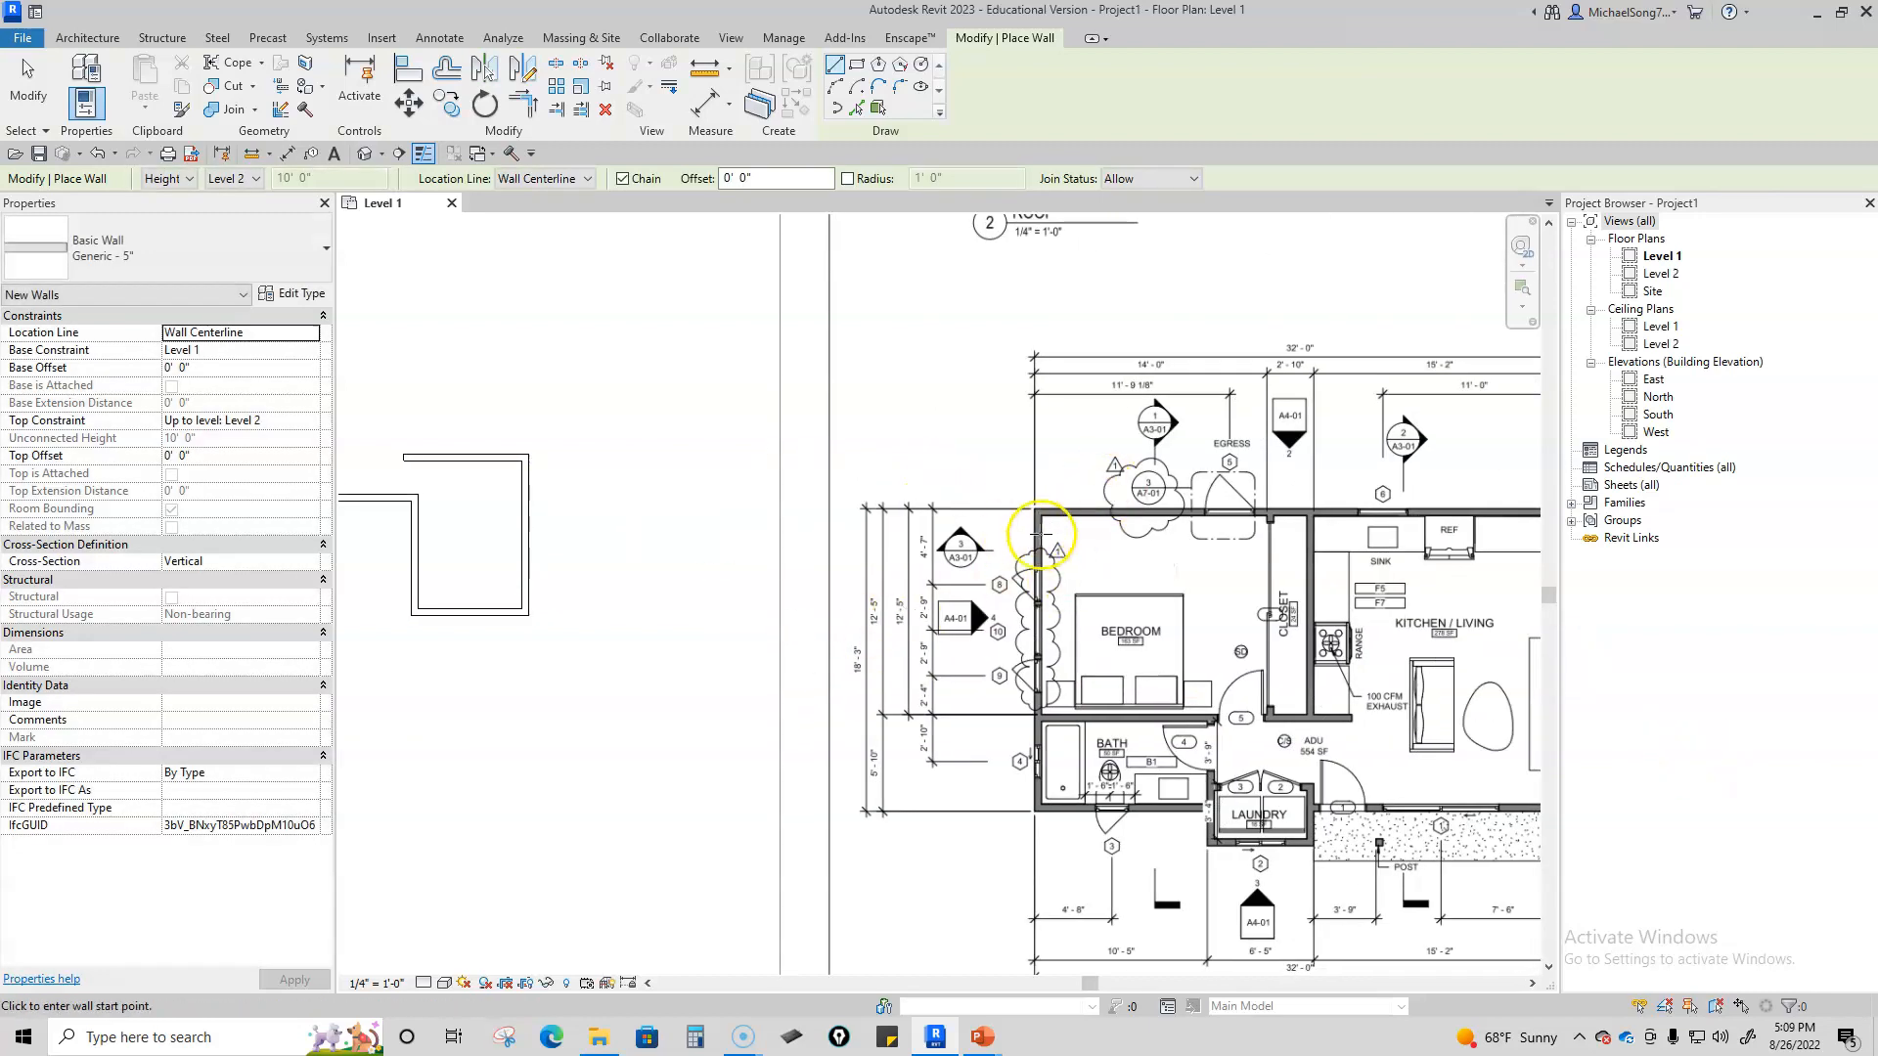
middle_click_drag(554, 538, 1013, 555)
key("Escape")
left_click_drag(572, 383, 1080, 680)
key("Delete")
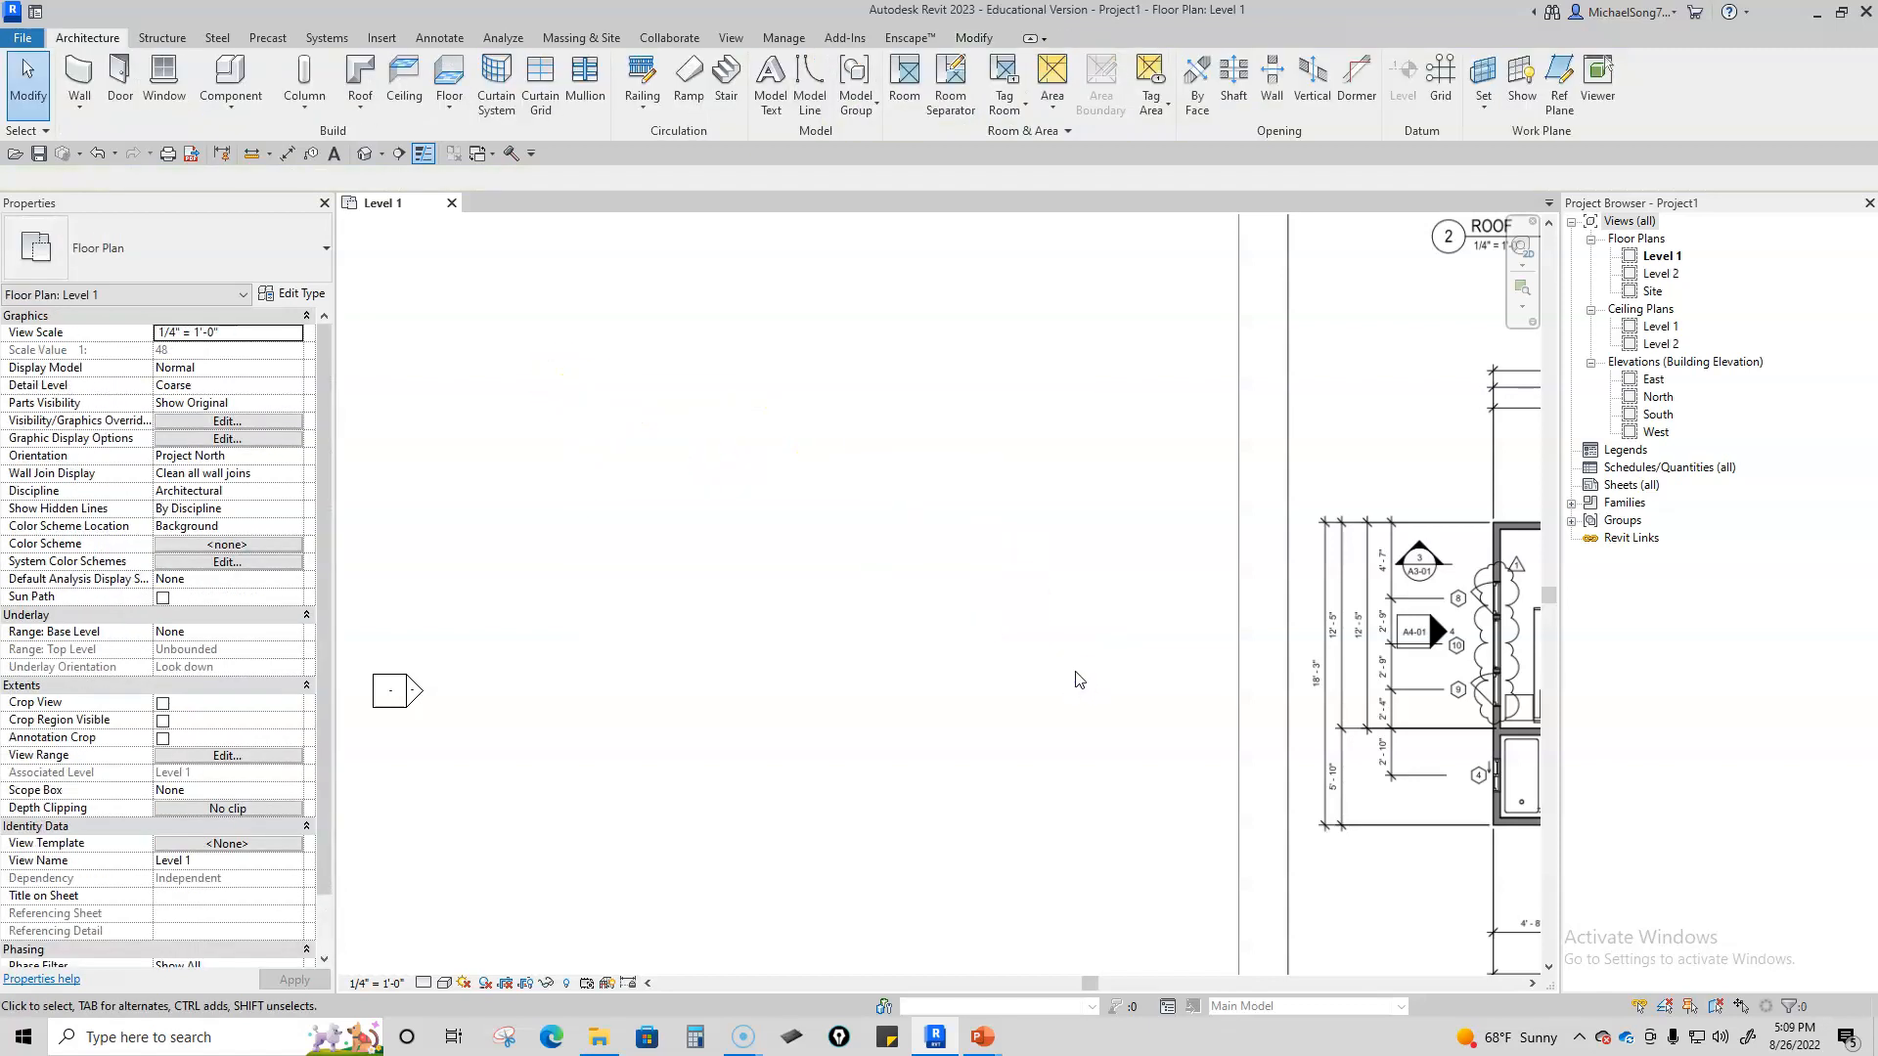
Step: Restart the Wall command with the location line set to Core Face: Exterior
left_click(80, 77)
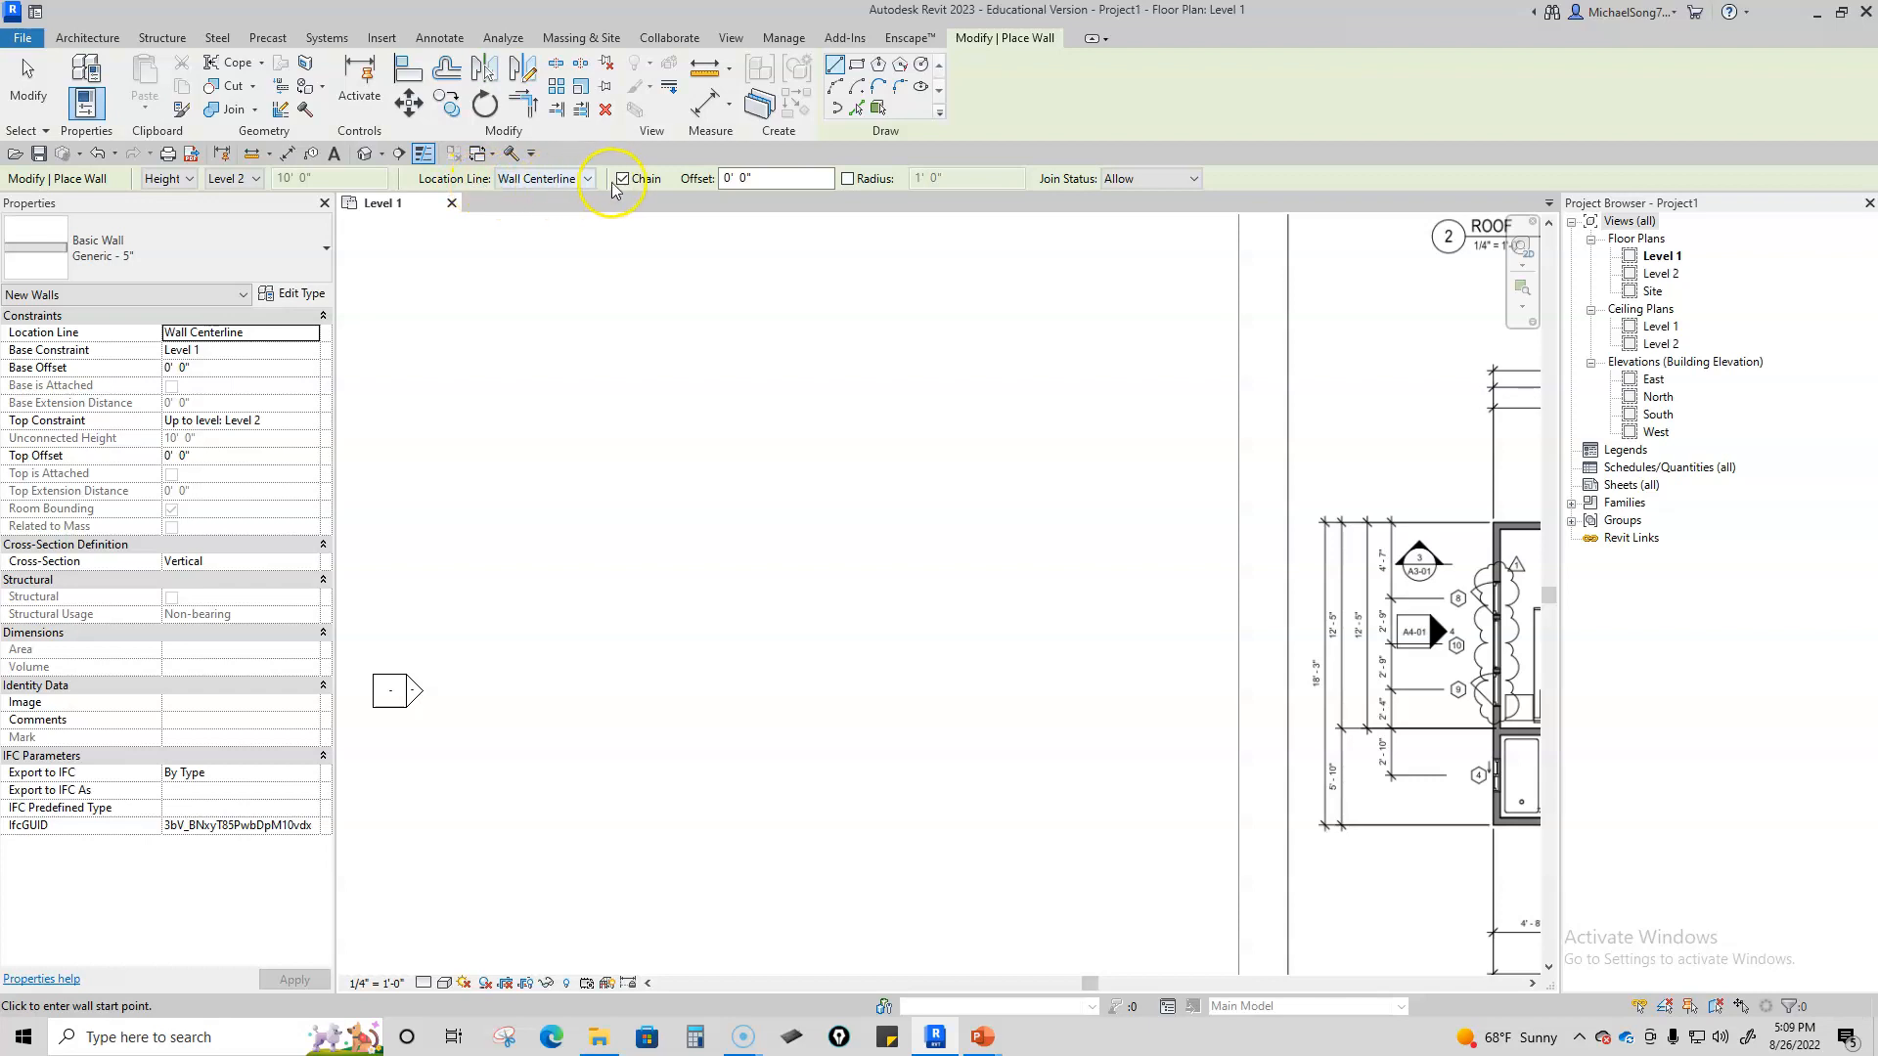
left_click(589, 180)
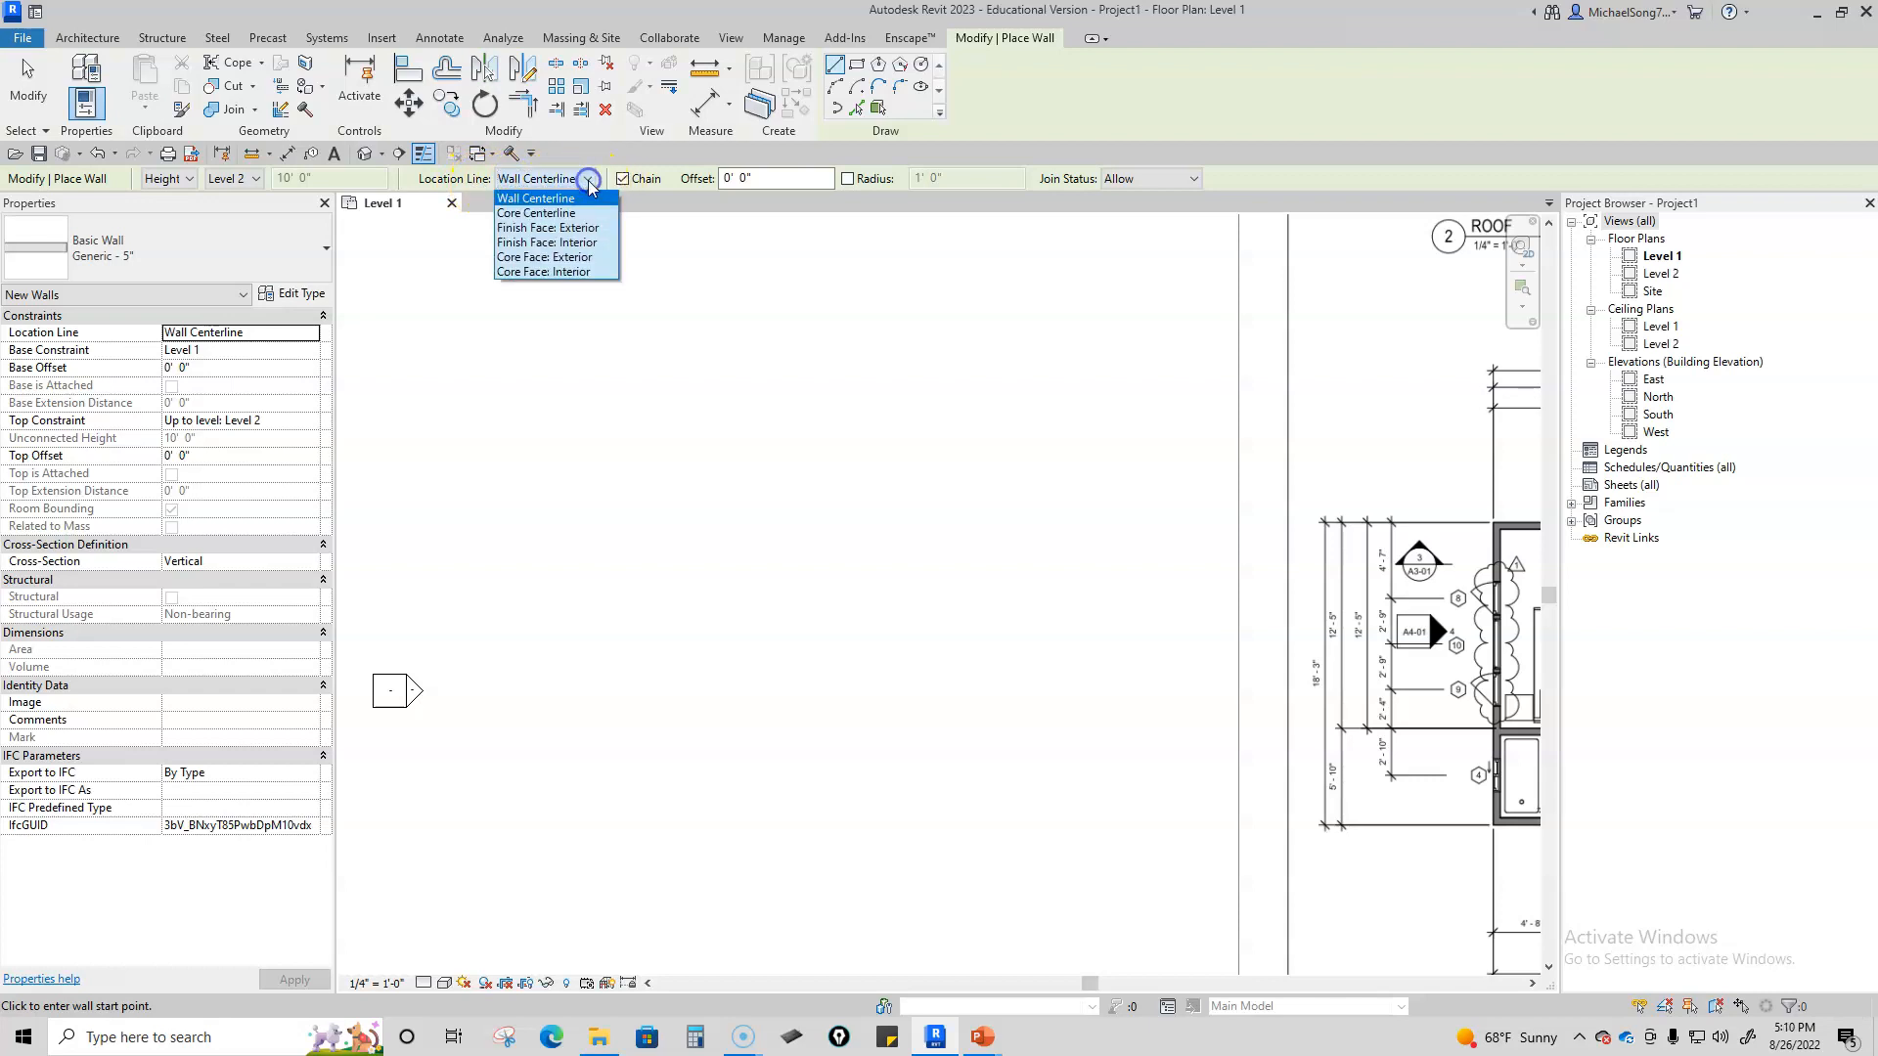
left_click(559, 258)
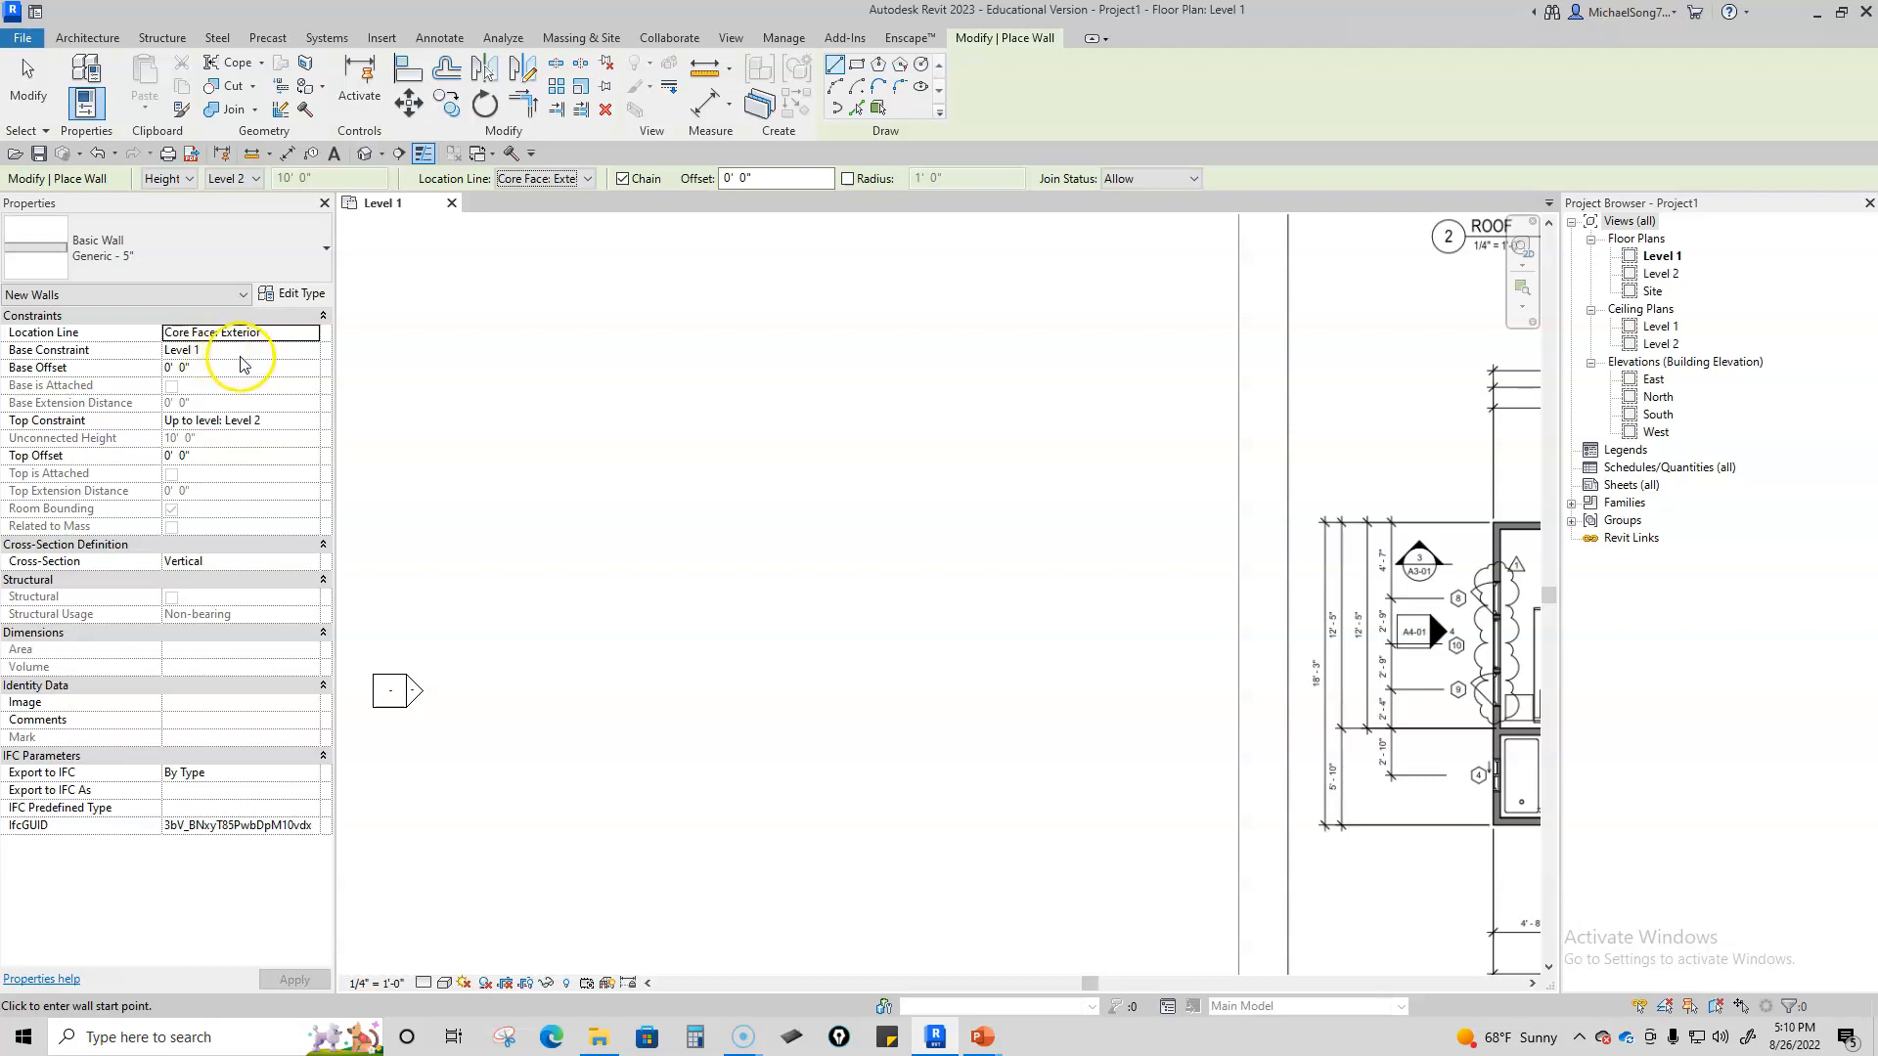
Step: Trace the ADU's west exterior wall from the bath's southwest corner to the bedroom's northwest corner, about 18'-3" long
scroll(605, 511, "down", 2)
middle_click_drag(762, 596, 612, 558)
scroll(1008, 544, "up", 2)
scroll(861, 724, "up", 4)
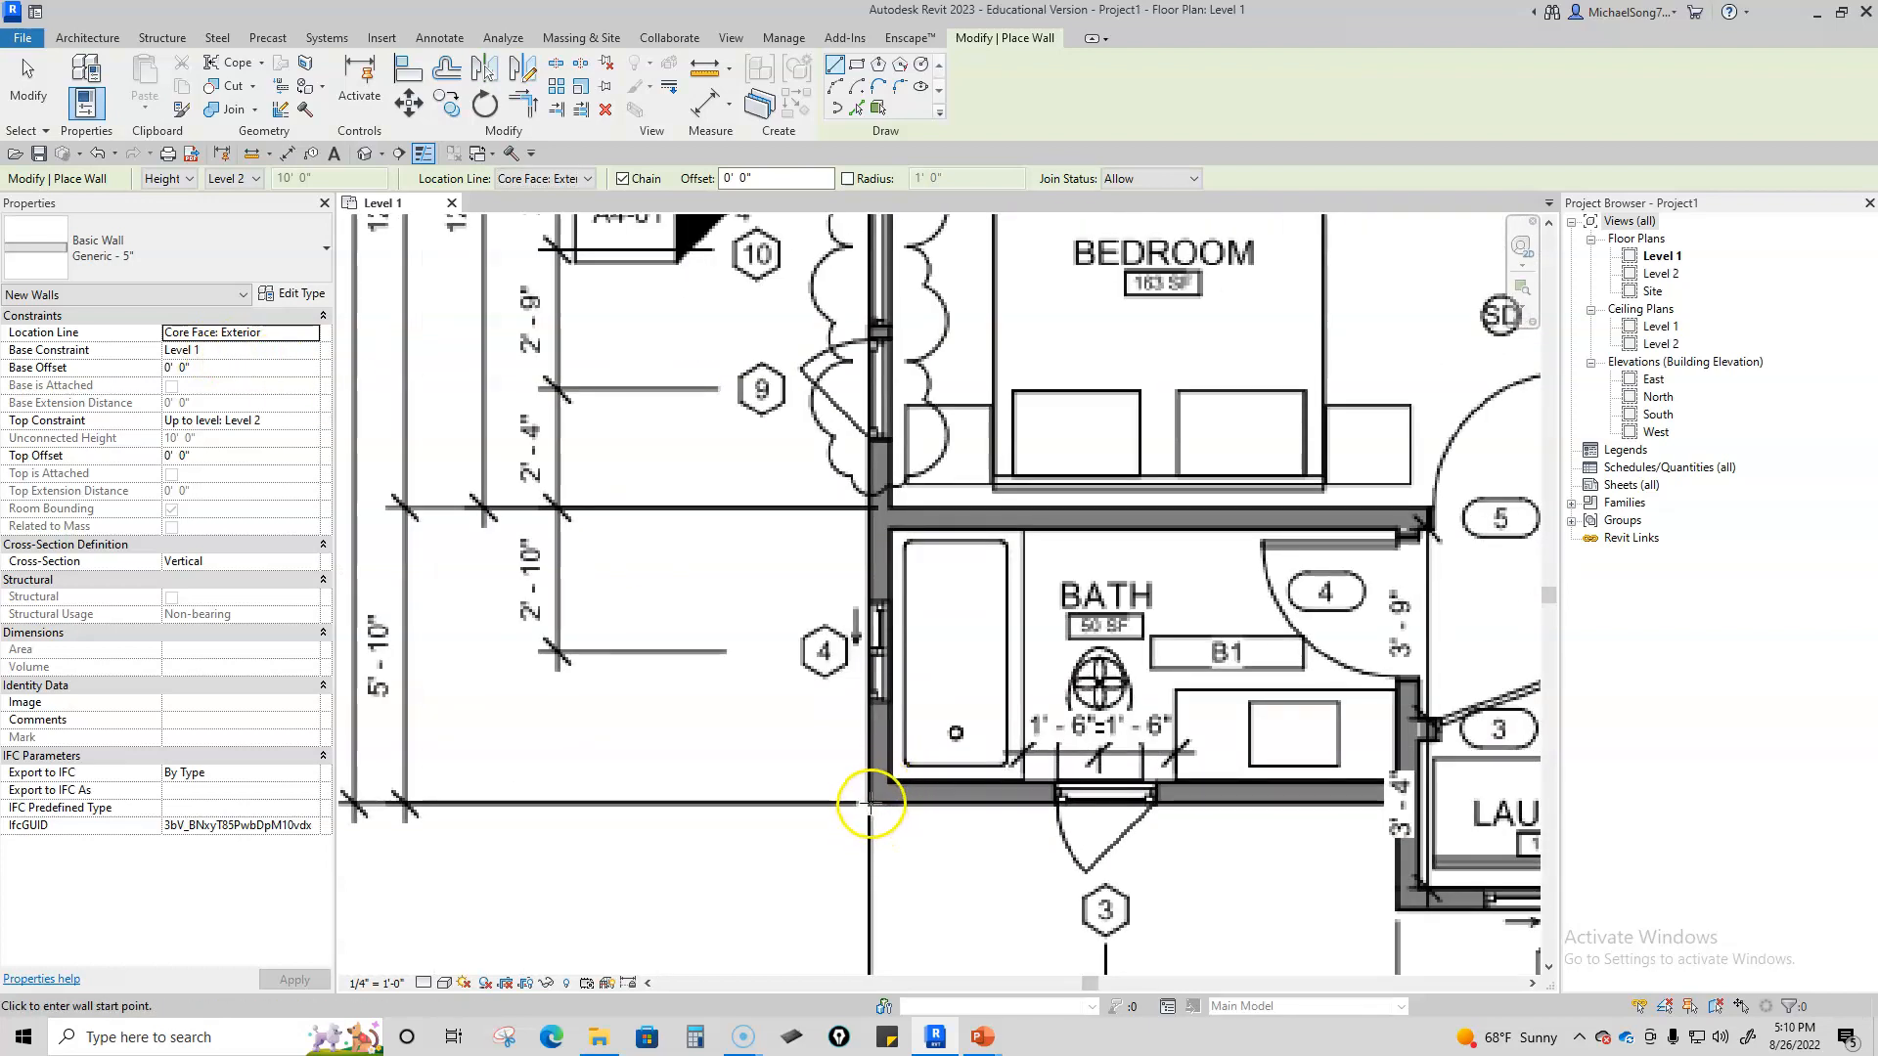
left_click(870, 804)
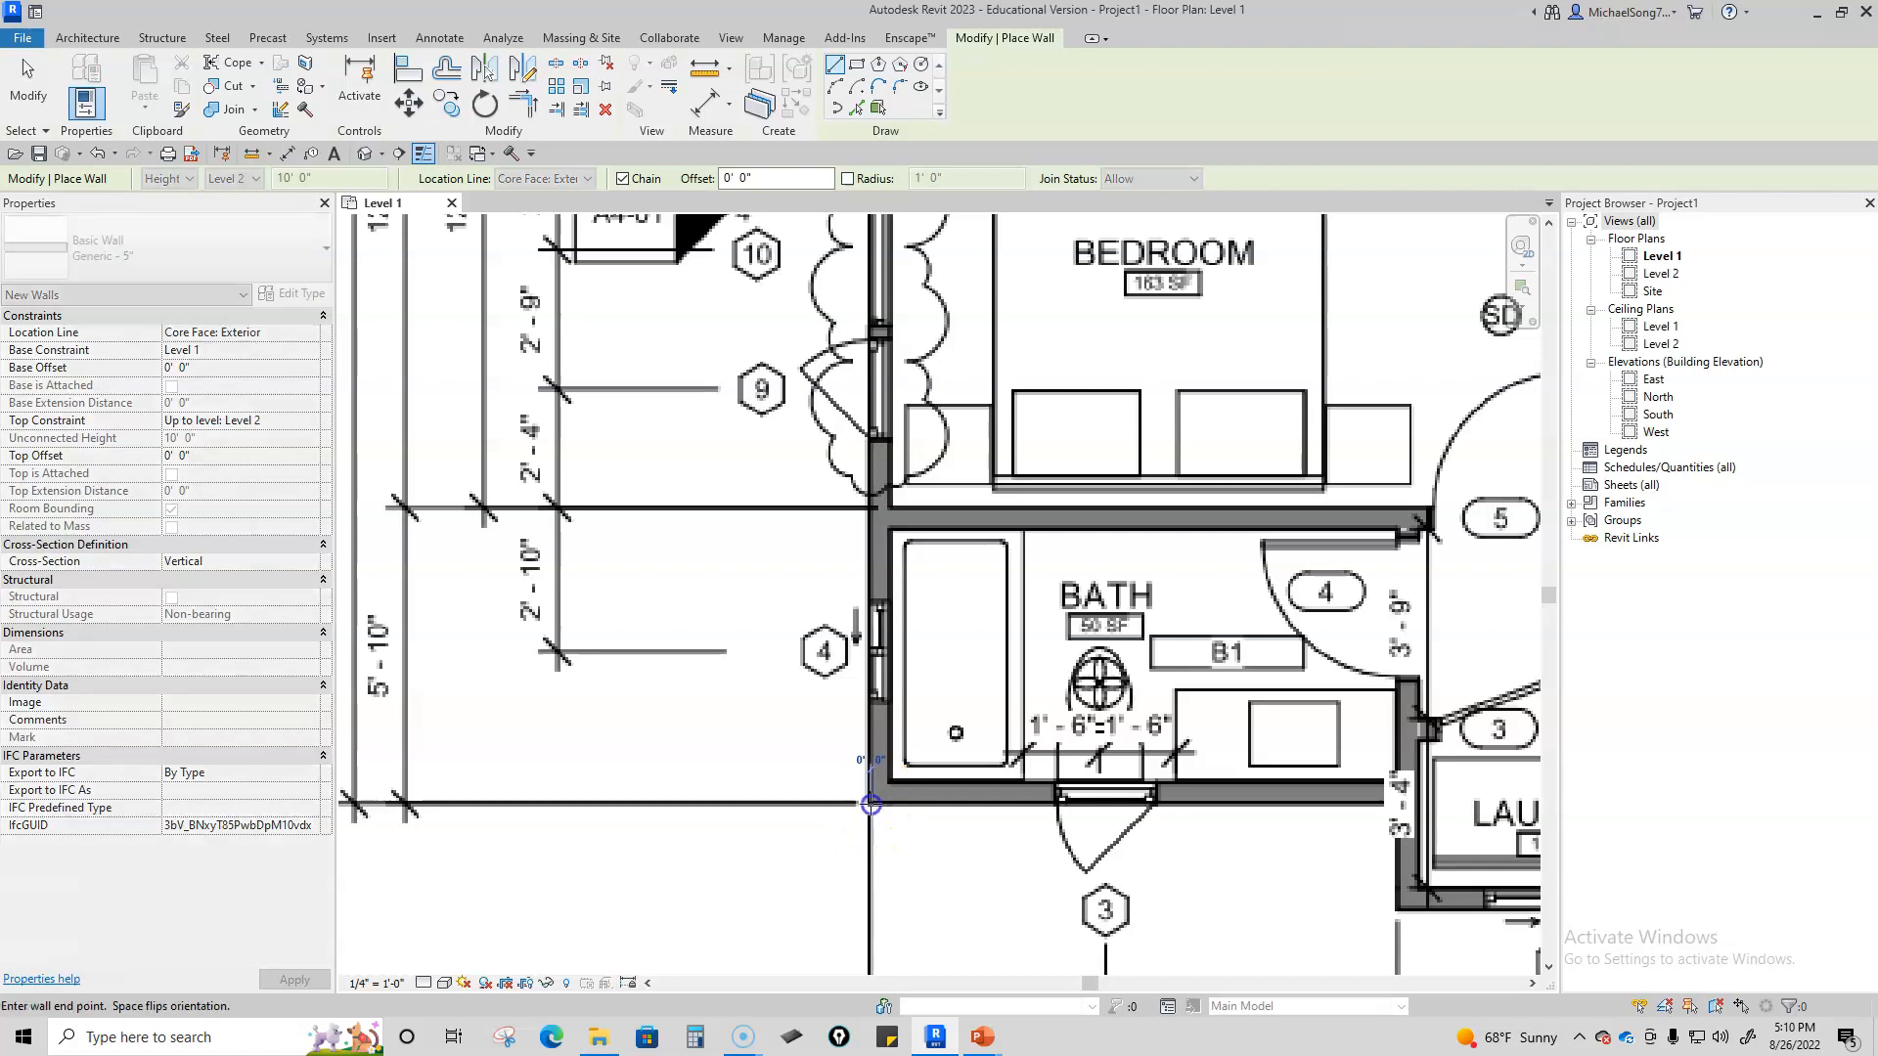
scroll(869, 553, "down", 1)
scroll(870, 547, "down", 1)
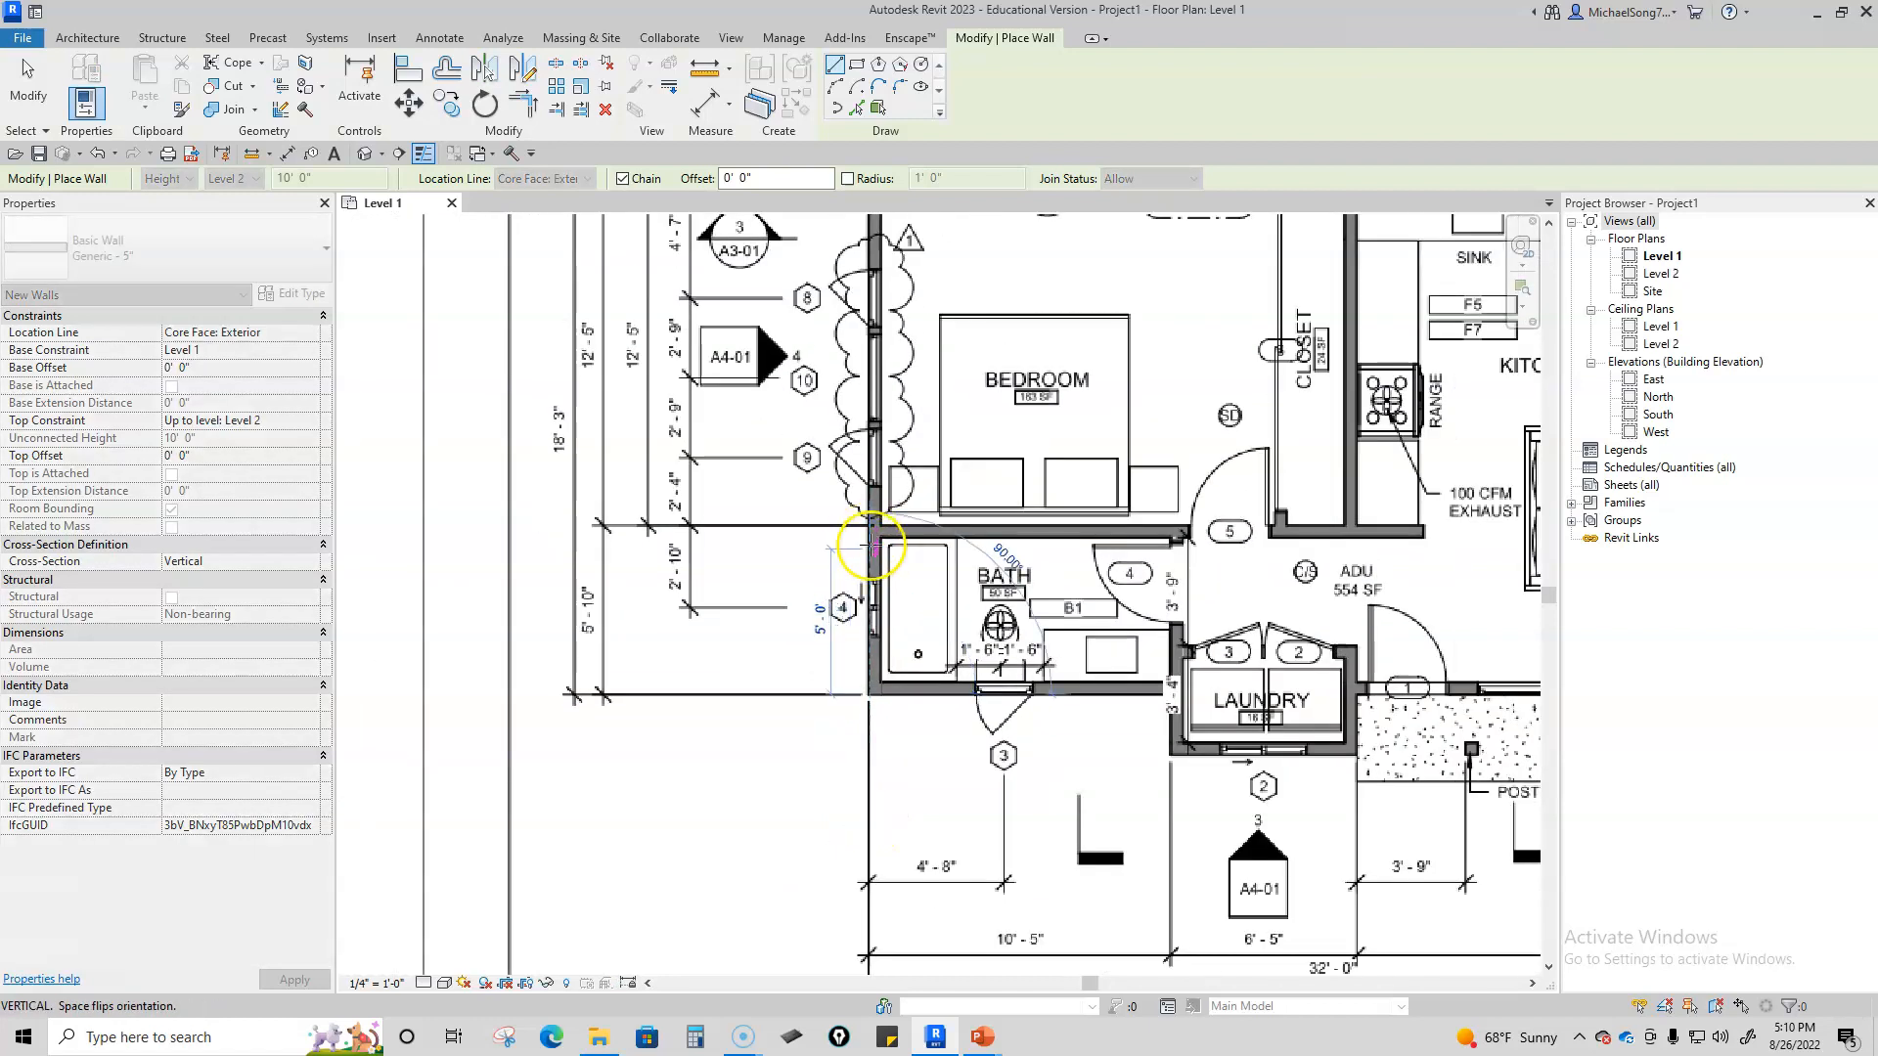
middle_click_drag(870, 548, 841, 771)
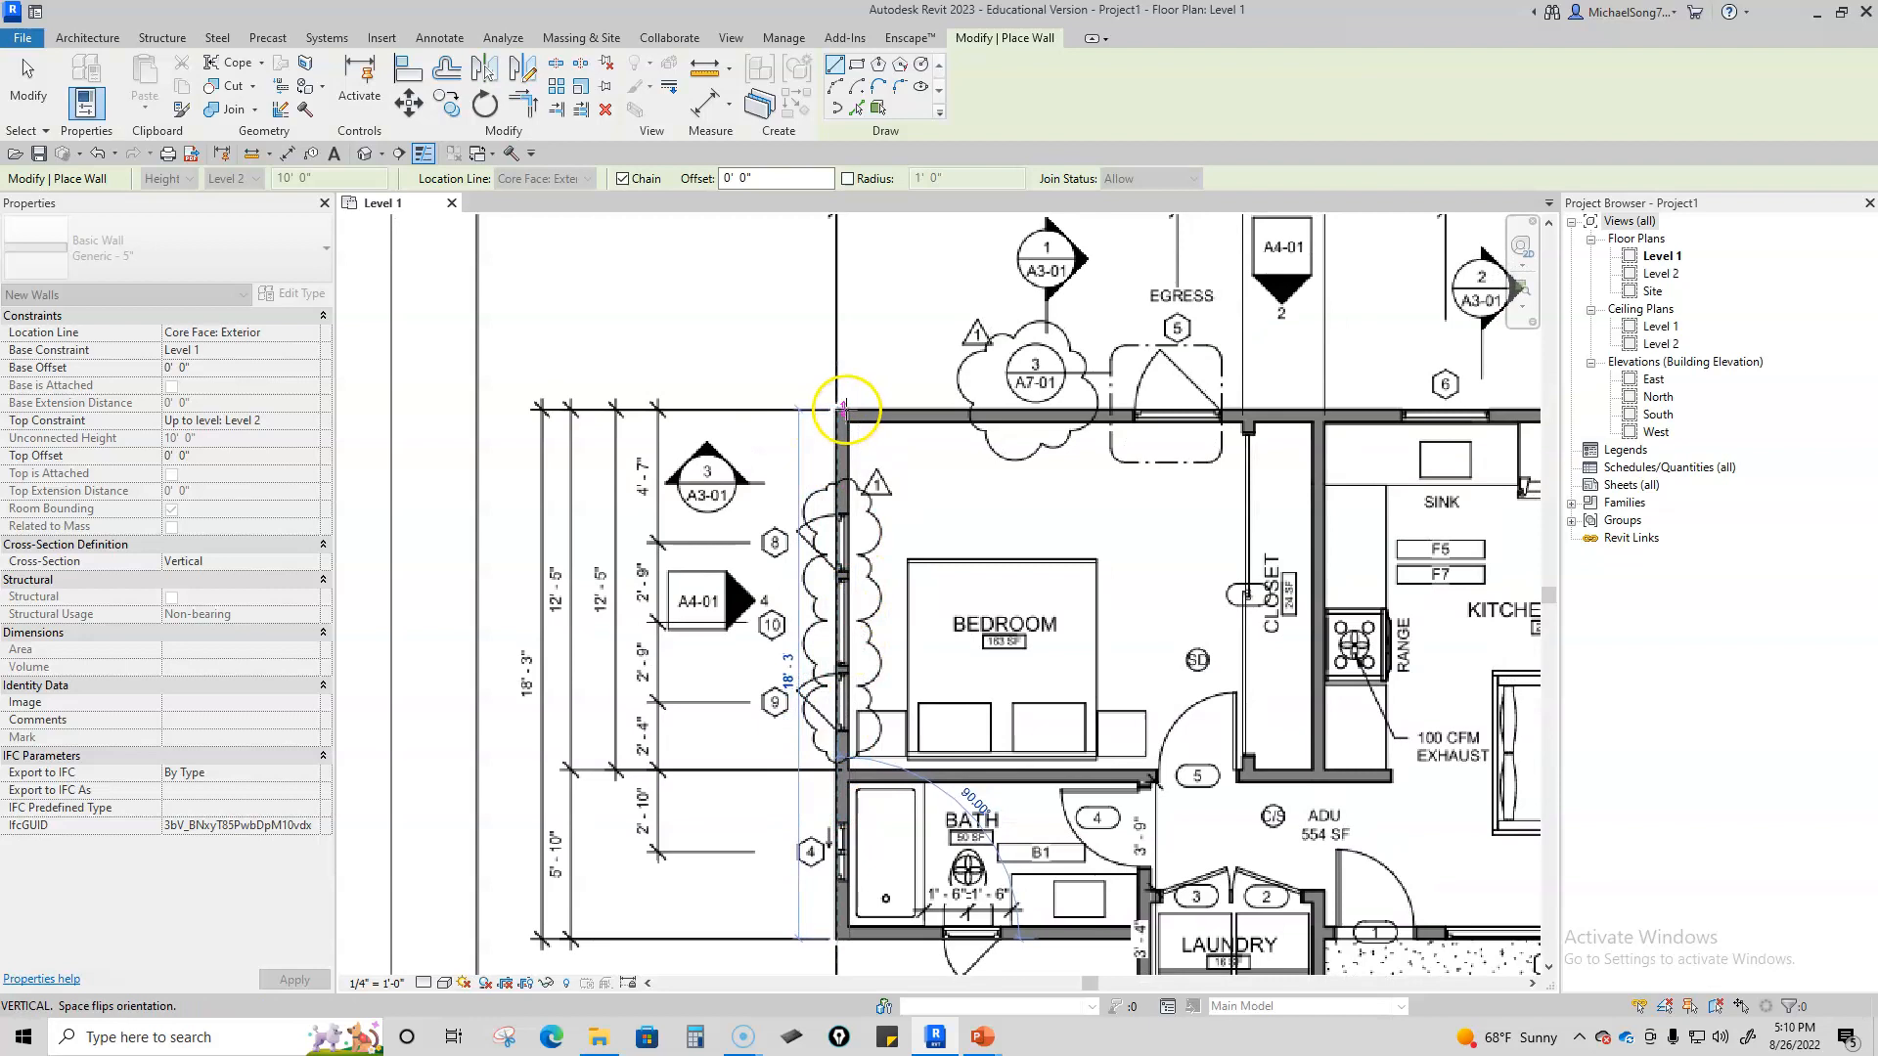
left_click(842, 409)
Step: Continue the wall chain along the north, east and south exterior faces, closing the rectangle at the bath's southwest corner
scroll(841, 421, "down", 2)
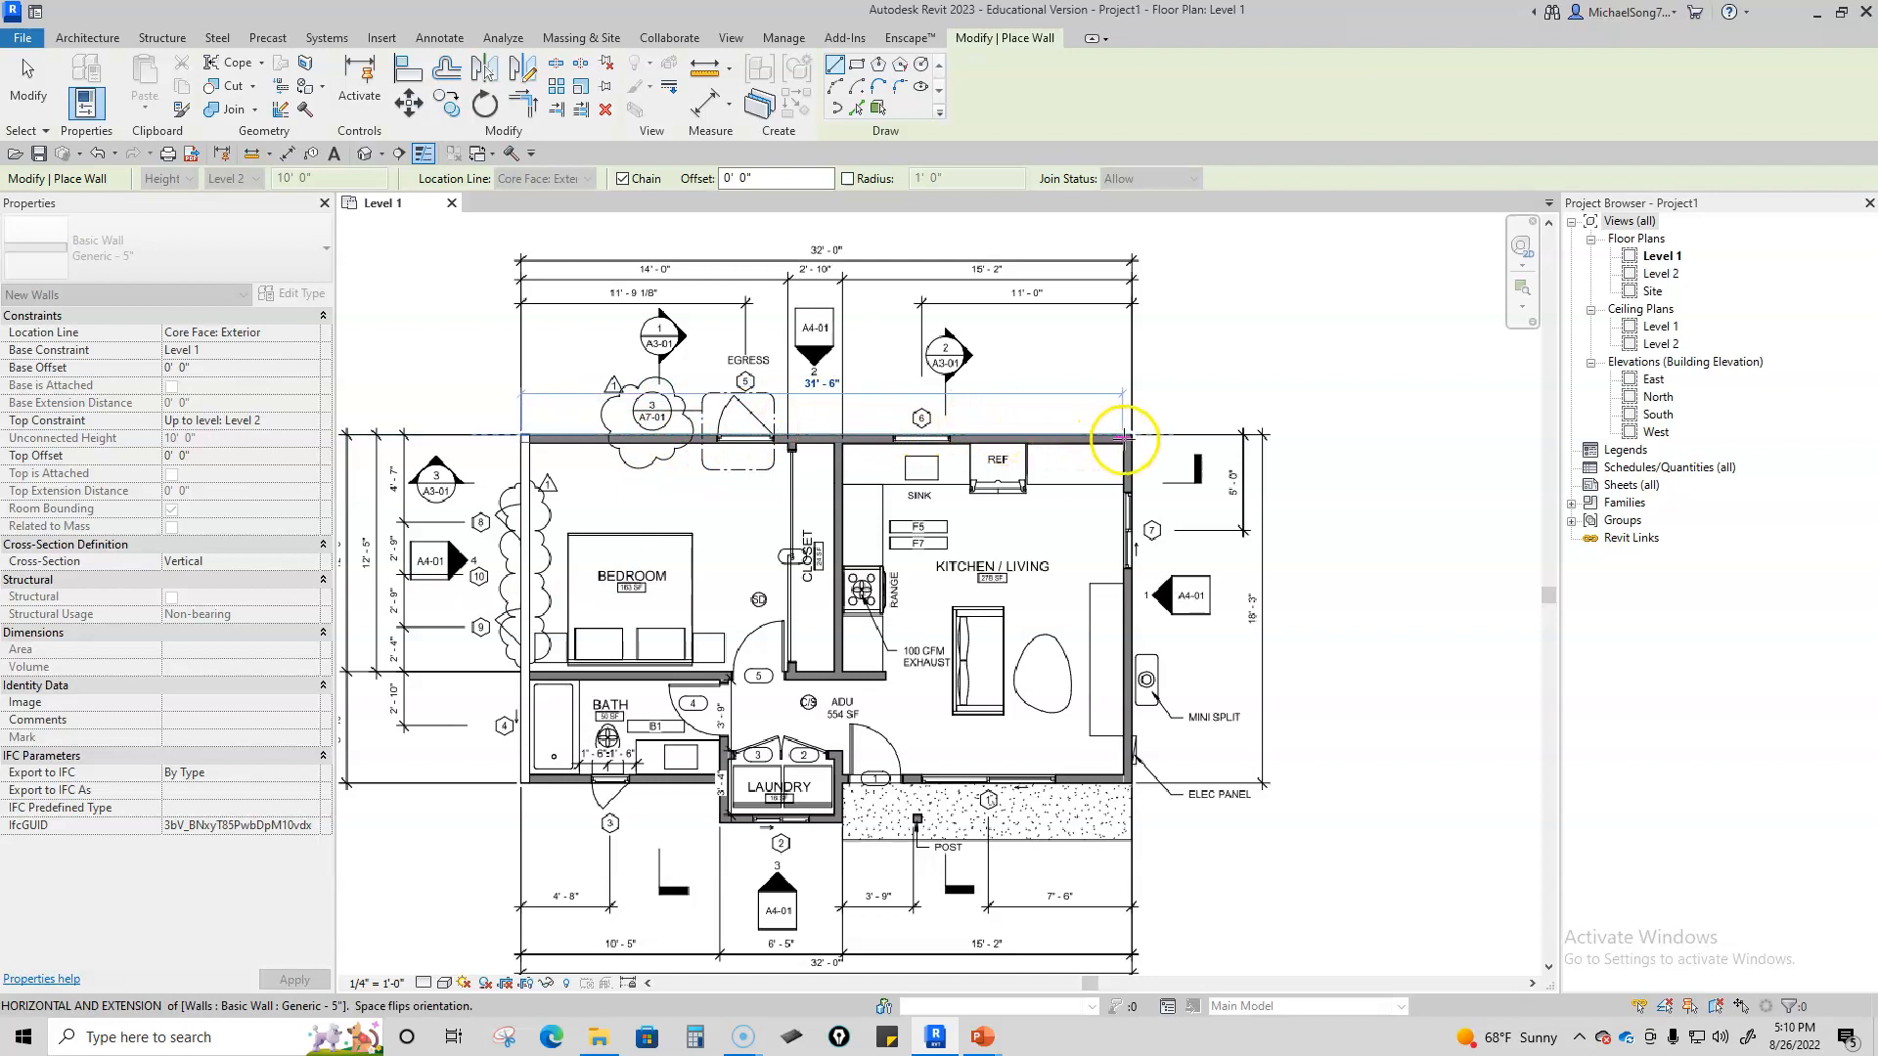
left_click(1132, 436)
middle_click_drag(1142, 777, 1158, 538)
left_click(1150, 544)
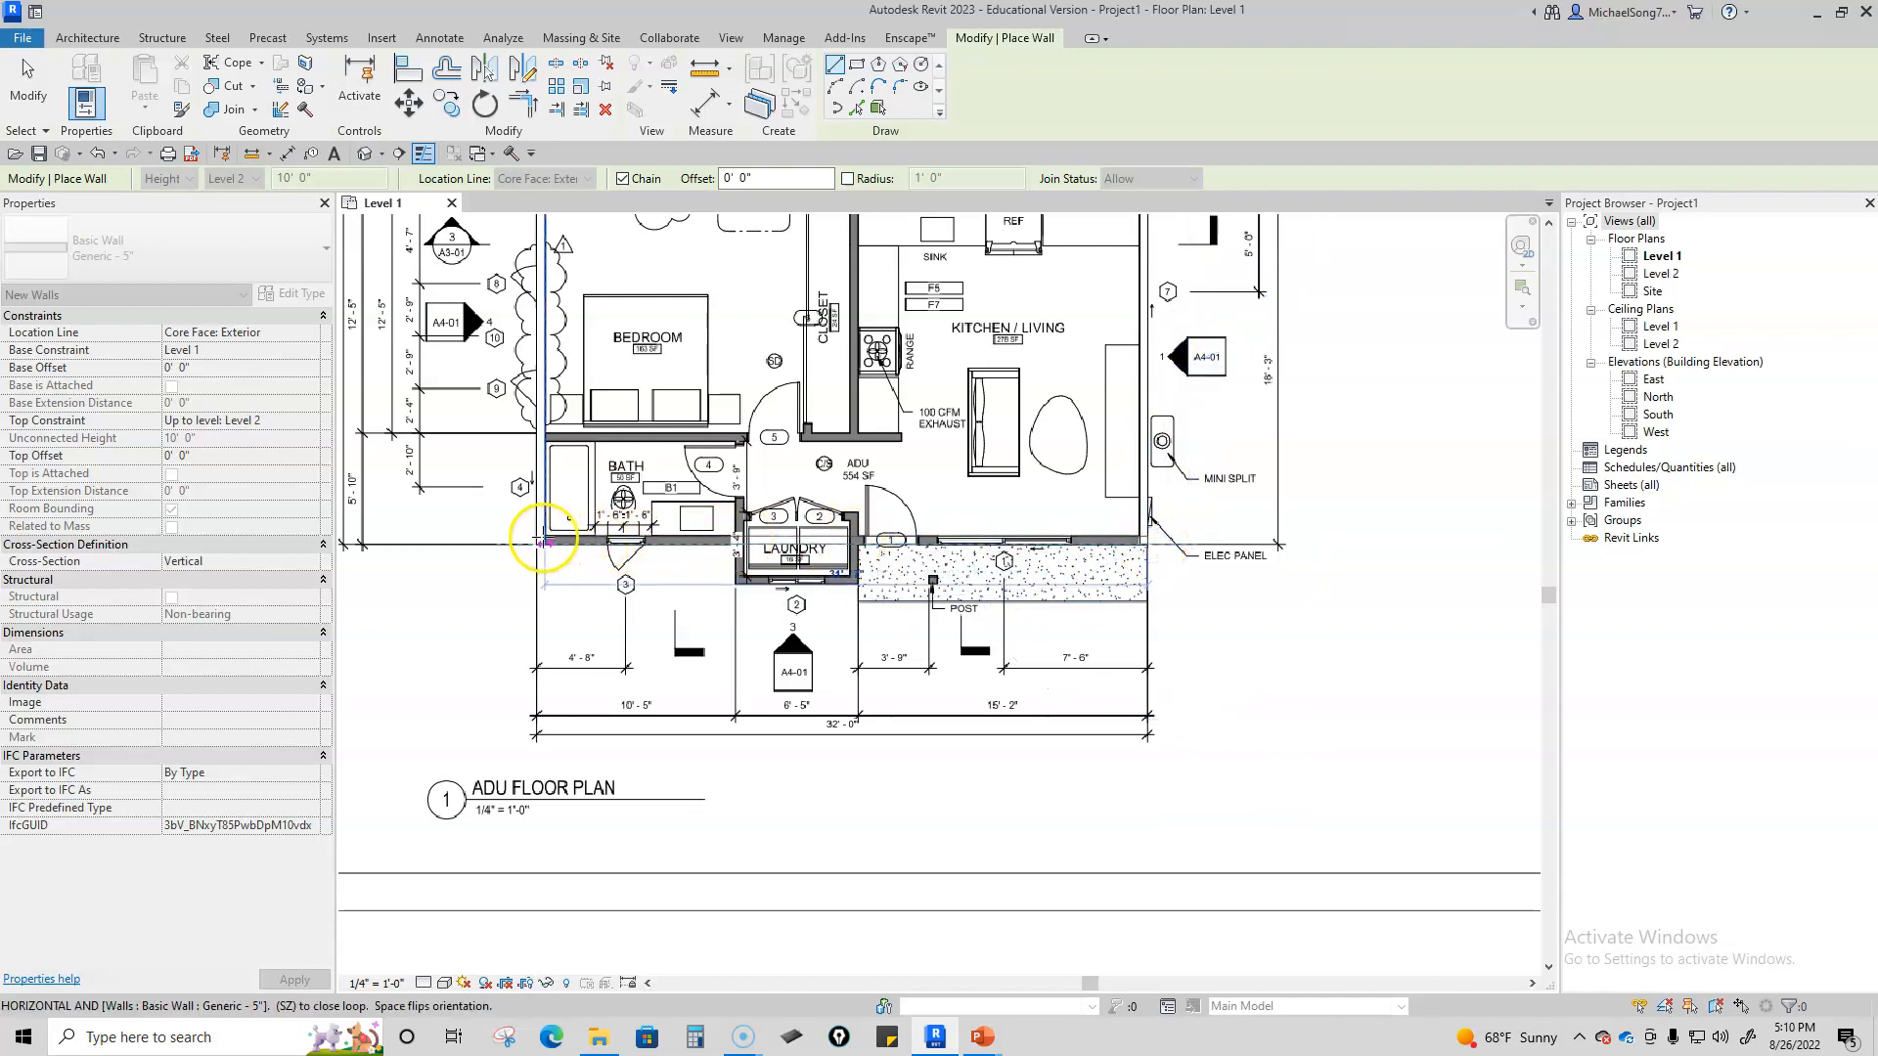
left_click(544, 540)
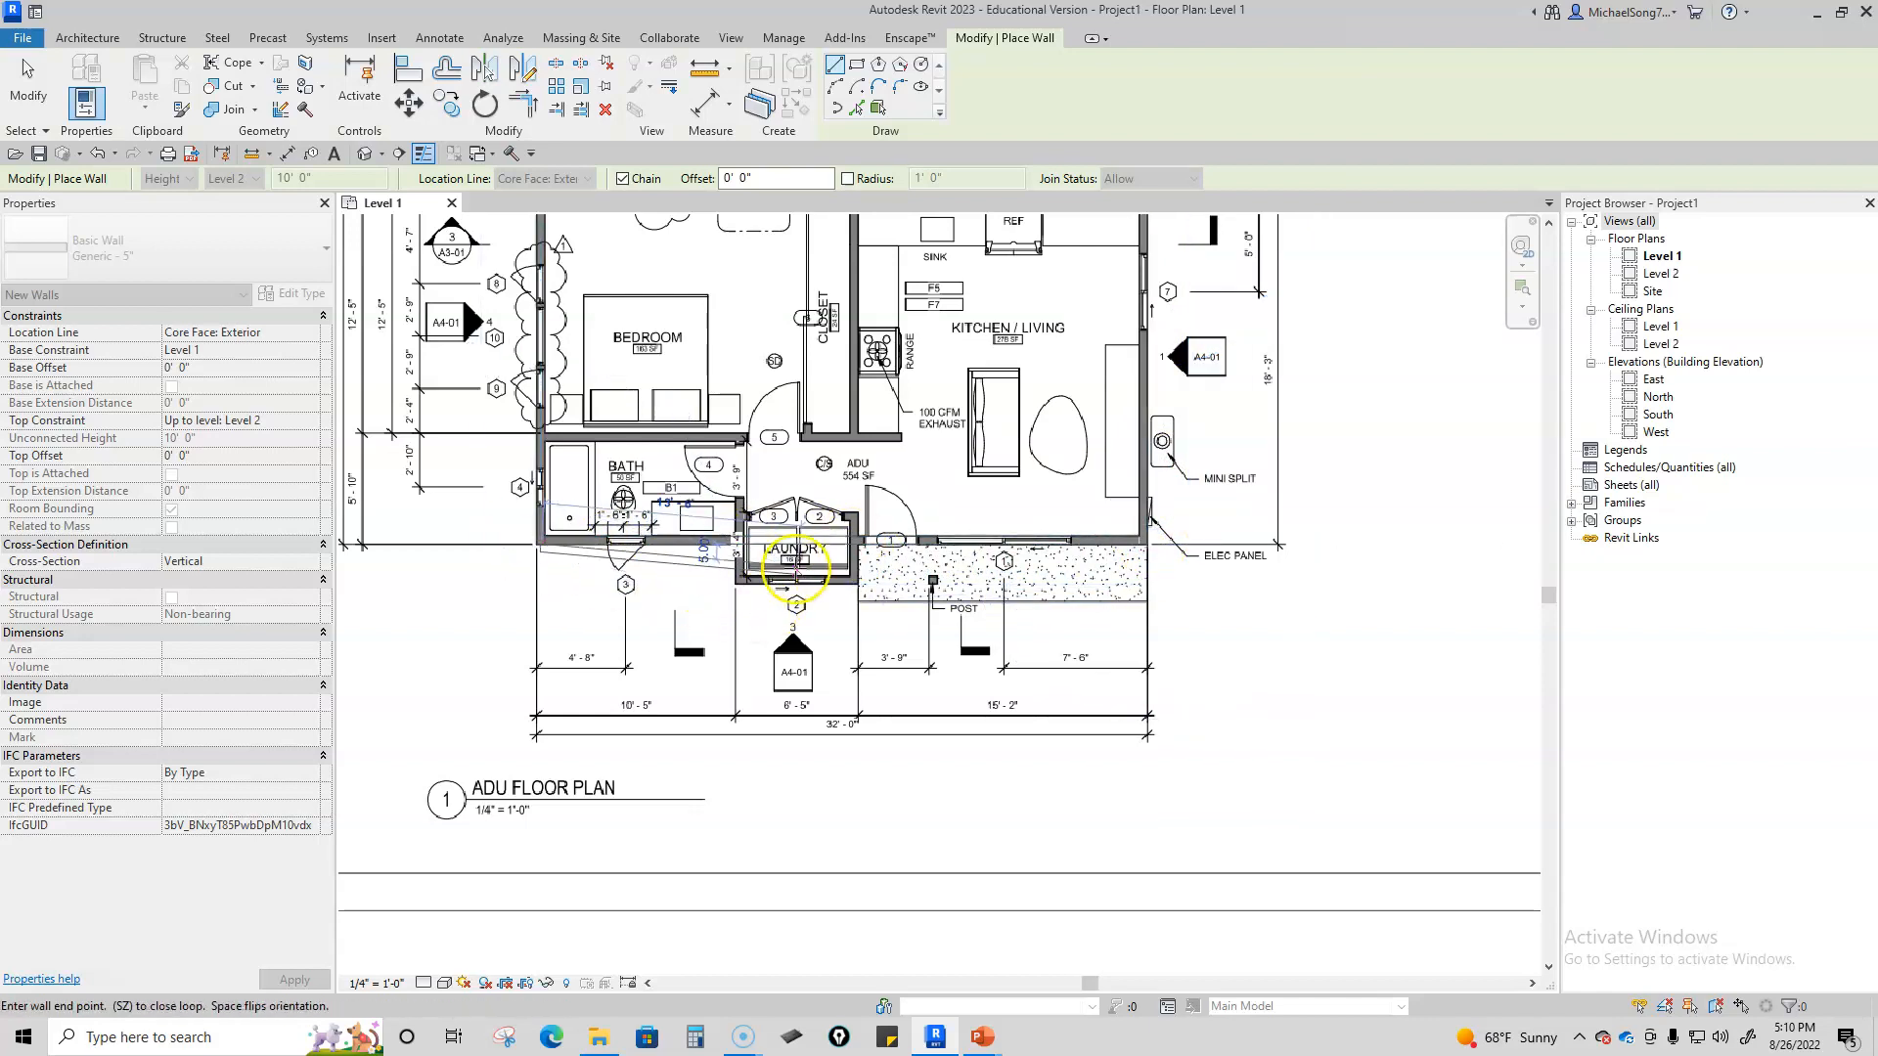
Step: Dismiss the save reminder and trace the wall between bedroom and bath from the west exterior wall to its east end in the kitchen
scroll(796, 567, "up", 3)
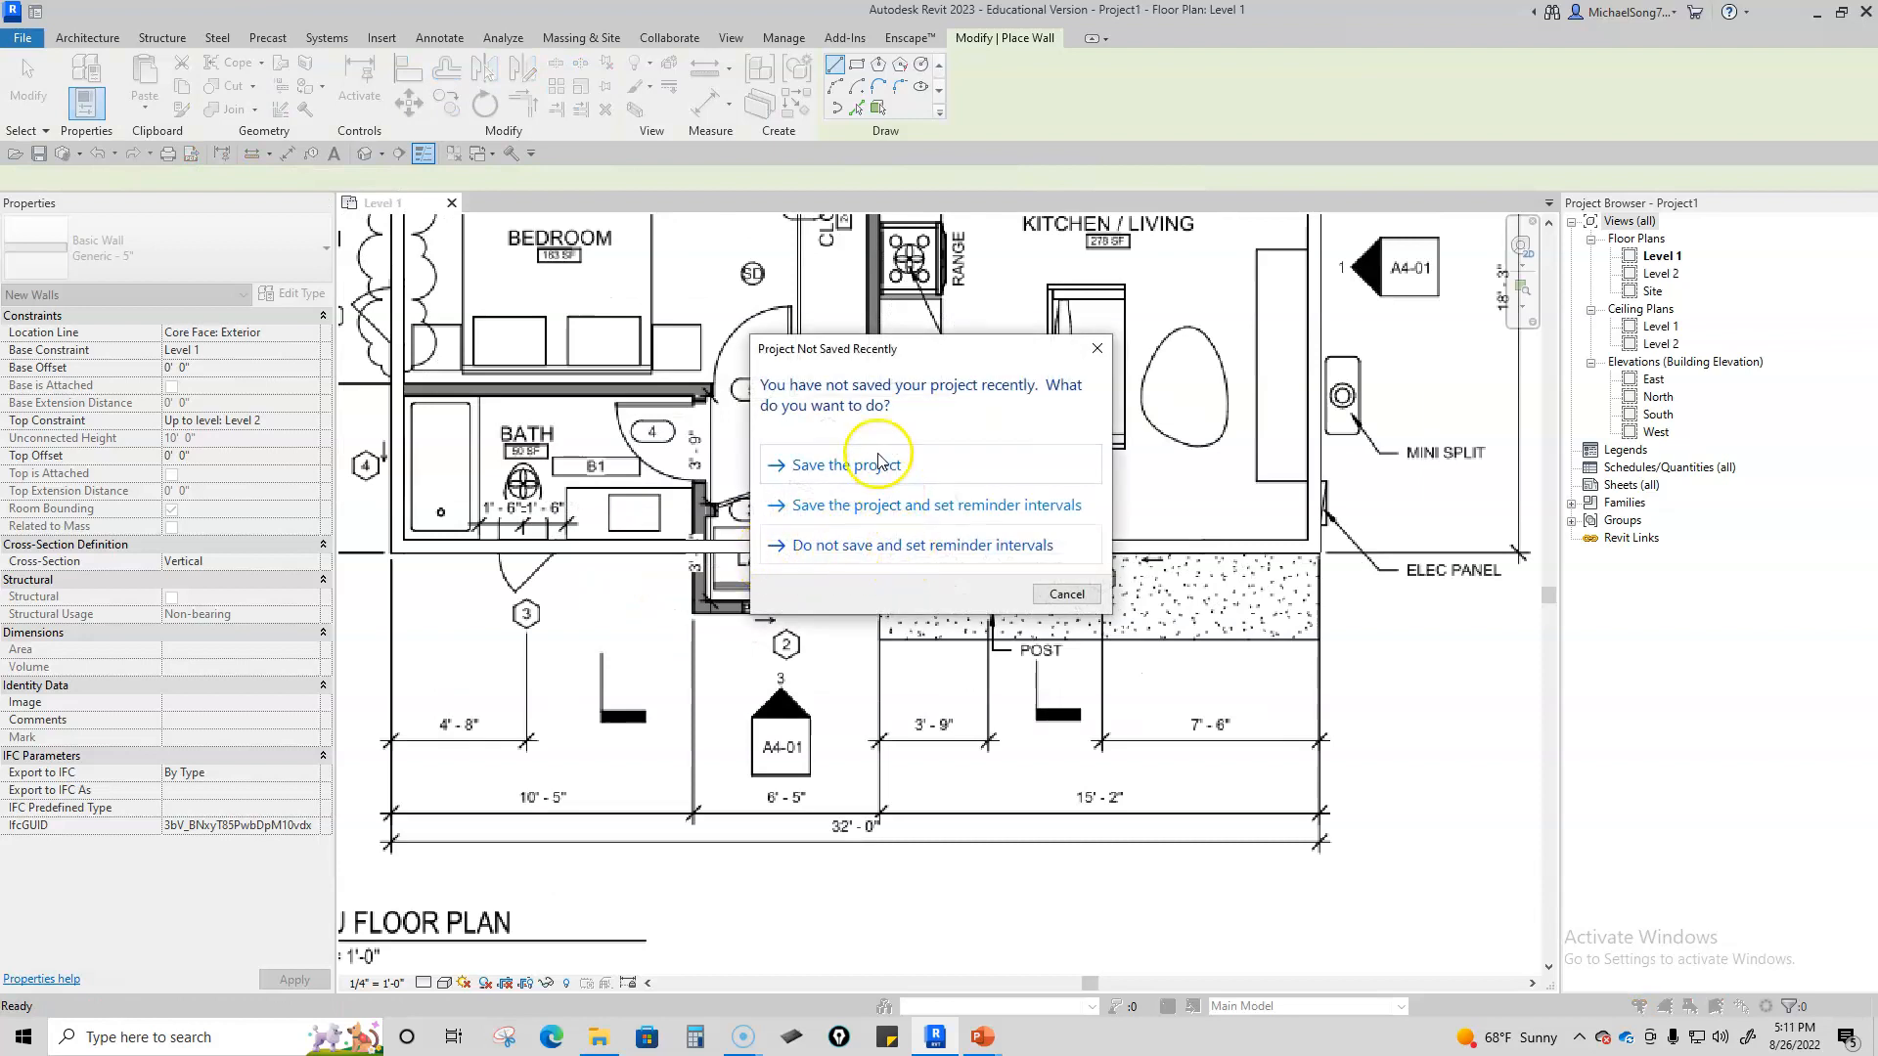
left_click(1066, 592)
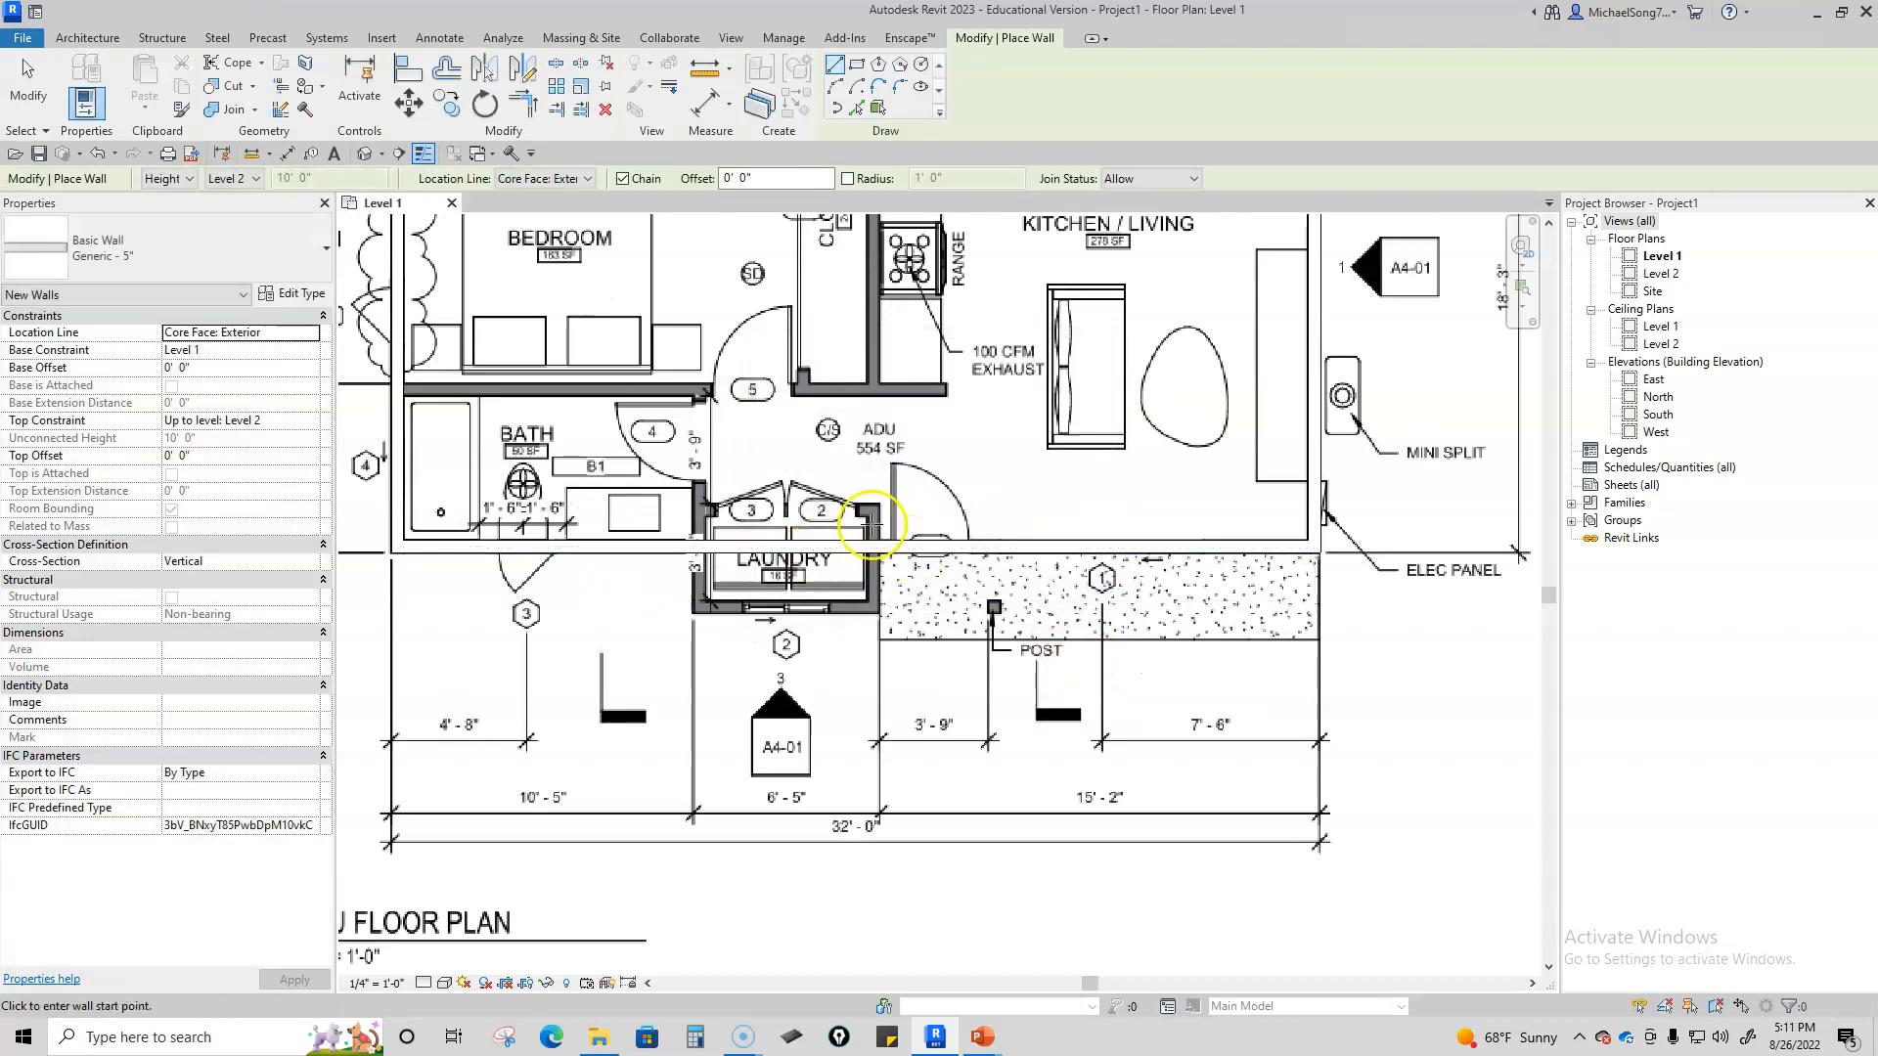
scroll(780, 590, "up", 2)
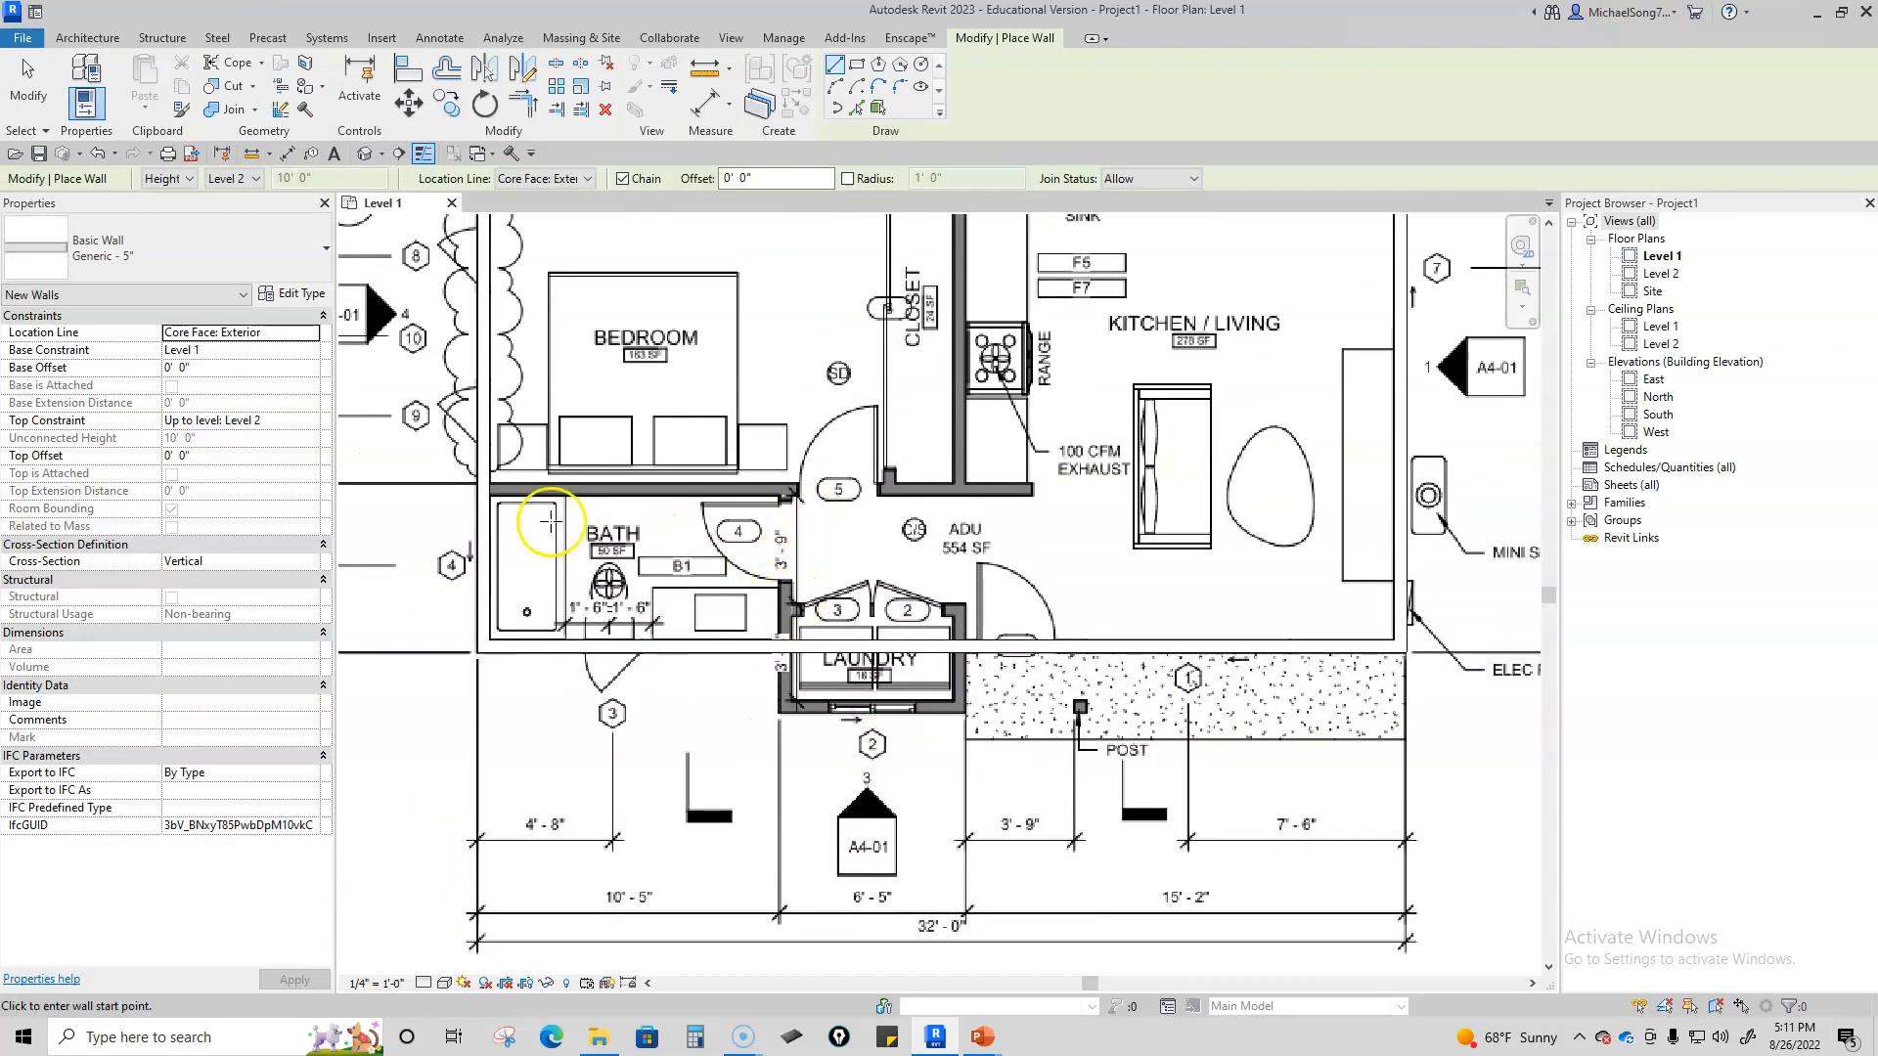
scroll(453, 491, "up", 2)
left_click(506, 479)
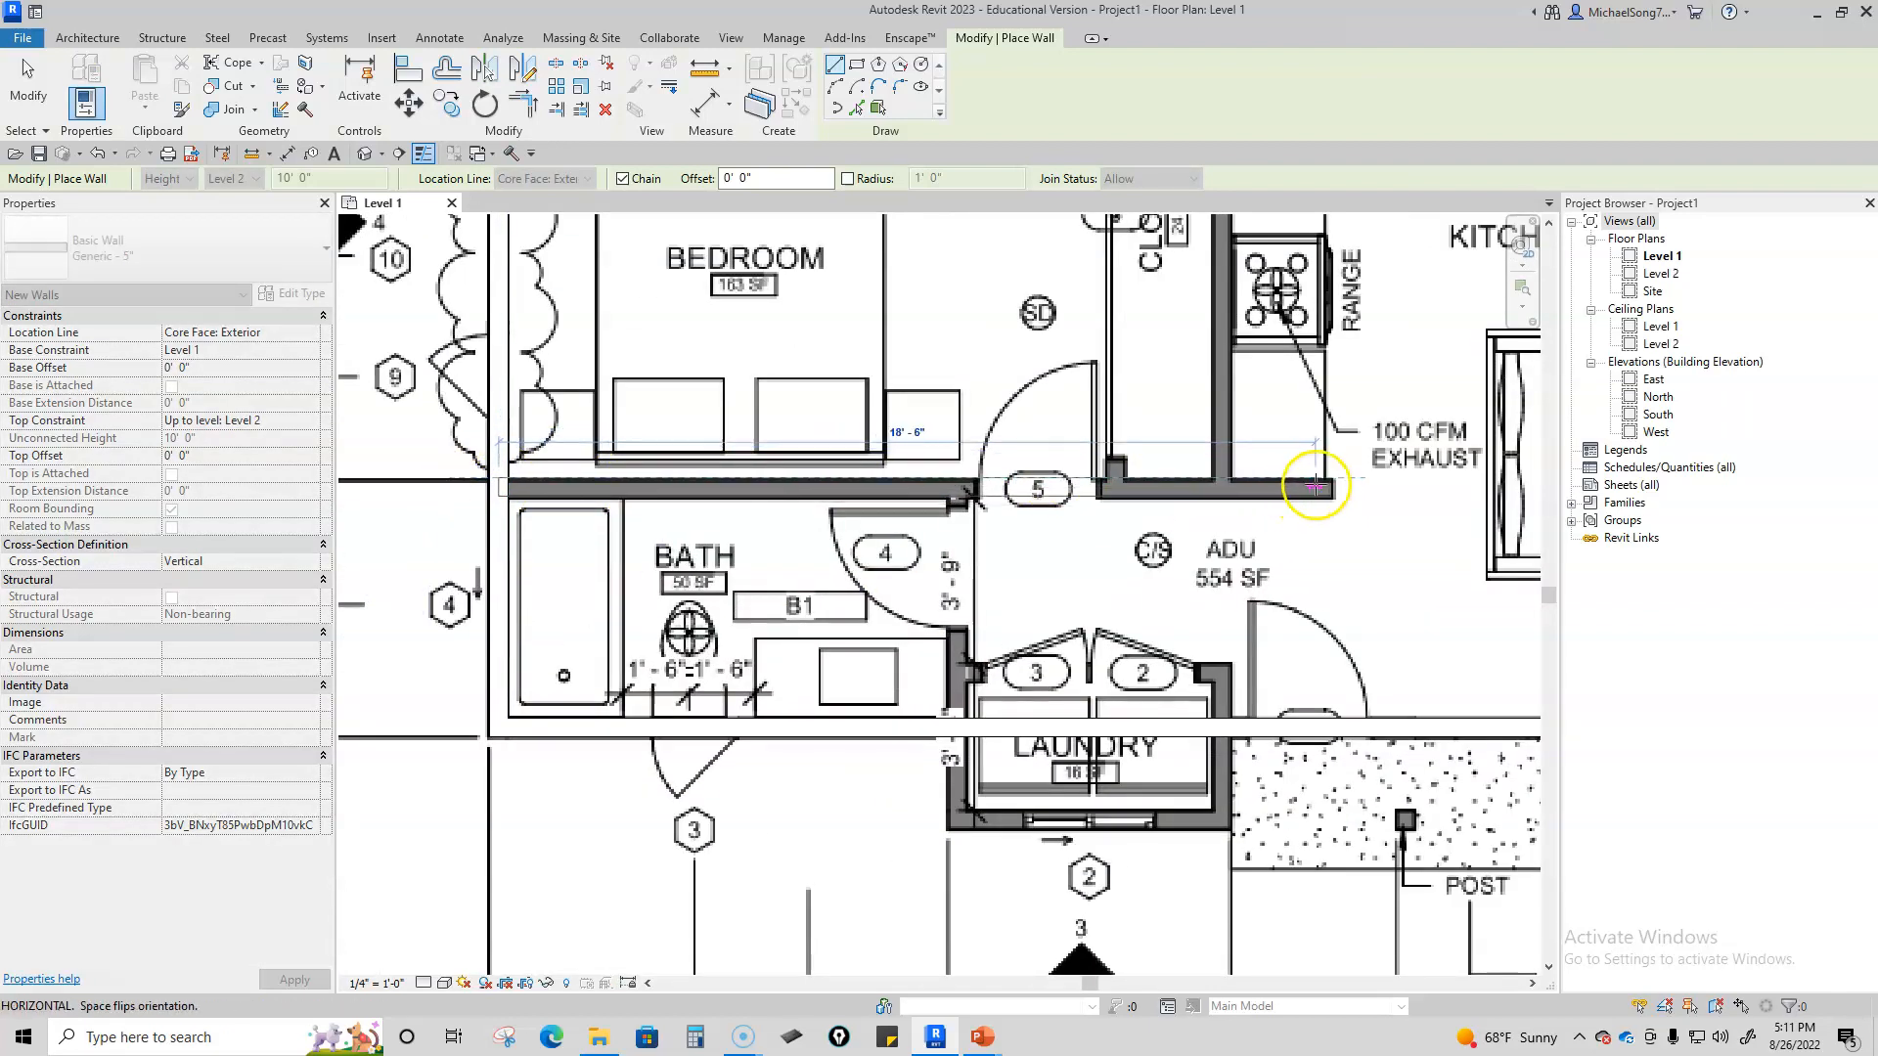
left_click(1332, 484)
key("Escape")
middle_click_drag(1332, 484, 1143, 645)
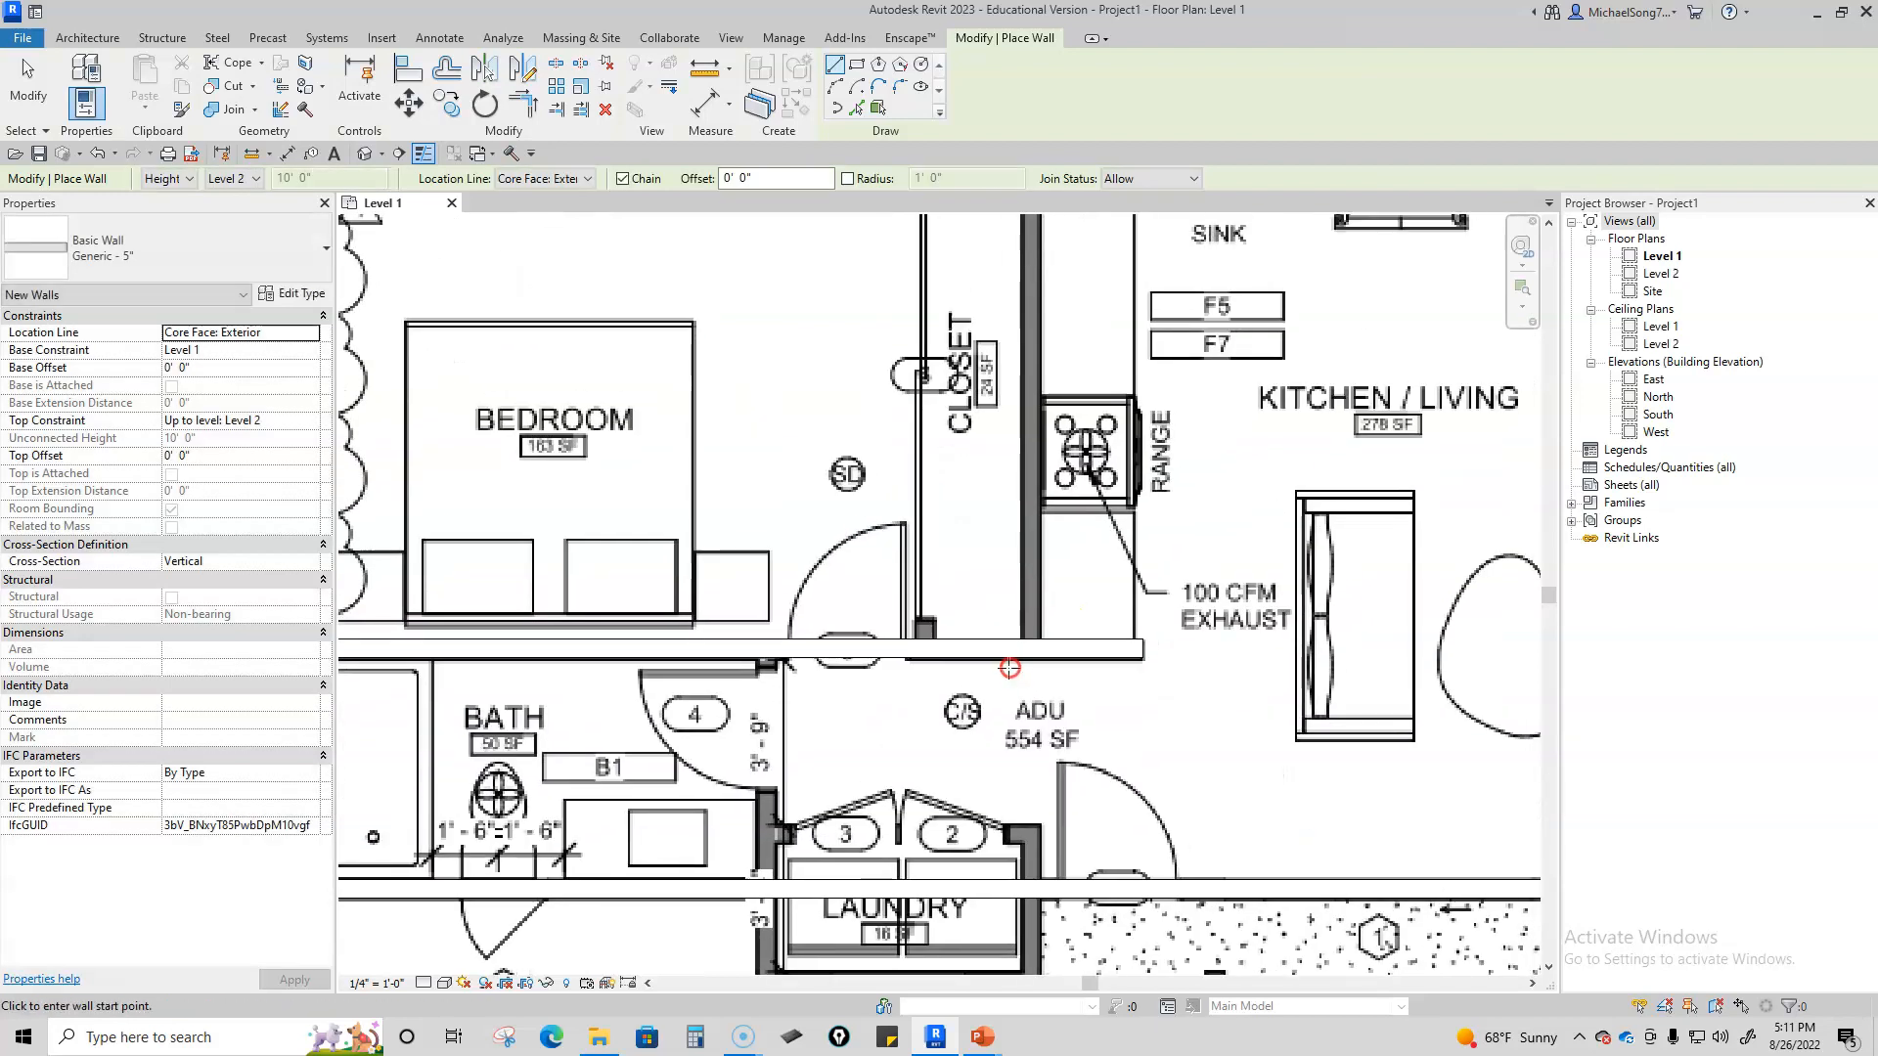
Step: Trace the wall between the closet and kitchen from the bedroom's south wall up to the north exterior wall
left_click(1041, 640)
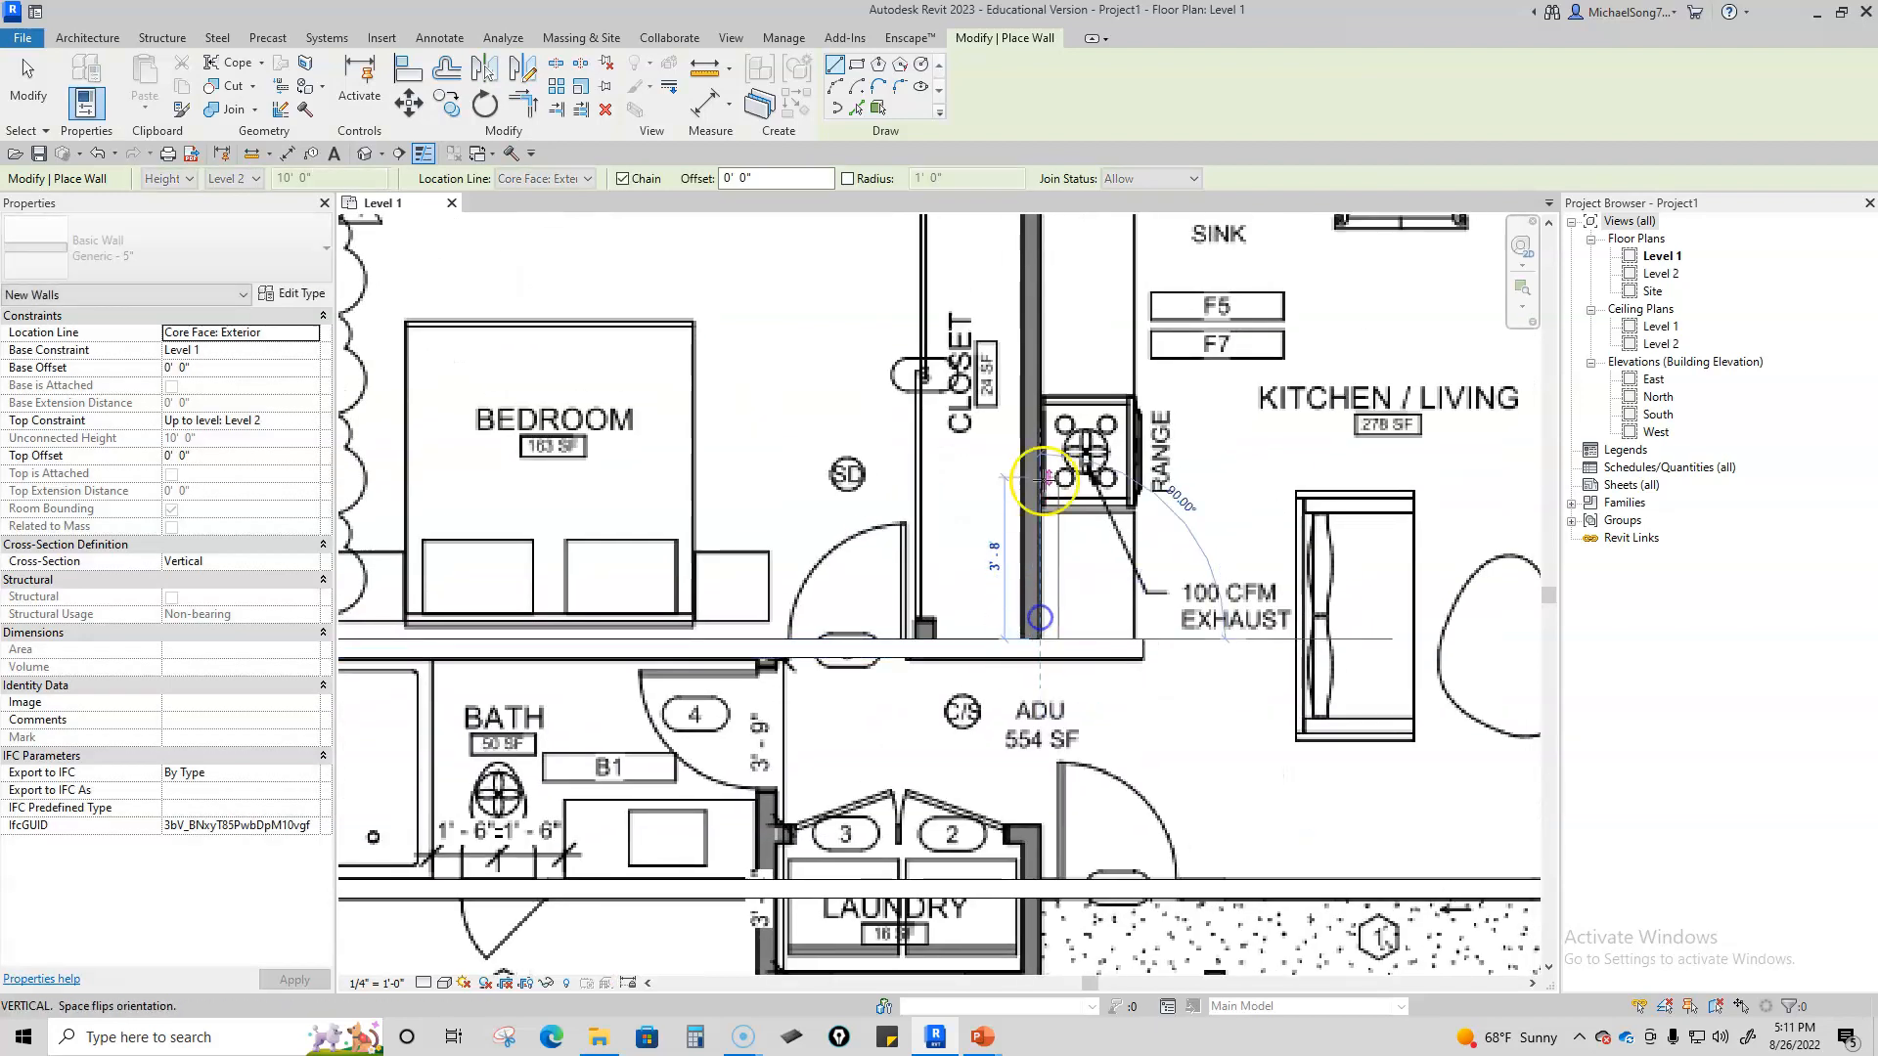
middle_click_drag(1047, 558, 1006, 683)
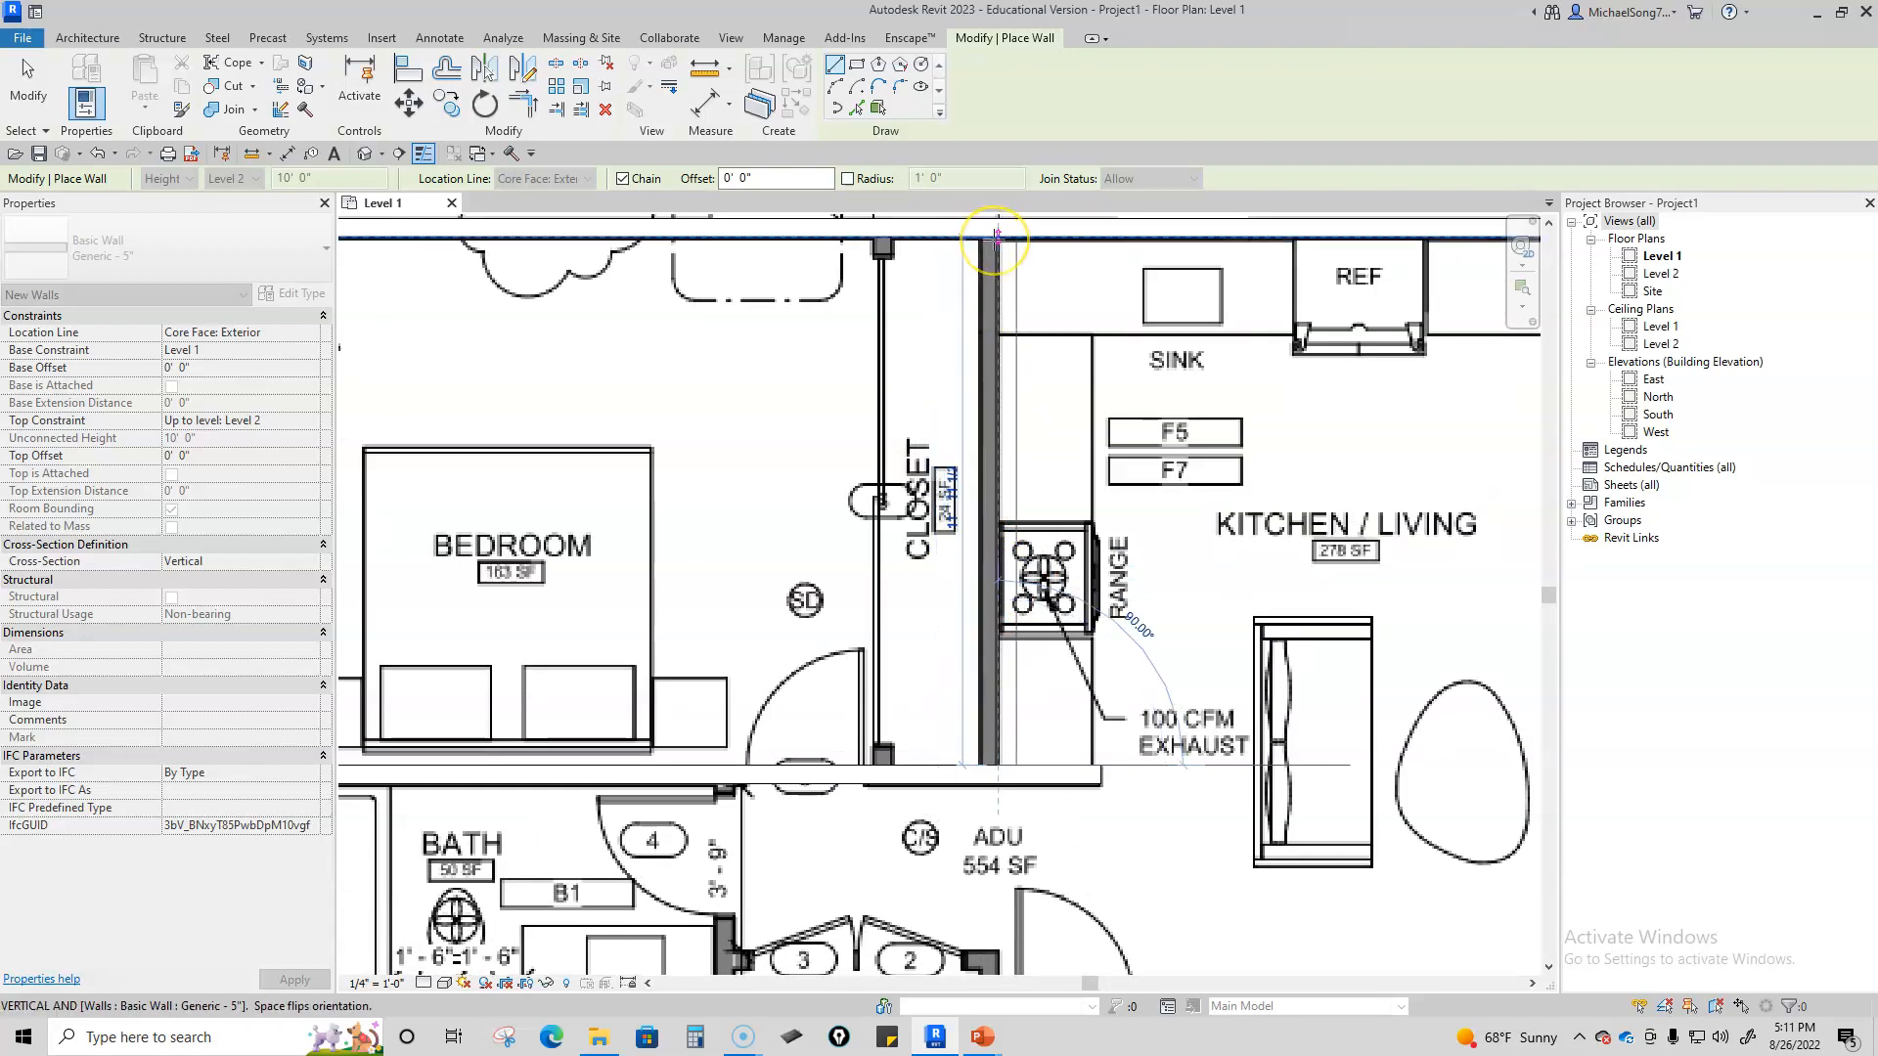
left_click(995, 237)
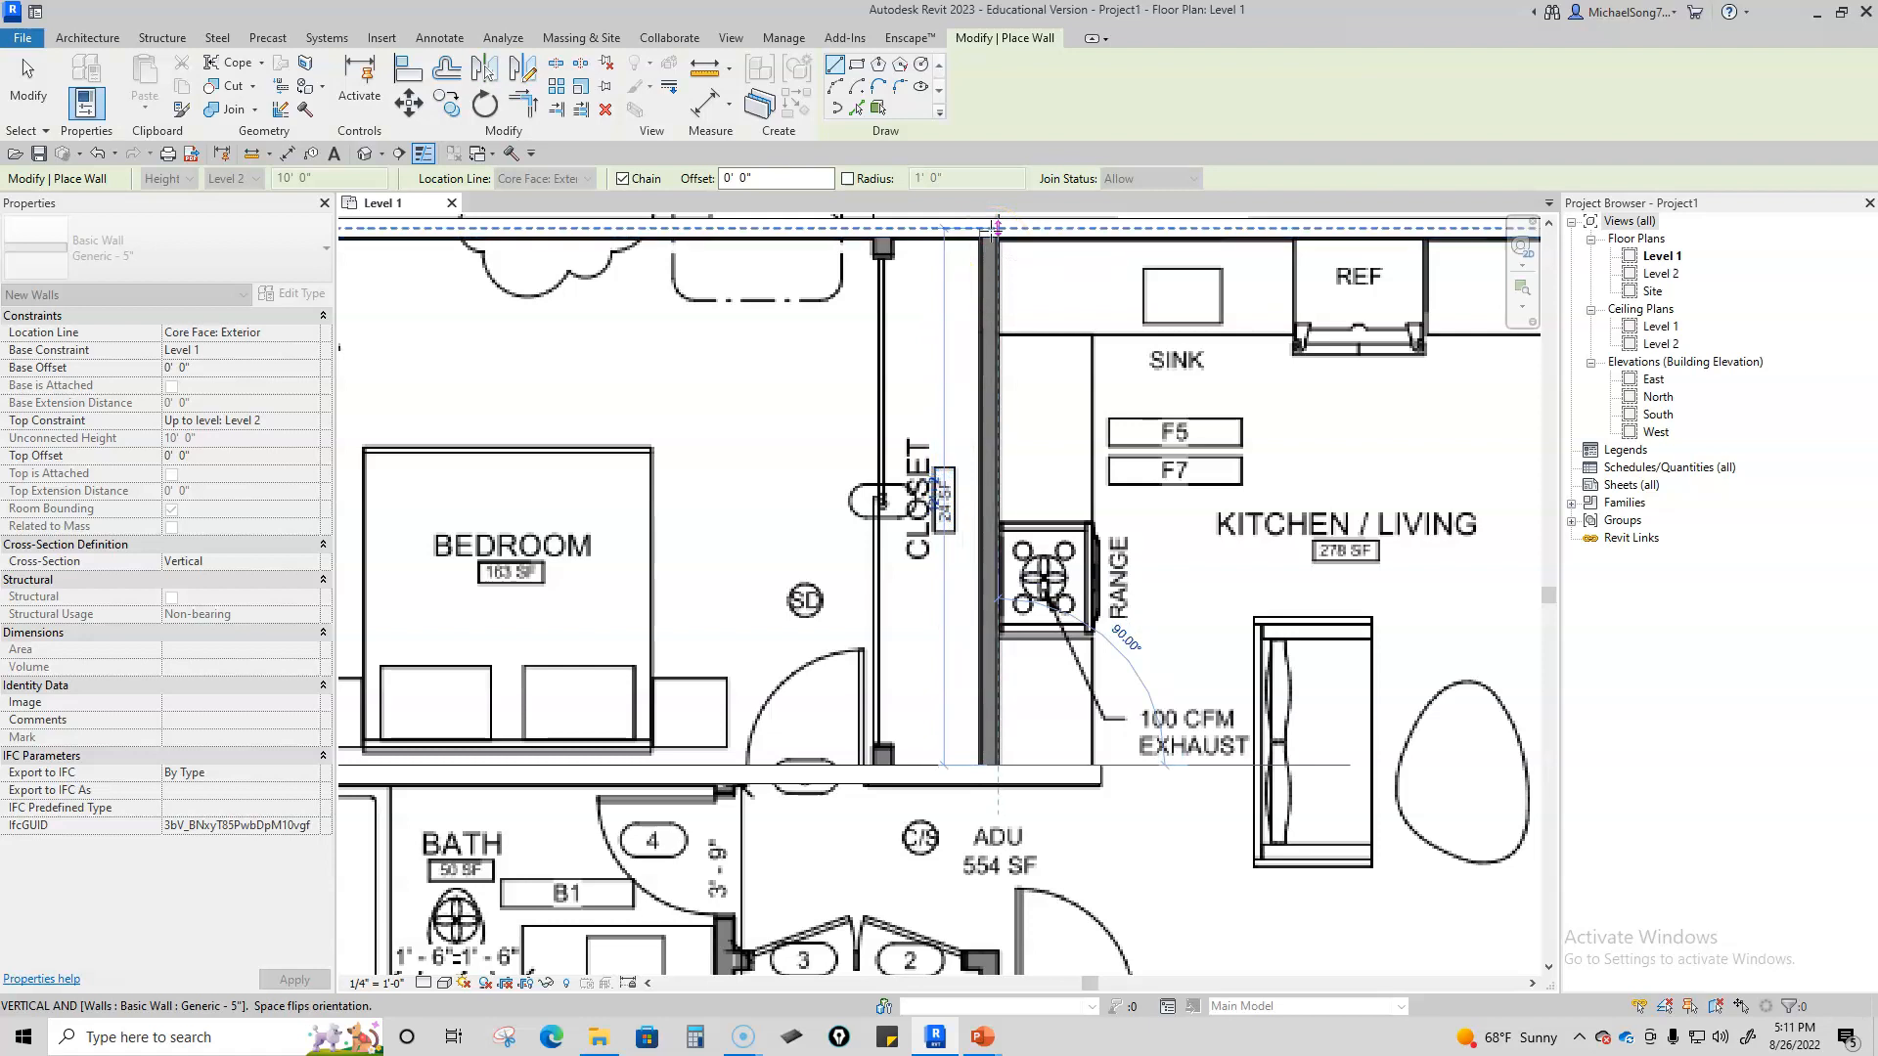
key("Escape")
Step: Trace the wall between the bedroom and closet from the bedroom's south wall to the north exterior wall
scroll(831, 554, "down", 2)
left_click(787, 560)
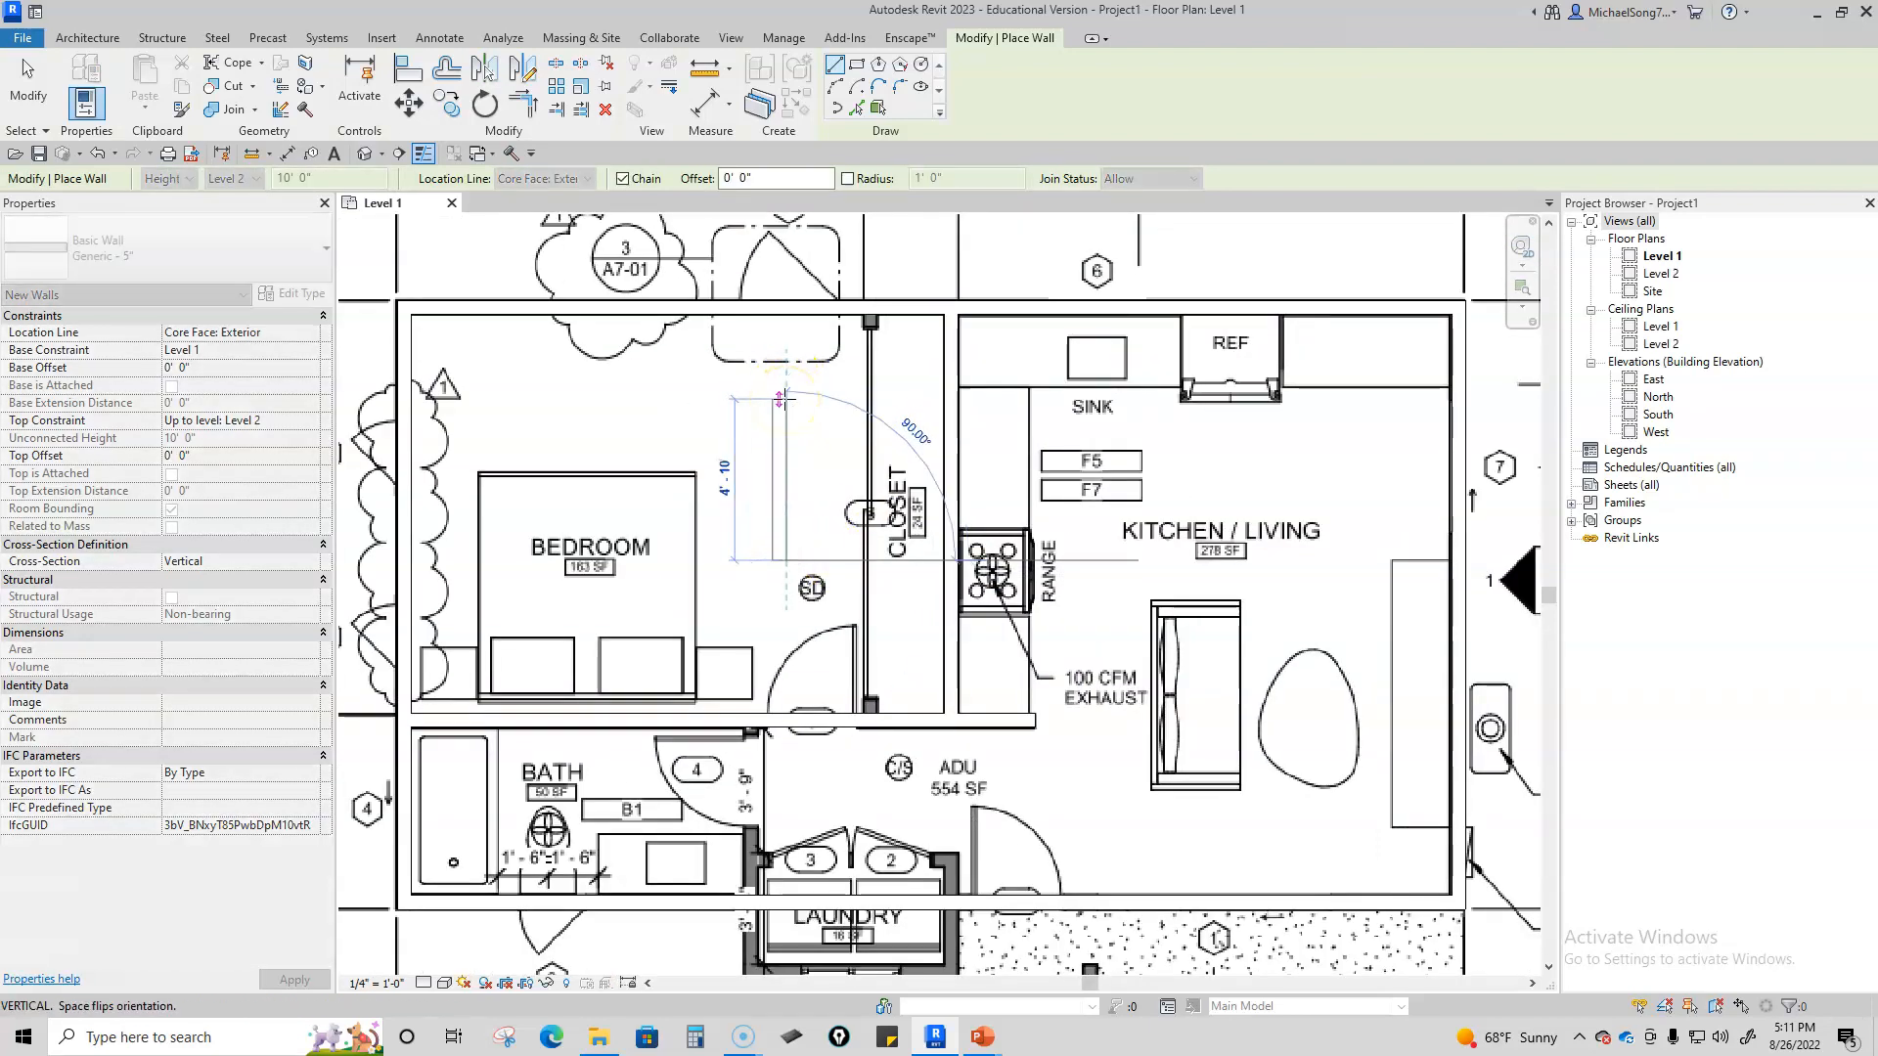
key("Escape")
left_click(871, 652)
left_click(873, 711)
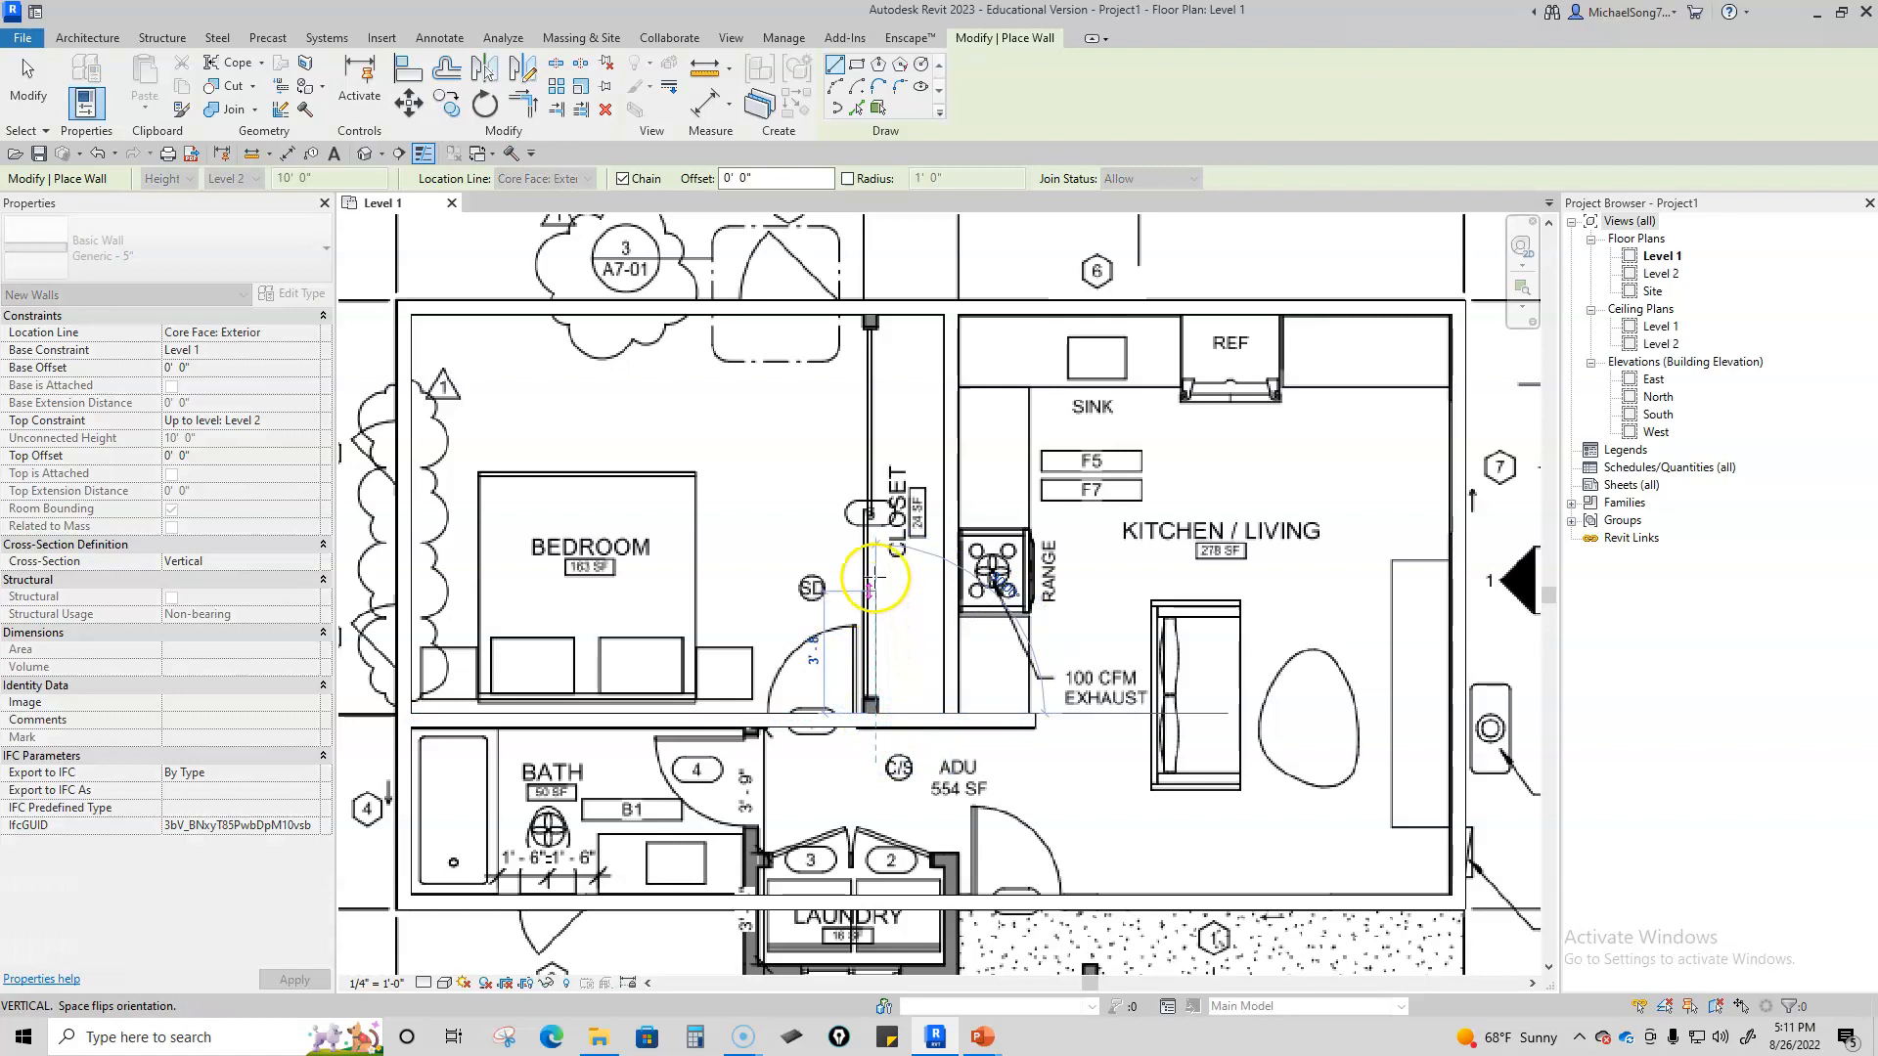
left_click(873, 314)
key("Escape")
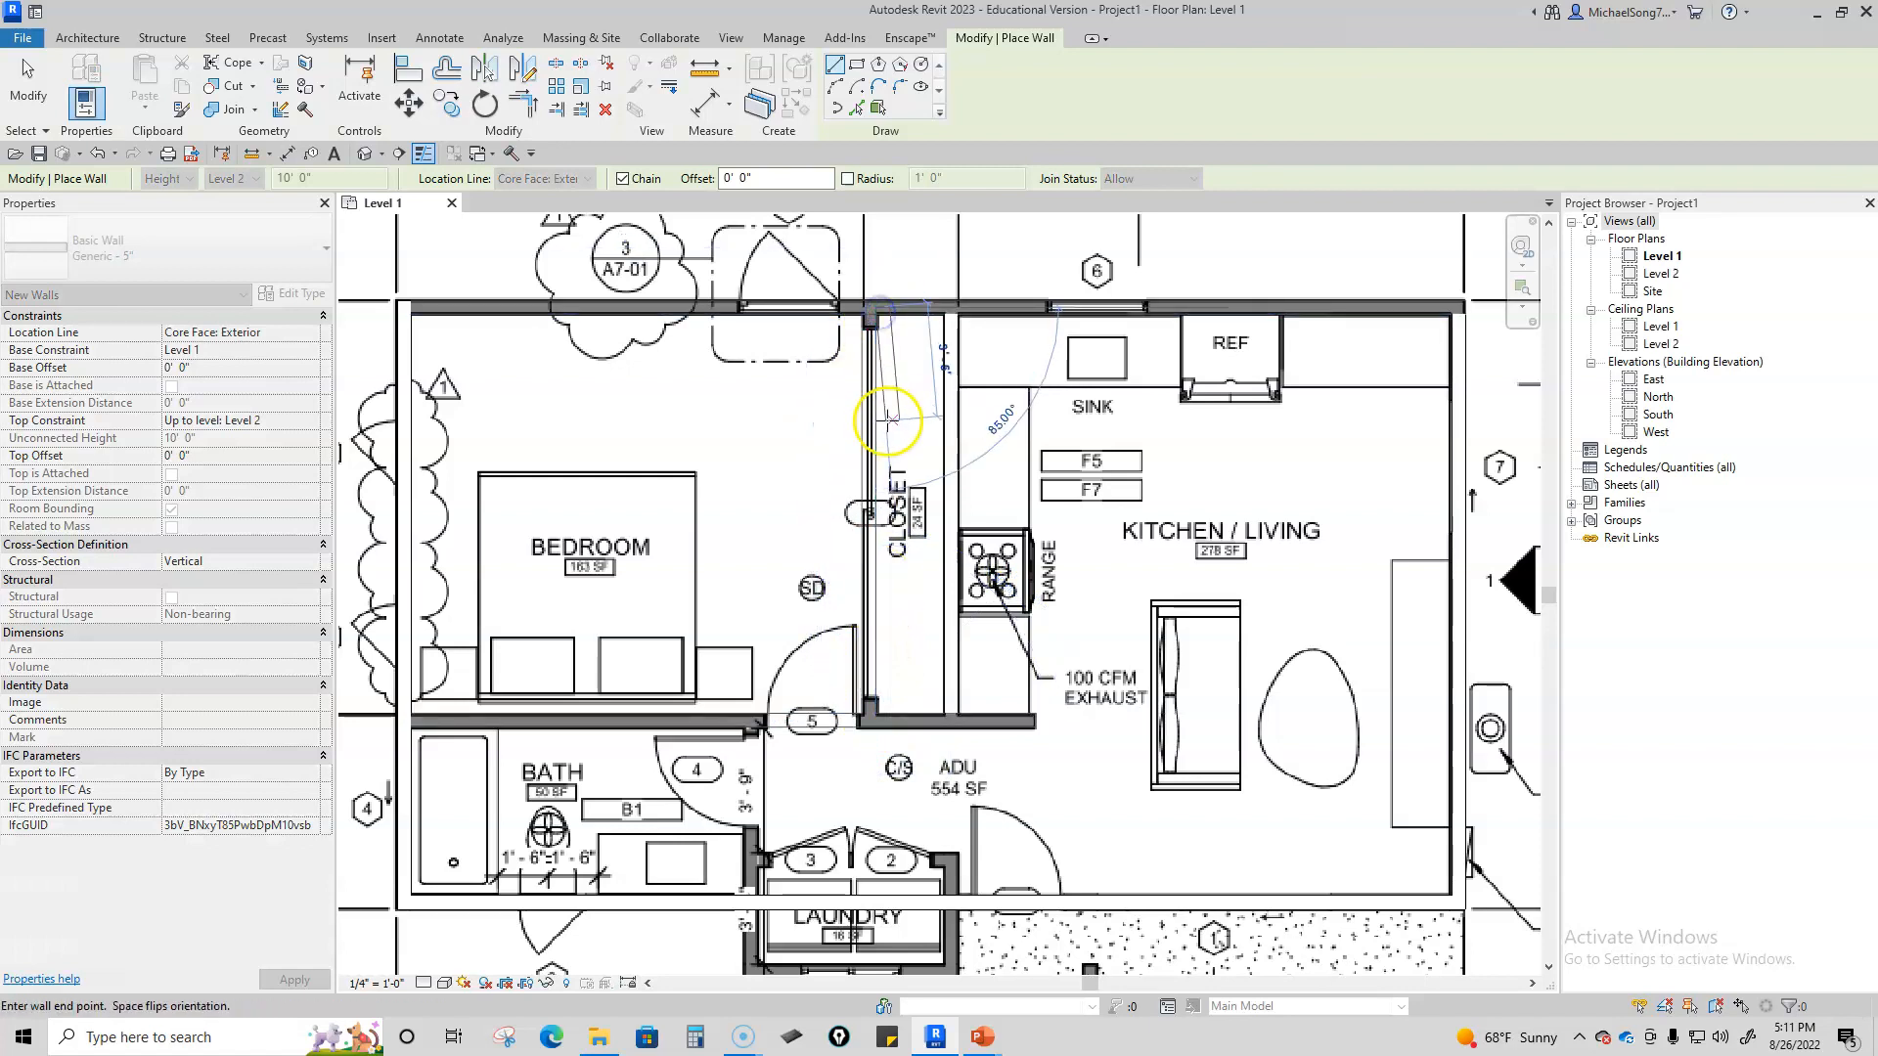
Step: Trace the wall along the bath's east side from the laundry's southwest corner to the bedroom's south wall
scroll(889, 518, "down", 2)
scroll(804, 817, "up", 2)
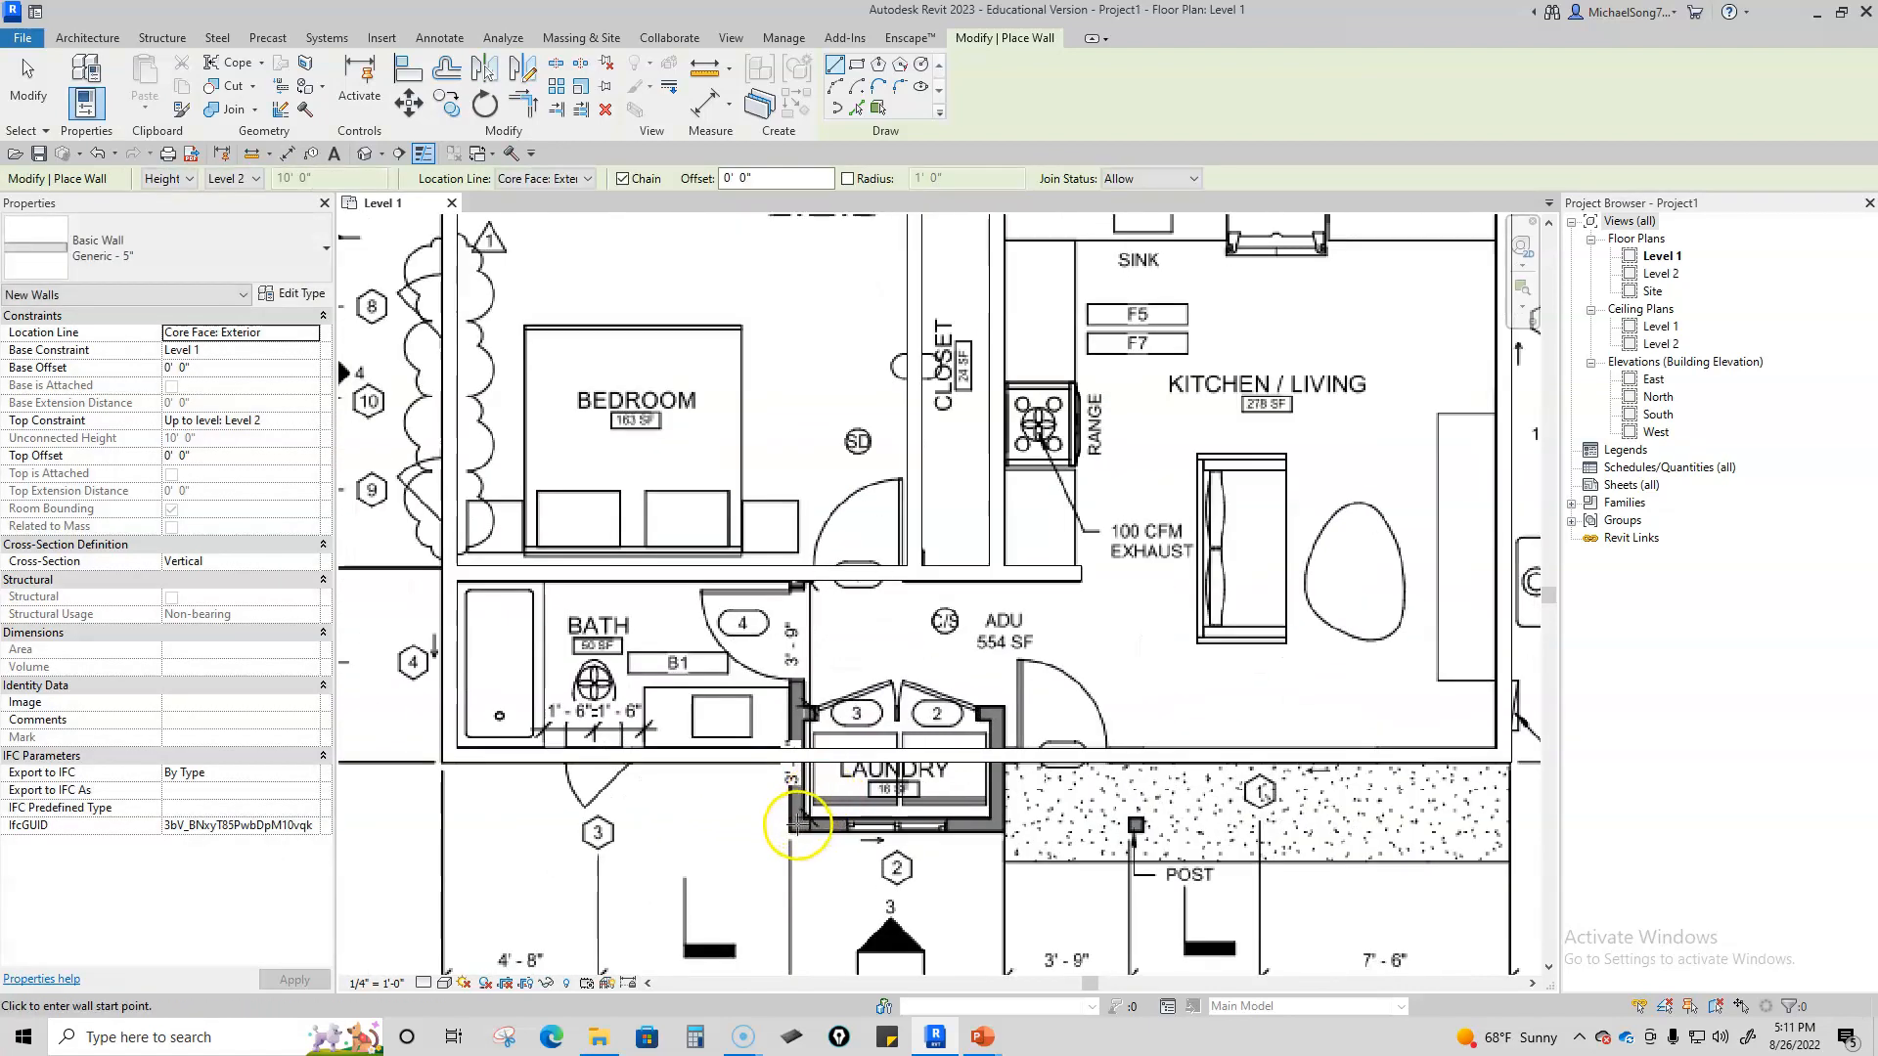
left_click(790, 831)
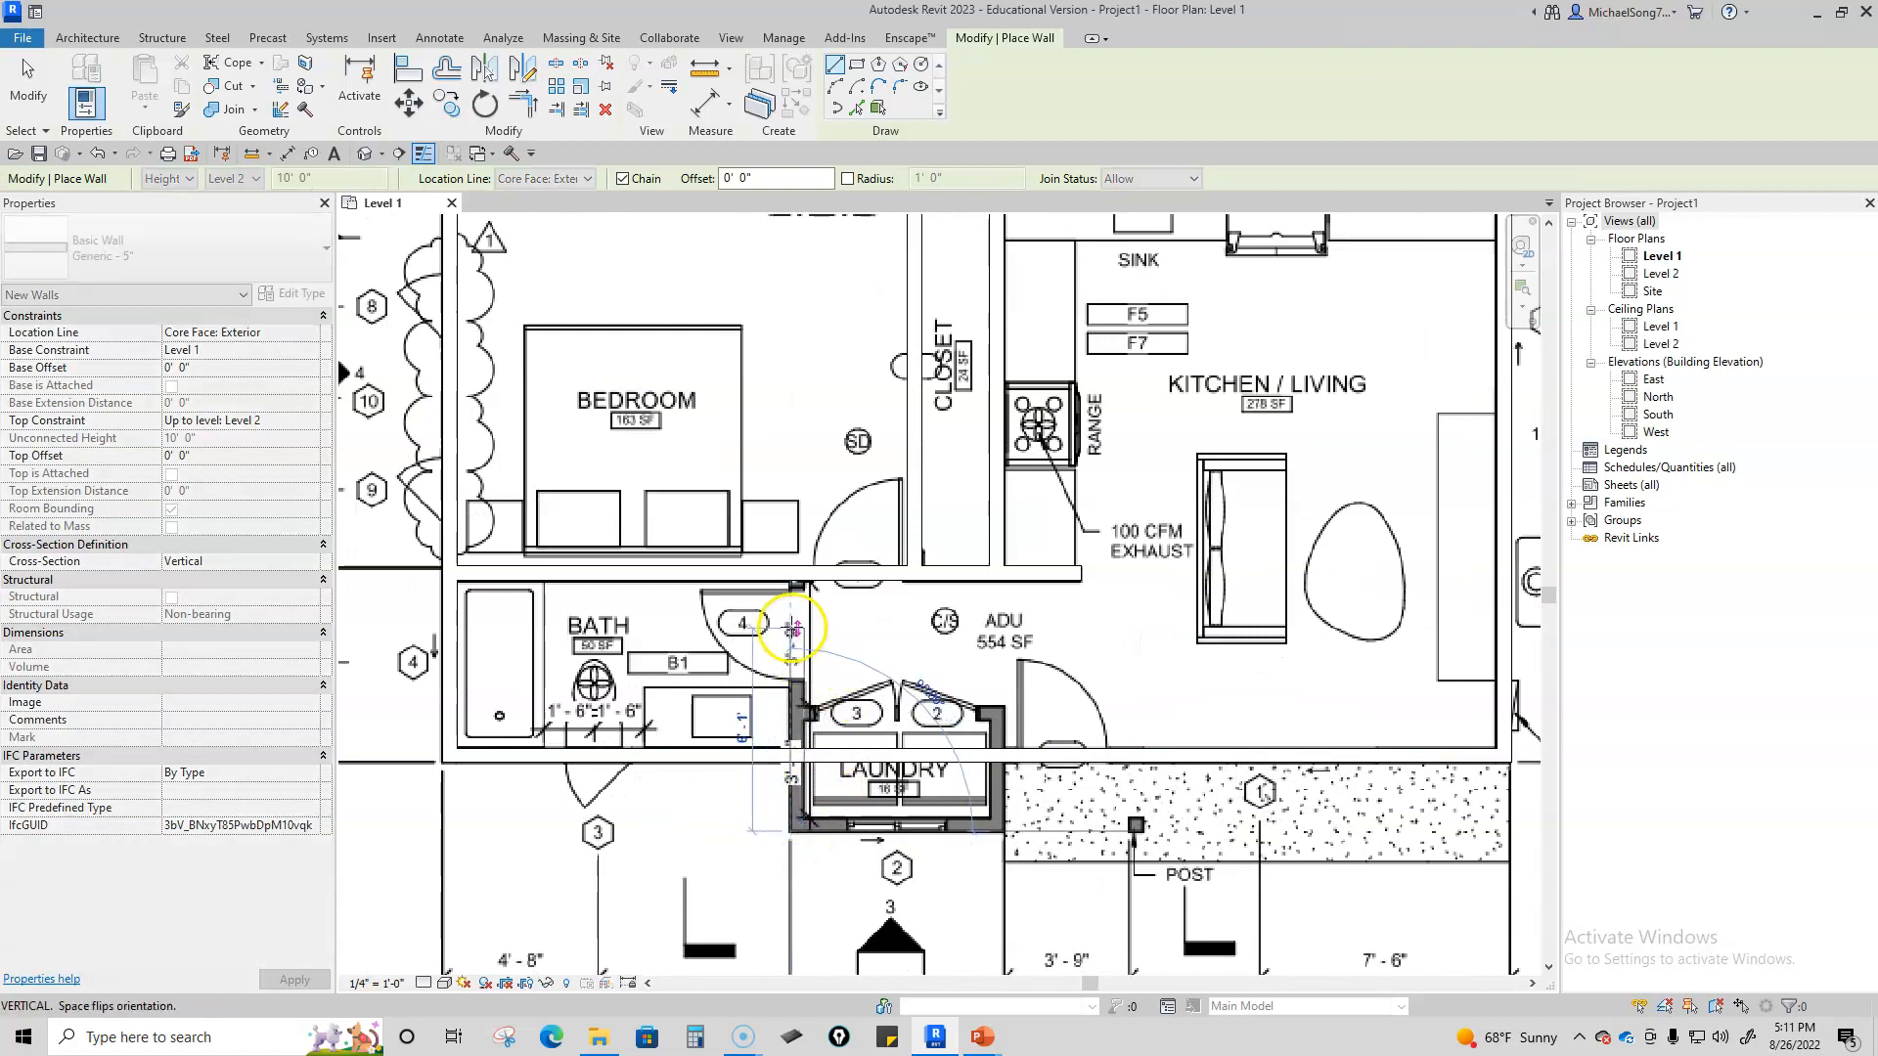
left_click(797, 577)
key("Escape")
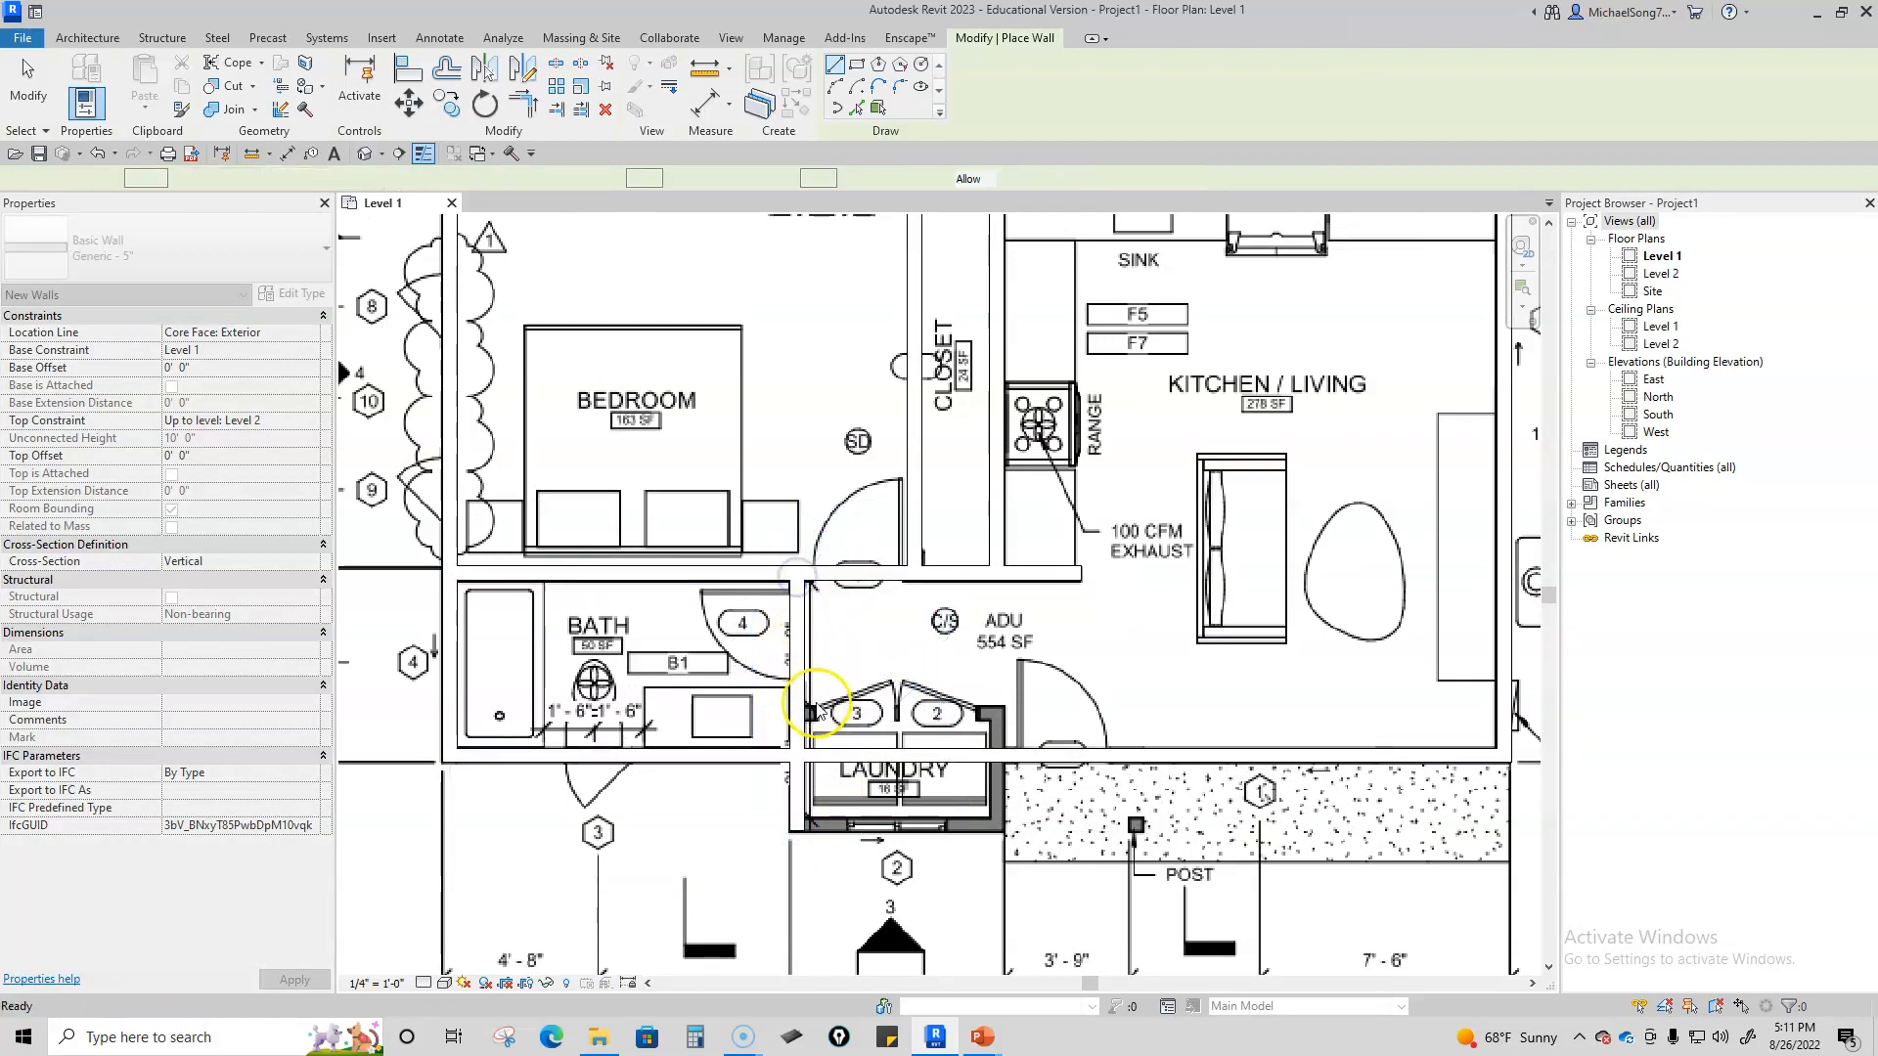
Step: Trace the laundry's south, east and north walls as a chain ending at its west wall, and end the Wall command
left_click(794, 832)
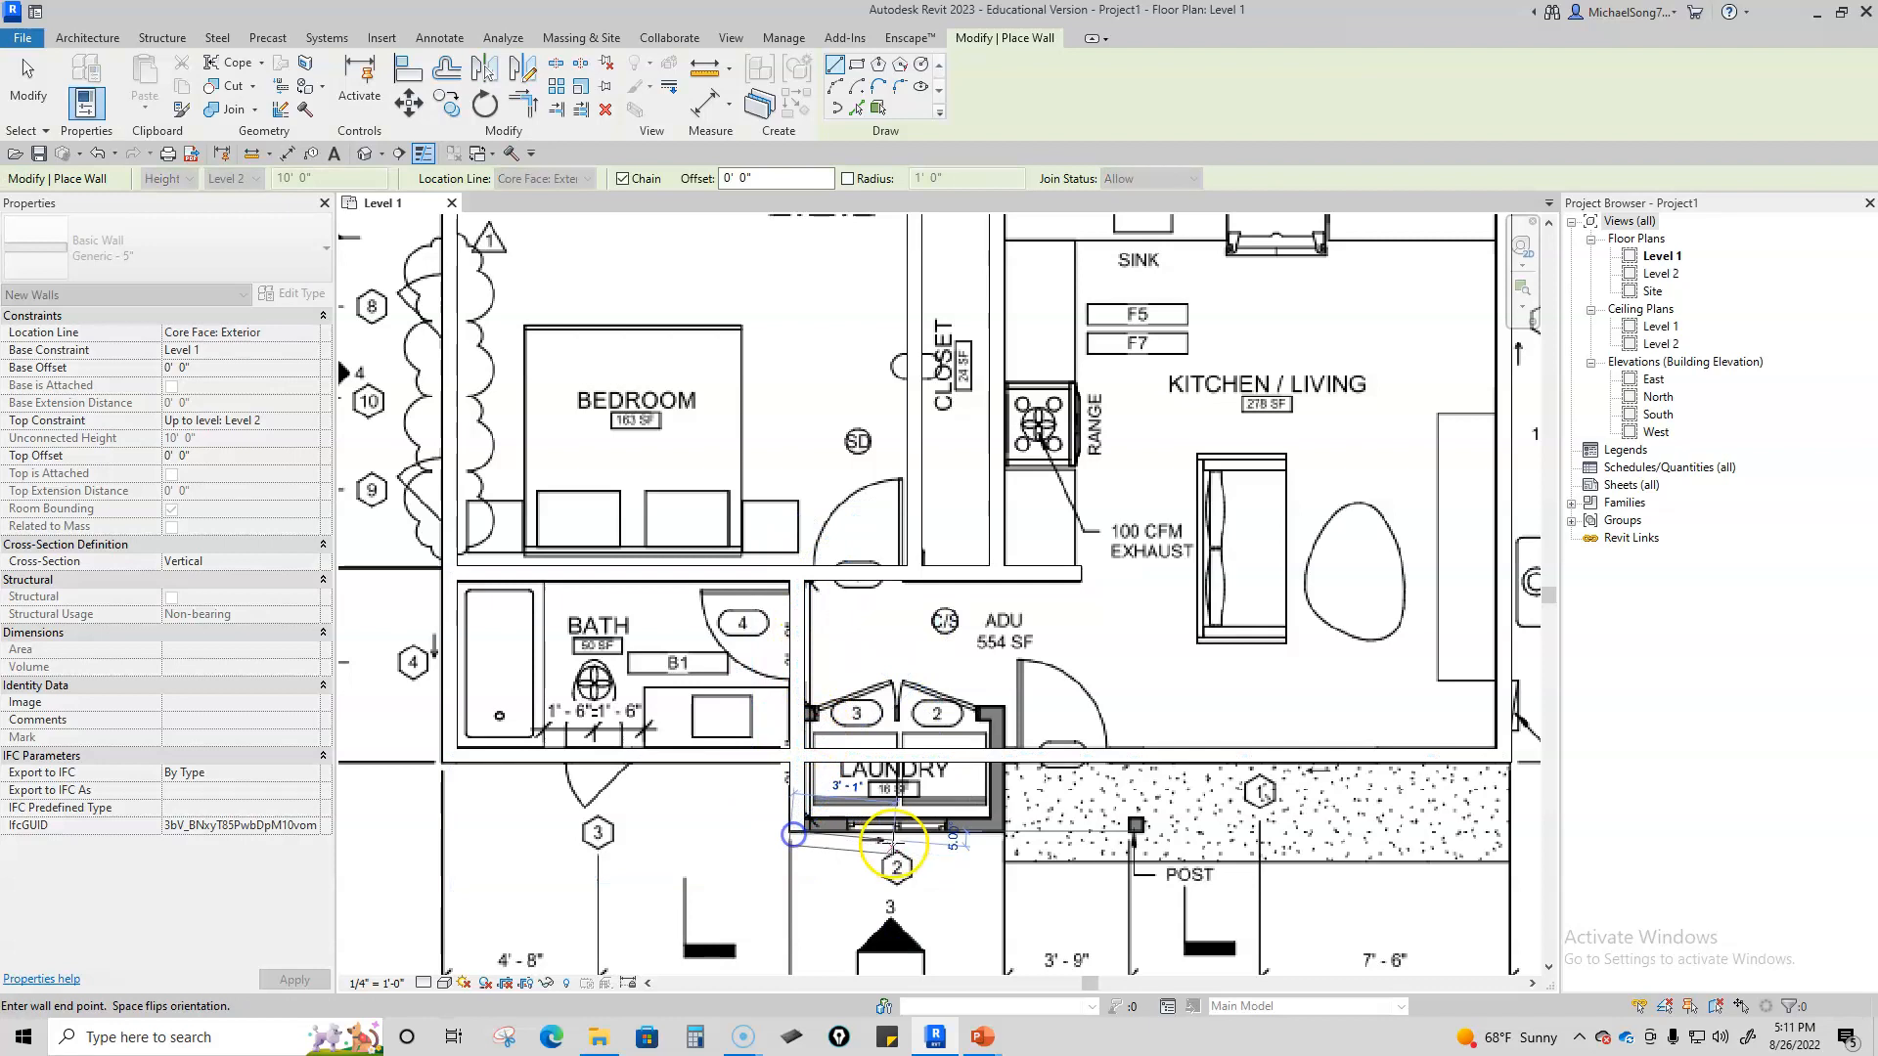
left_click(998, 832)
left_click(994, 709)
left_click(791, 711)
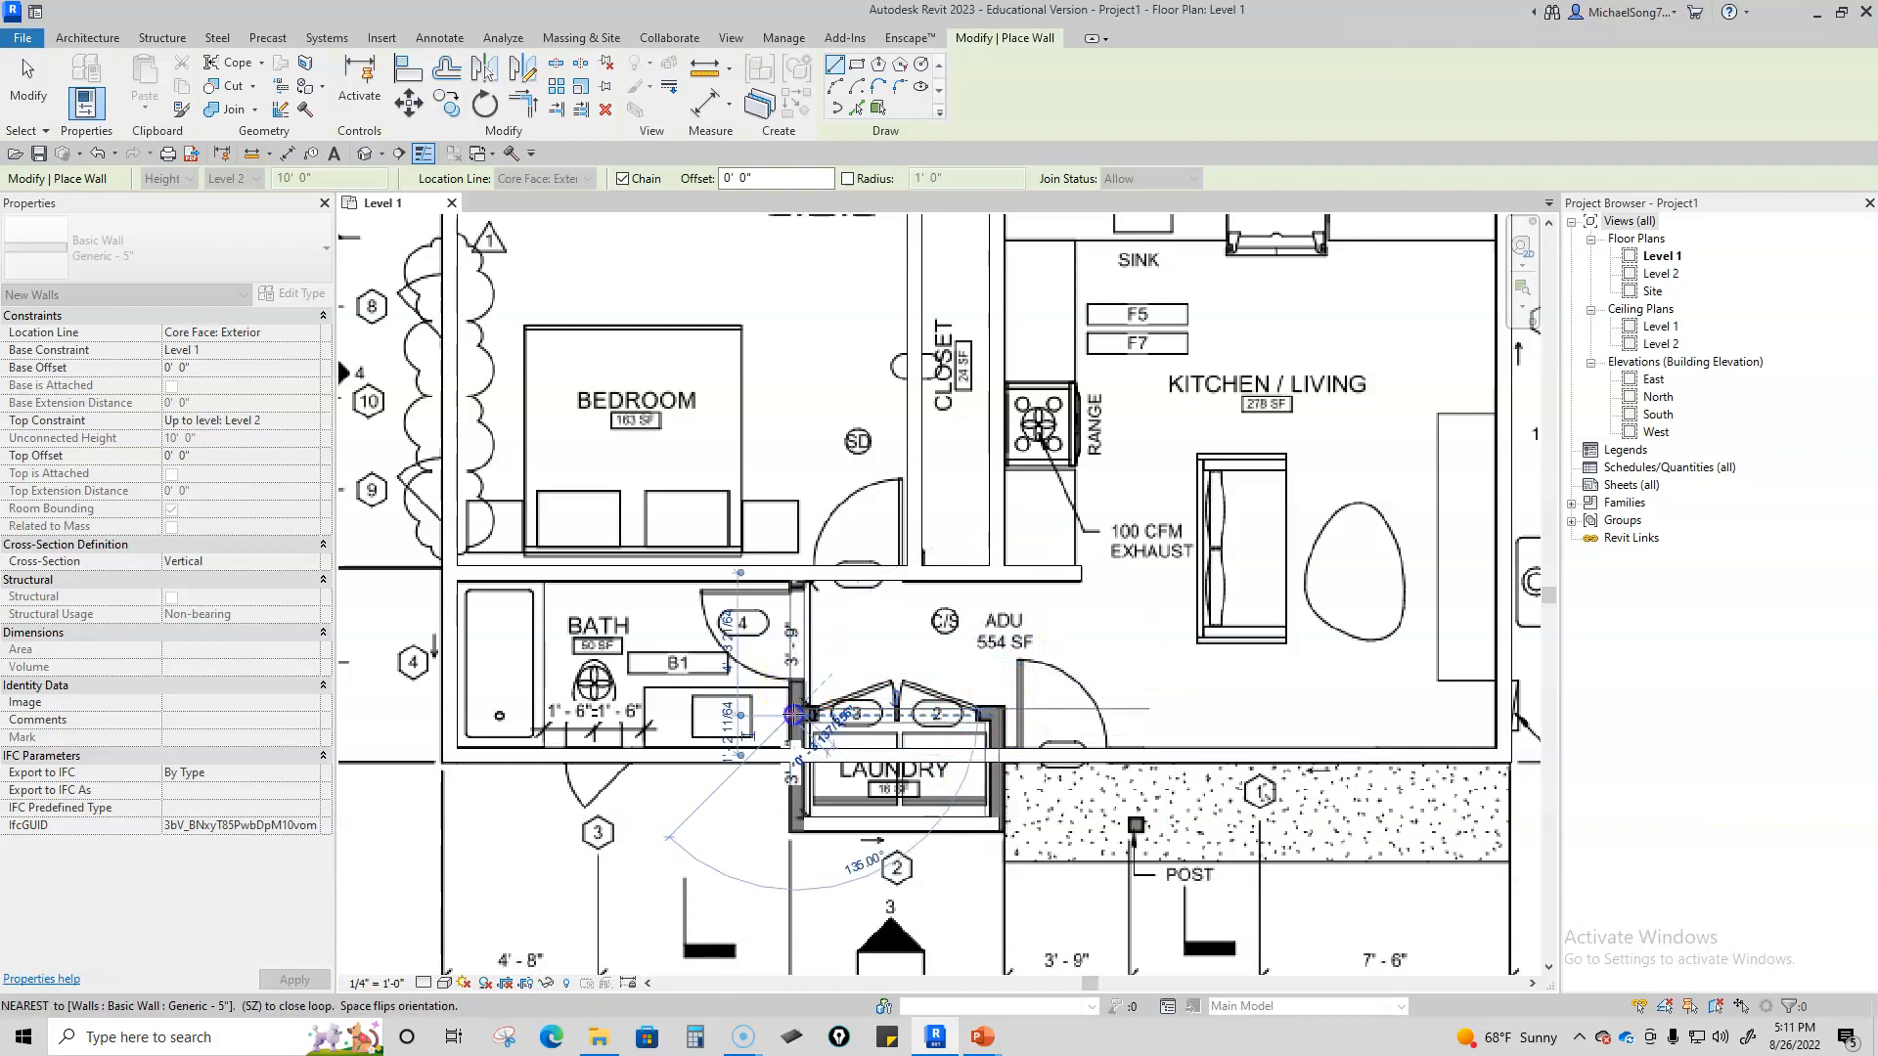
key("Escape")
key("Escape")
Step: Nudge the laundry's east wall eastward to line up with the wall on the PDF underlay
scroll(1000, 791, "up", 2)
left_click(1002, 765)
left_click(936, 736)
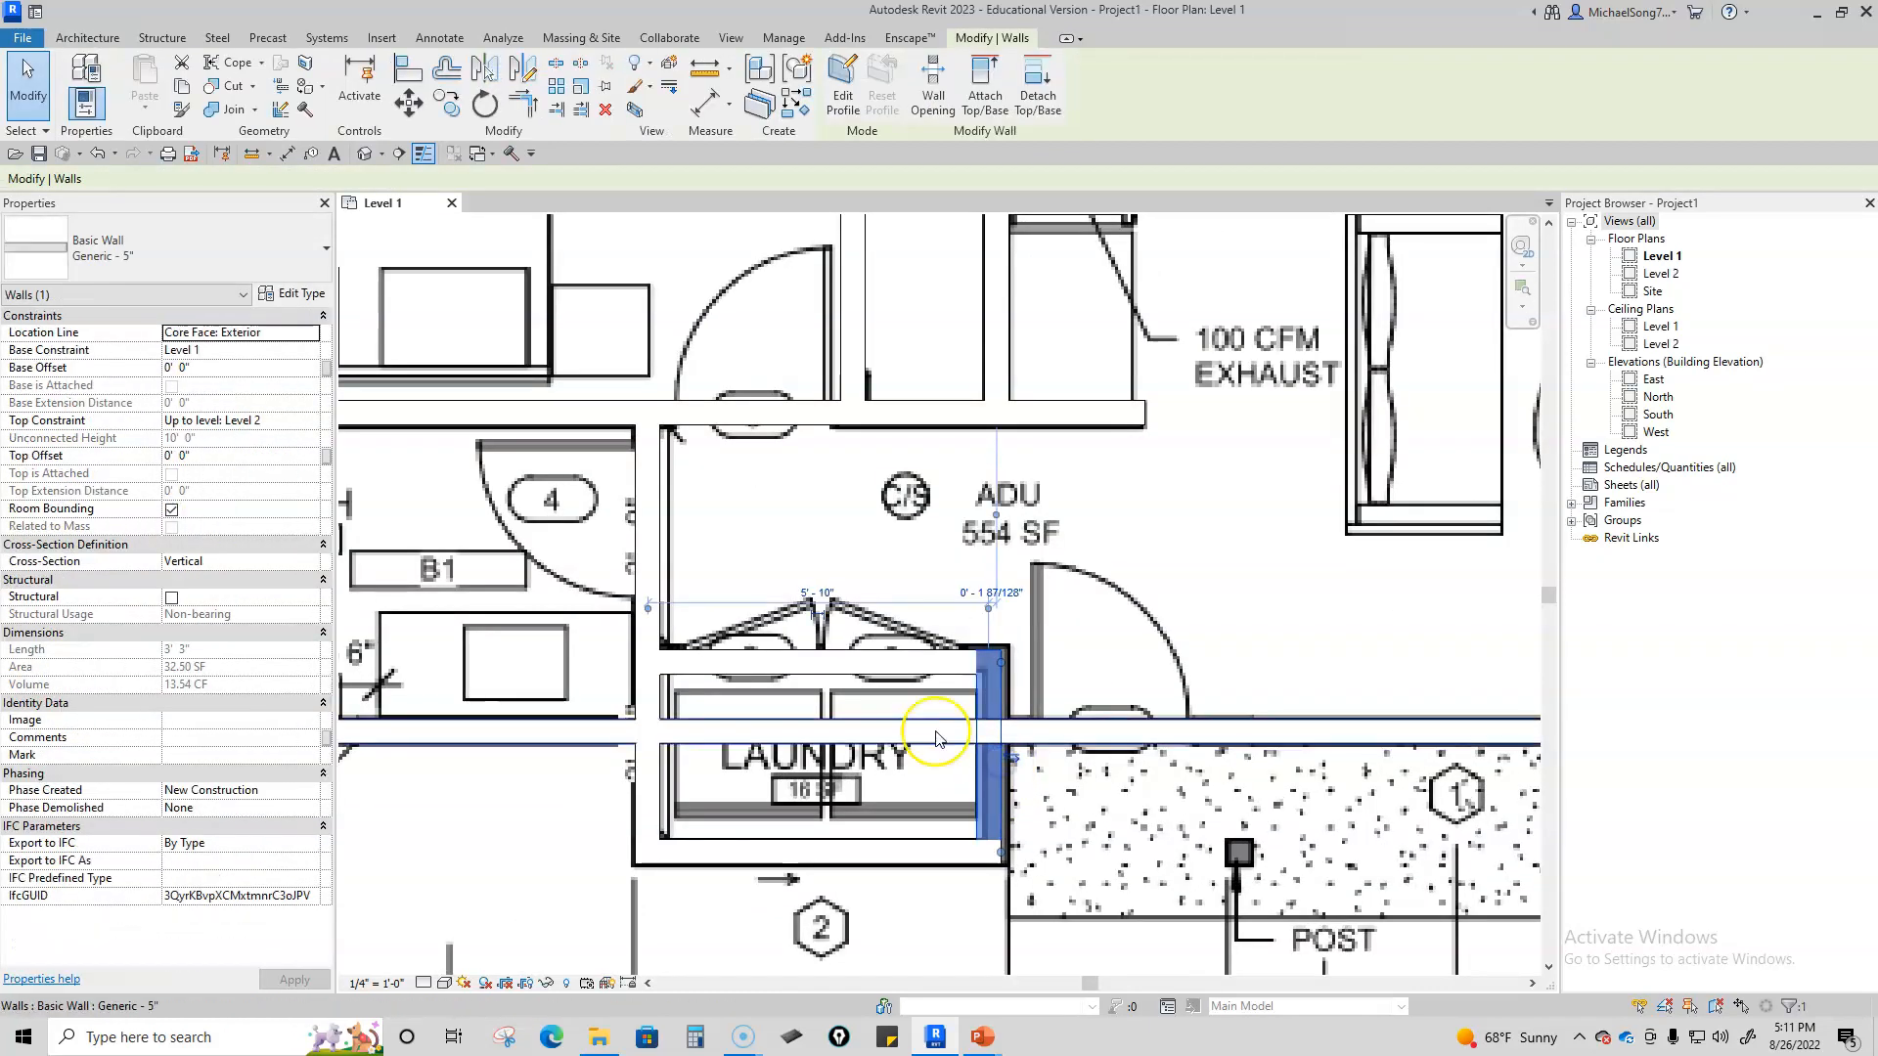
key("Right")
key("Right")
key("Right")
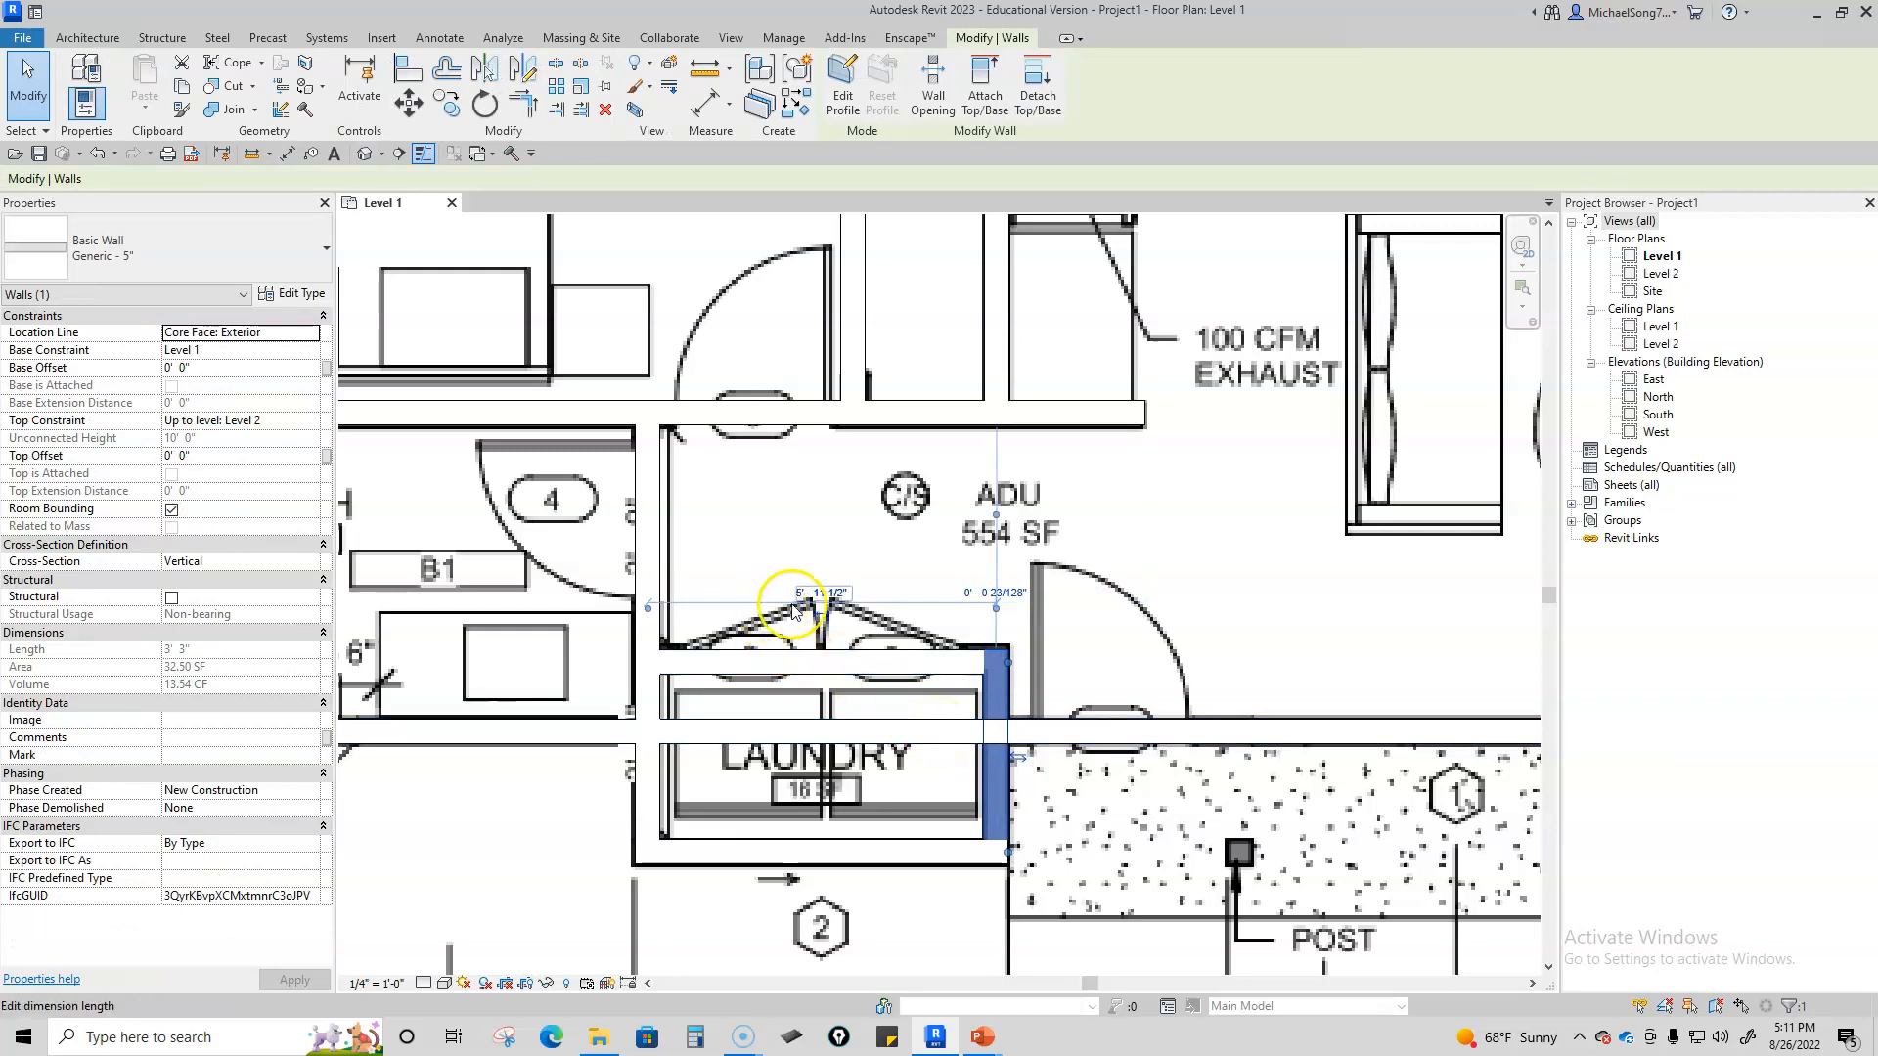
left_click(817, 593)
key("Return")
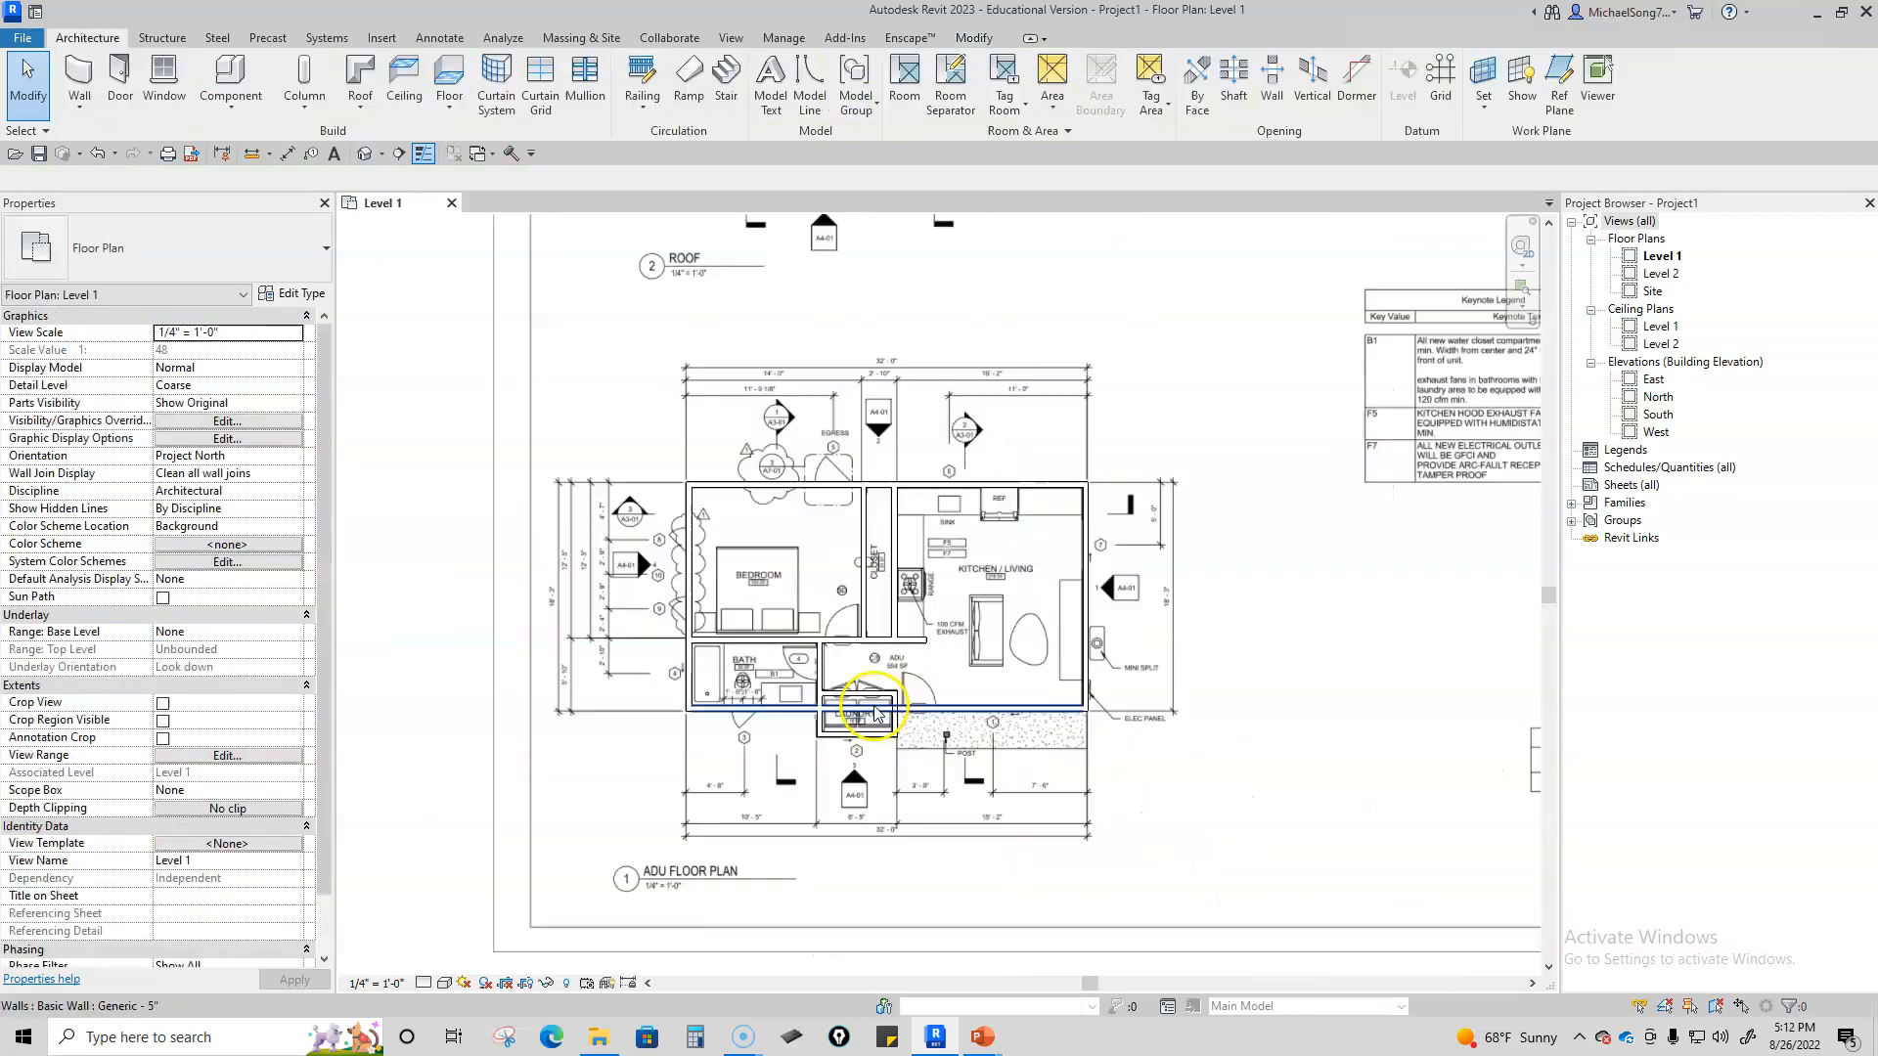
Step: Start the Door command with the Single-Flush 32" x 84" type
middle_click_drag(886, 734, 887, 790)
scroll(885, 763, "up", 2)
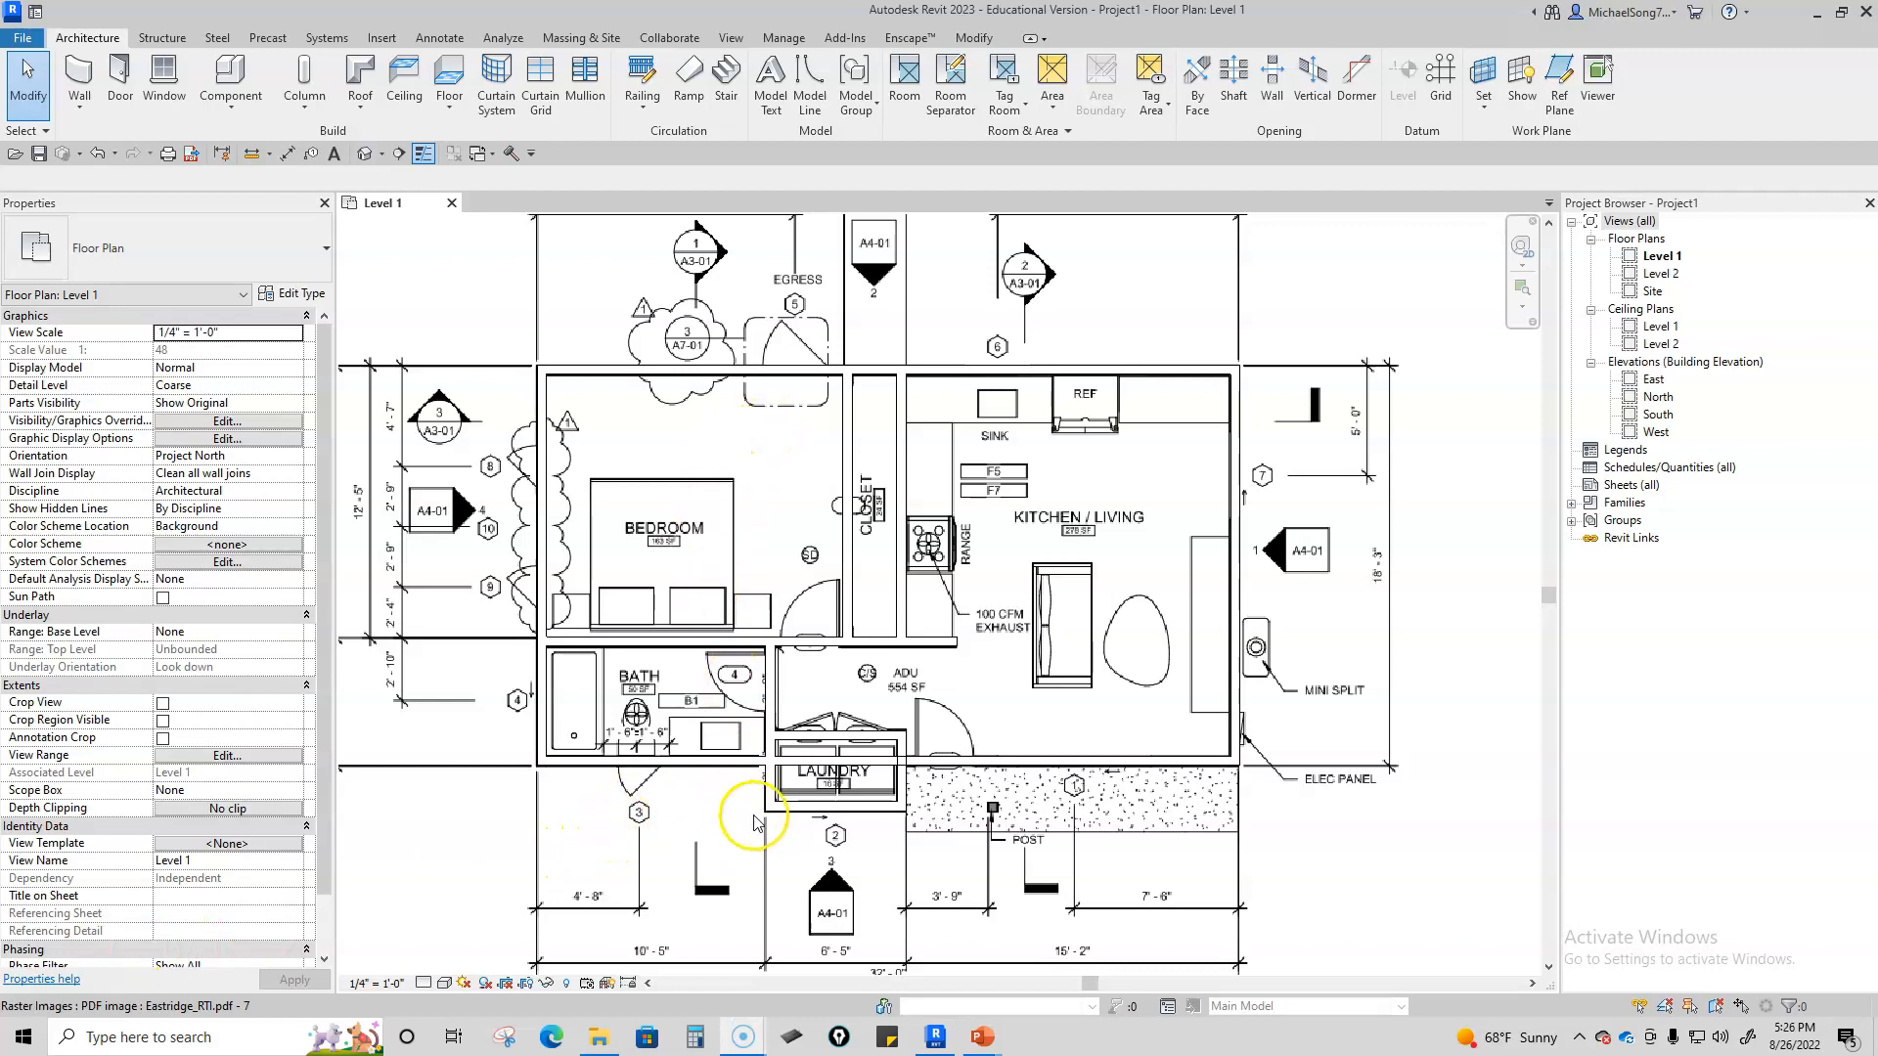
scroll(931, 748, "up", 2)
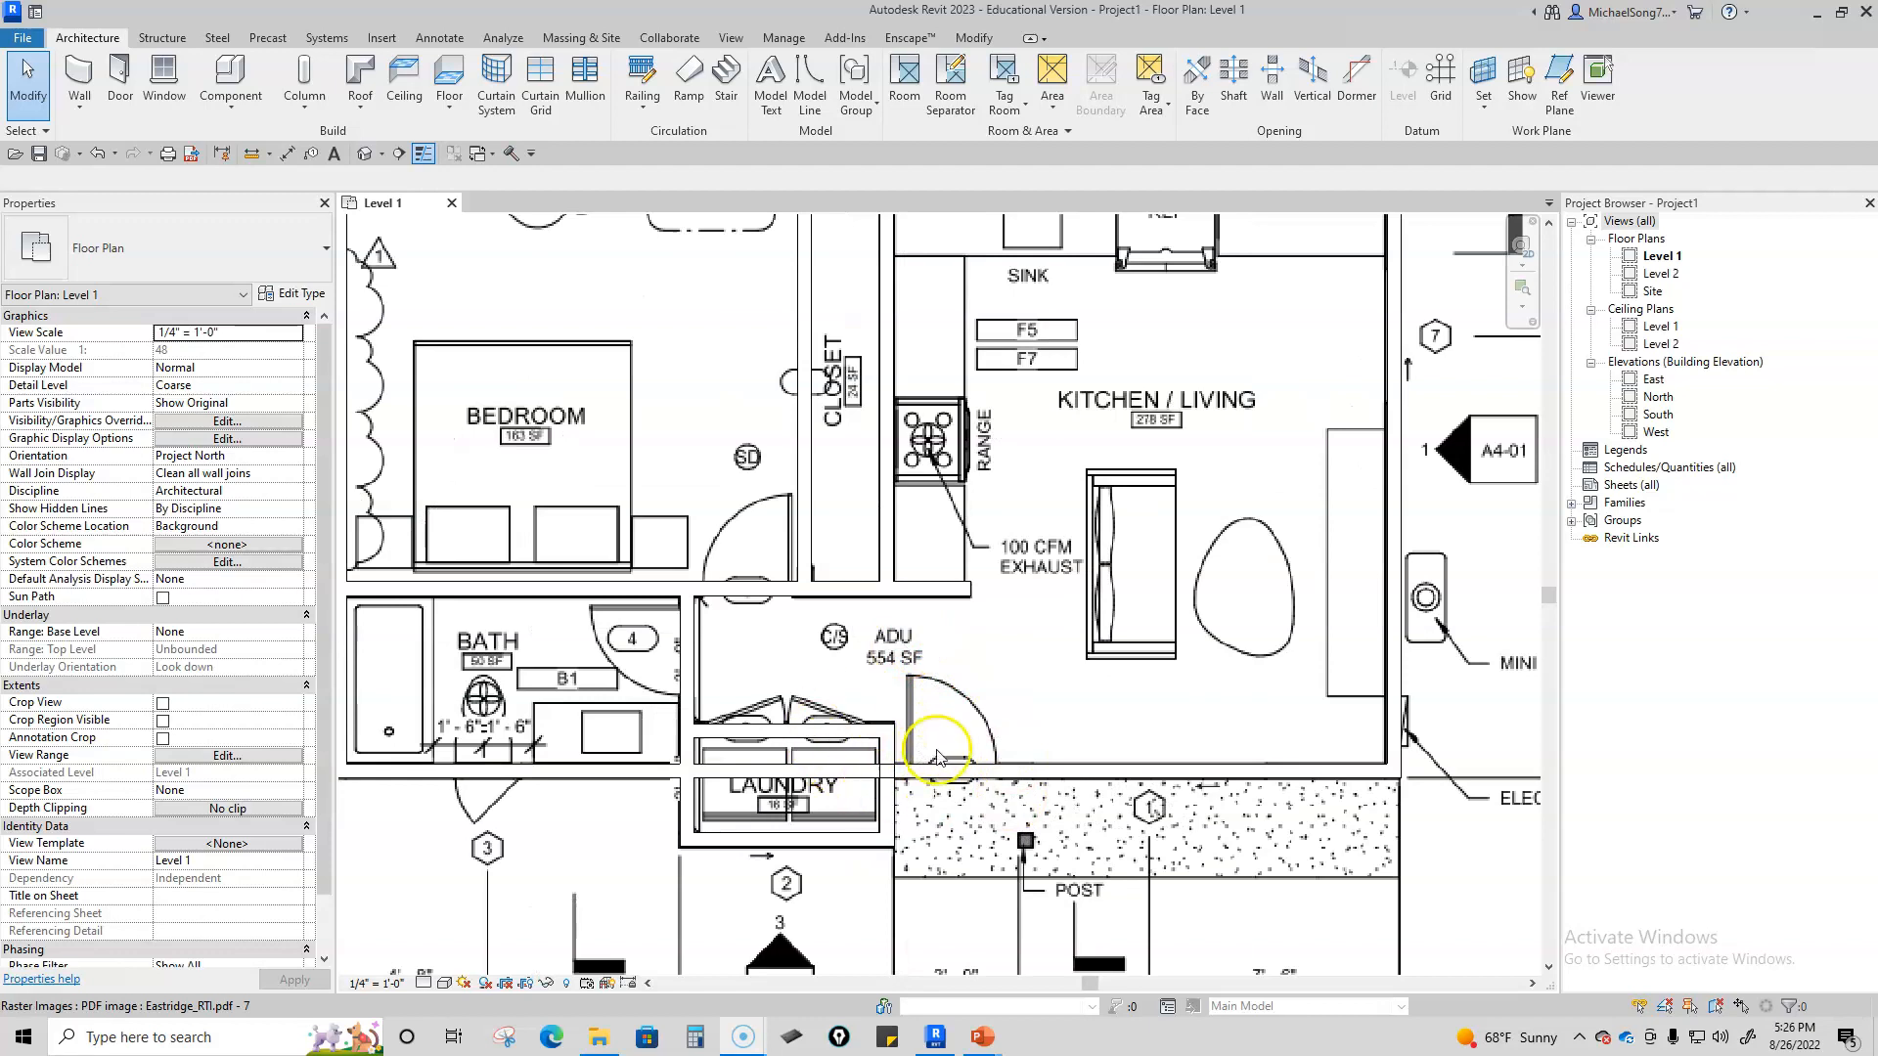
scroll(782, 777, "down", 2)
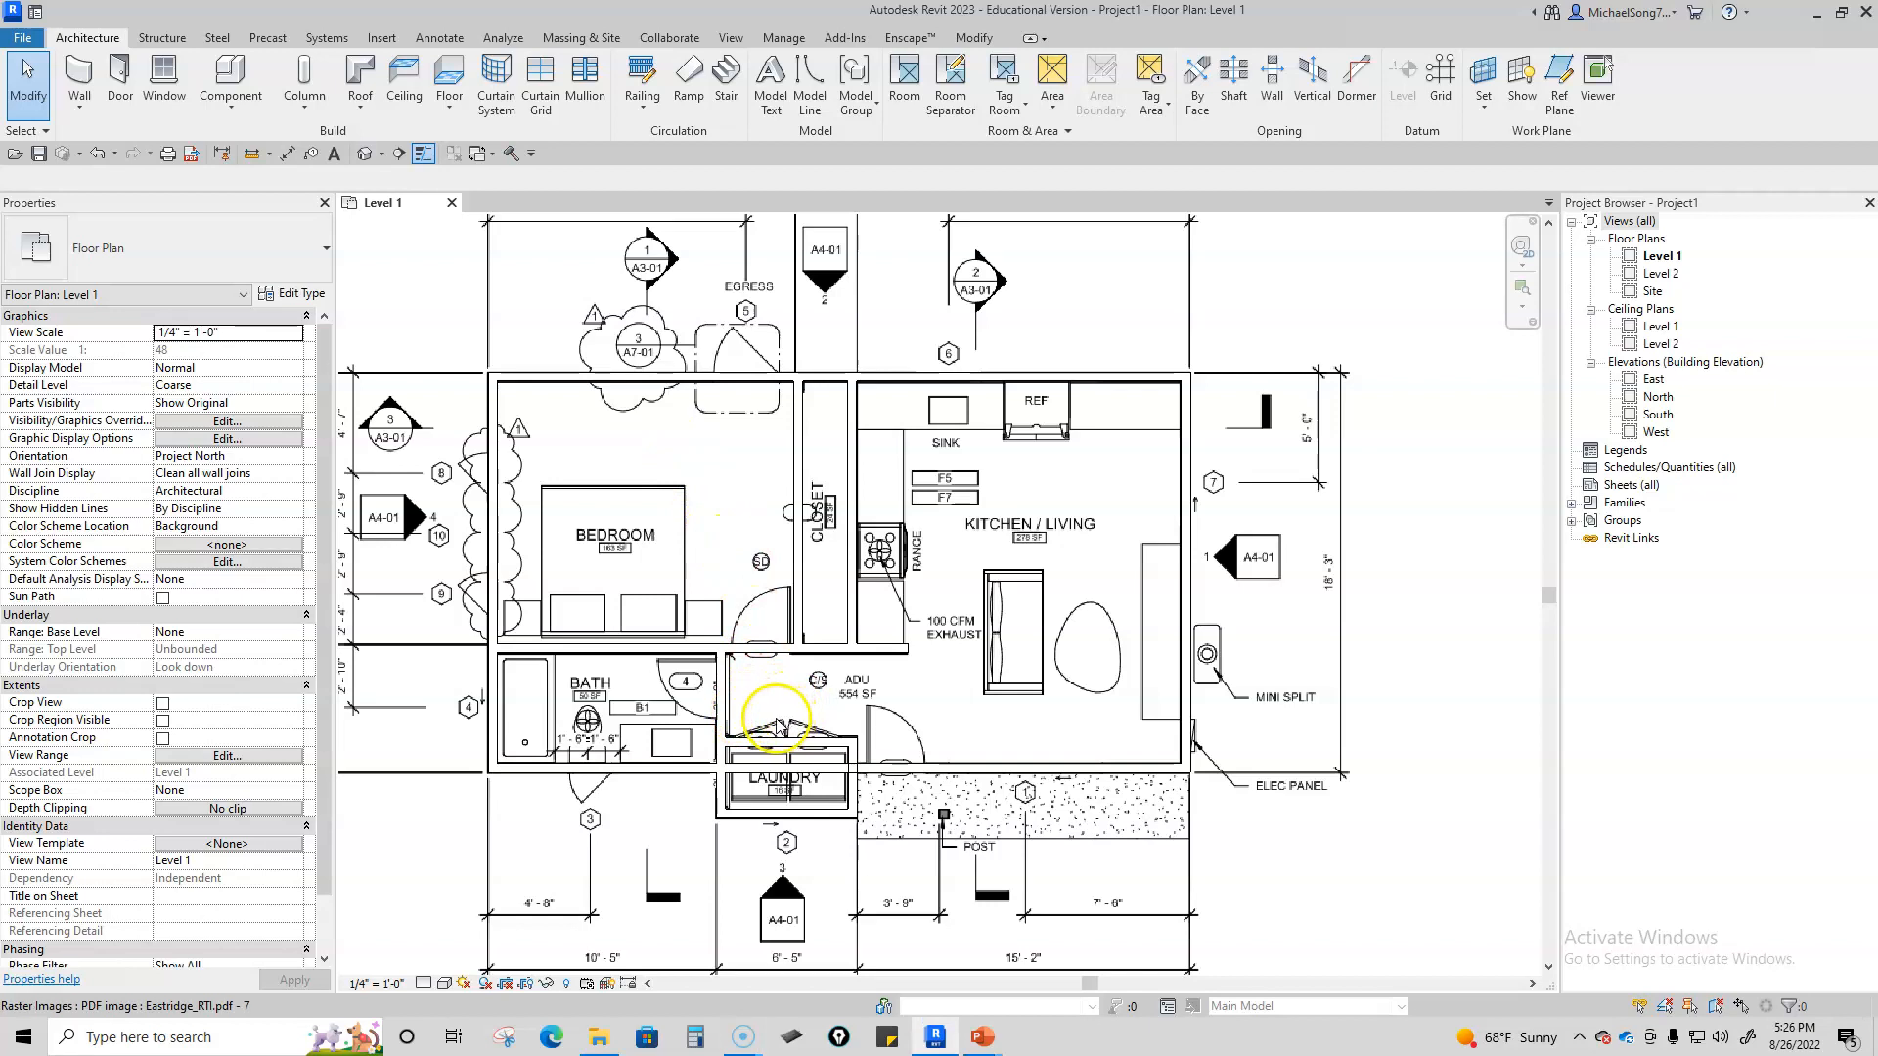
scroll(733, 694, "up", 1)
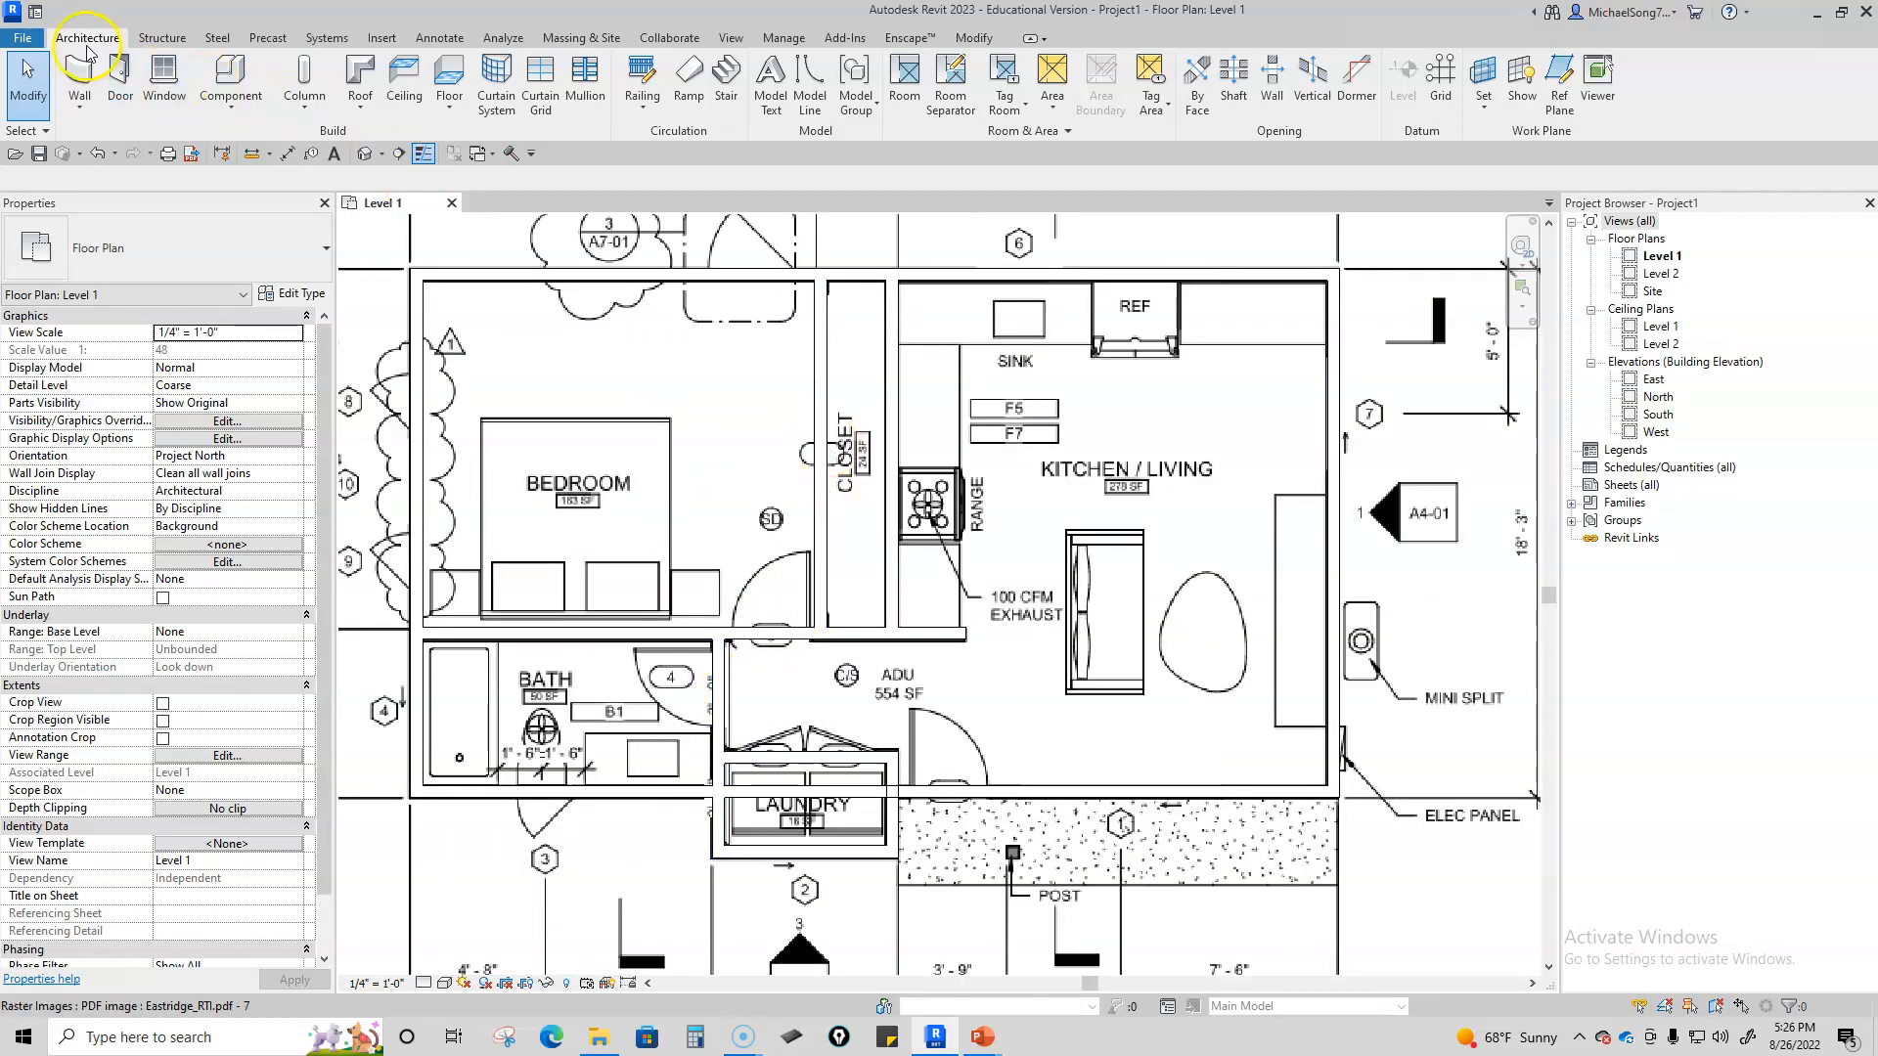
left_click(119, 77)
left_click(217, 244)
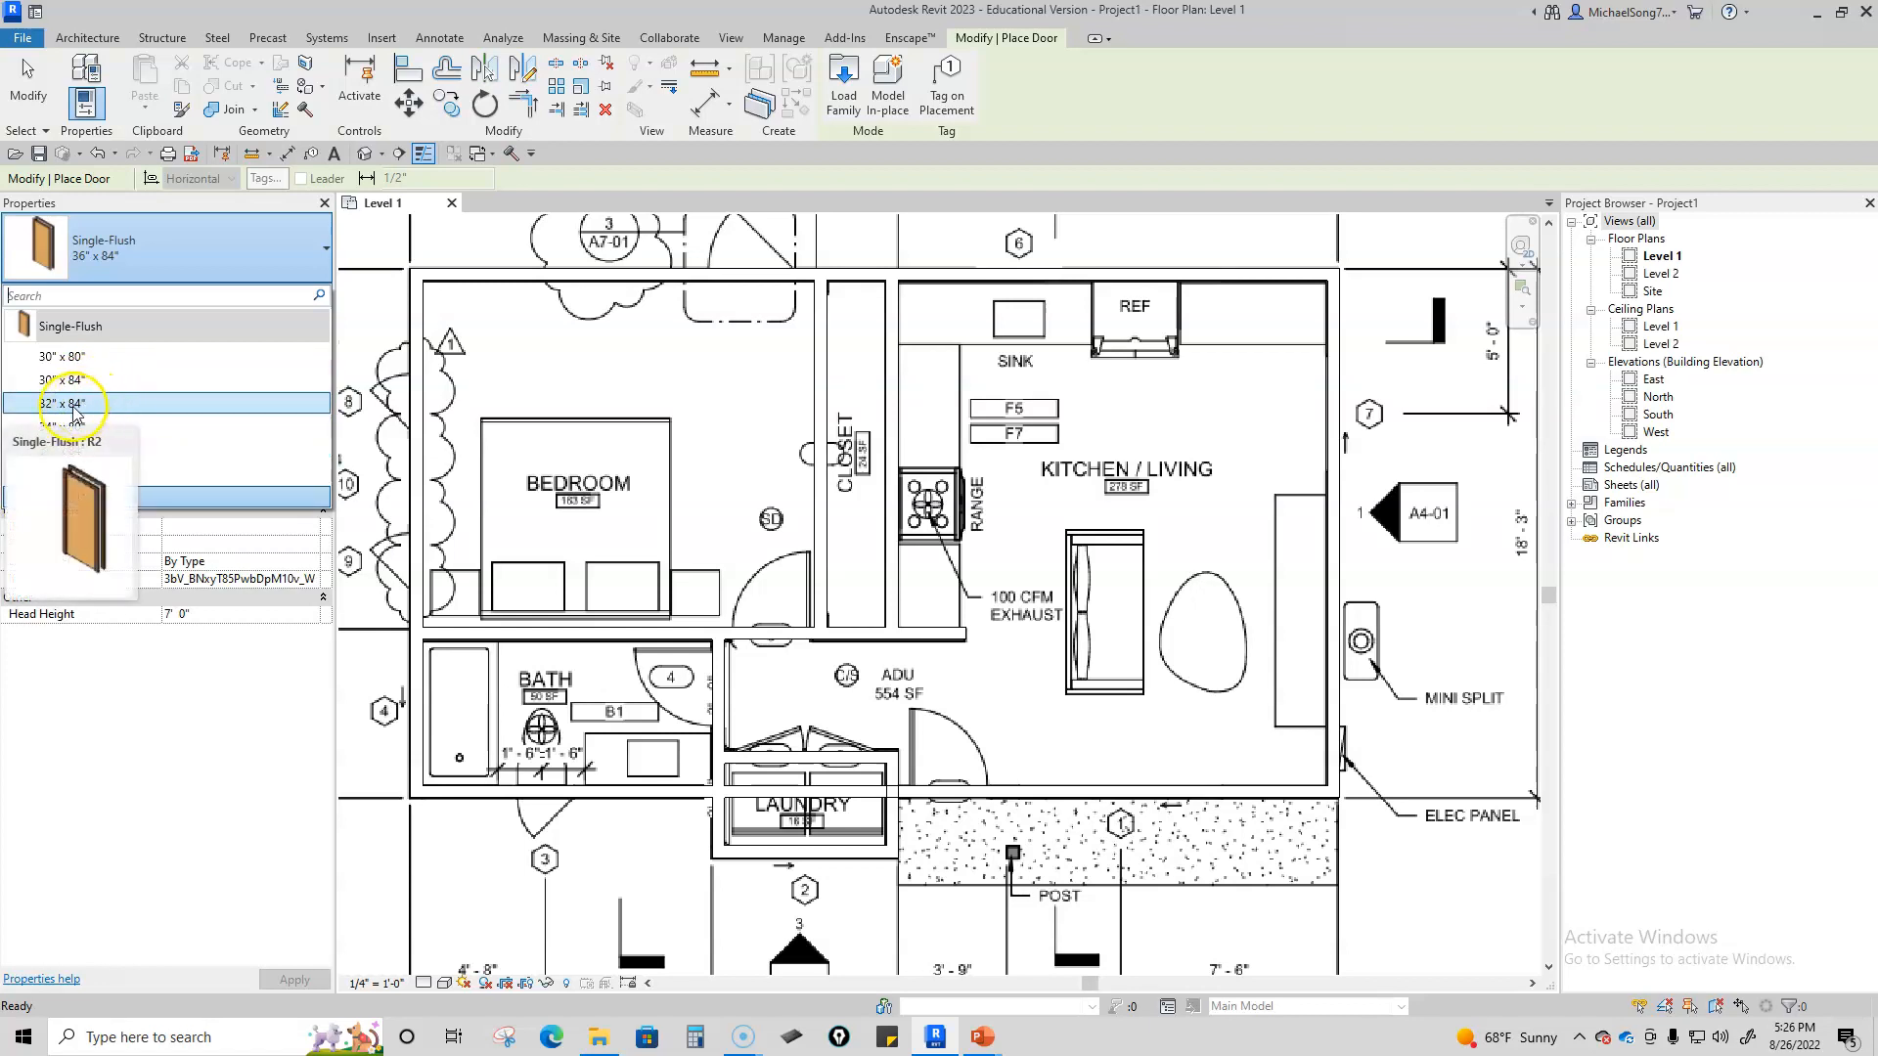
left_click(69, 403)
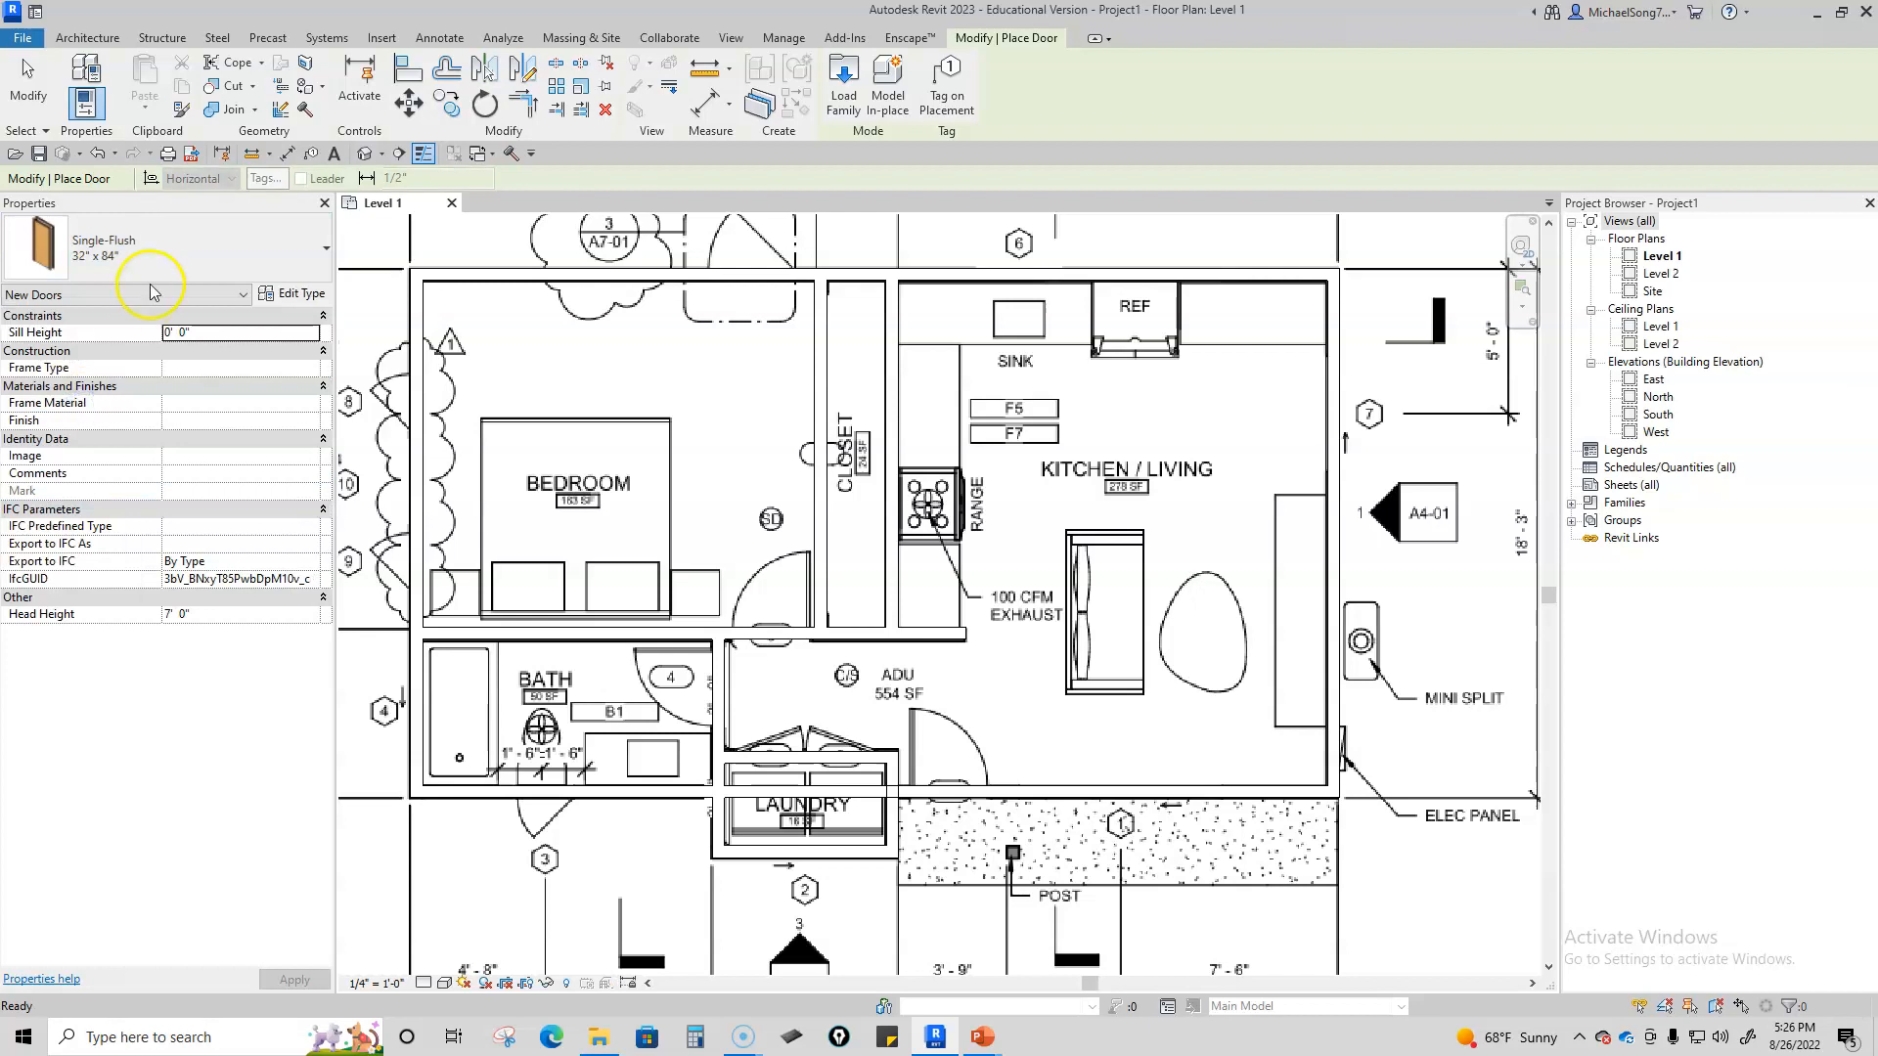
Step: Set the height of the Single-Flush door type to 6' 8" in its type properties
left_click(303, 294)
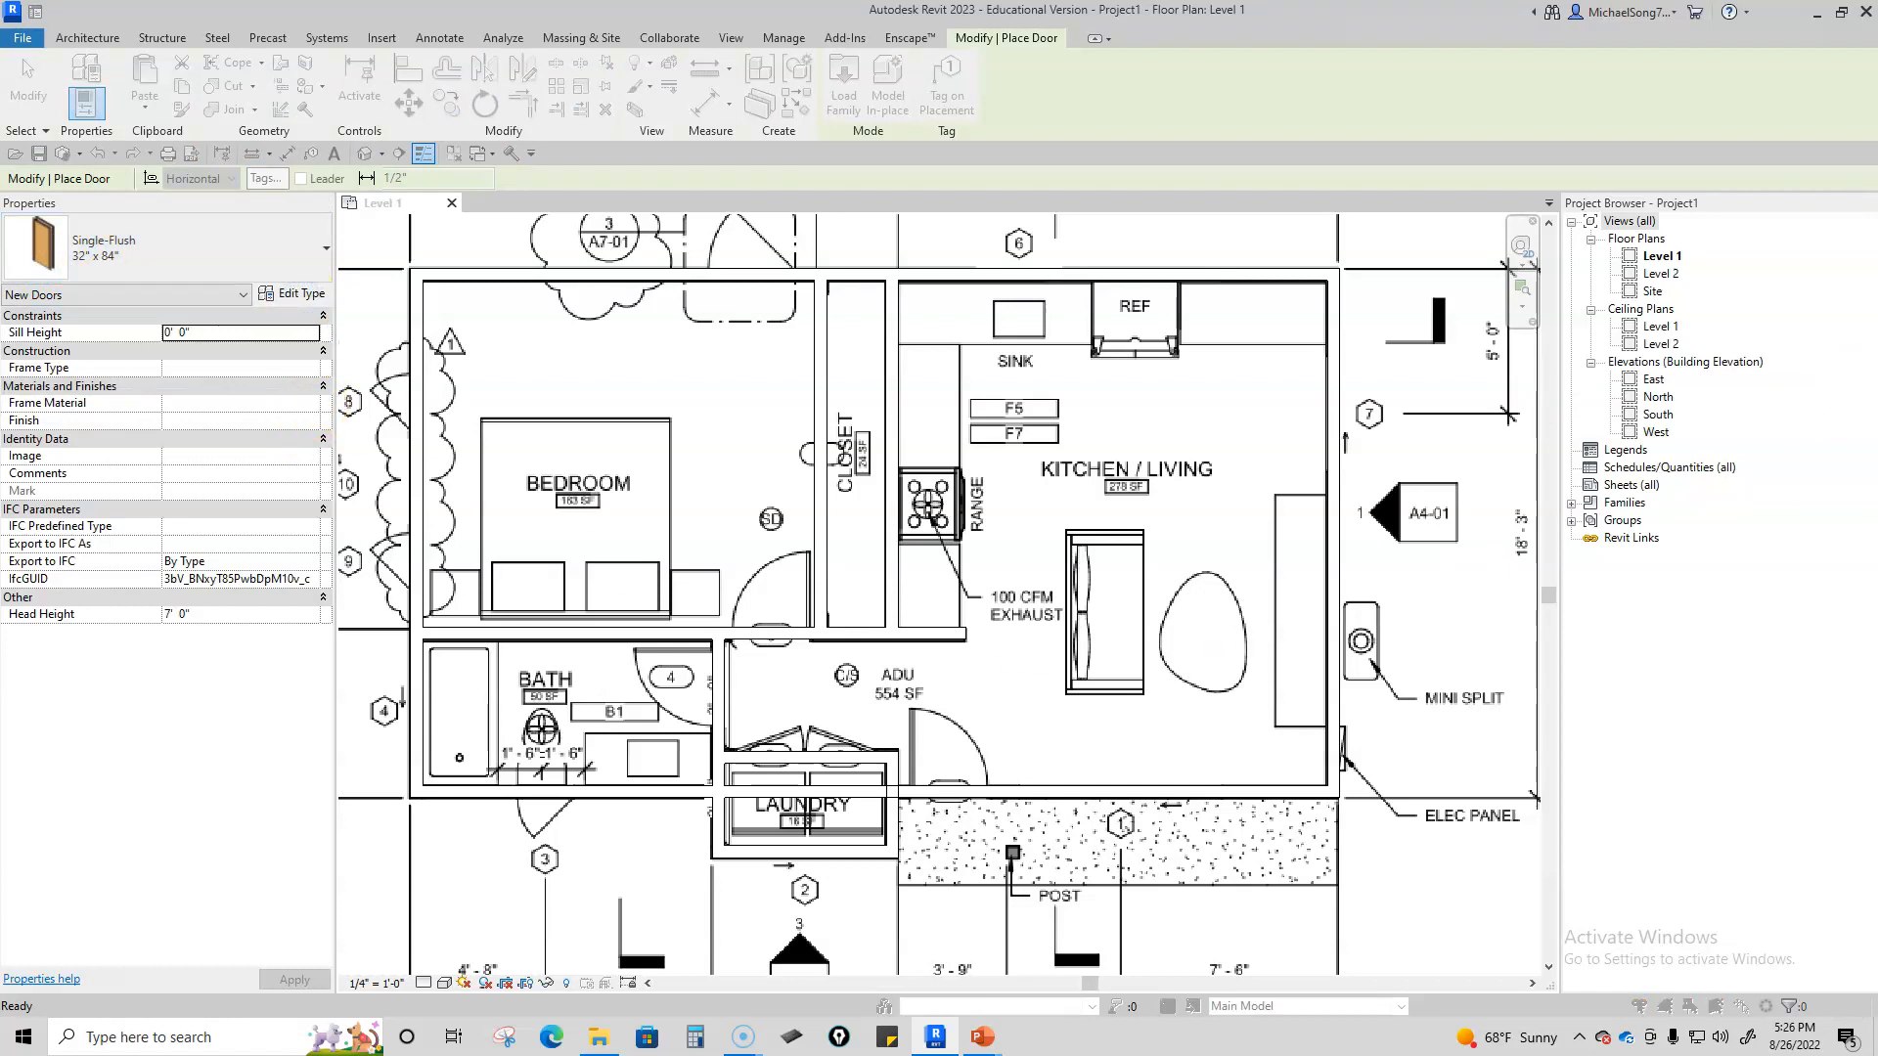
left_click_drag(1877, 176, 879, 238)
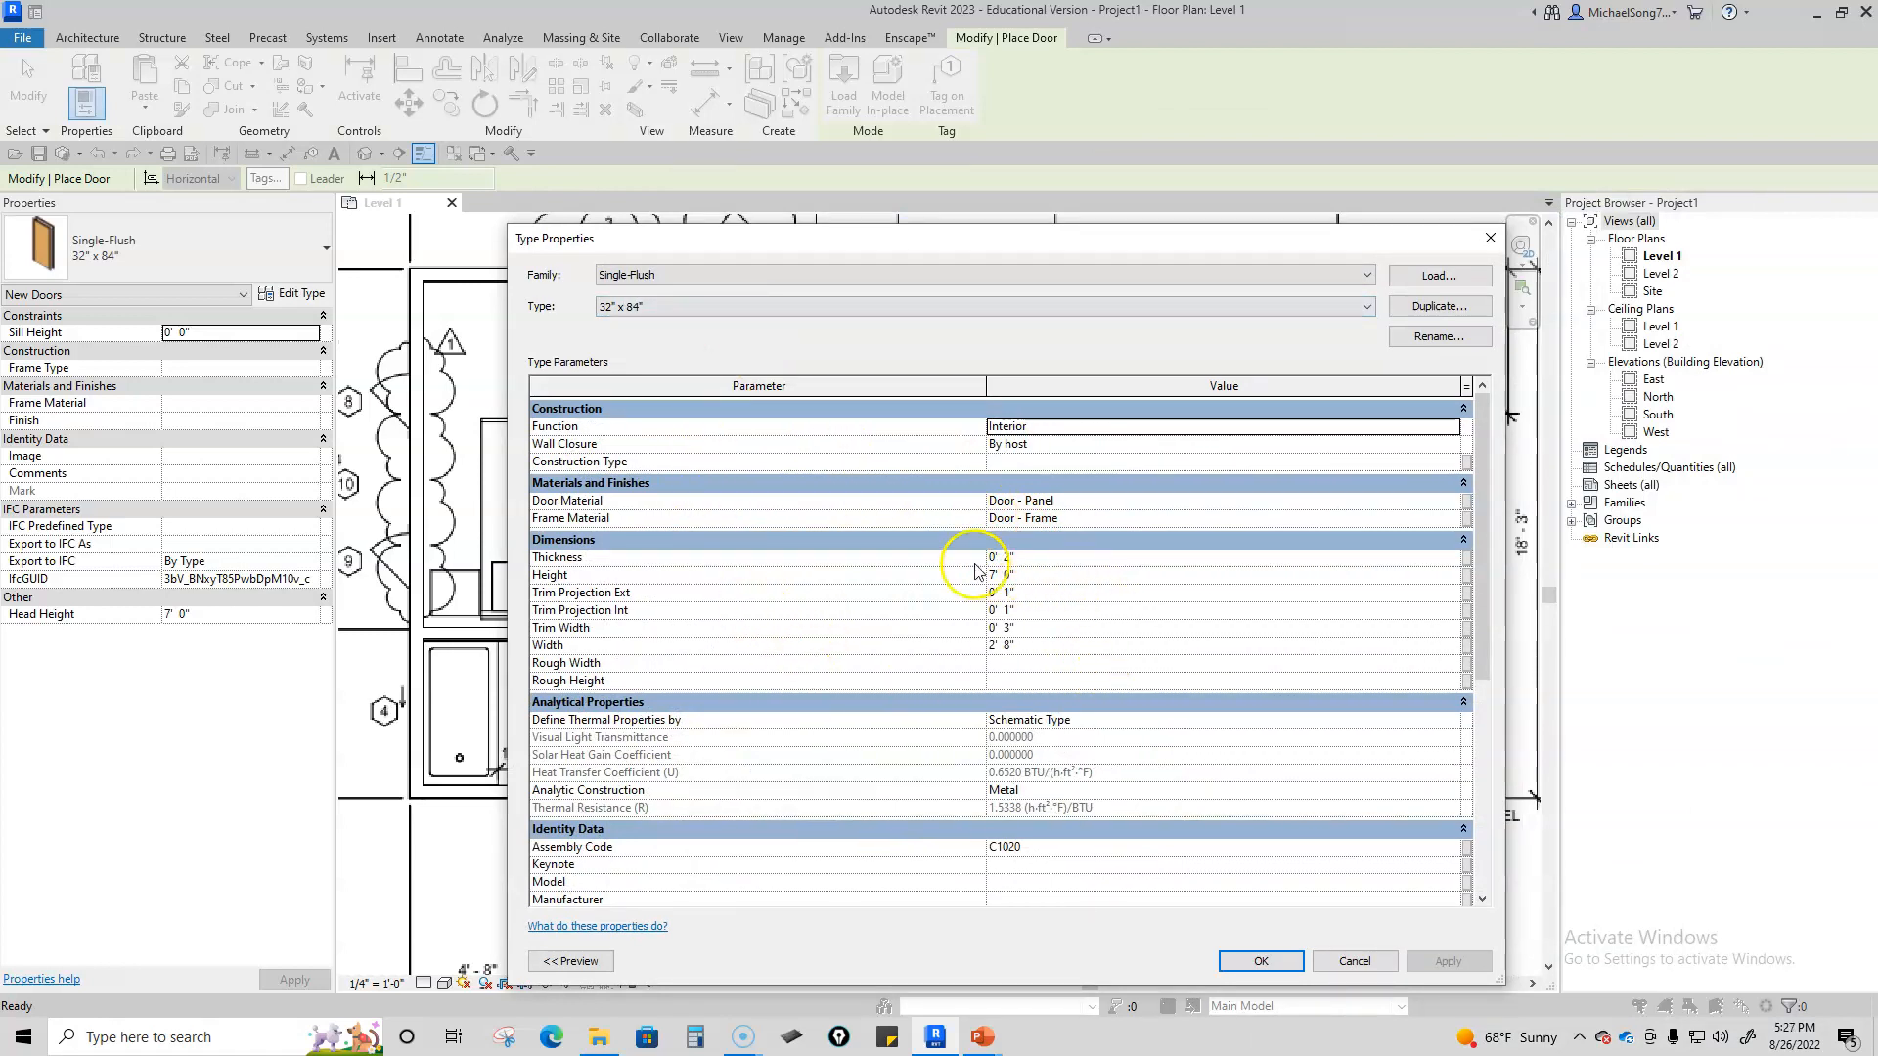
left_click(1071, 500)
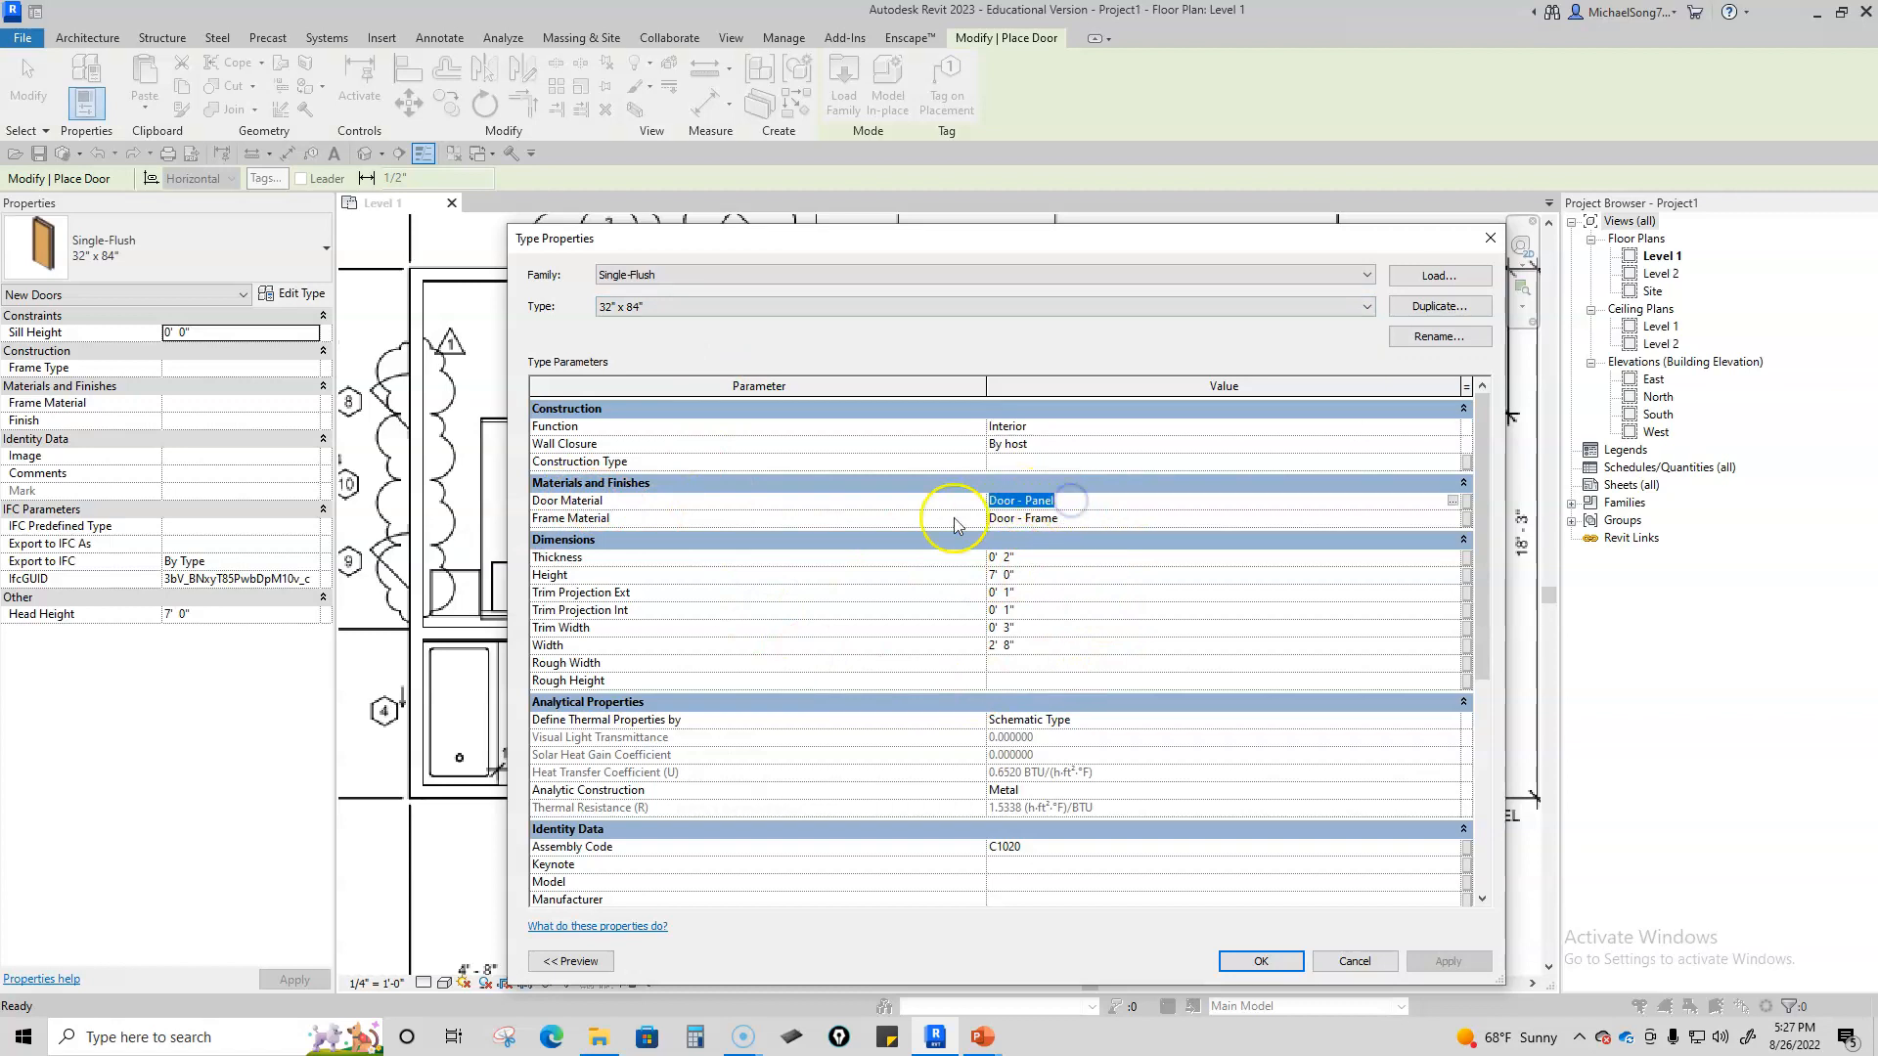
left_click(1044, 557)
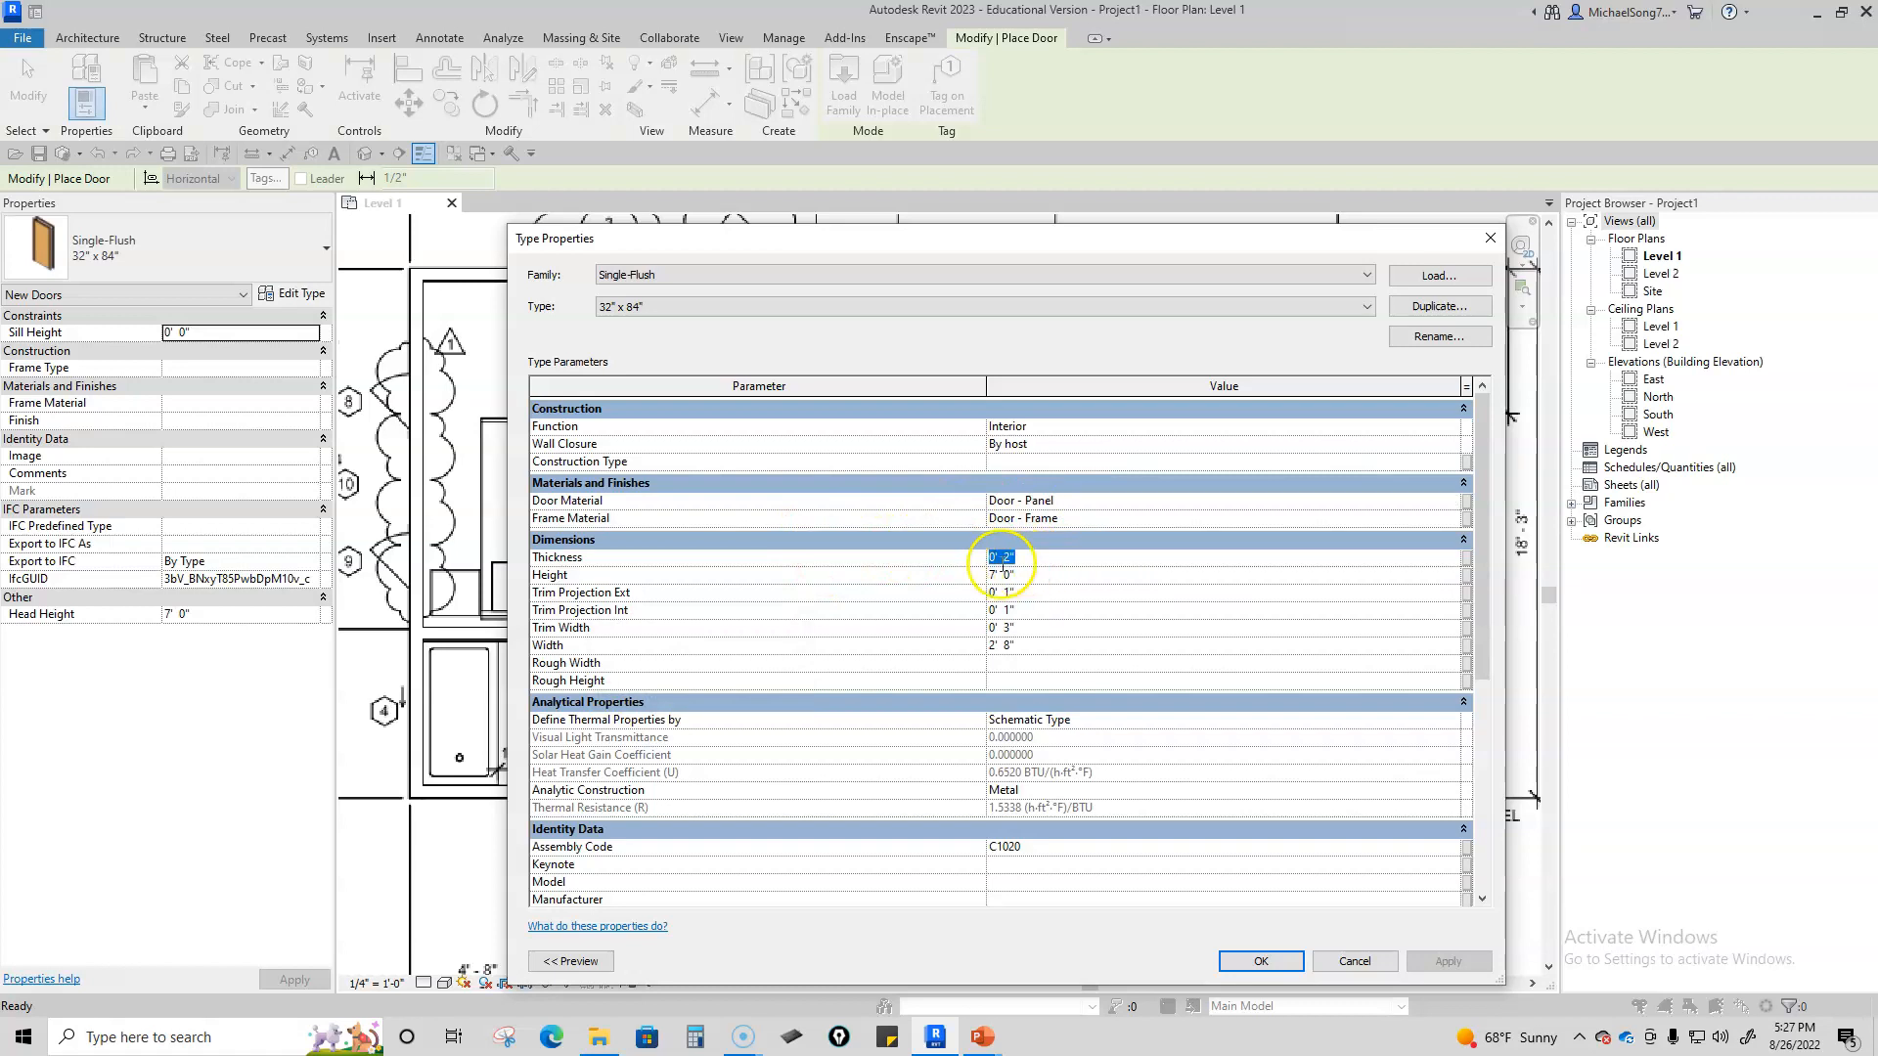
left_click(1038, 576)
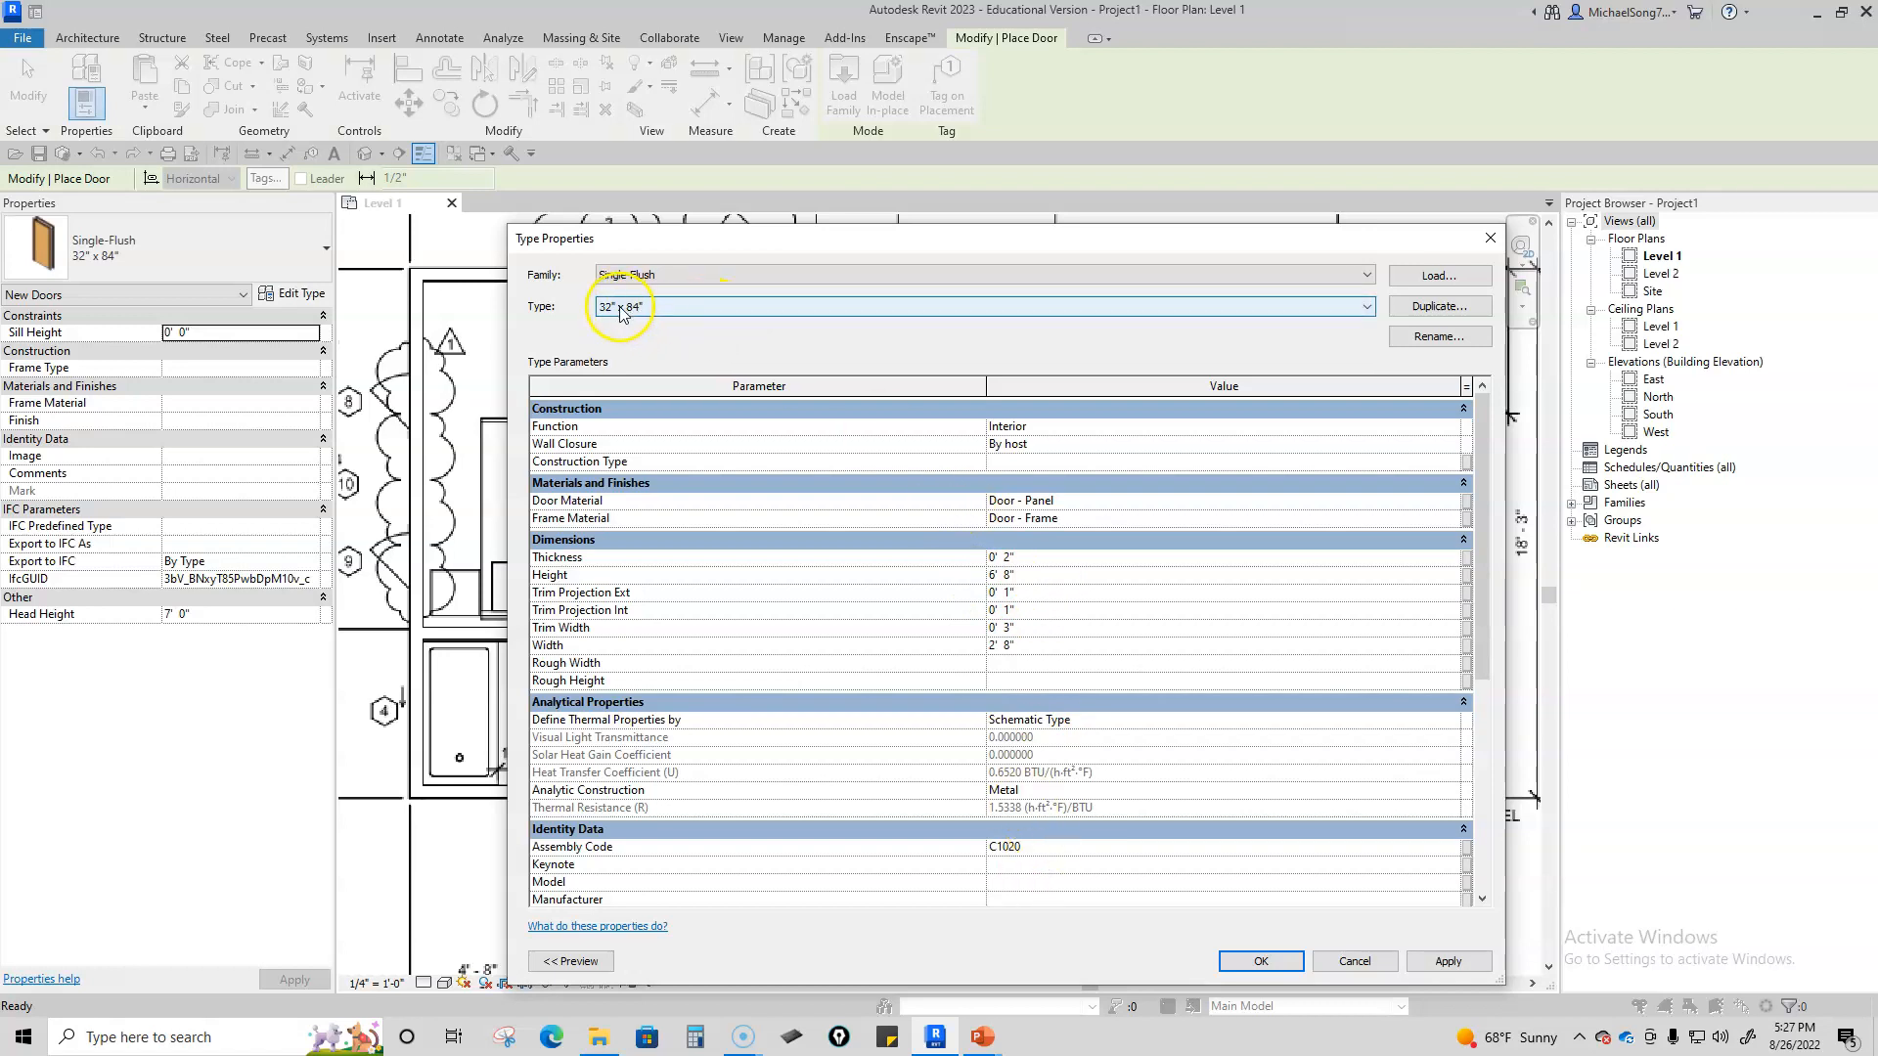
Step: Rename the door type as 32" x 80" and apply the type properties
left_click(1437, 336)
left_click(1008, 612)
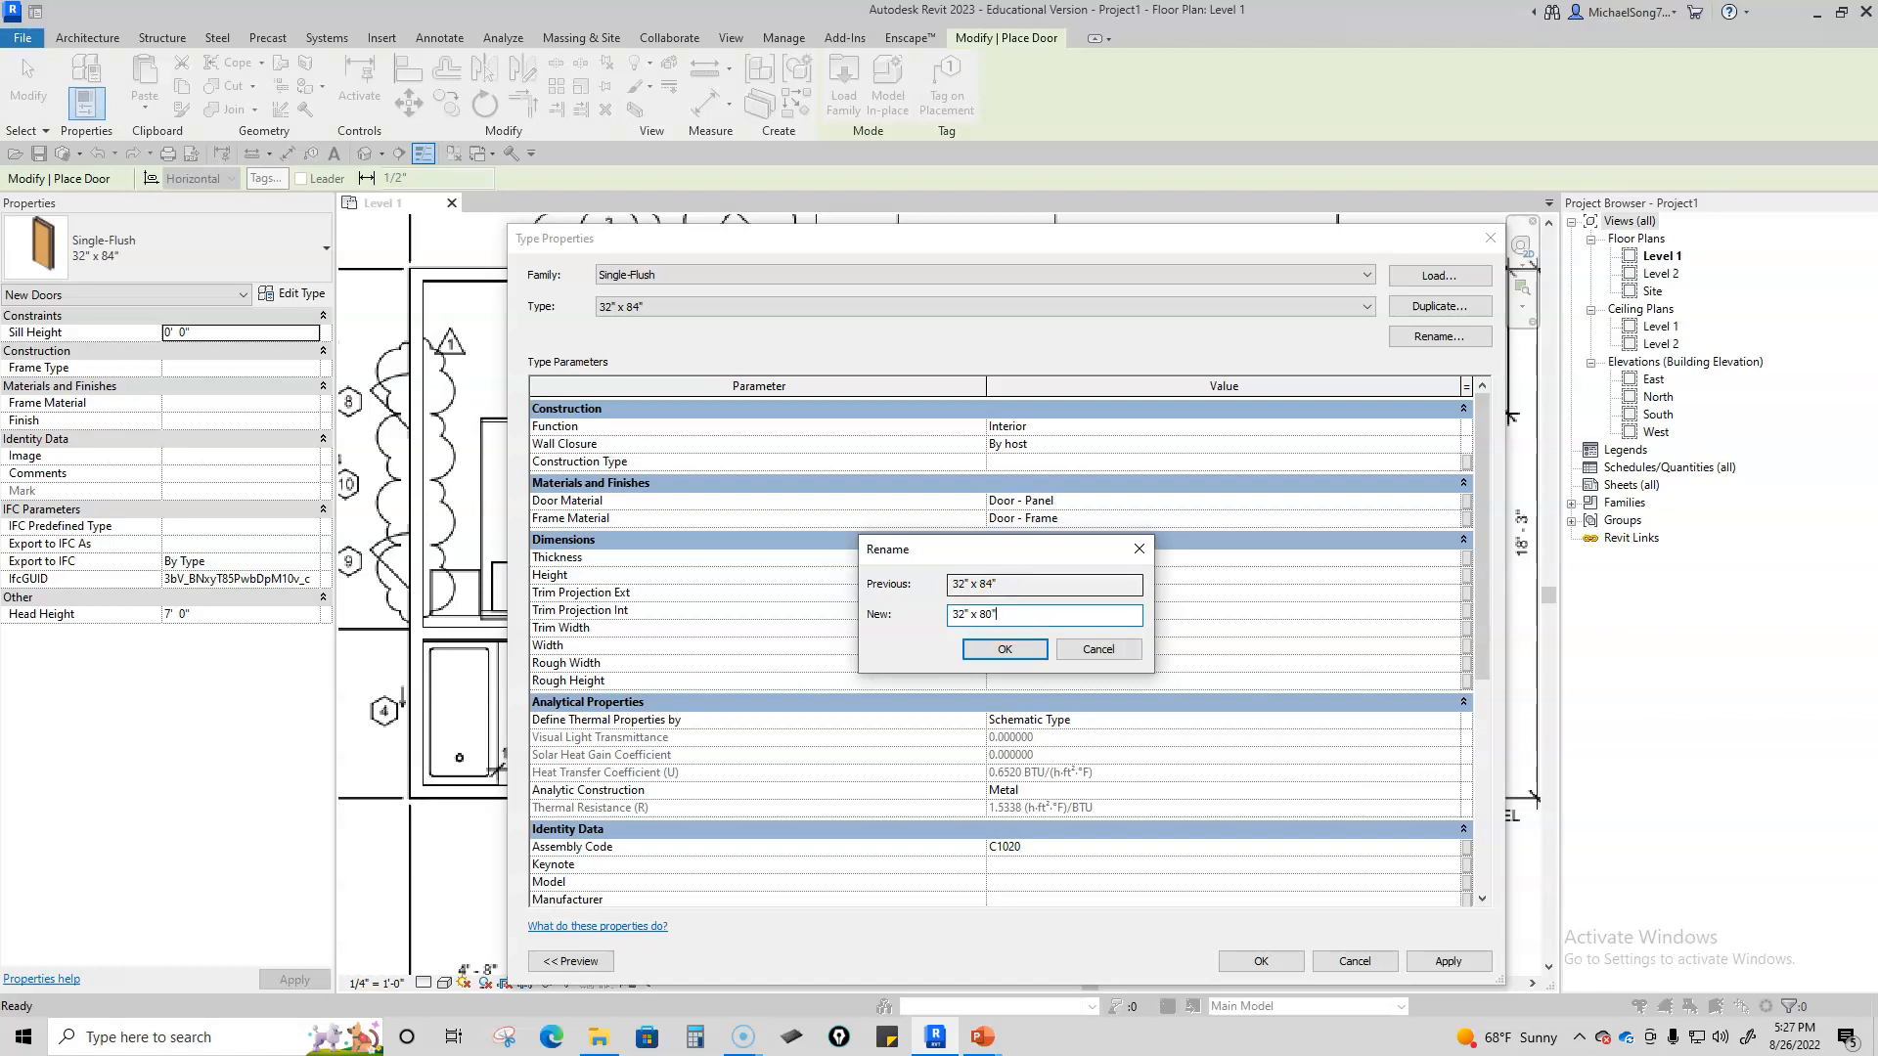
left_click(1005, 649)
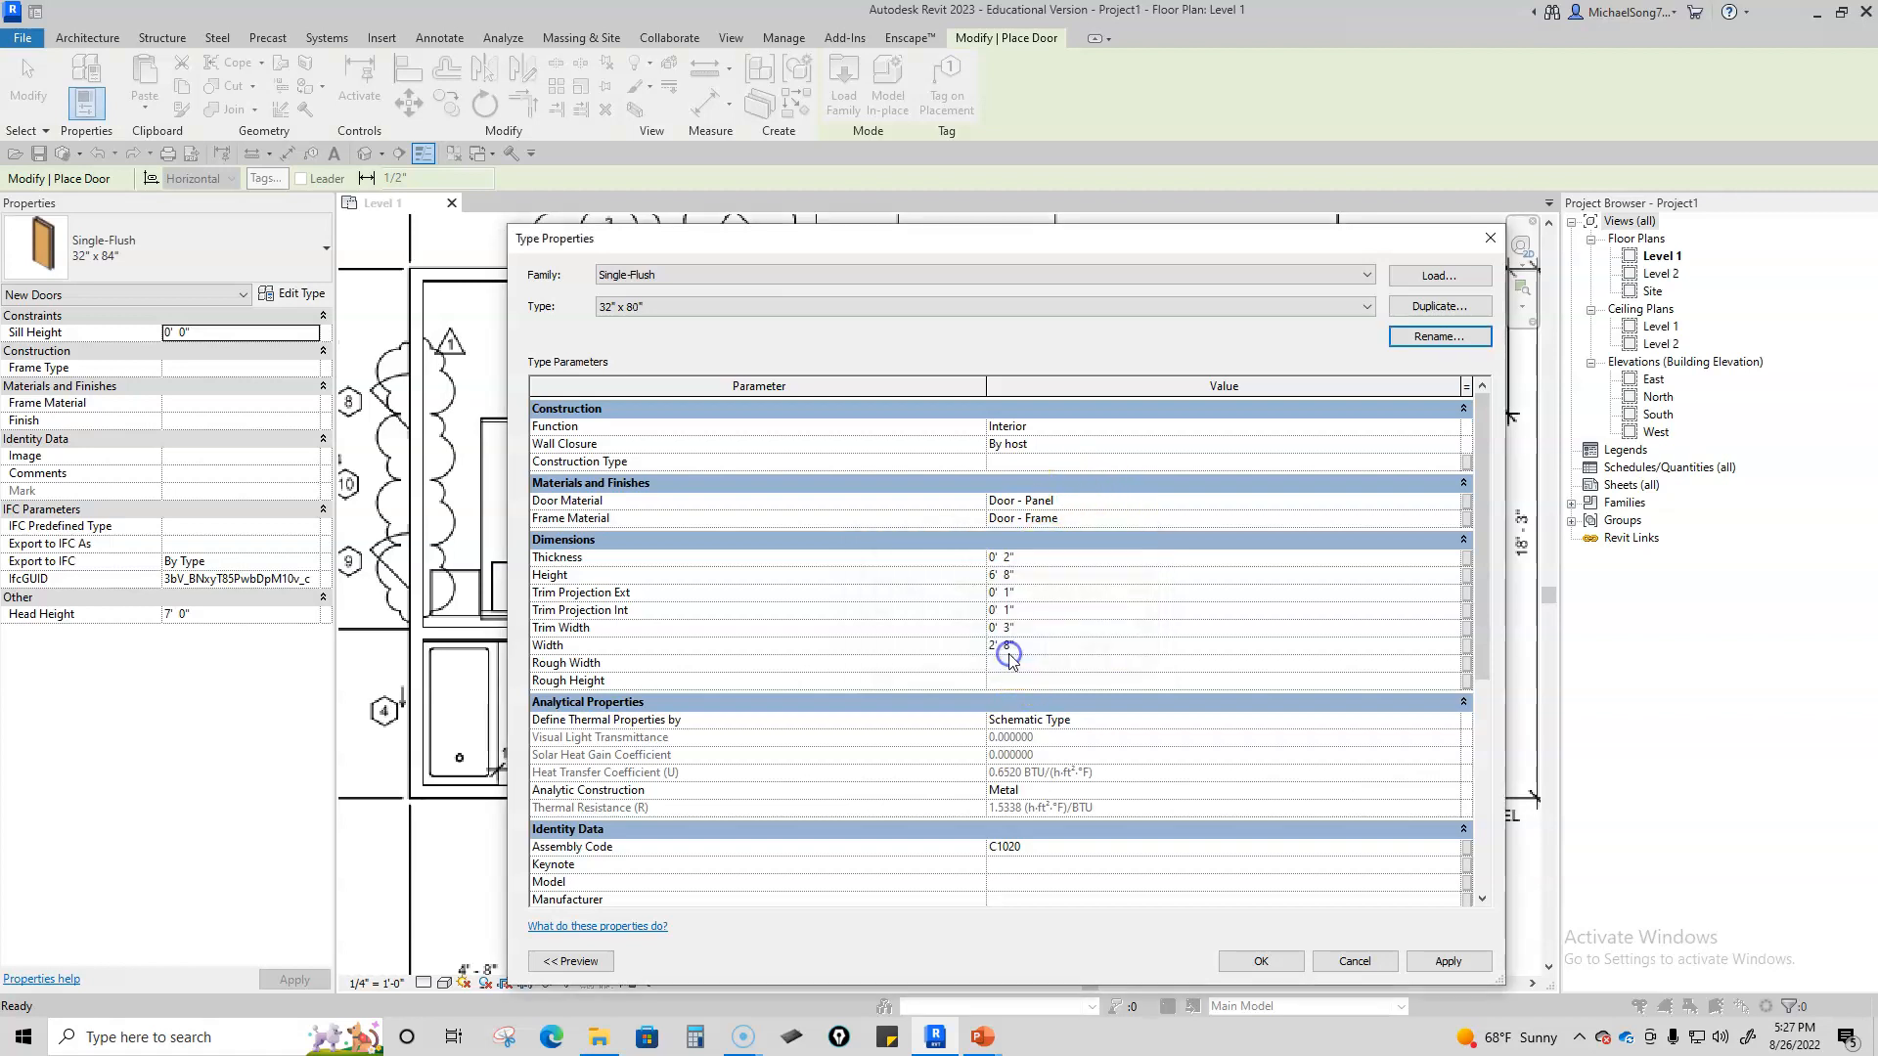
left_click(1230, 956)
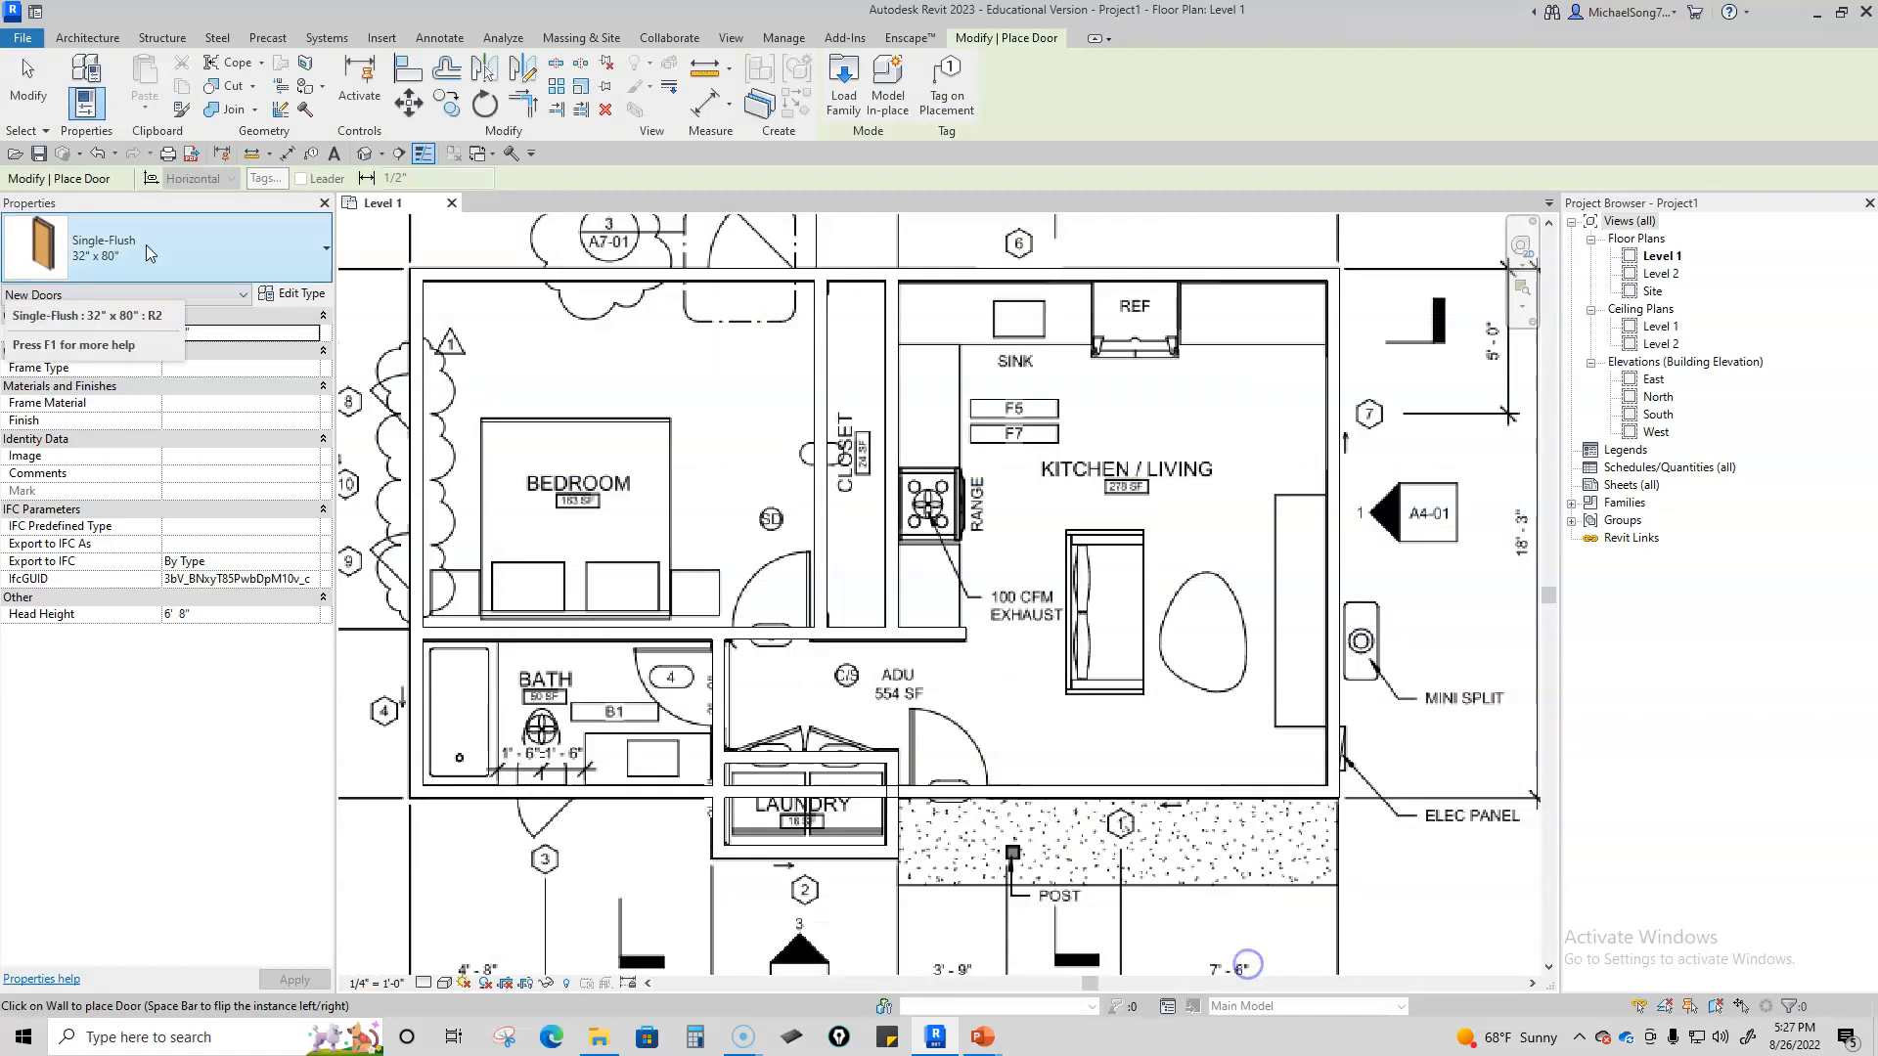
Step: Place the 32" x 80" entry door in the south exterior wall over the door symbol just east of the laundry
left_click(951, 787)
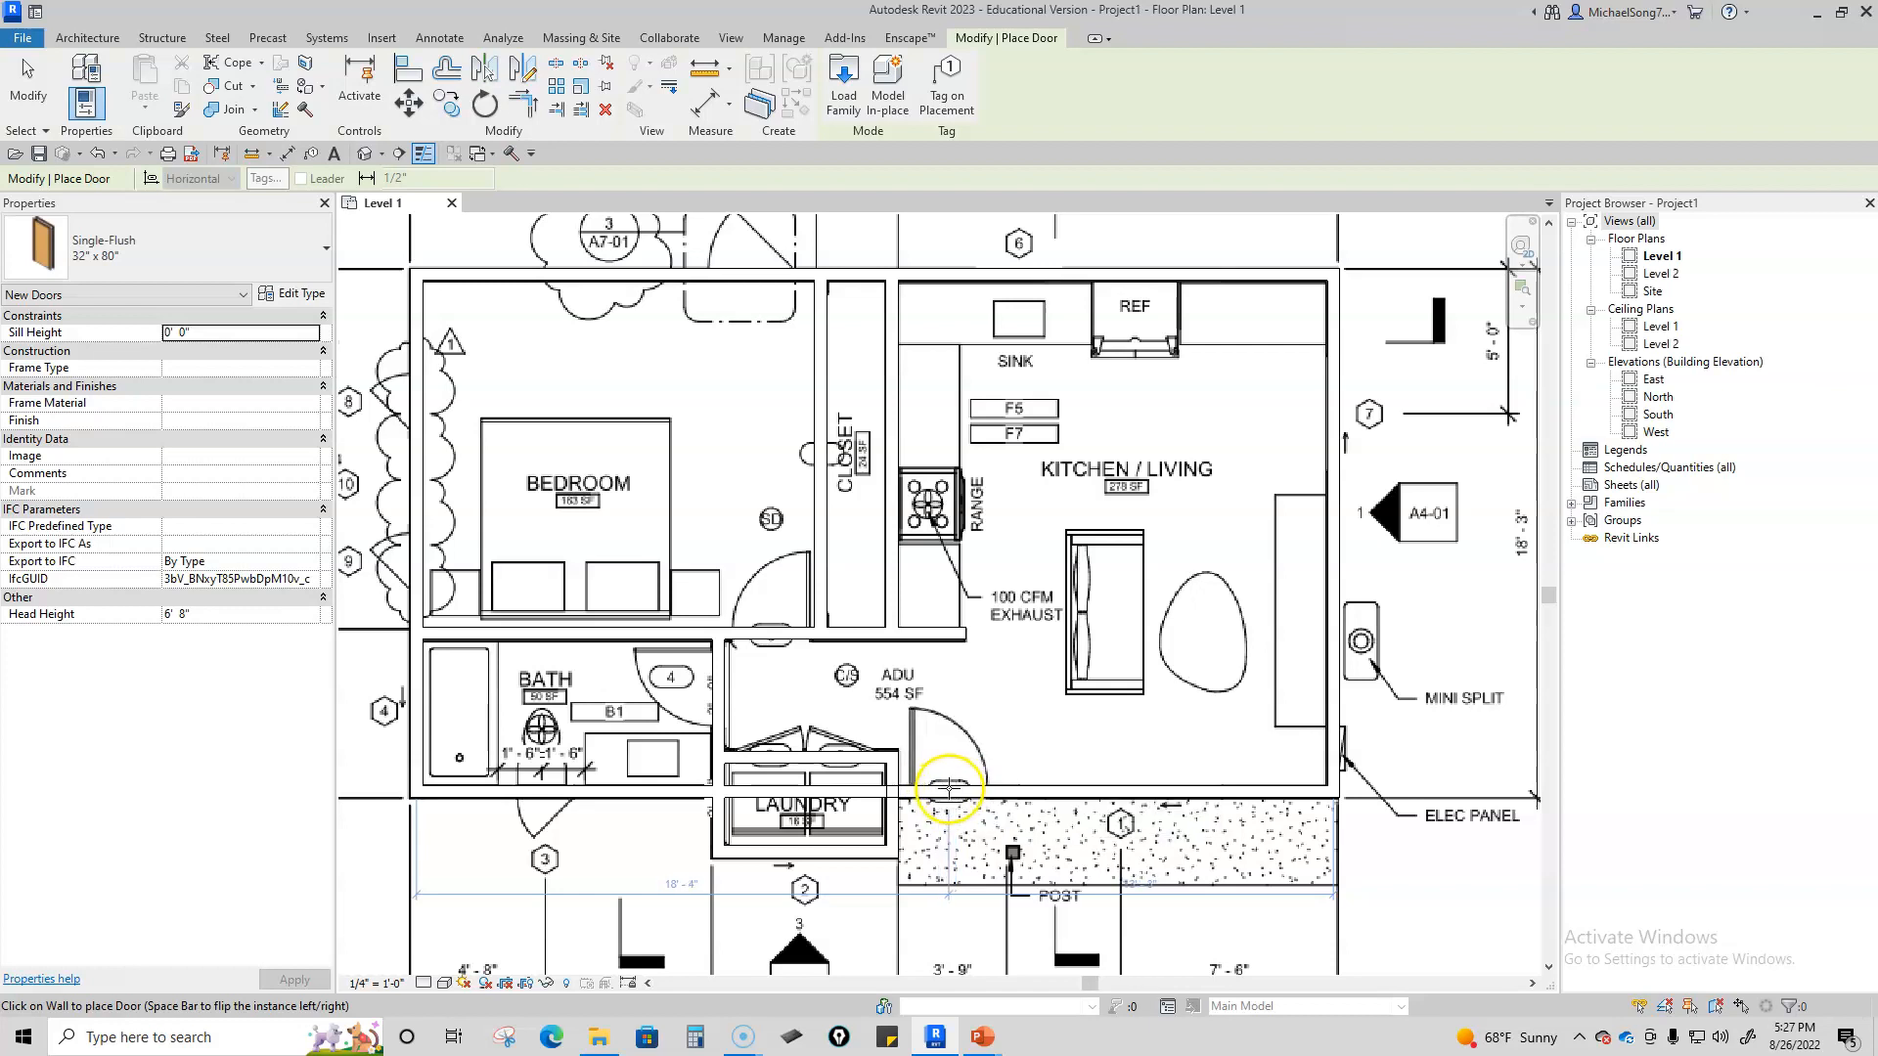
scroll(1123, 595, "down", 3)
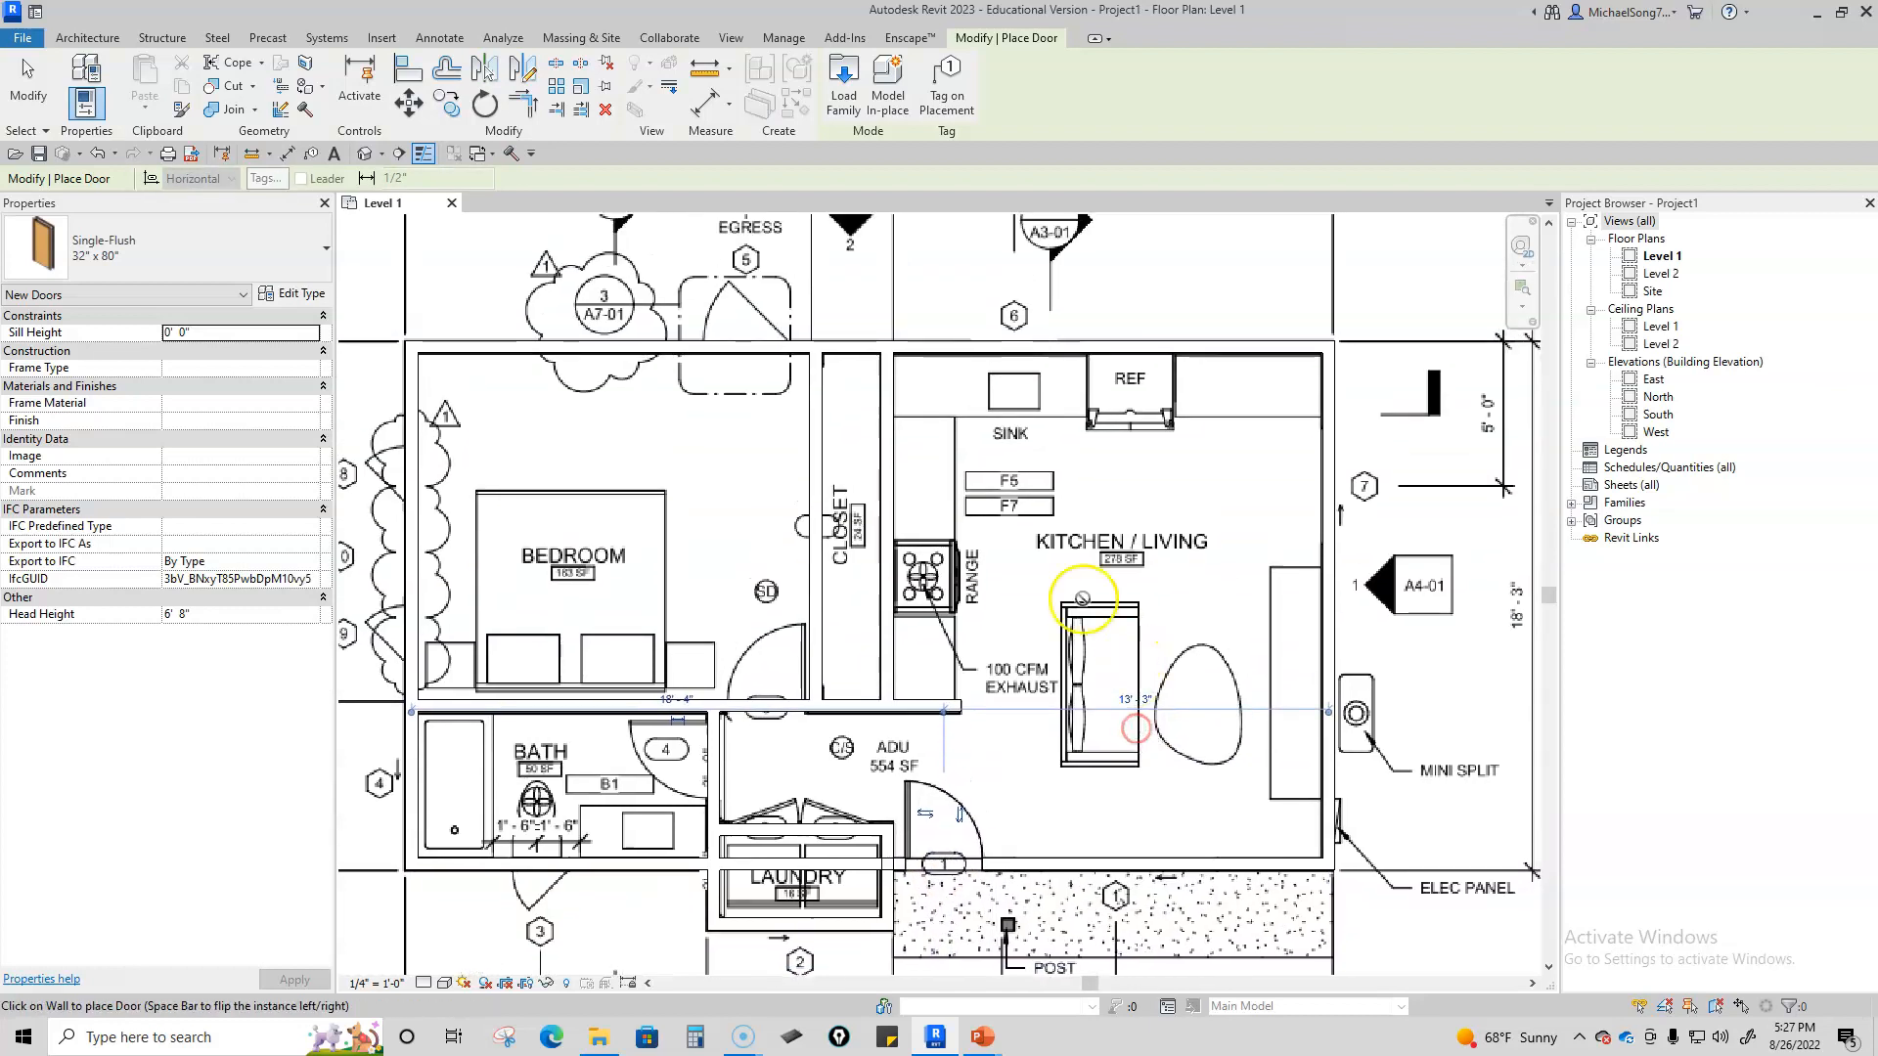
Step: Place 32" x 80" Single-Flush doors at the bath and bedroom door symbols, then end the Door command
scroll(812, 690, "up", 3)
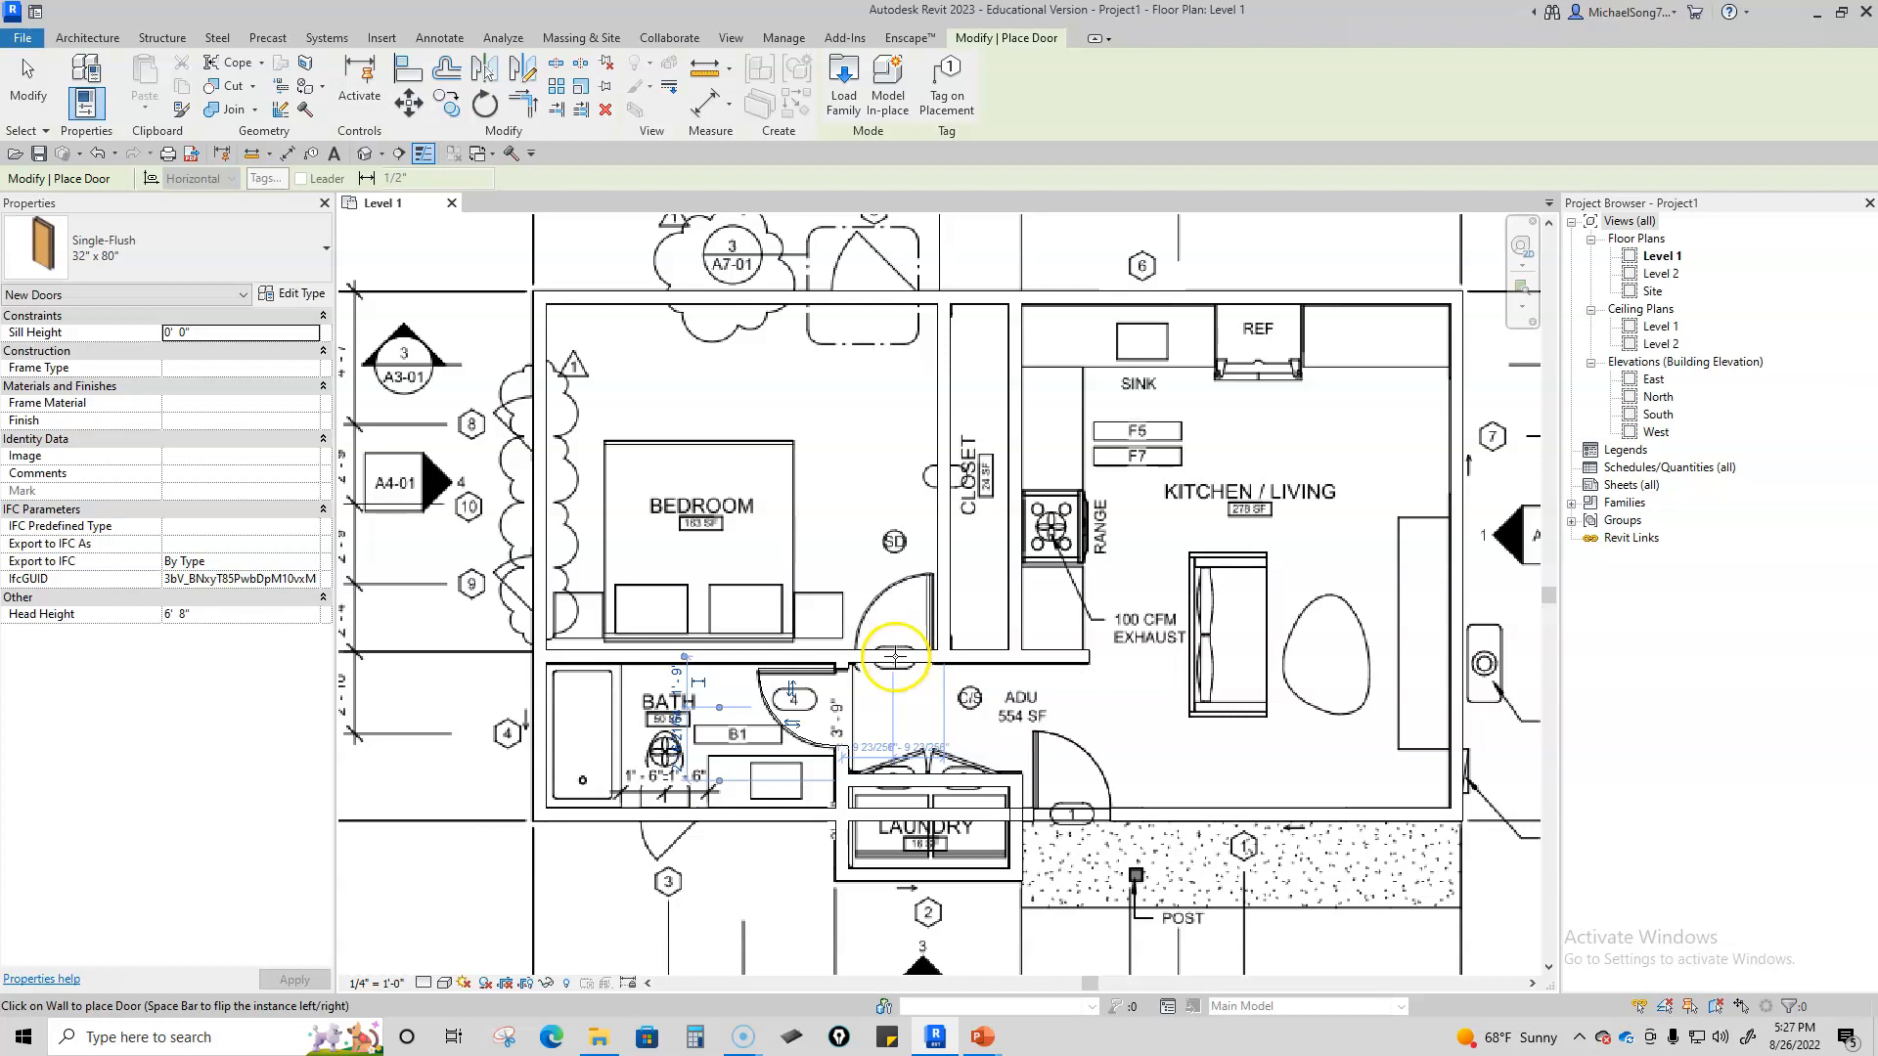
scroll(947, 716, "down", 2)
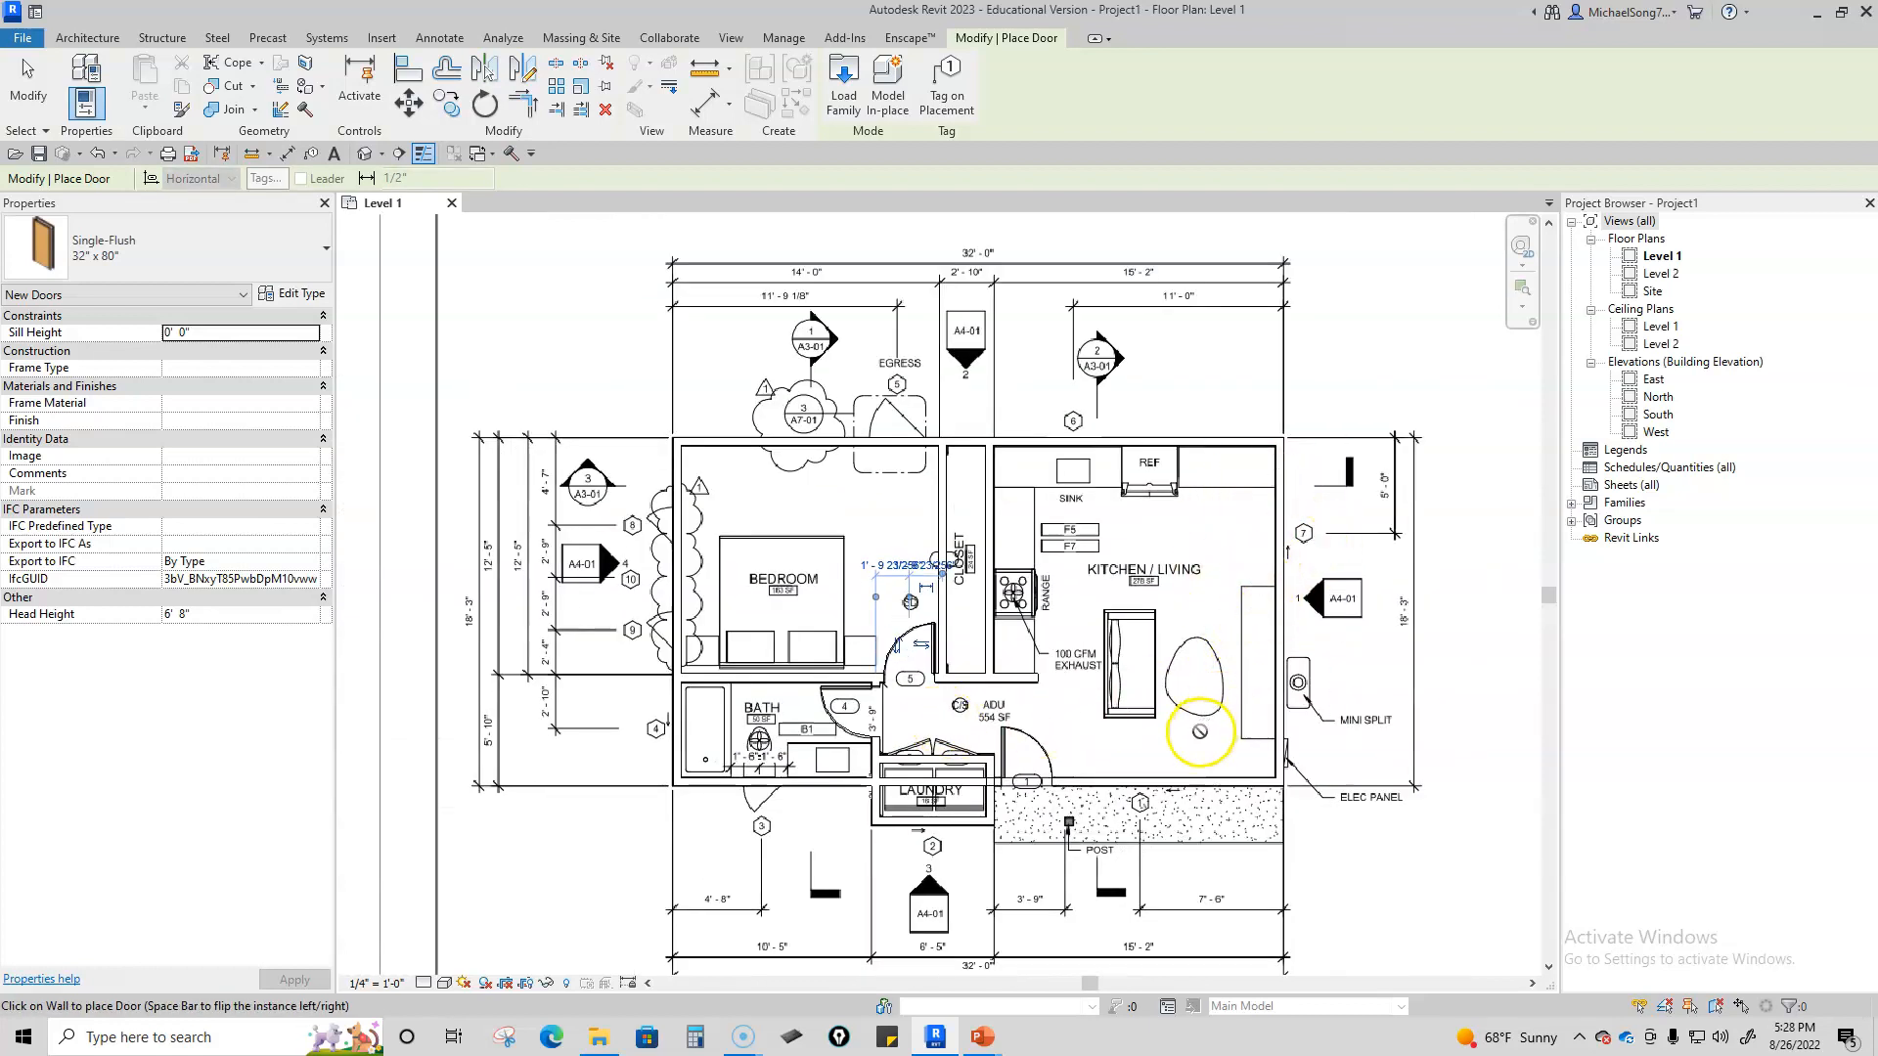
scroll(973, 748, "up", 2)
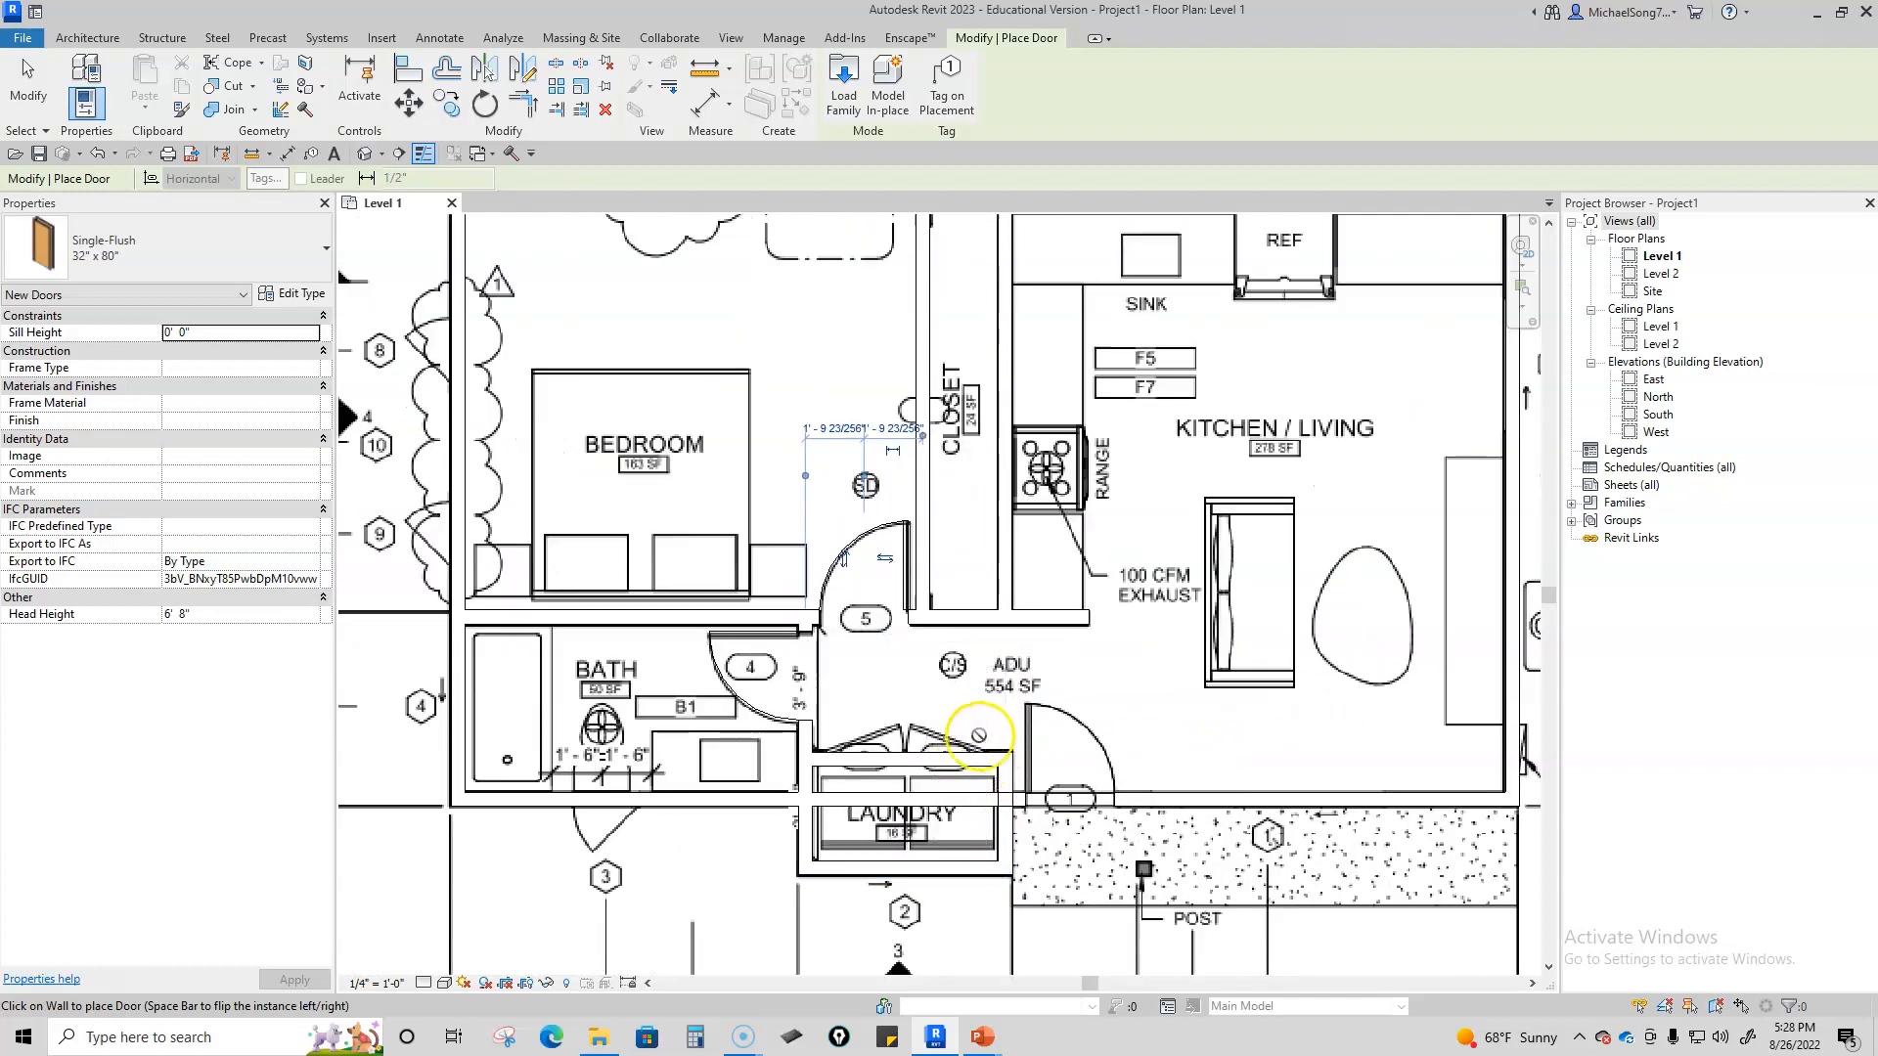
key("Escape")
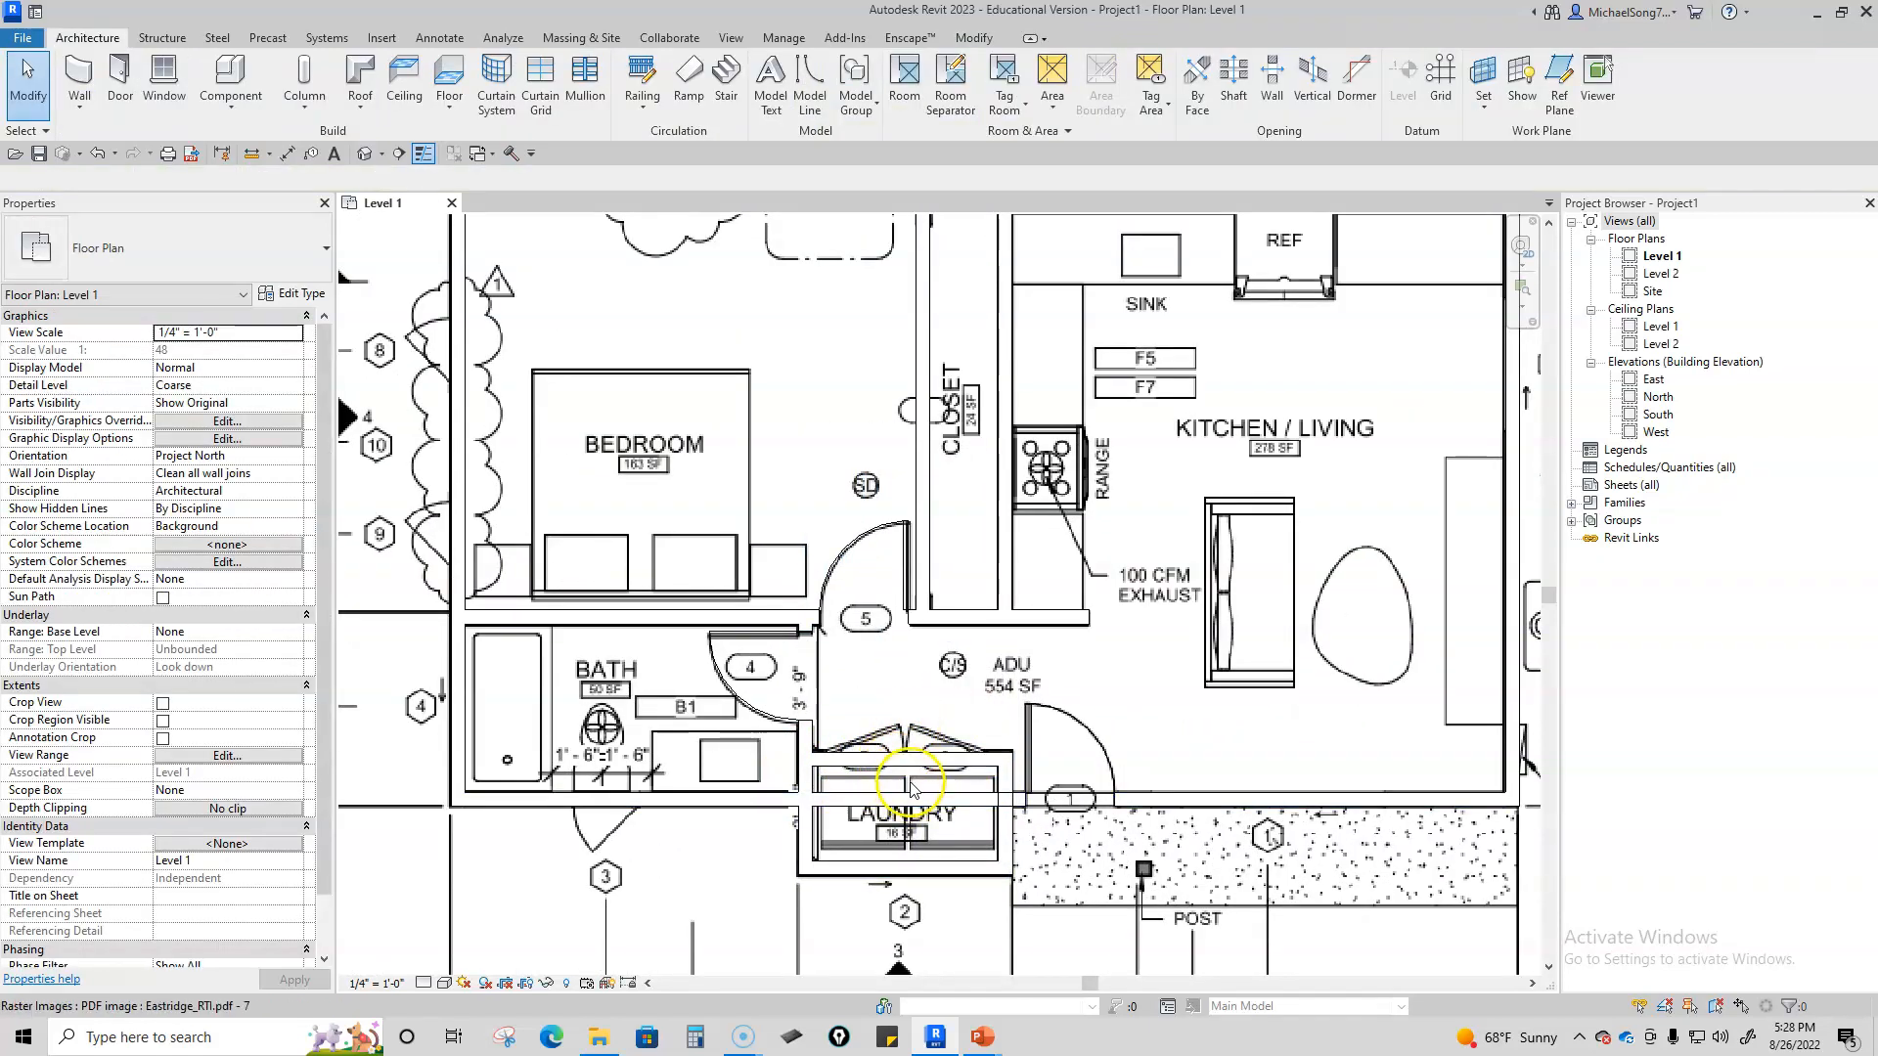
left_click(121, 76)
left_click(171, 238)
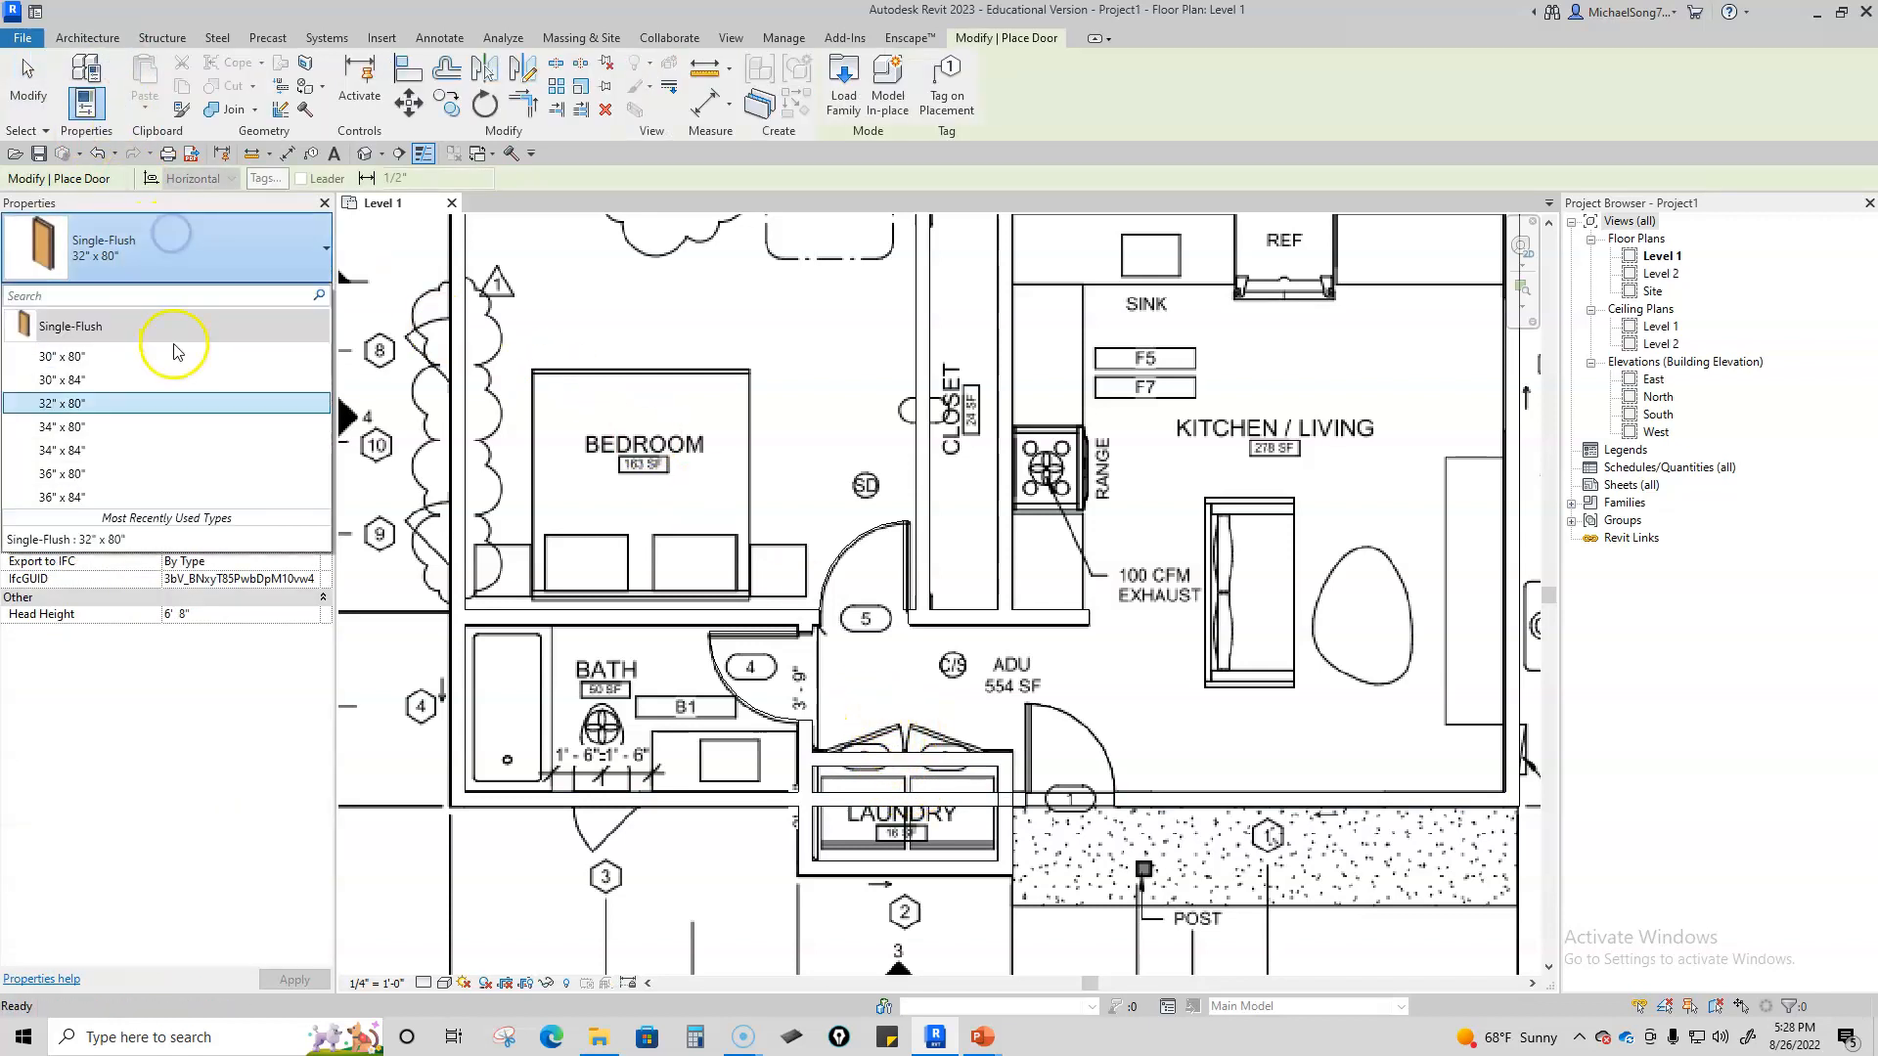
left_click(124, 354)
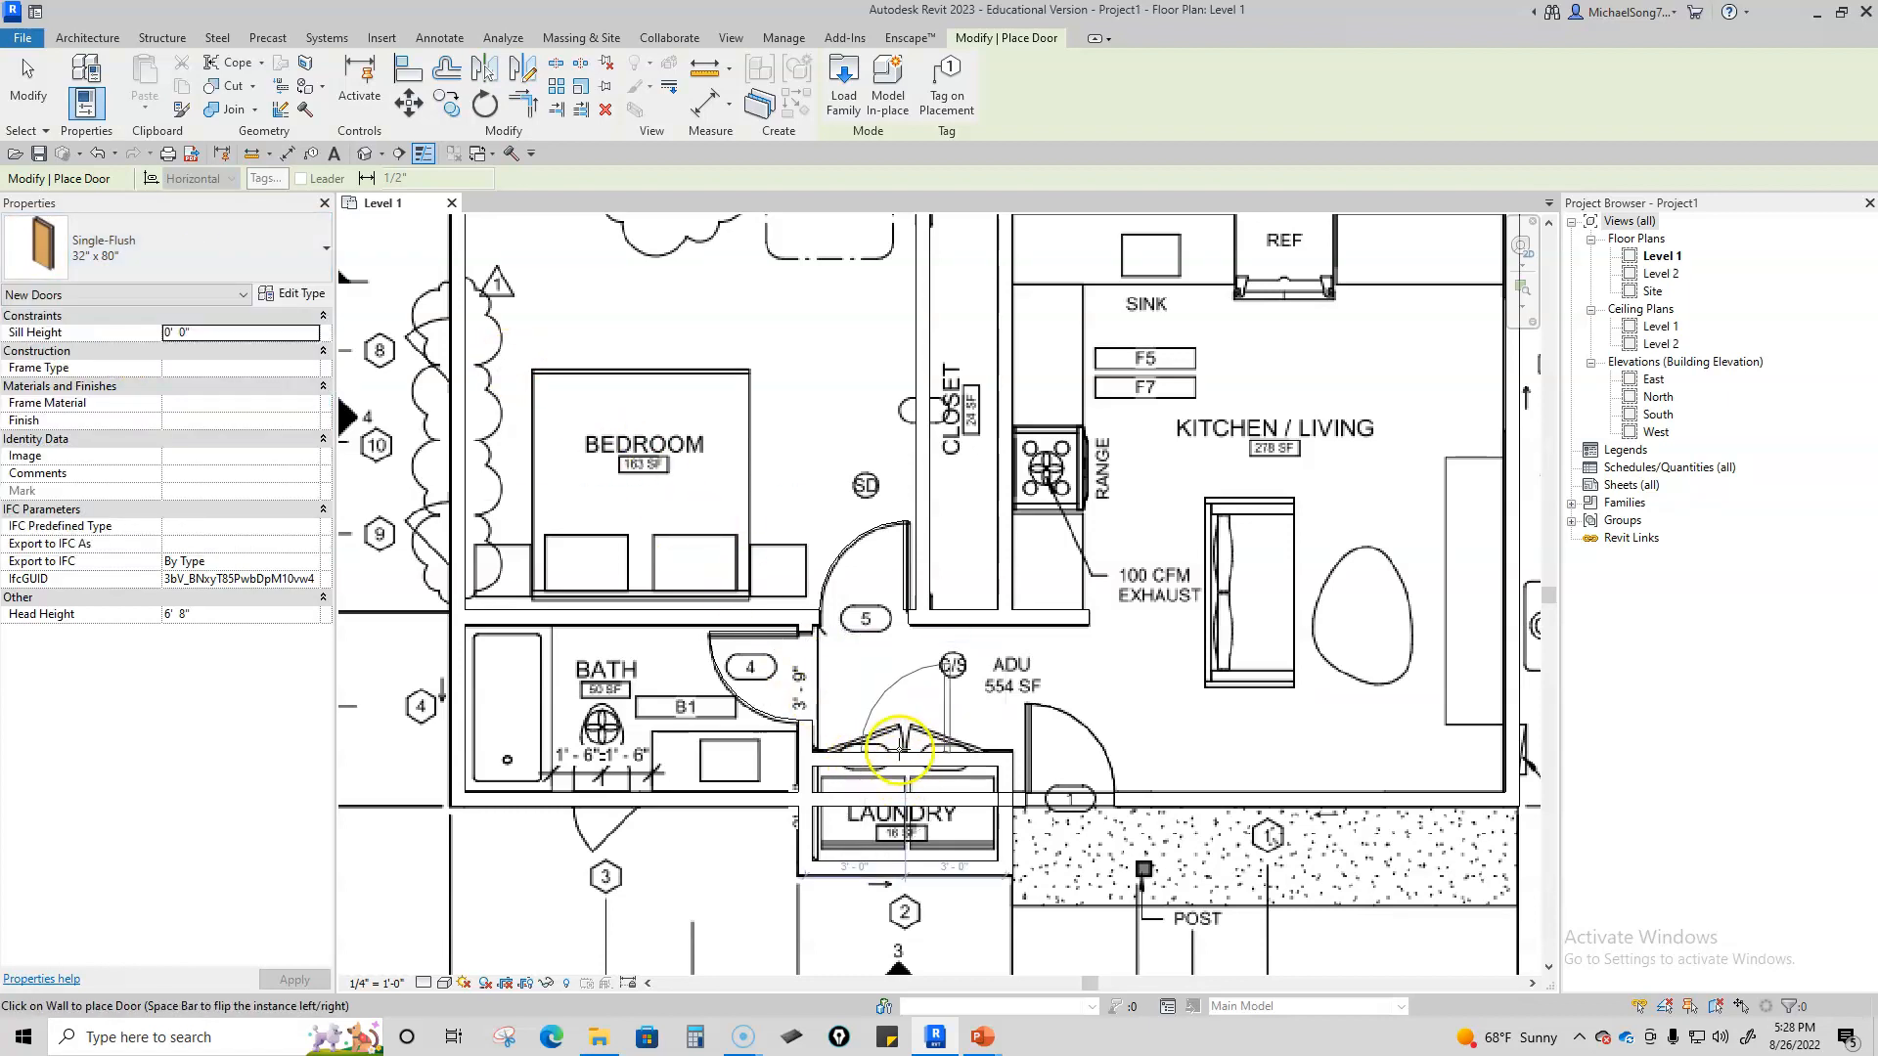
key("Escape")
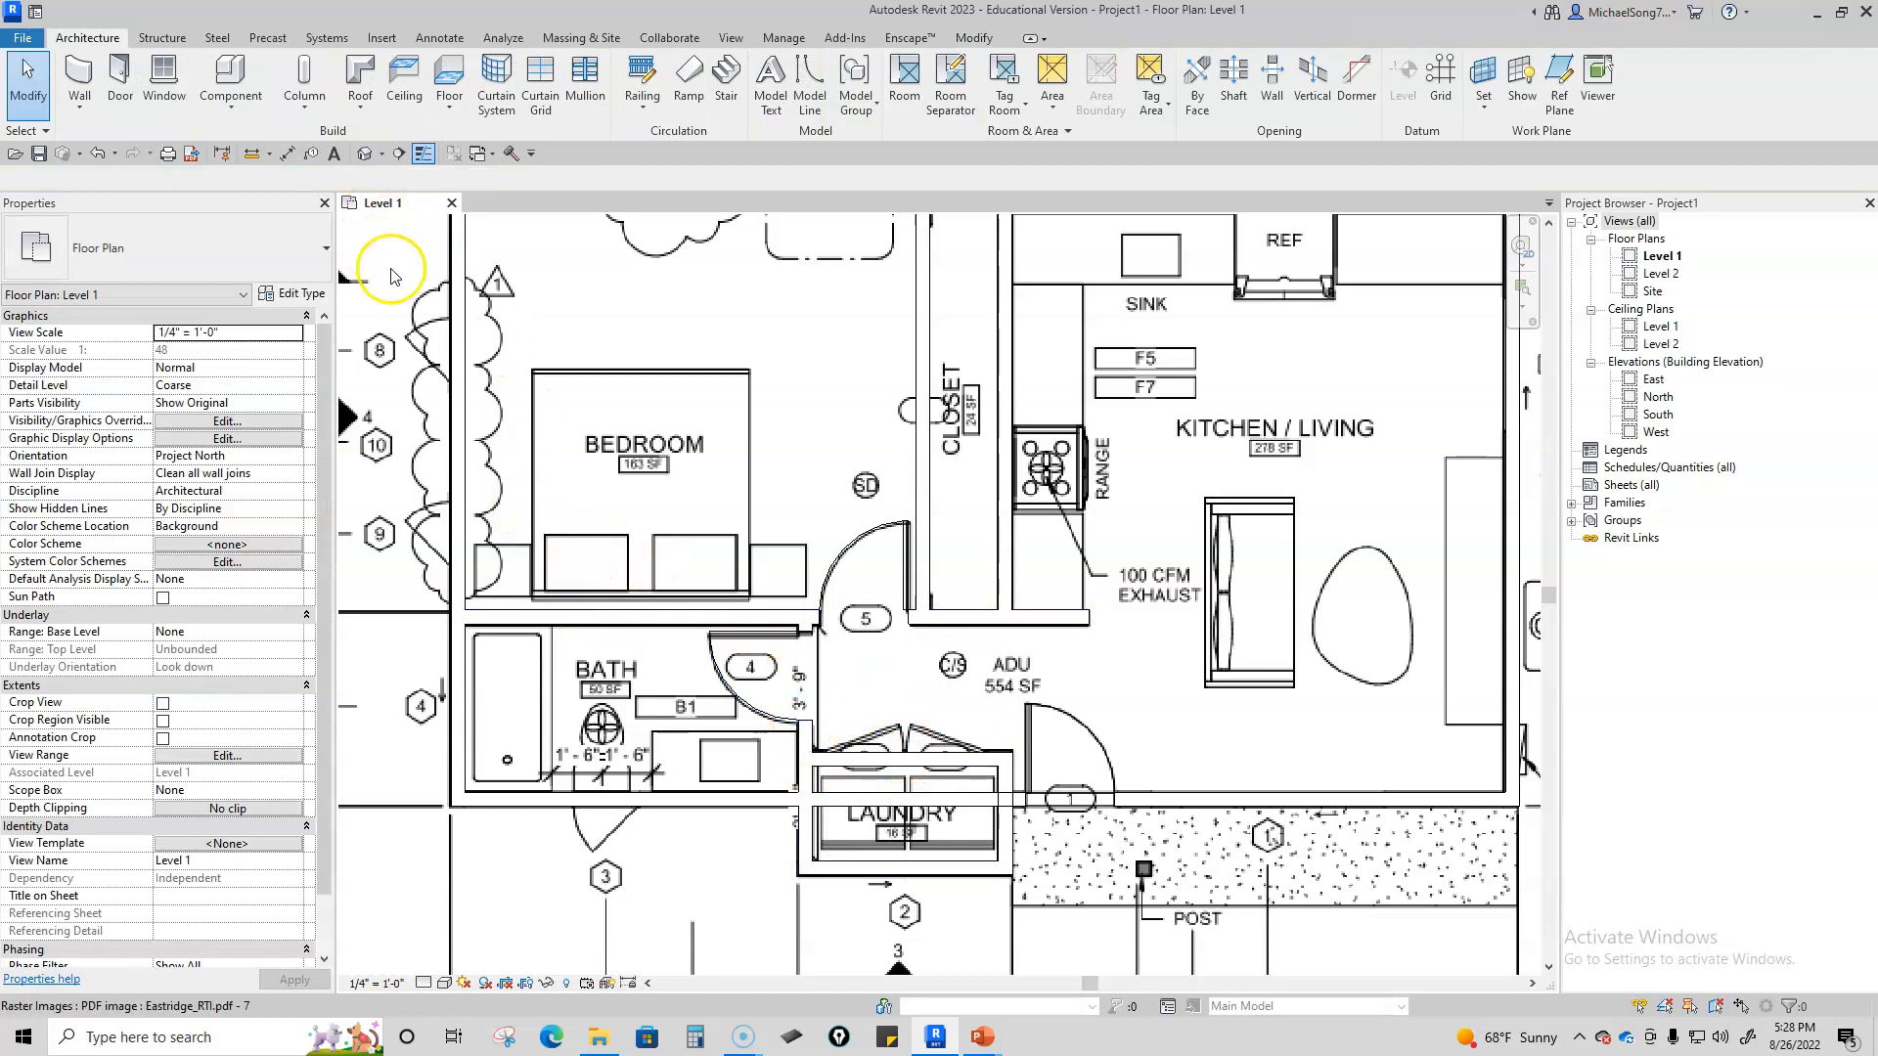
Step: Start loading a family for the Door command and browse to the Residential folder in the English-Imperial Doors library
left_click(118, 77)
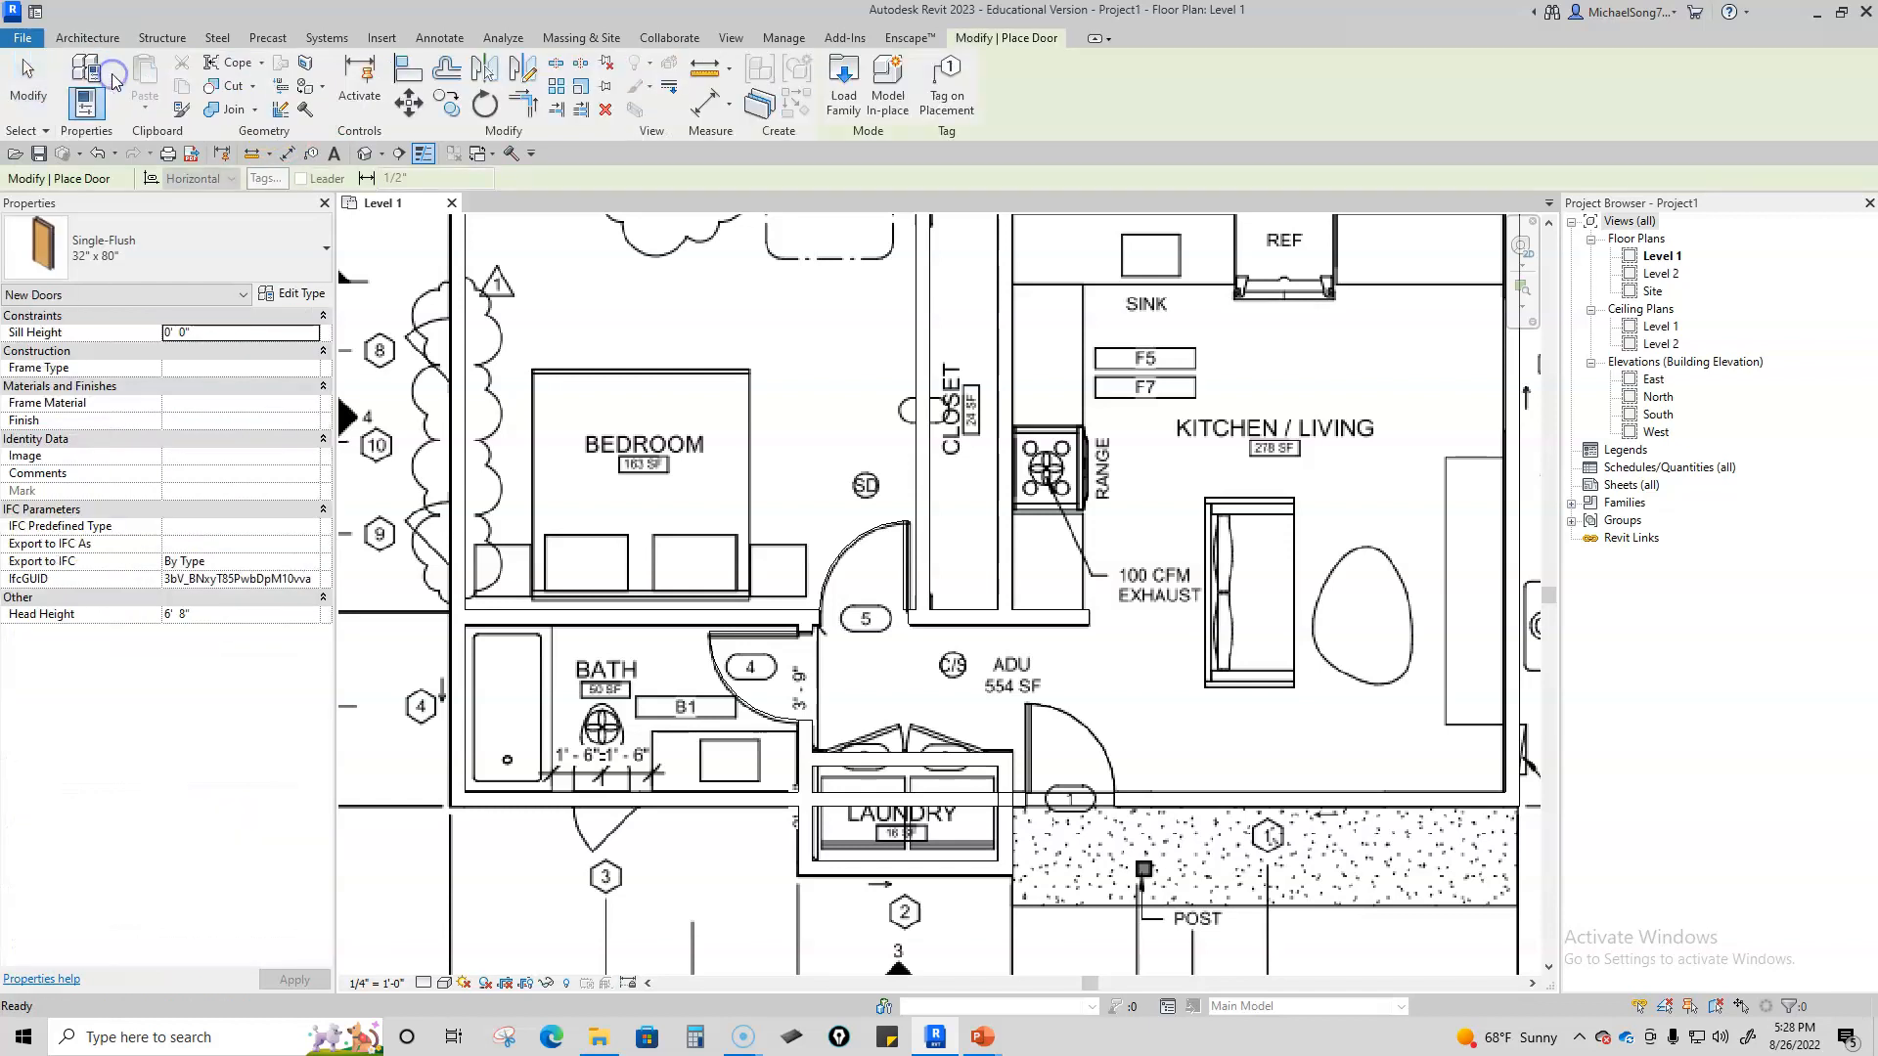
left_click(847, 79)
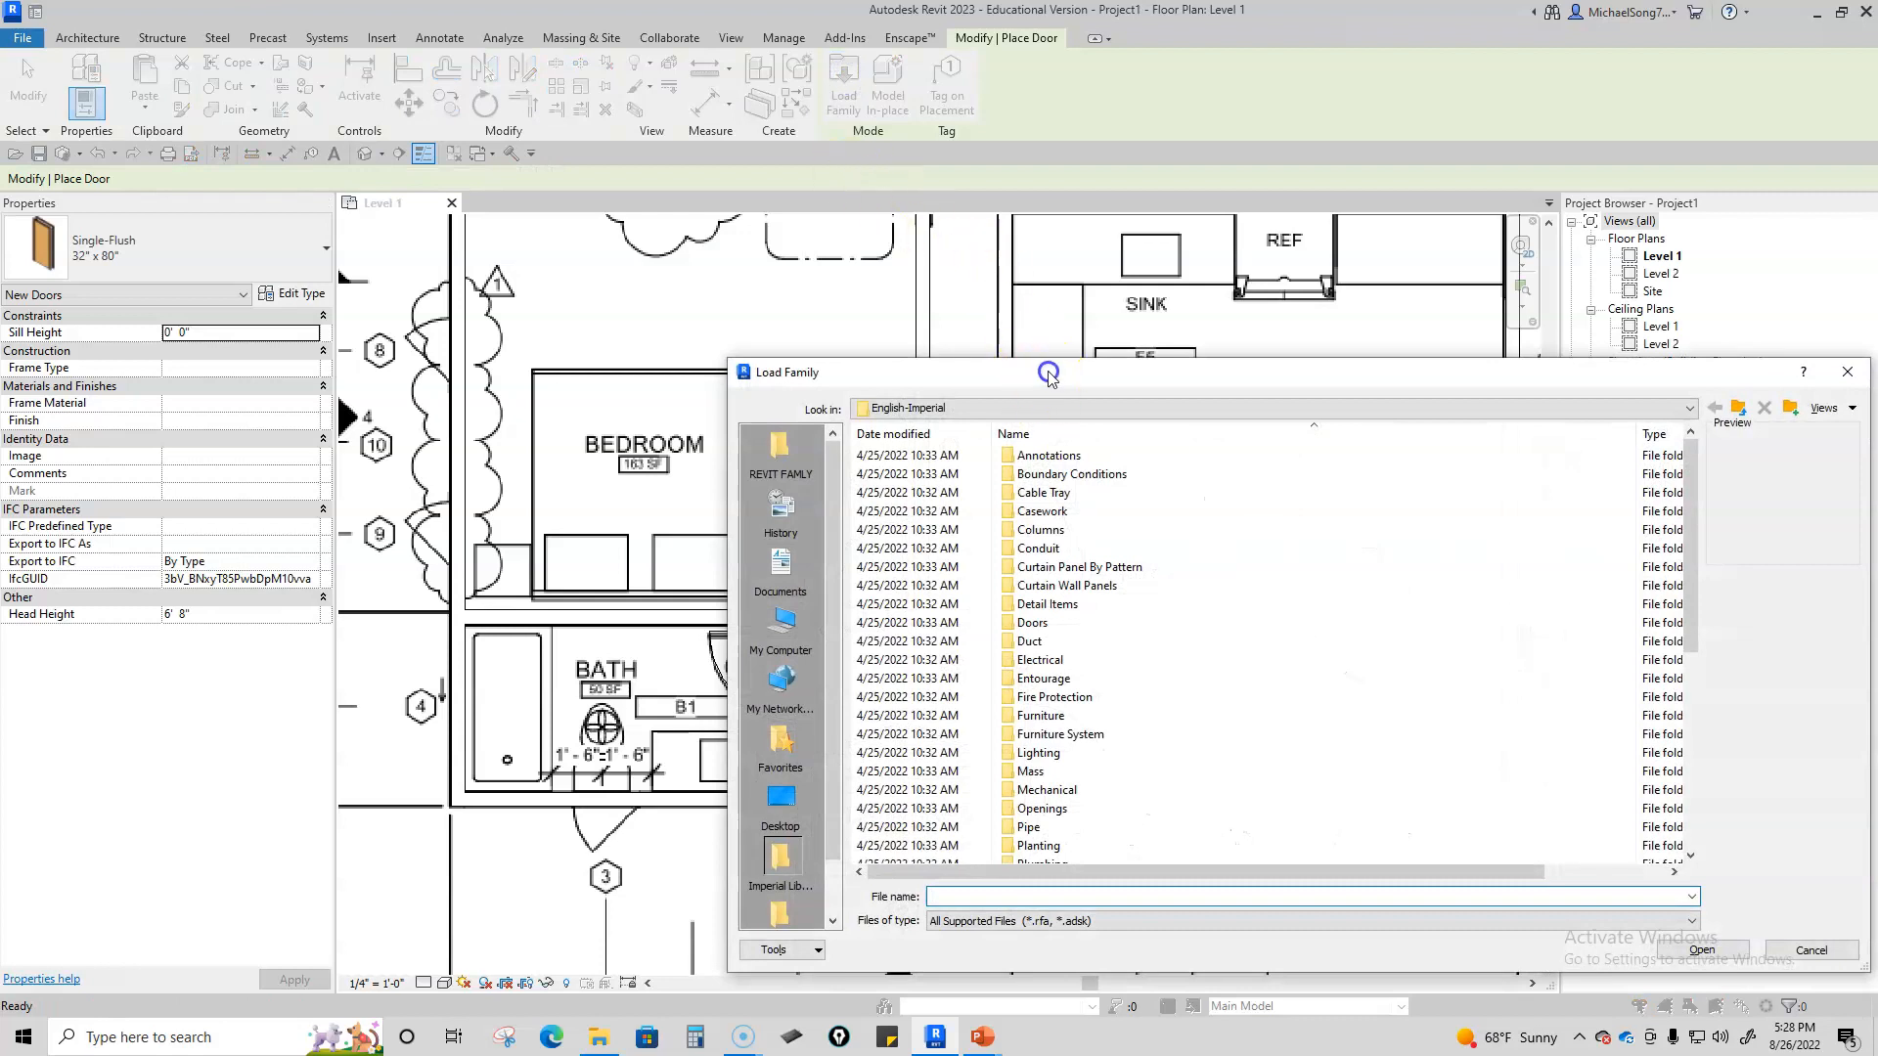
left_click_drag(1049, 375, 900, 292)
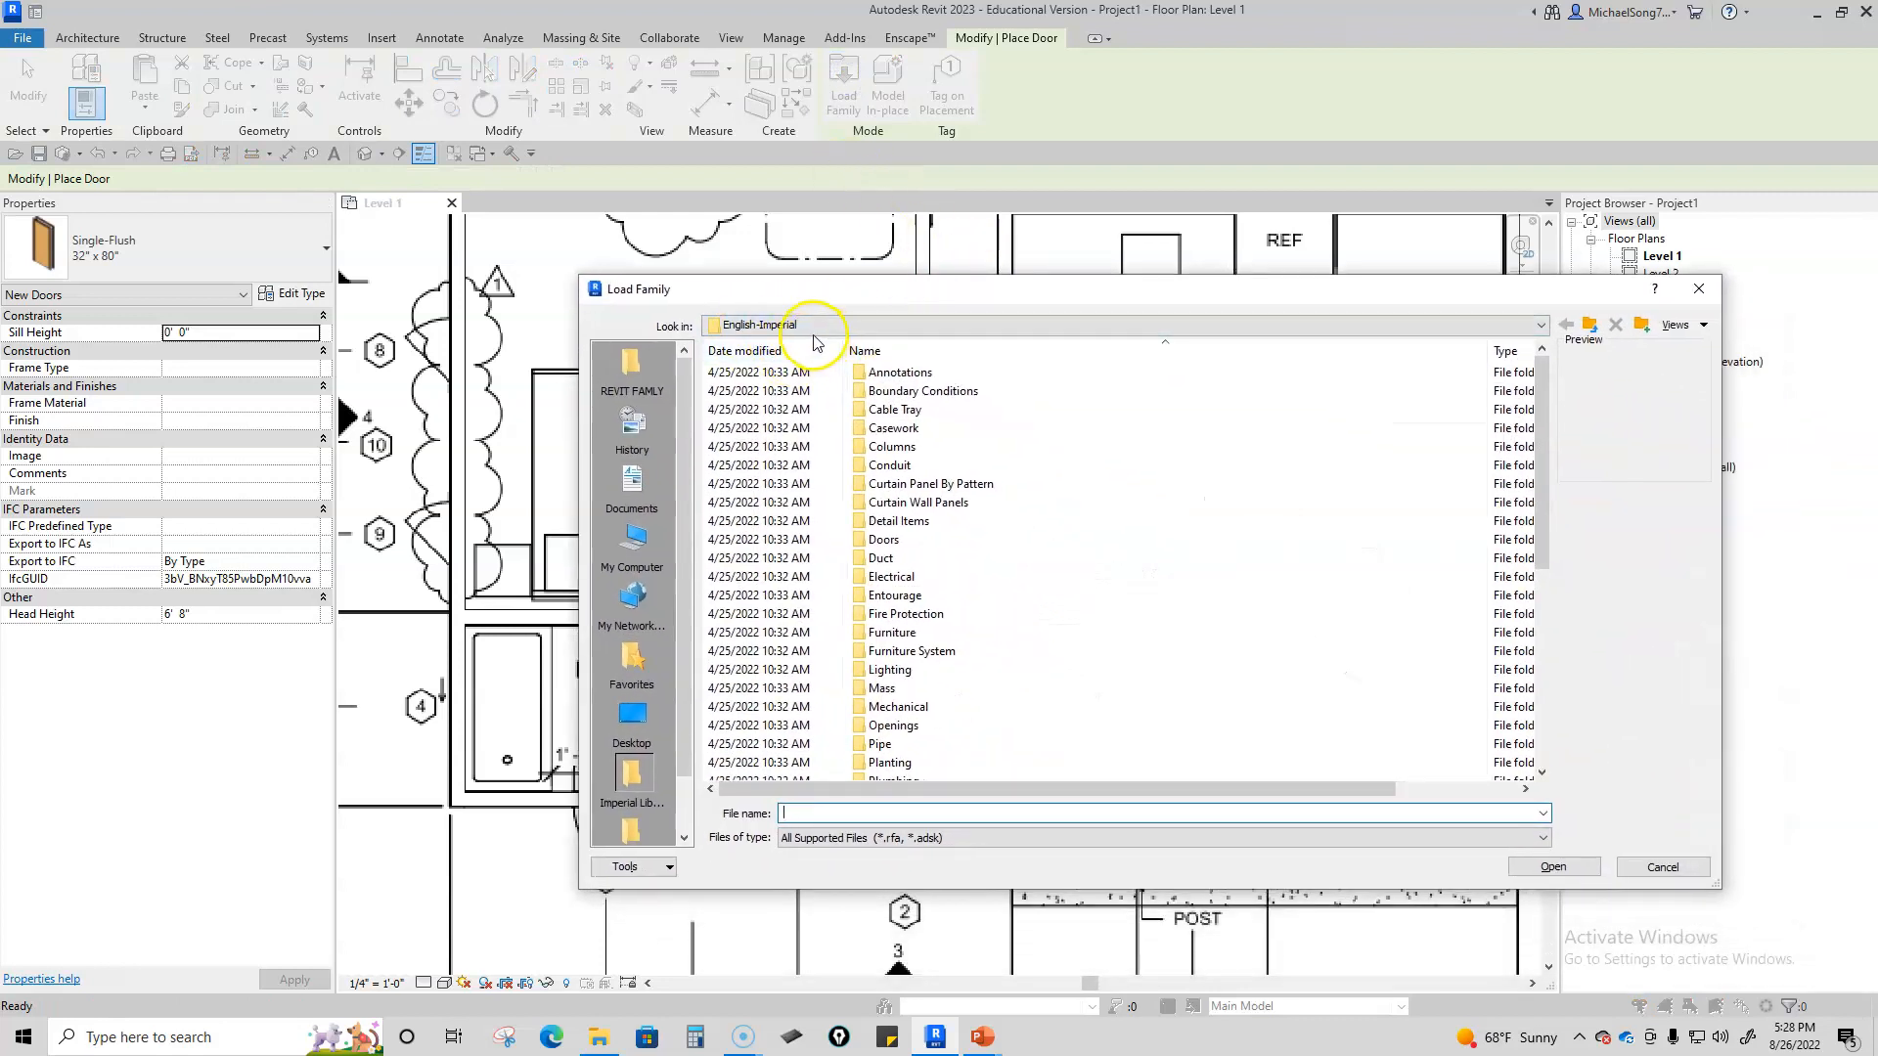
left_click_drag(956, 293, 747, 277)
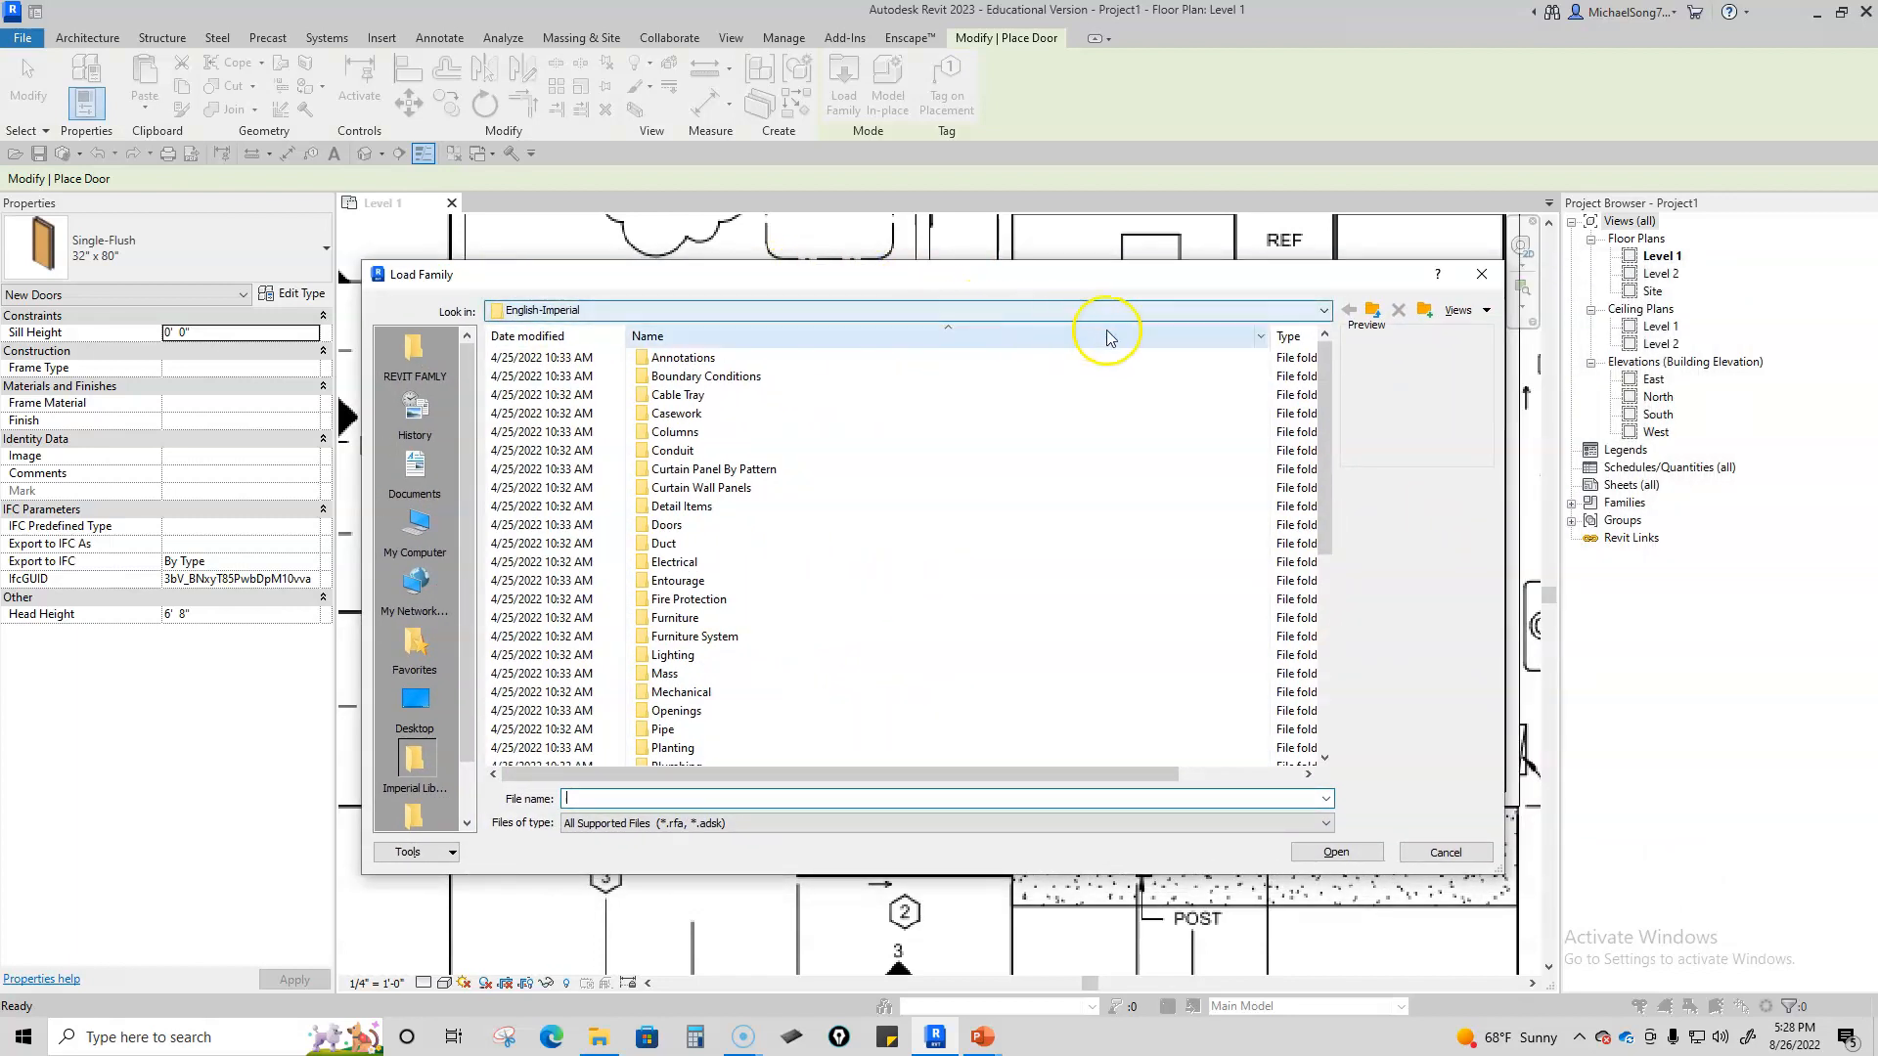
left_click(1322, 310)
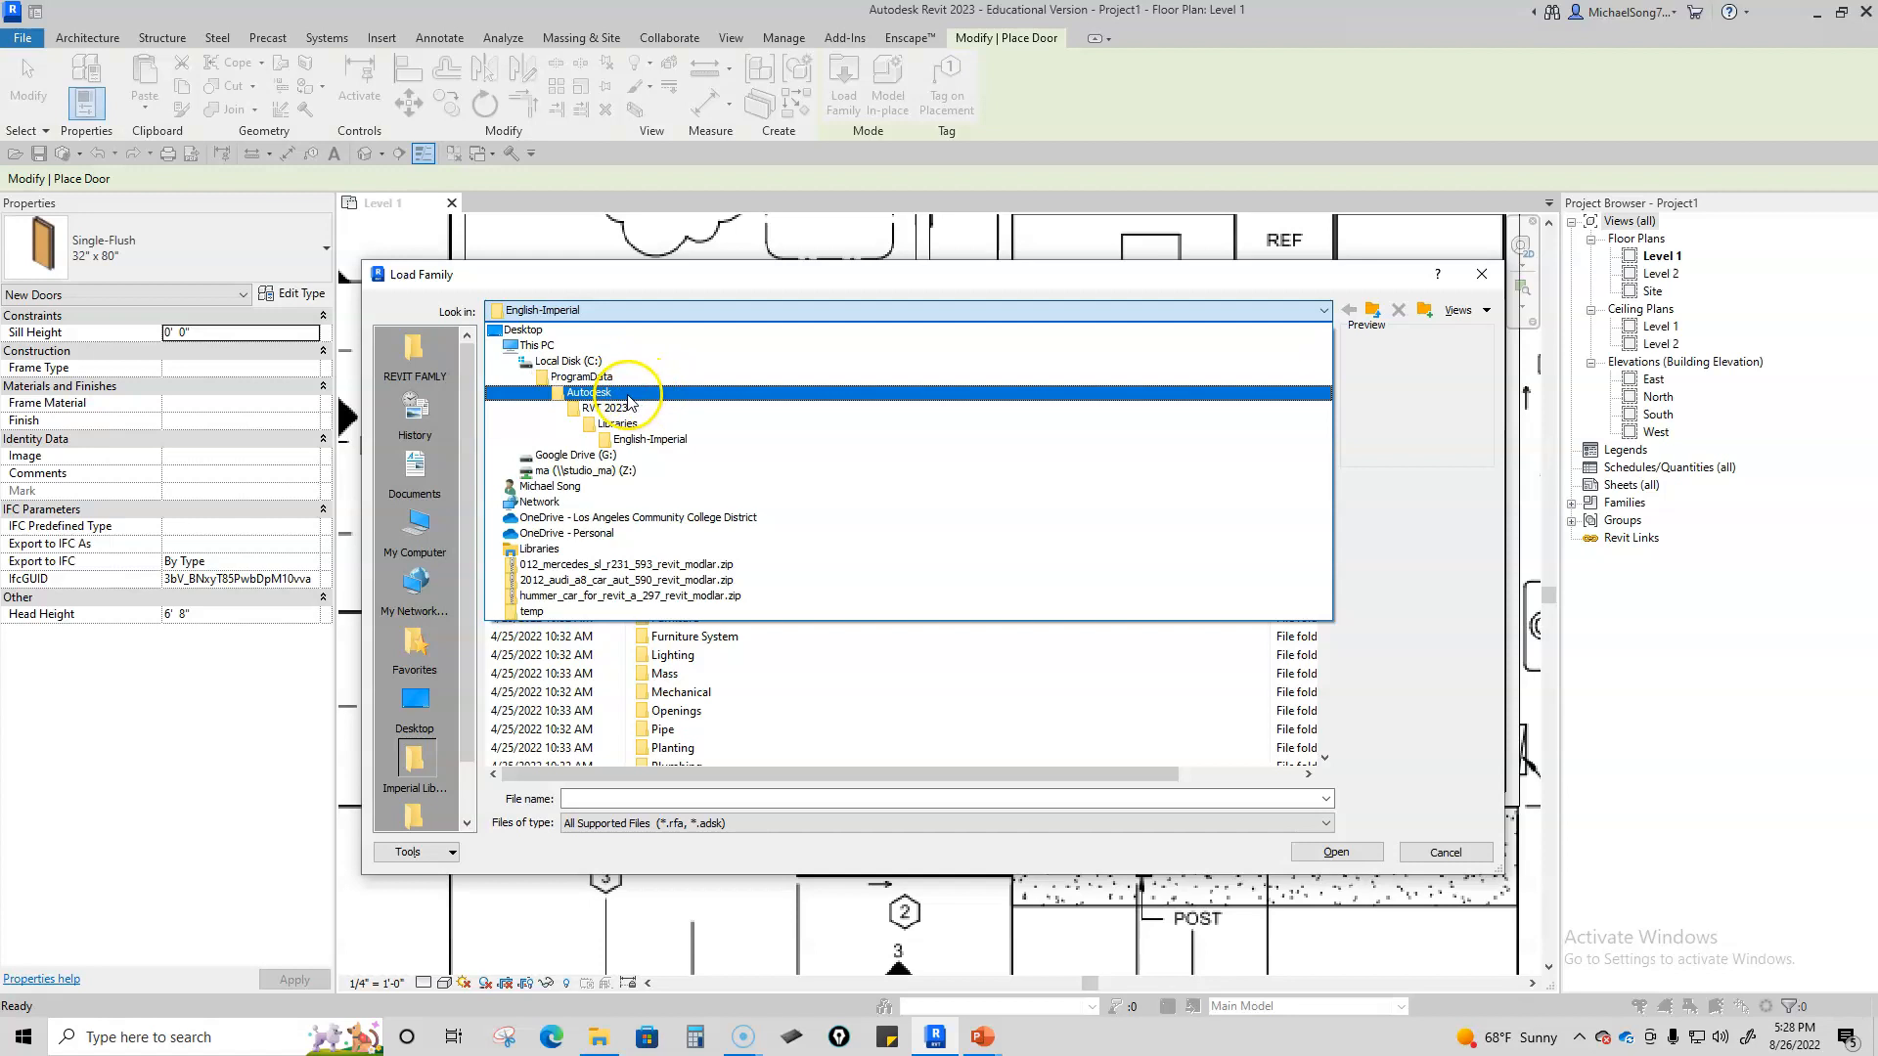
left_click(668, 441)
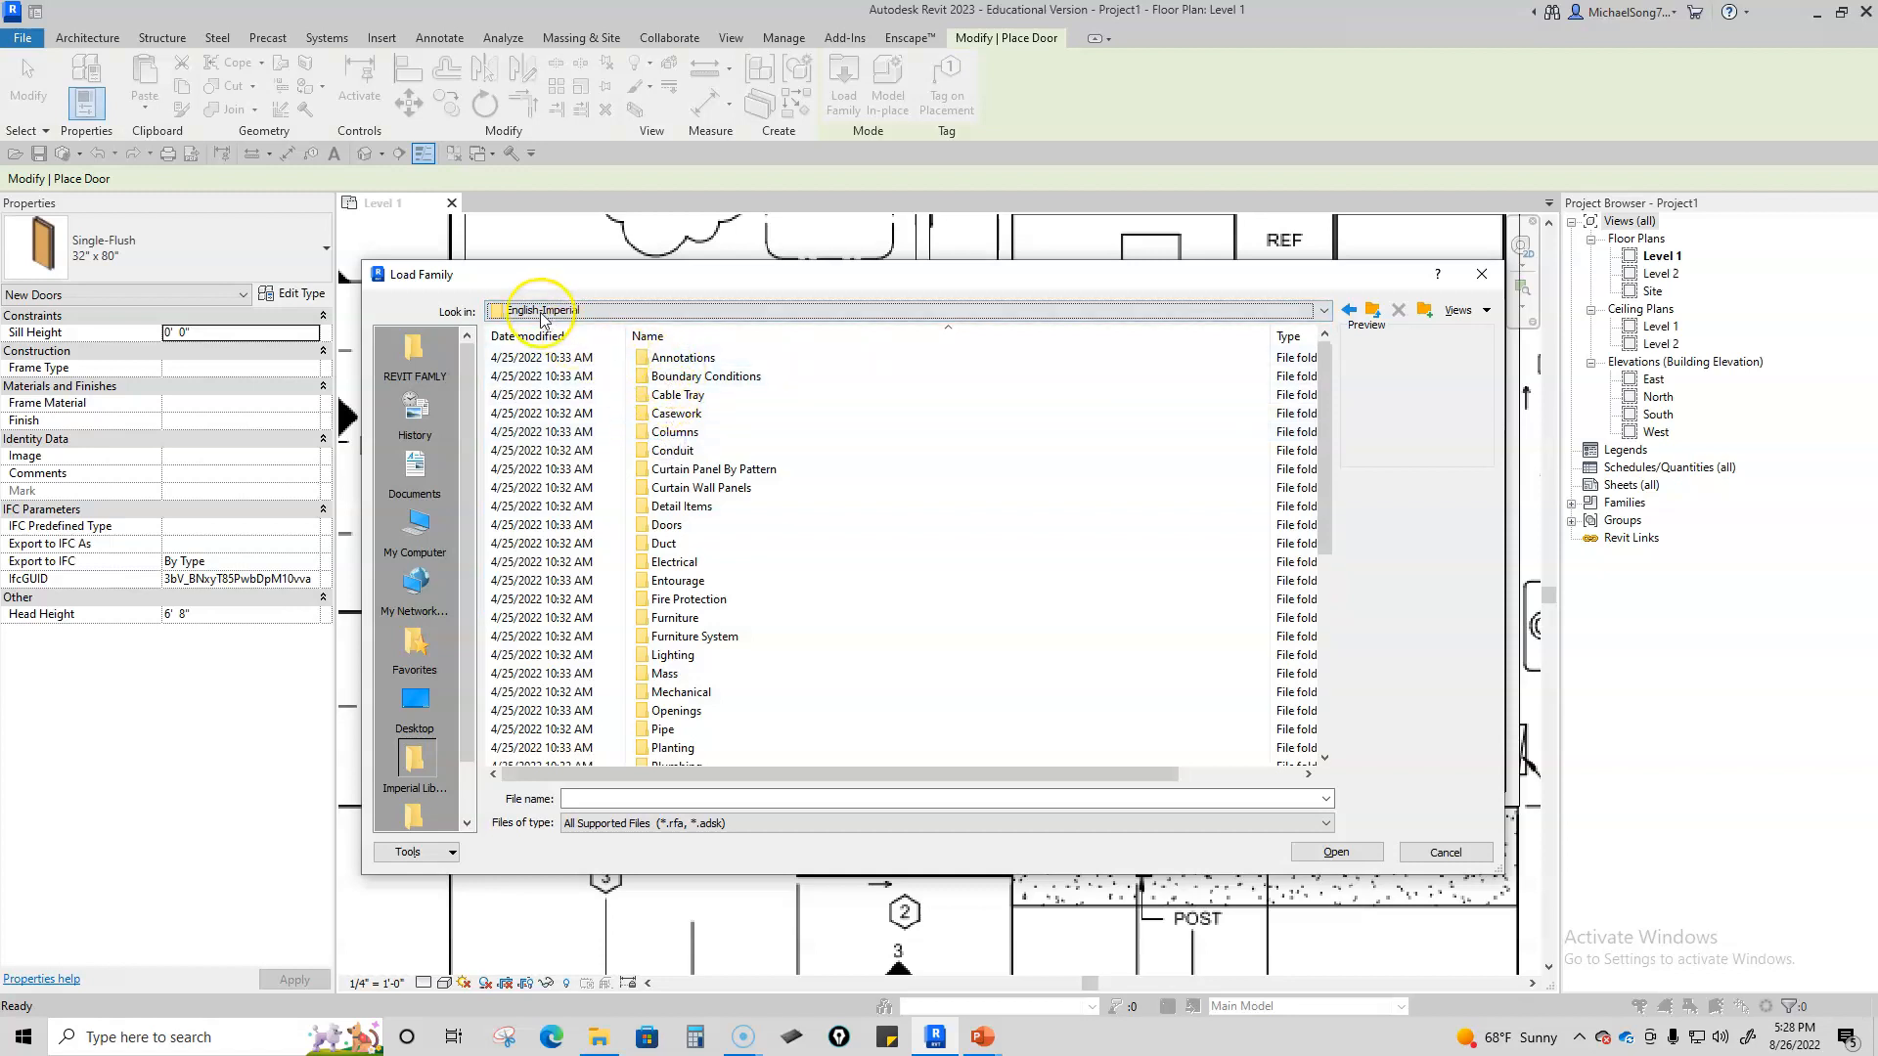
double_click(665, 525)
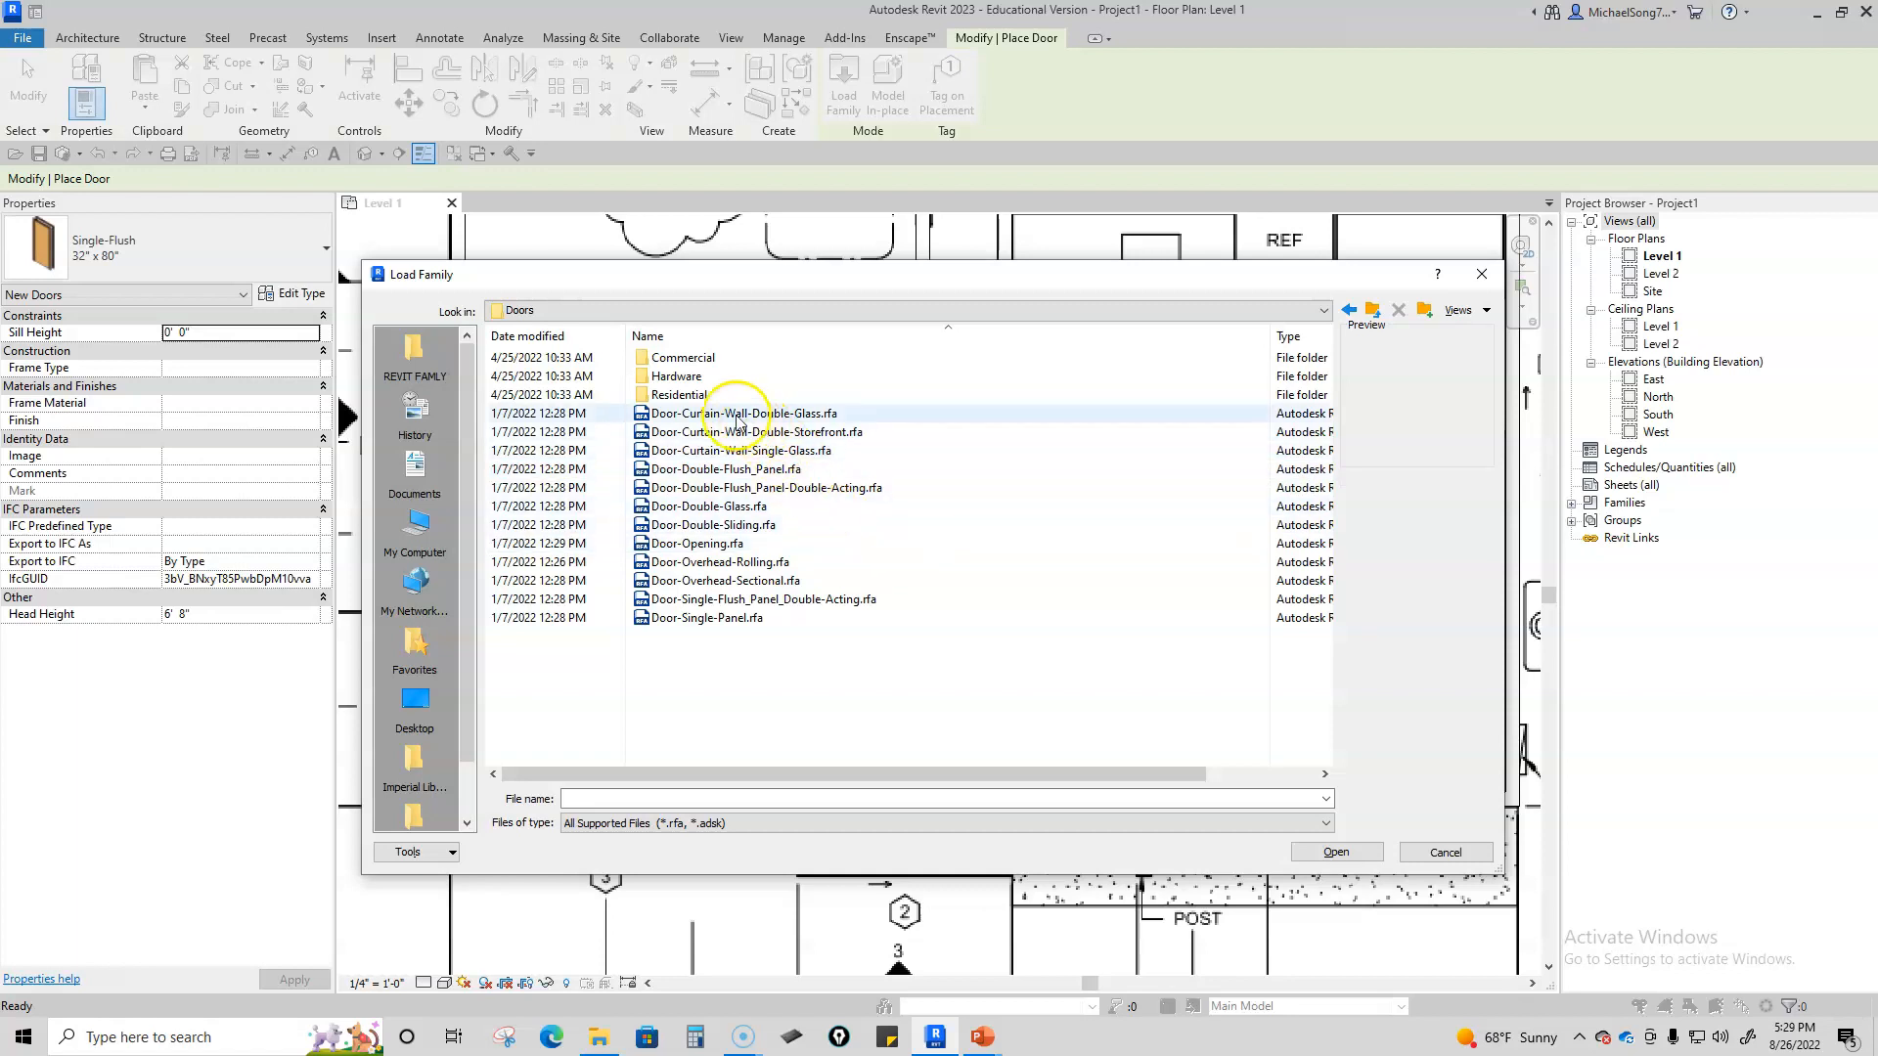
double_click(704, 396)
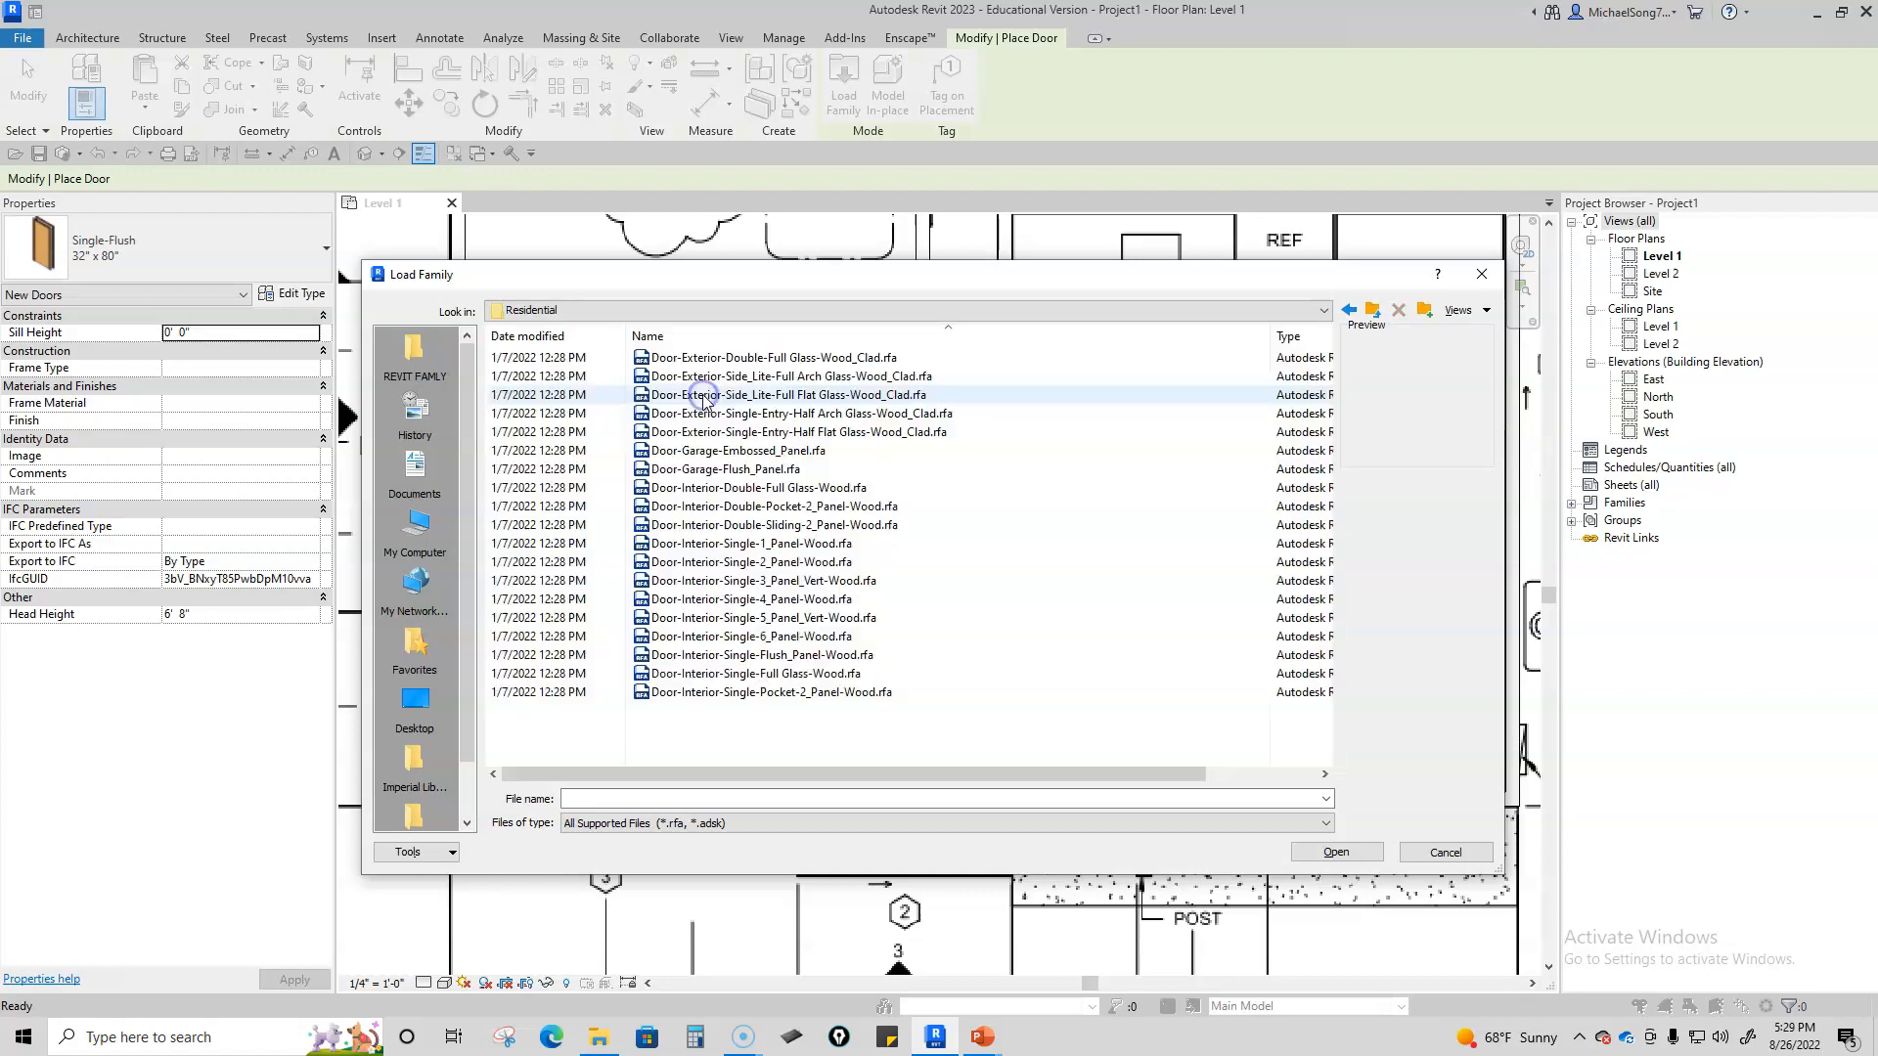
Step: Preview the double door families and load Door-Interior-Double-Full Glass-Wood with only its 60" x 80" type
left_click(779, 525)
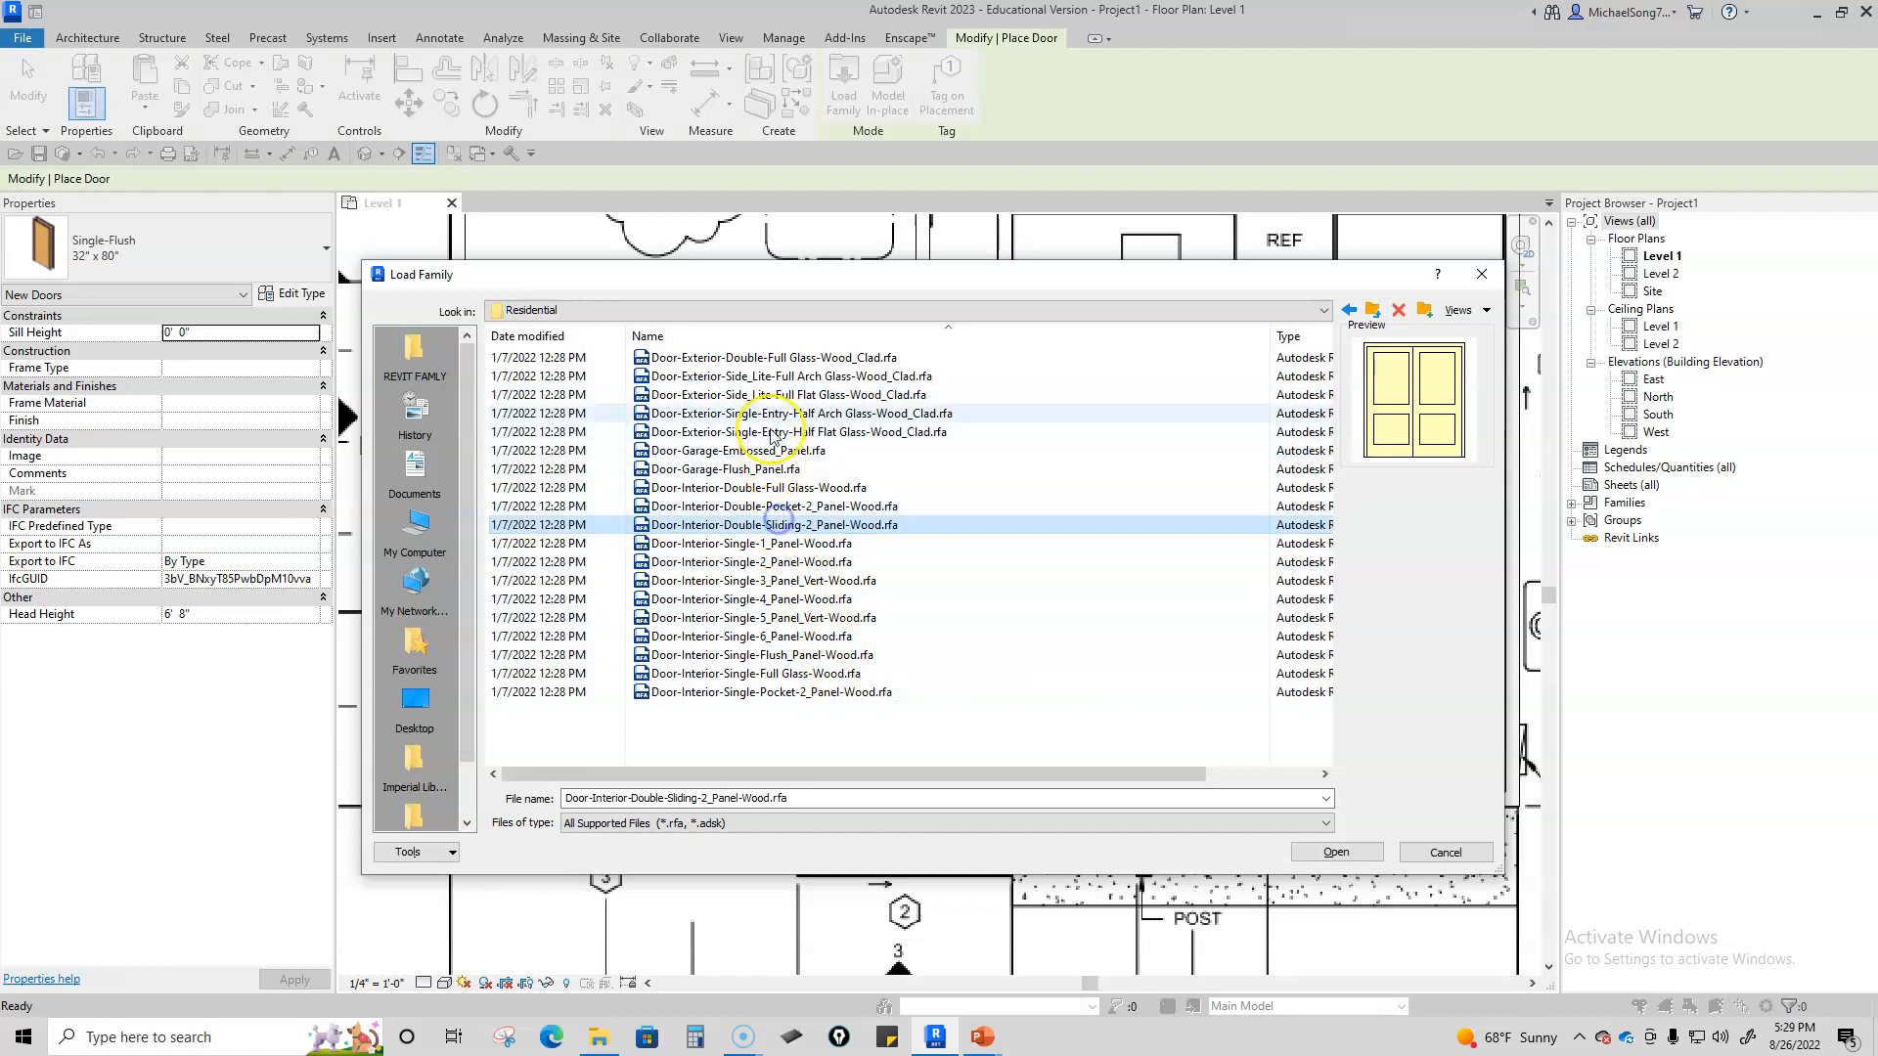
left_click(780, 376)
left_click(776, 360)
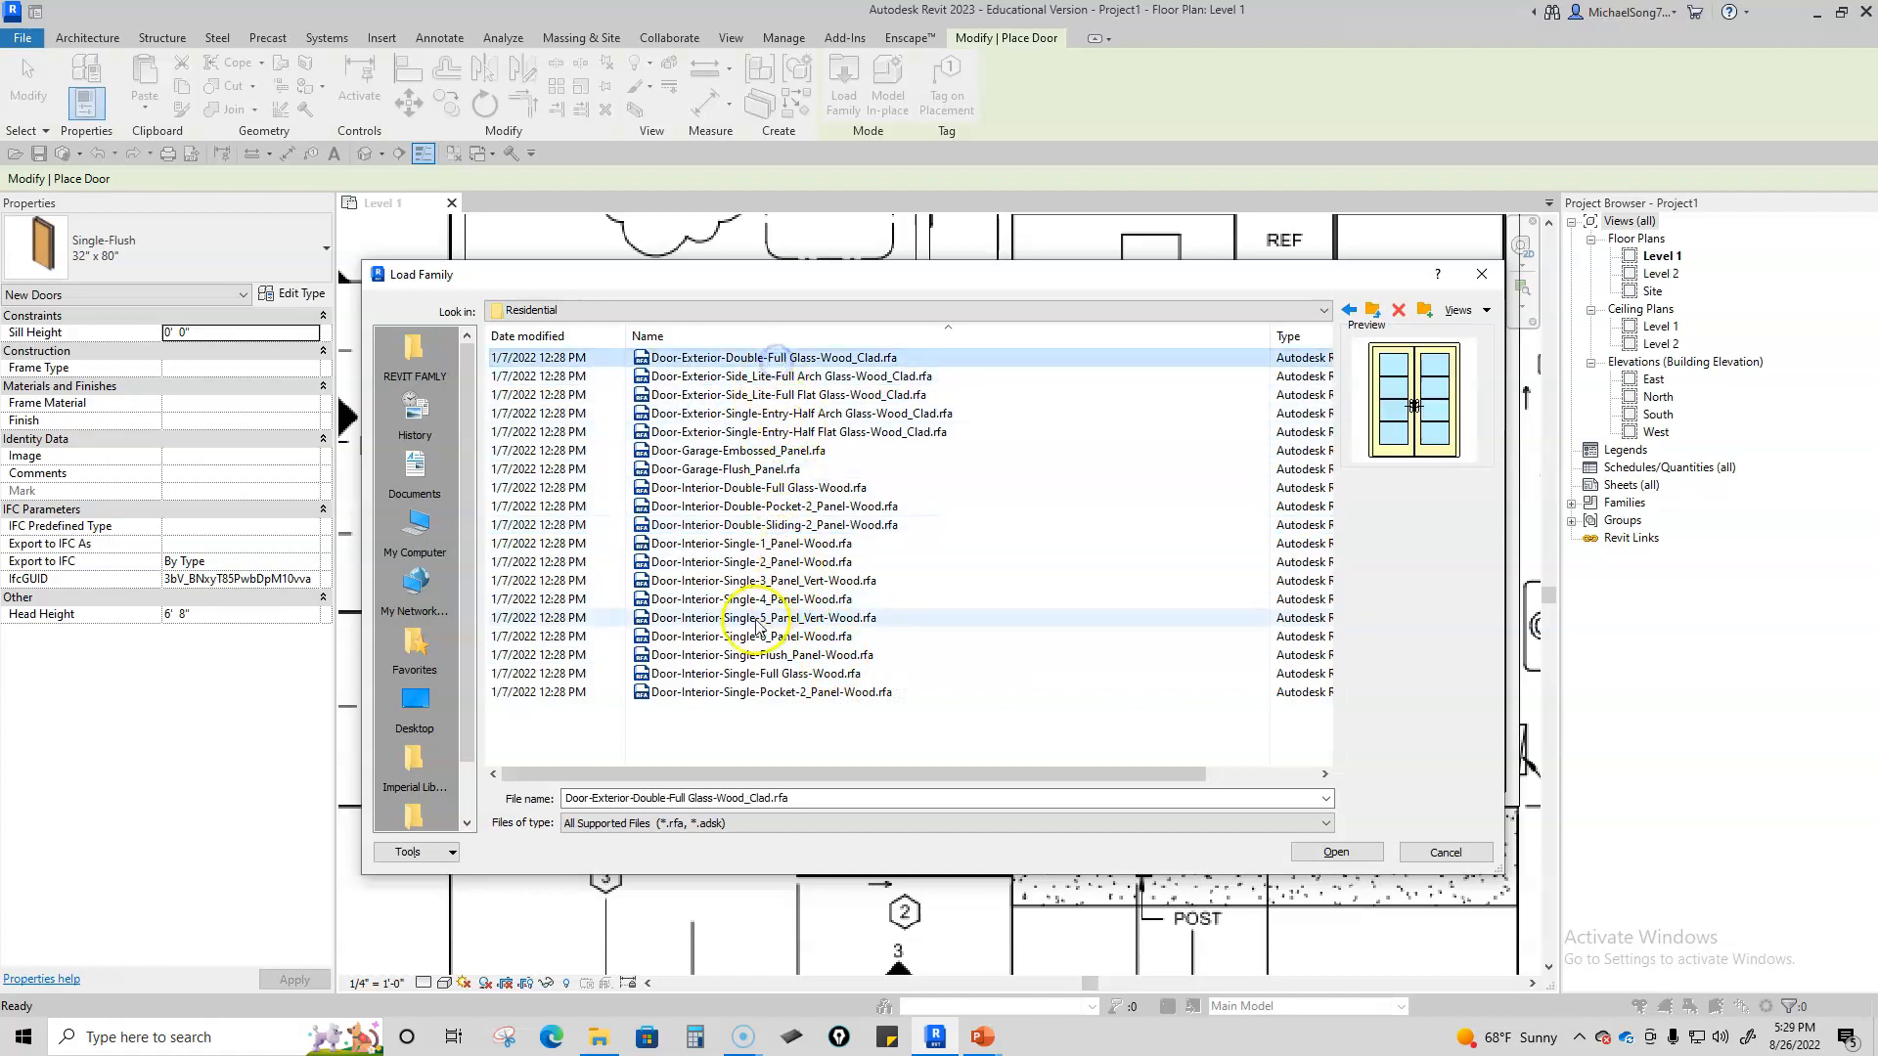
left_click(760, 506)
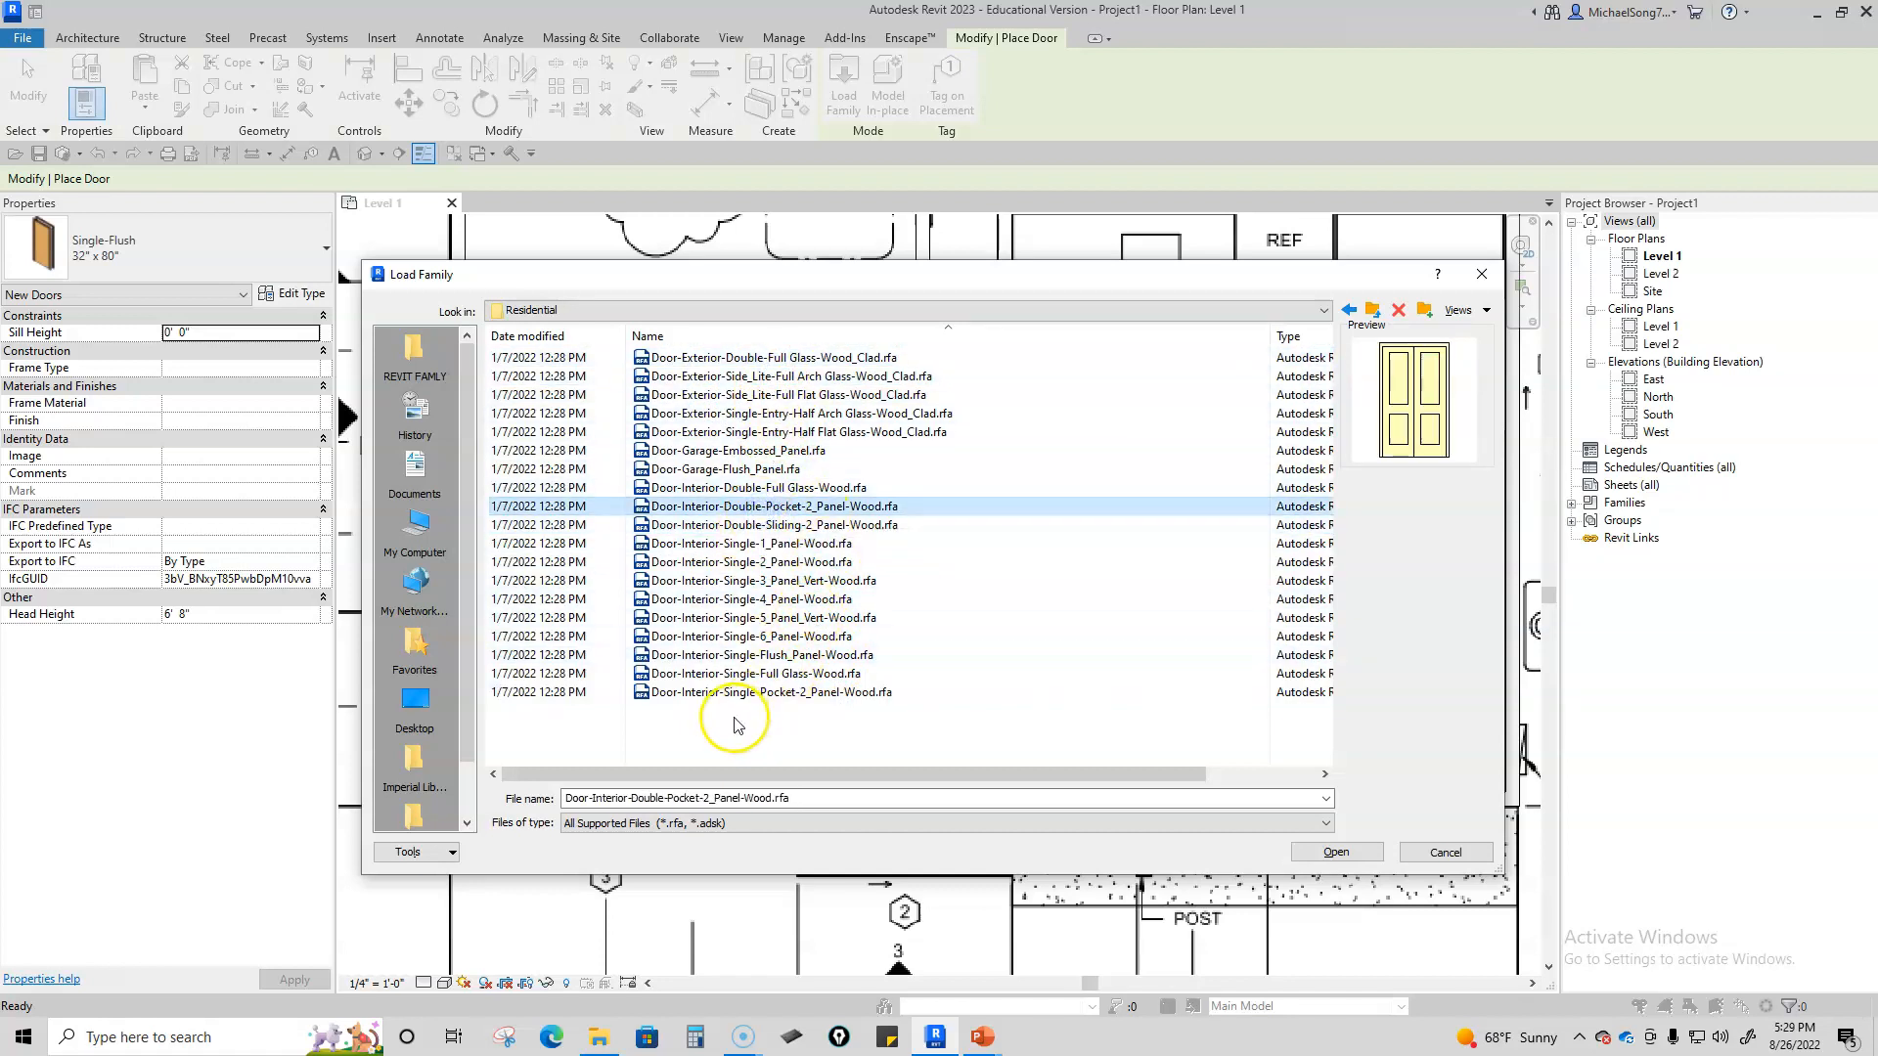
left_click(752, 486)
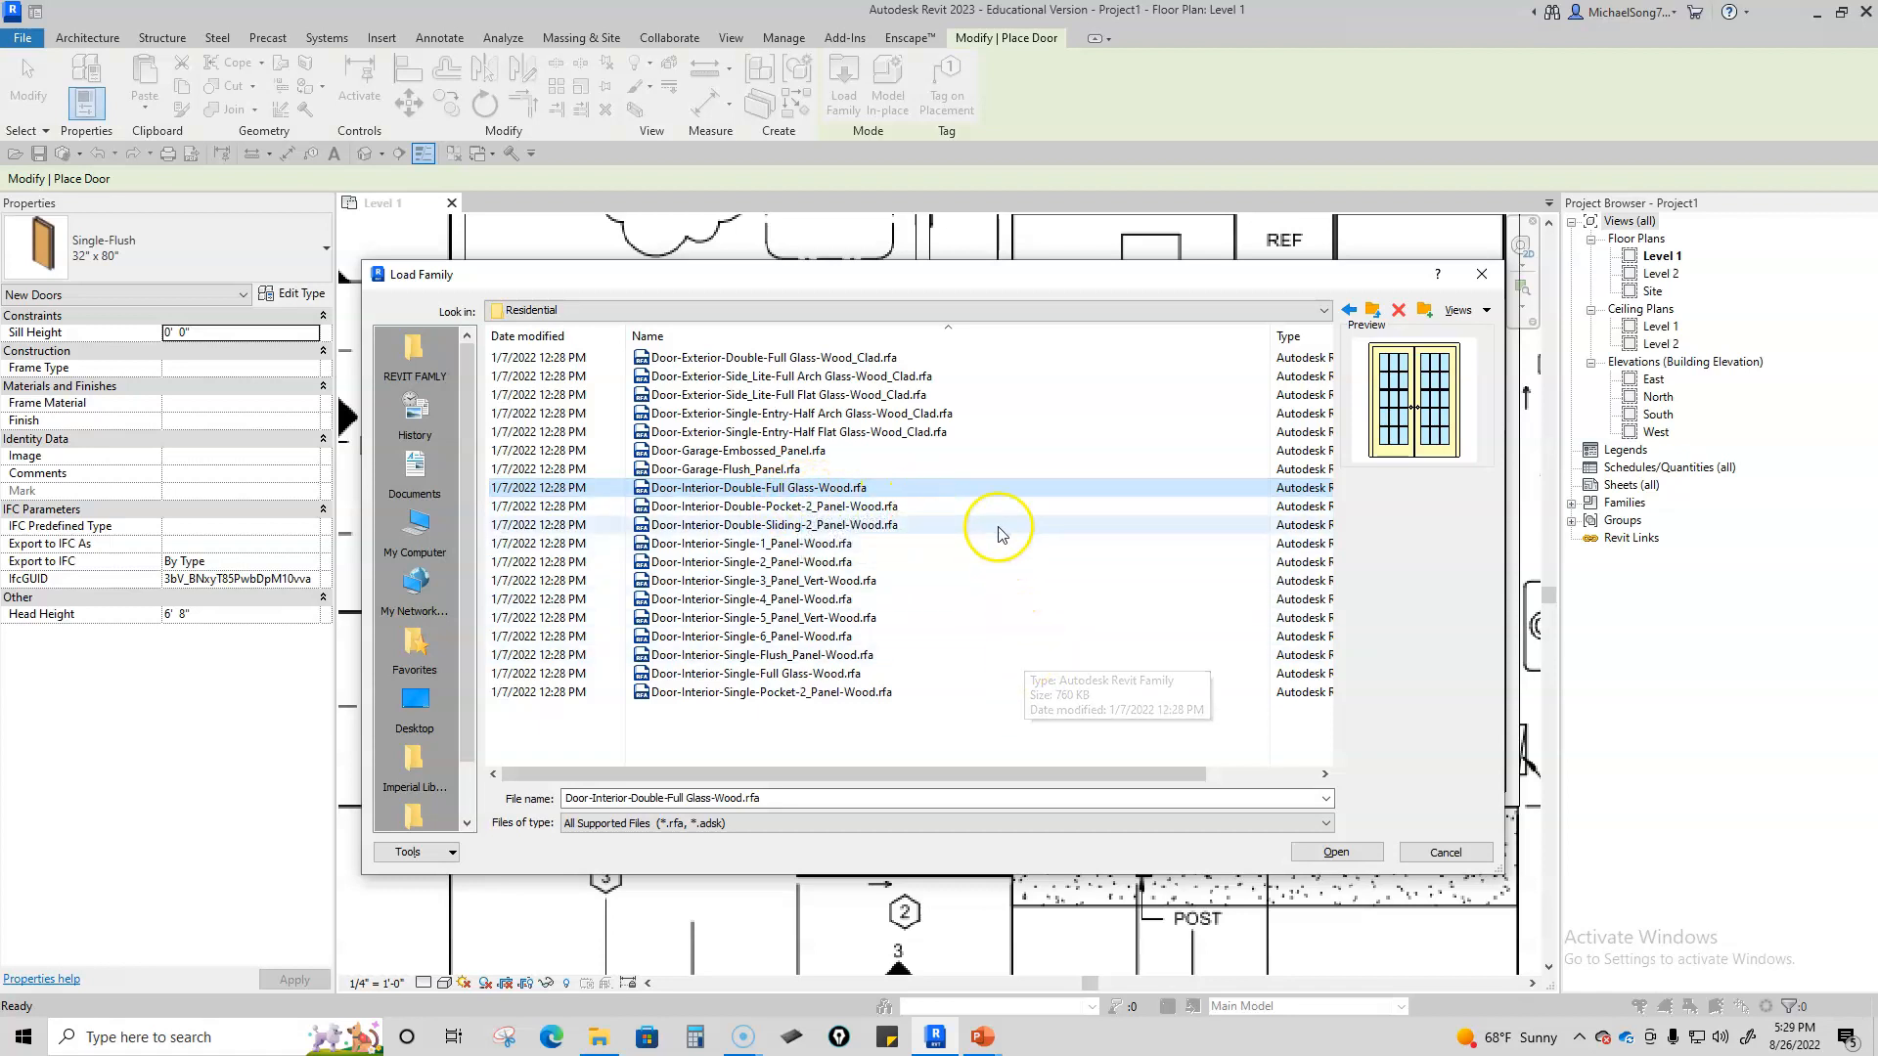
left_click(1333, 853)
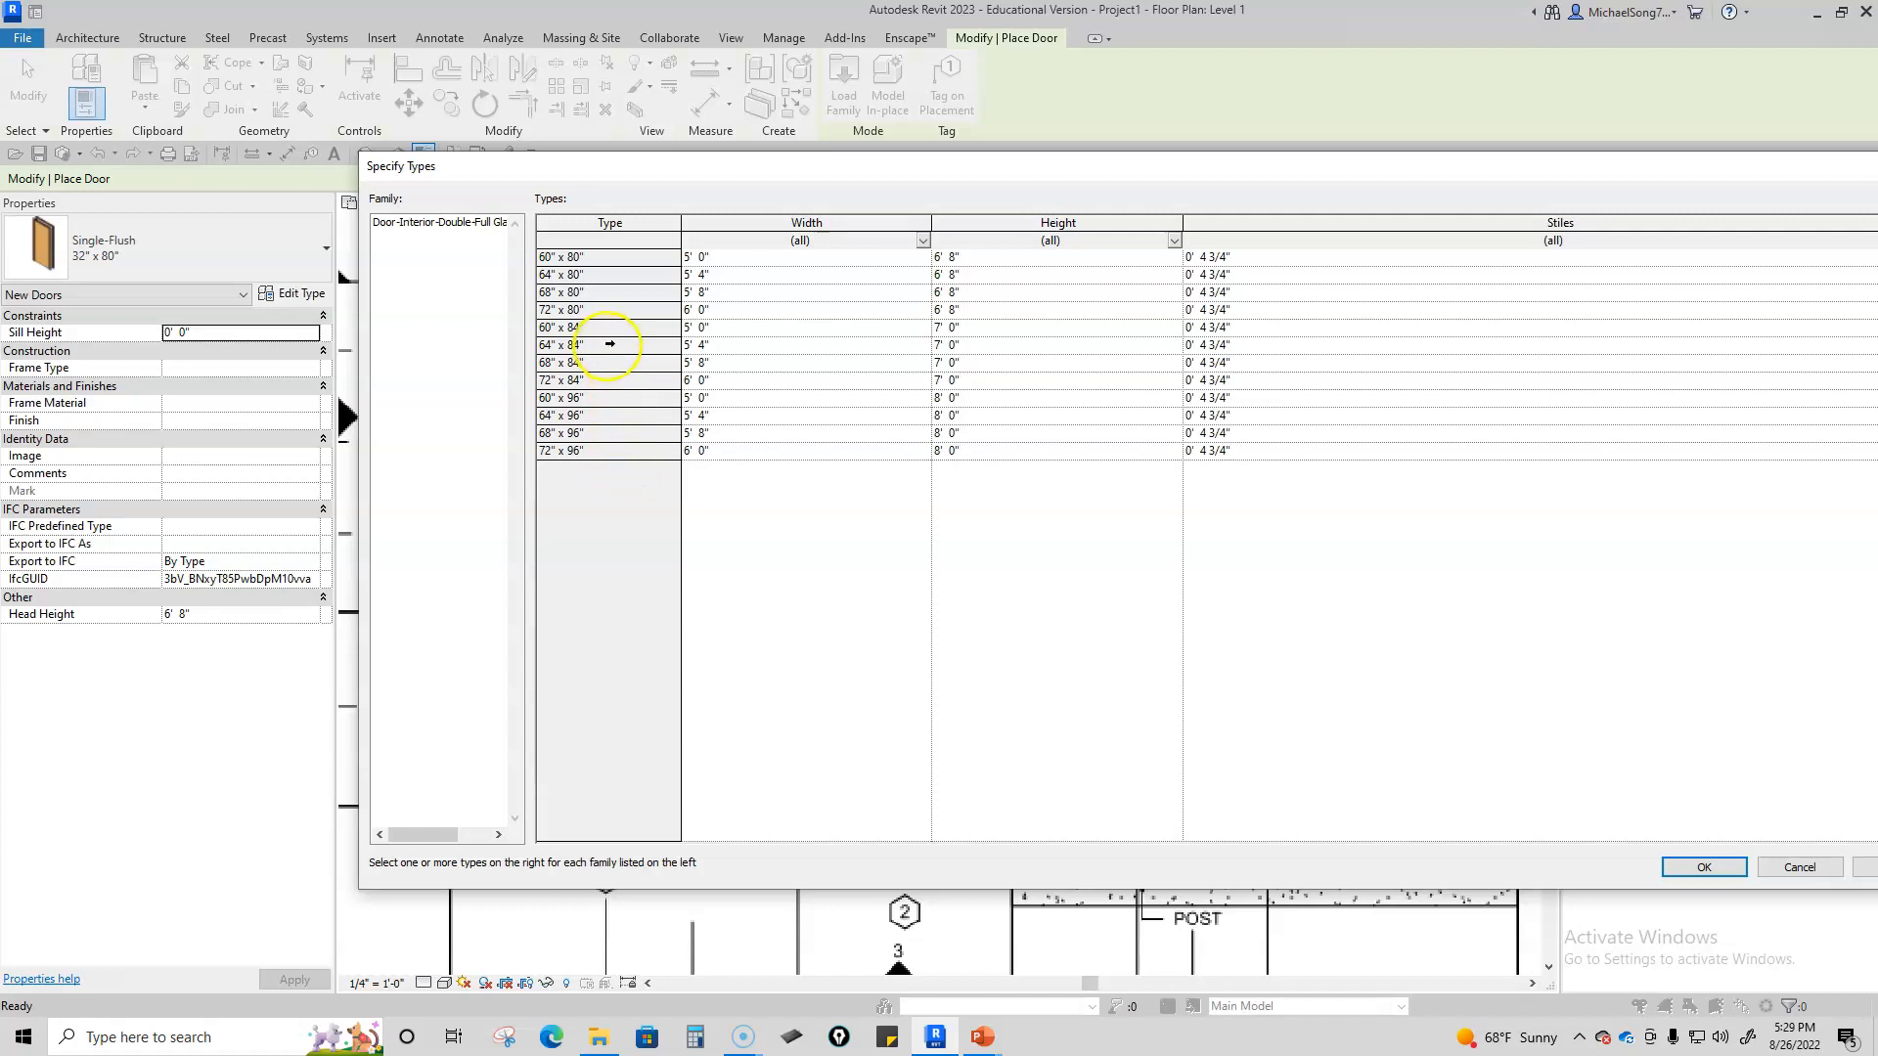
left_click(584, 257)
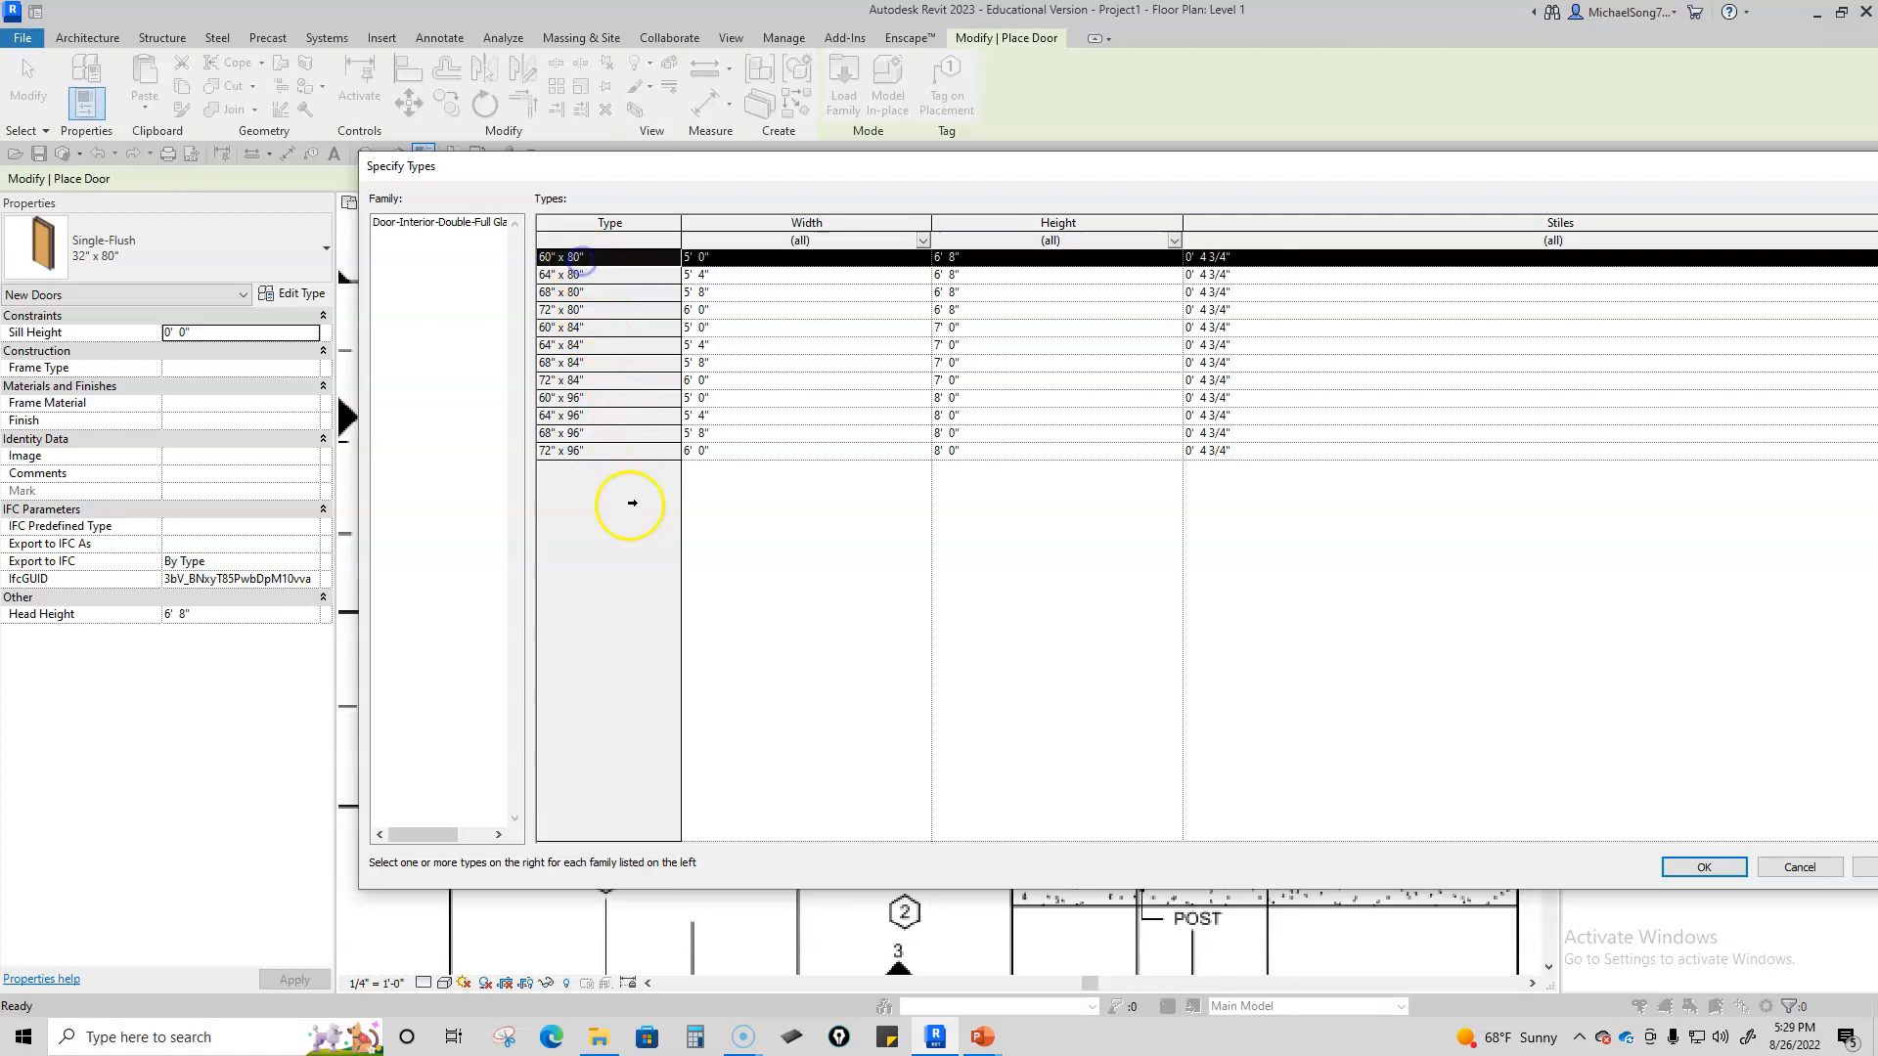
left_click(1703, 867)
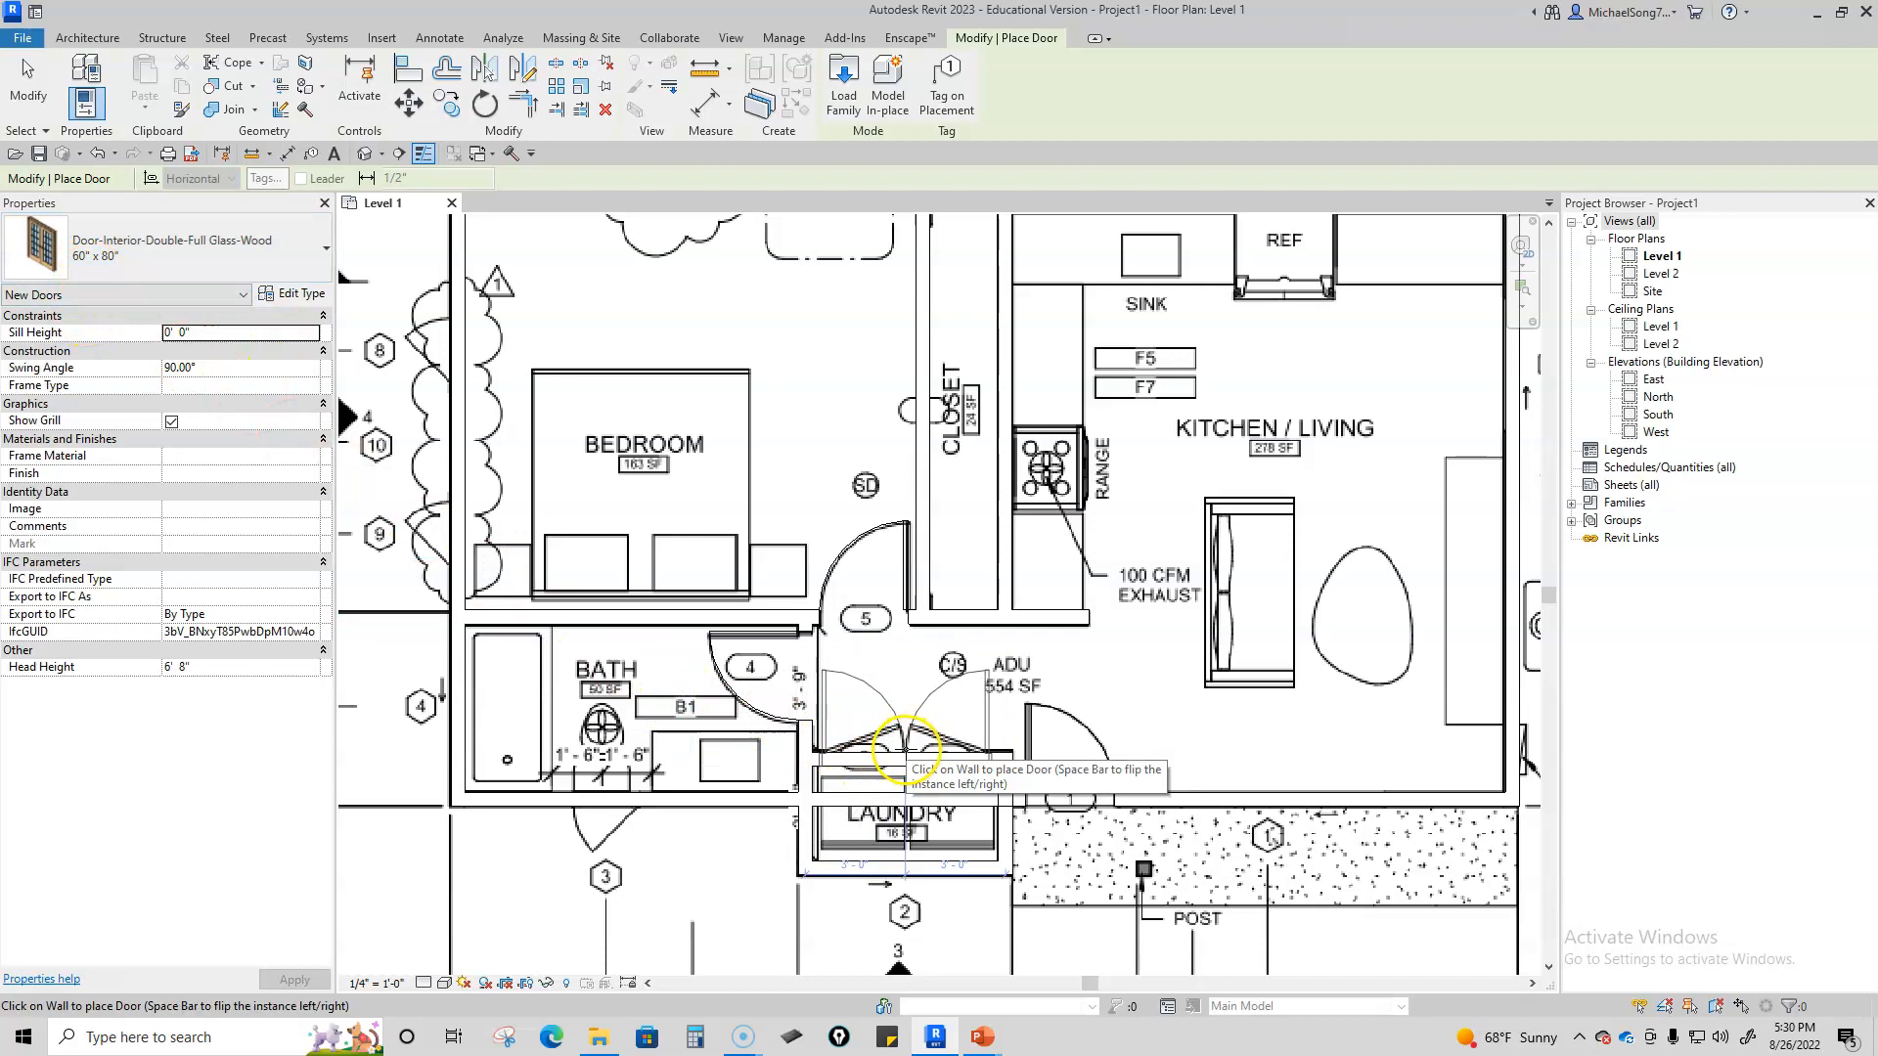
Step: Place the 60" x 80" double door centred in the laundry's north wall, opening toward the hall, and end the Door command
left_click(903, 751)
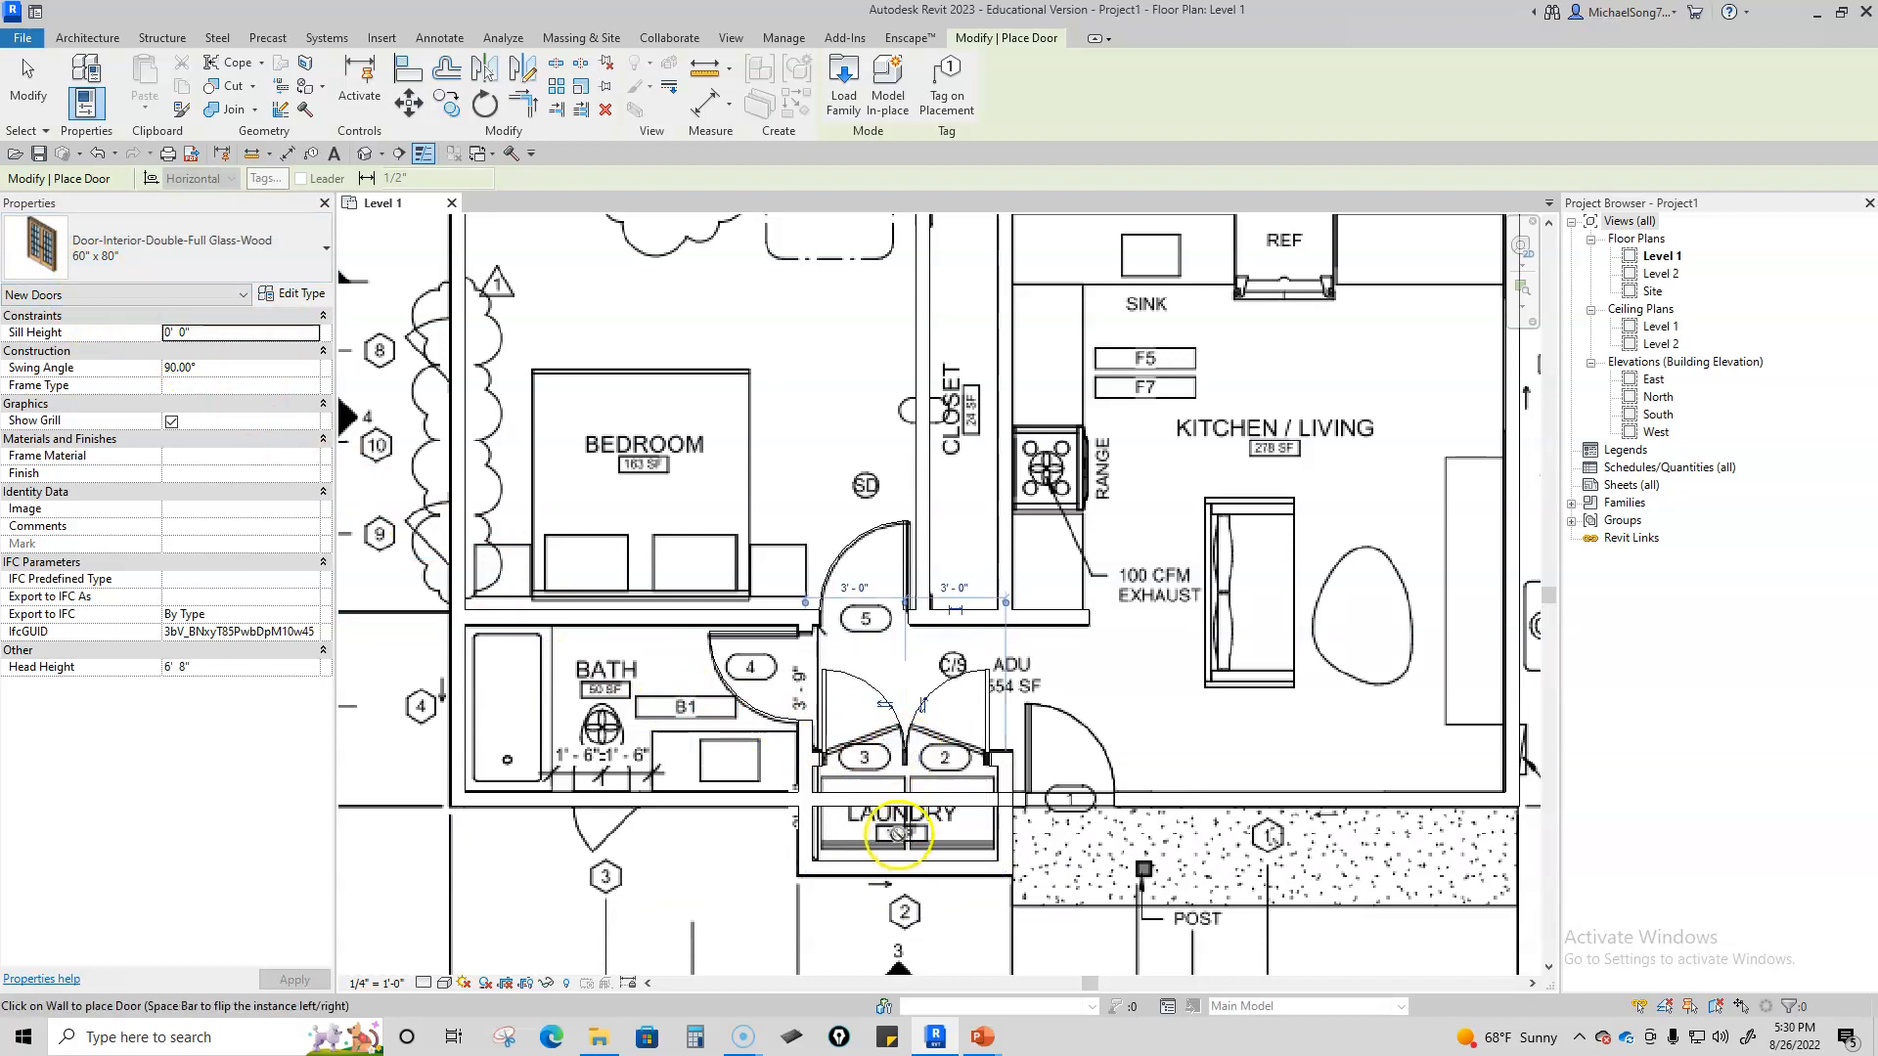
scroll(1049, 822, "up", 3)
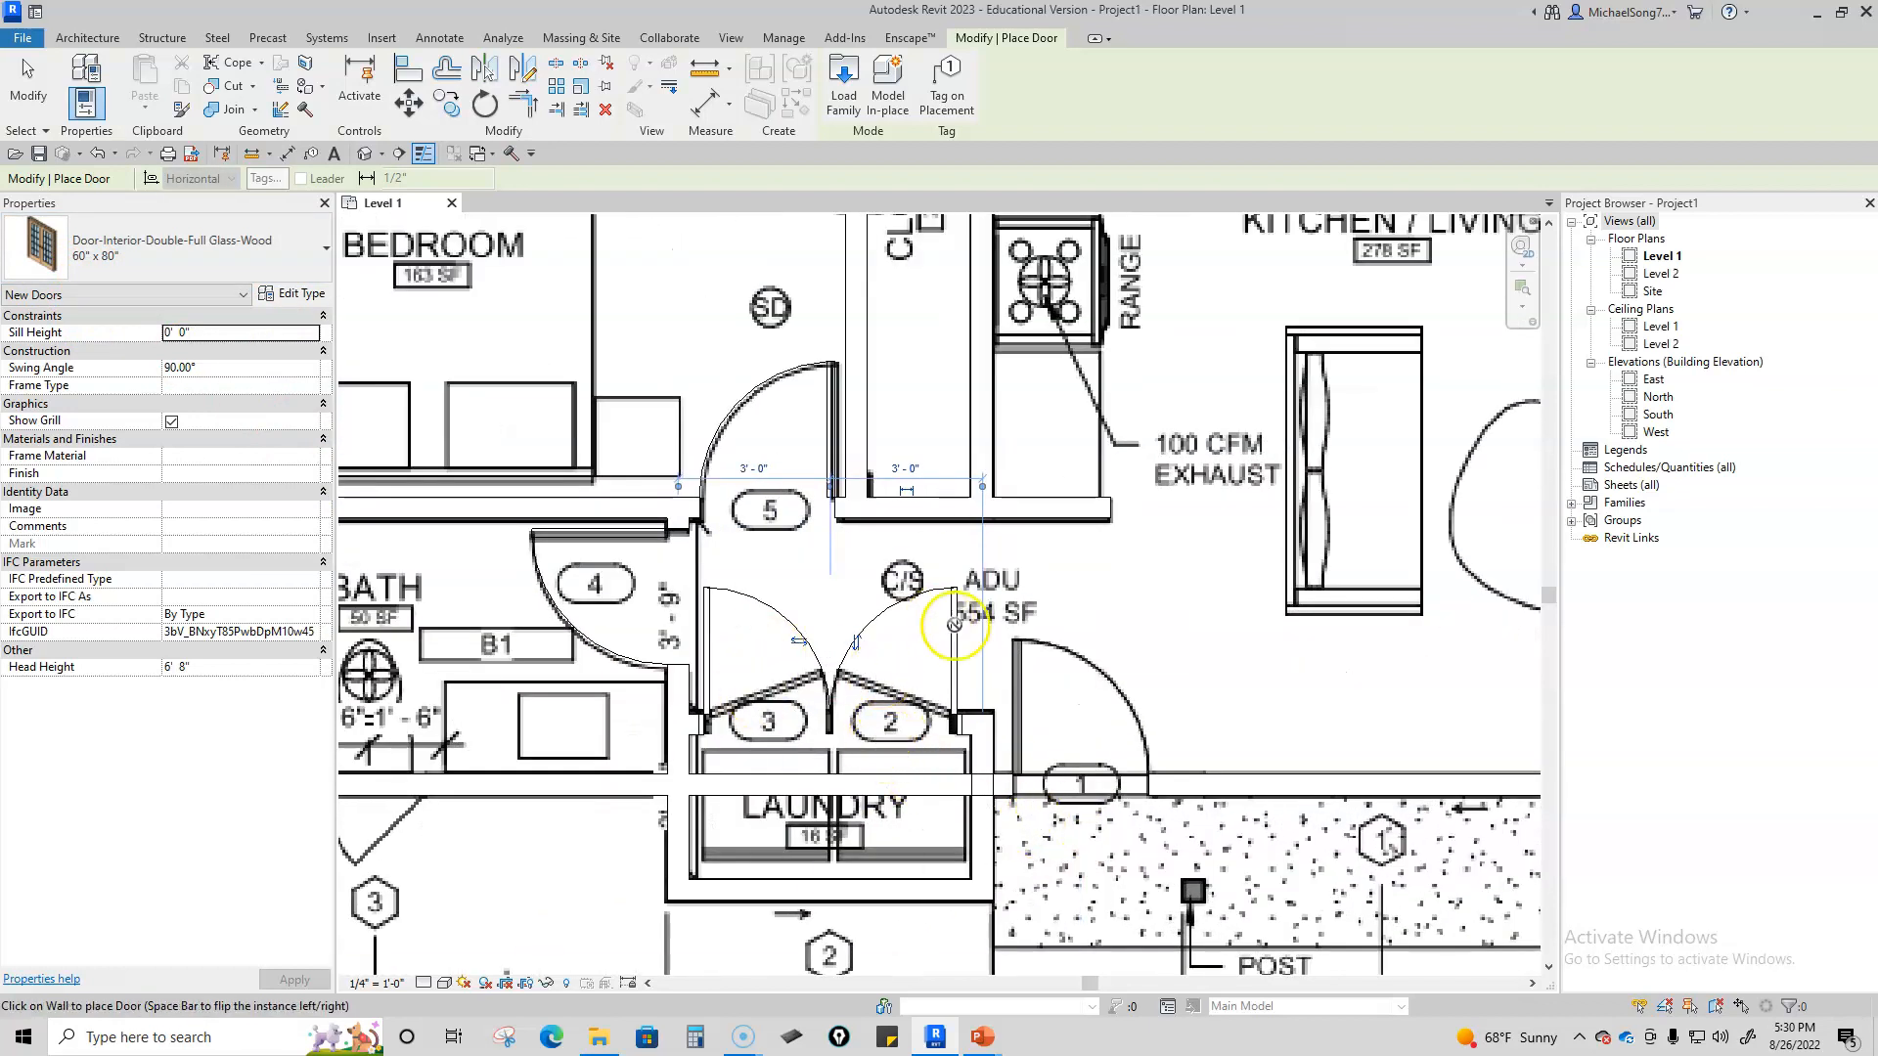
key("Escape")
key("Escape")
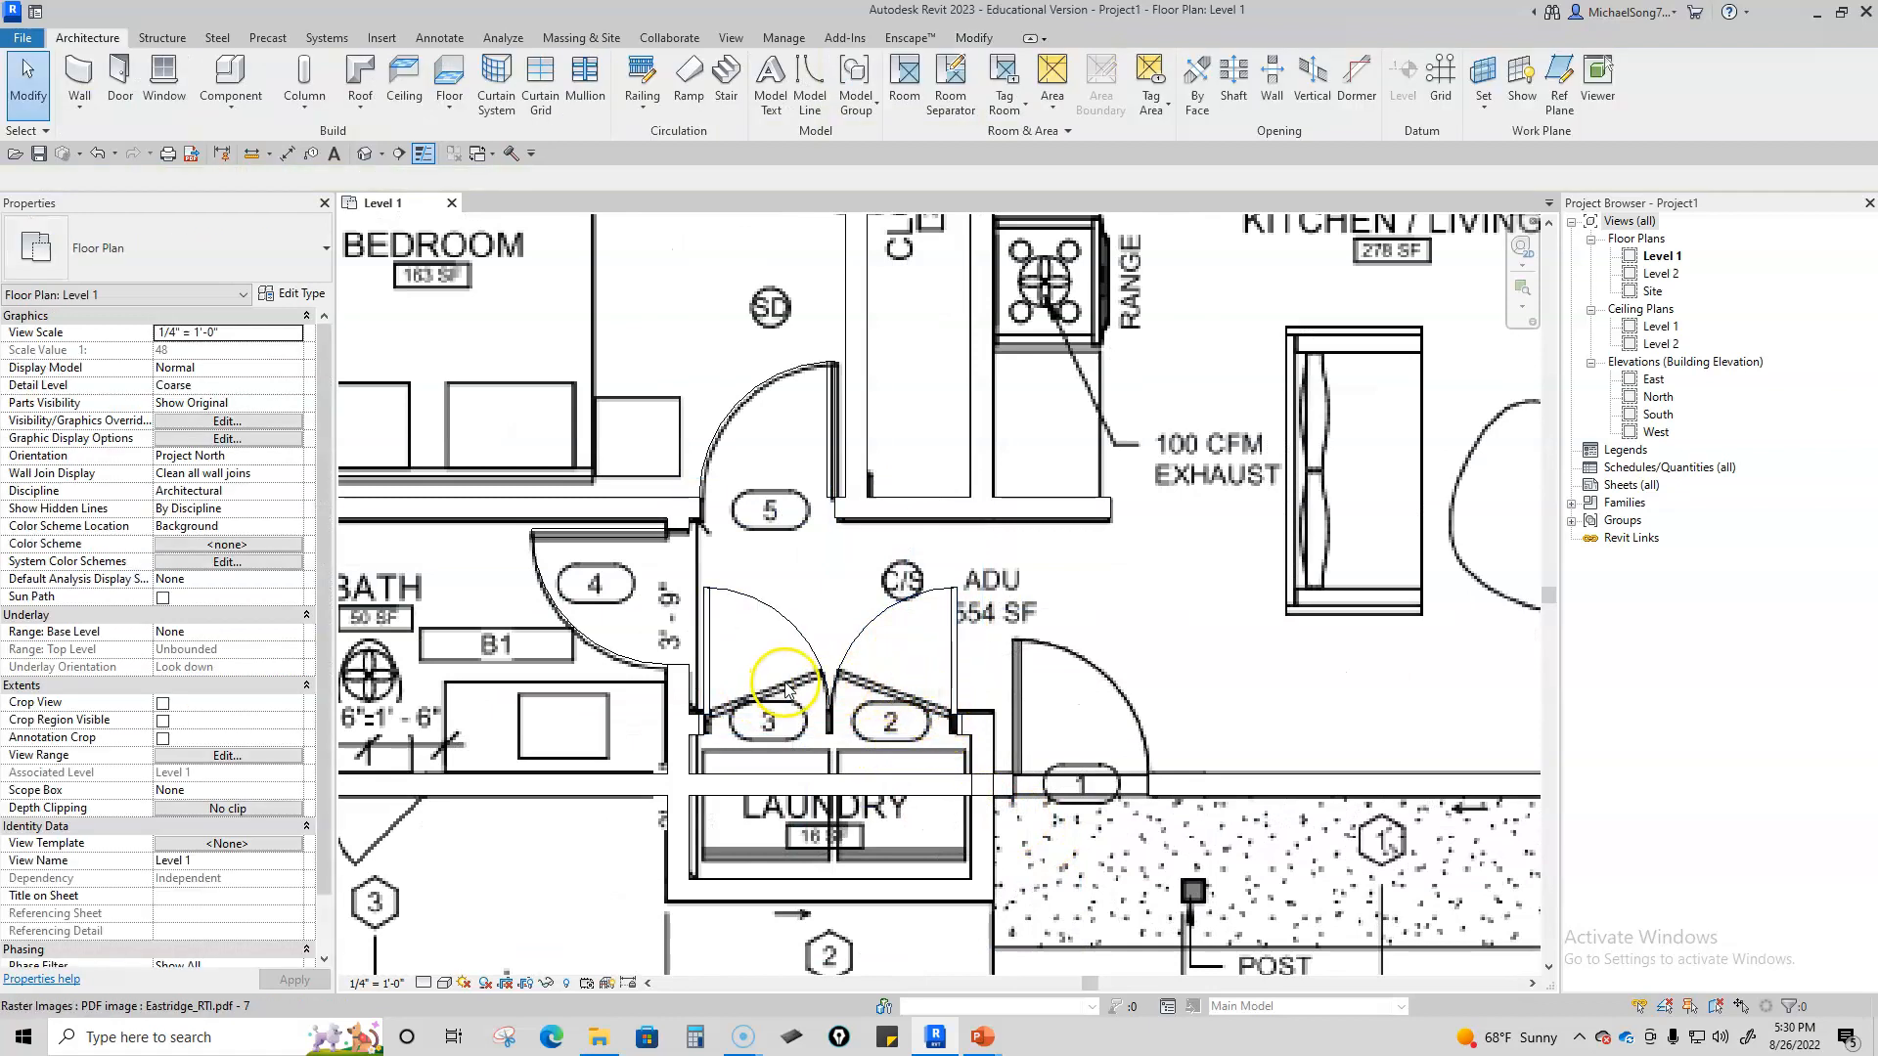
Step: Set the swing angle of the laundry double door to 15 degrees
left_click(732, 708)
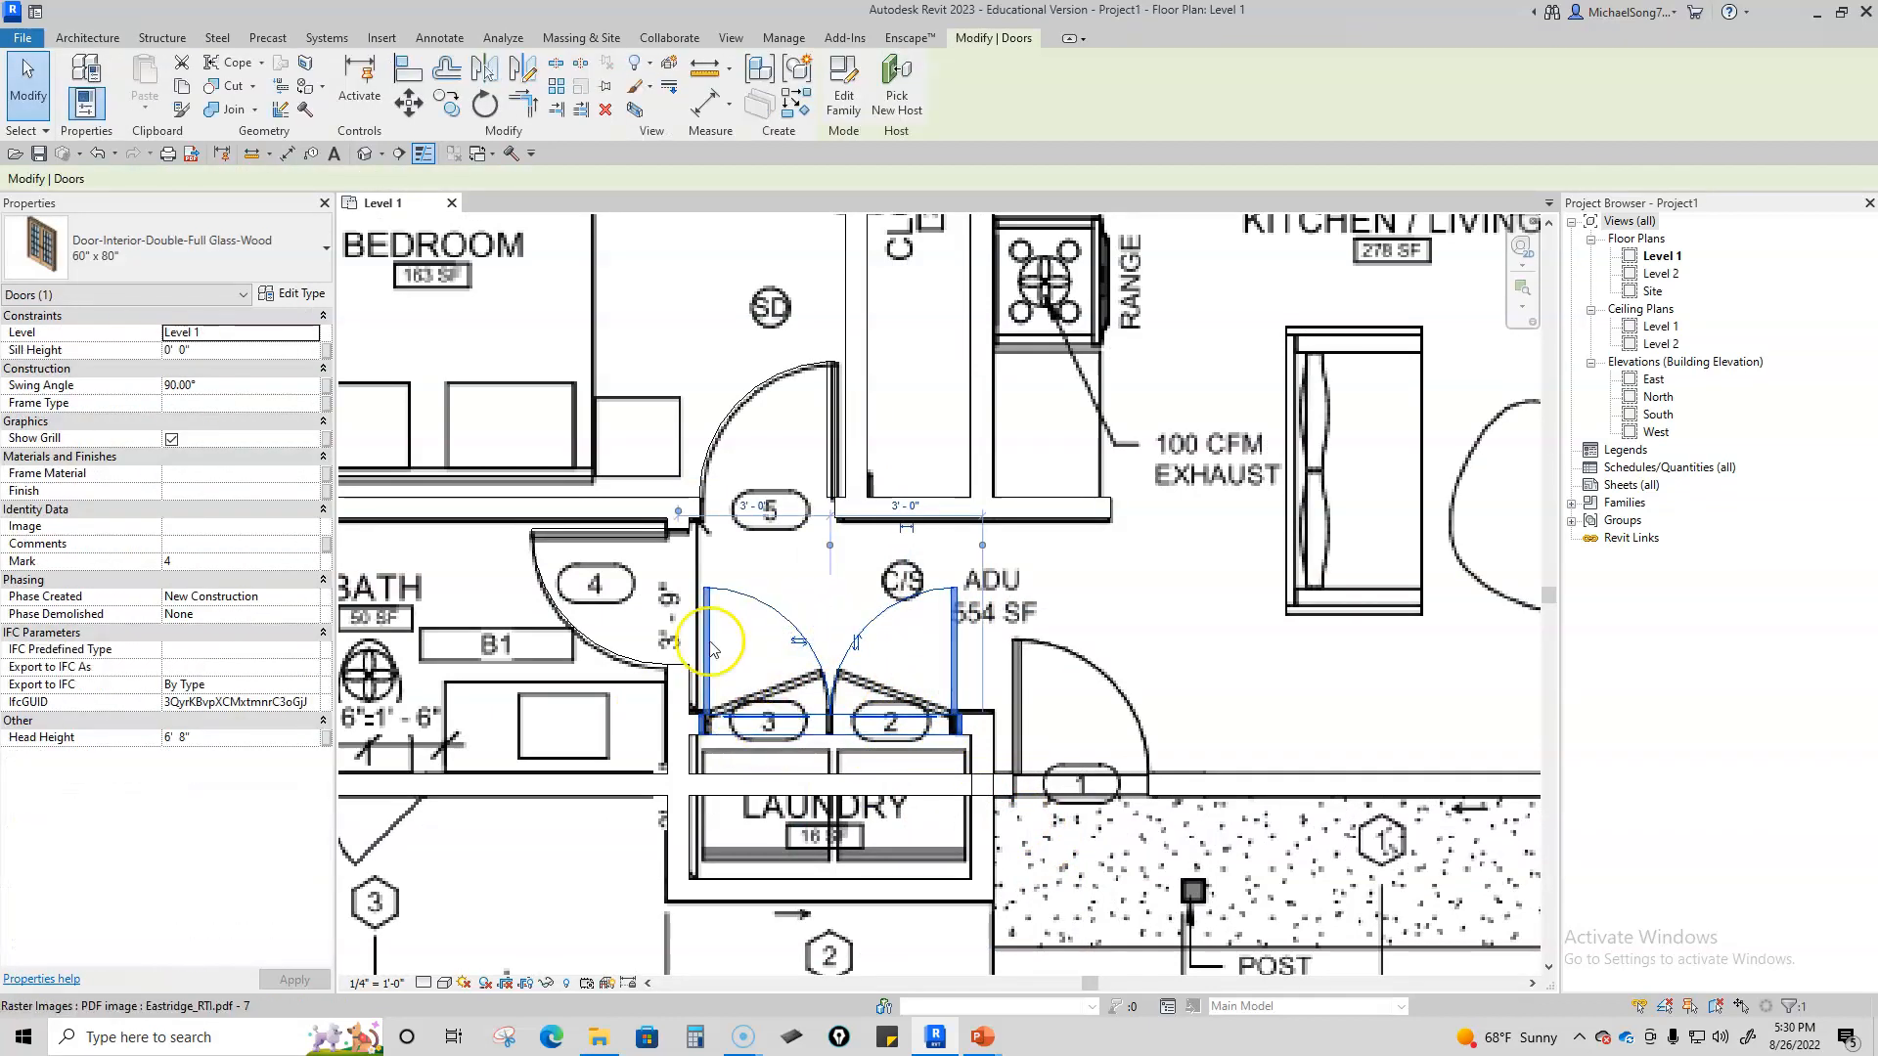
left_click(239, 387)
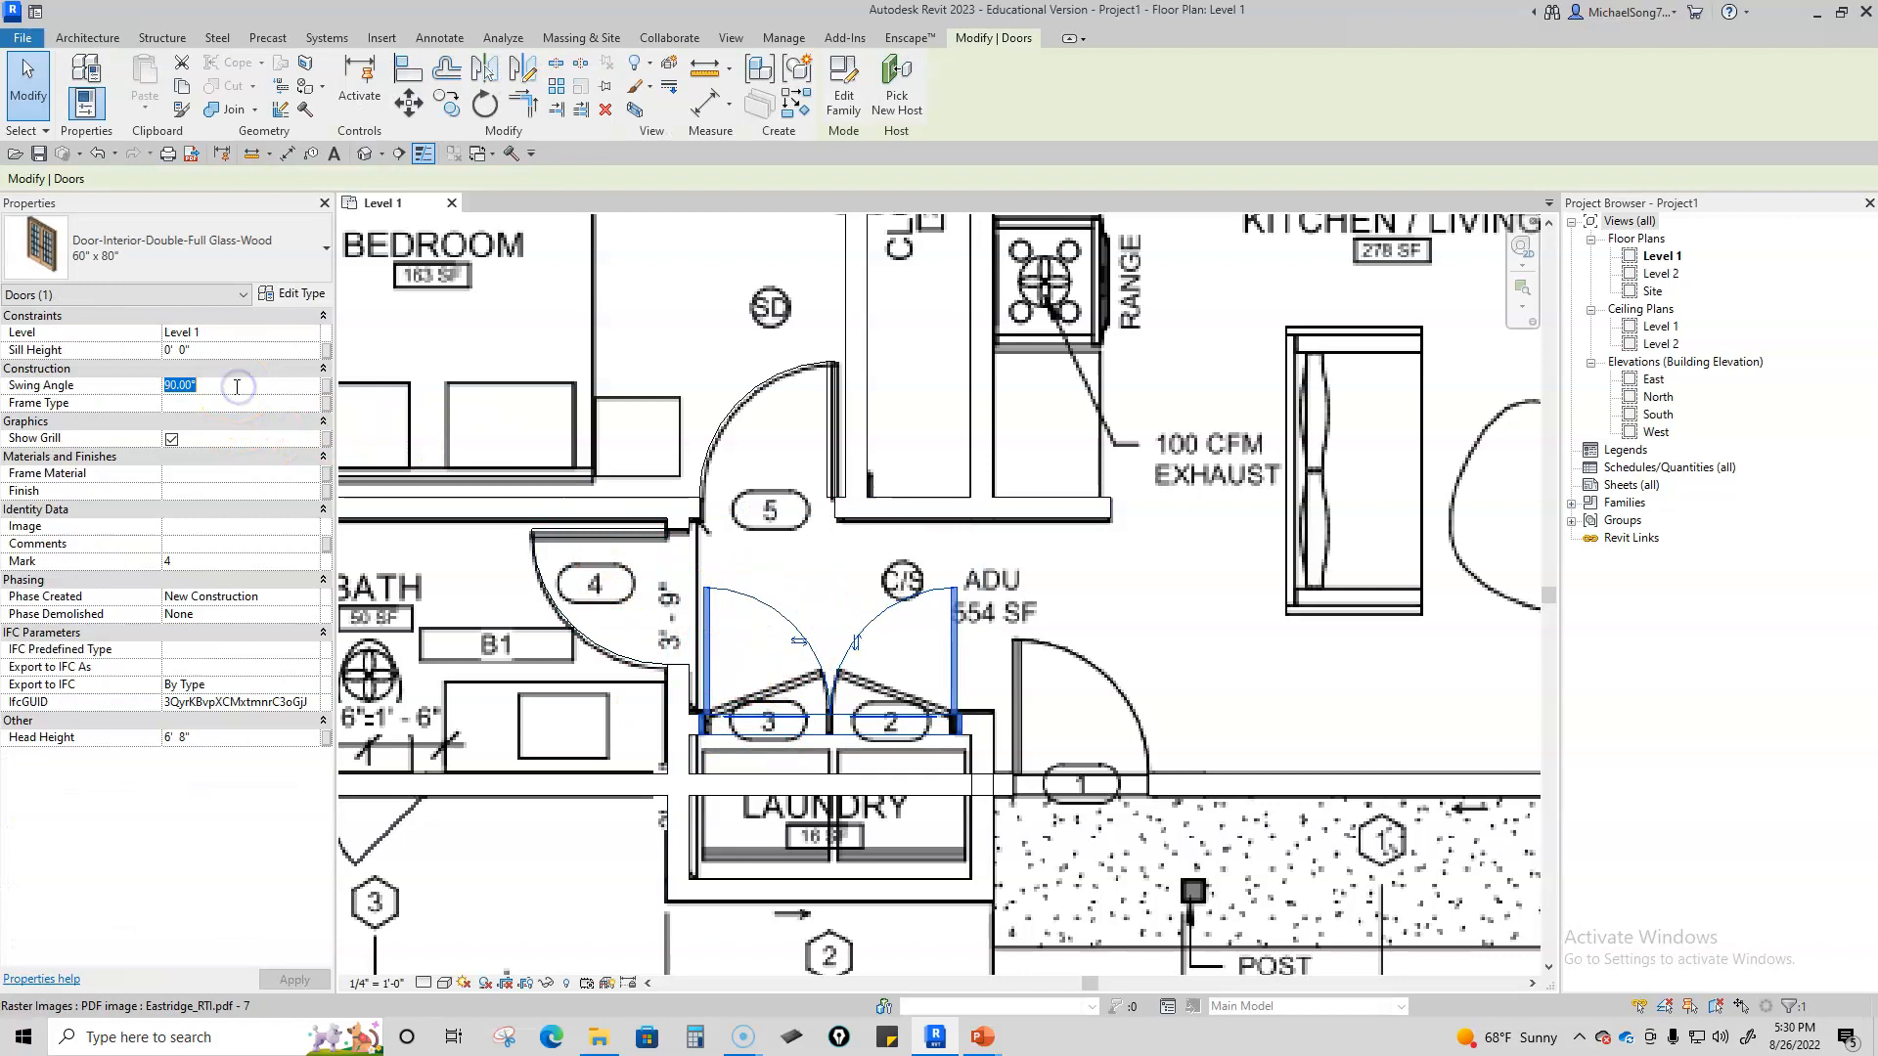
type("15")
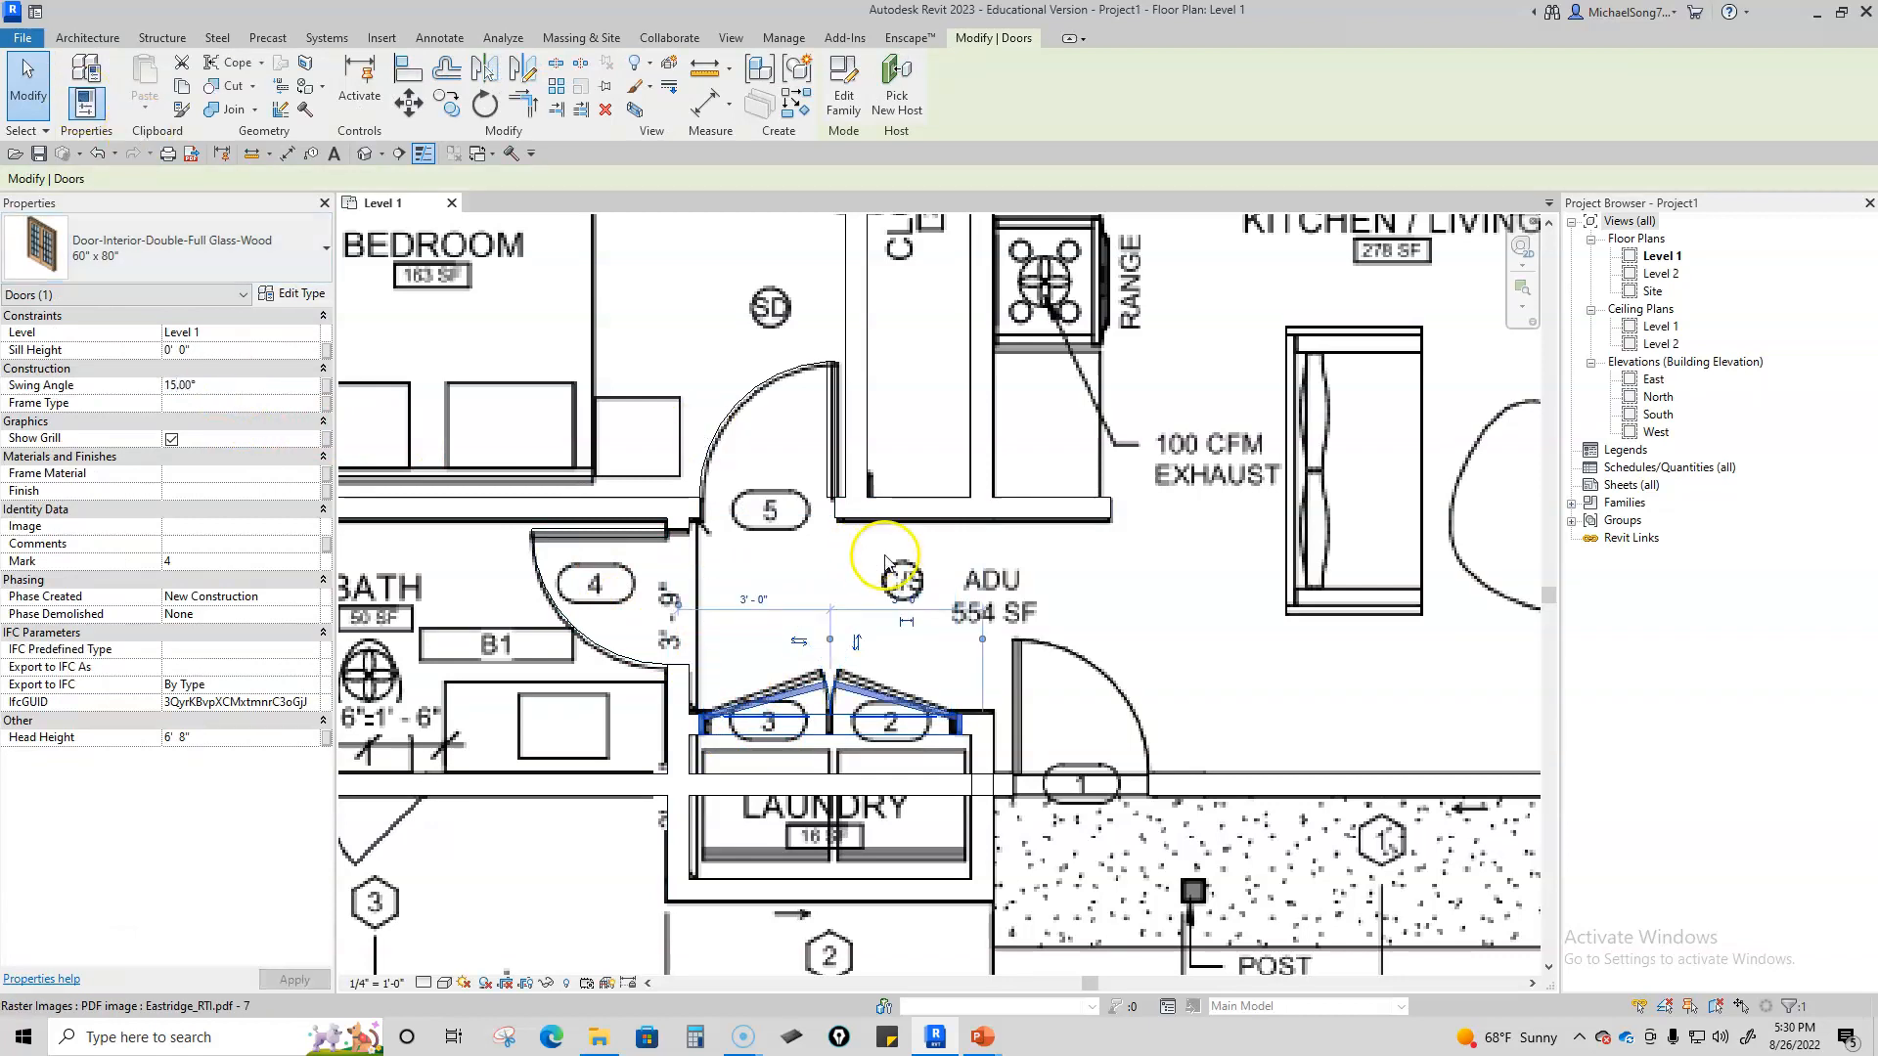
left_click(927, 685)
Step: Delete the Eastridge PDF underlay from the Level 1 plan
scroll(928, 686, "down", 6)
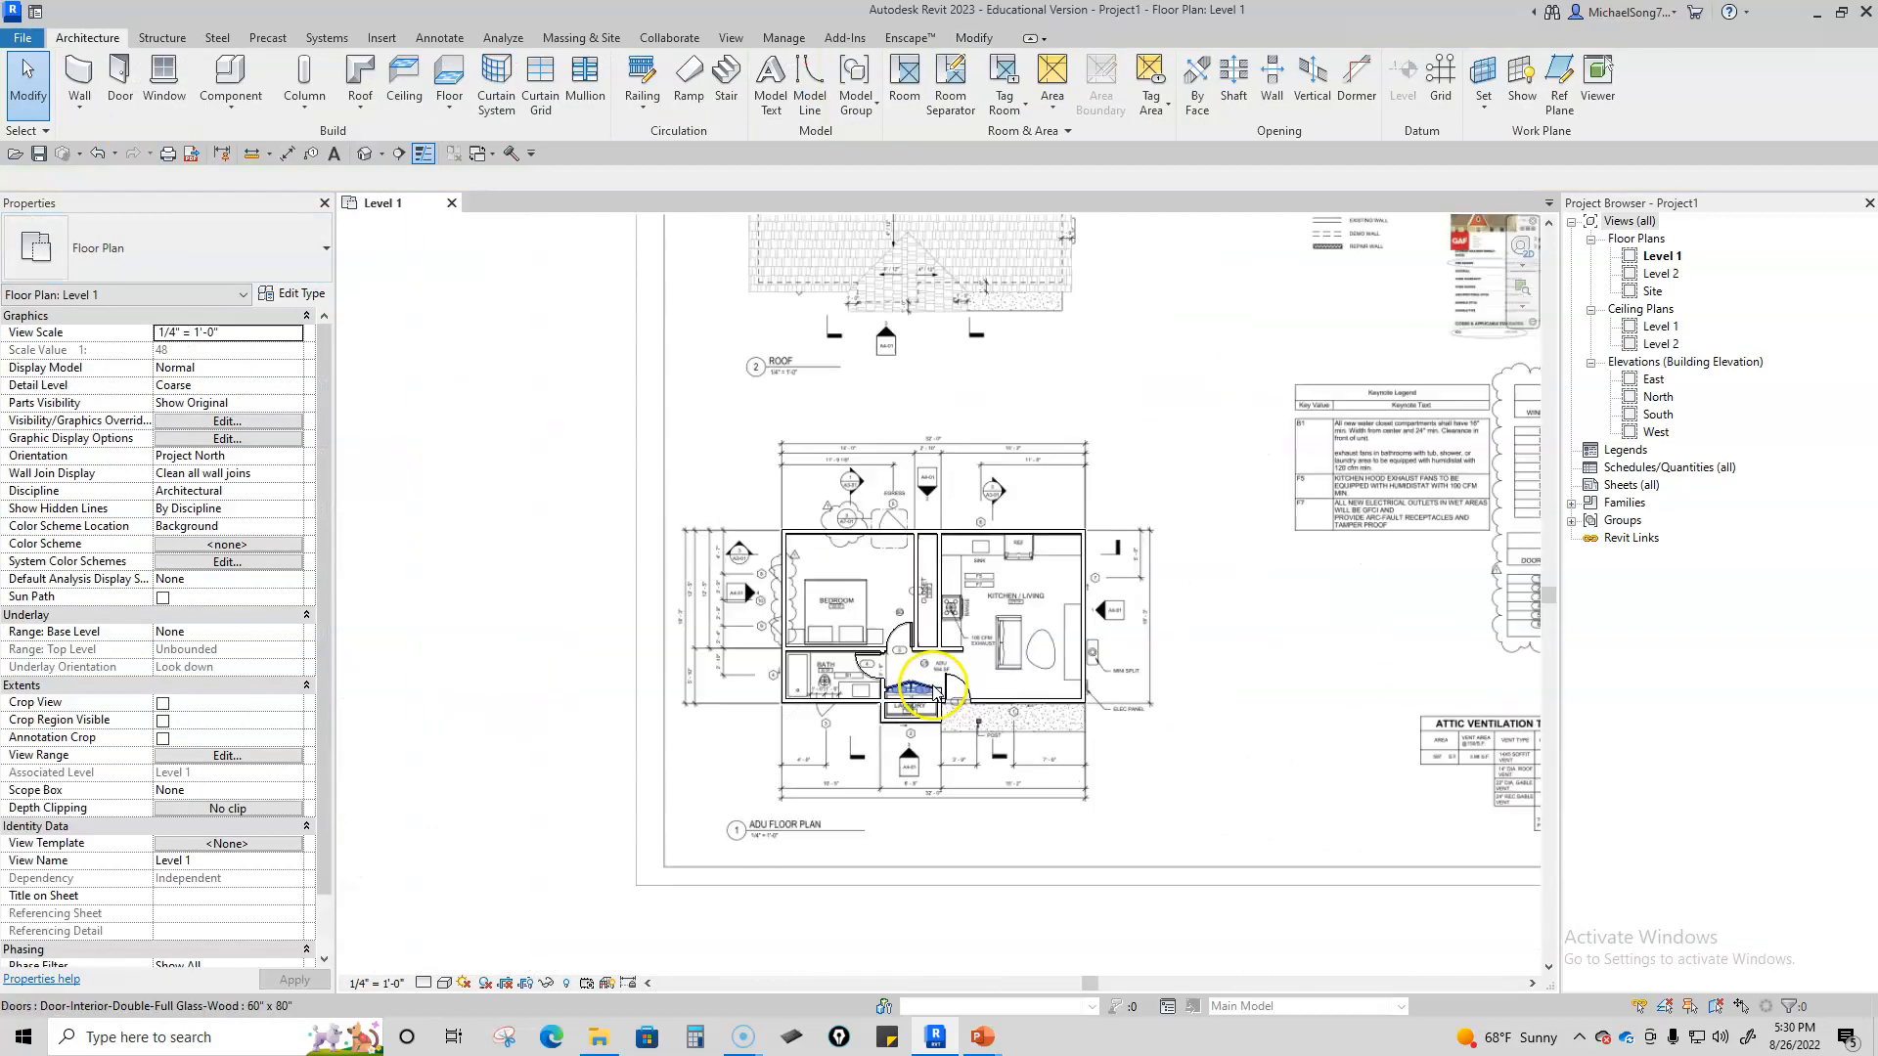
left_click(968, 854)
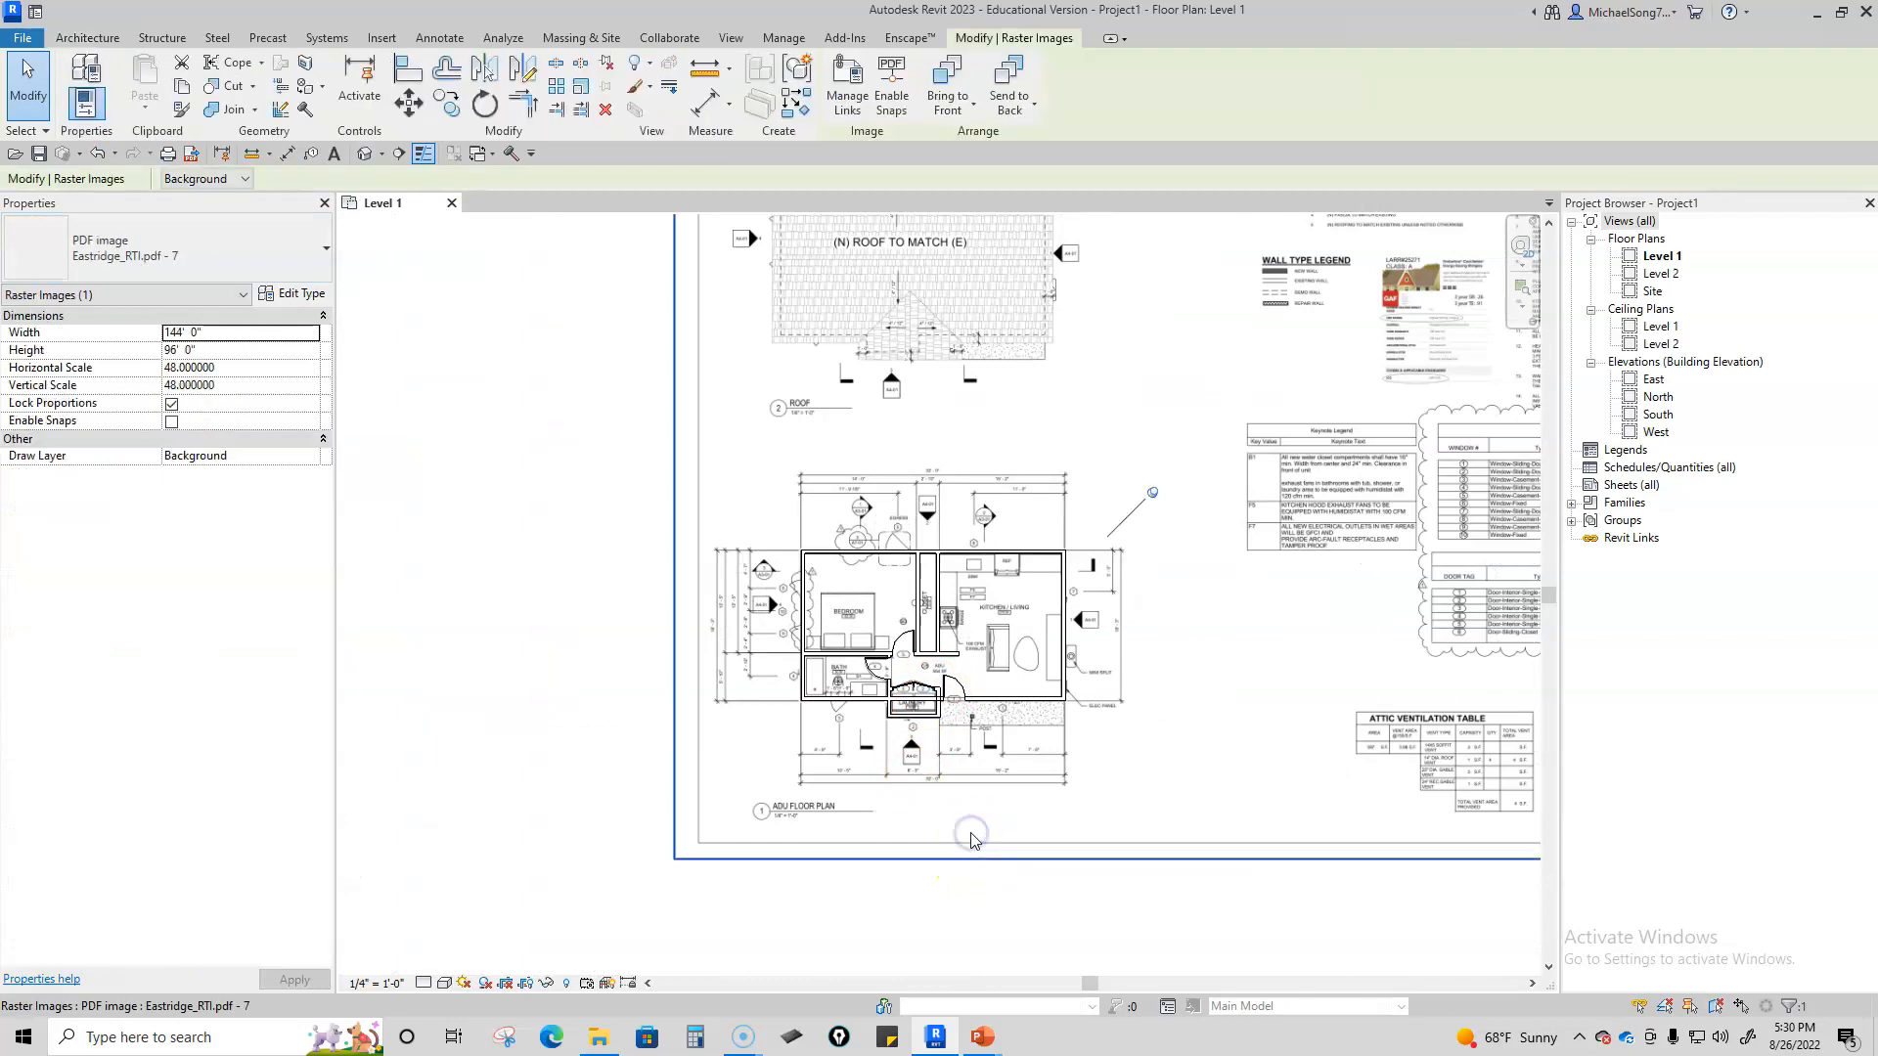
key("Delete")
scroll(784, 607, "up", 5)
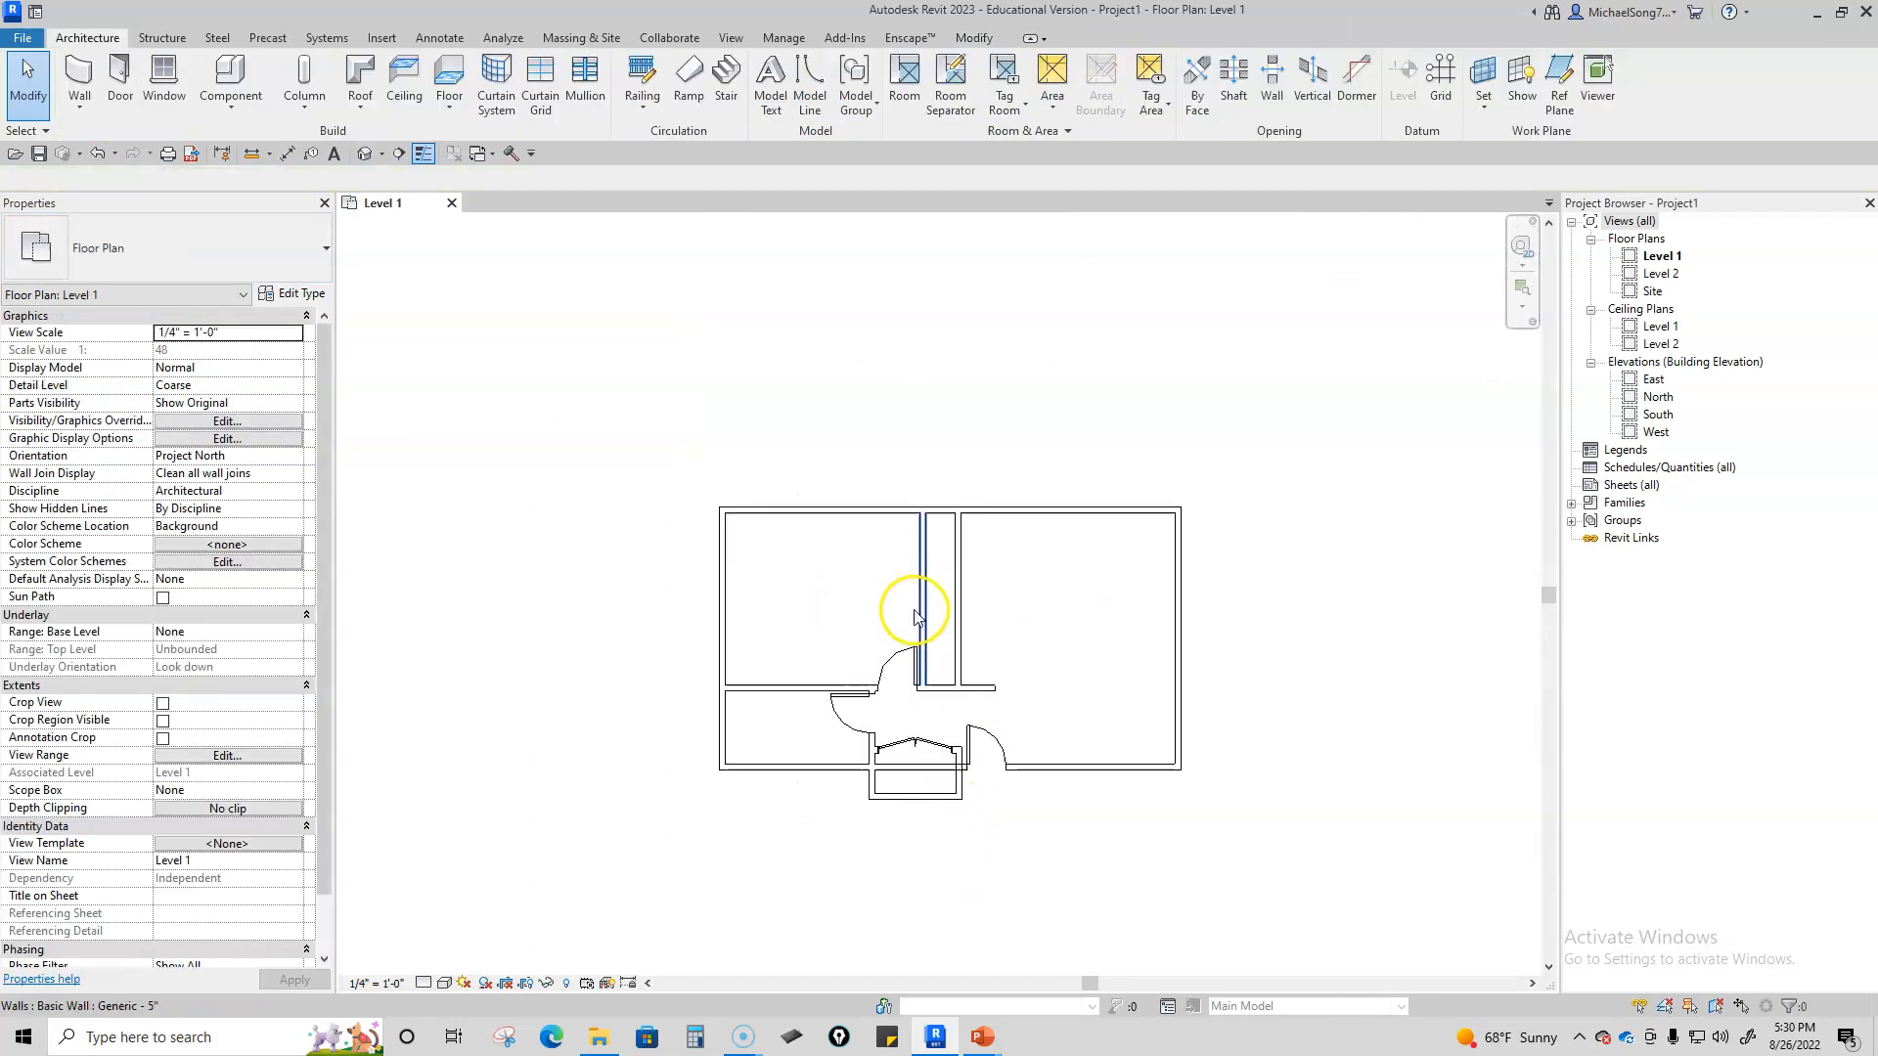
Step: Split the building's south wall inside the laundry, between the laundry's two side walls, and end the Split command
scroll(997, 783, "up", 5)
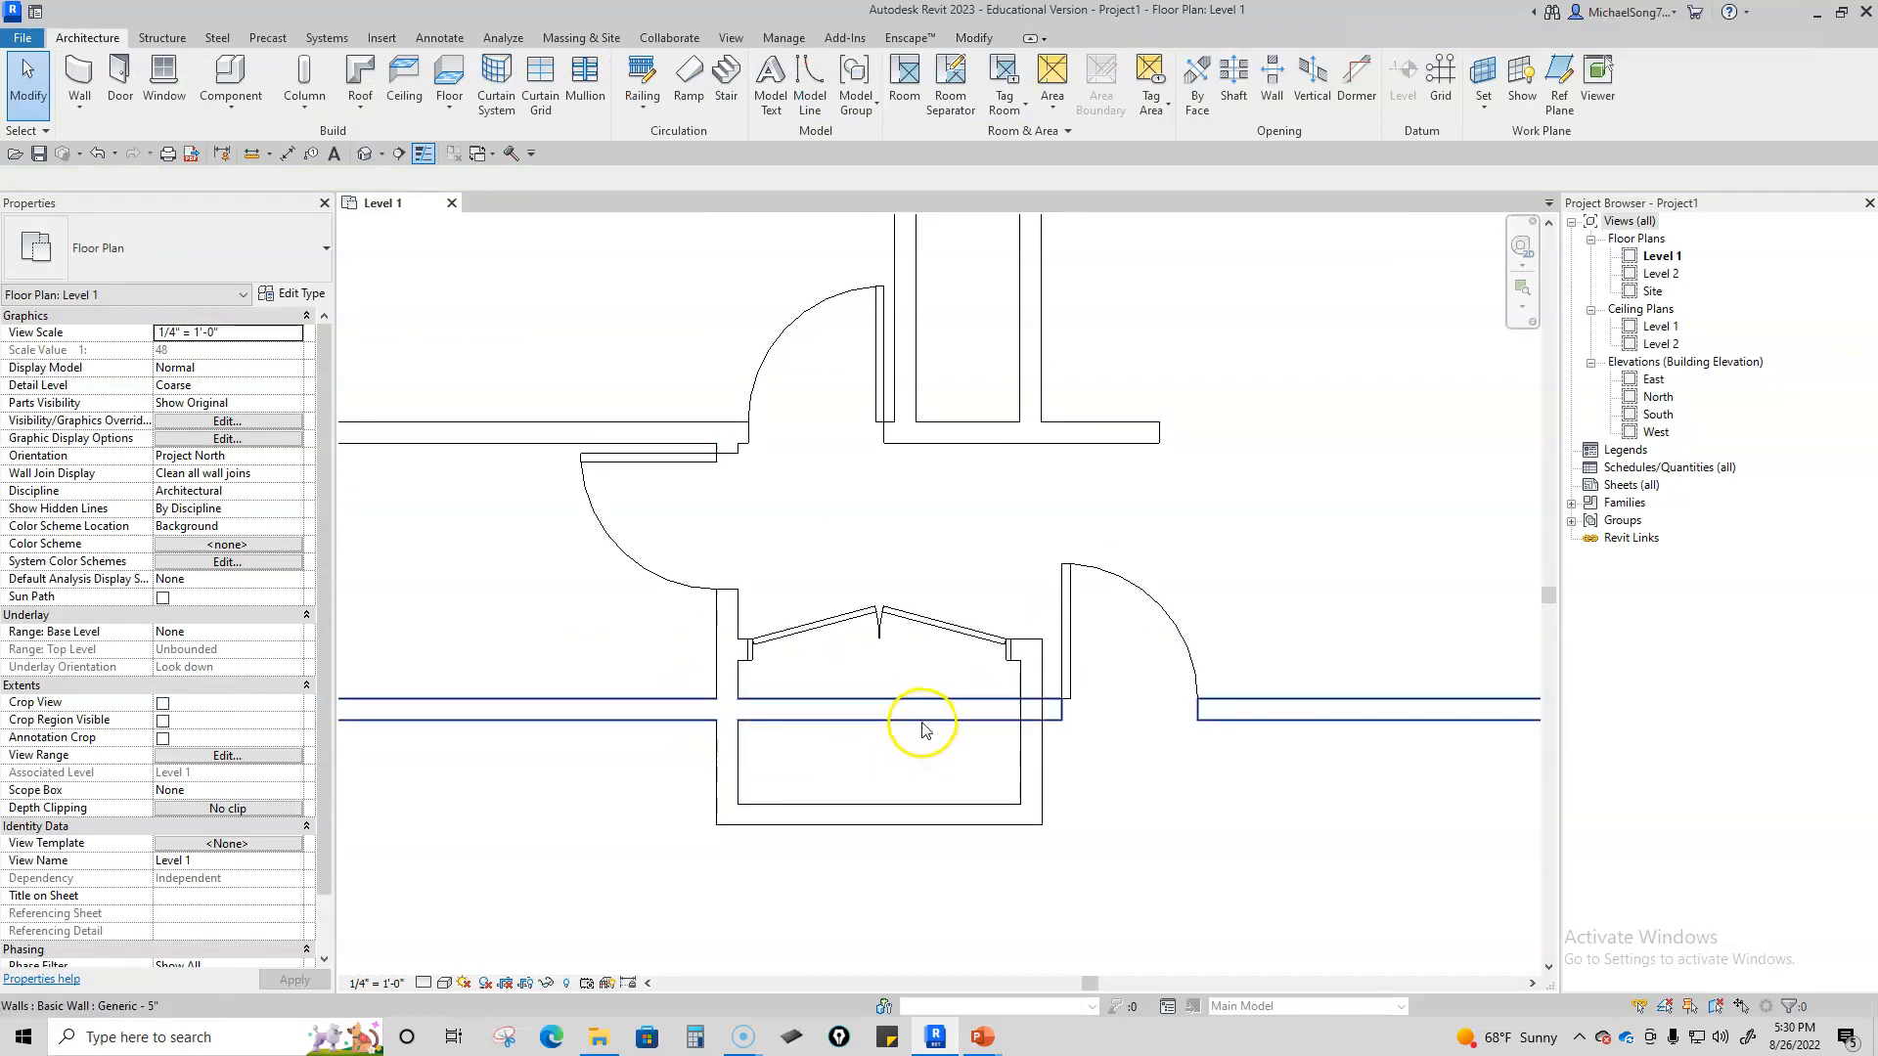
left_click(910, 714)
left_click(966, 743)
scroll(967, 743, "down", 4)
scroll(922, 746, "up", 4)
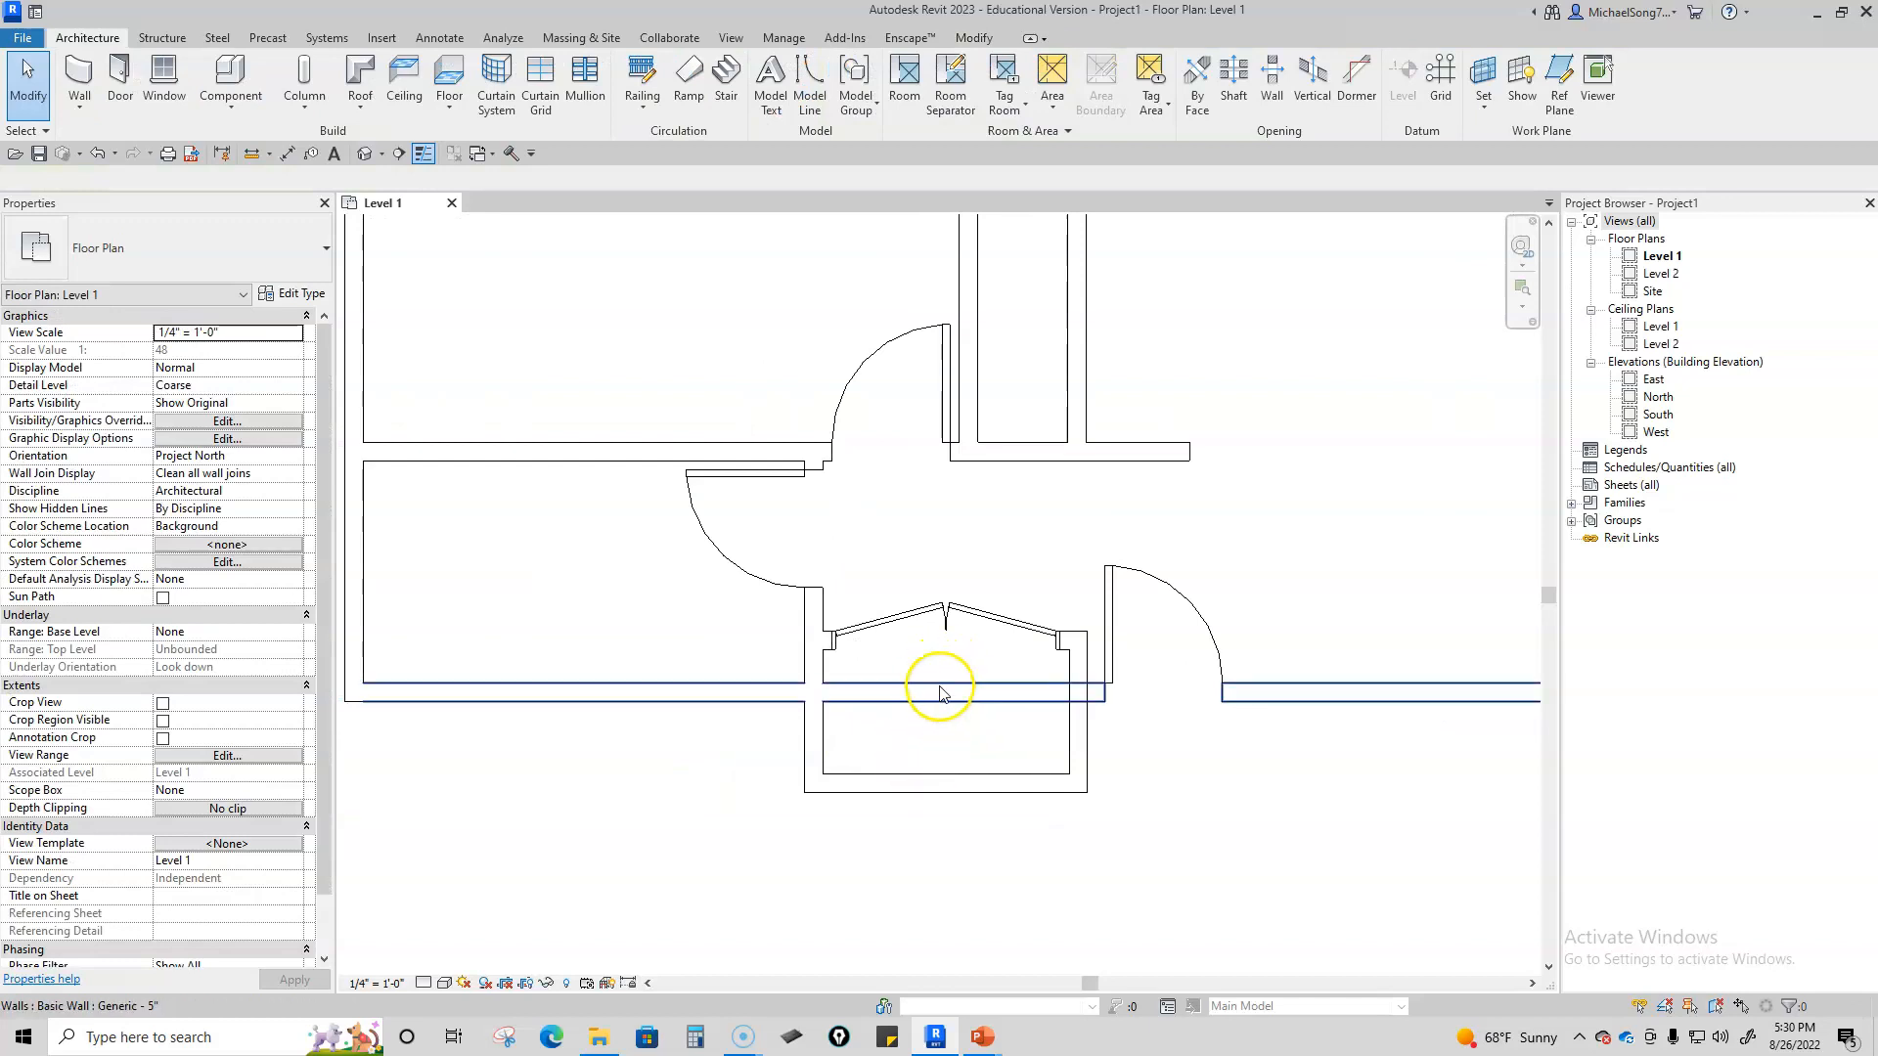
left_click(650, 695)
scroll(649, 700, "down", 3)
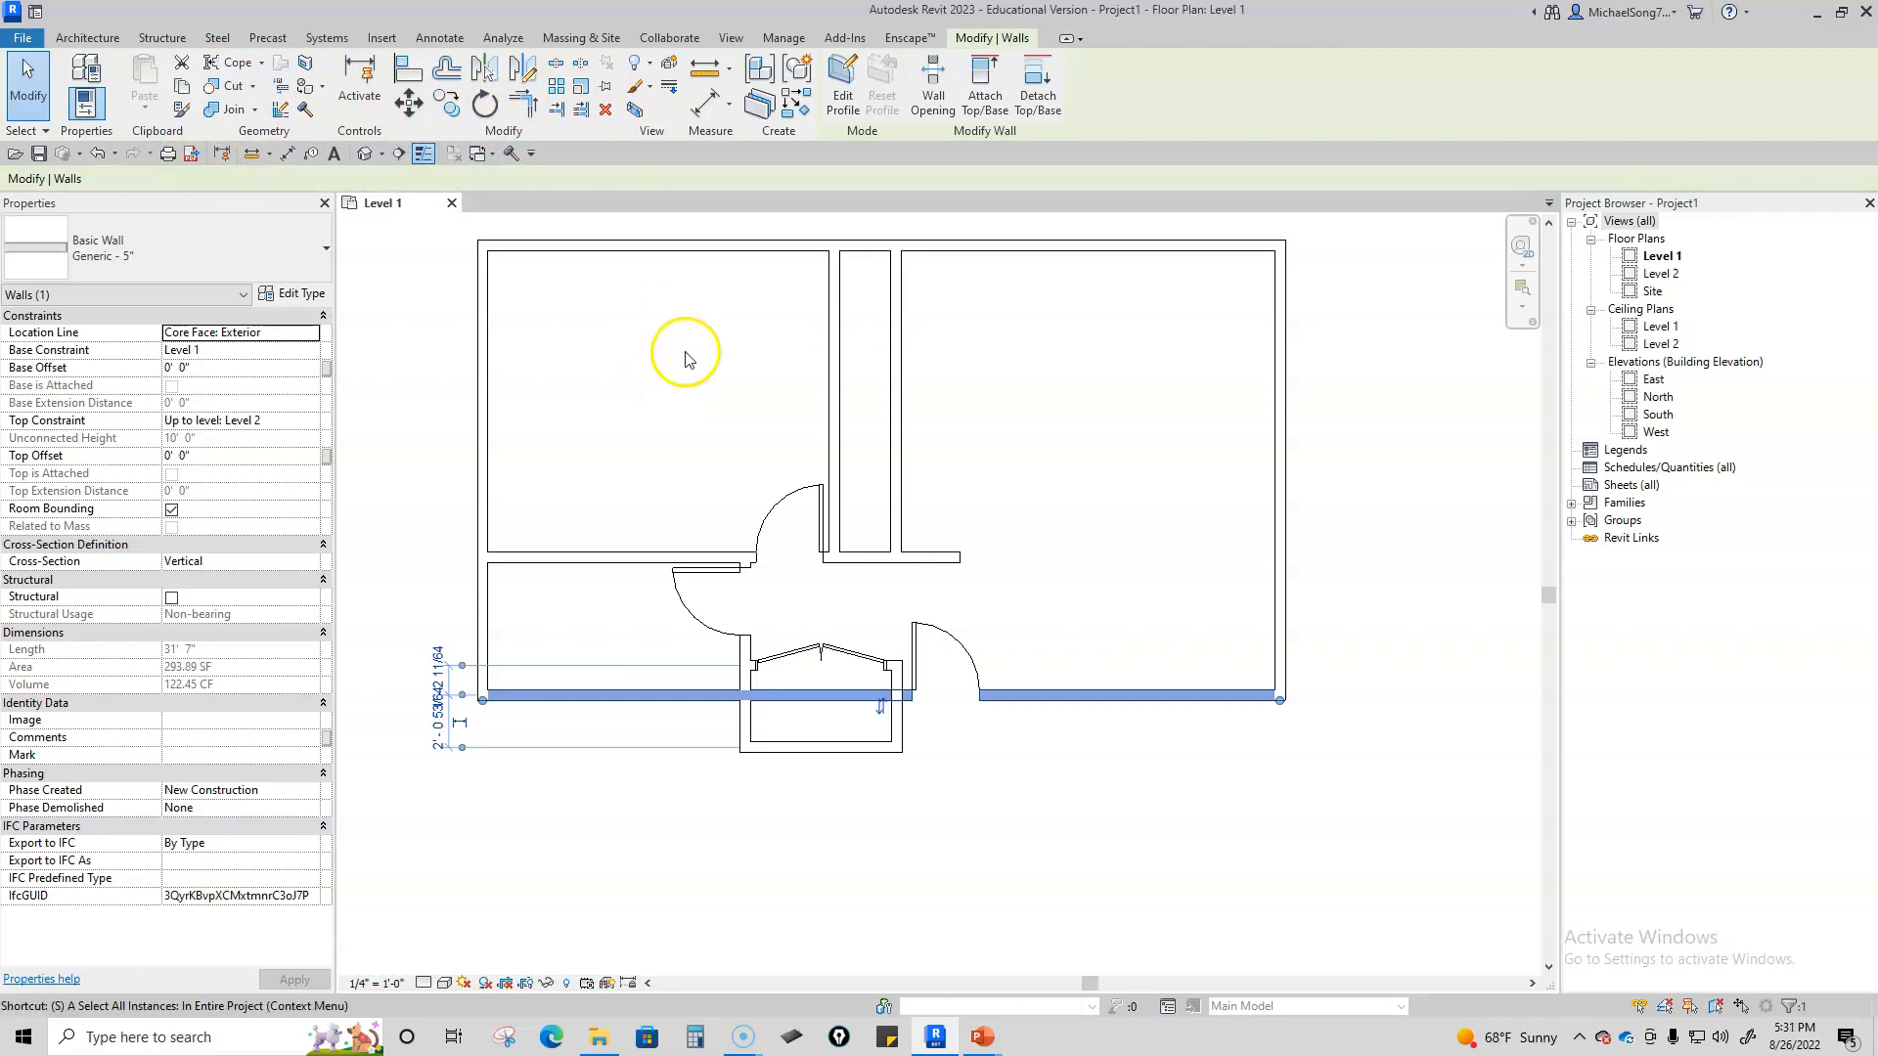
key("s")
key("l")
scroll(802, 697, "up", 3)
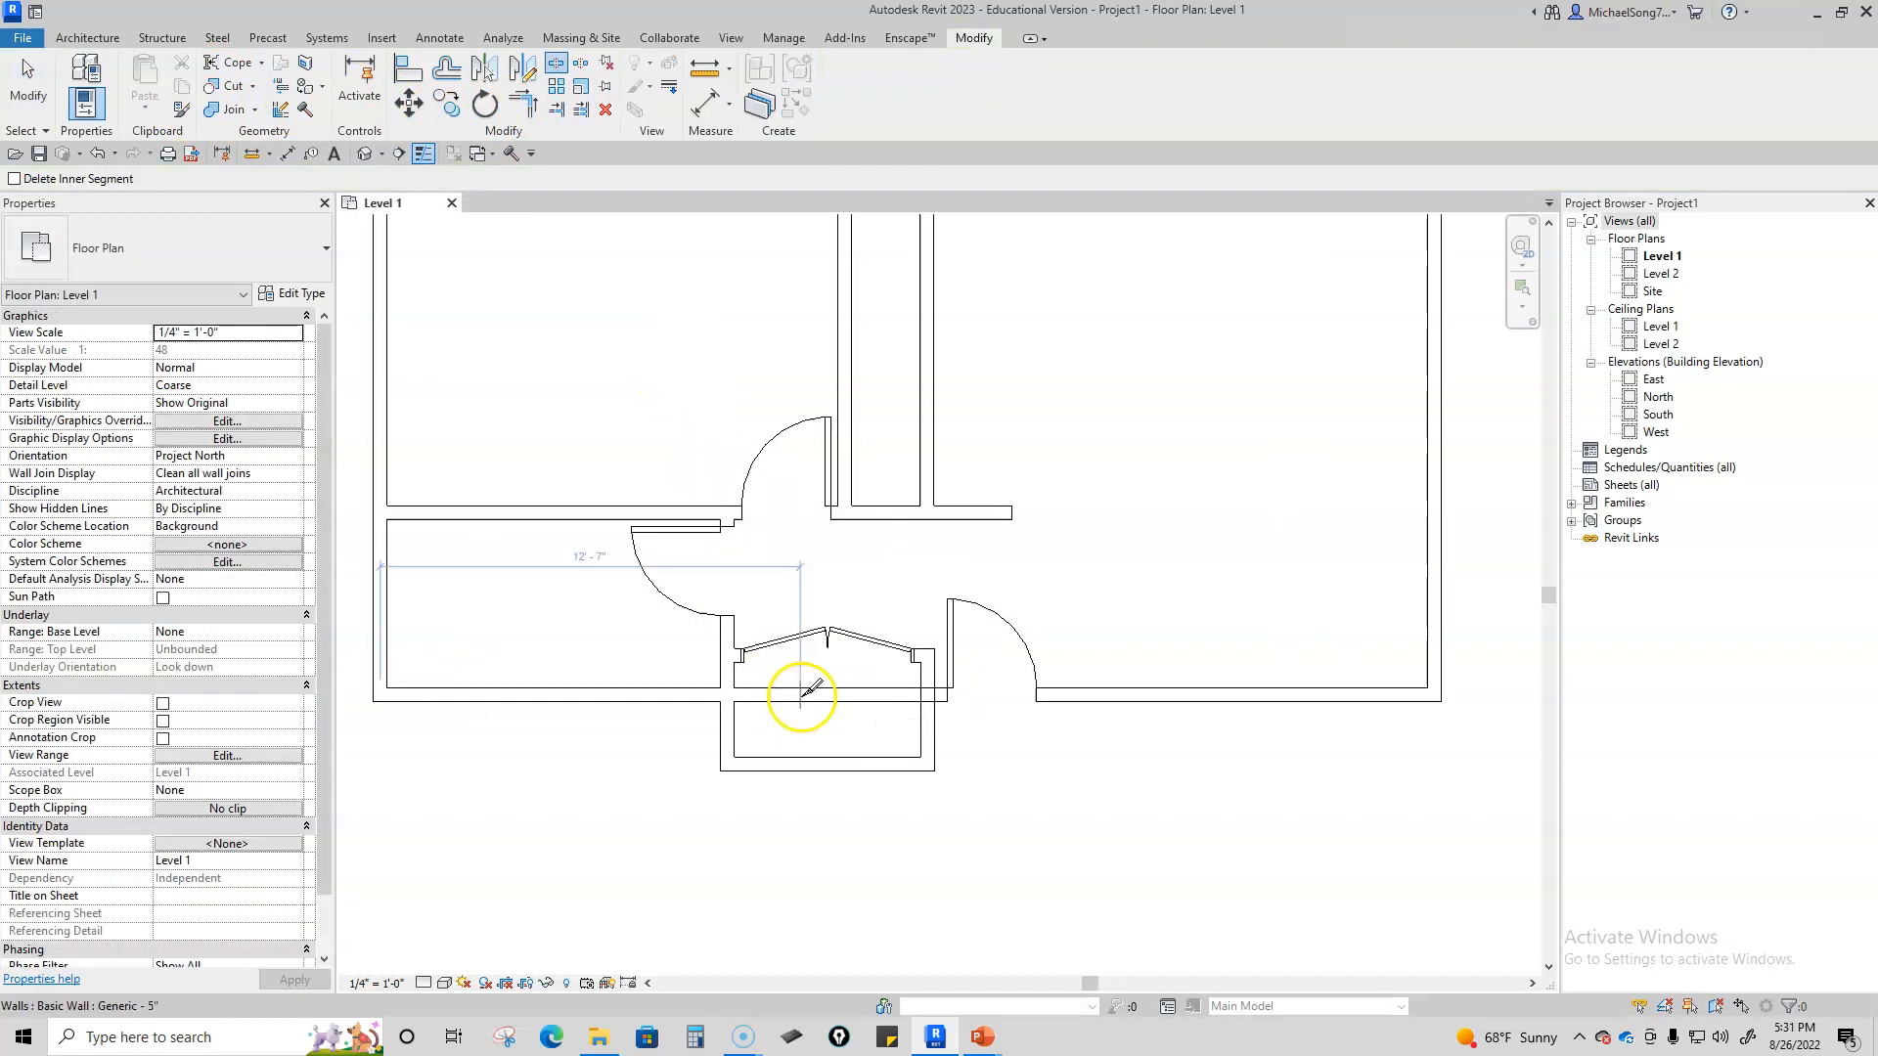
key("Escape")
key("Escape")
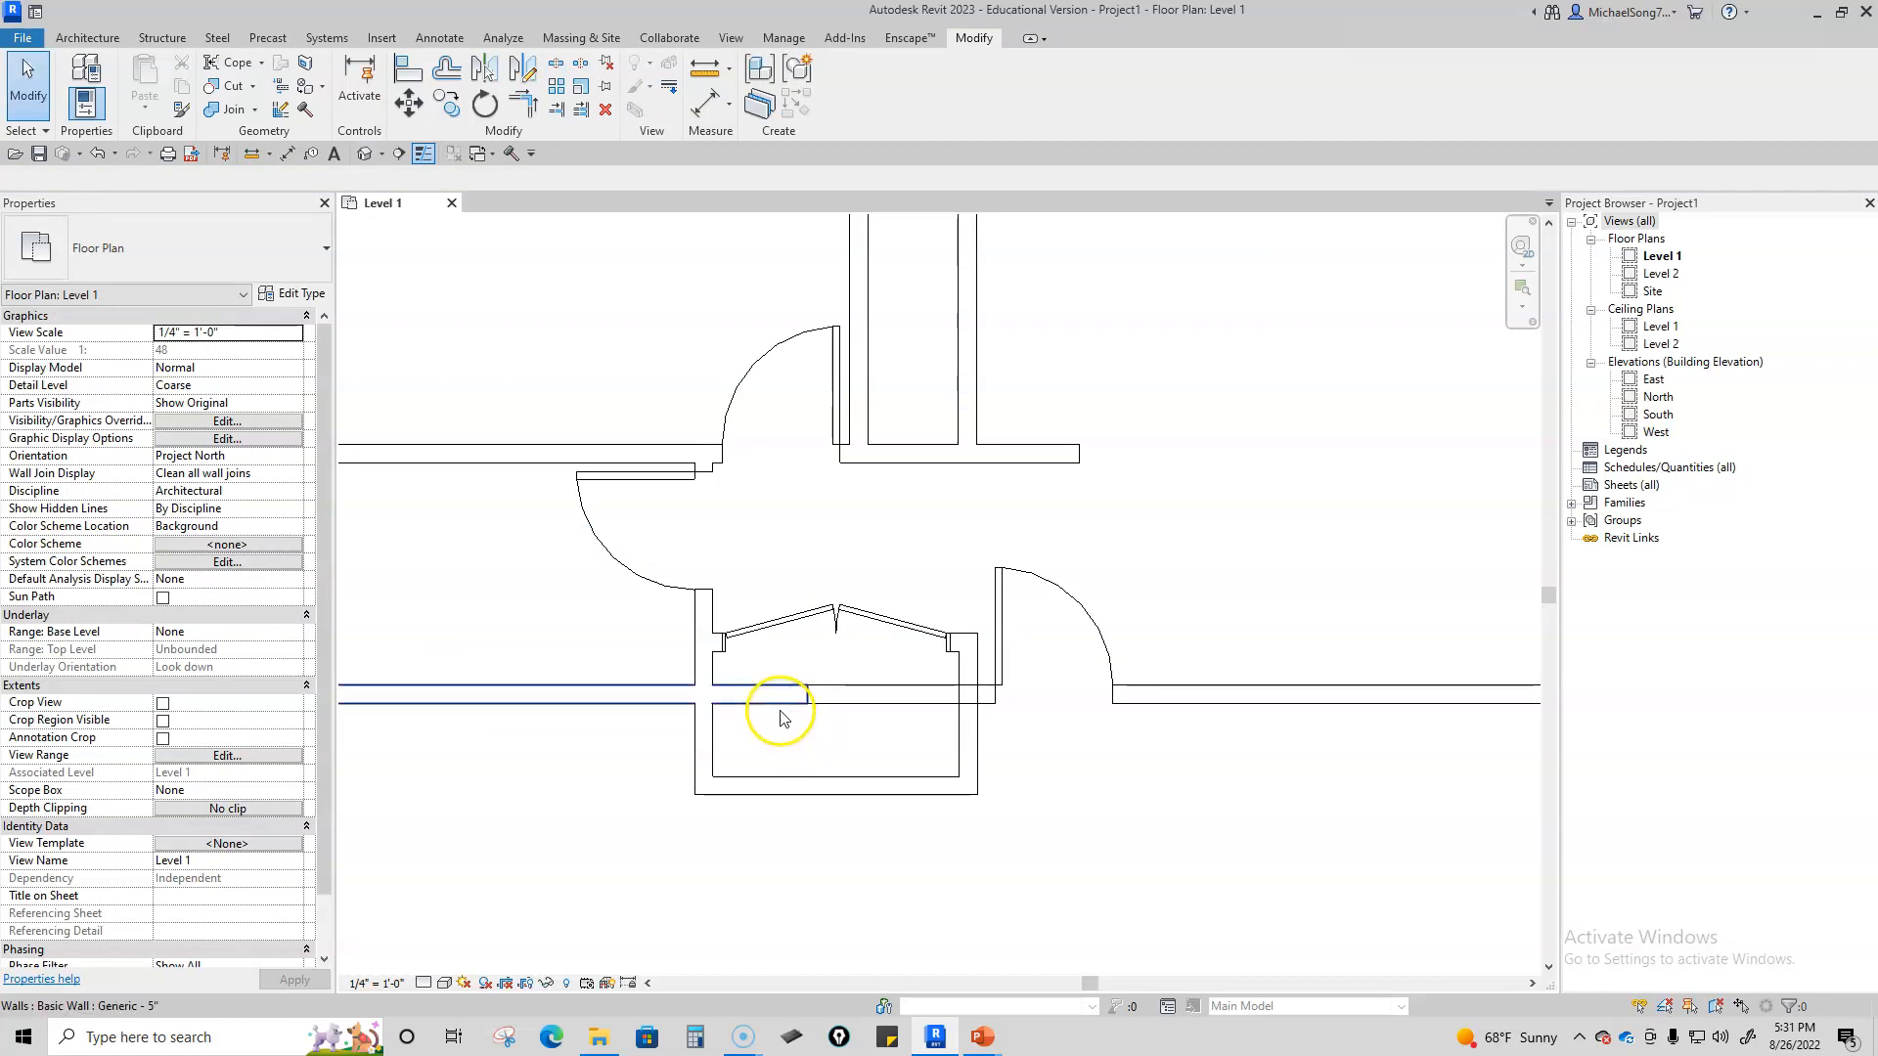
Step: Remove the part of the south wall crossing the laundry by pulling the split ends back to the laundry's side walls
left_click(780, 703)
left_click_drag(807, 696, 978, 696)
left_click(796, 717)
left_click(824, 700)
key("Escape")
scroll(963, 736, "down", 3)
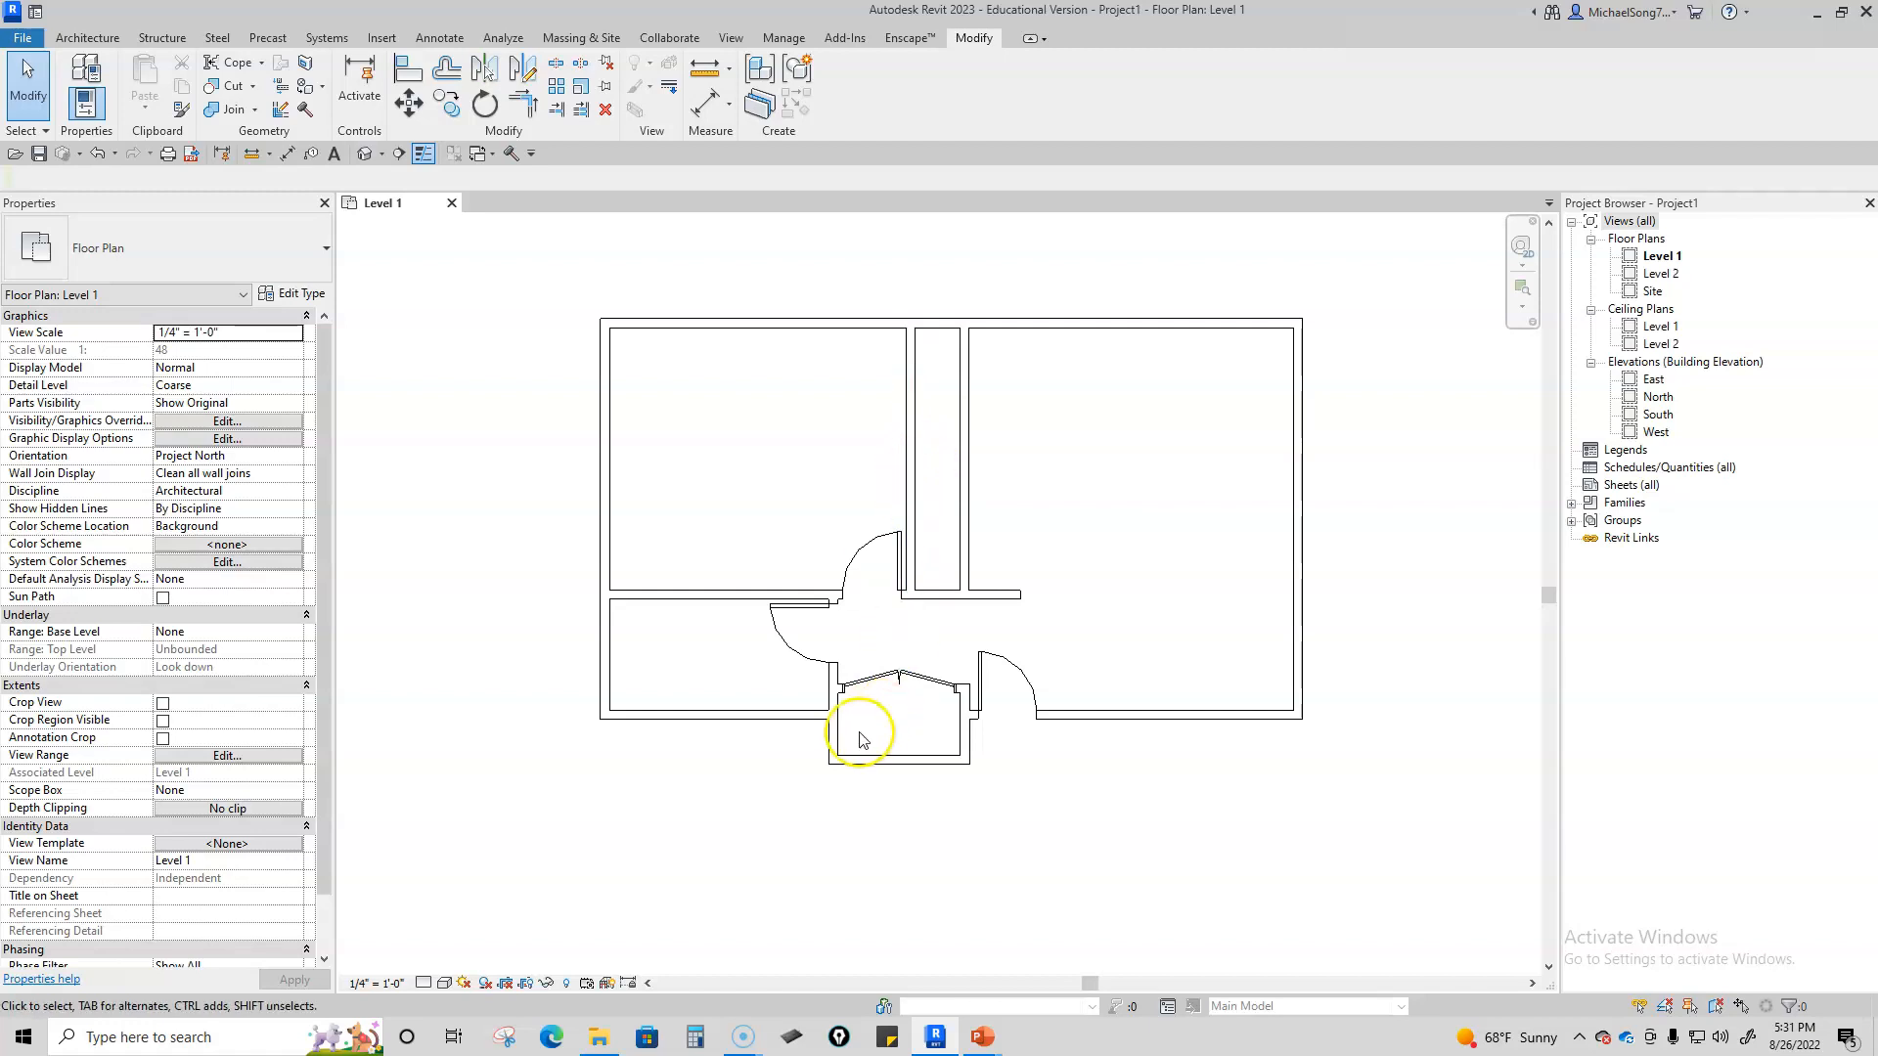
Step: Reveal the hidden elements, unhide the Eastridge PDF image in the Level 1 plan, and leave the reveal mode
scroll(851, 398, "down", 1)
scroll(780, 449, "up", 3)
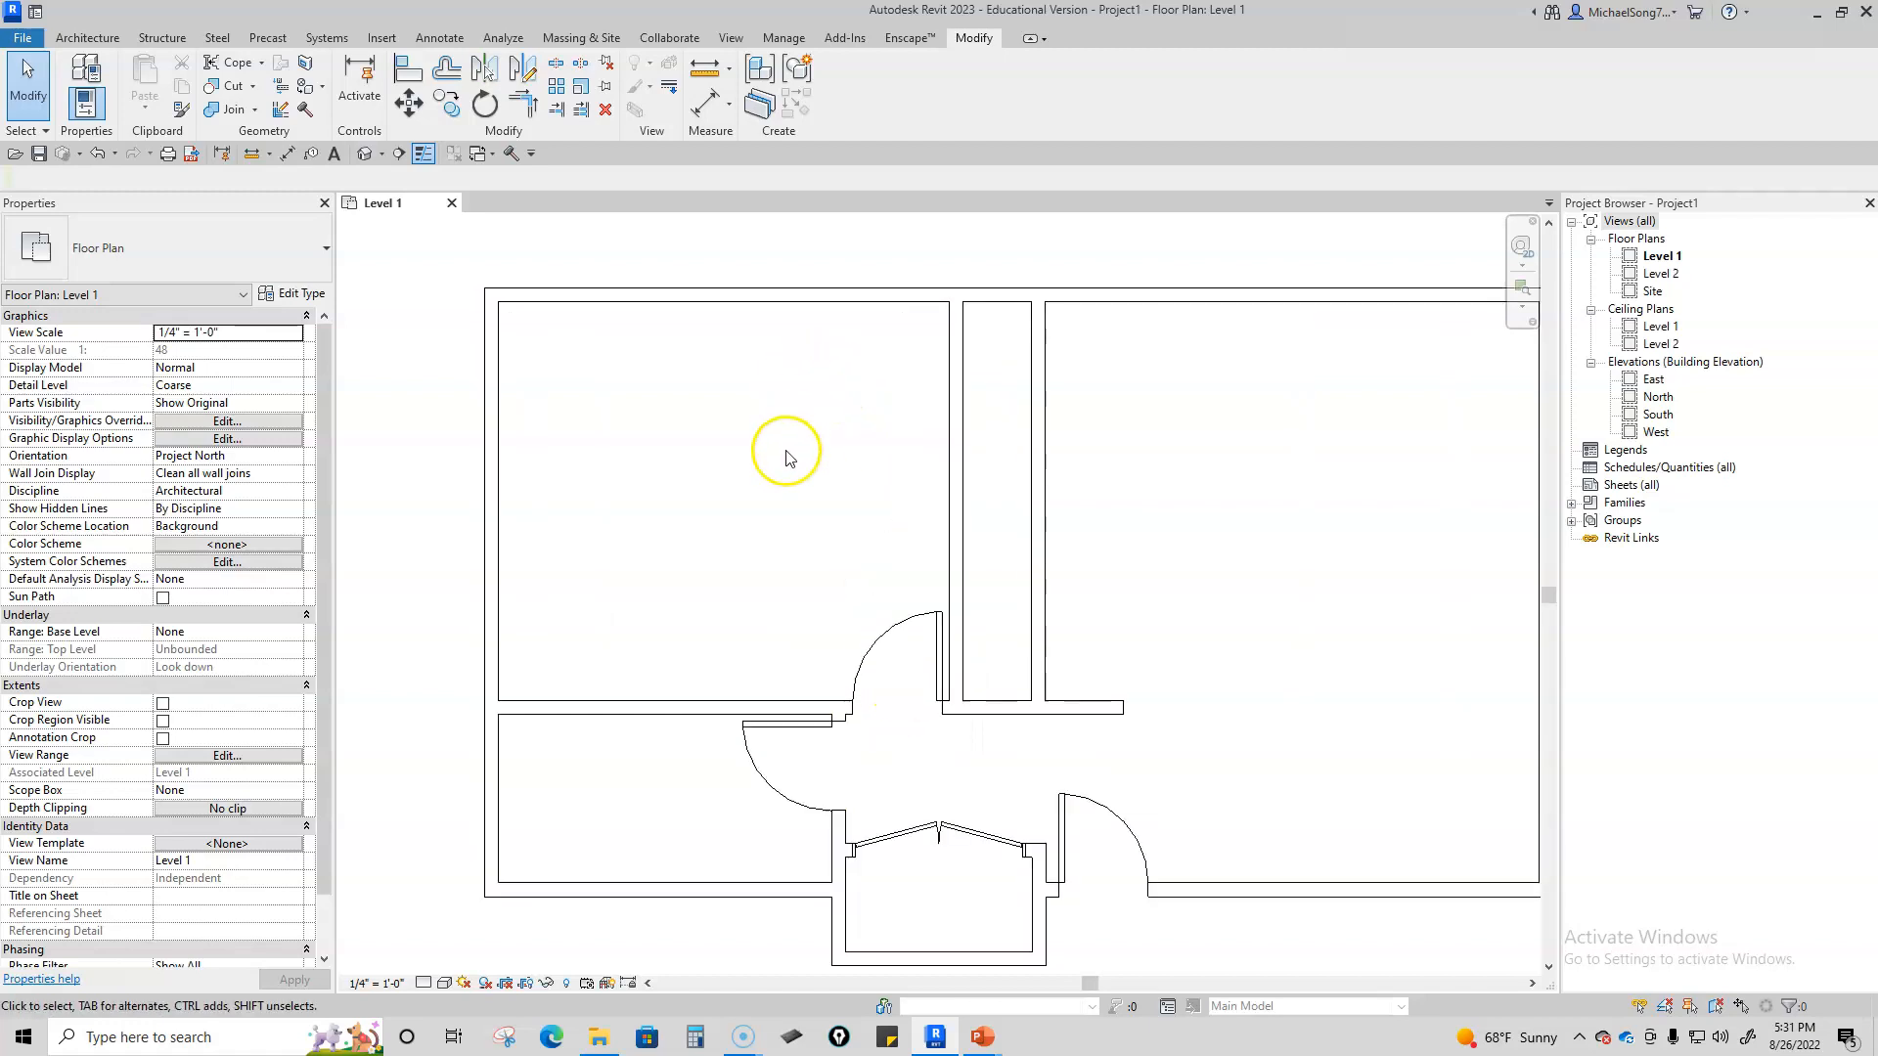
scroll(805, 512, "down", 3)
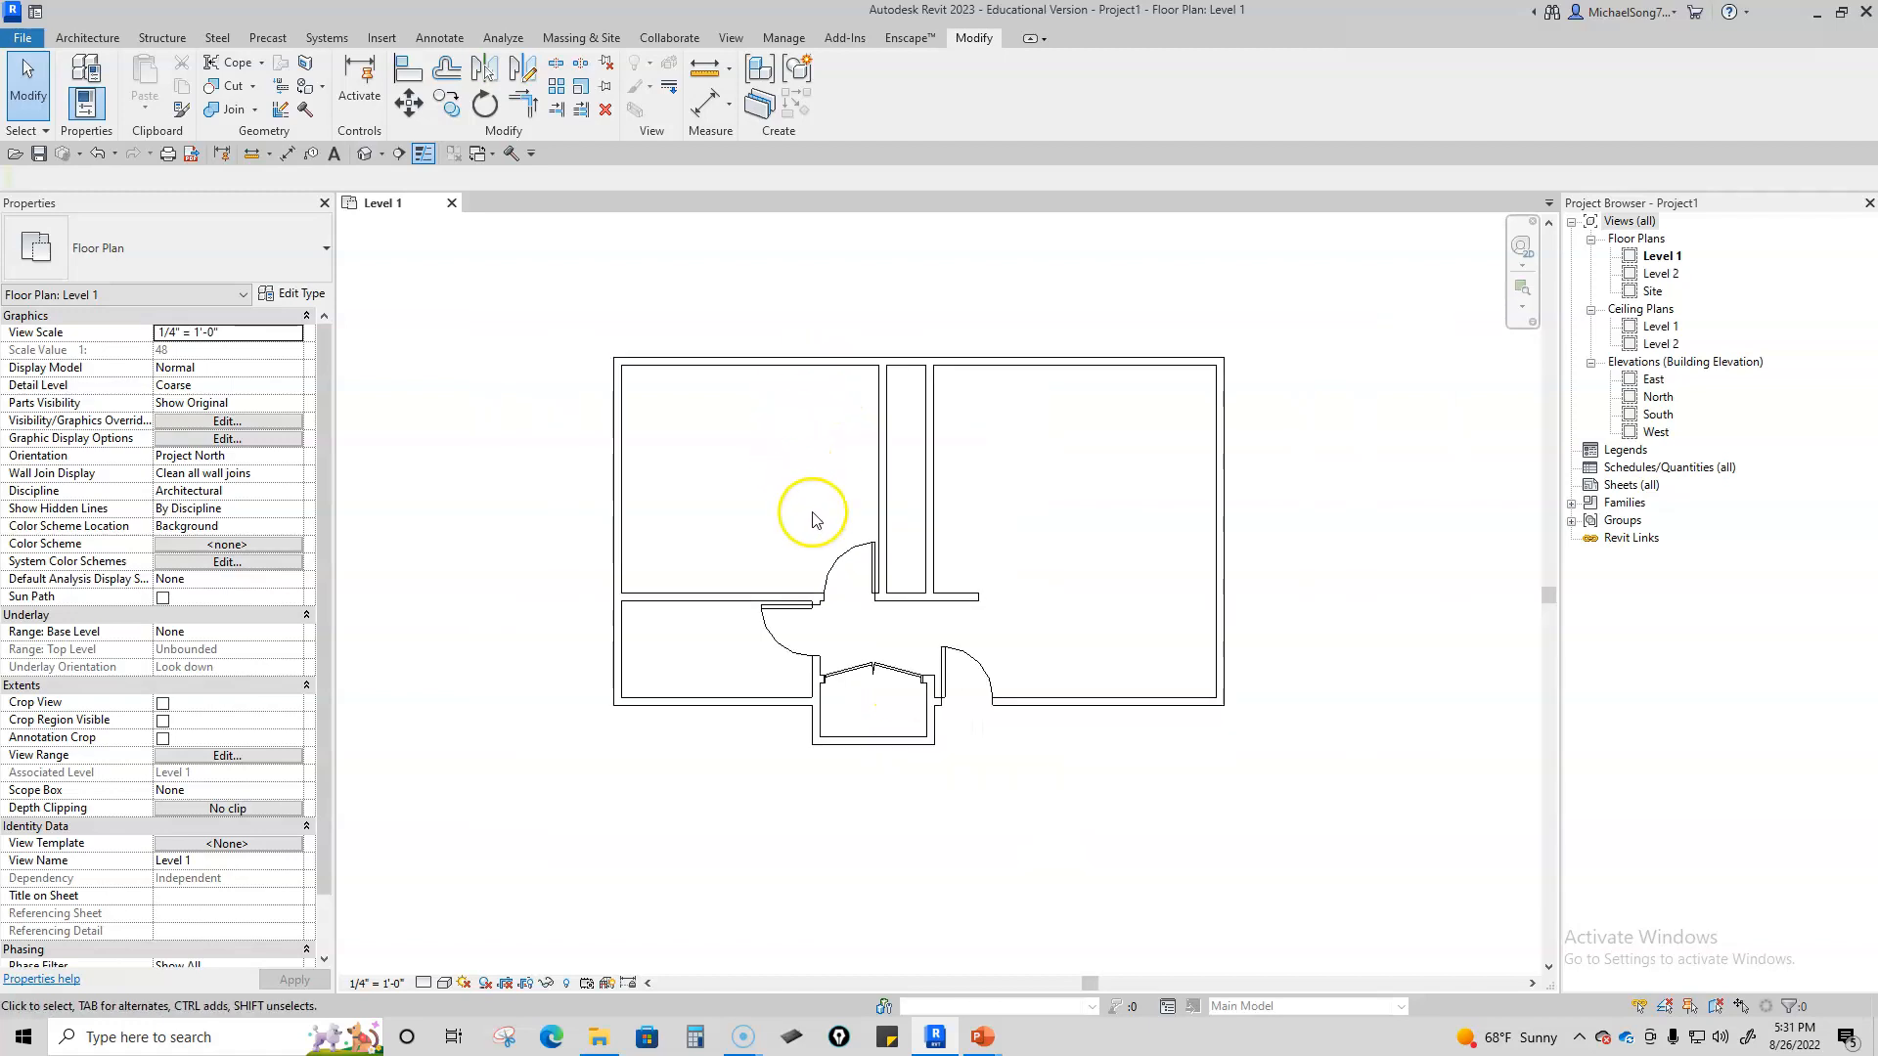
left_click(568, 984)
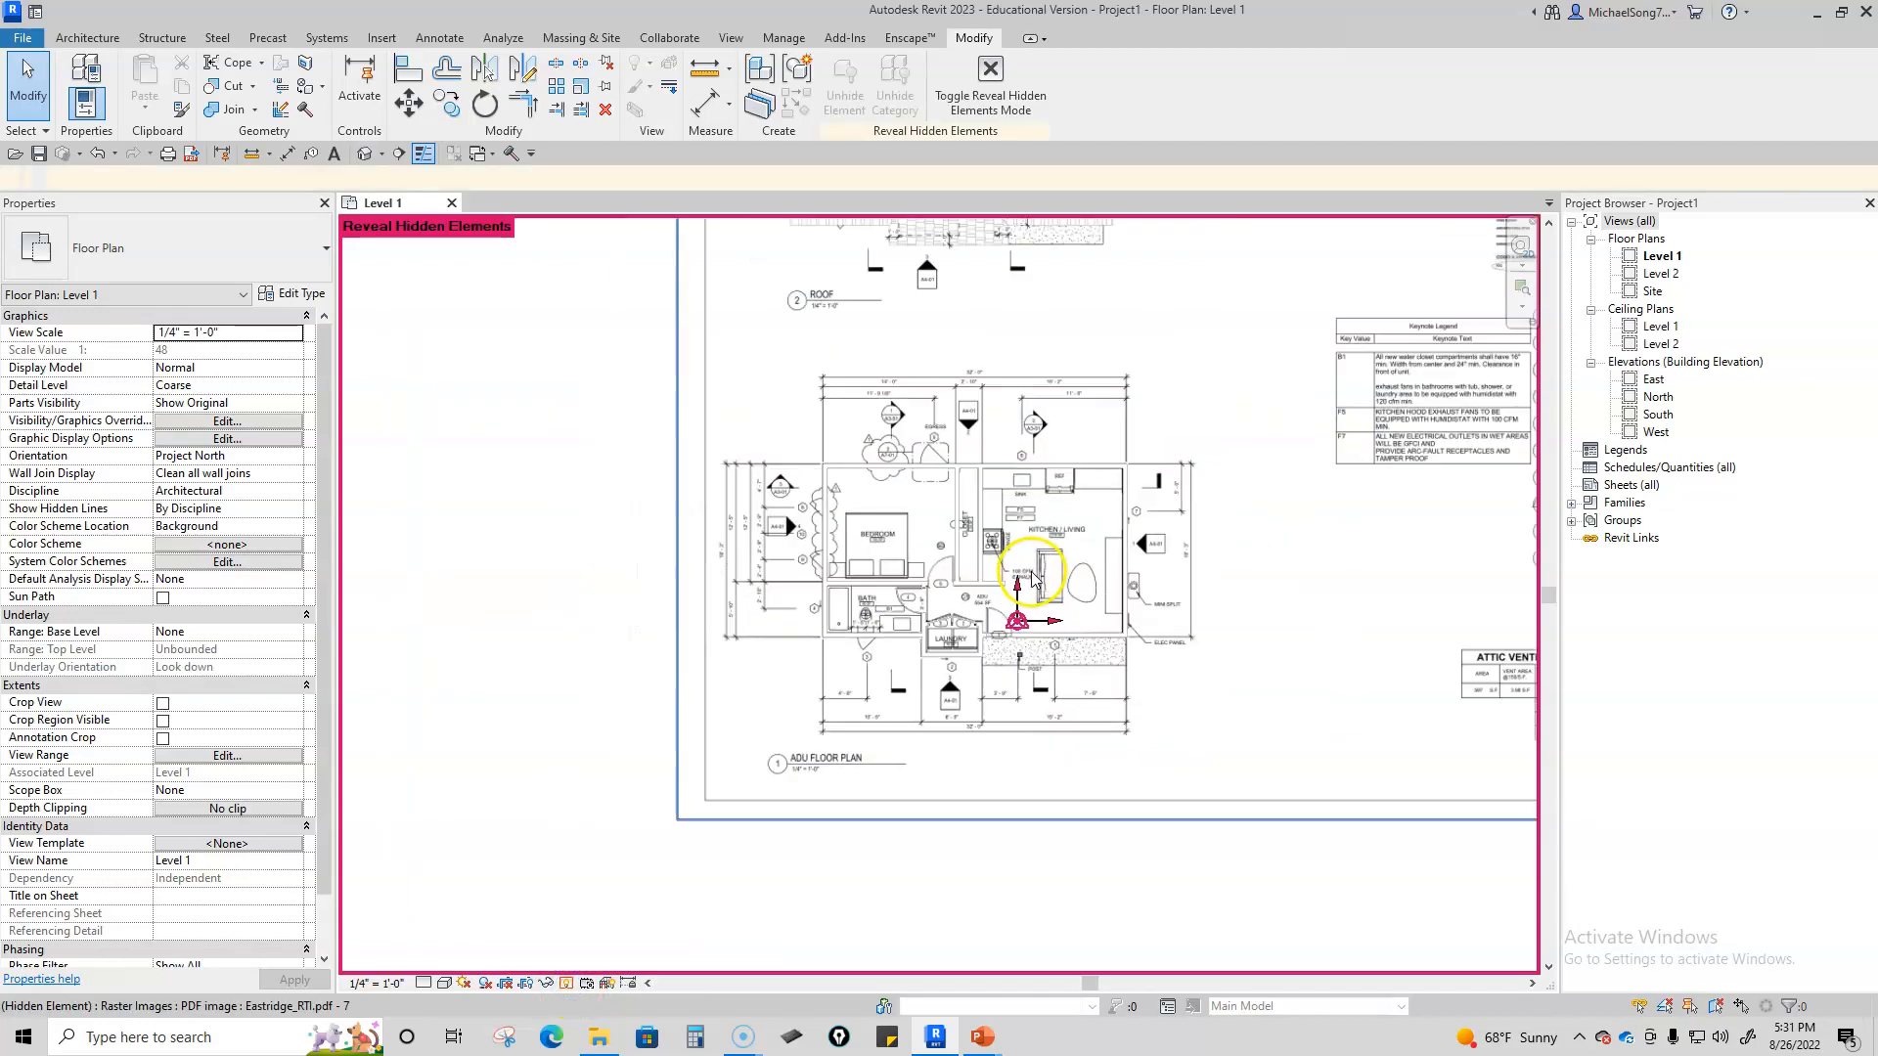
scroll(1032, 577, "down", 1)
left_click(1203, 684)
left_click(1069, 78)
left_click(1214, 83)
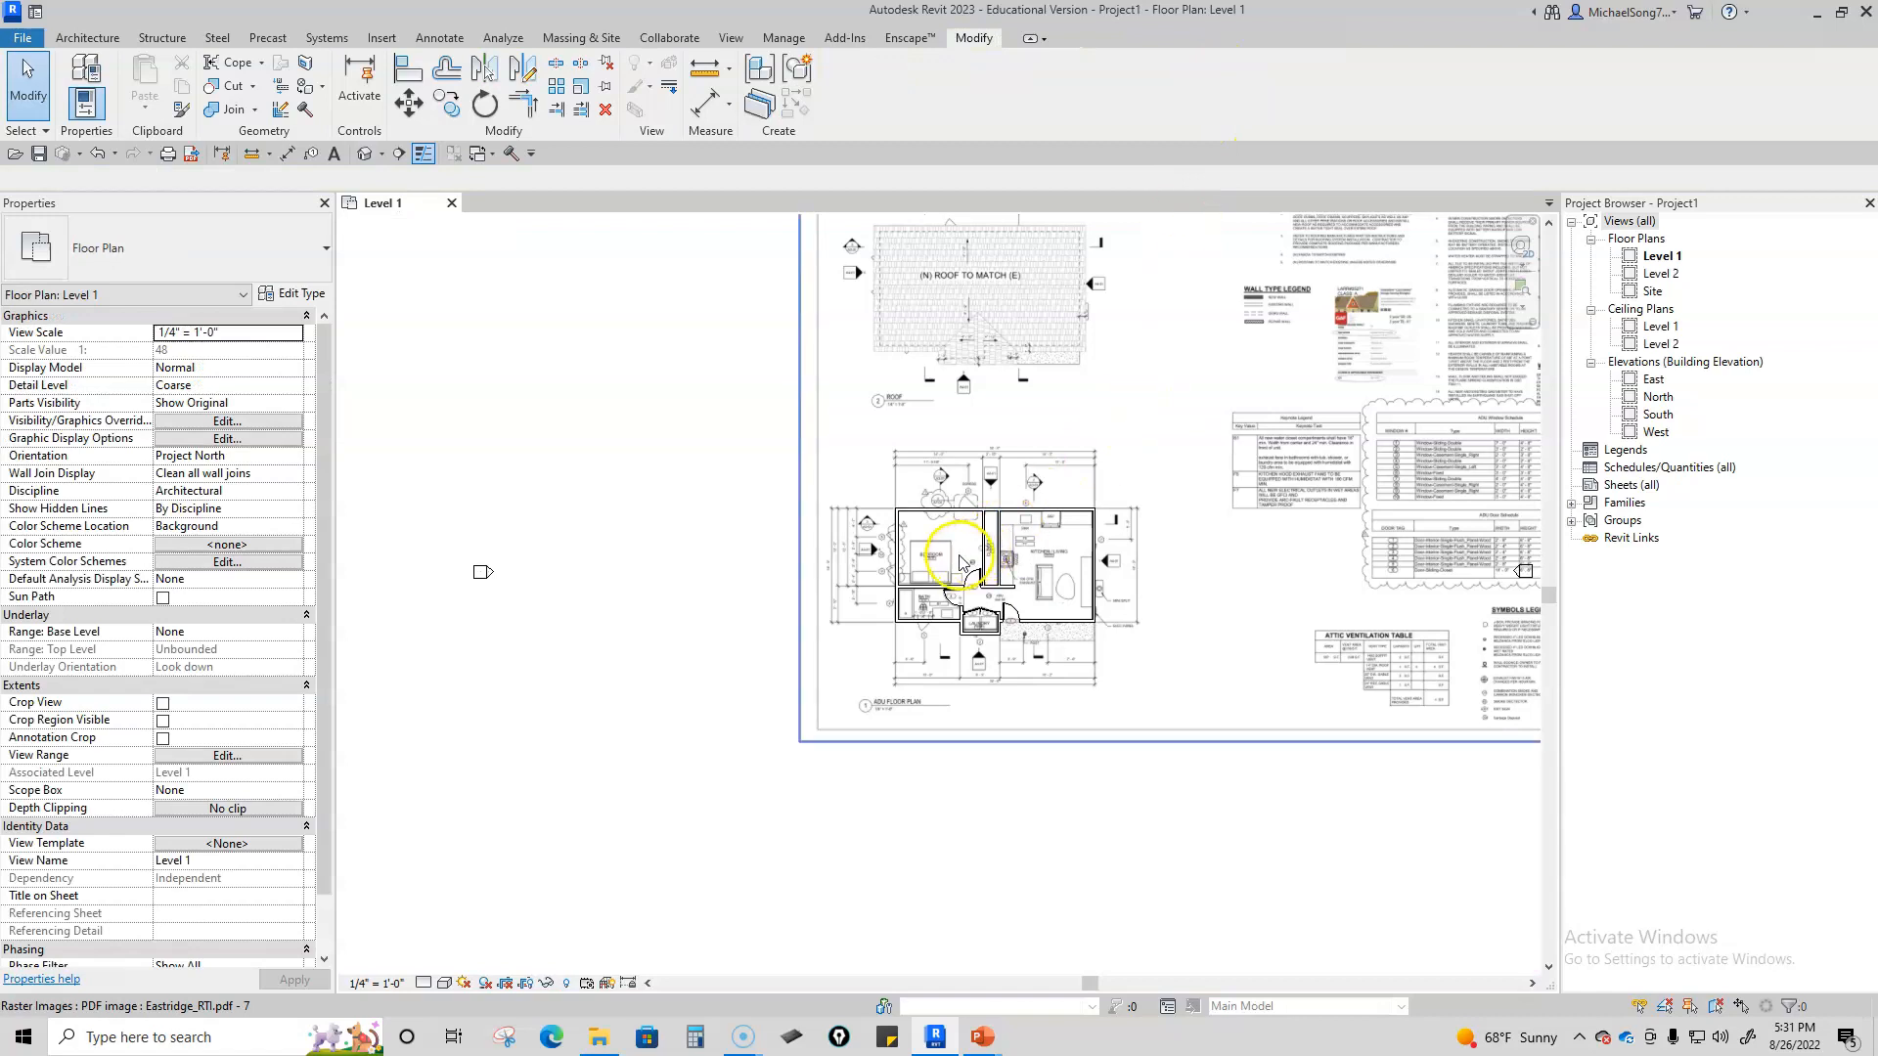
Step: Start the Door command and check the loaded door types for one that suits the bedroom closet
scroll(960, 562, "up", 7)
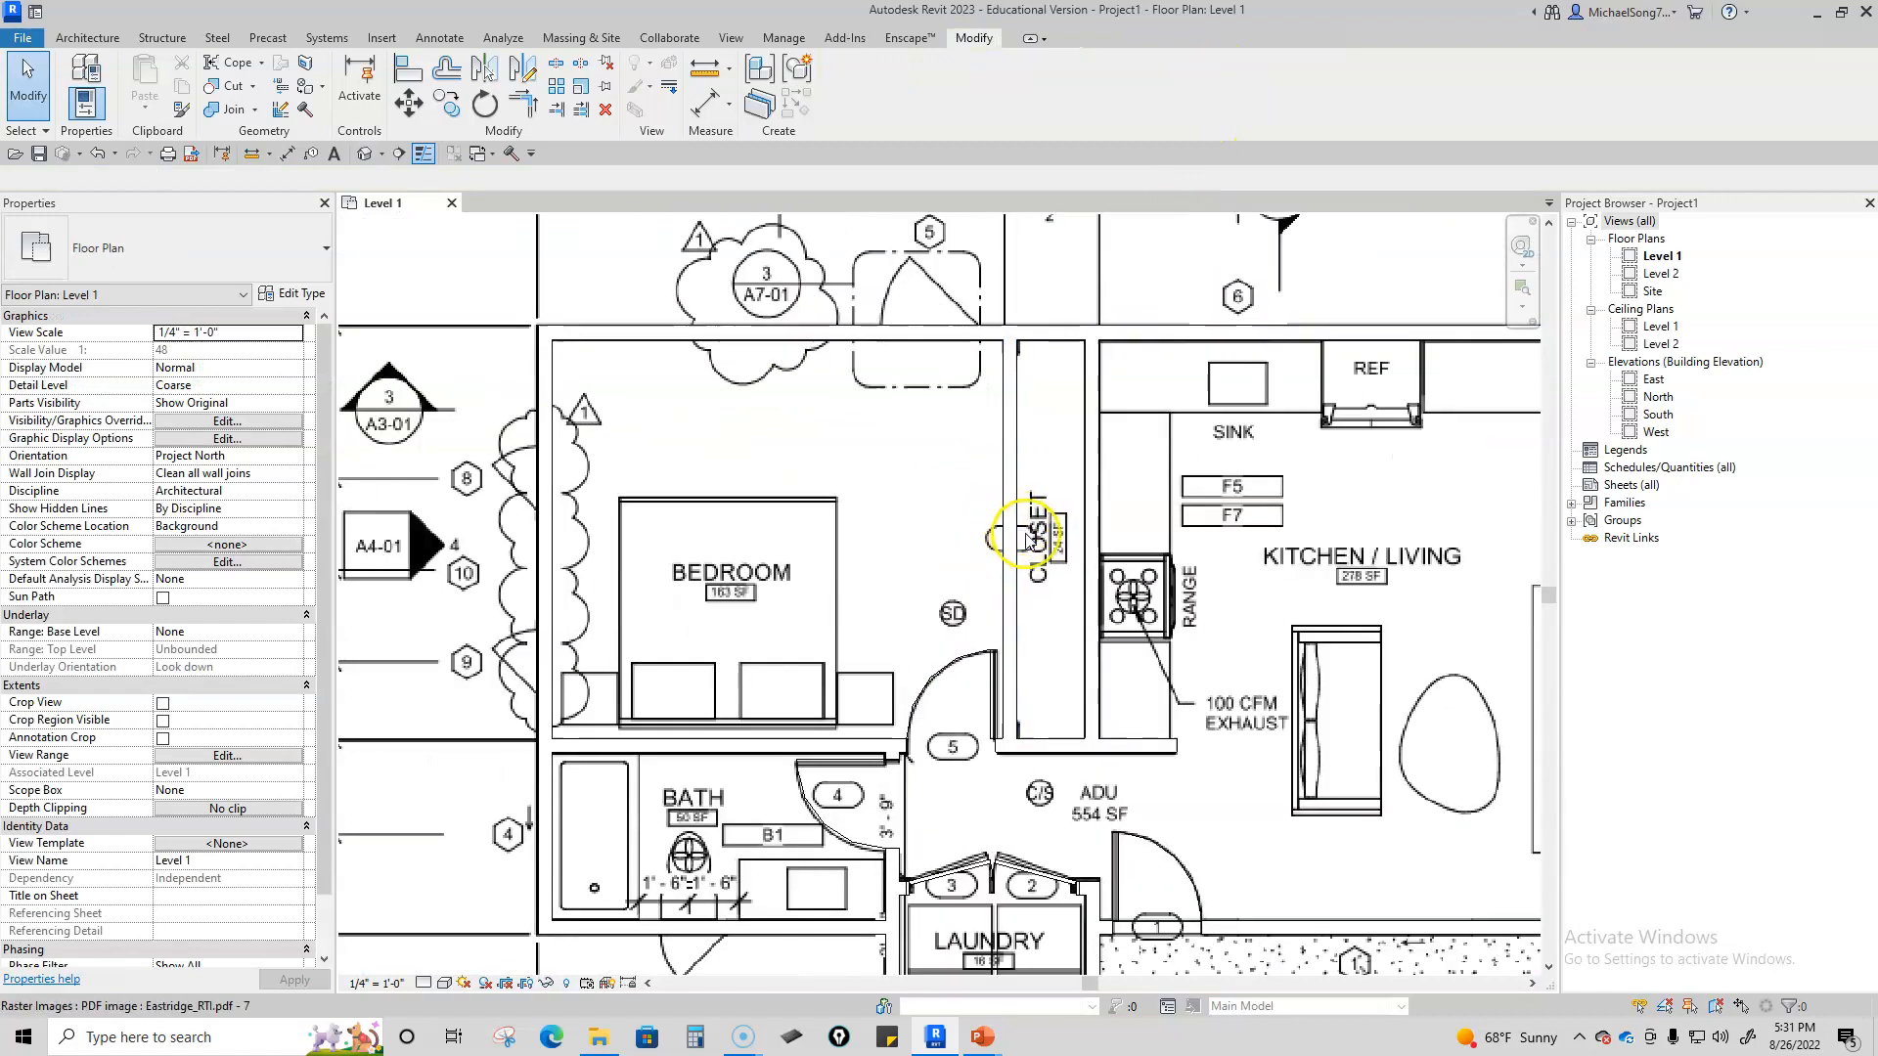
middle_click_drag(1027, 536, 880, 550)
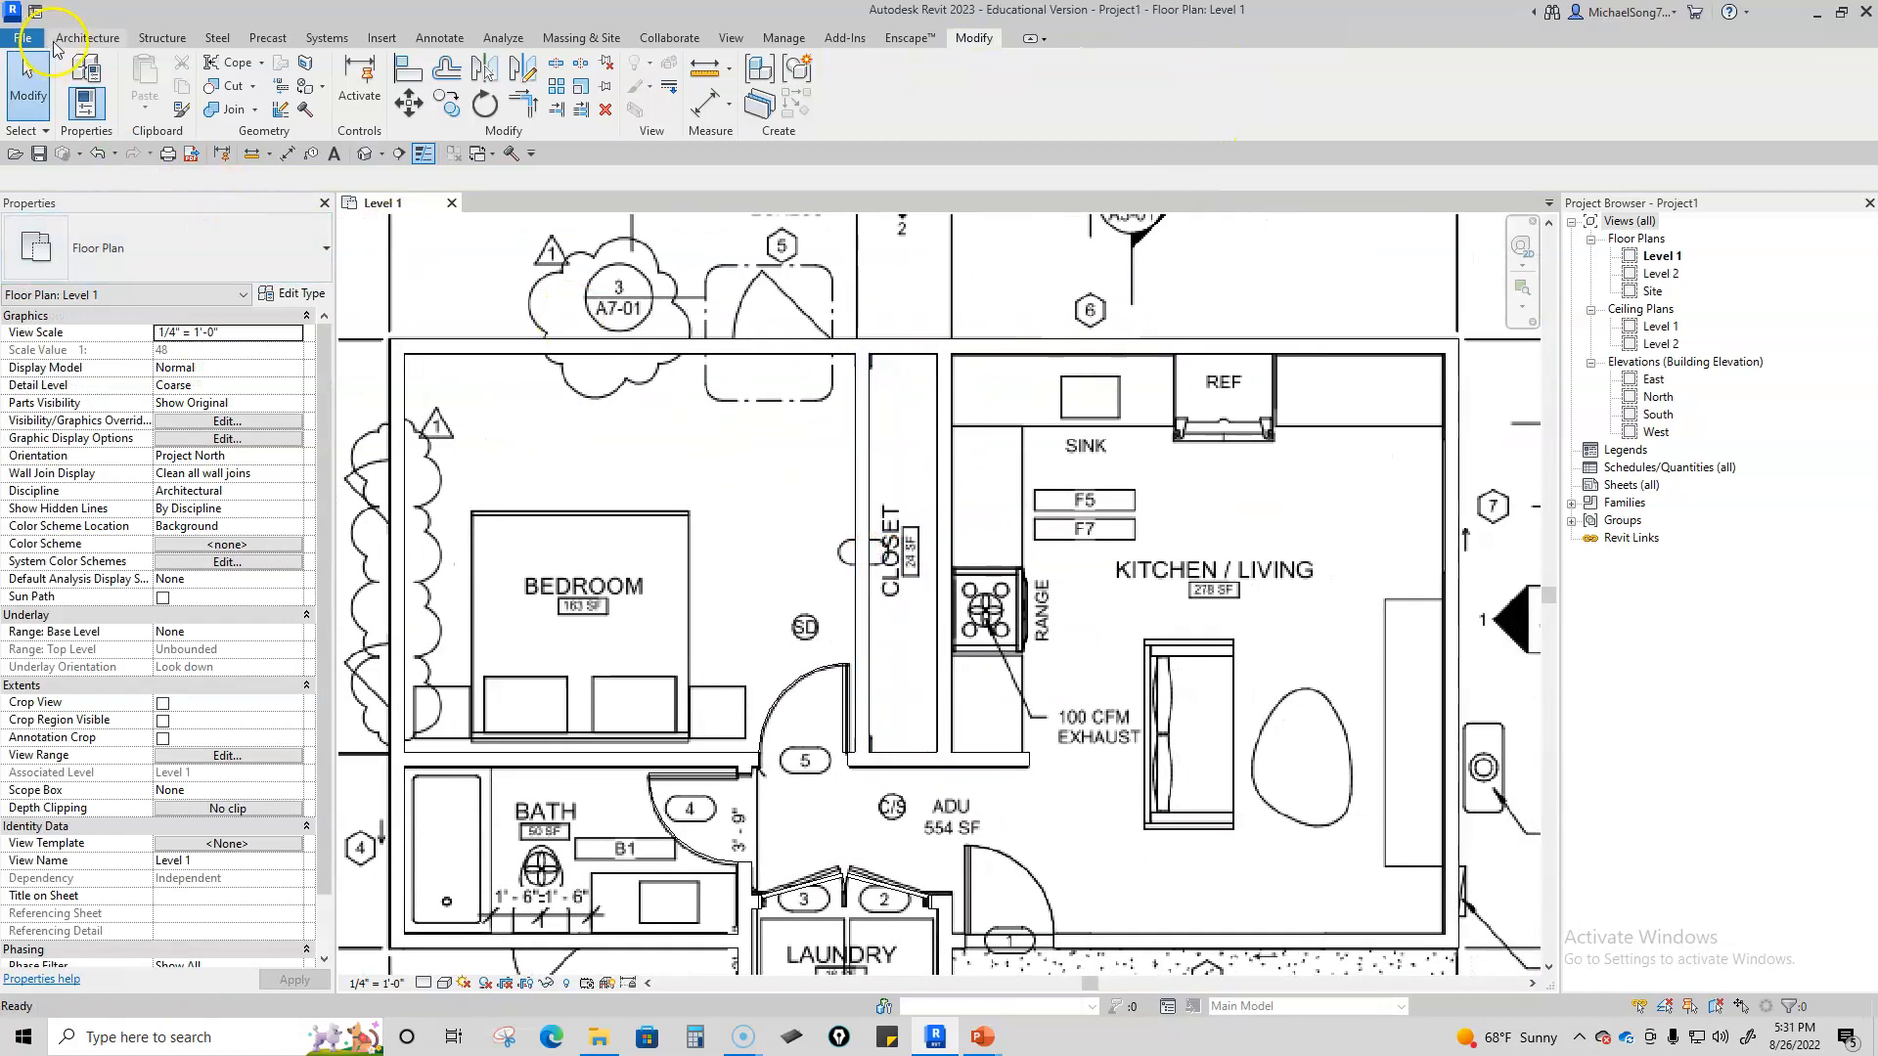
left_click(87, 37)
left_click(118, 79)
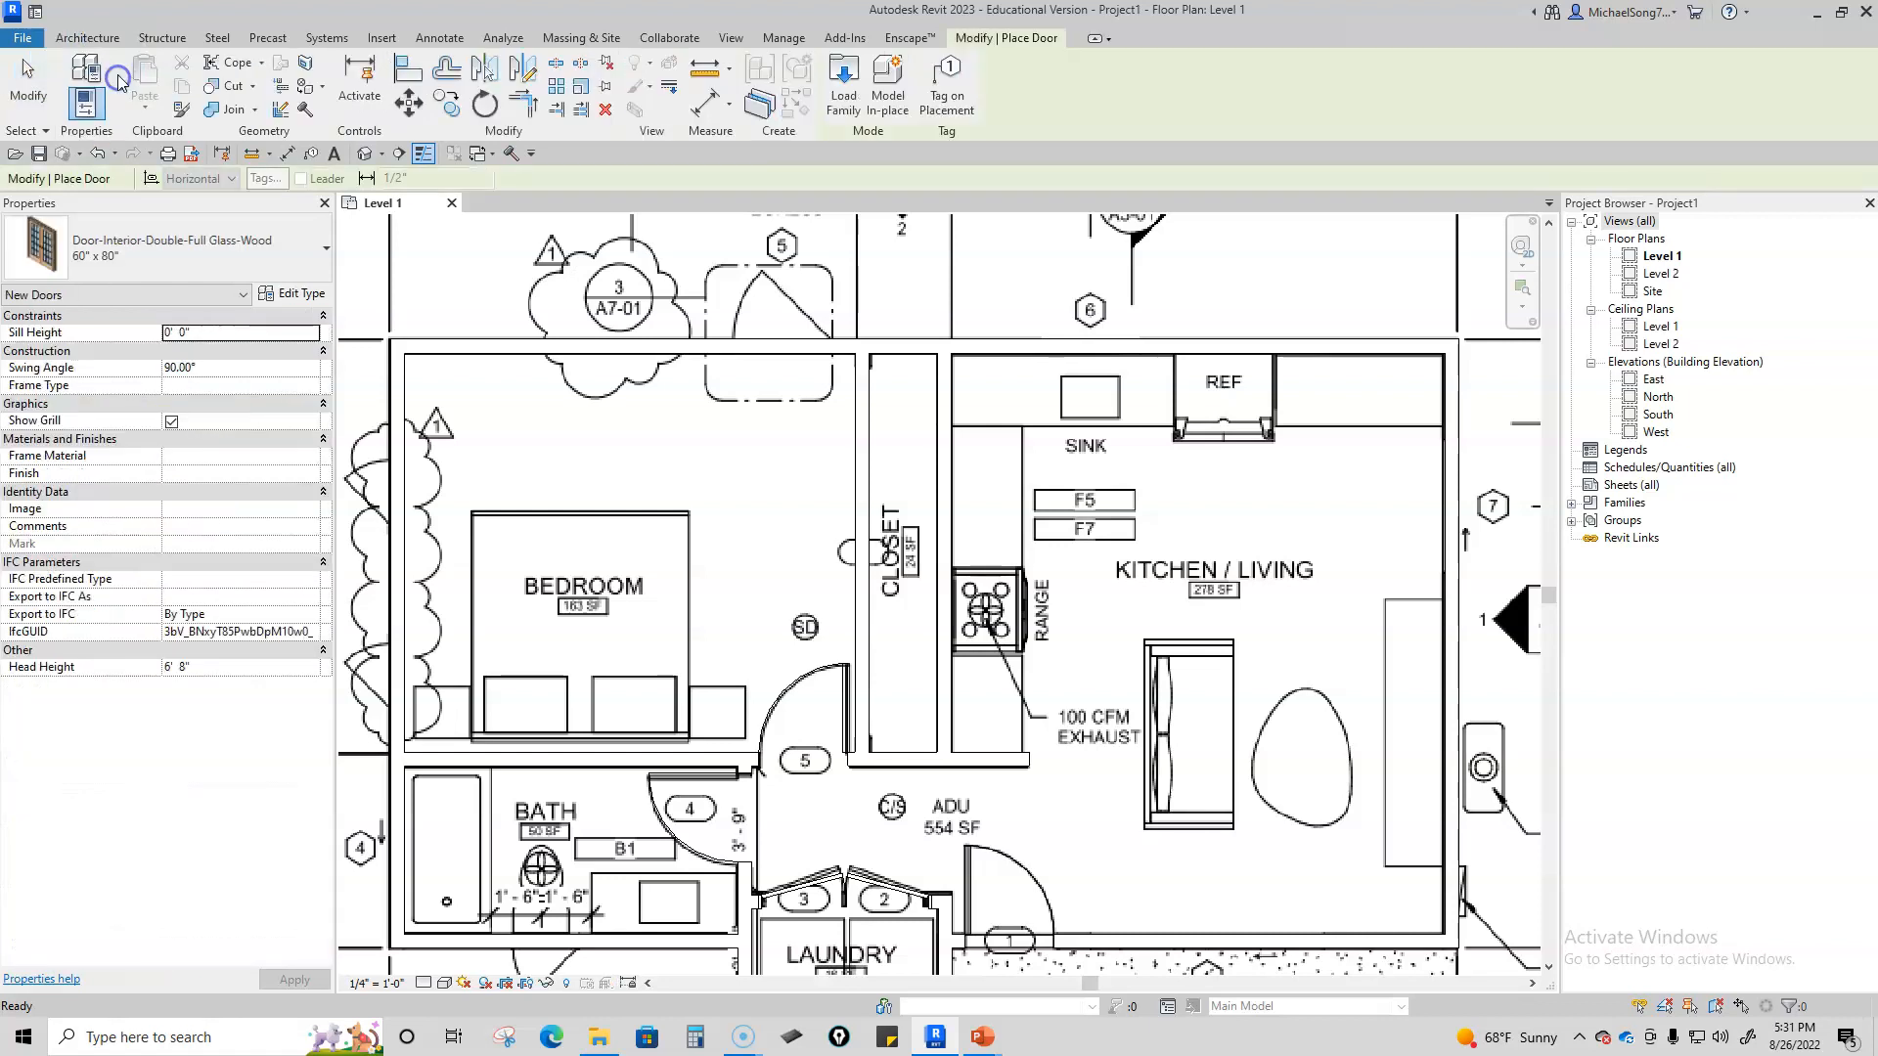
left_click(192, 256)
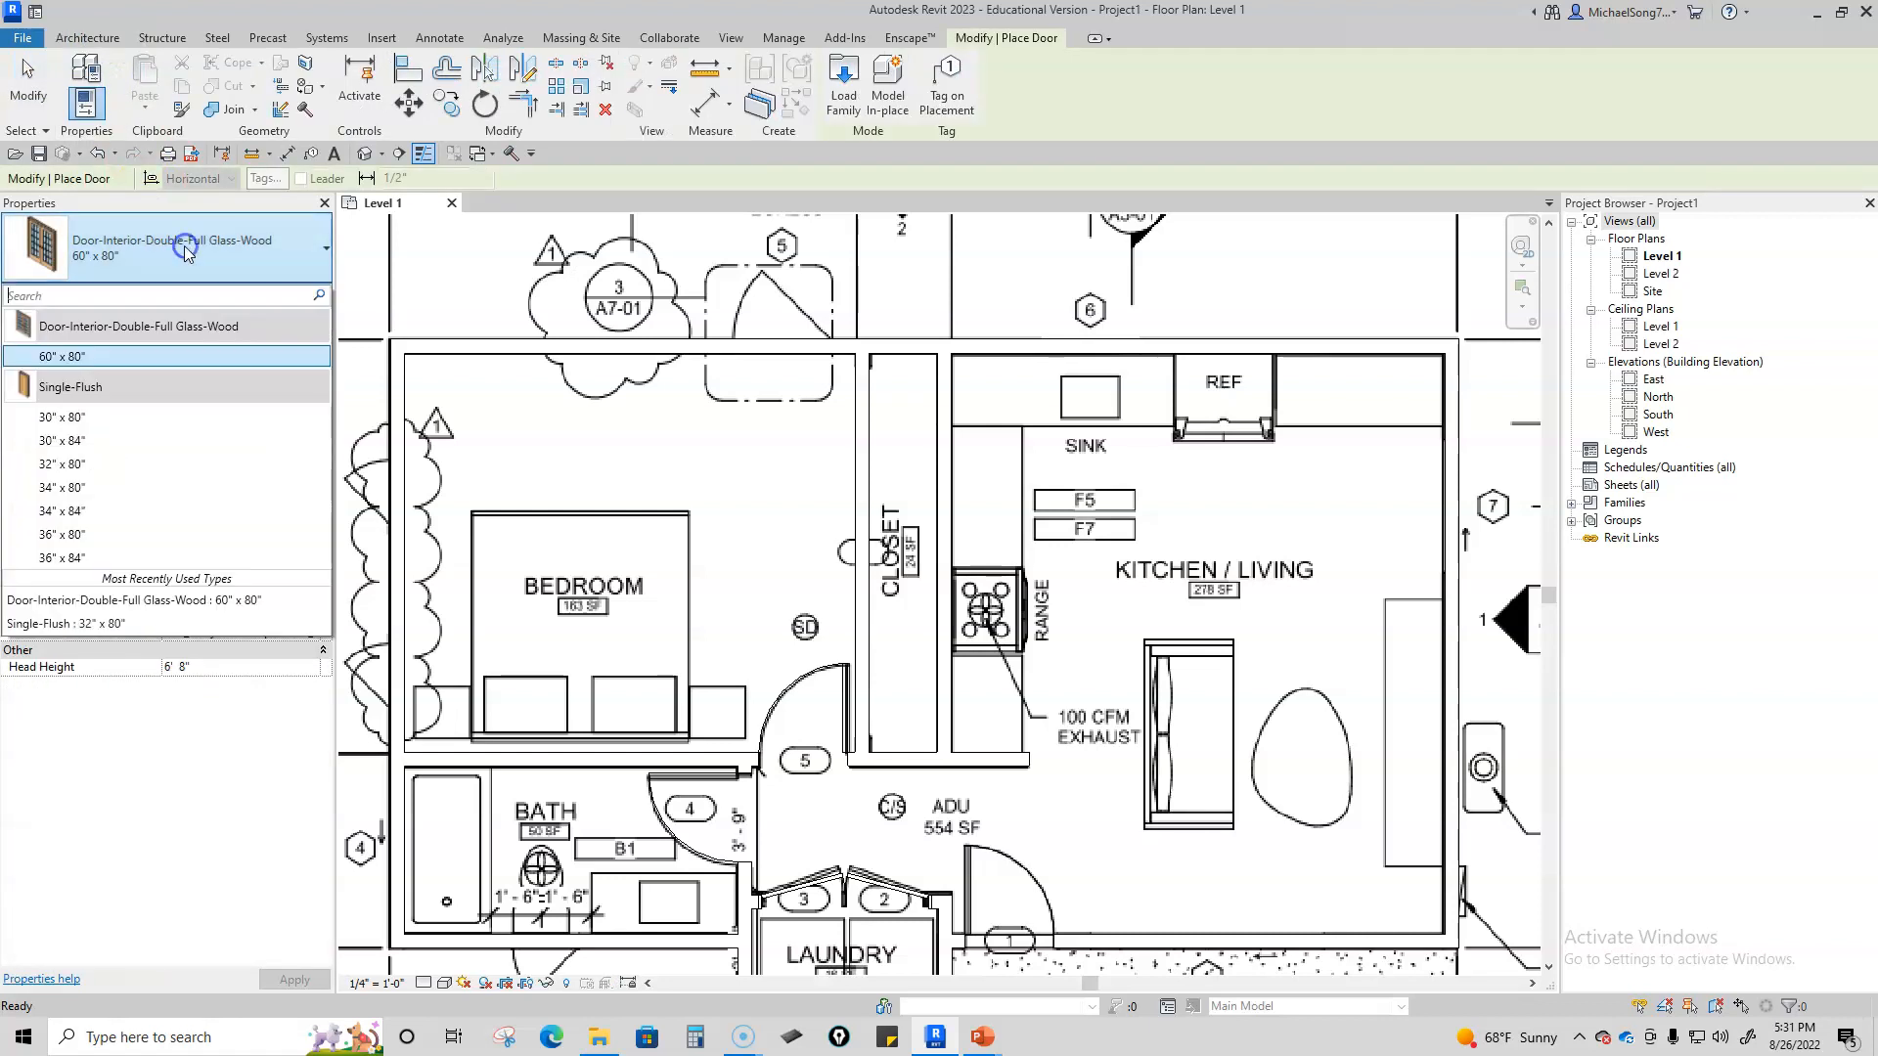
left_click(192, 358)
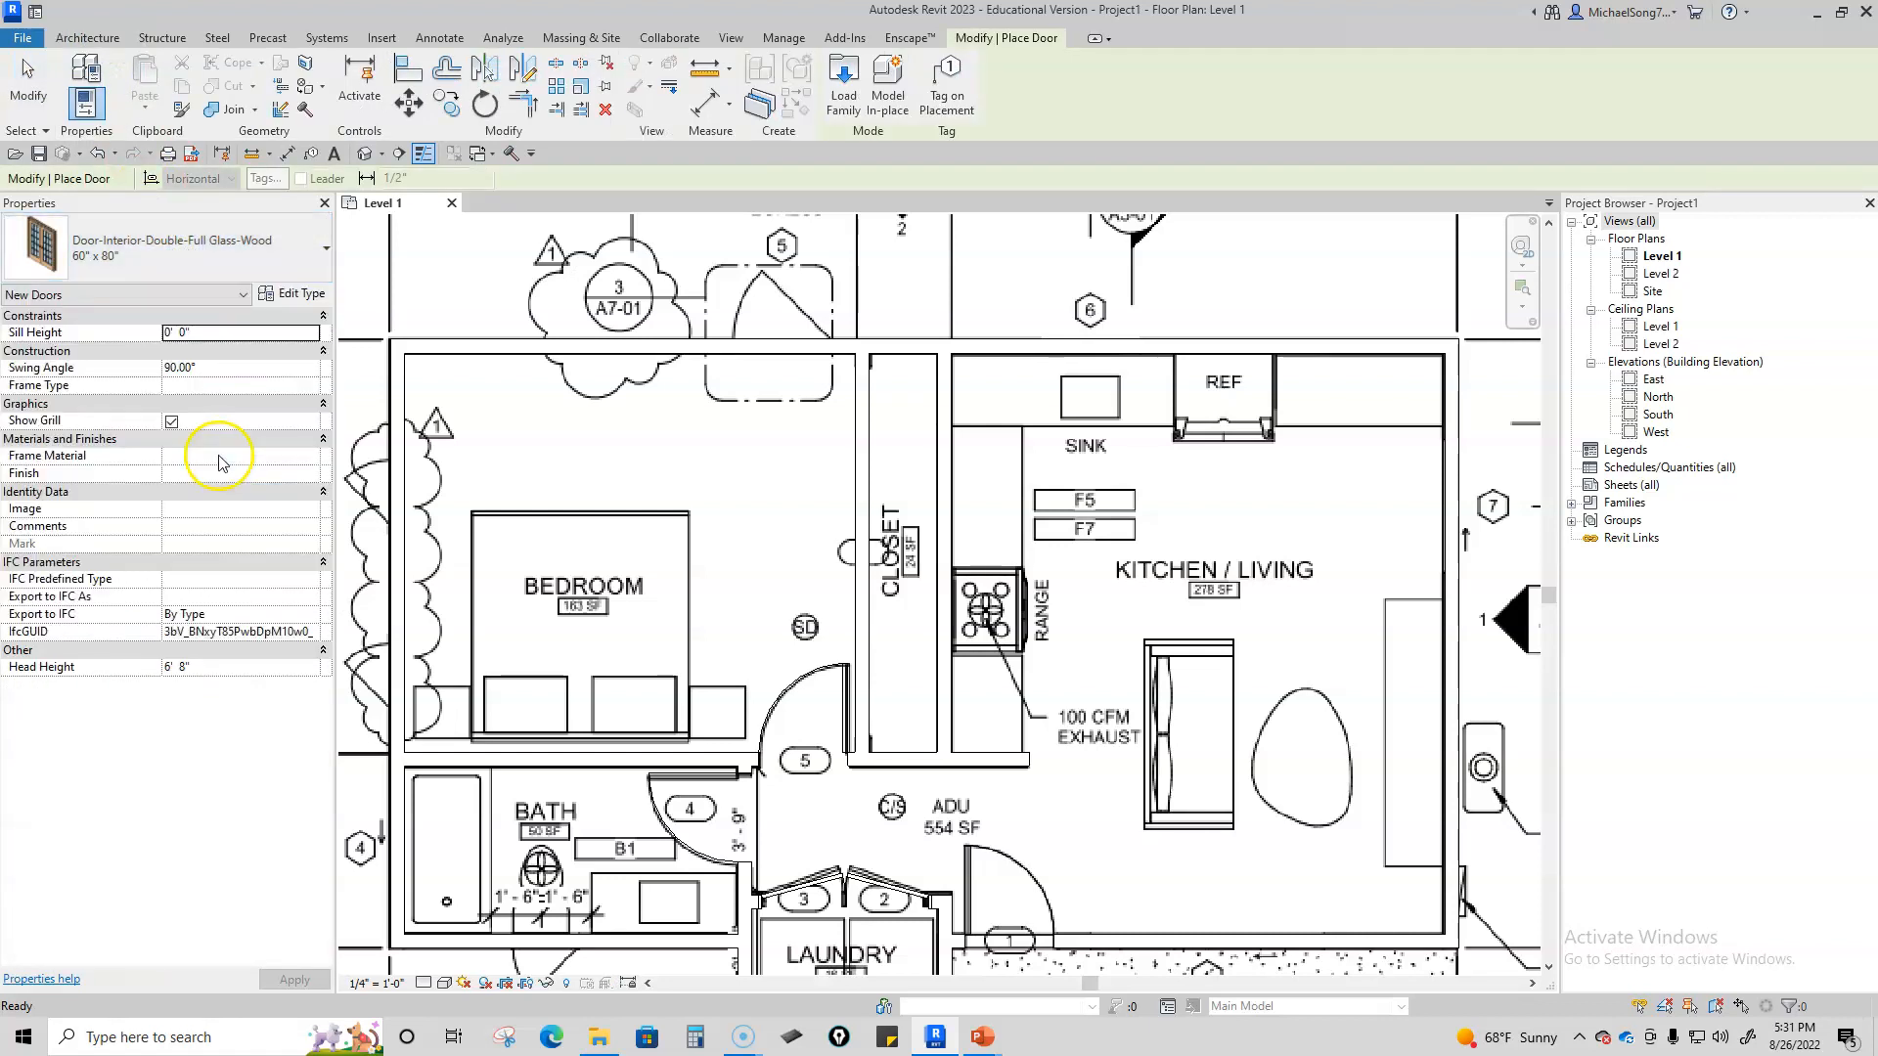
Step: Preview several residential door families and load Door-Interior-Double-Sliding-2_Panel-Wood with only its 72" x 80" type
left_click(841, 83)
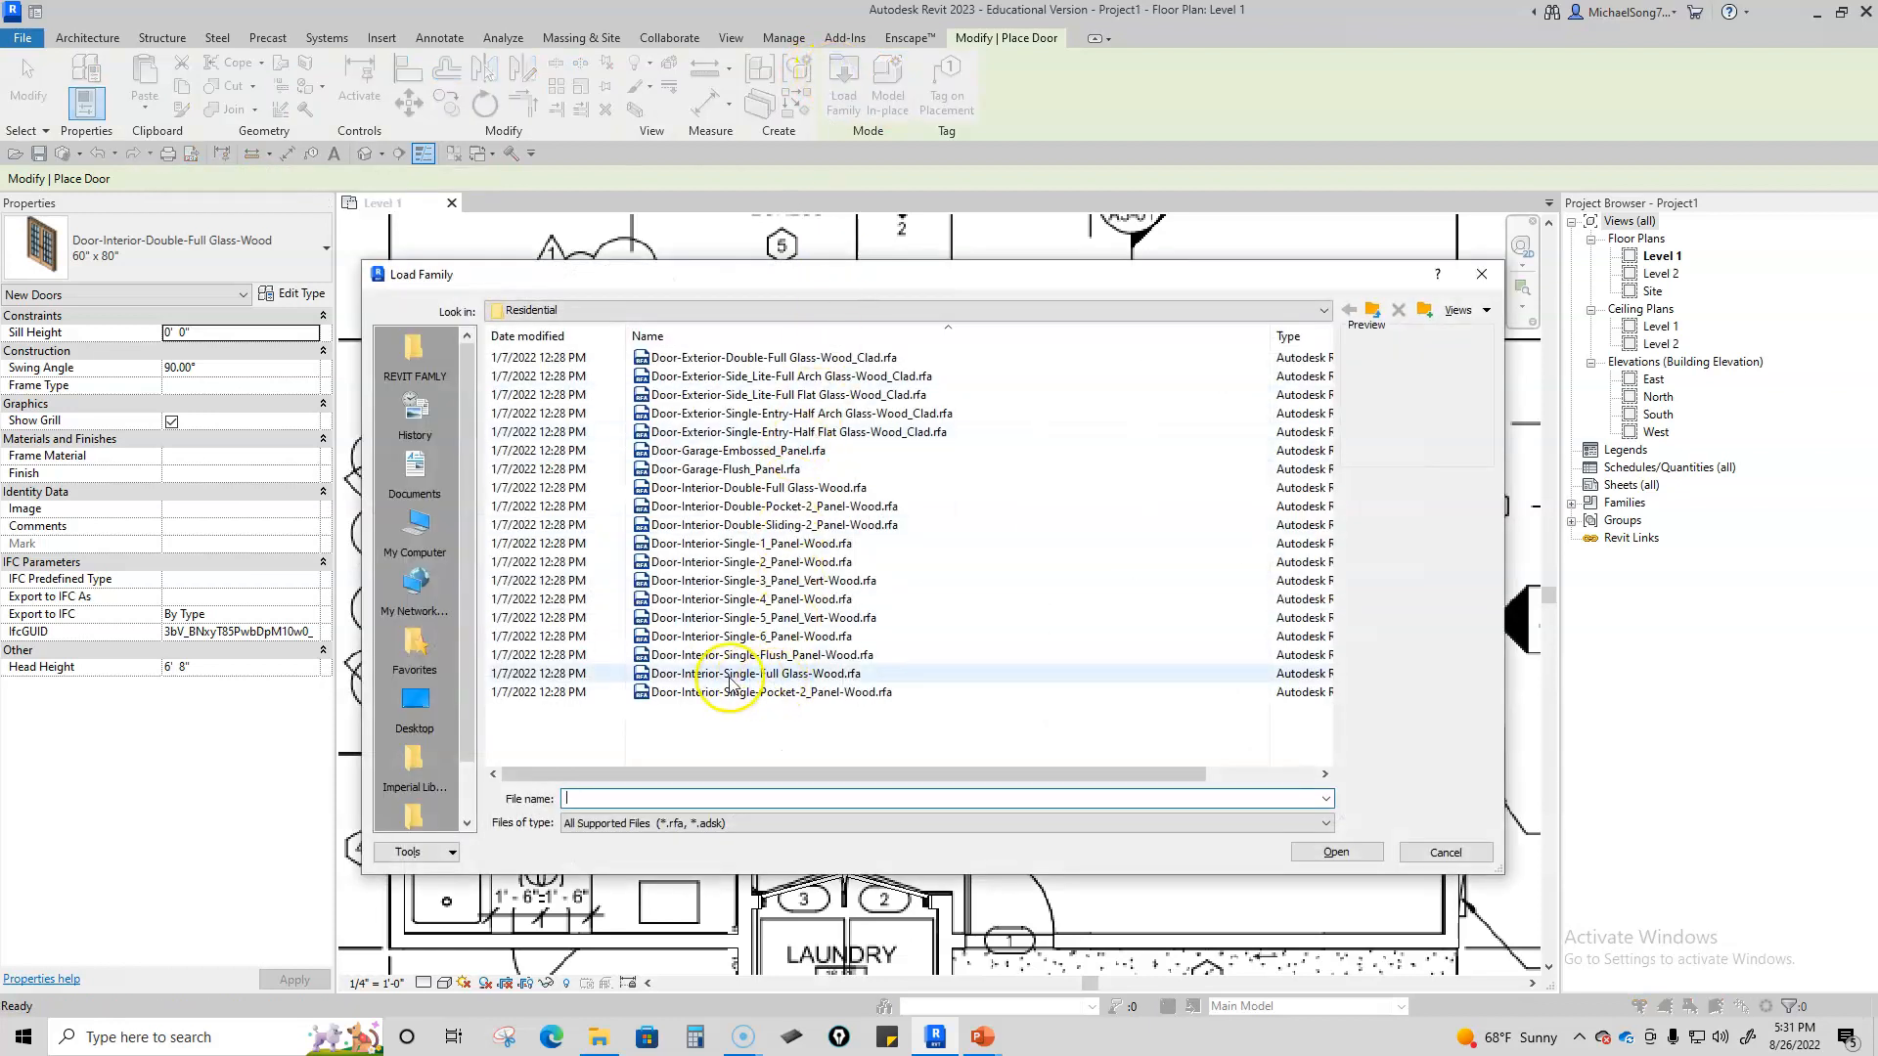
left_click(759, 418)
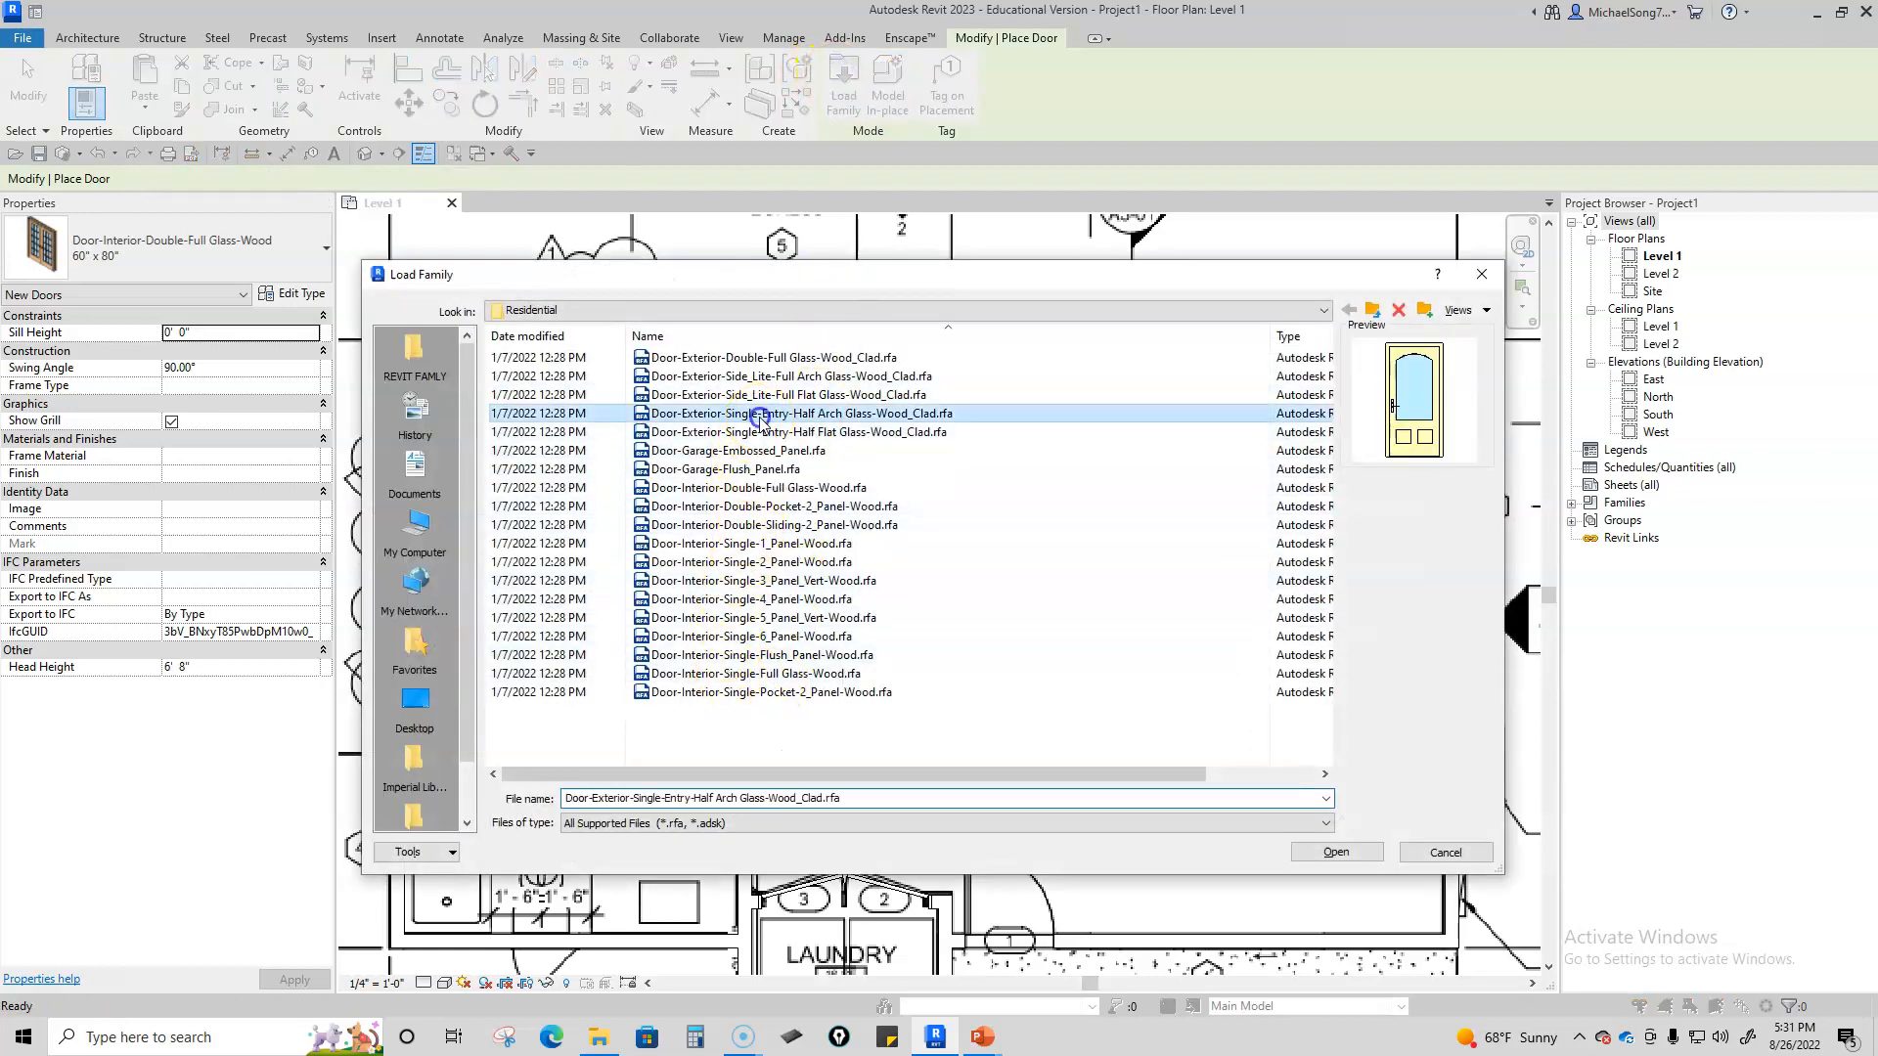
left_click(770, 672)
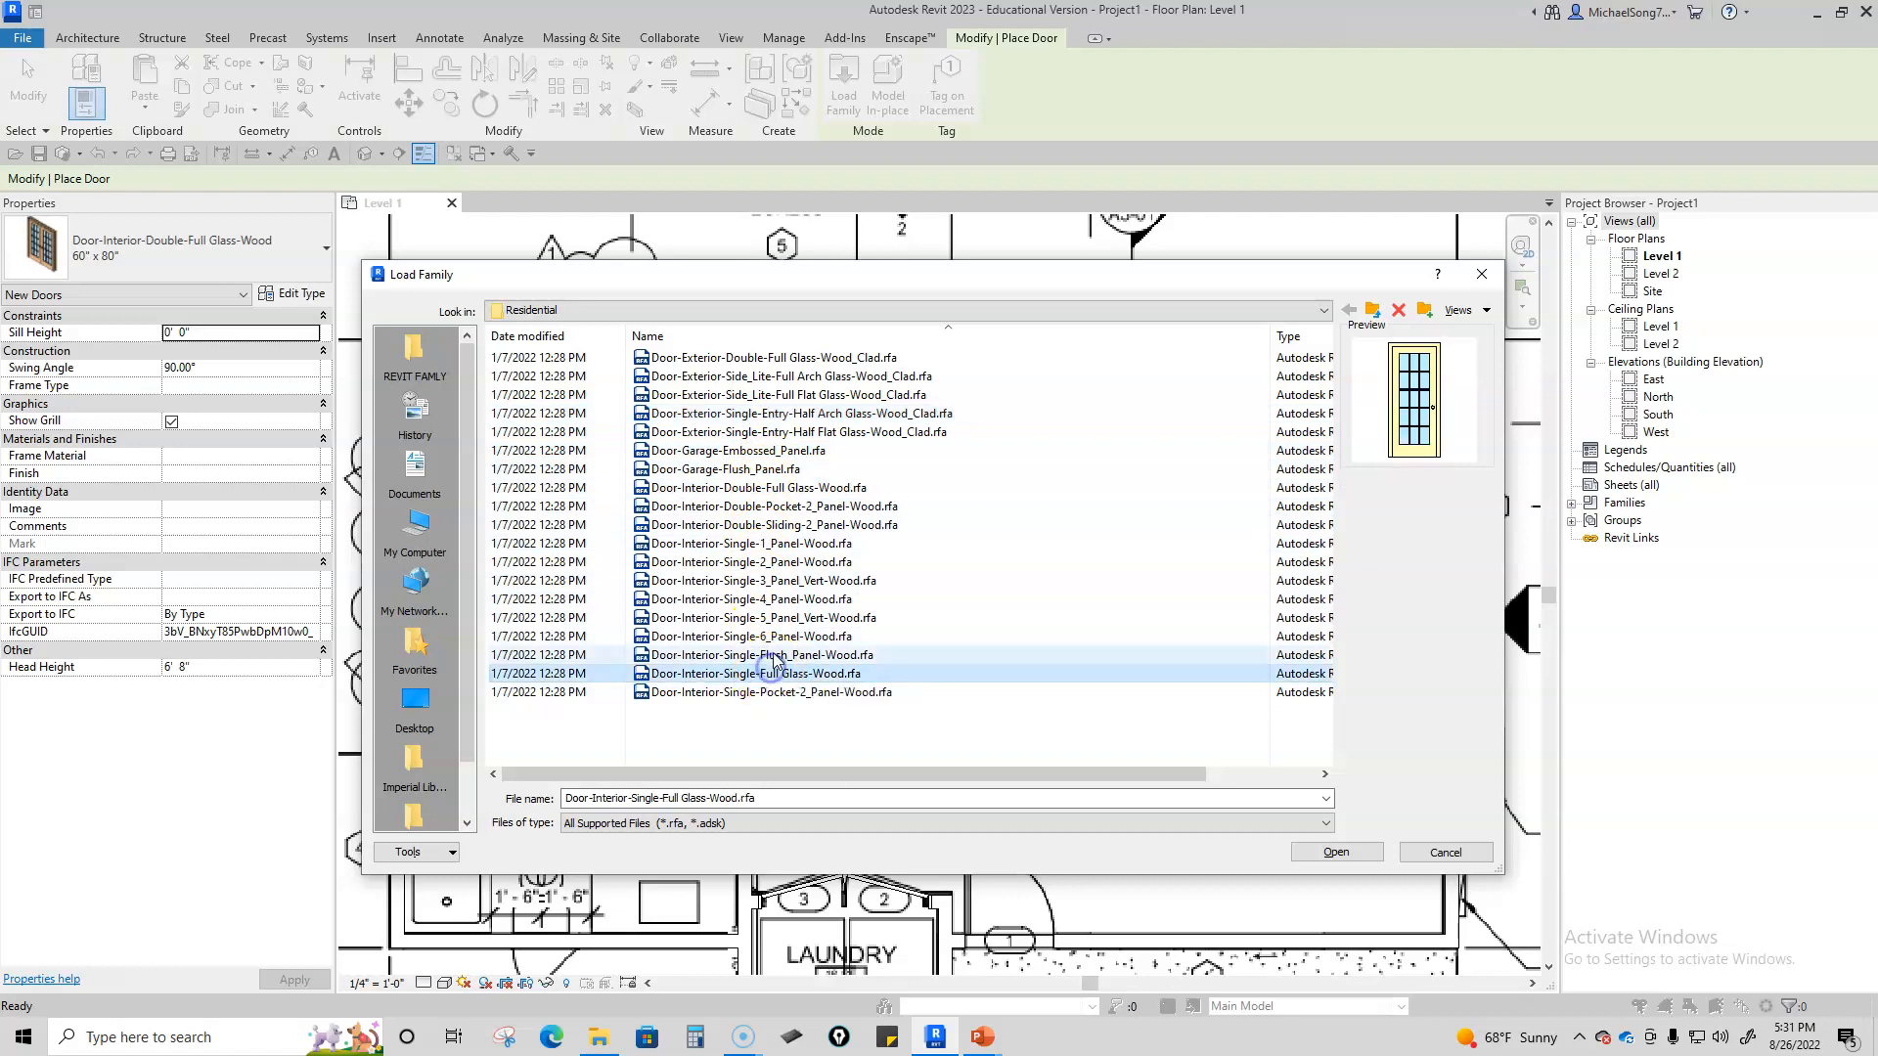
left_click(772, 654)
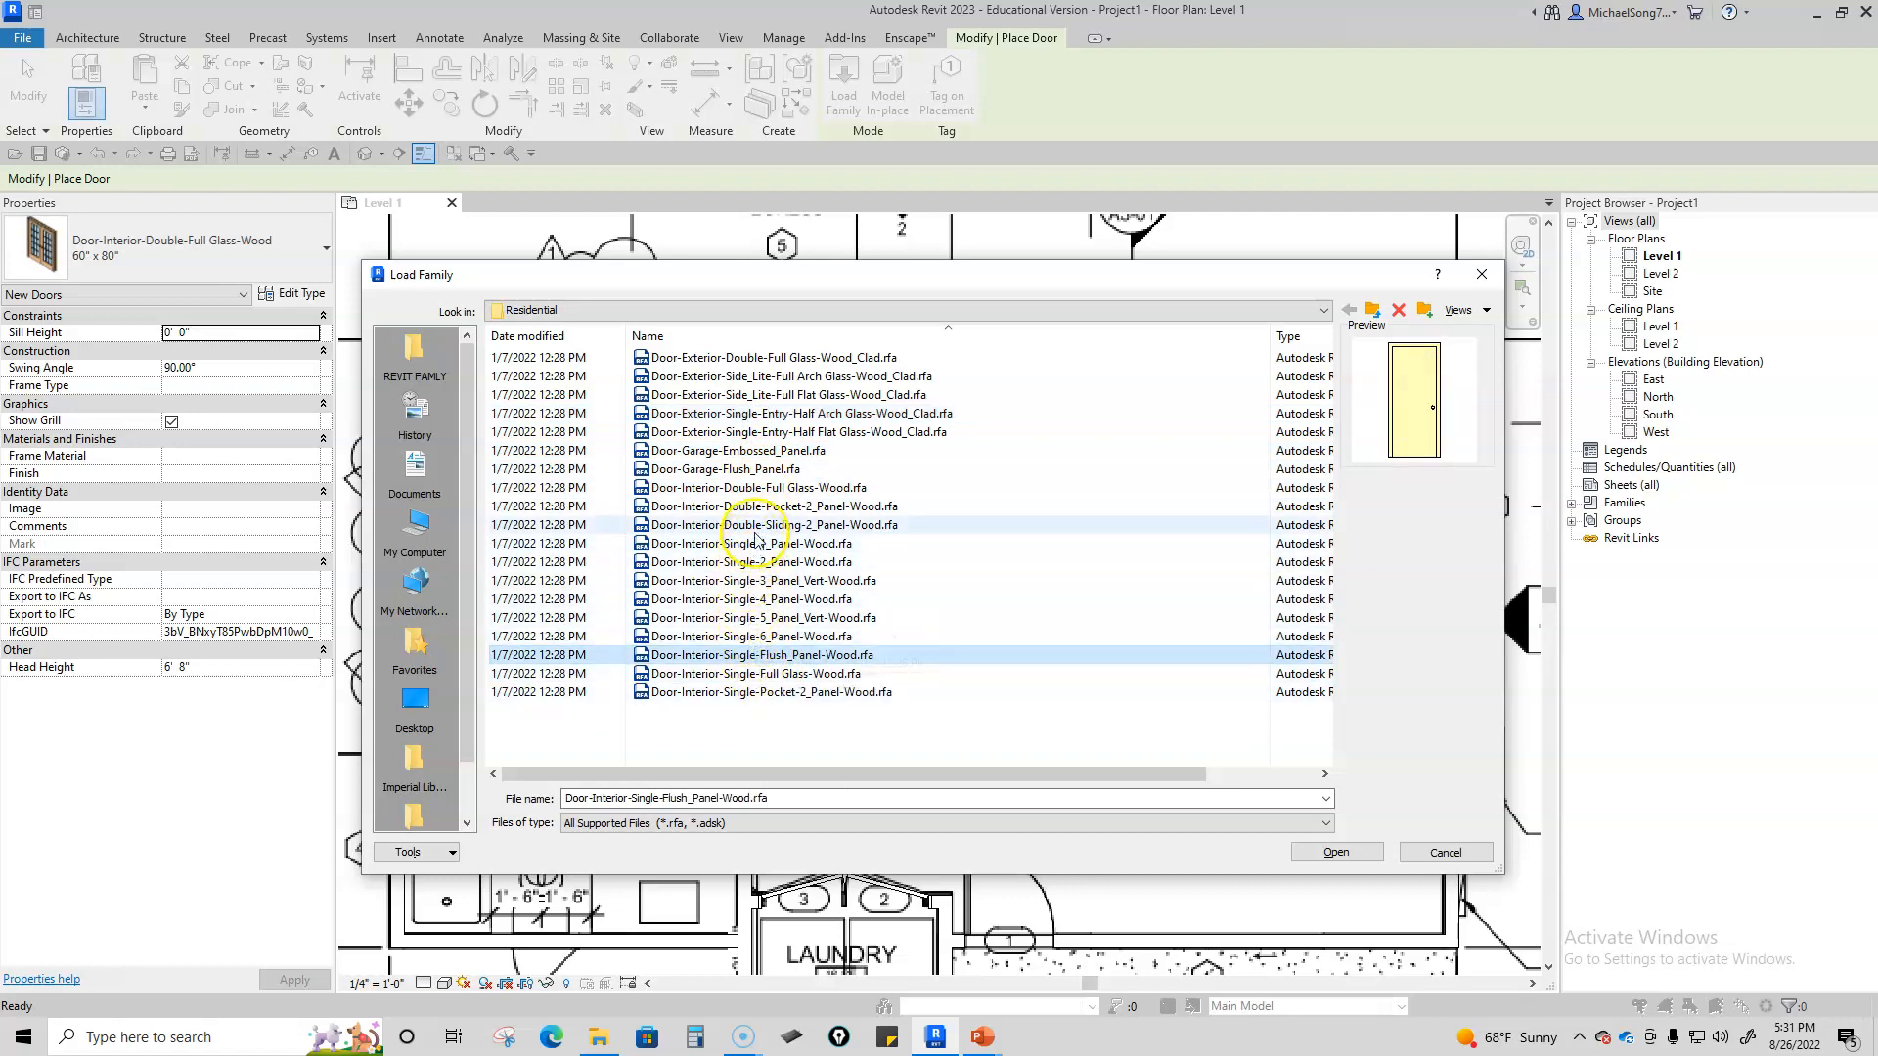
left_click(779, 526)
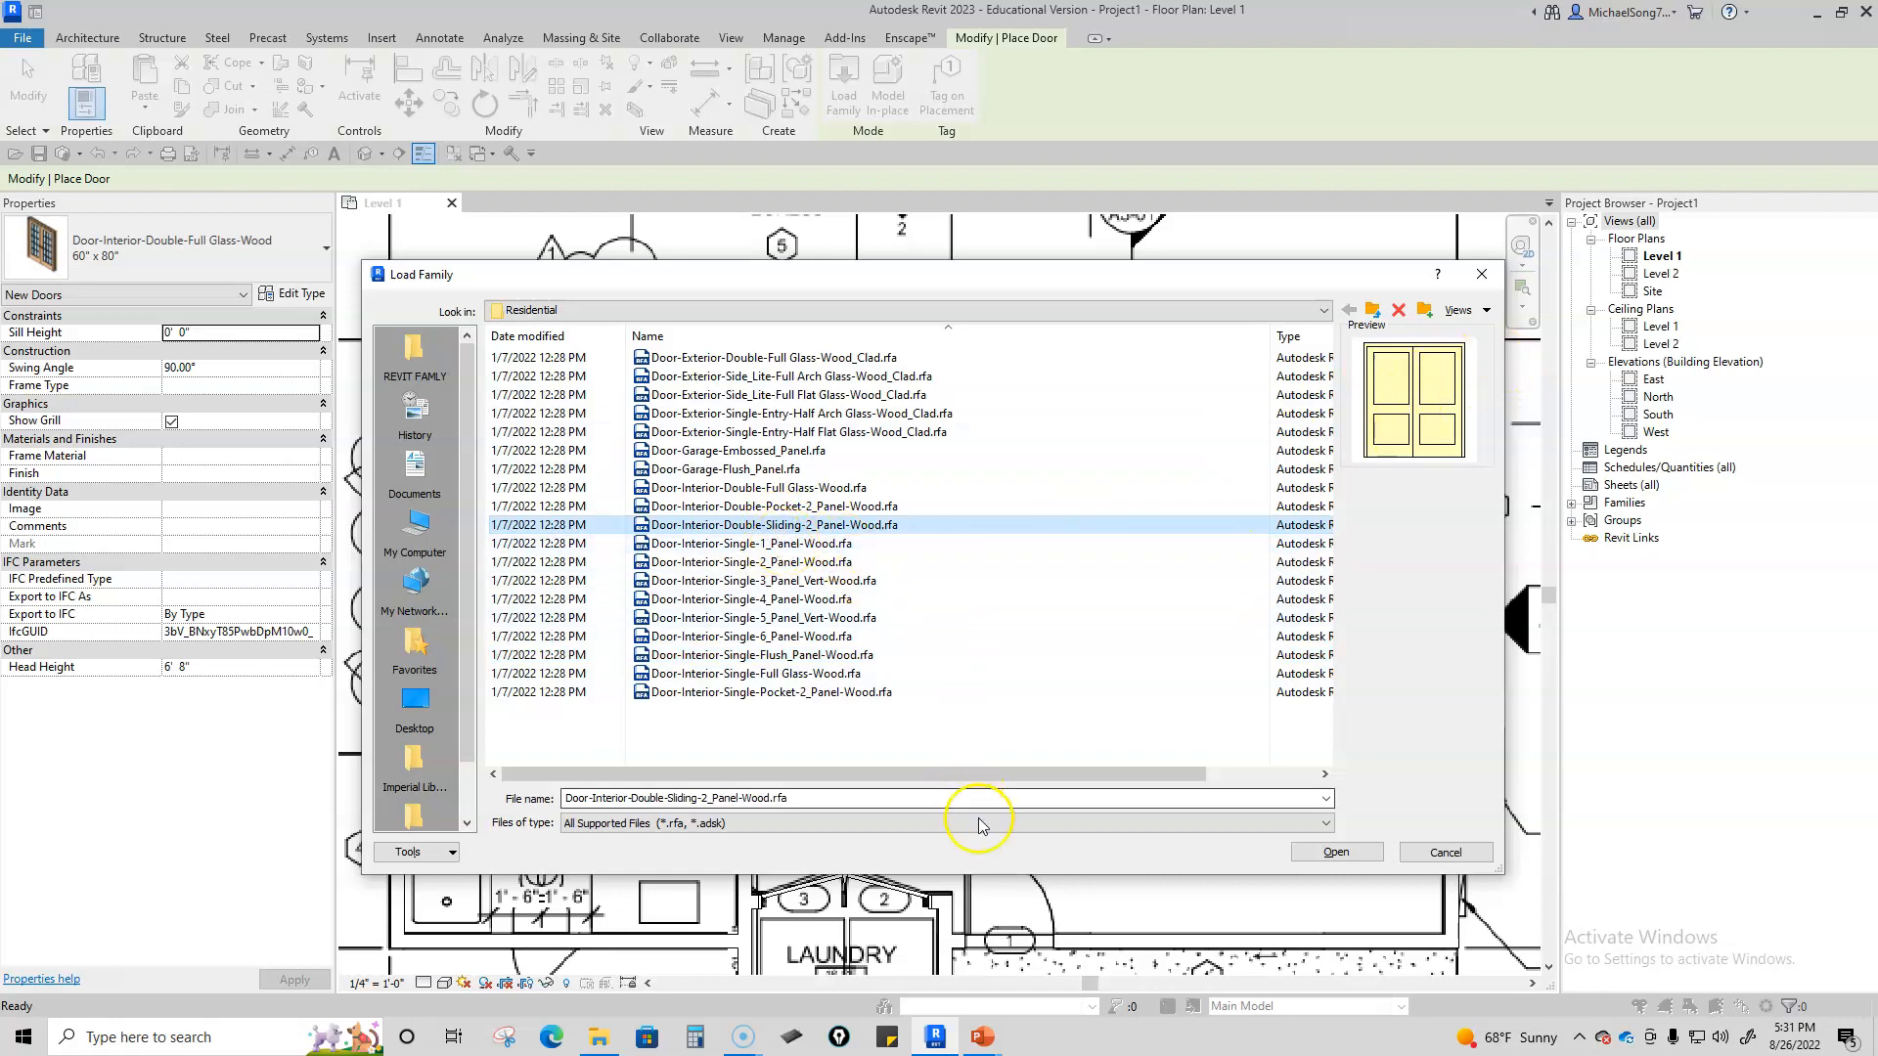
left_click(1354, 854)
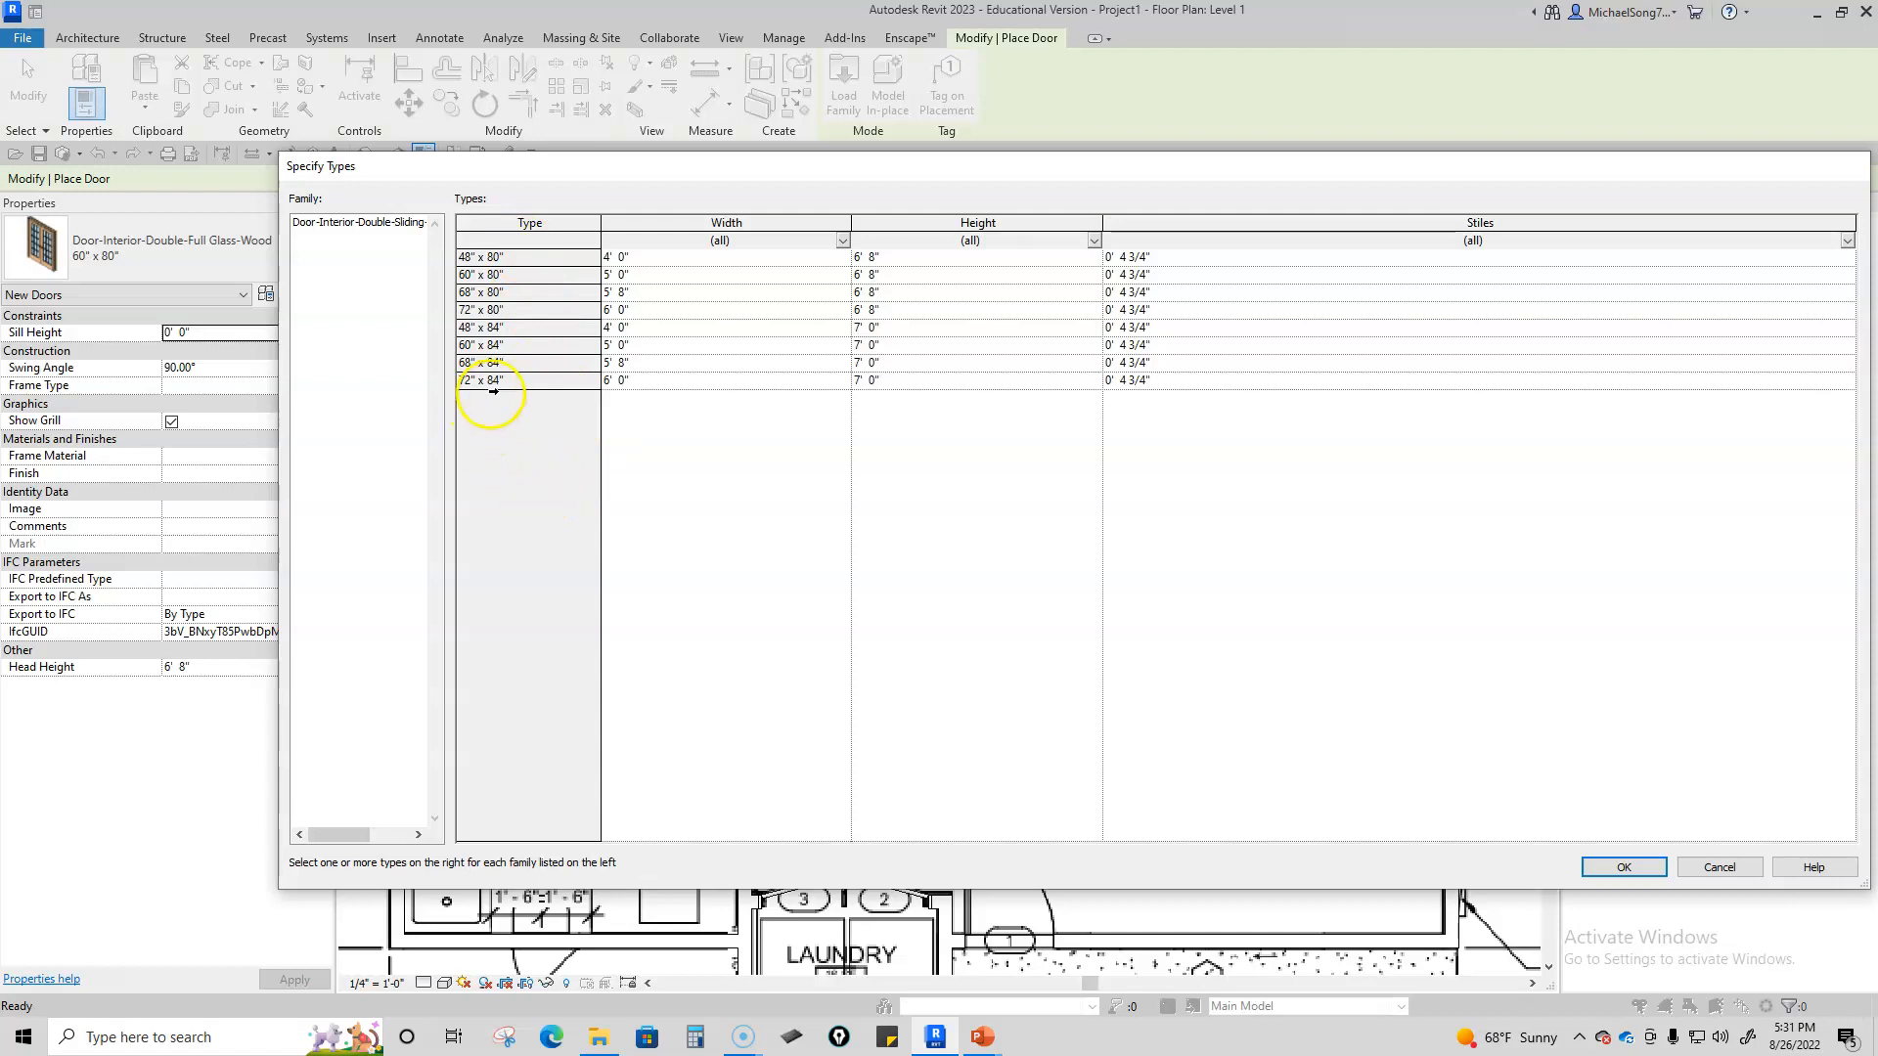
left_click(505, 311)
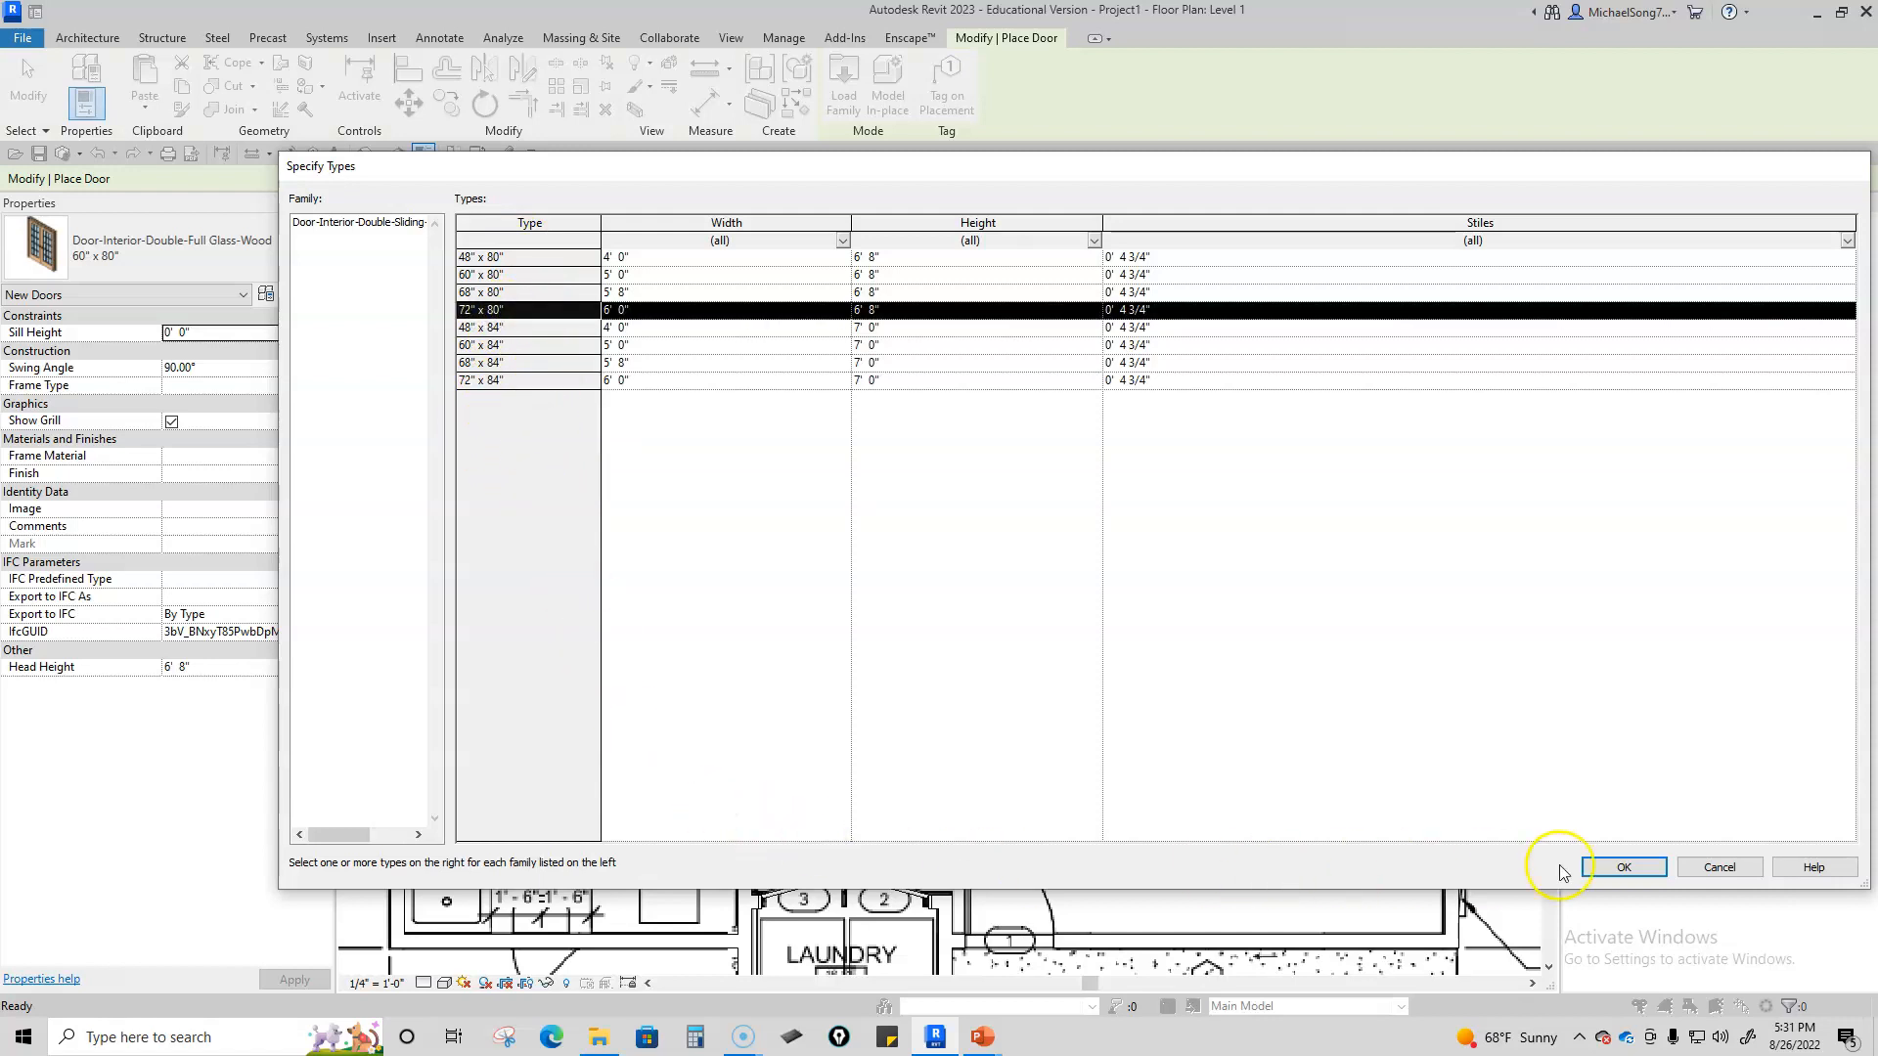
left_click(1621, 868)
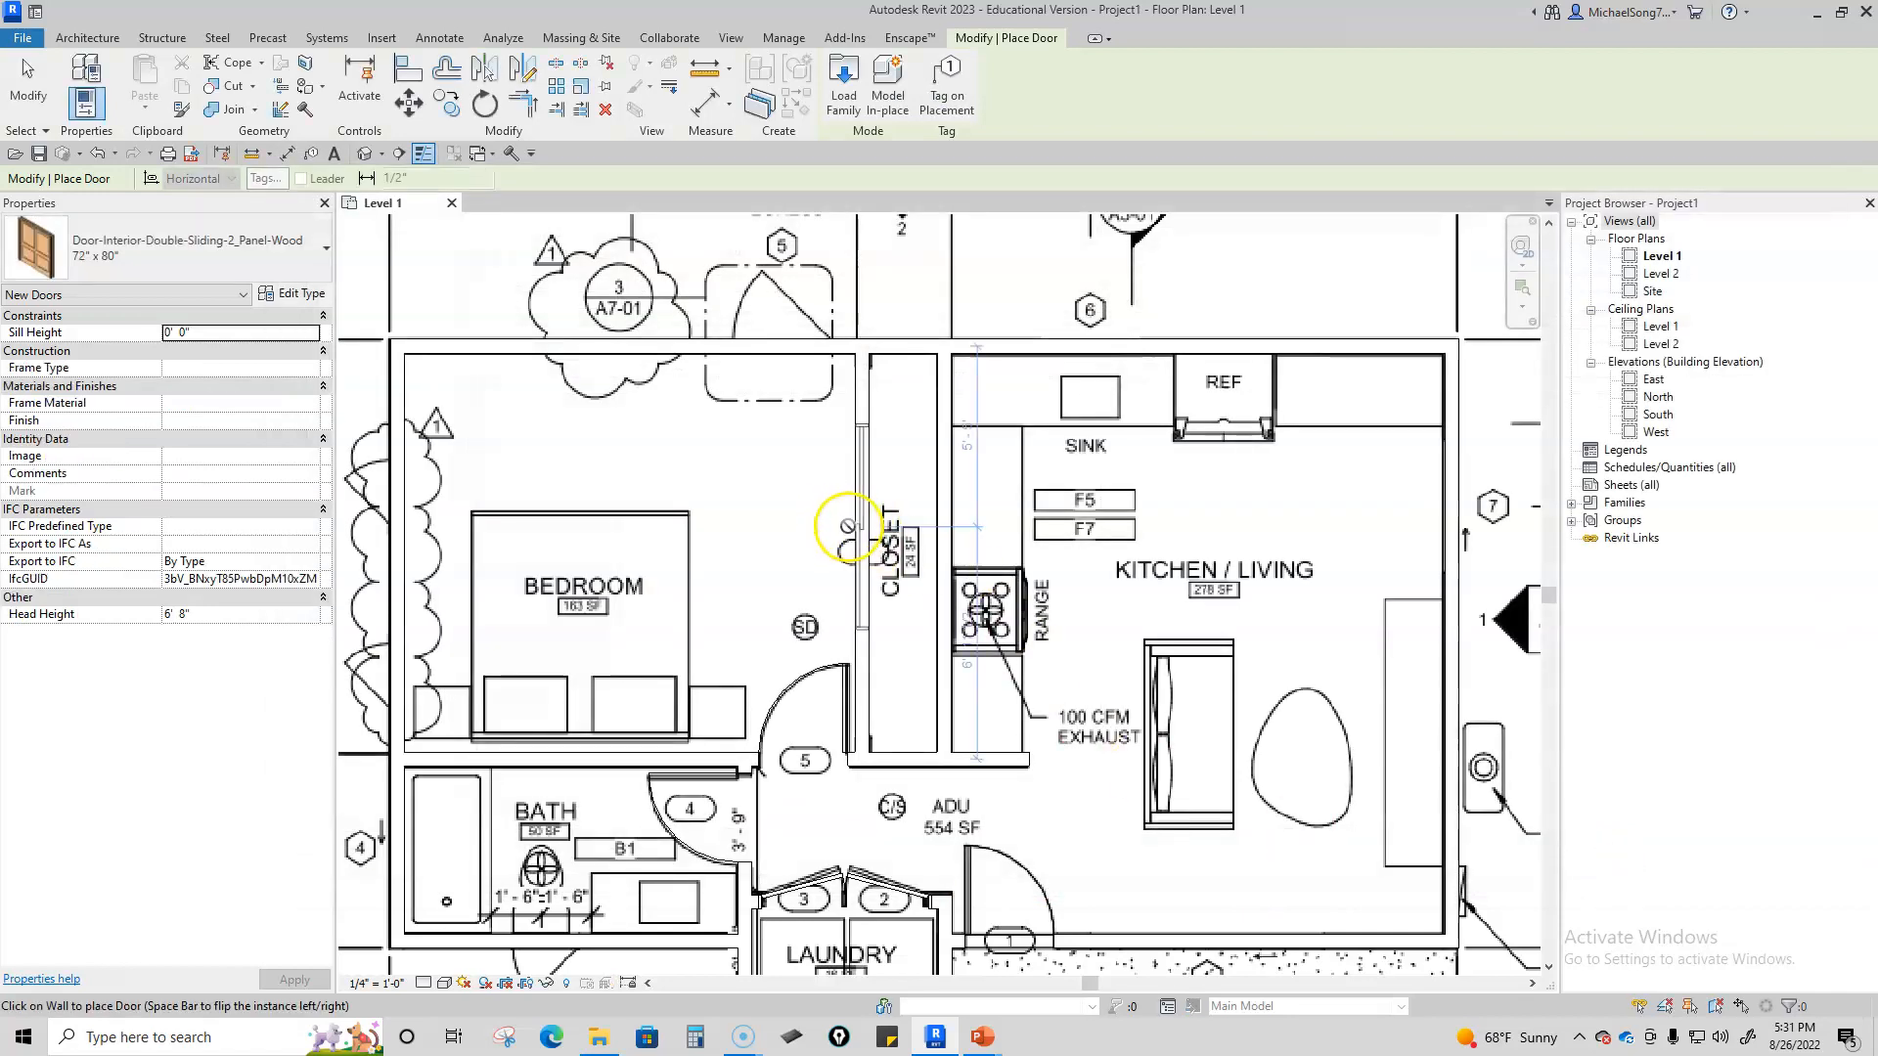
Step: Place the 72" x 80" double sliding door in the wall between bedroom and closet, end the Door command and select the door
left_click(863, 538)
key("Escape")
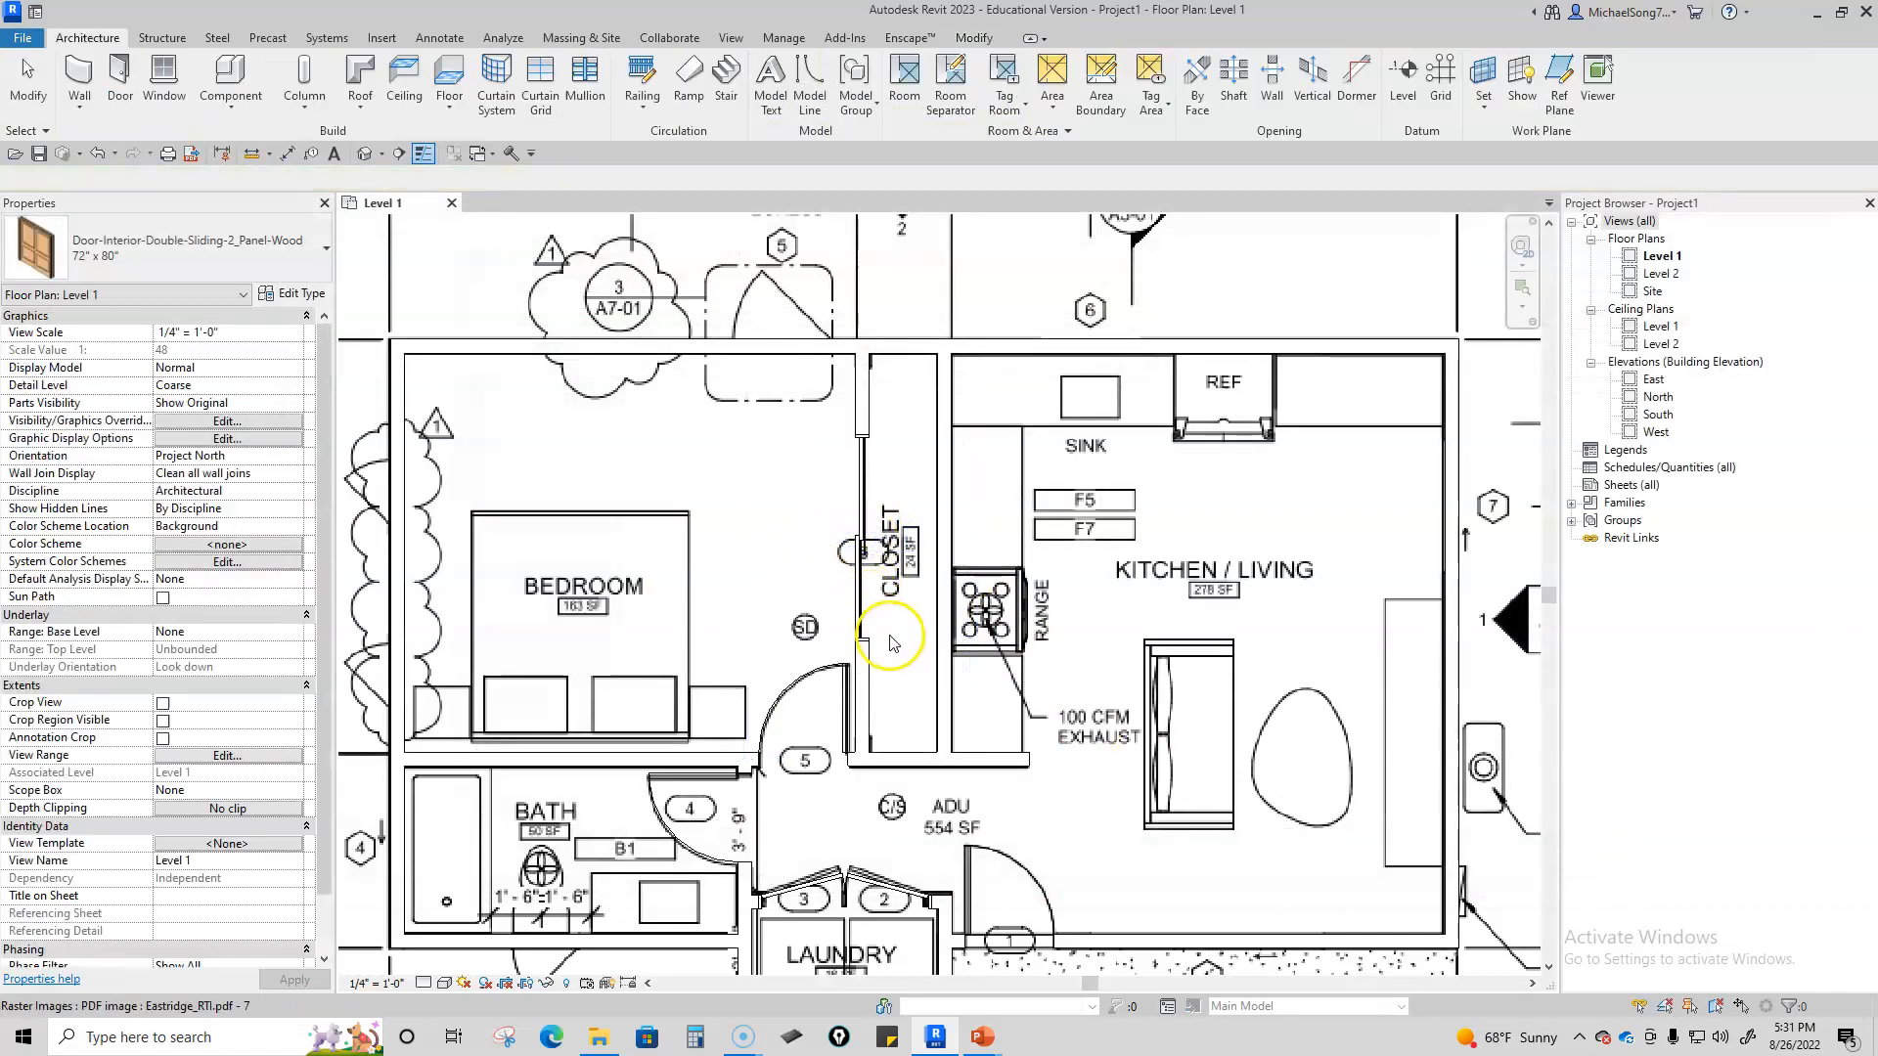
left_click(870, 581)
scroll(890, 641, "up", 2)
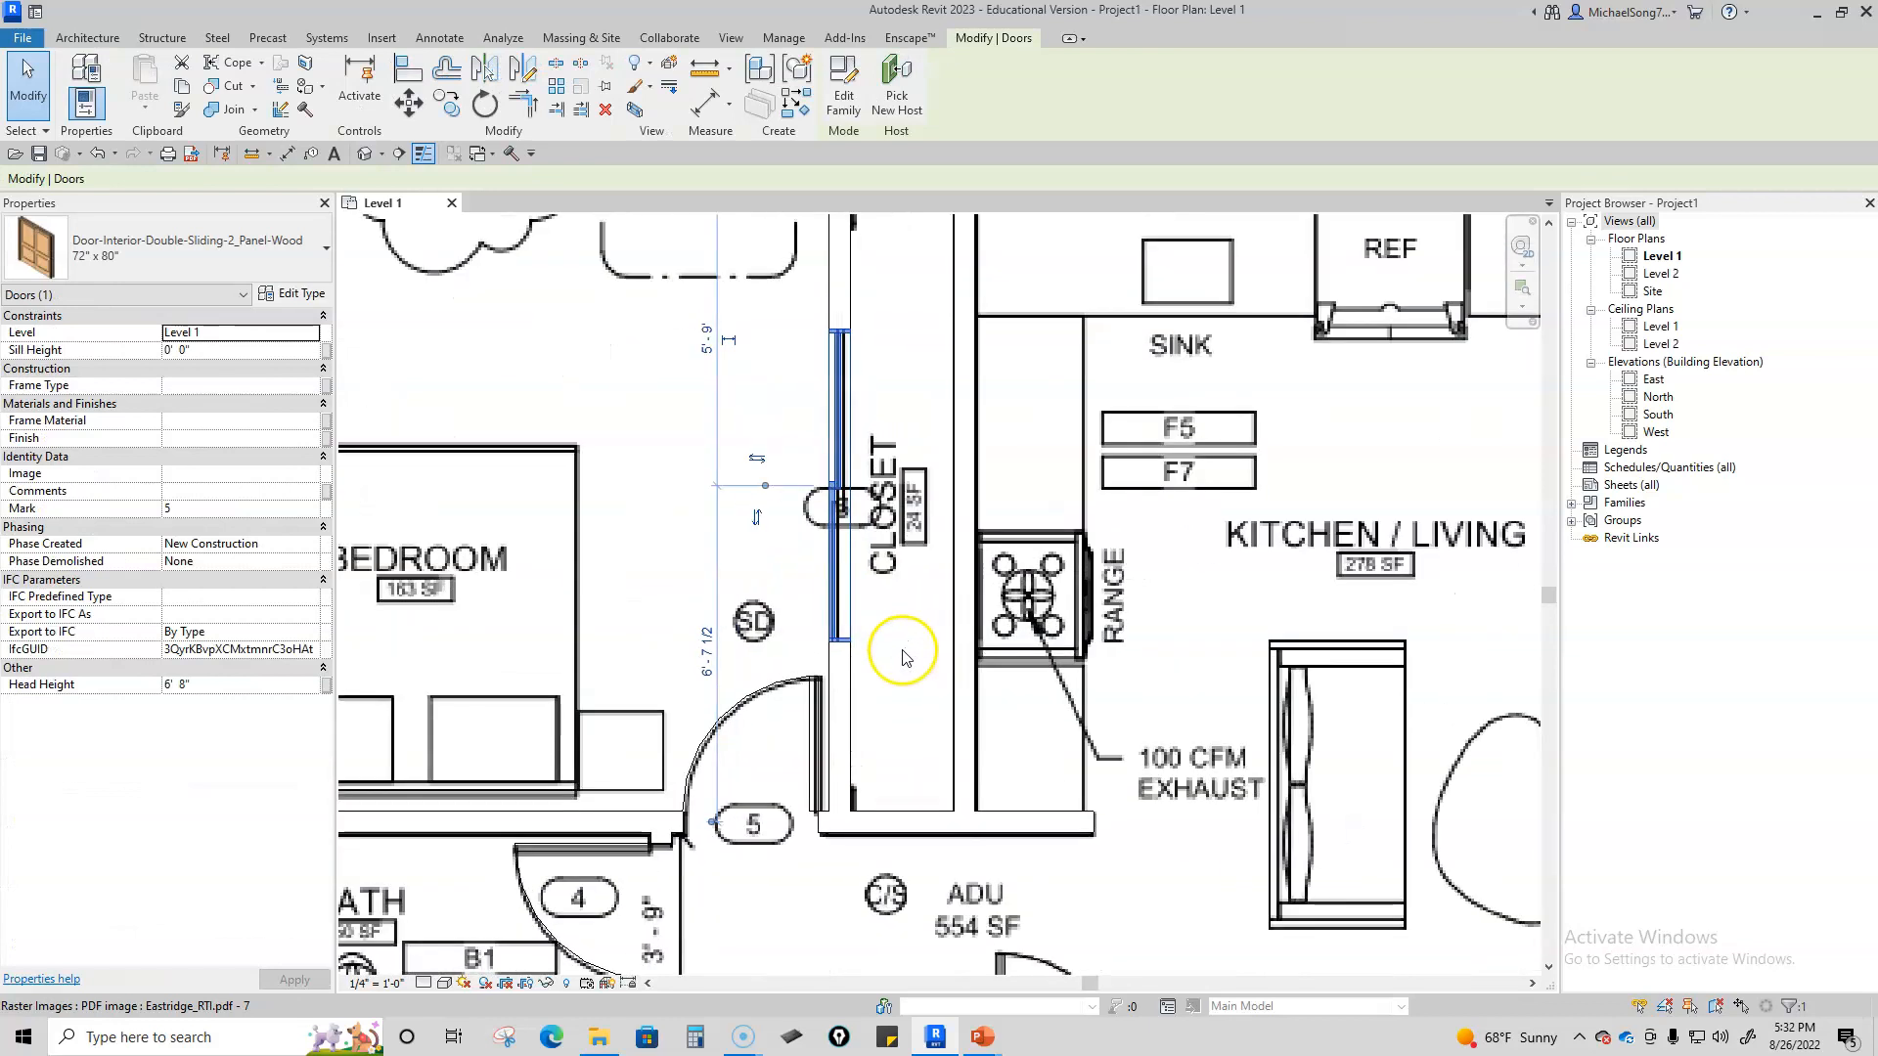
scroll(894, 652, "down", 2)
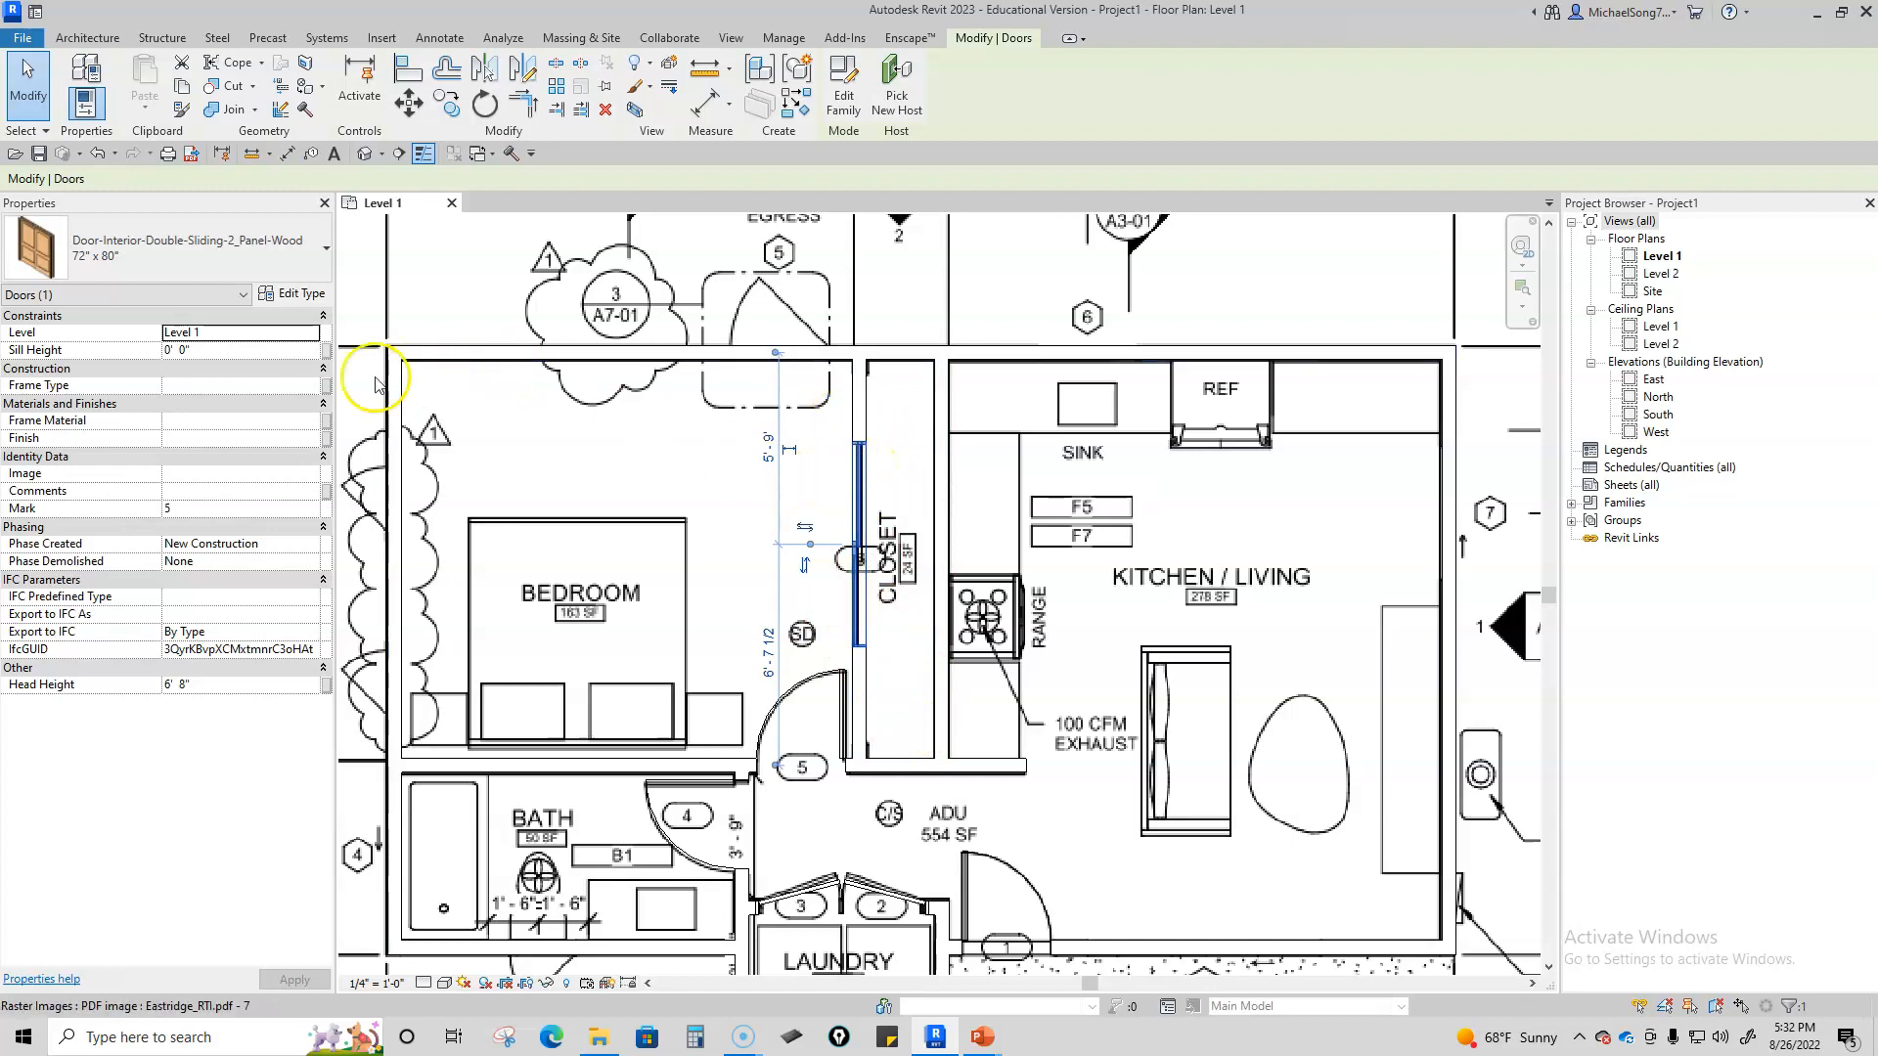
Step: Set the closet sliding door type's width to 10' and rename the type to 72" x 120"
left_click(301, 294)
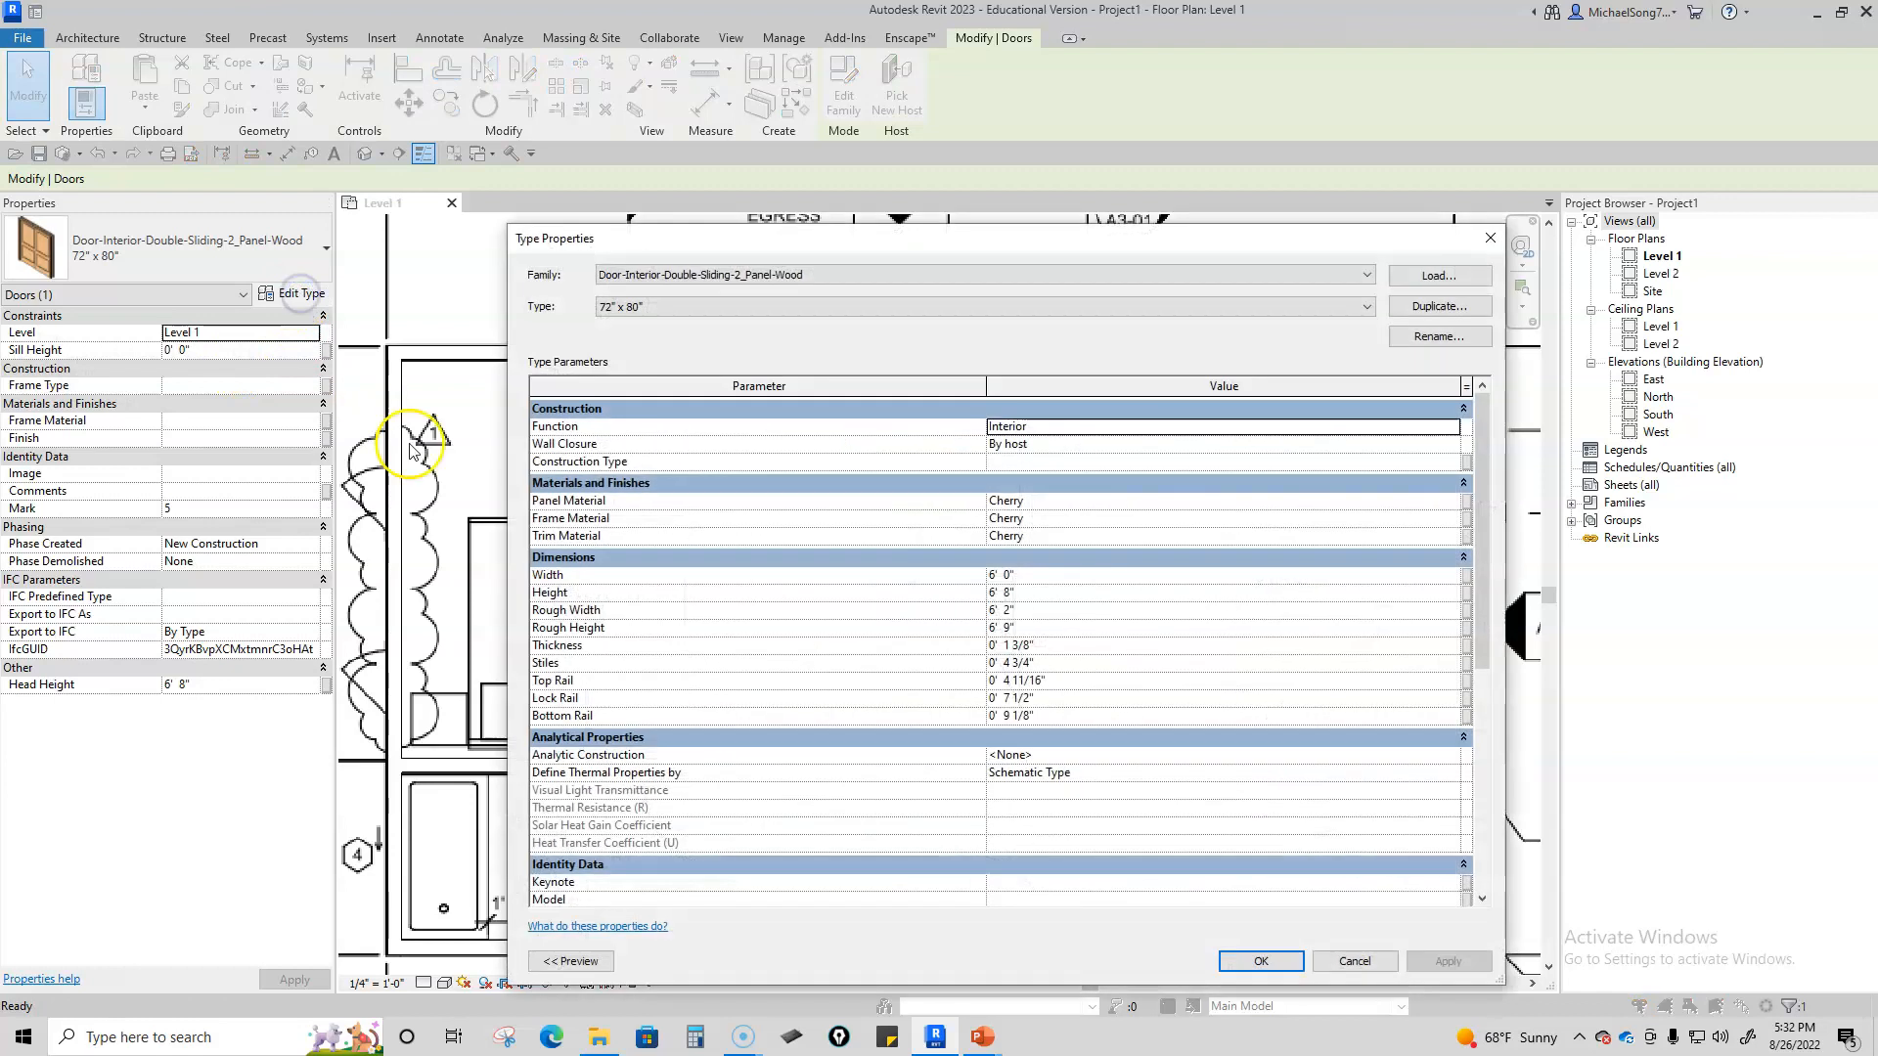
left_click(1062, 572)
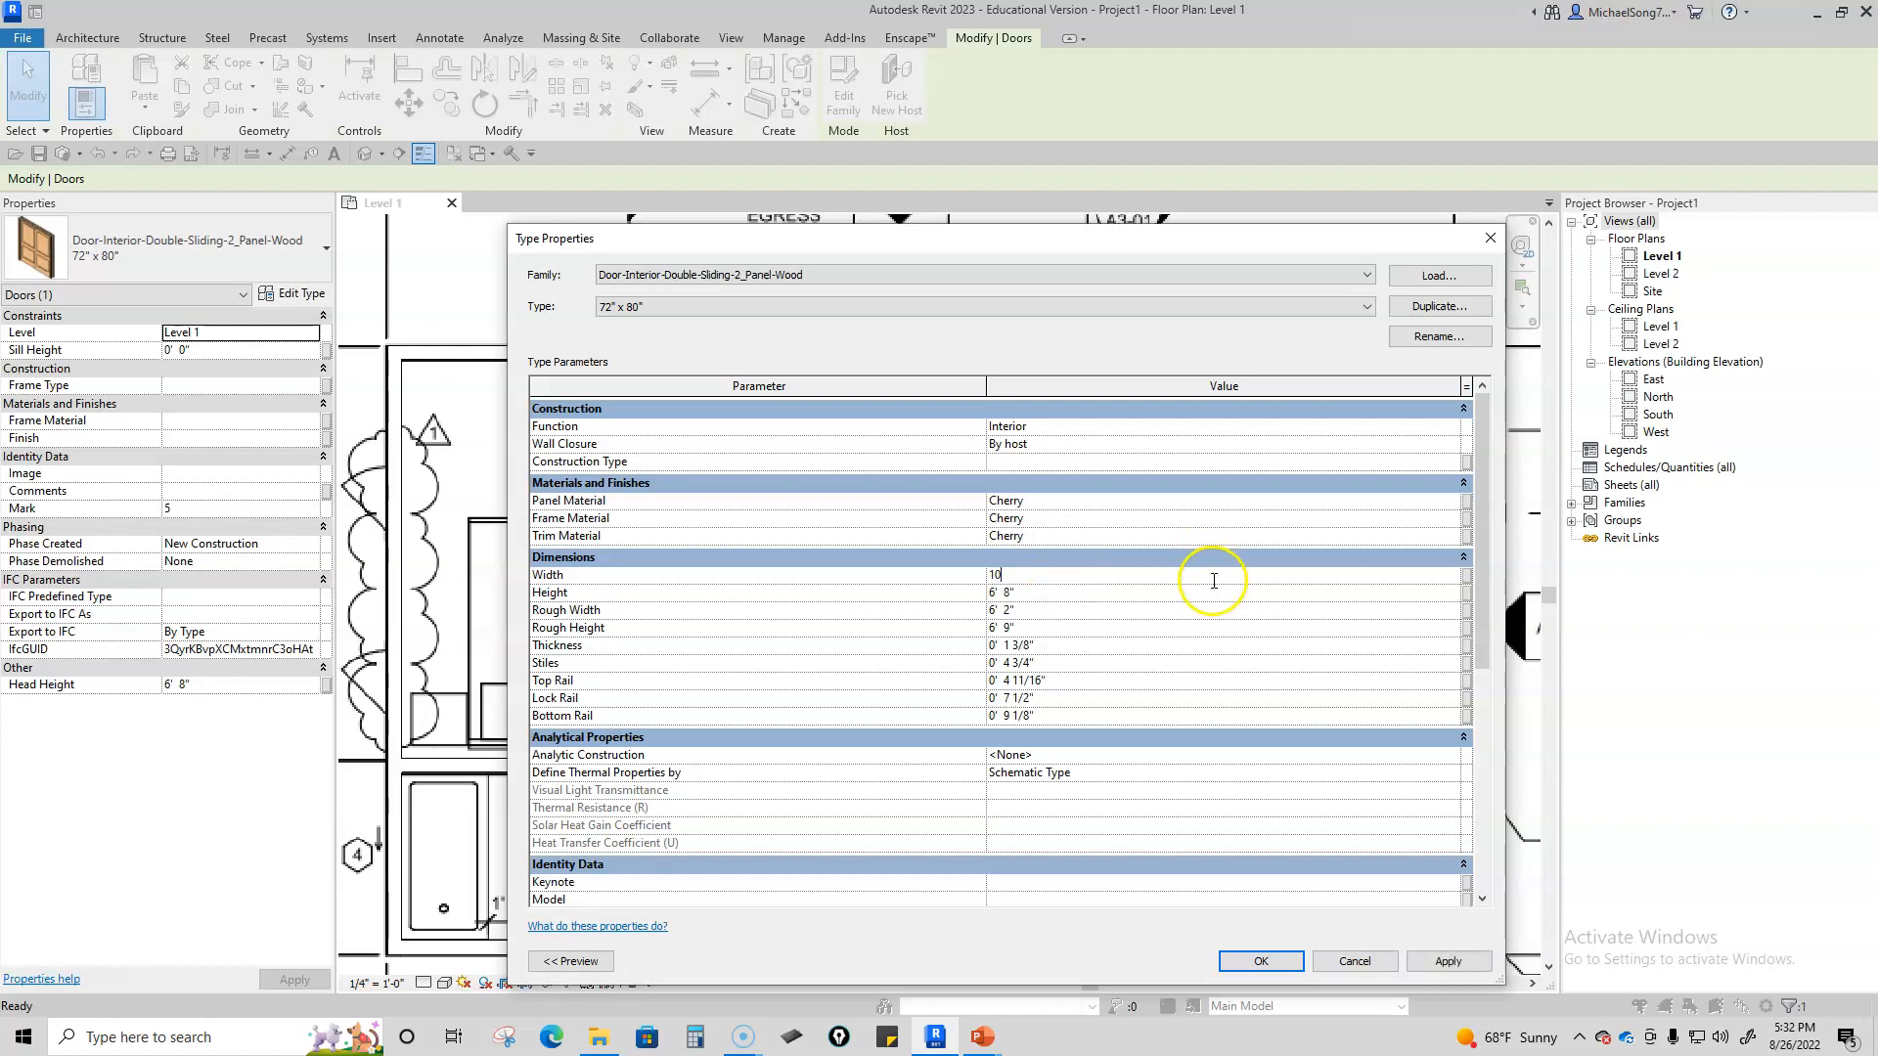
left_click(1176, 646)
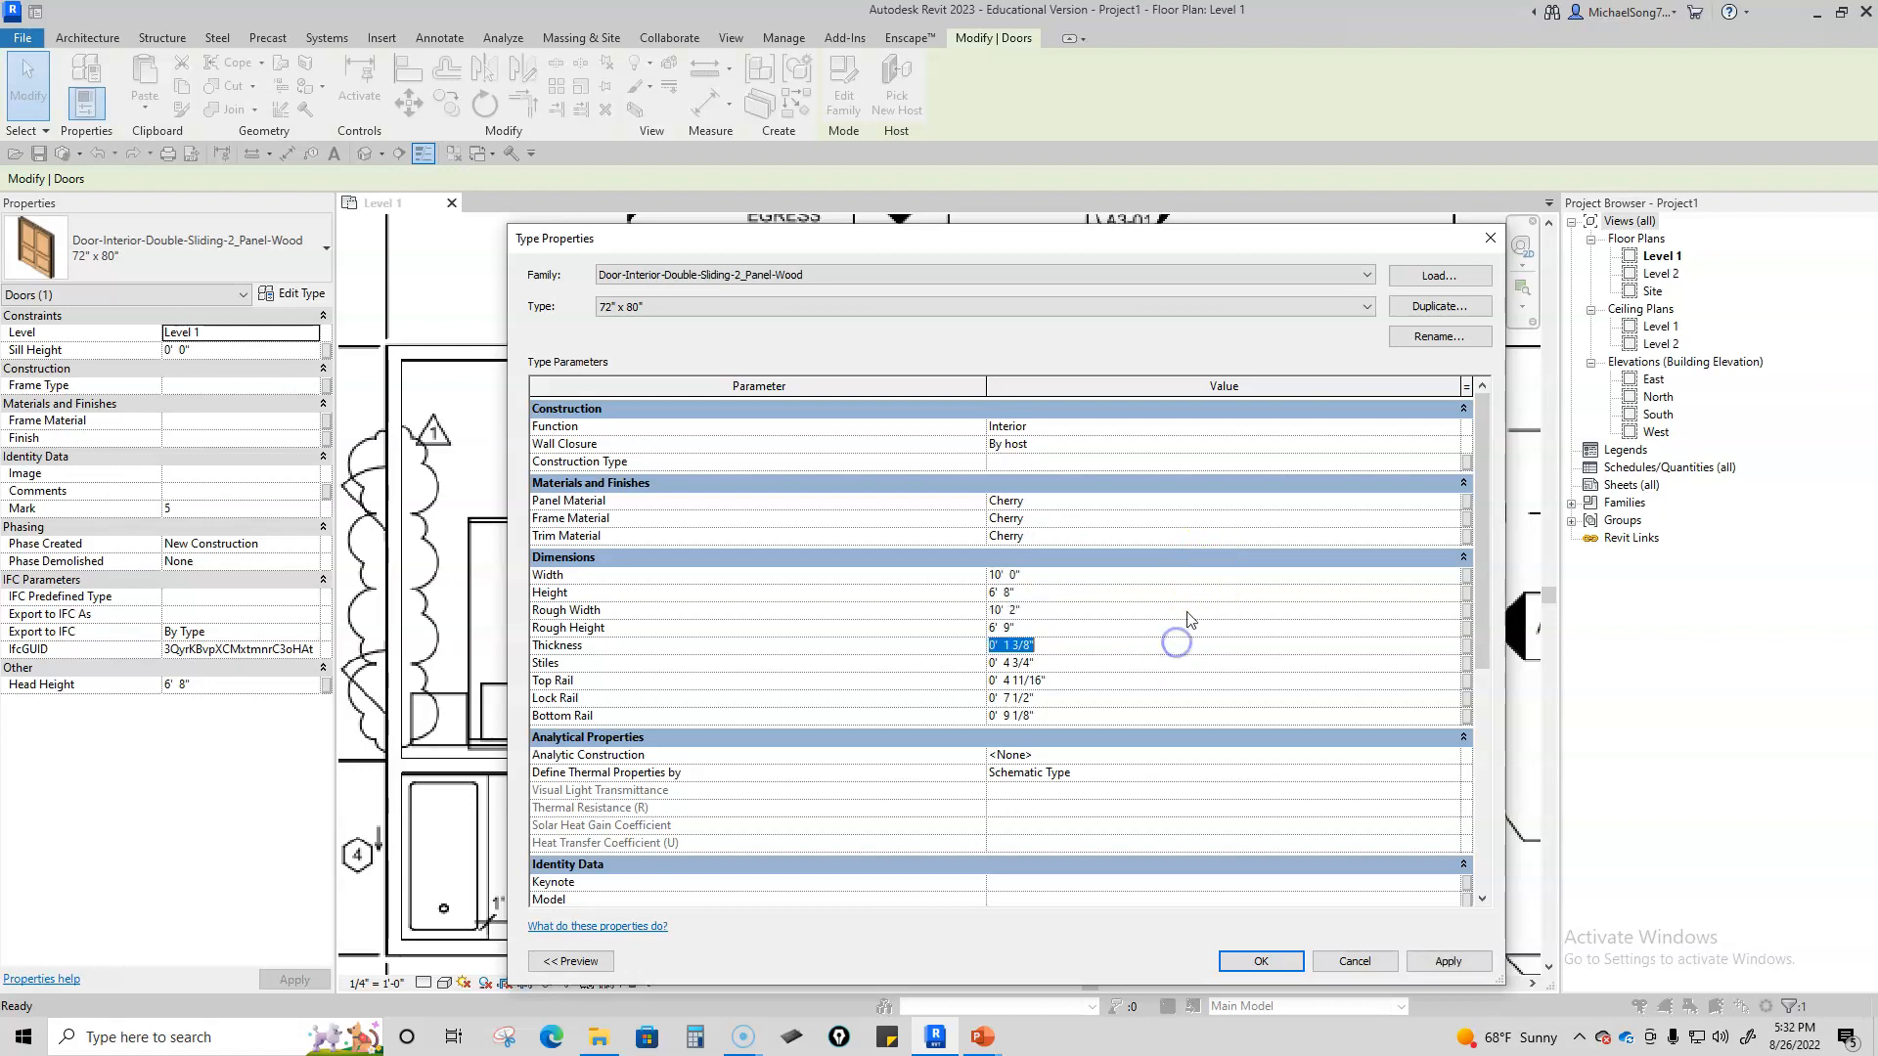
left_click(1431, 337)
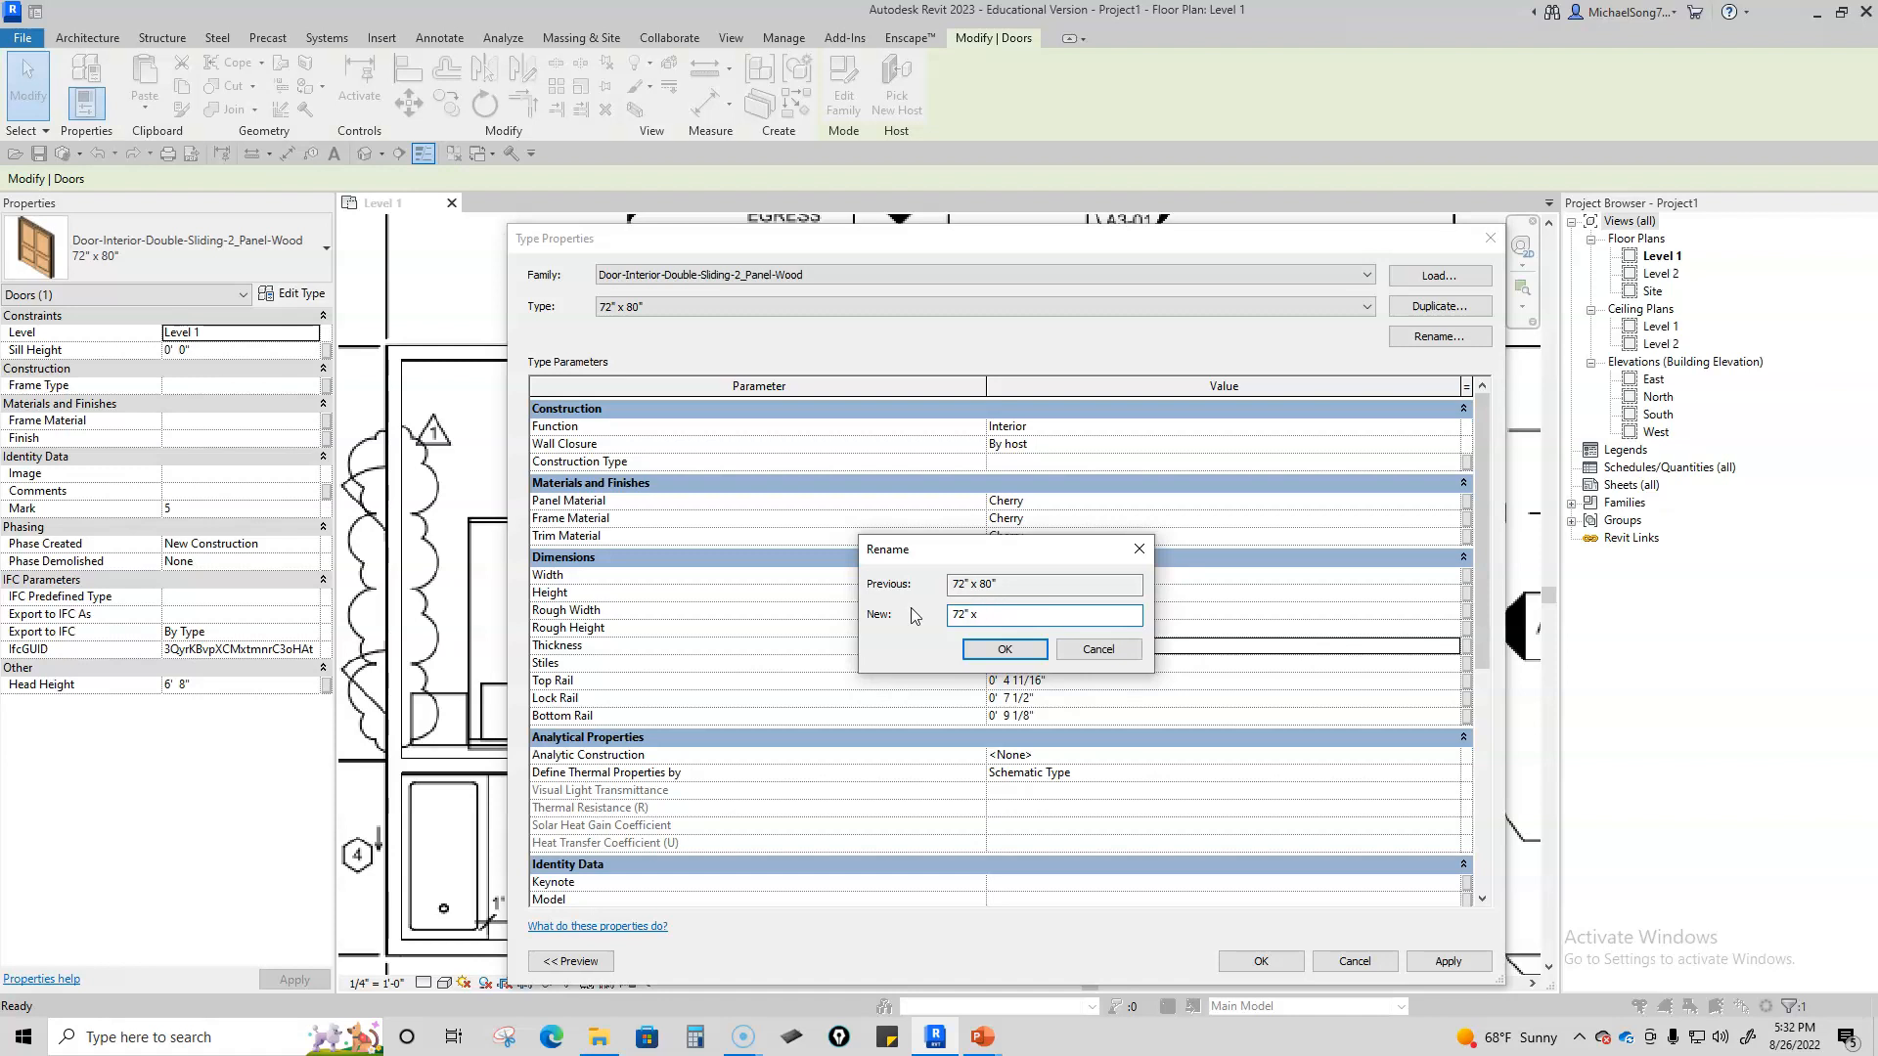
type("\"")
key("Return")
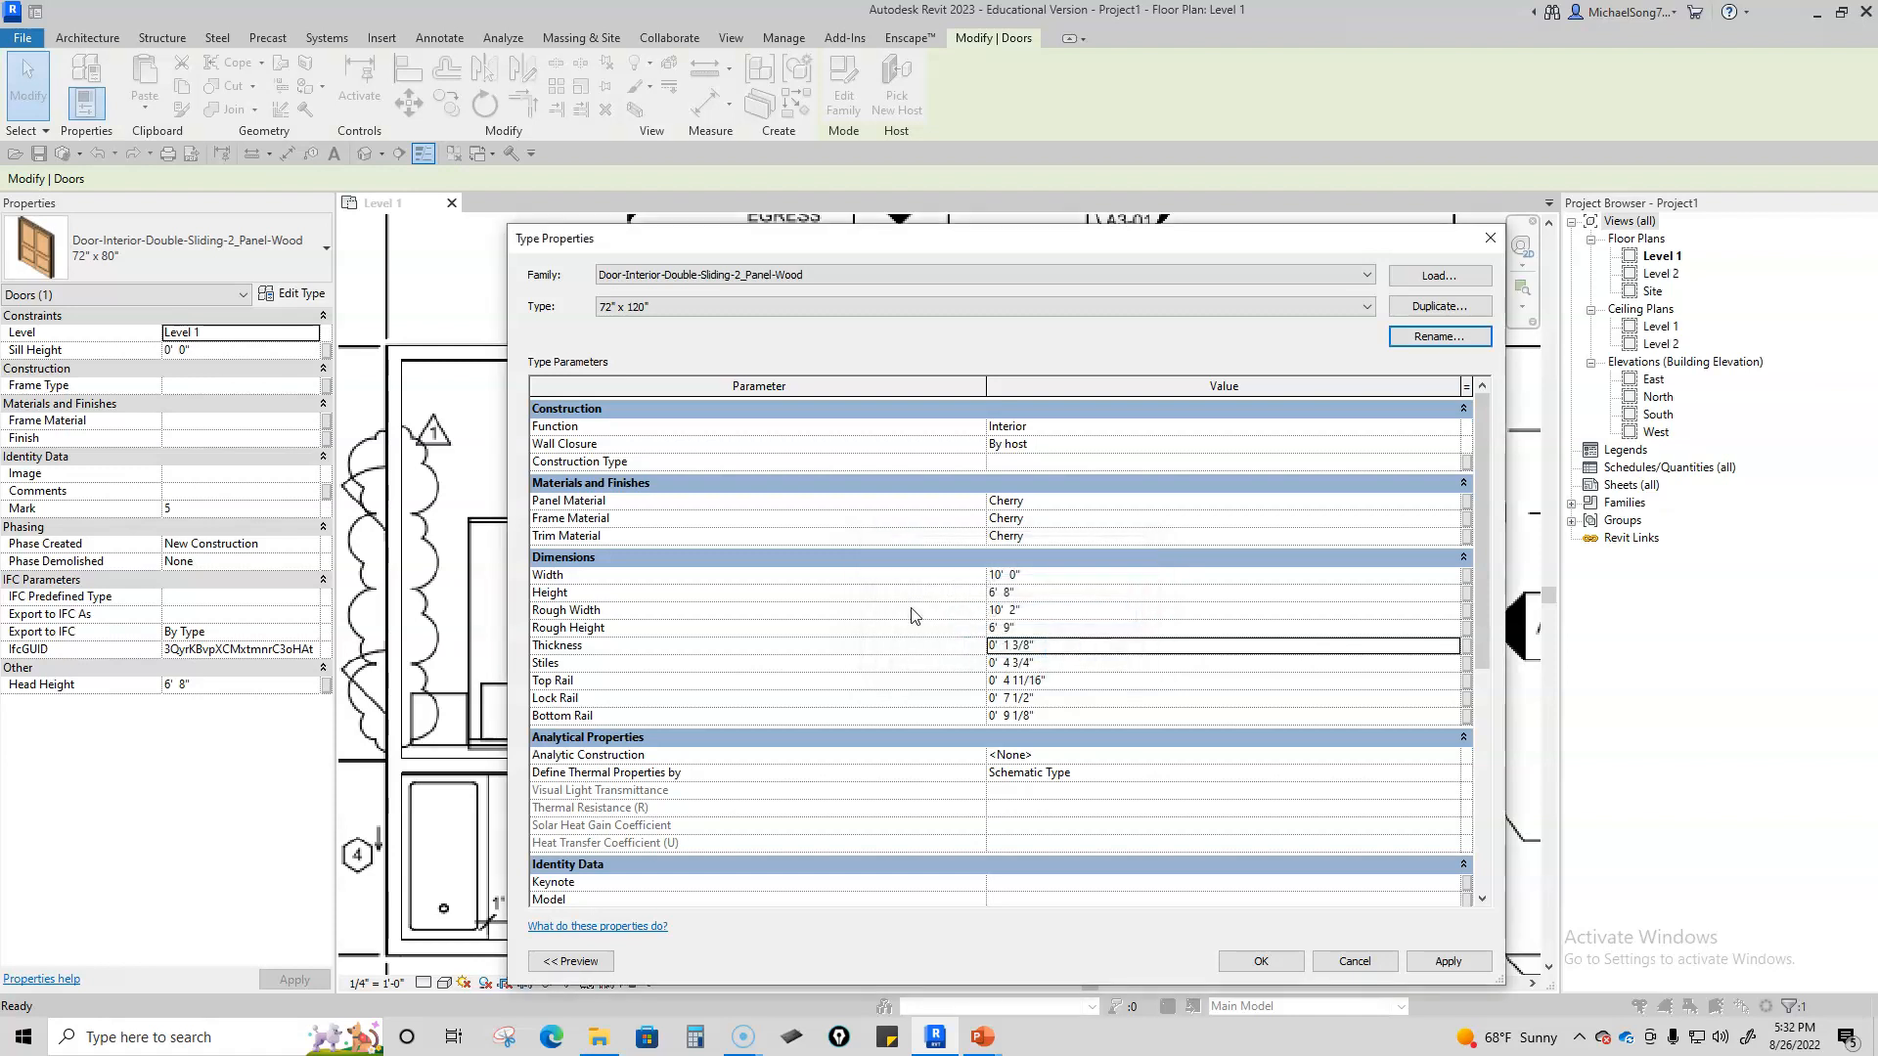
left_click(1256, 961)
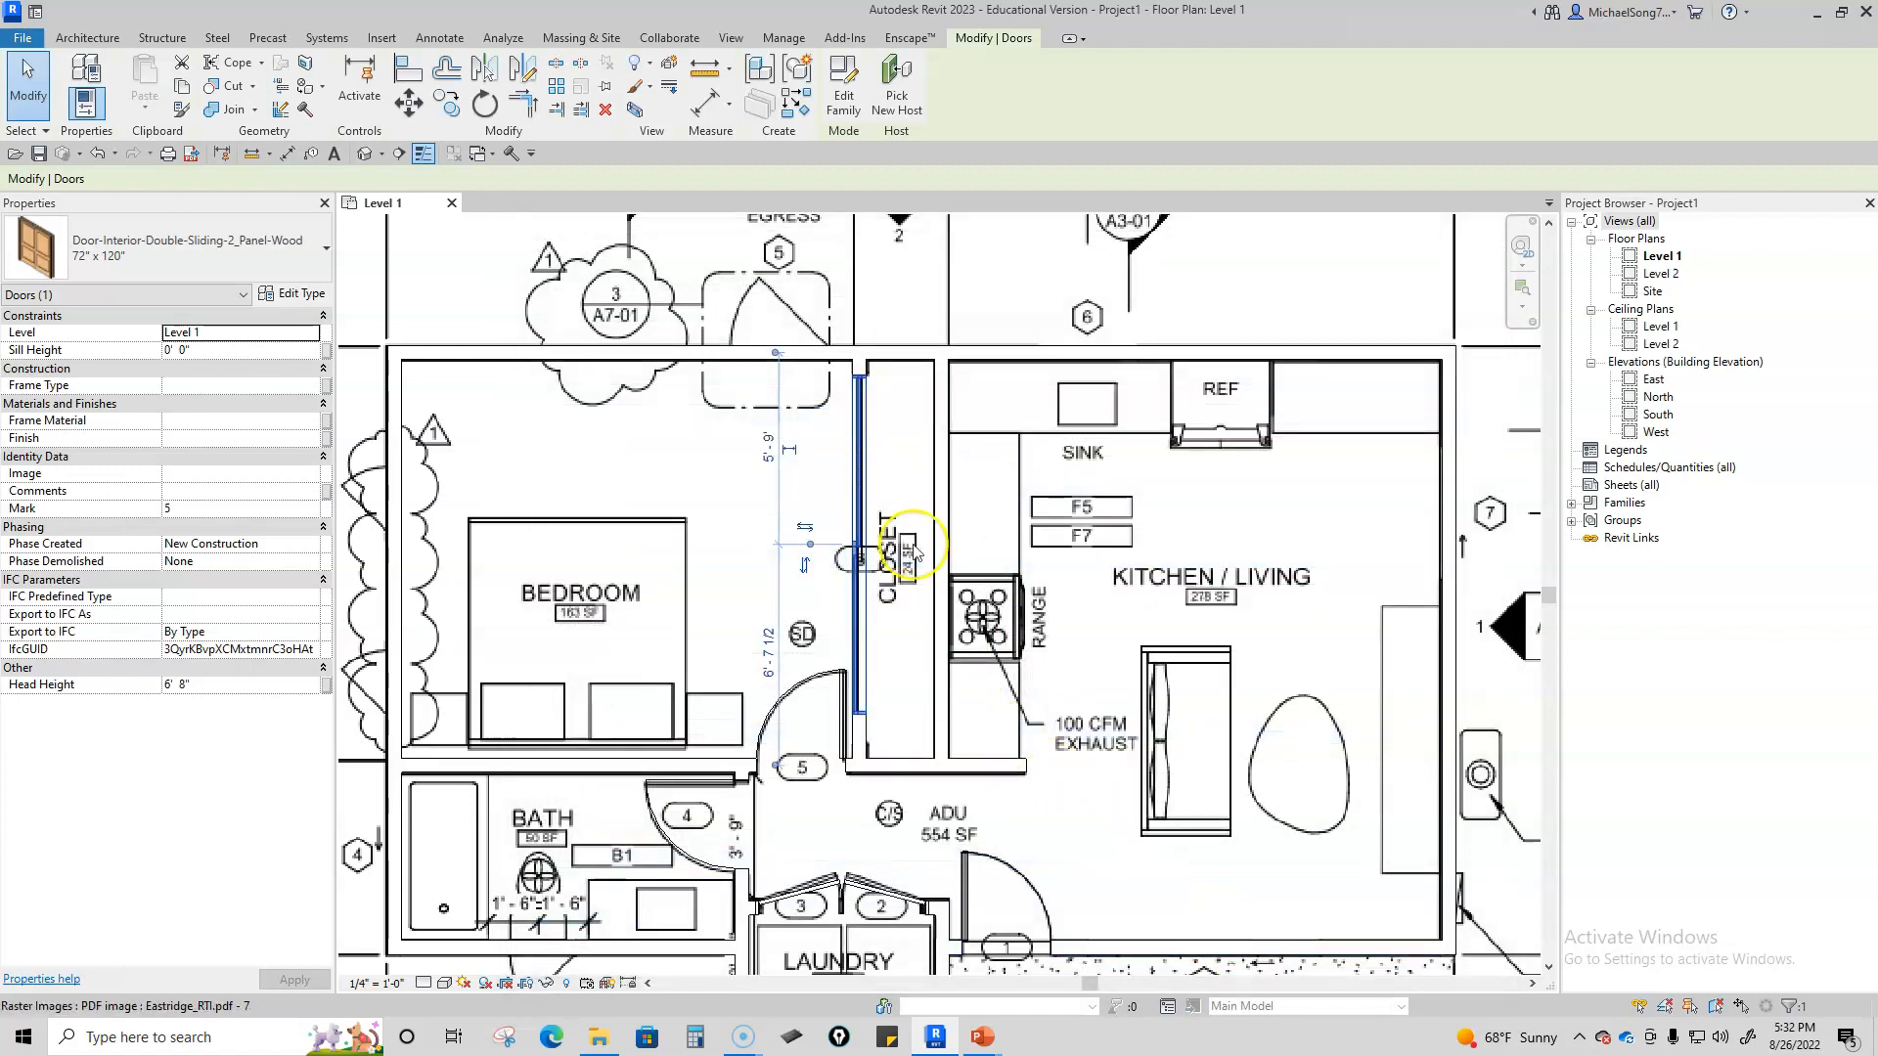
Step: Nudge the closet sliding door south to roughly centre it along the closet wall, and deselect it
key("Escape")
left_click(851, 441)
key("Down")
key("Down")
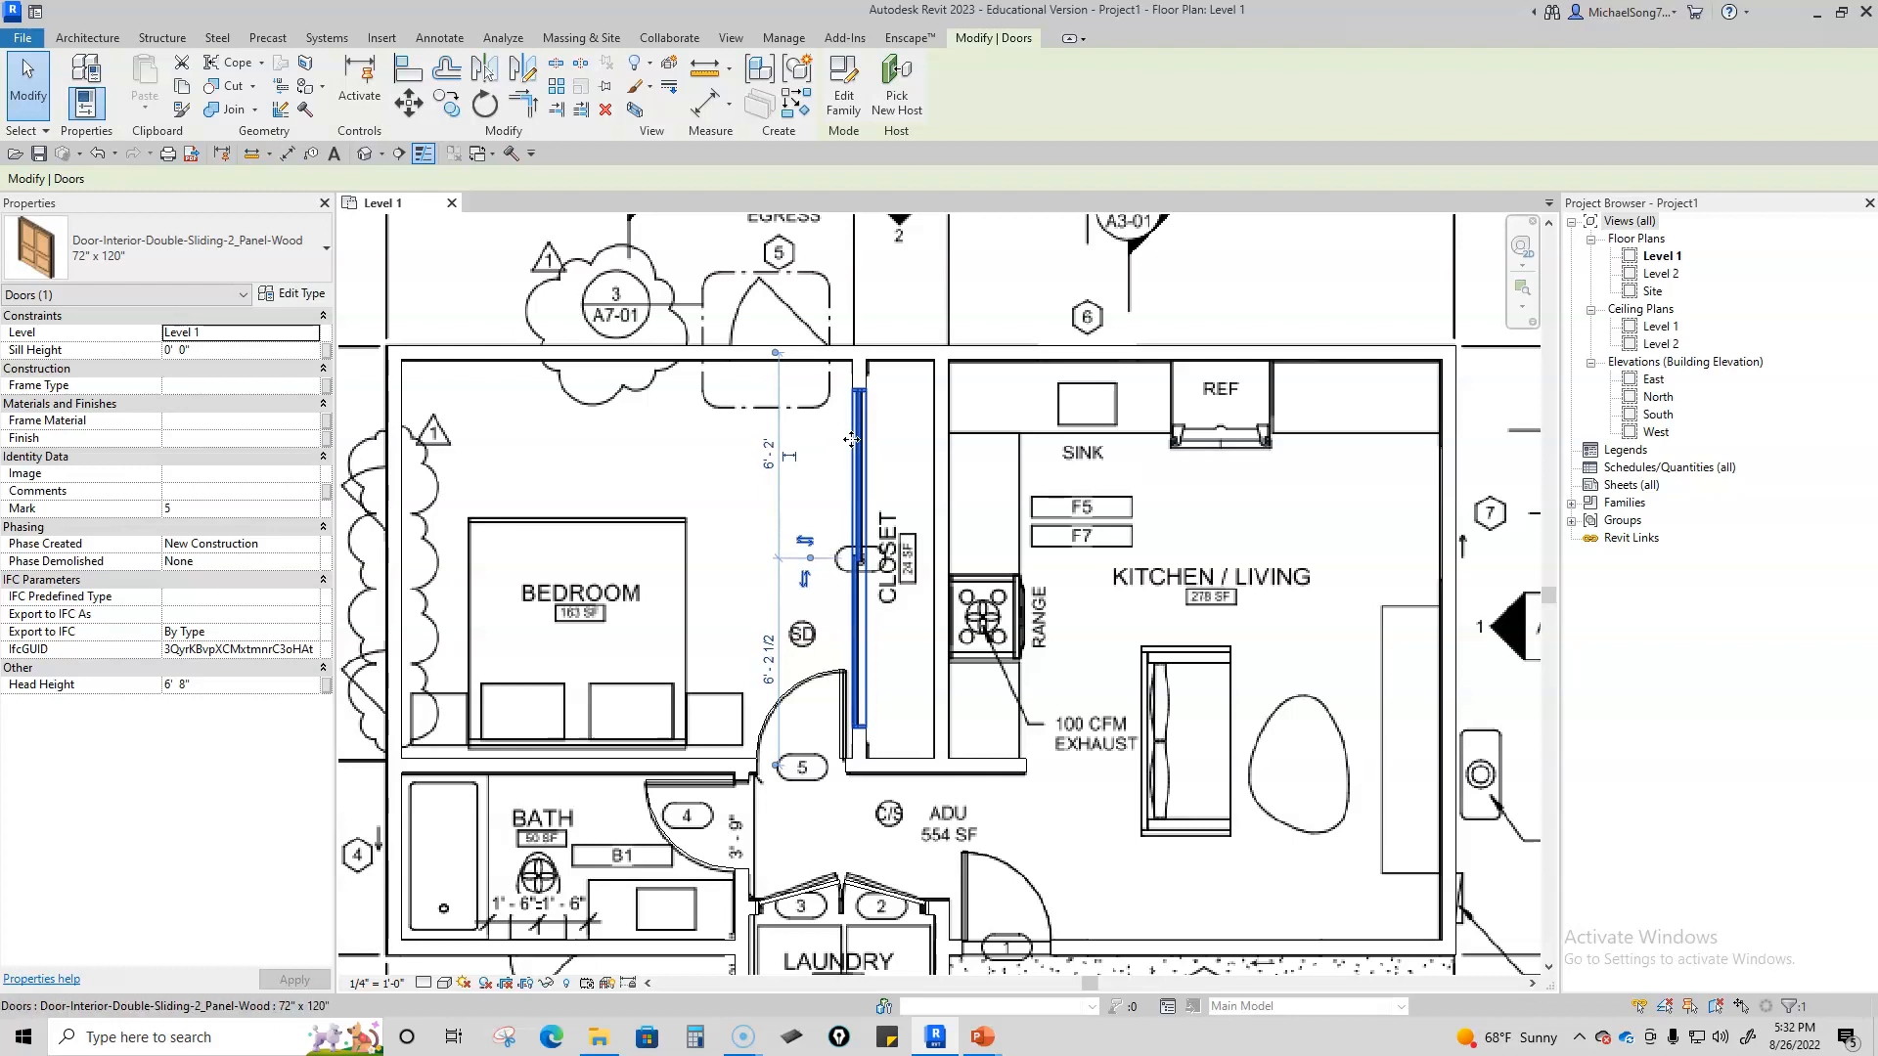
scroll(852, 440, "down", 3)
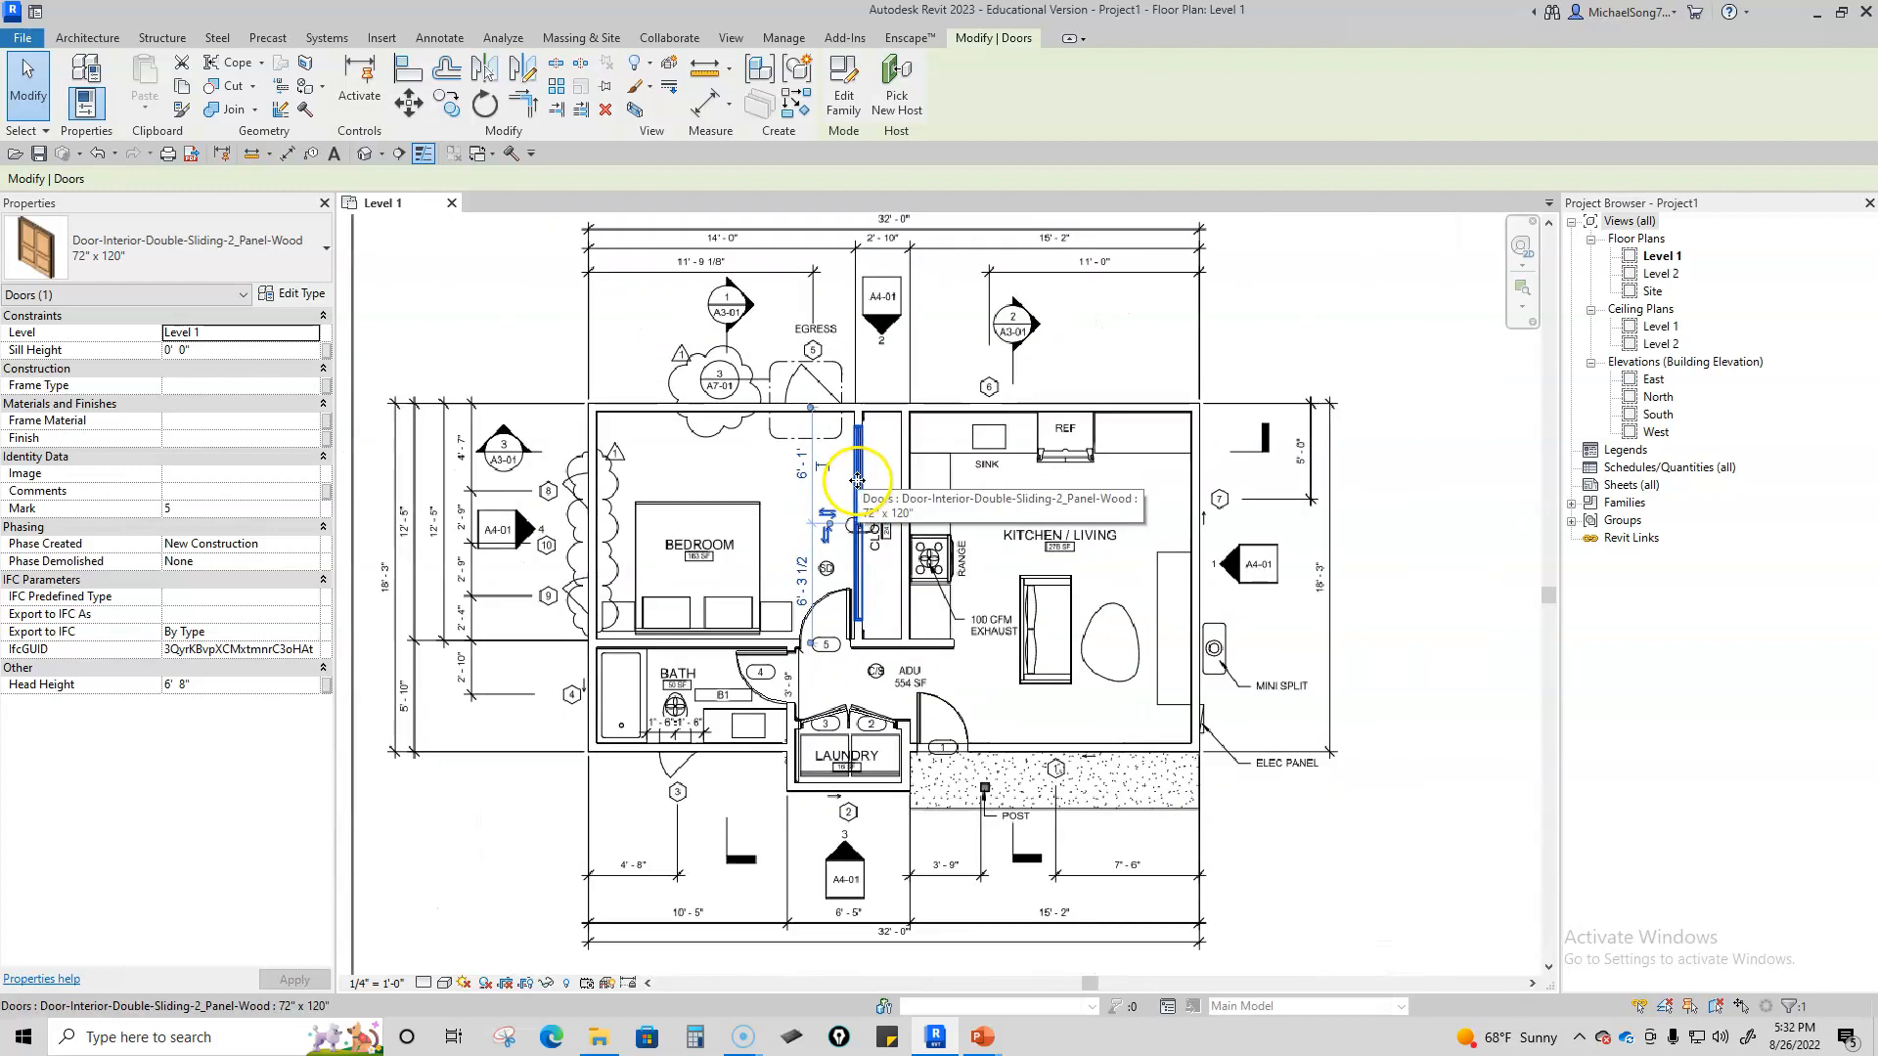
left_click(835, 541)
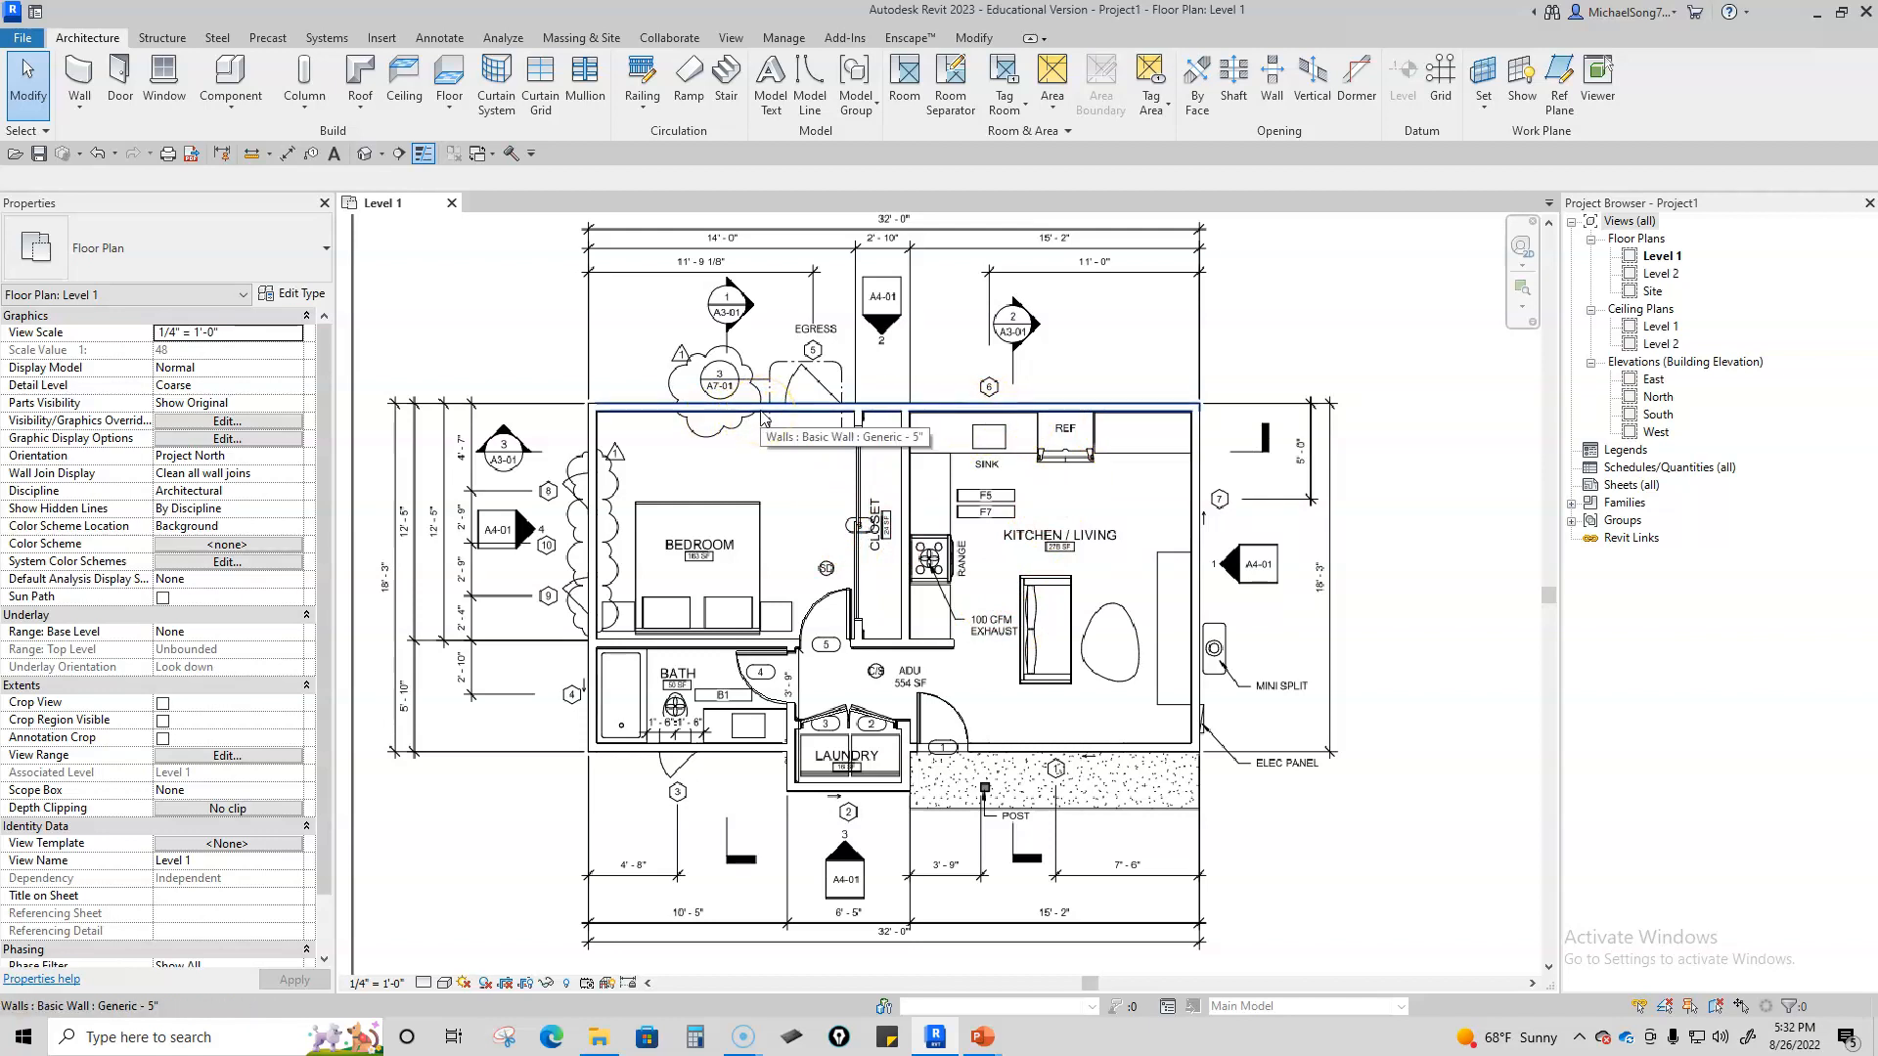
Step: Switch the Level 1 view's visual style to Wireframe and inspect the PDF's egress window in the bedroom's north wall
left_click(445, 982)
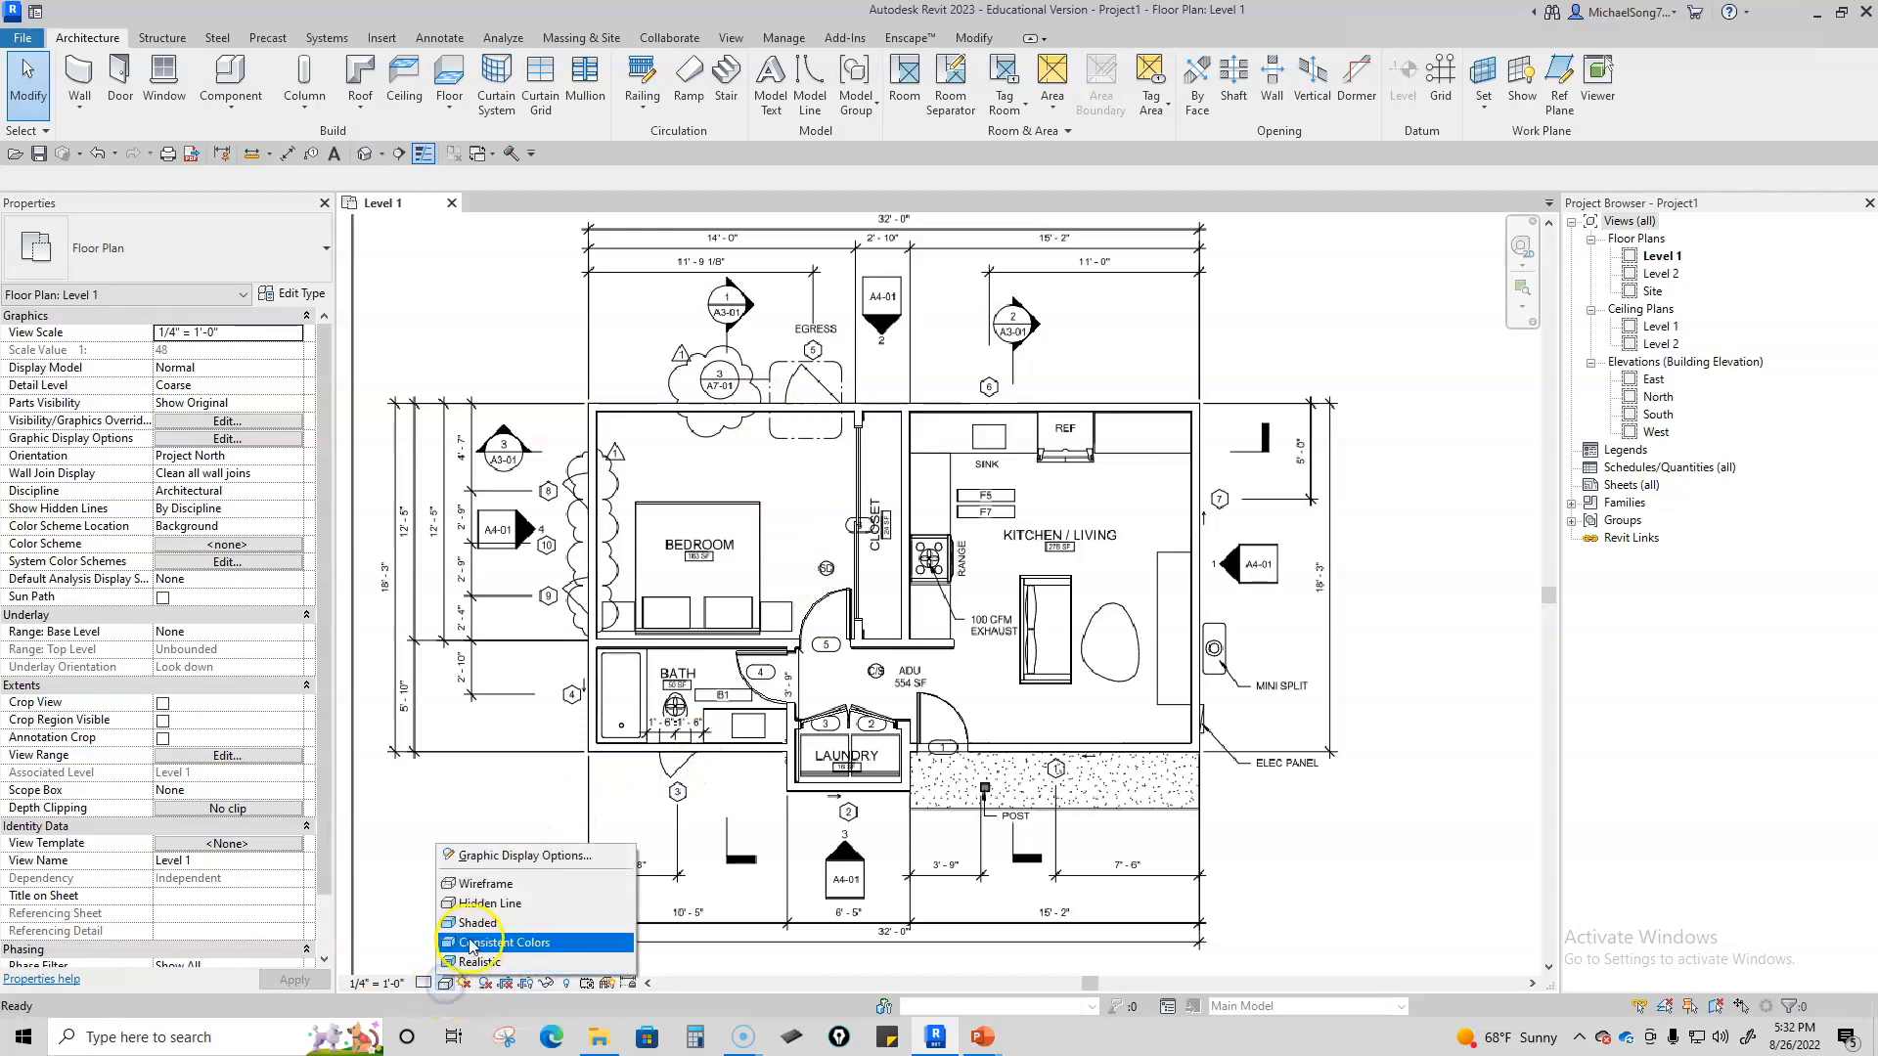
left_click(470, 884)
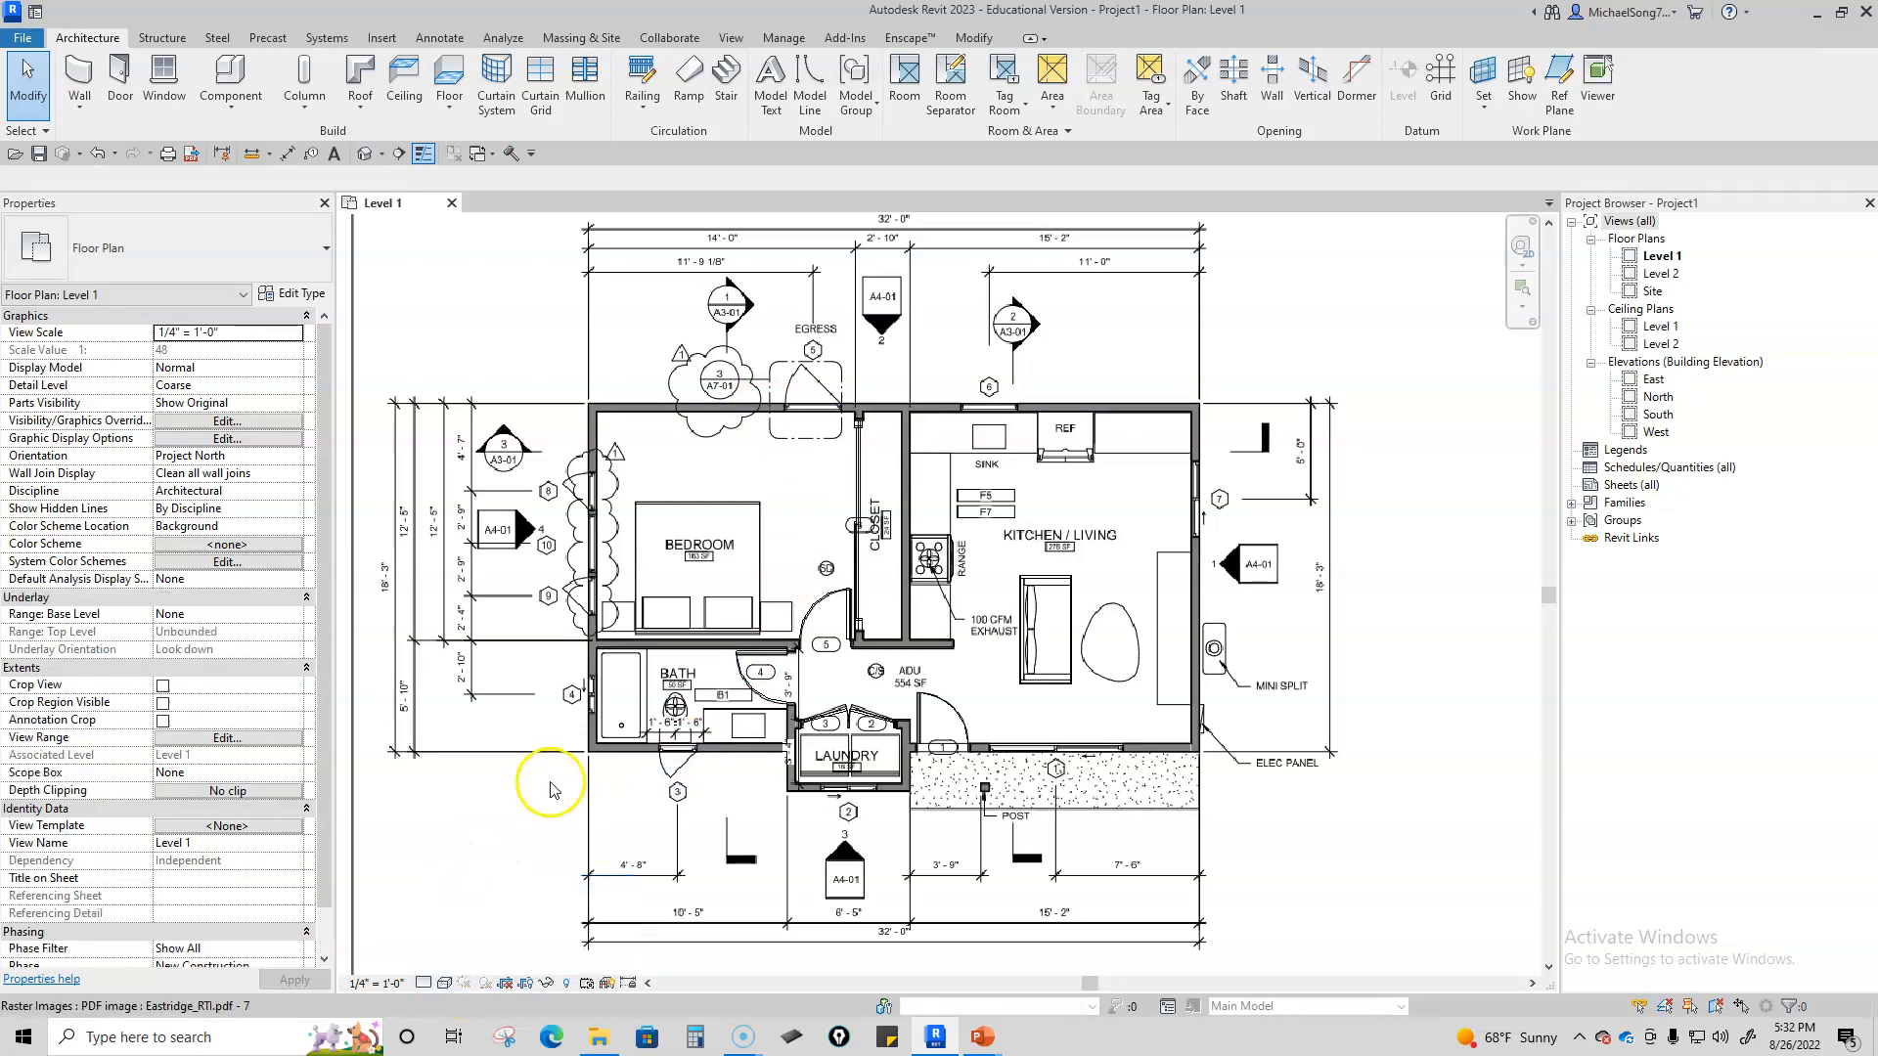
scroll(750, 437, "up", 4)
scroll(794, 446, "up", 2)
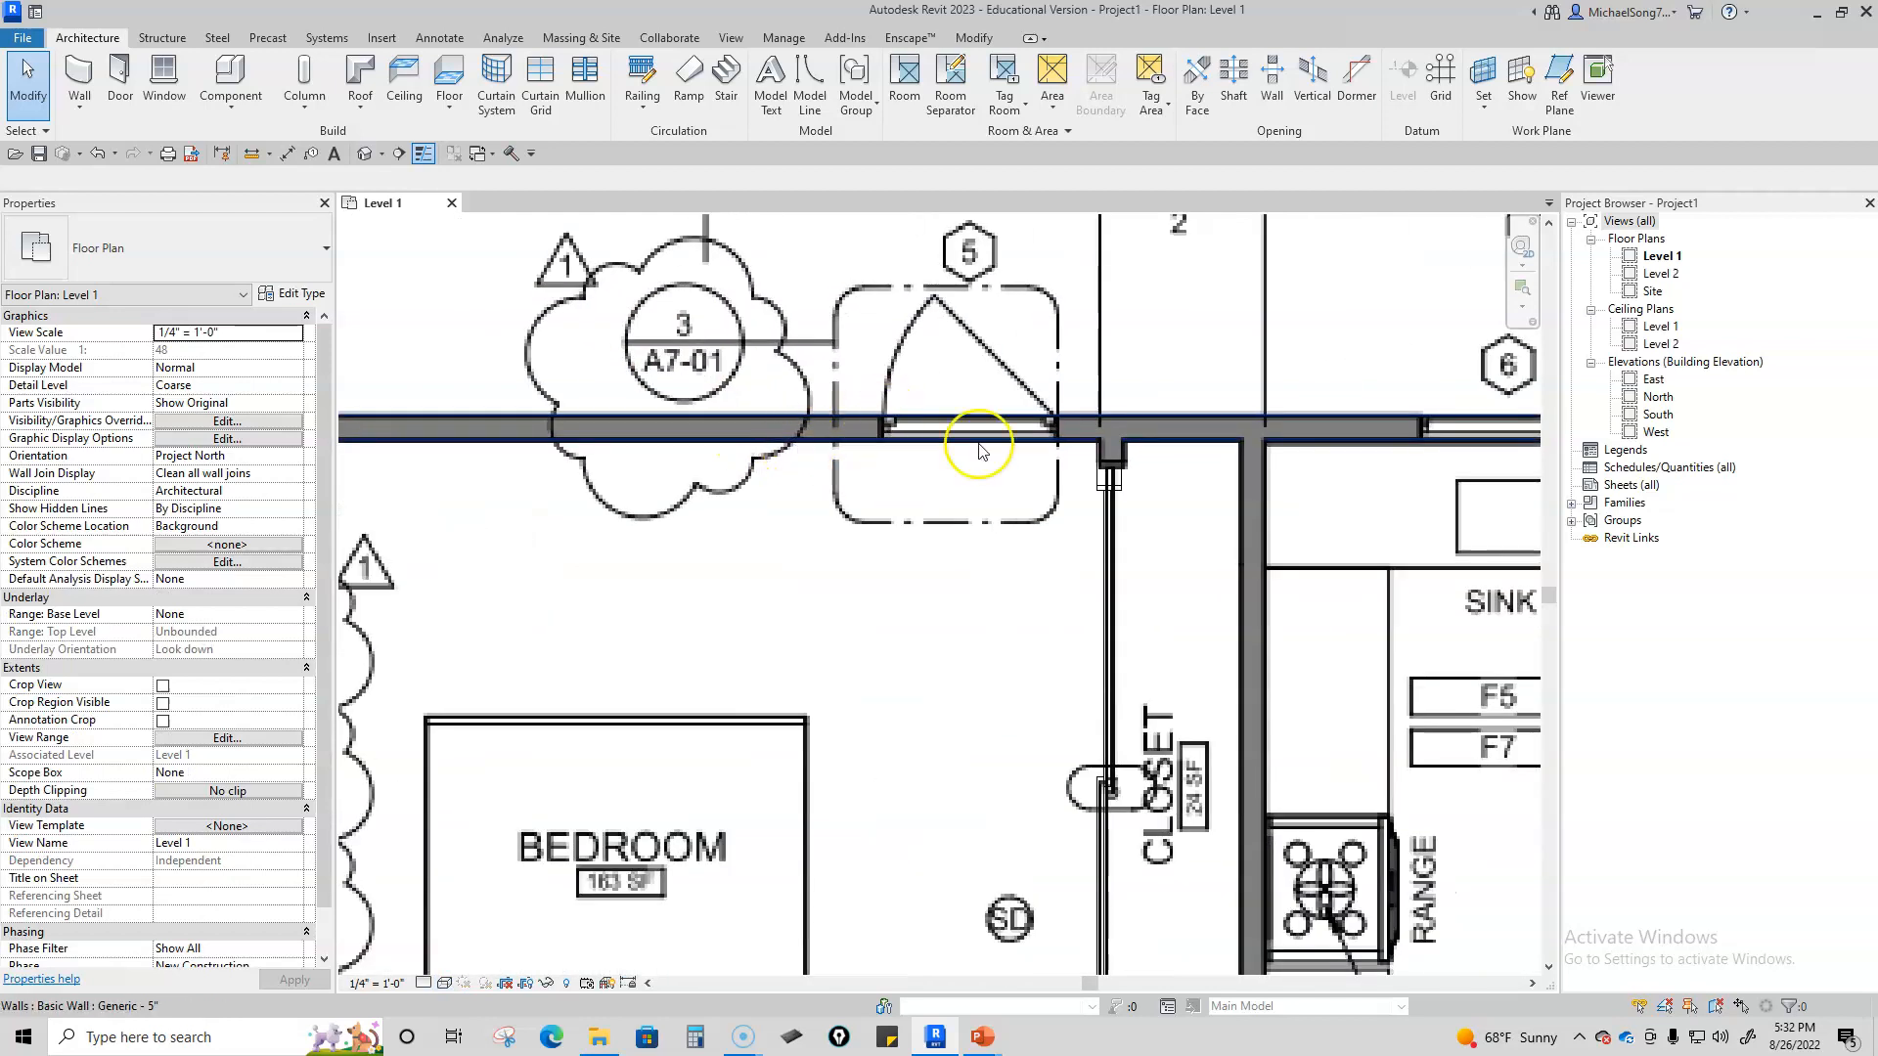
scroll(940, 487, "down", 6)
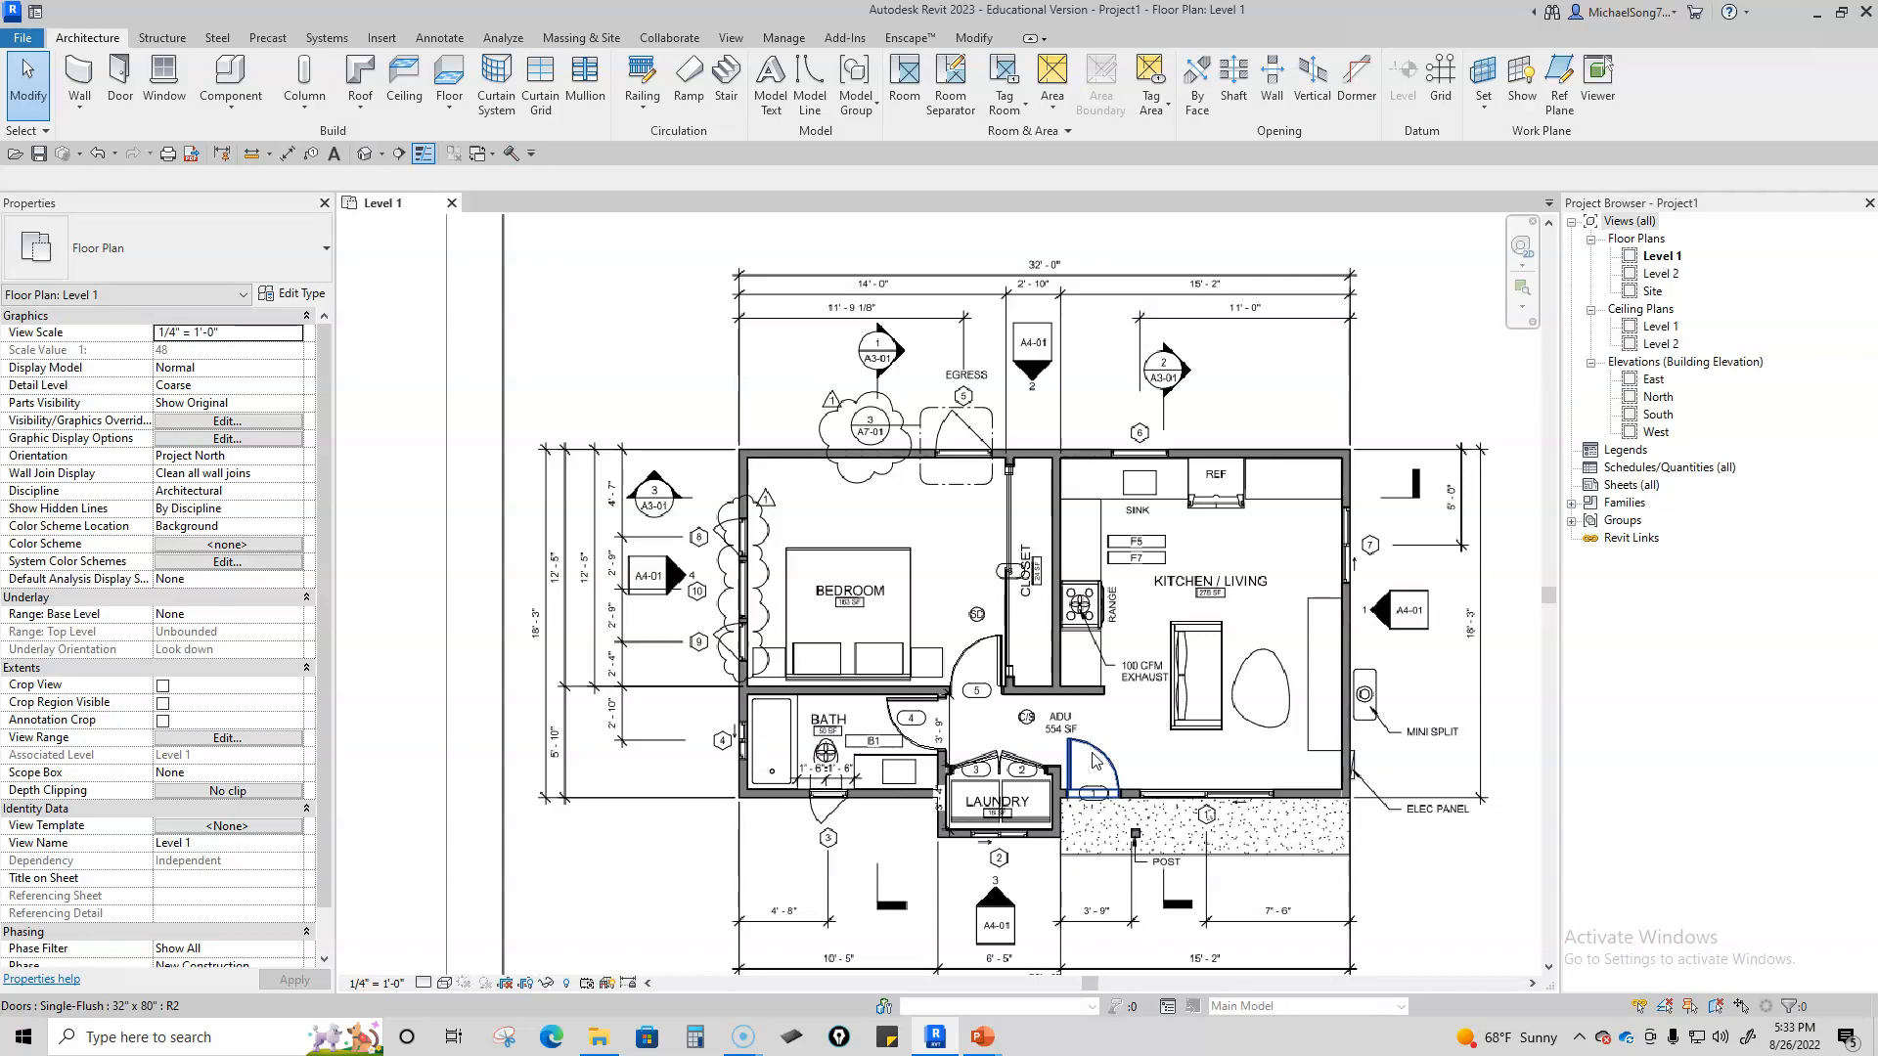
Step: Place Fixed 36" x 48" windows at the PDF's window locations along the north, east, south and west exterior walls, including the laundry
left_click(165, 79)
left_click(186, 250)
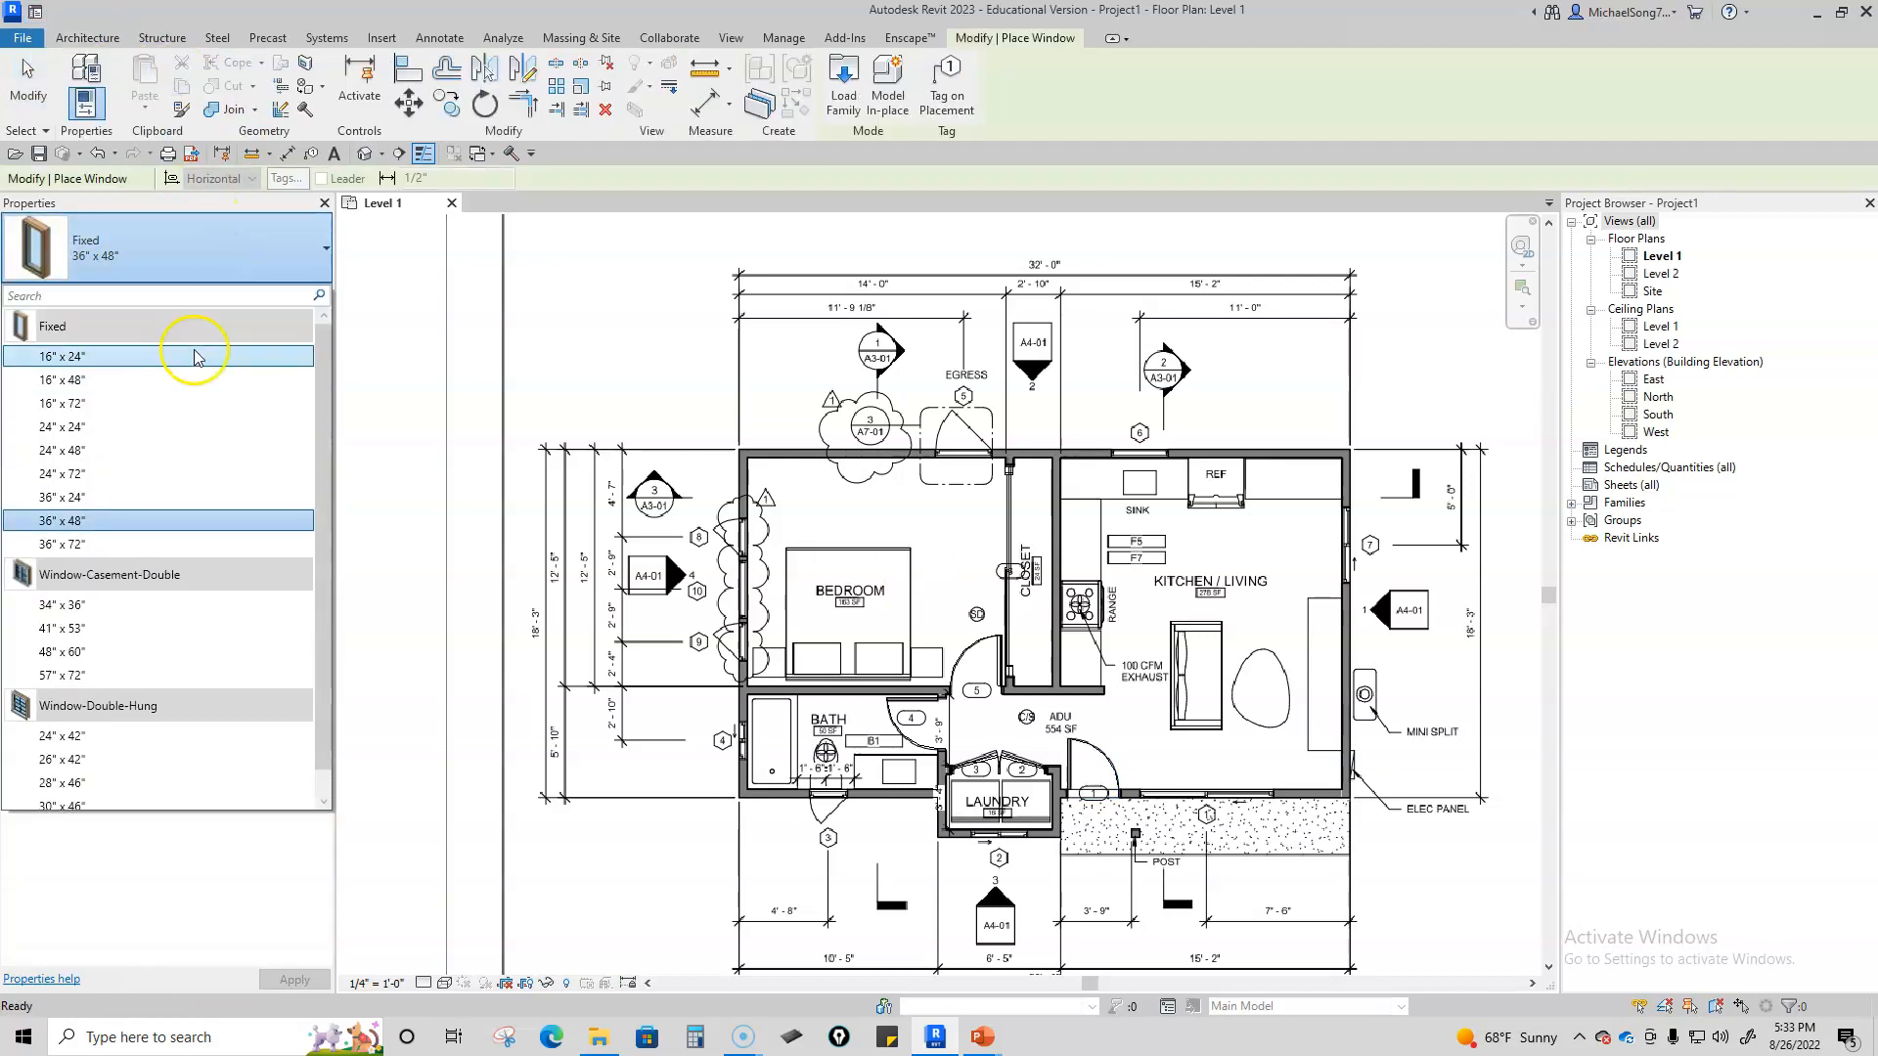
scroll(147, 518, "down", 1)
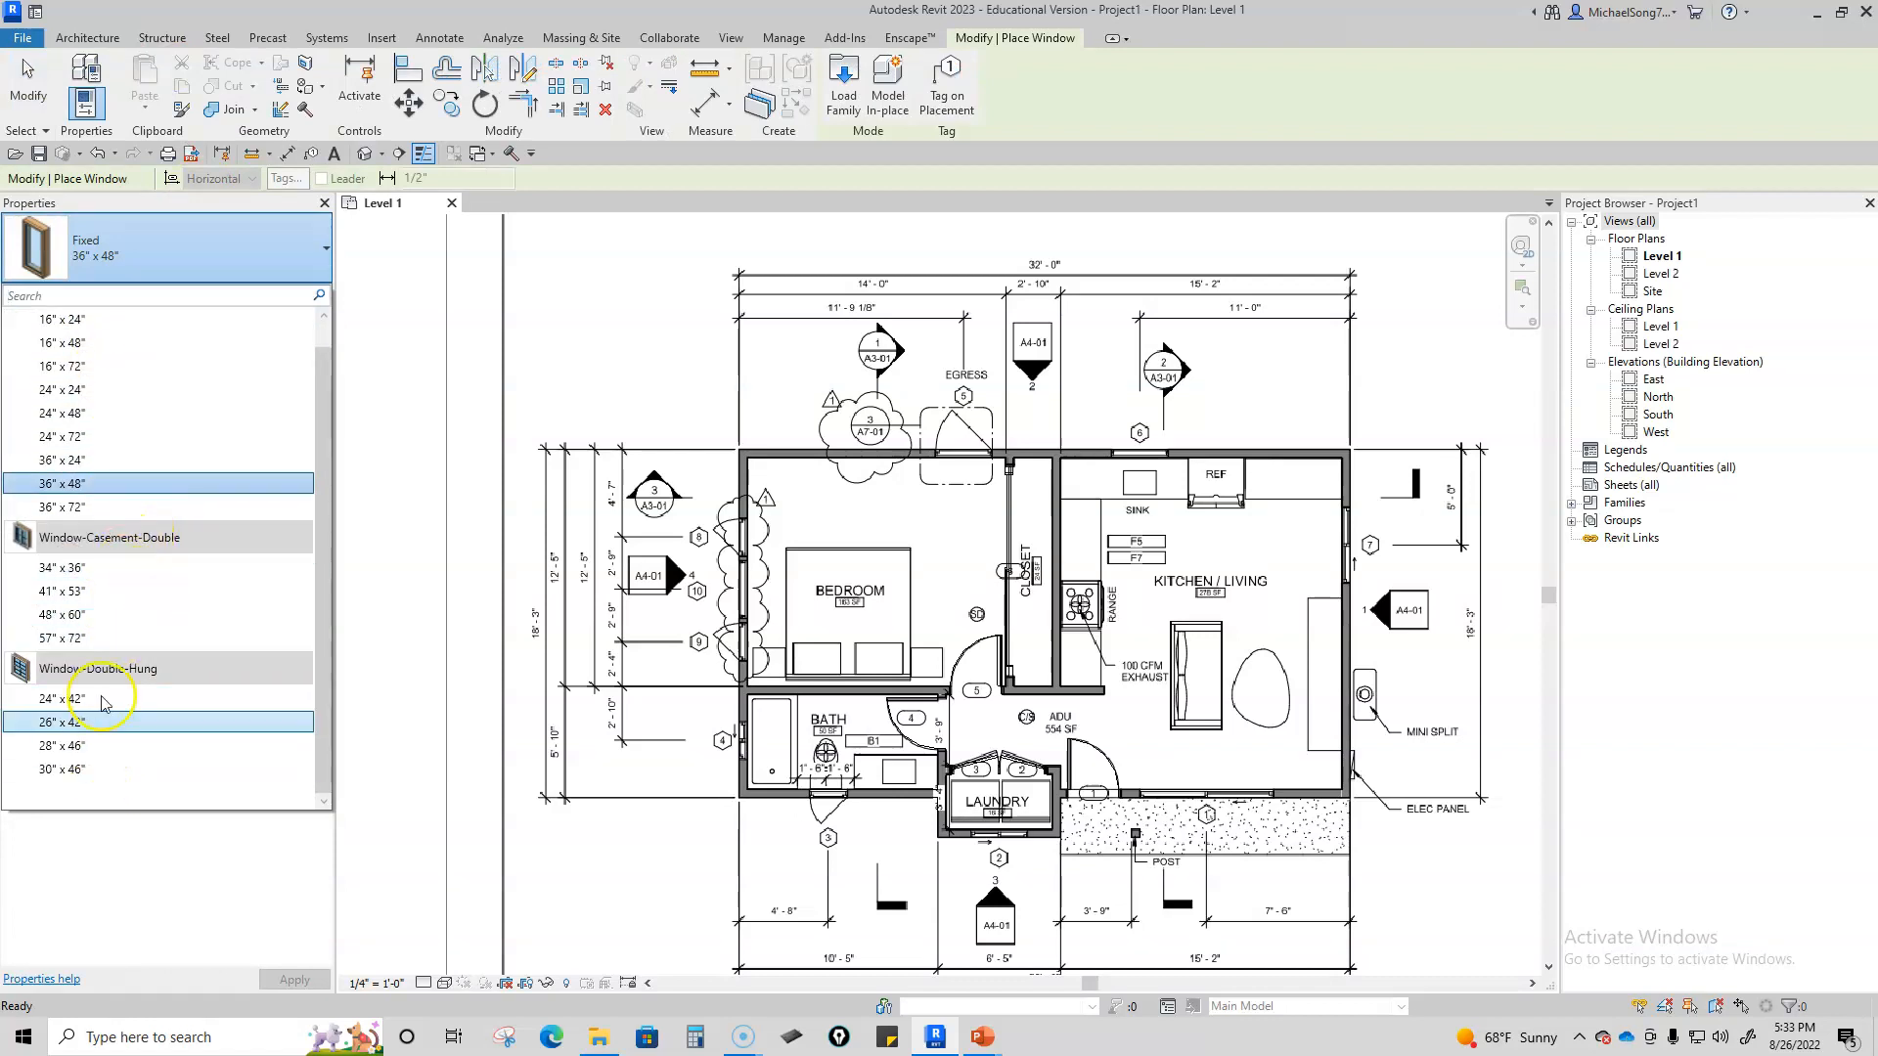
scroll(98, 371, "up", 1)
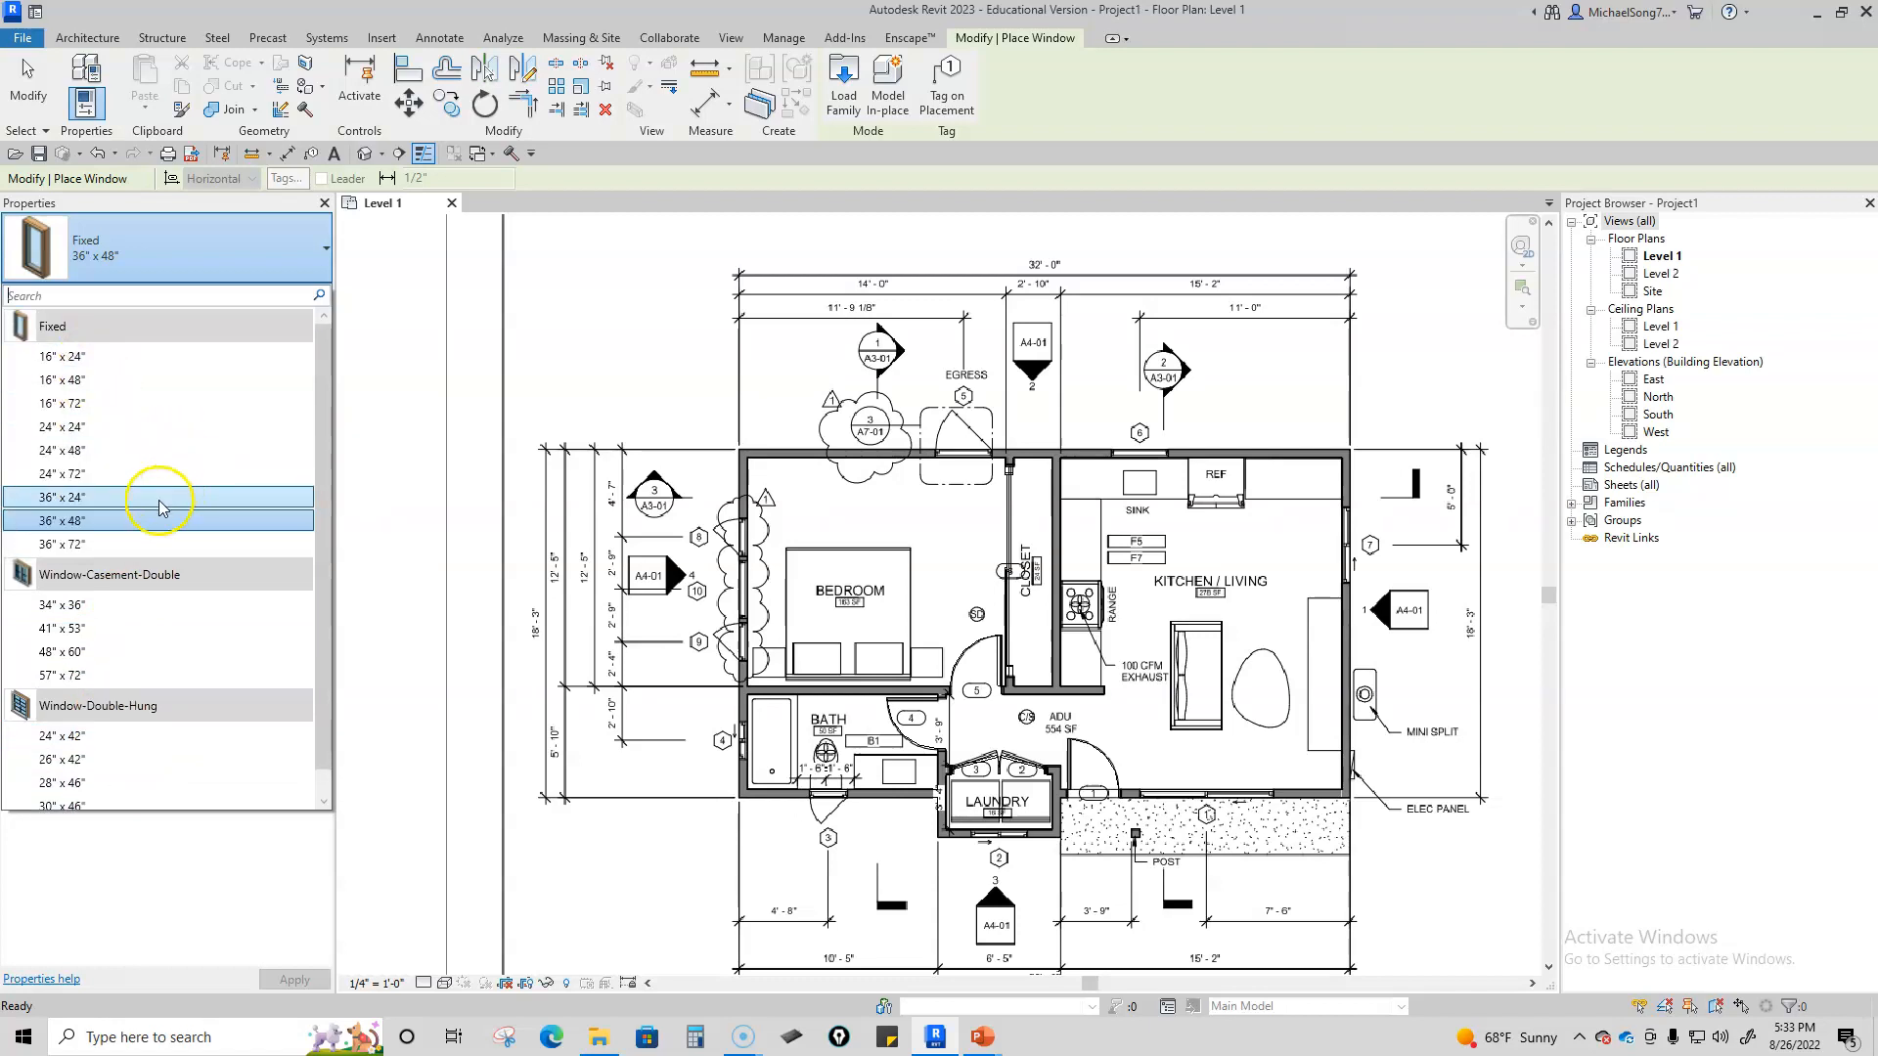
left_click(81, 530)
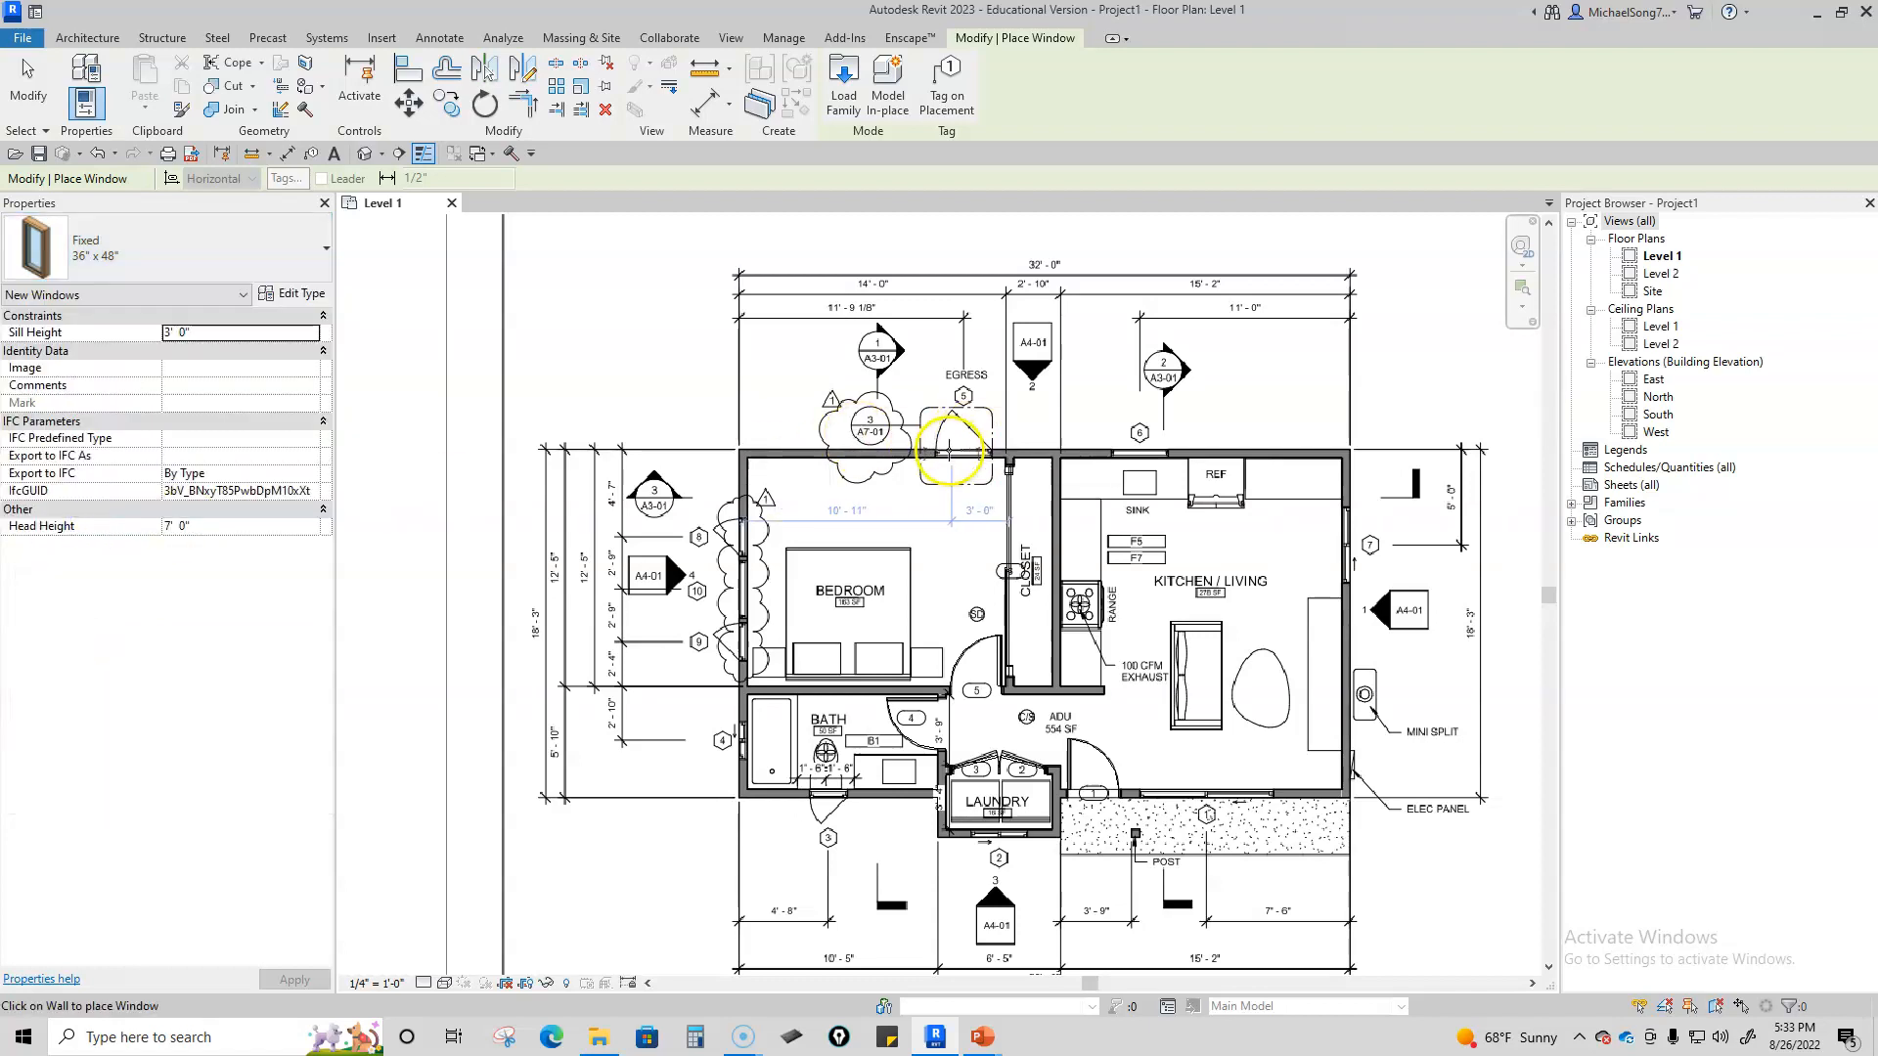
left_click(1142, 453)
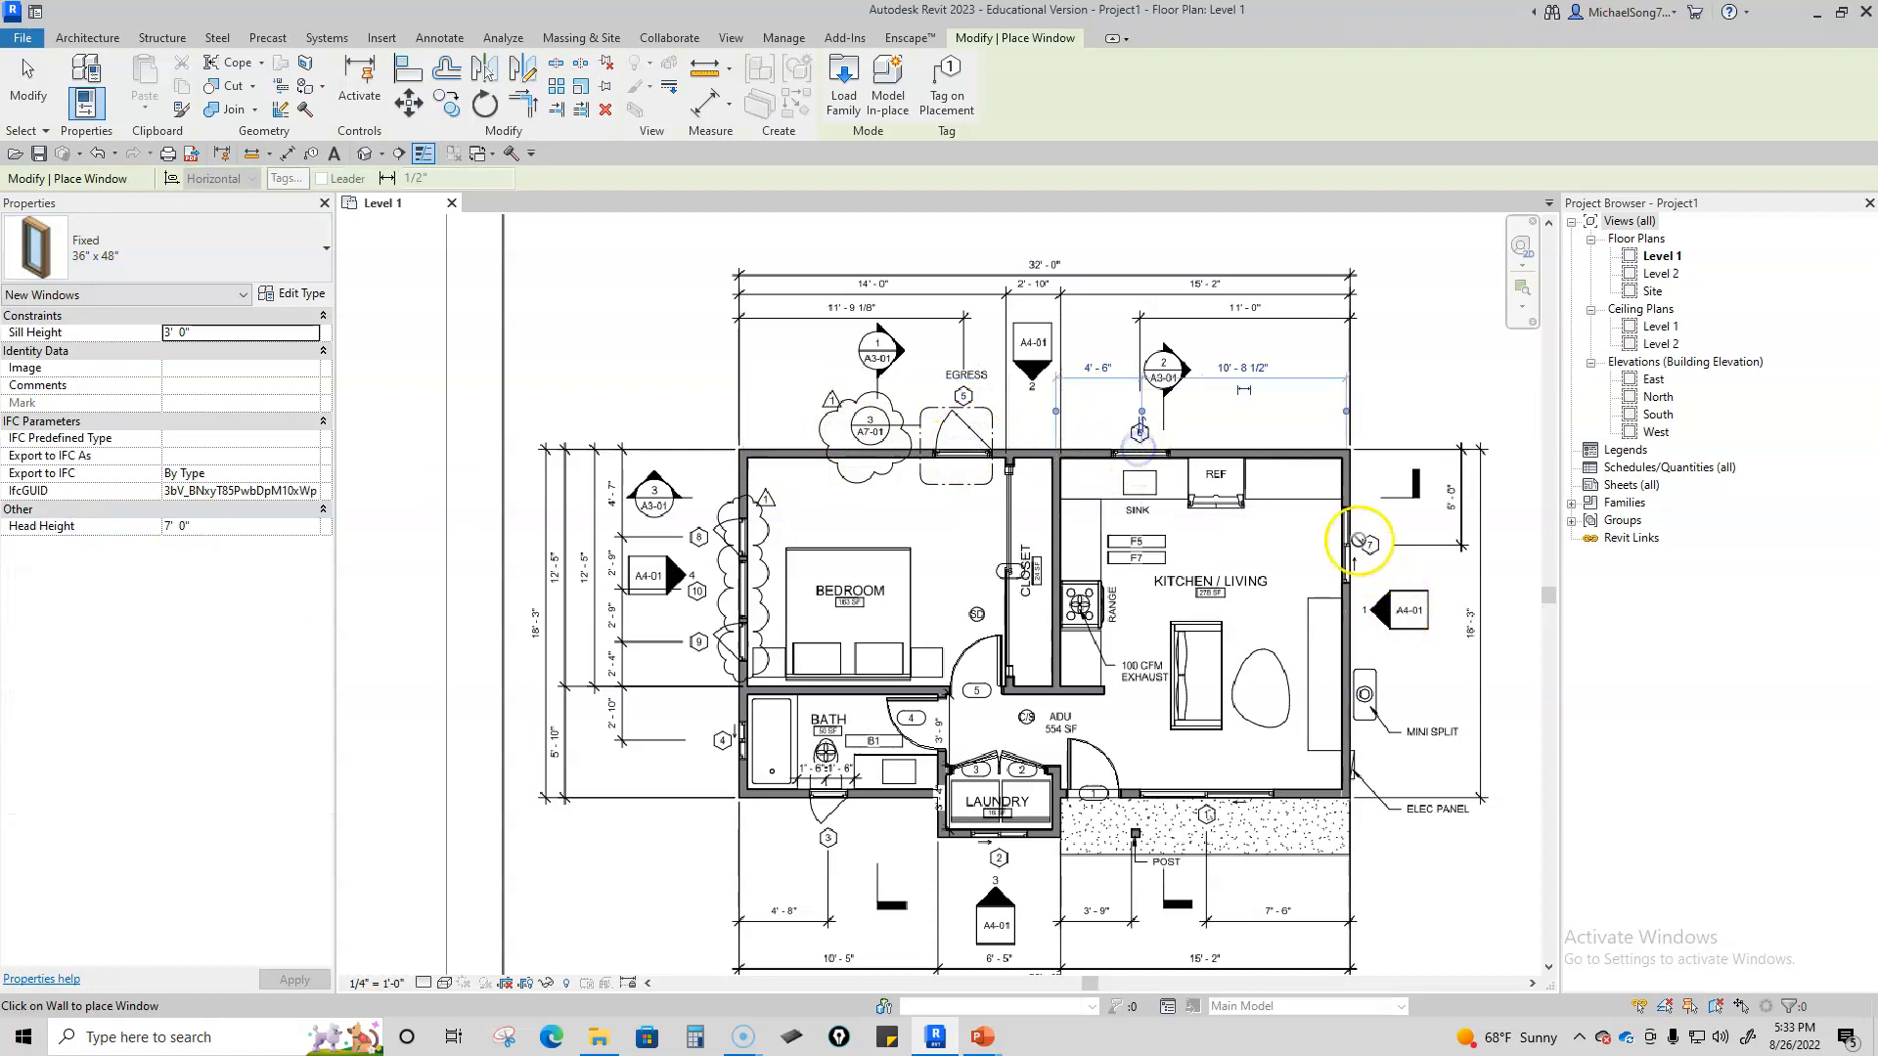
left_click(1199, 790)
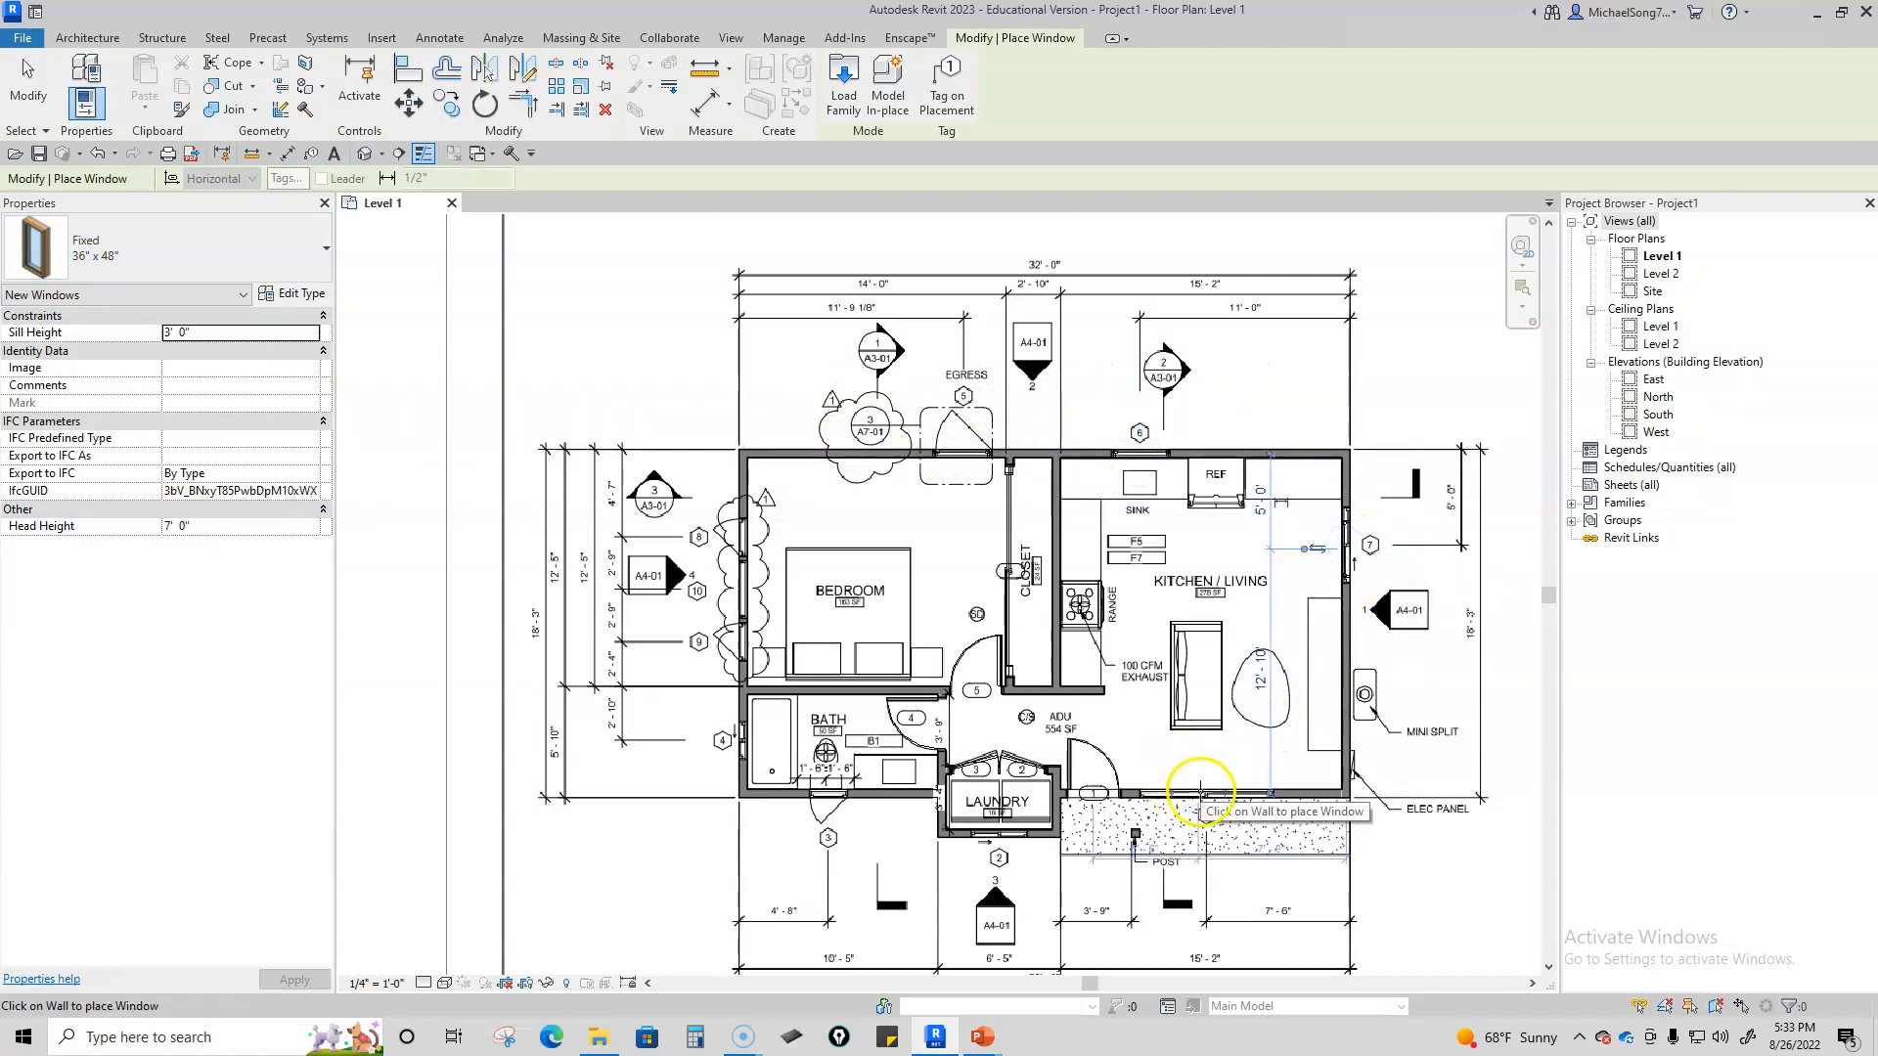
left_click(841, 794)
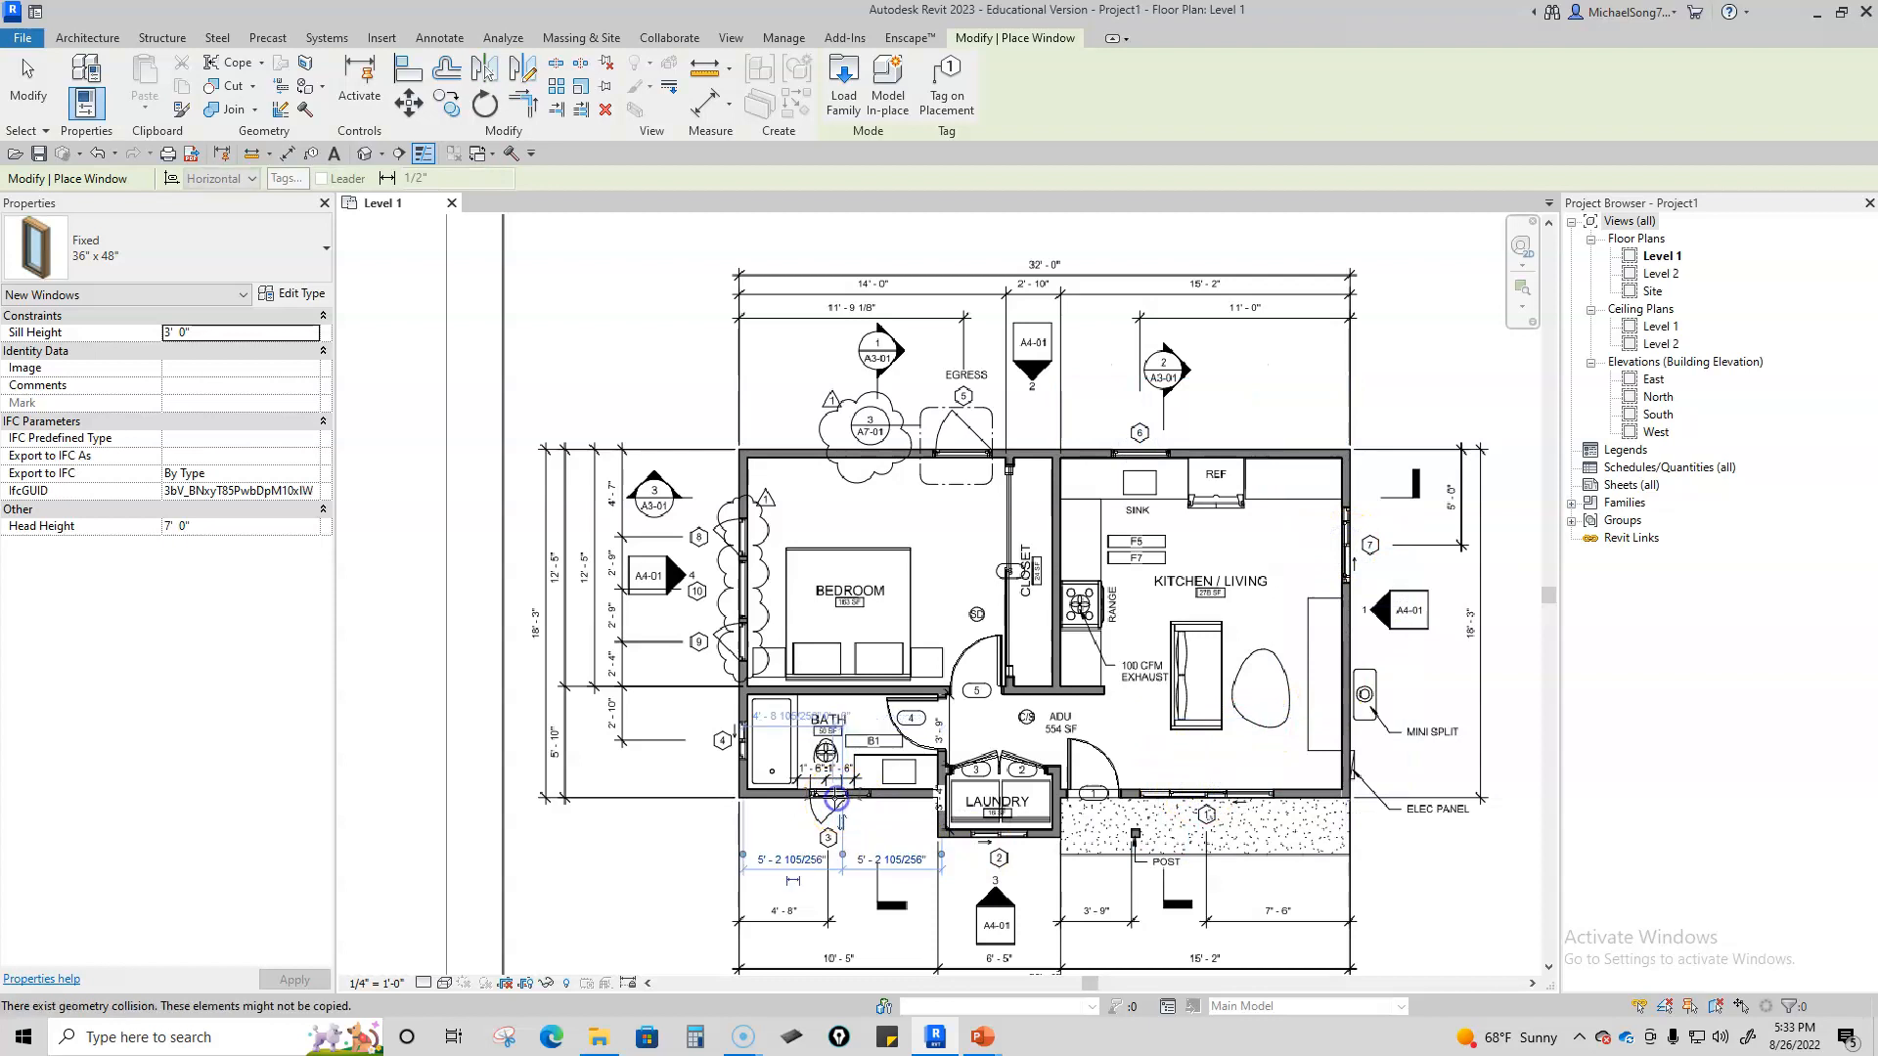
left_click(726, 741)
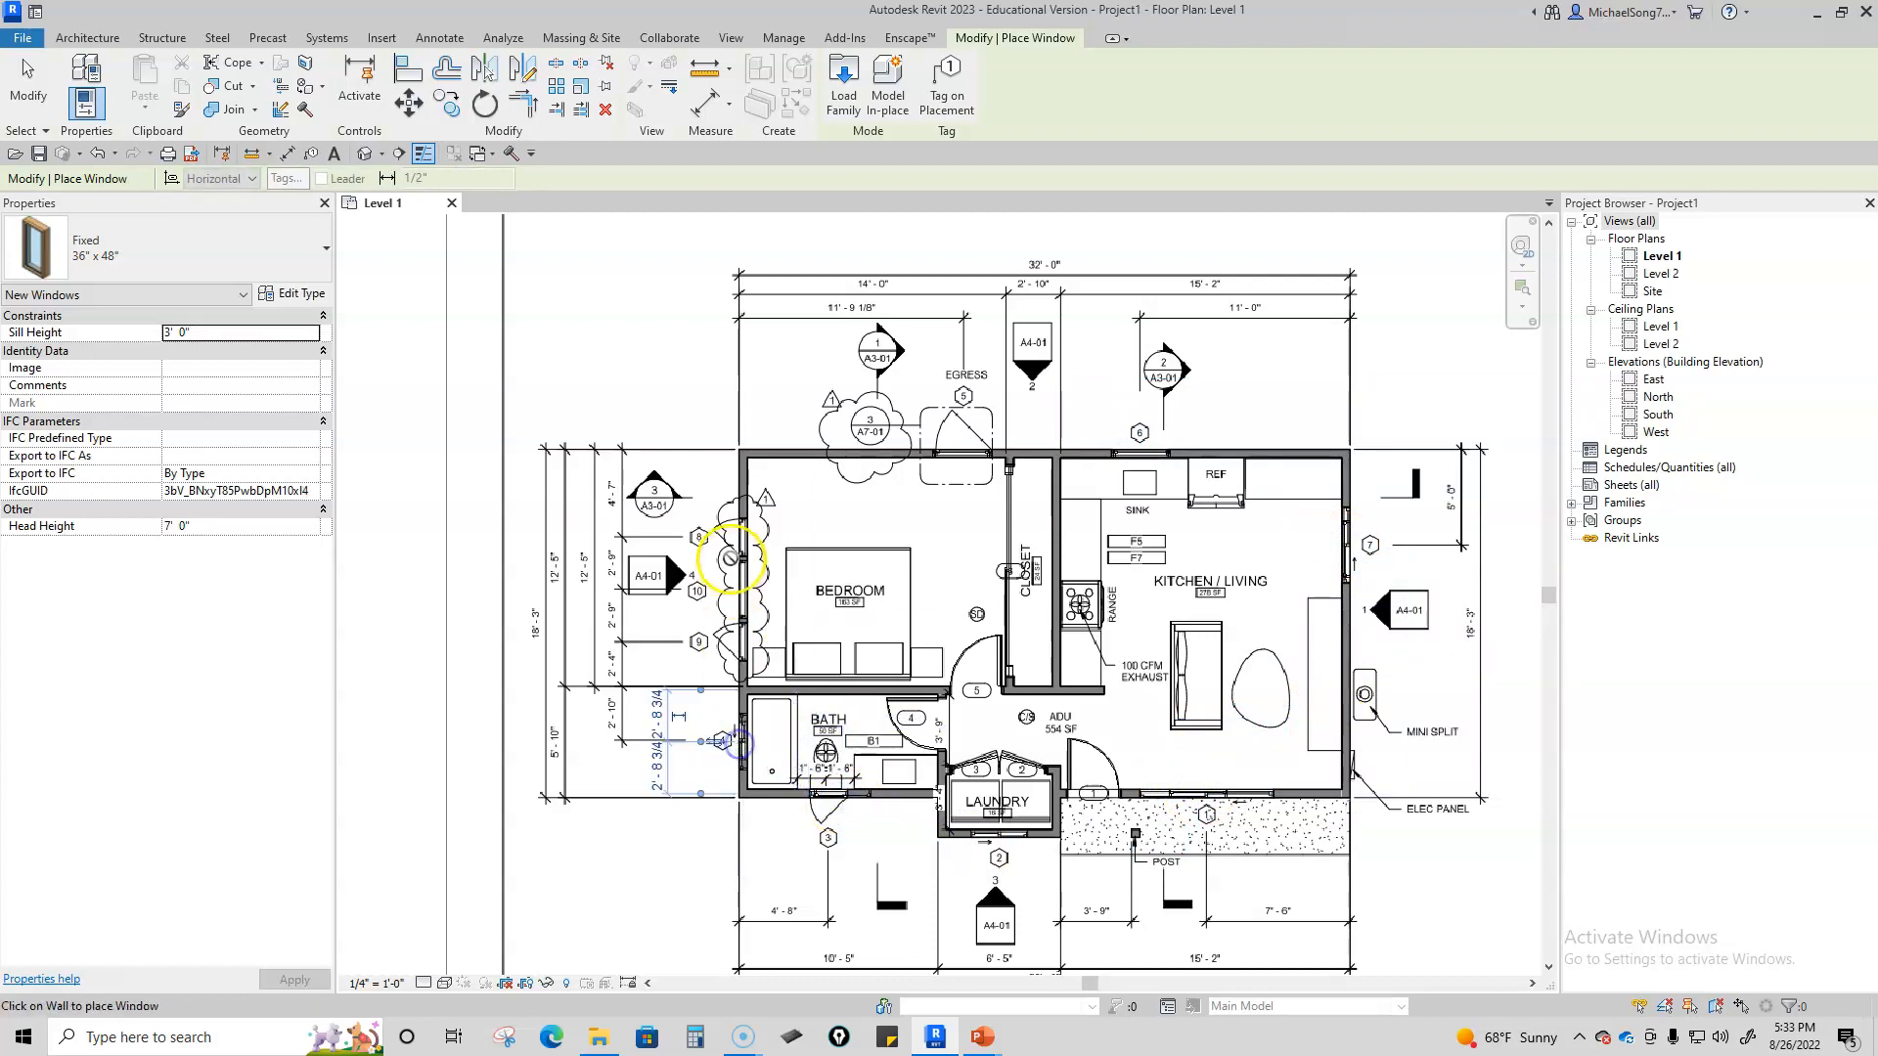
left_click(741, 575)
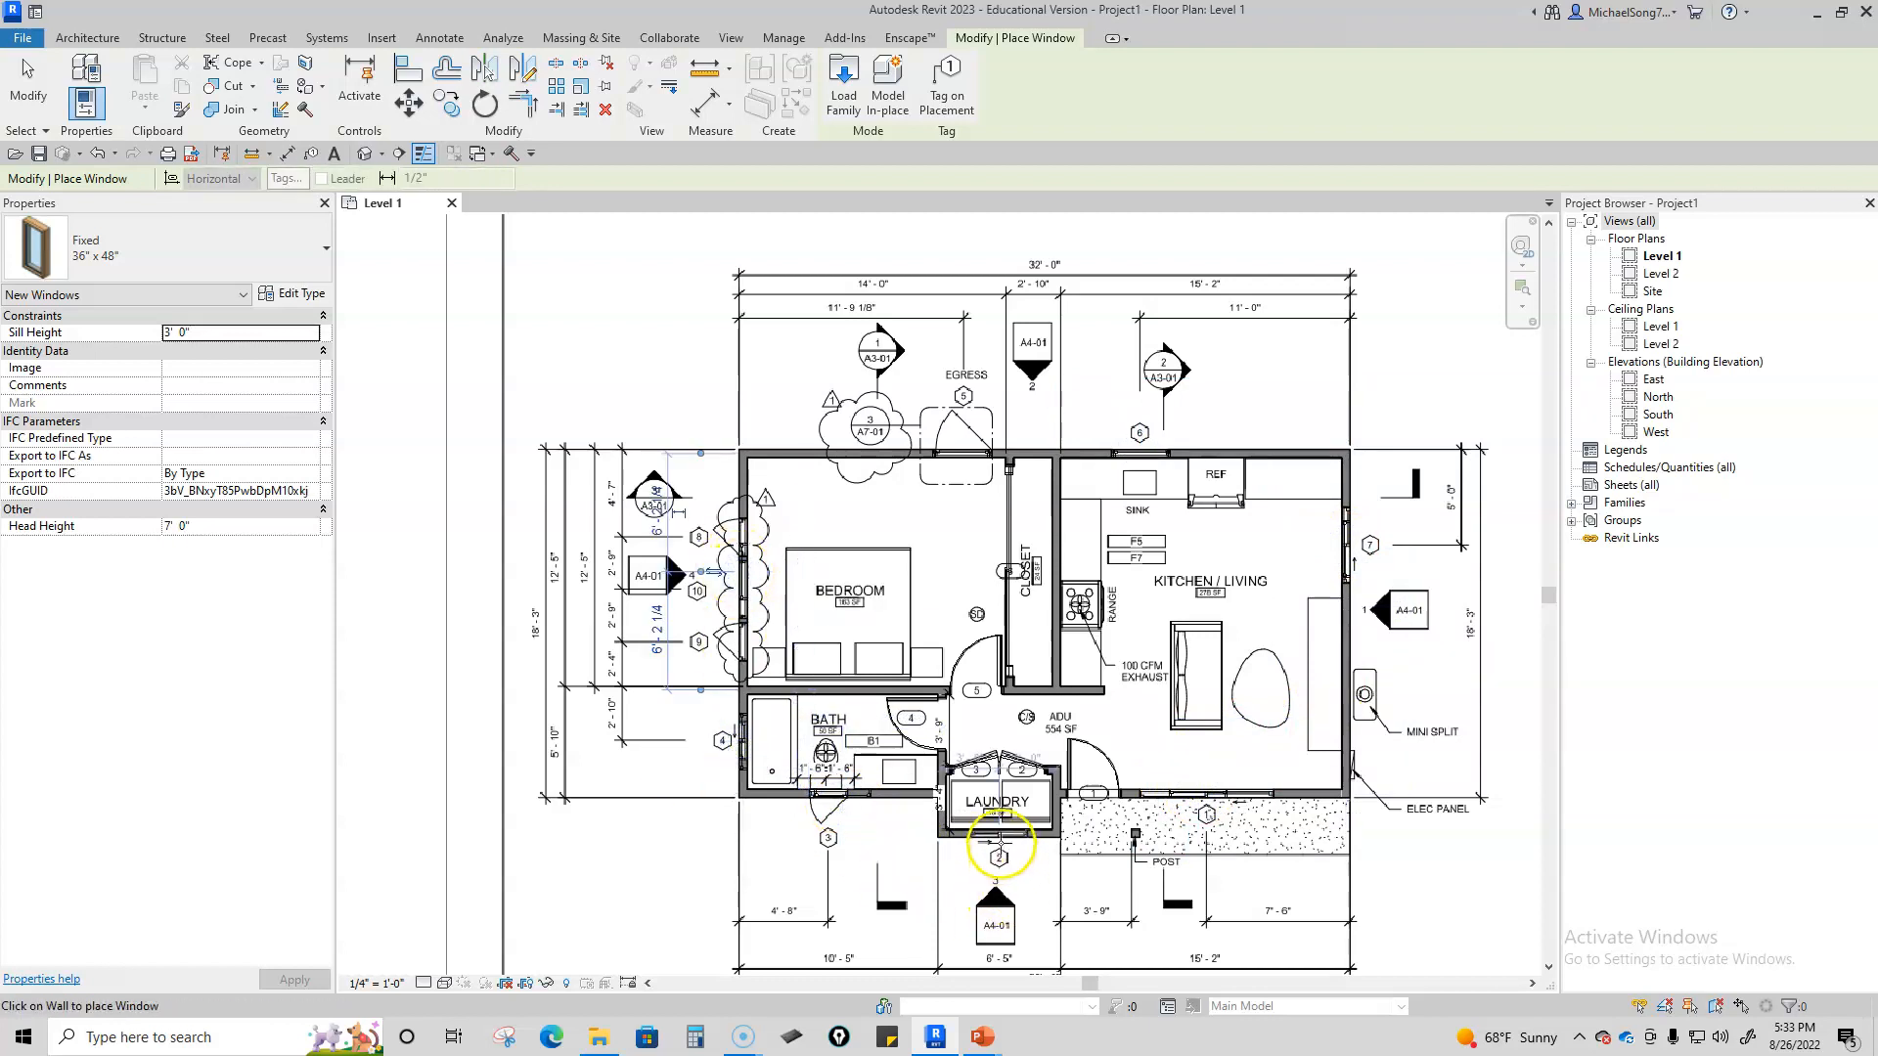
key("Escape")
Step: Delete the Eastridge PDF underlay from the Level 1 floor plan
scroll(759, 536, "down", 3)
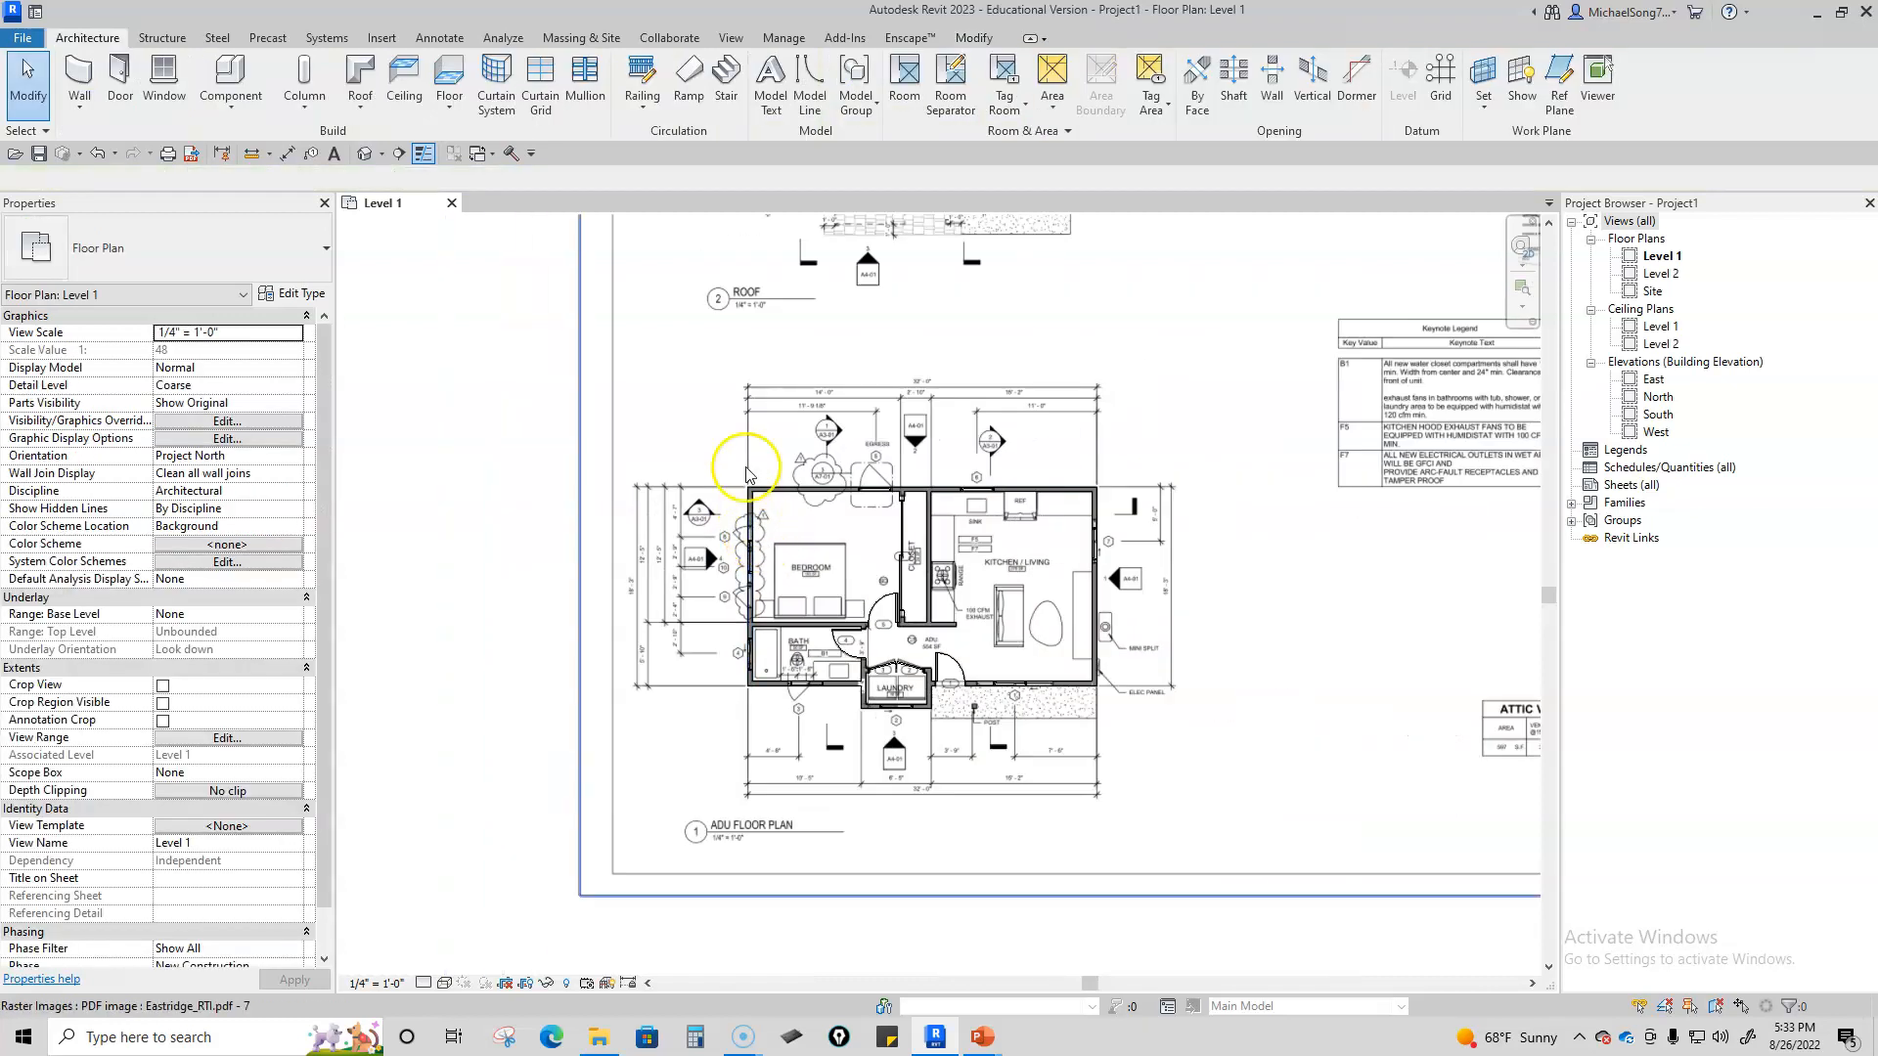
left_click(723, 406)
key("Delete")
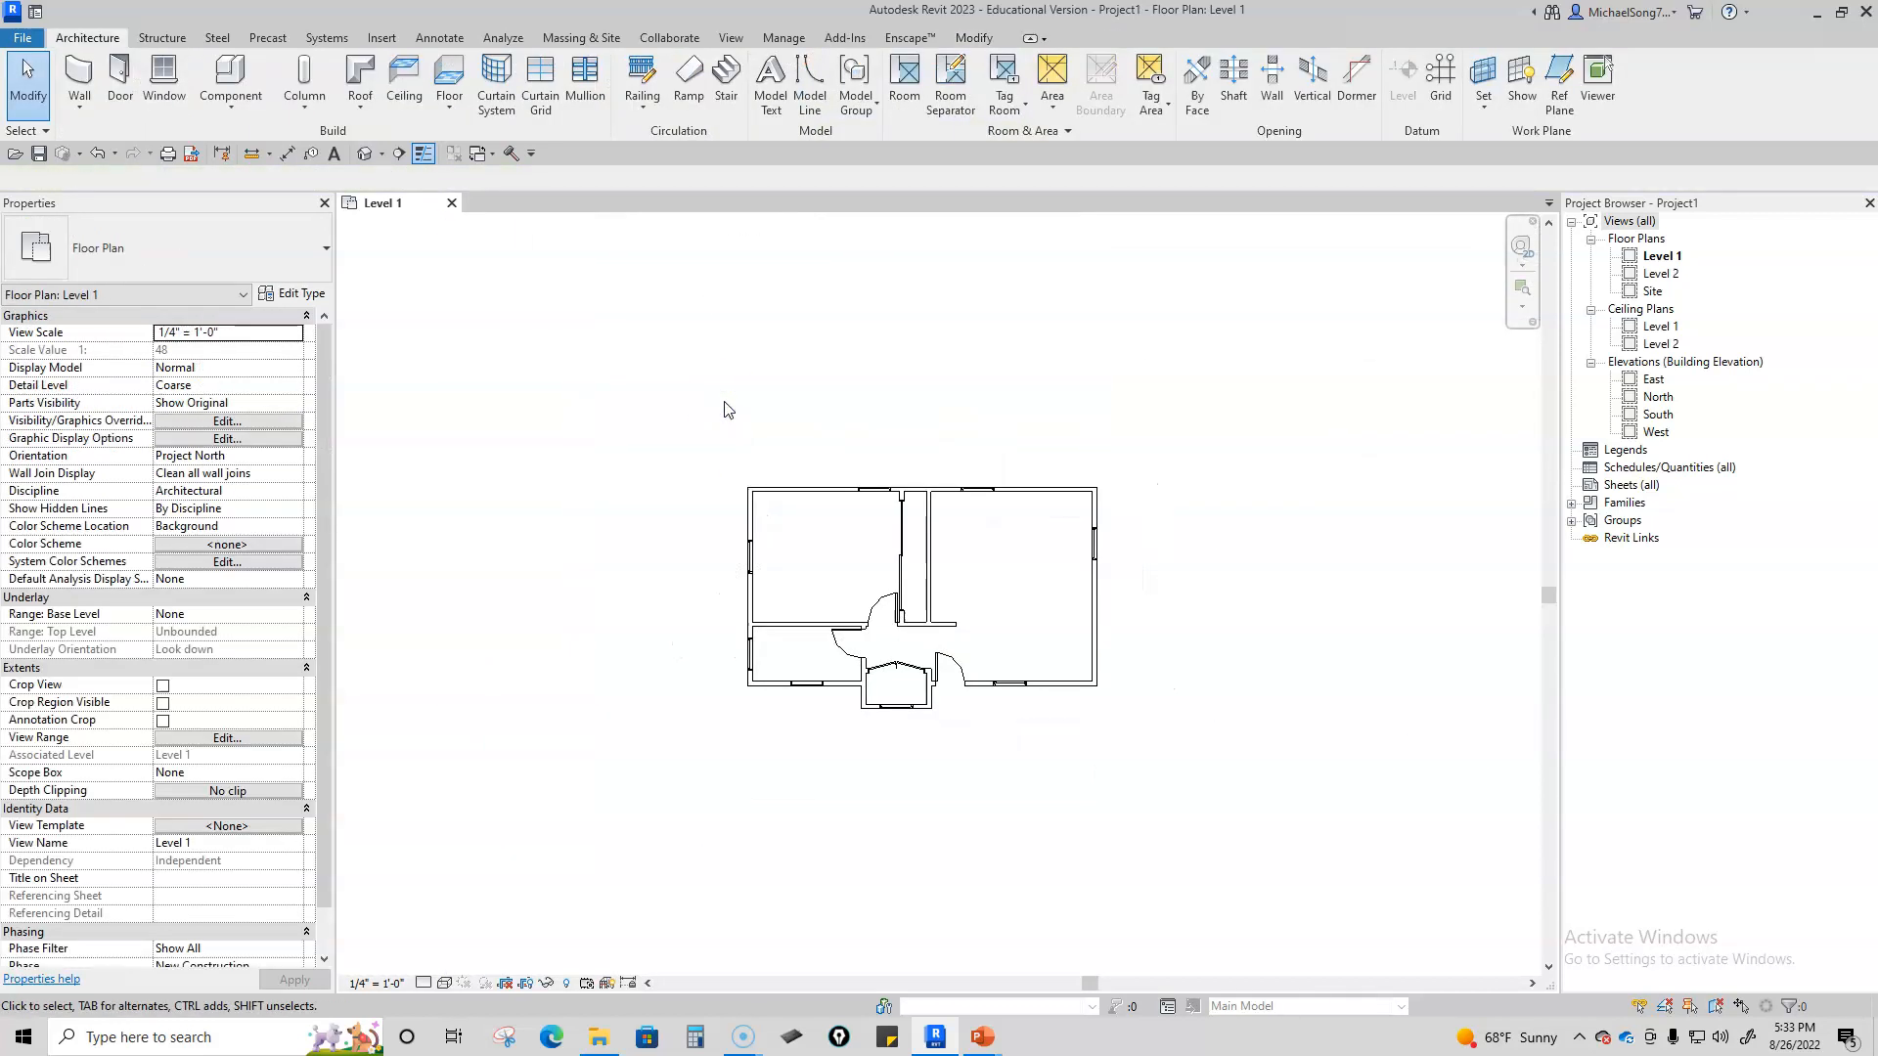
scroll(972, 721, "up", 3)
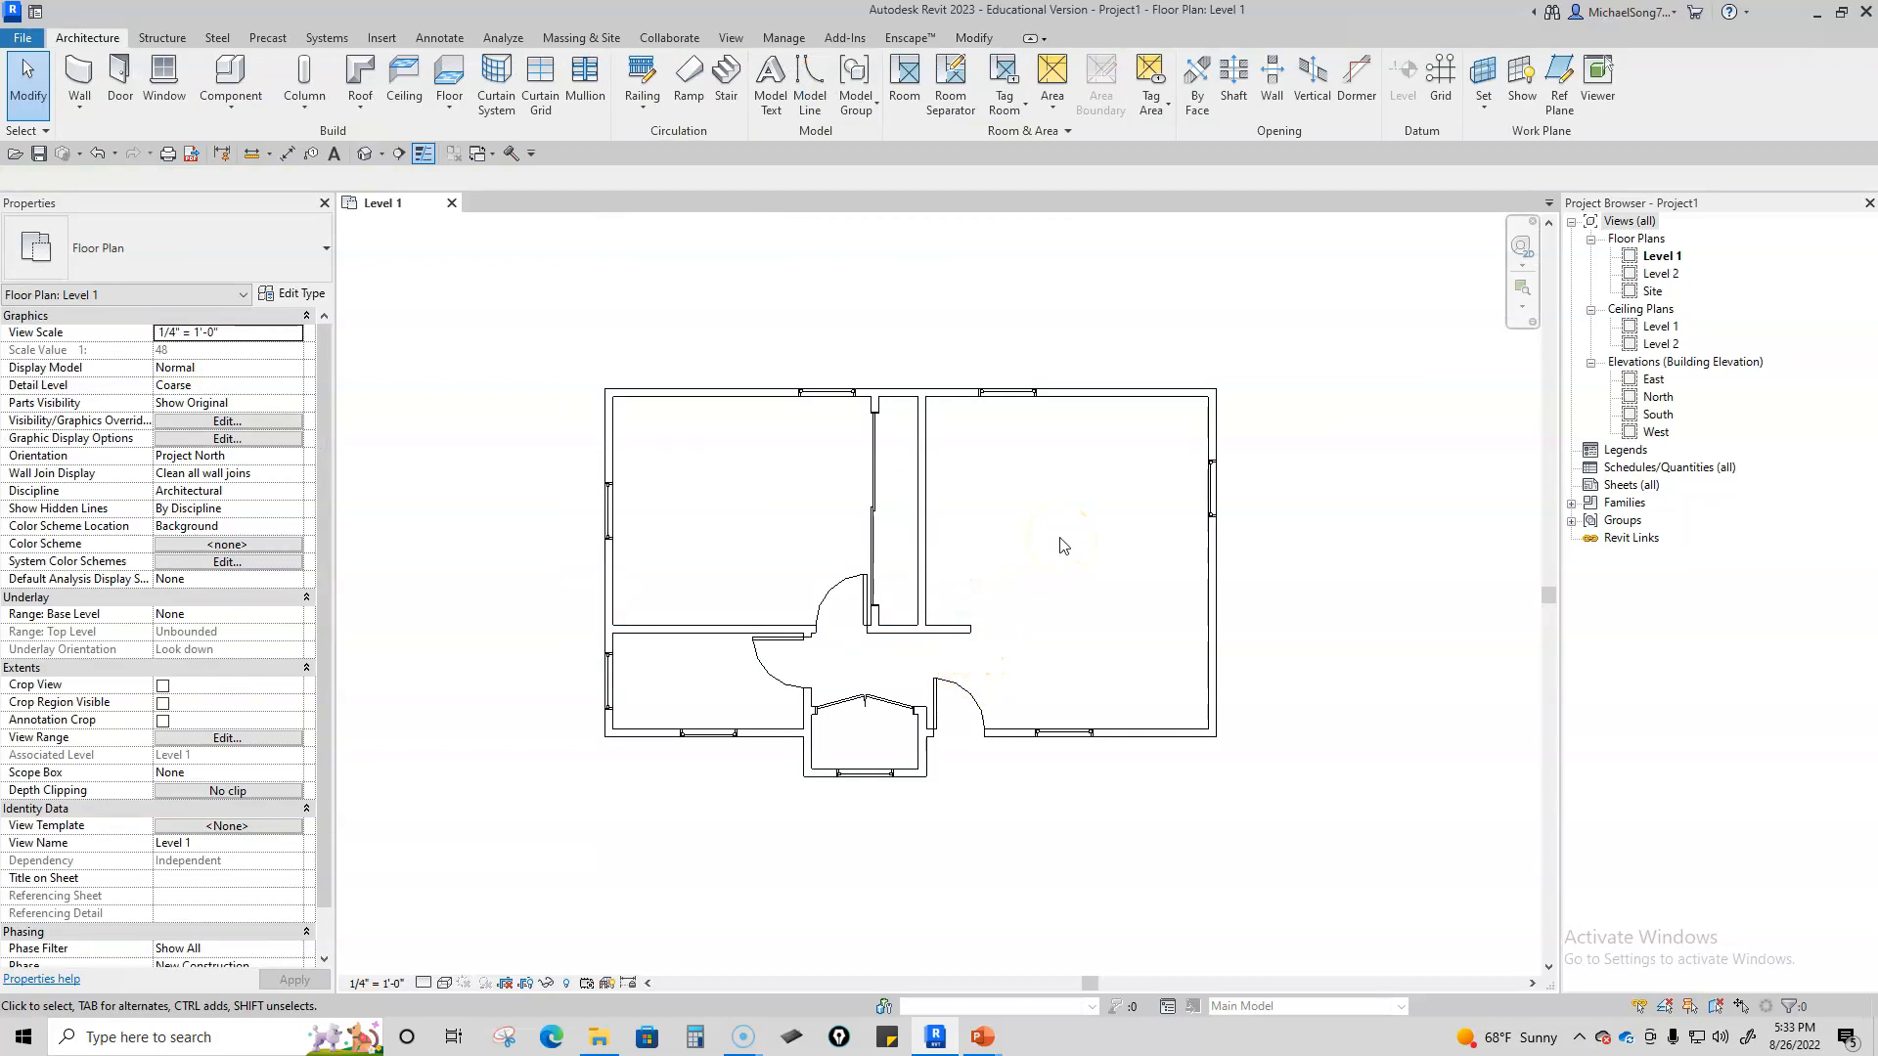
scroll(943, 500, "up", 2)
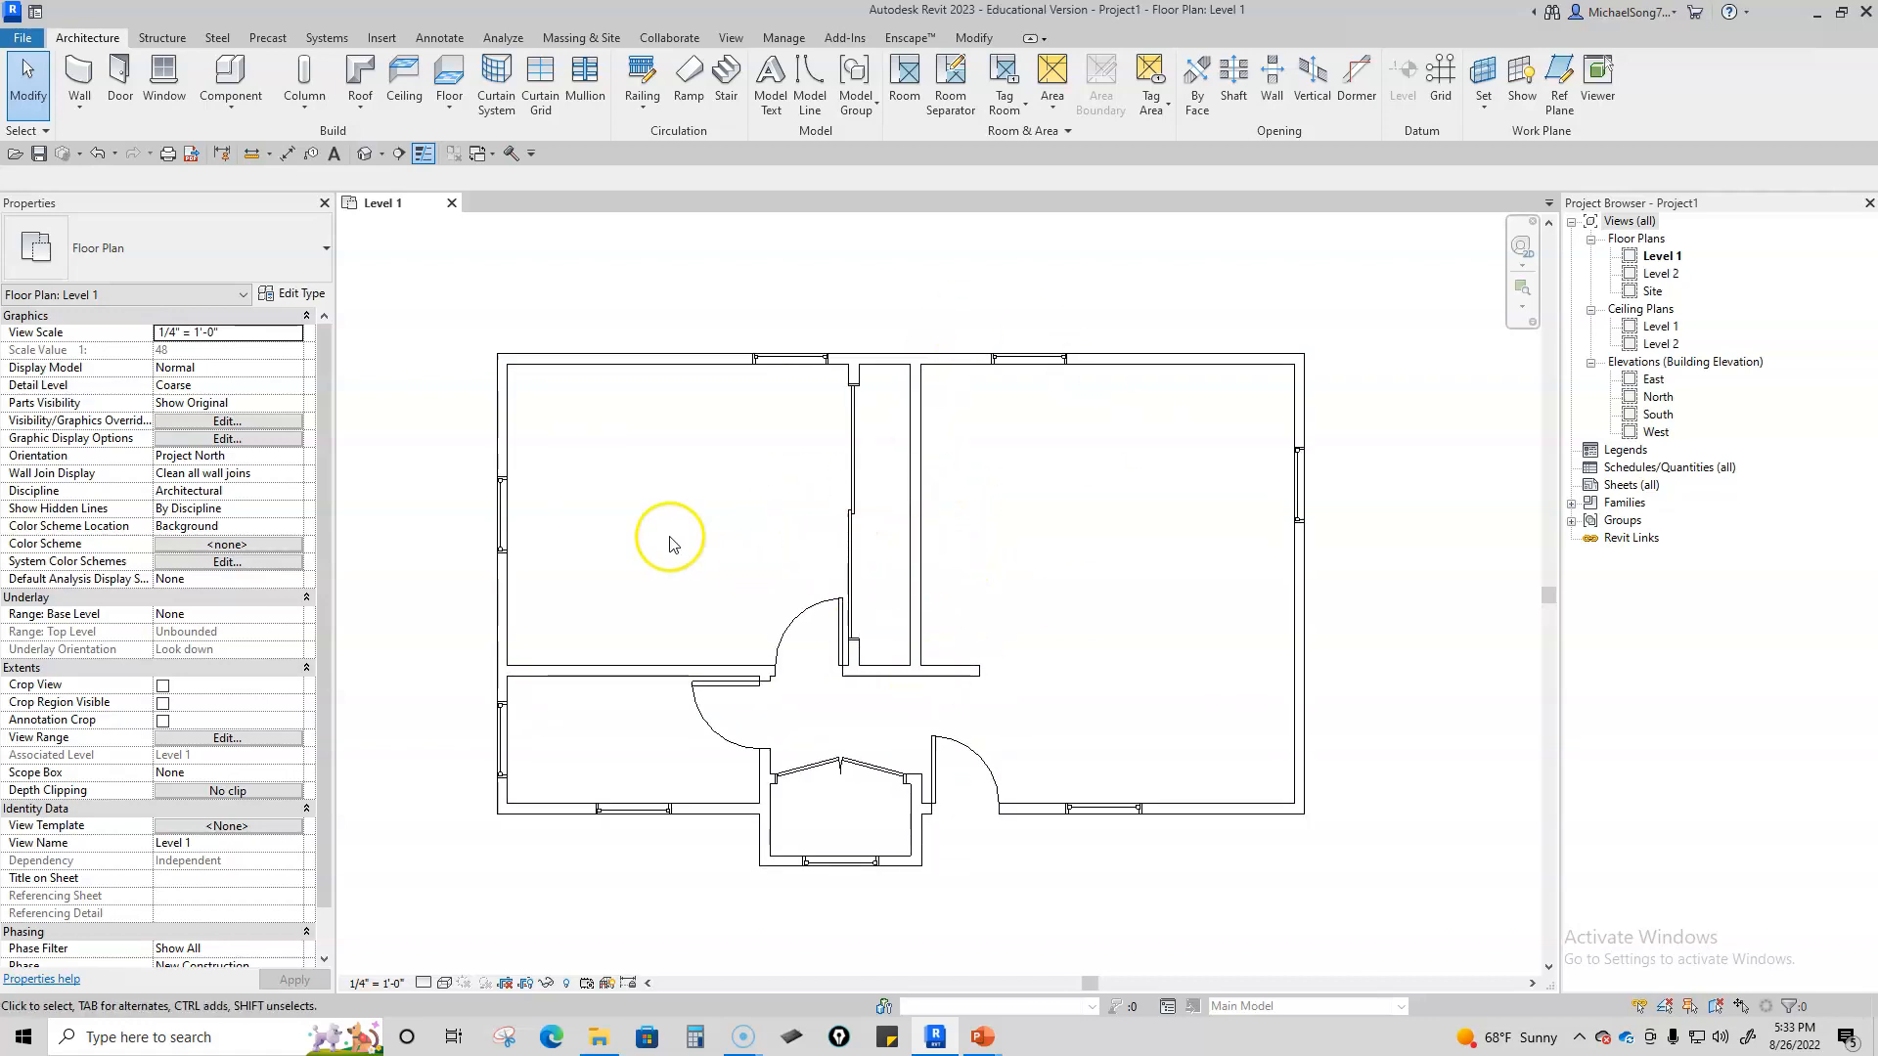
left_click(1037, 366)
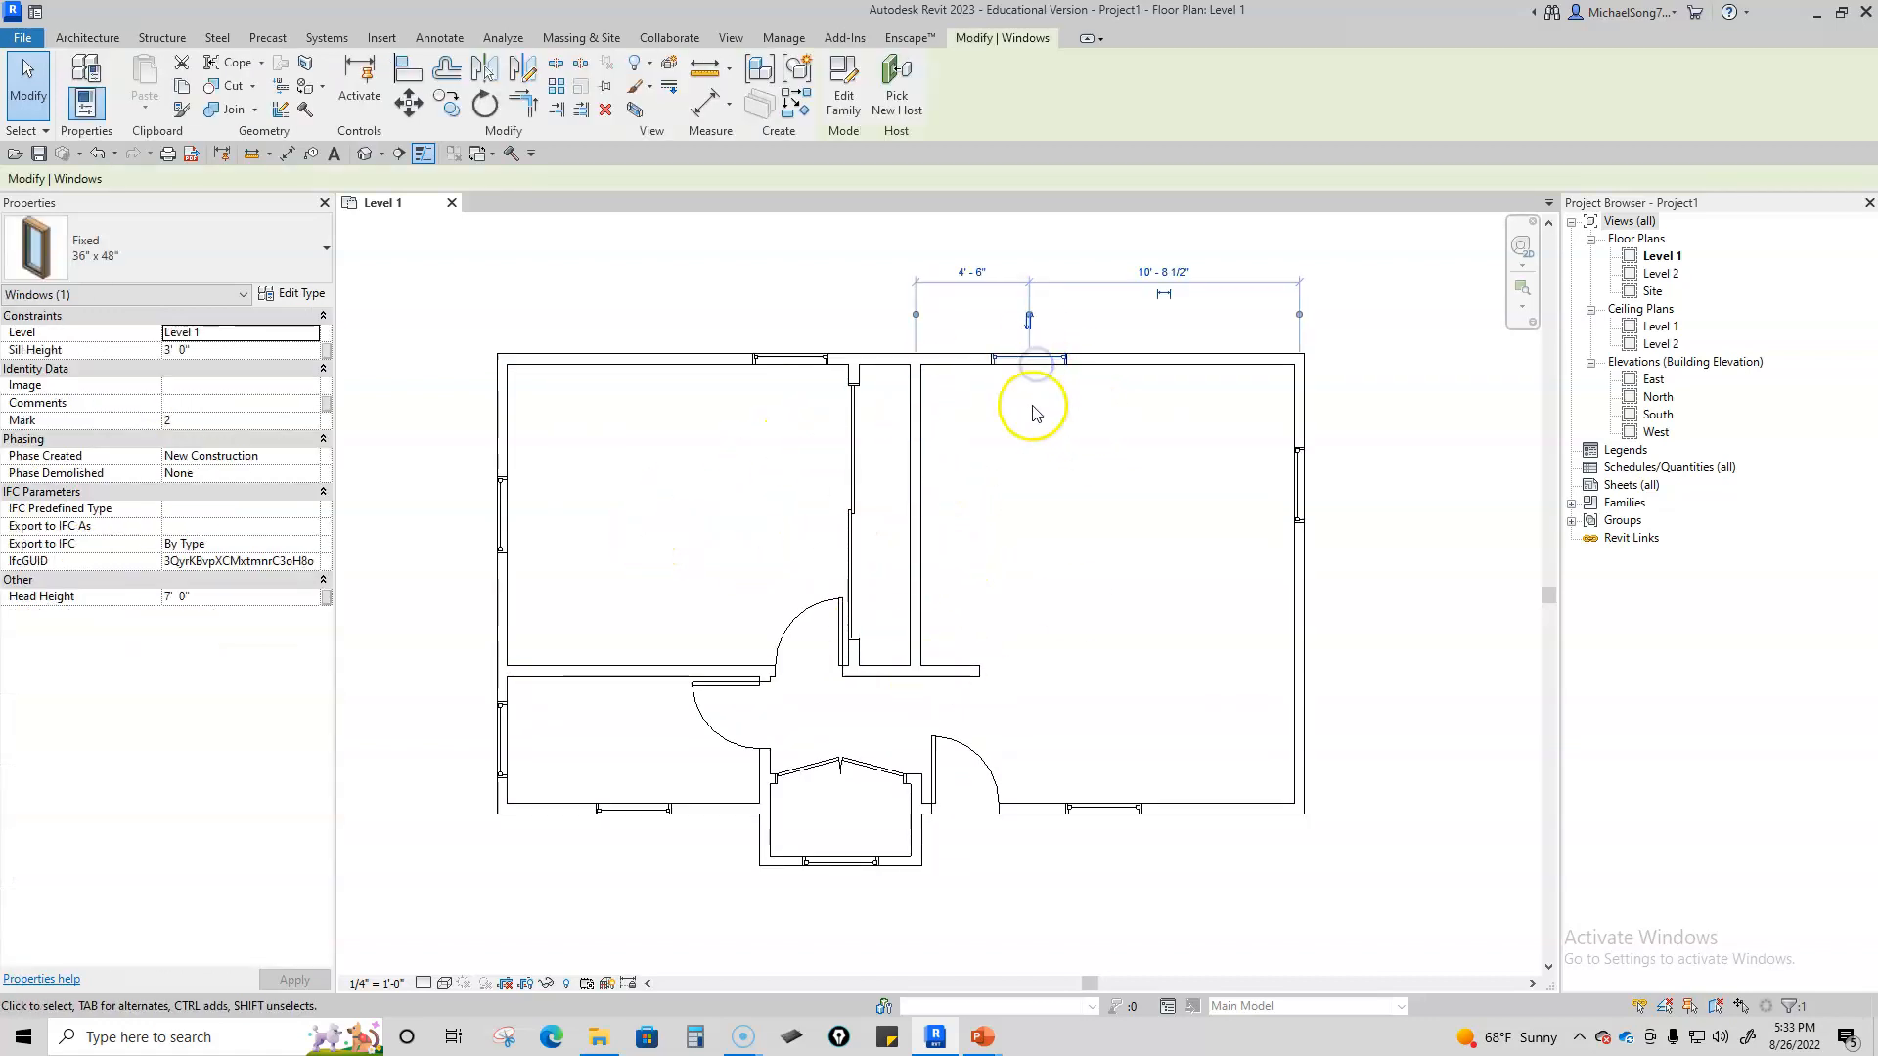
left_click(293, 256)
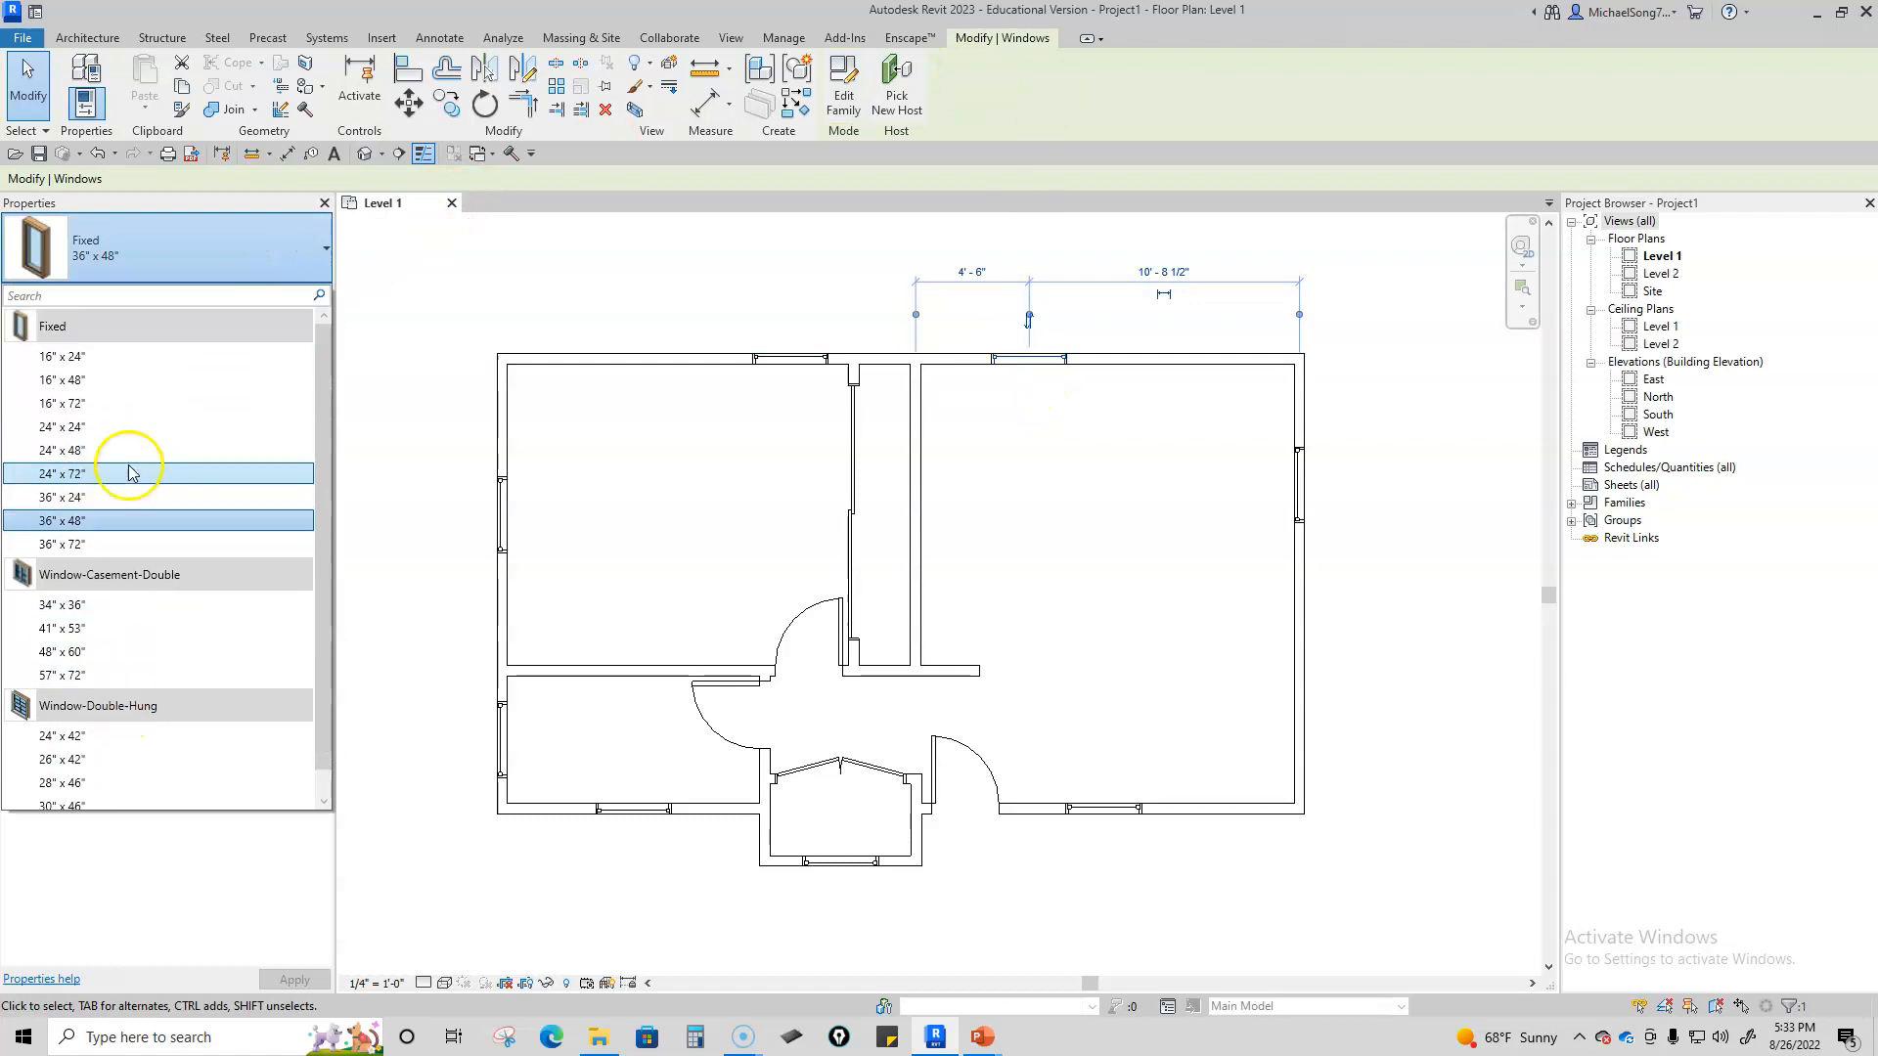
left_click(399, 256)
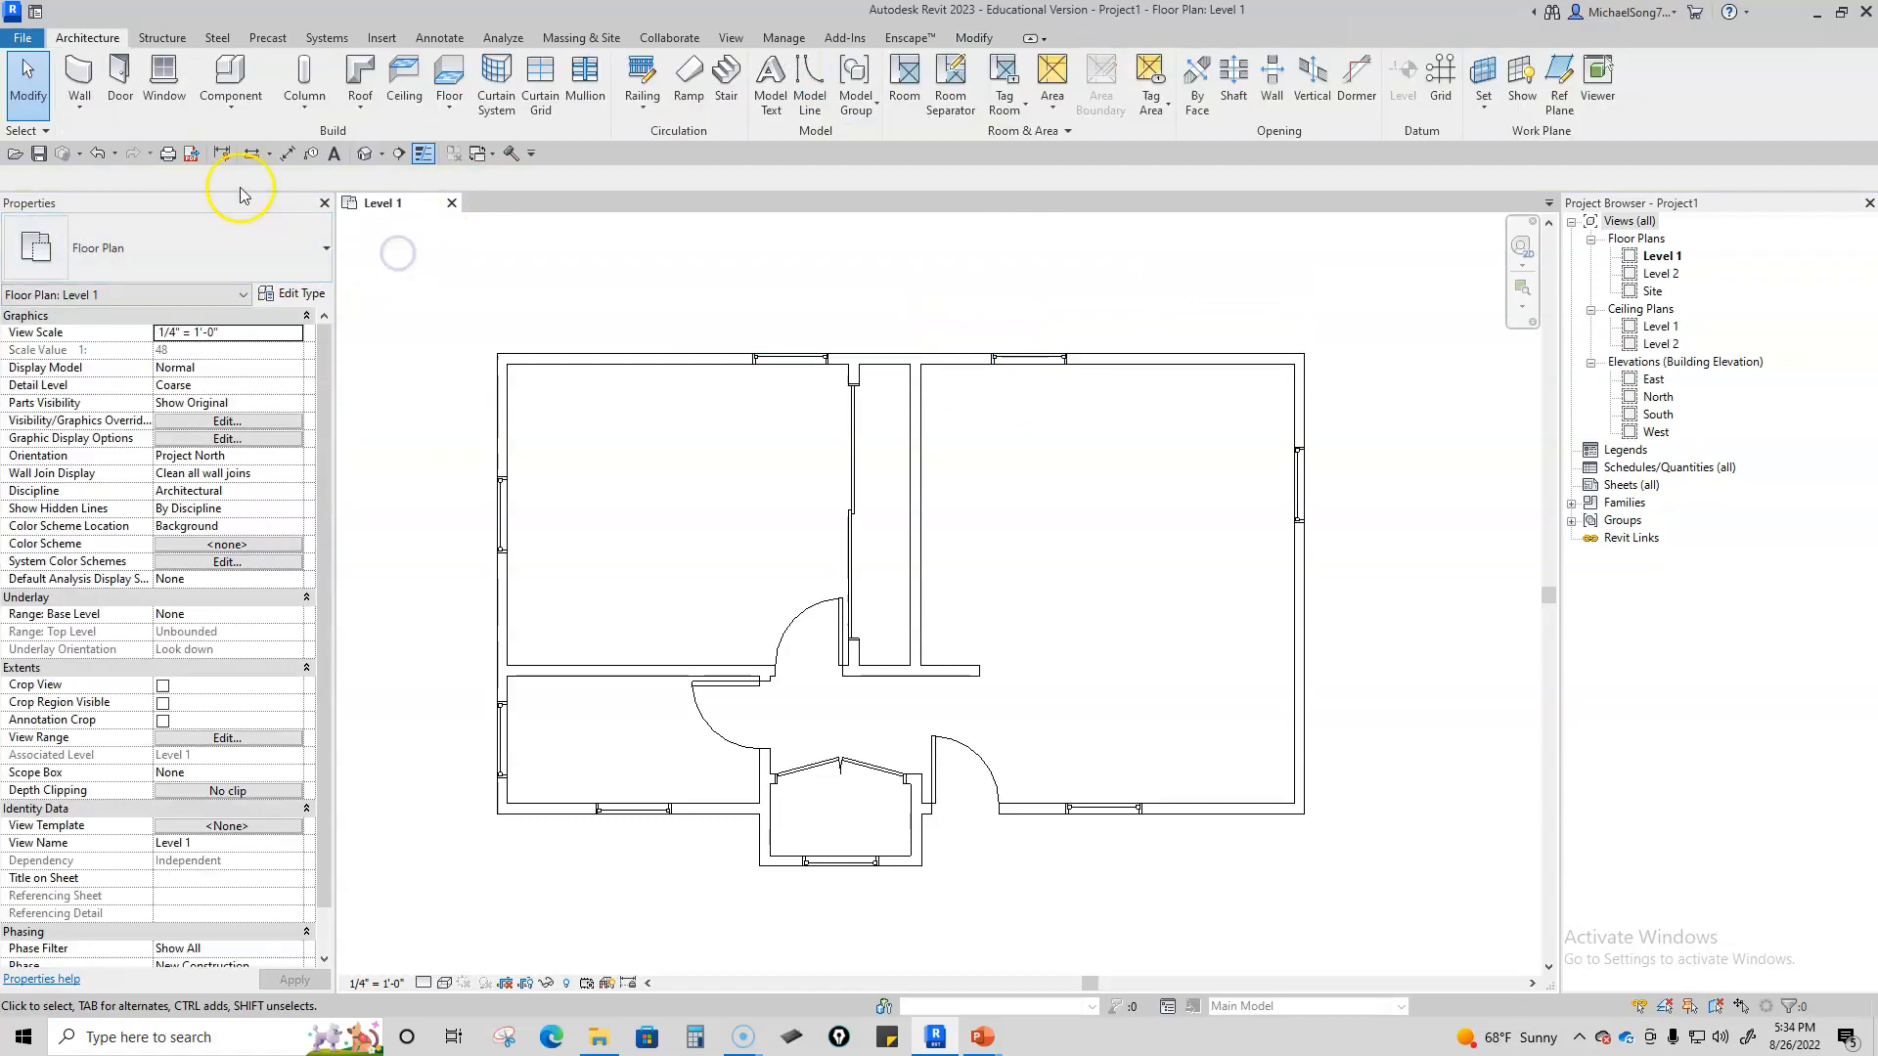
Step: Start the Window command and browse for a loadable family in the Windows folder of the English-Imperial library
left_click(163, 78)
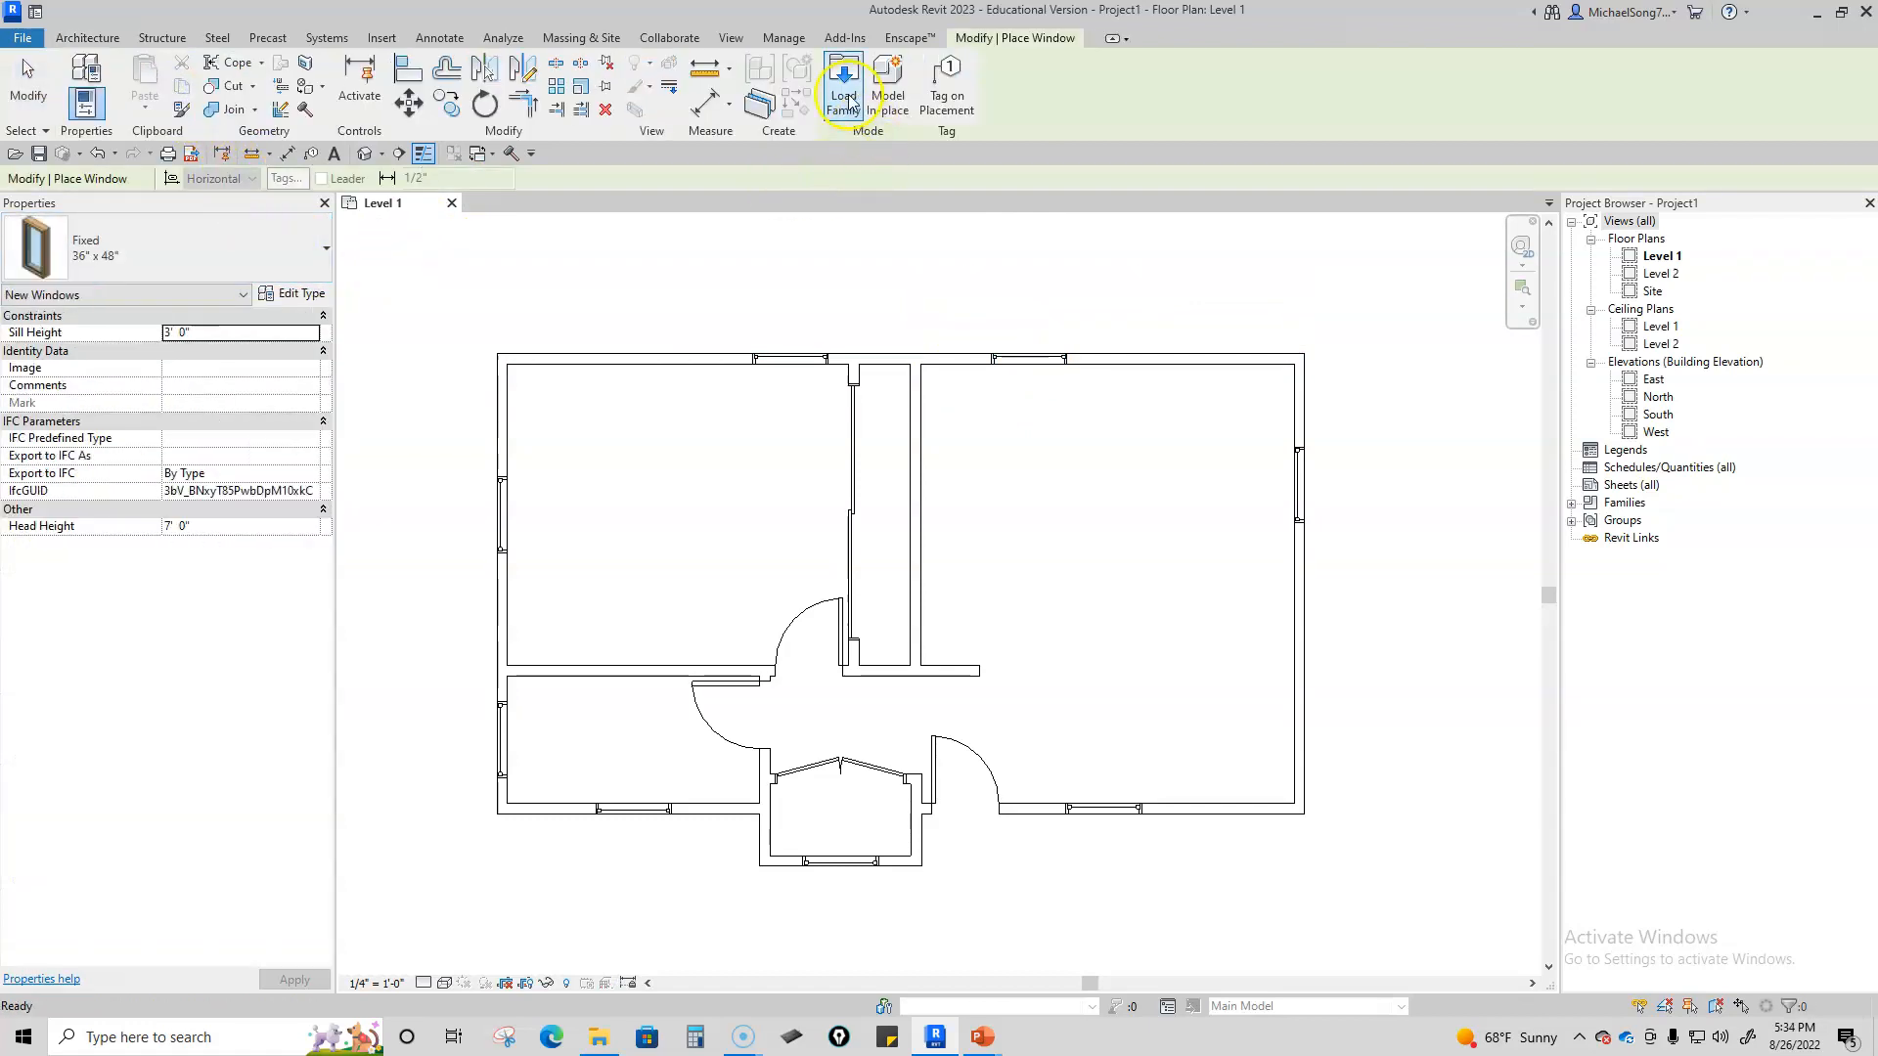
left_click(846, 101)
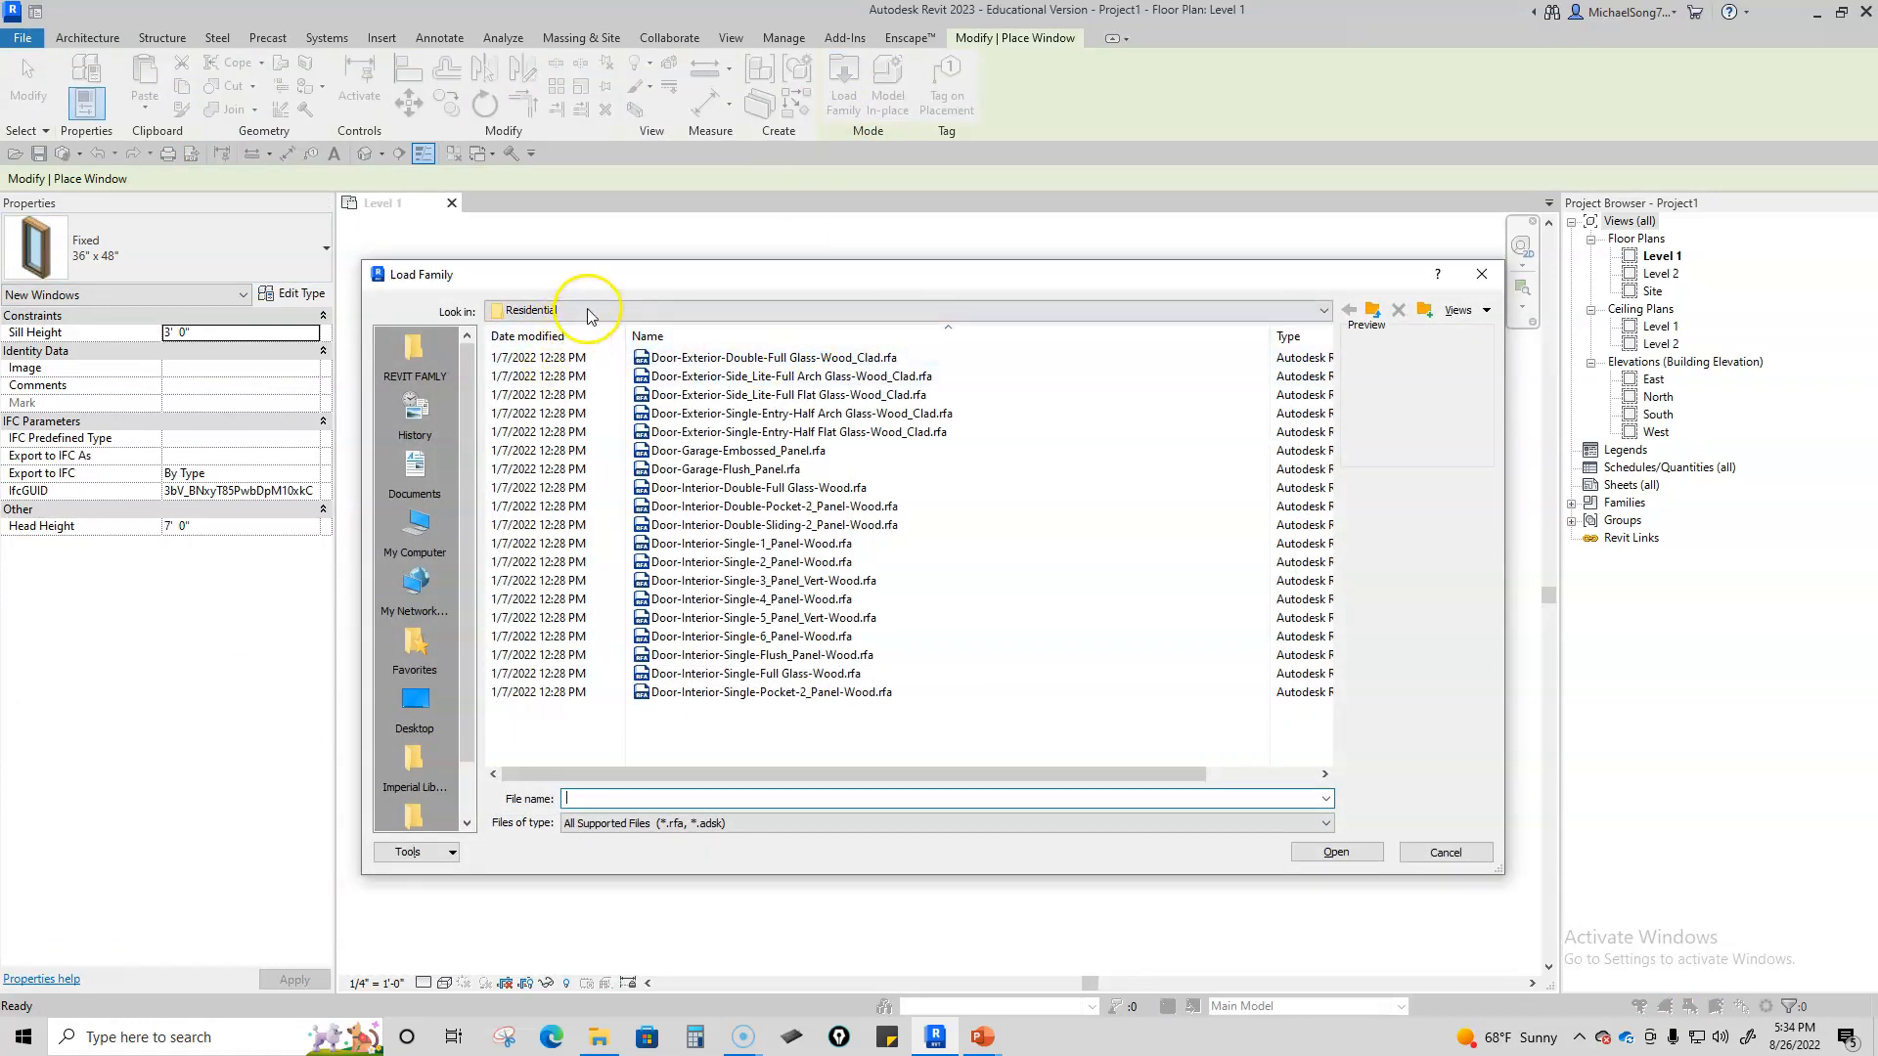
left_click(590, 311)
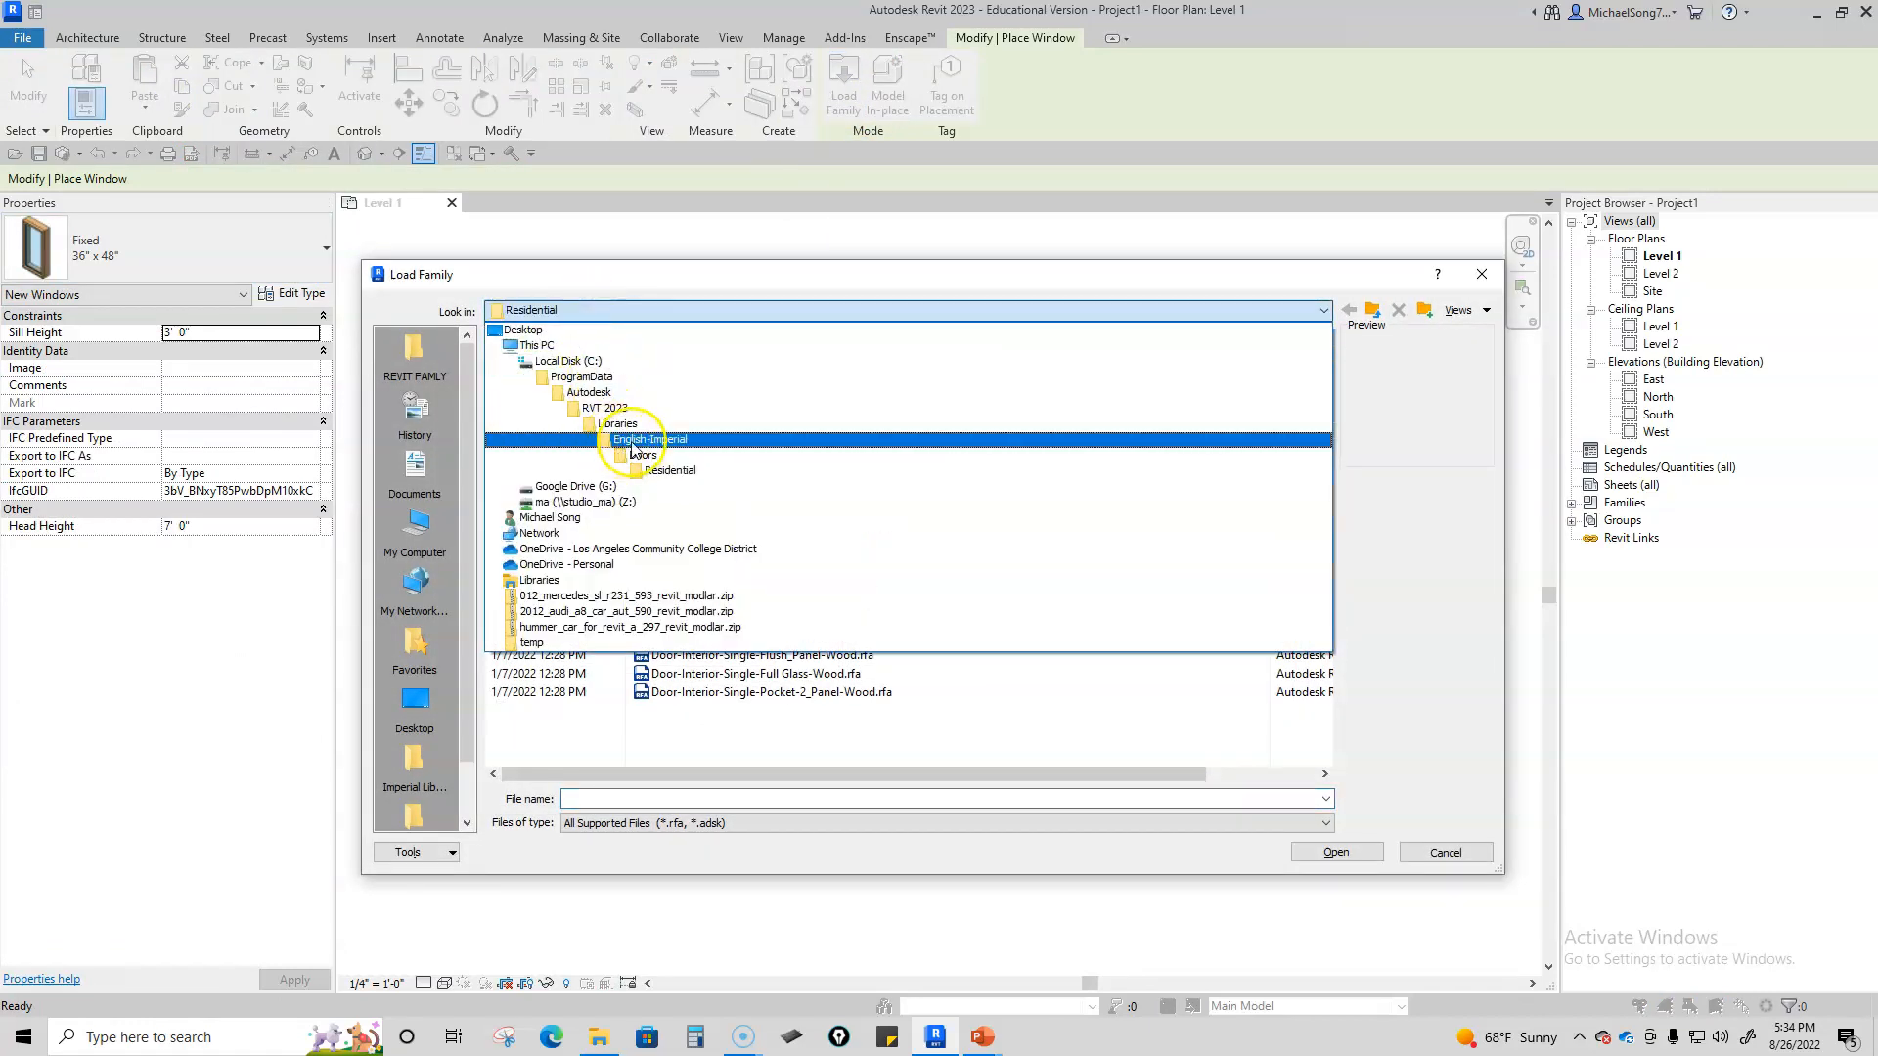
left_click(643, 440)
scroll(688, 528, "down", 6)
scroll(688, 554, "down", 2)
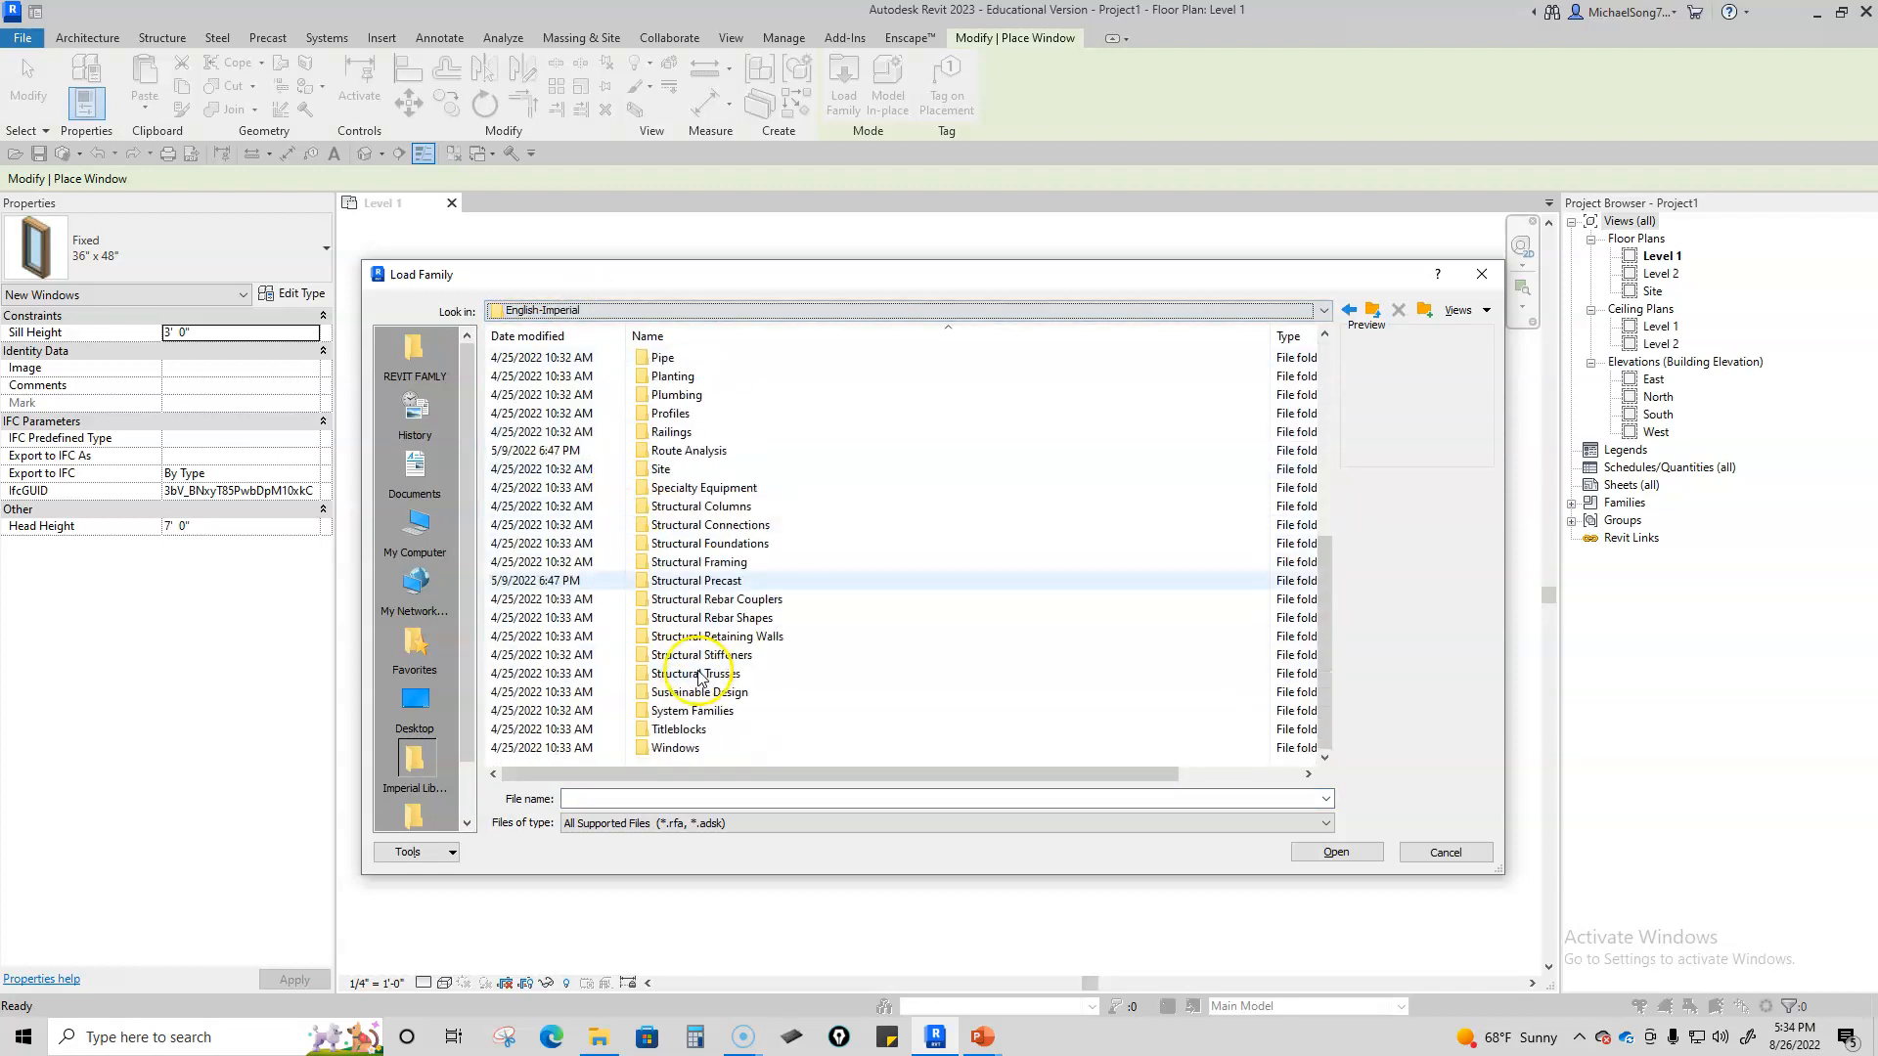
left_click(687, 749)
double_click(687, 749)
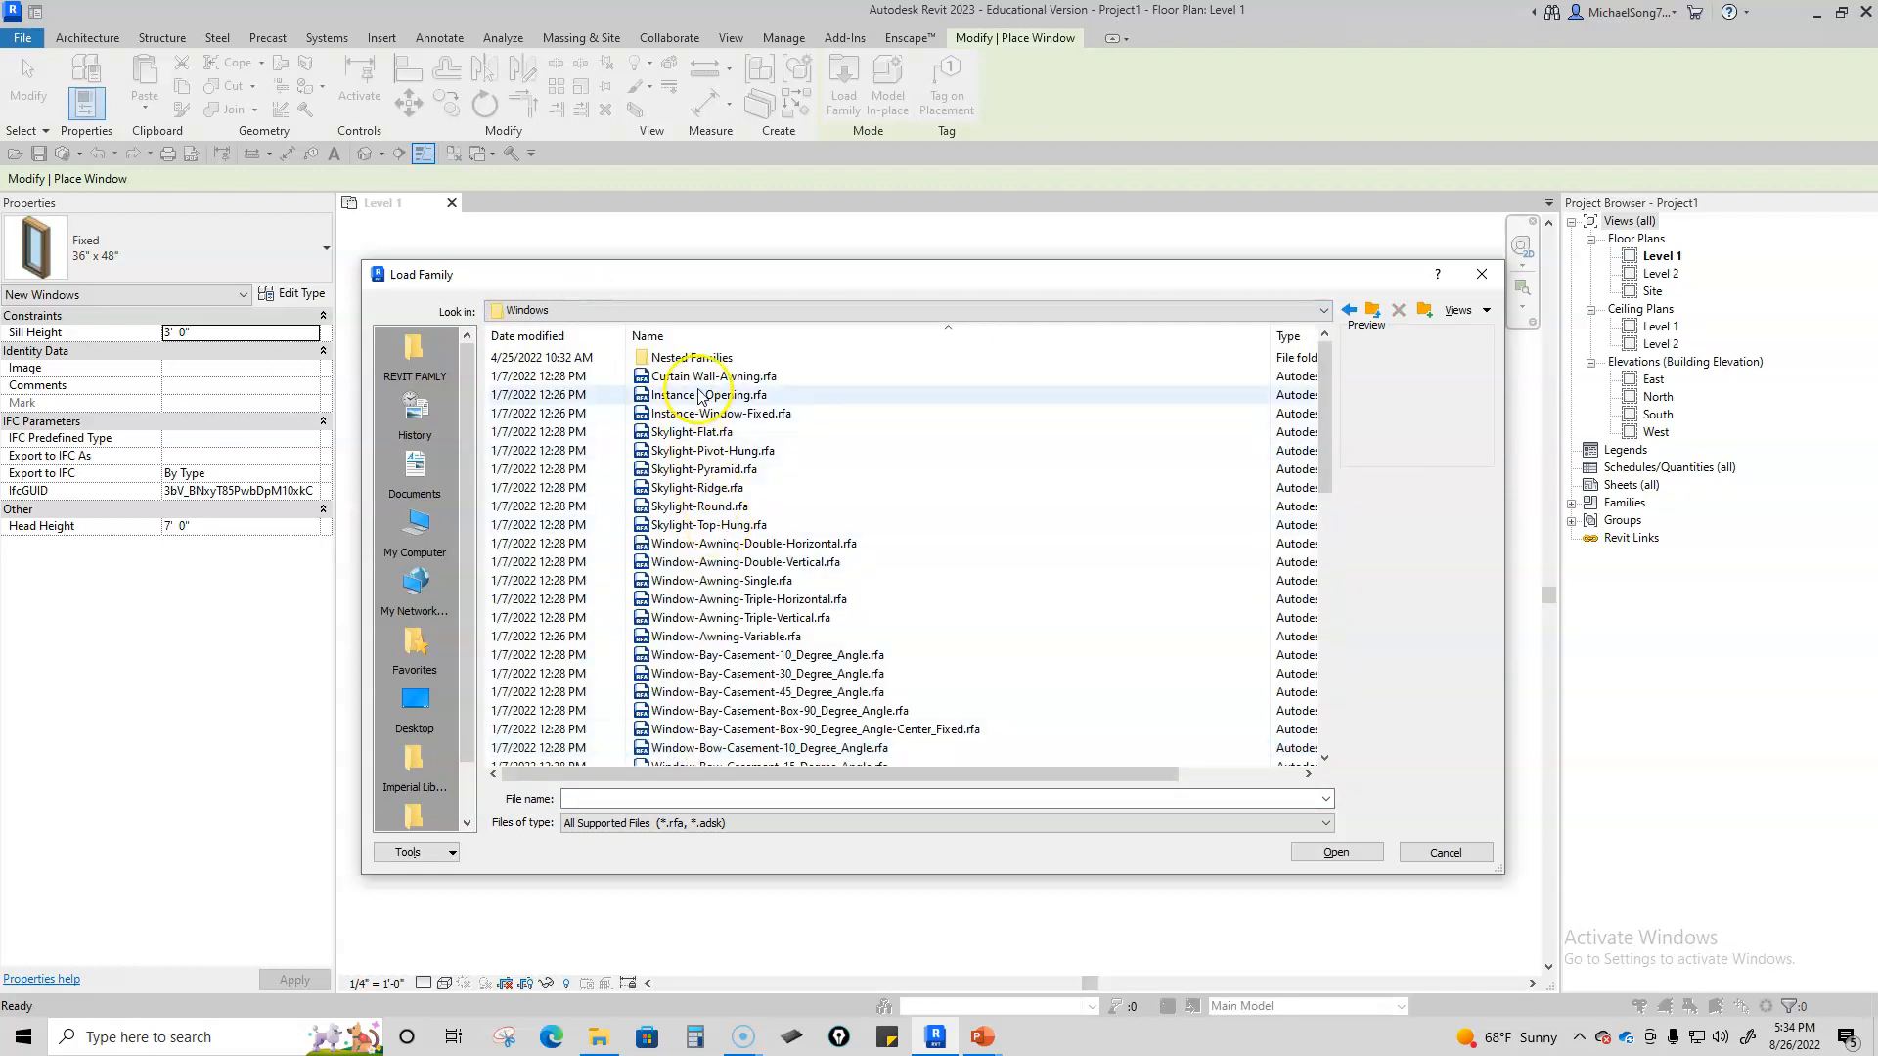
Step: Load Window-Sliding-Double.rfa with the types 36" x 24", 48" x 36", 36" x 42" and 72" x 48", and end the Window command
scroll(726, 442, "down", 2)
scroll(726, 442, "down", 10)
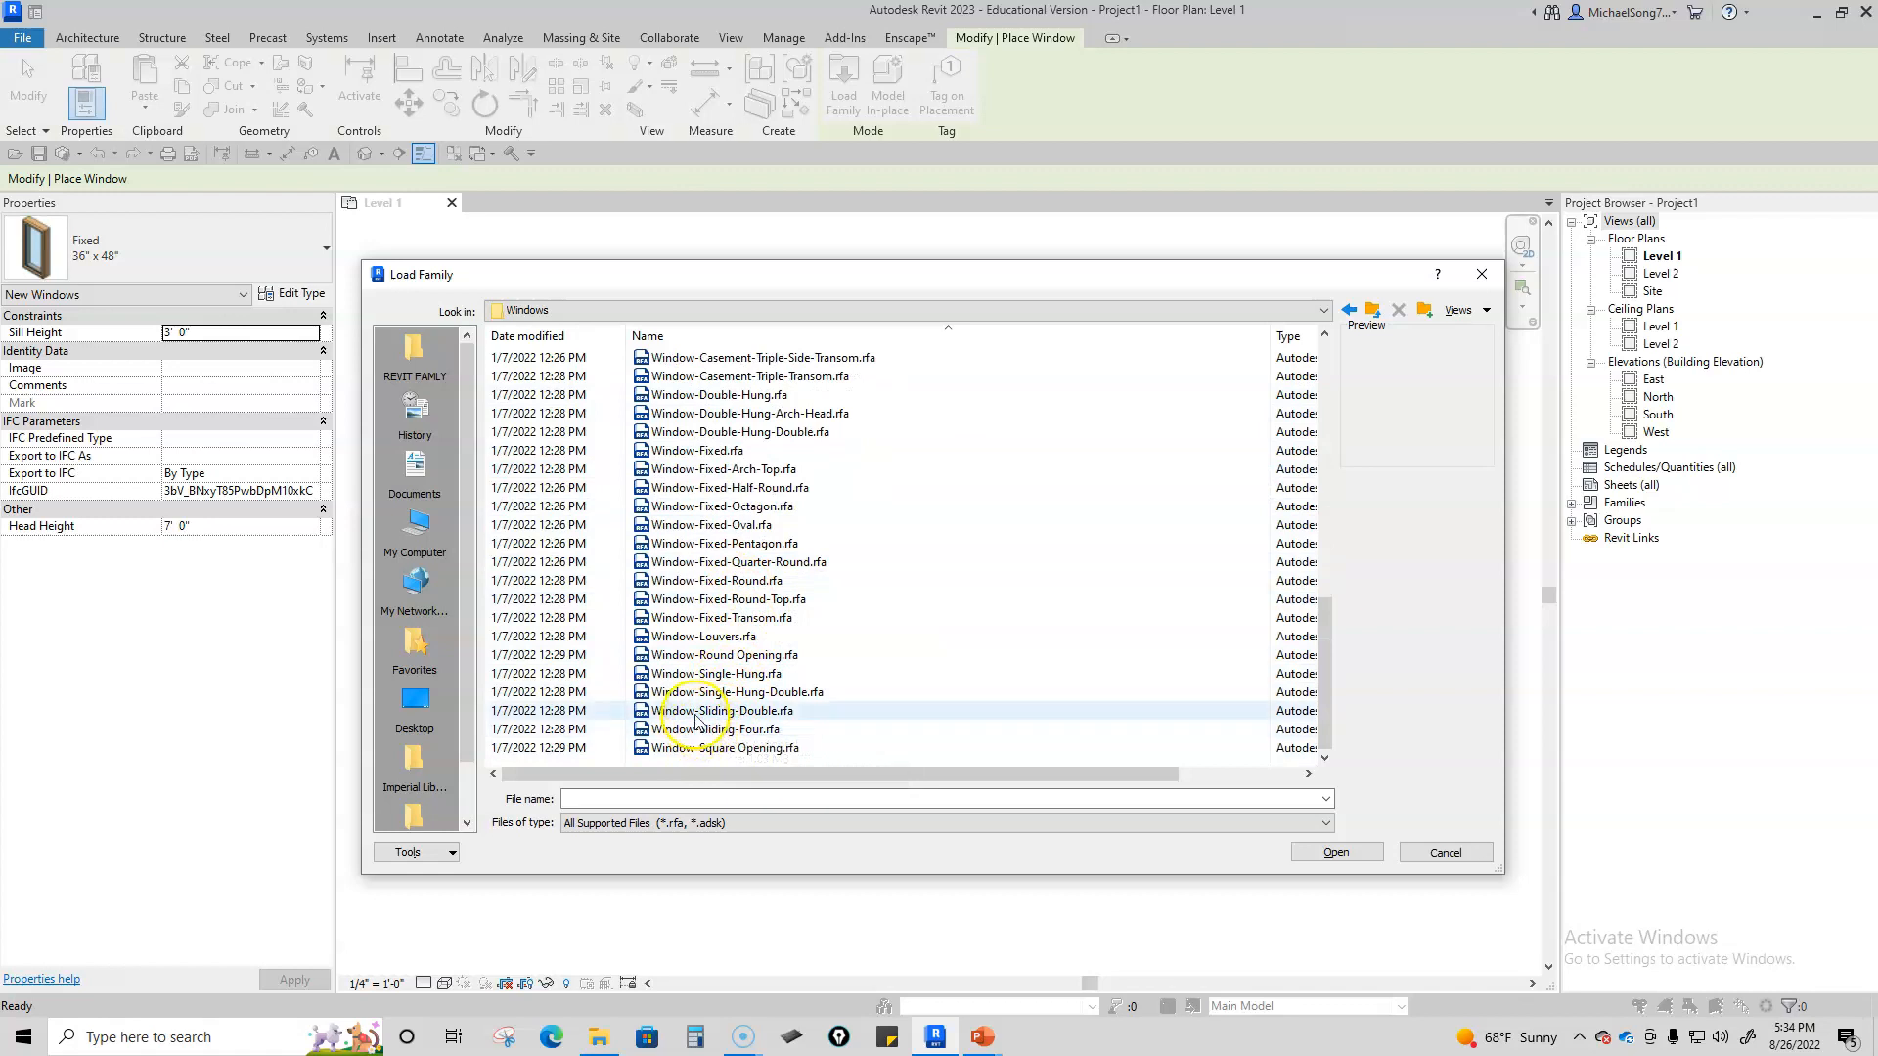
left_click(710, 713)
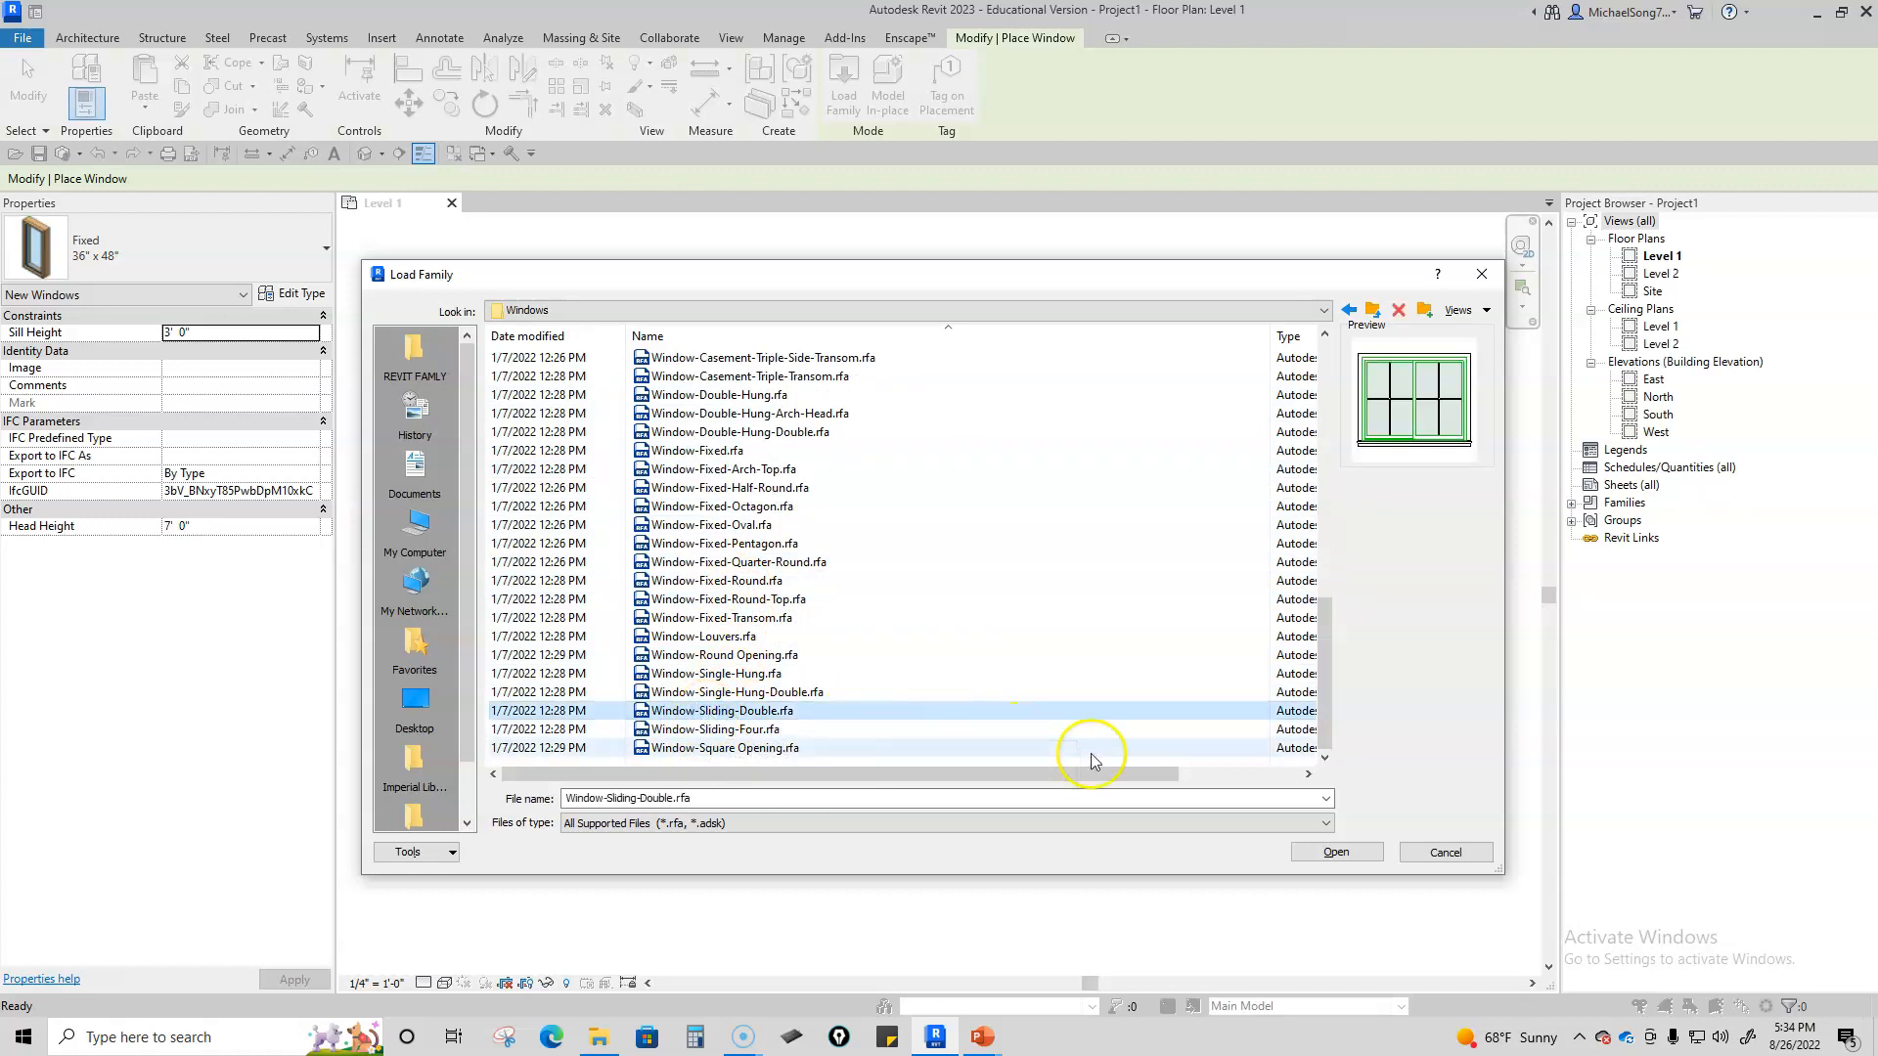
left_click(1338, 853)
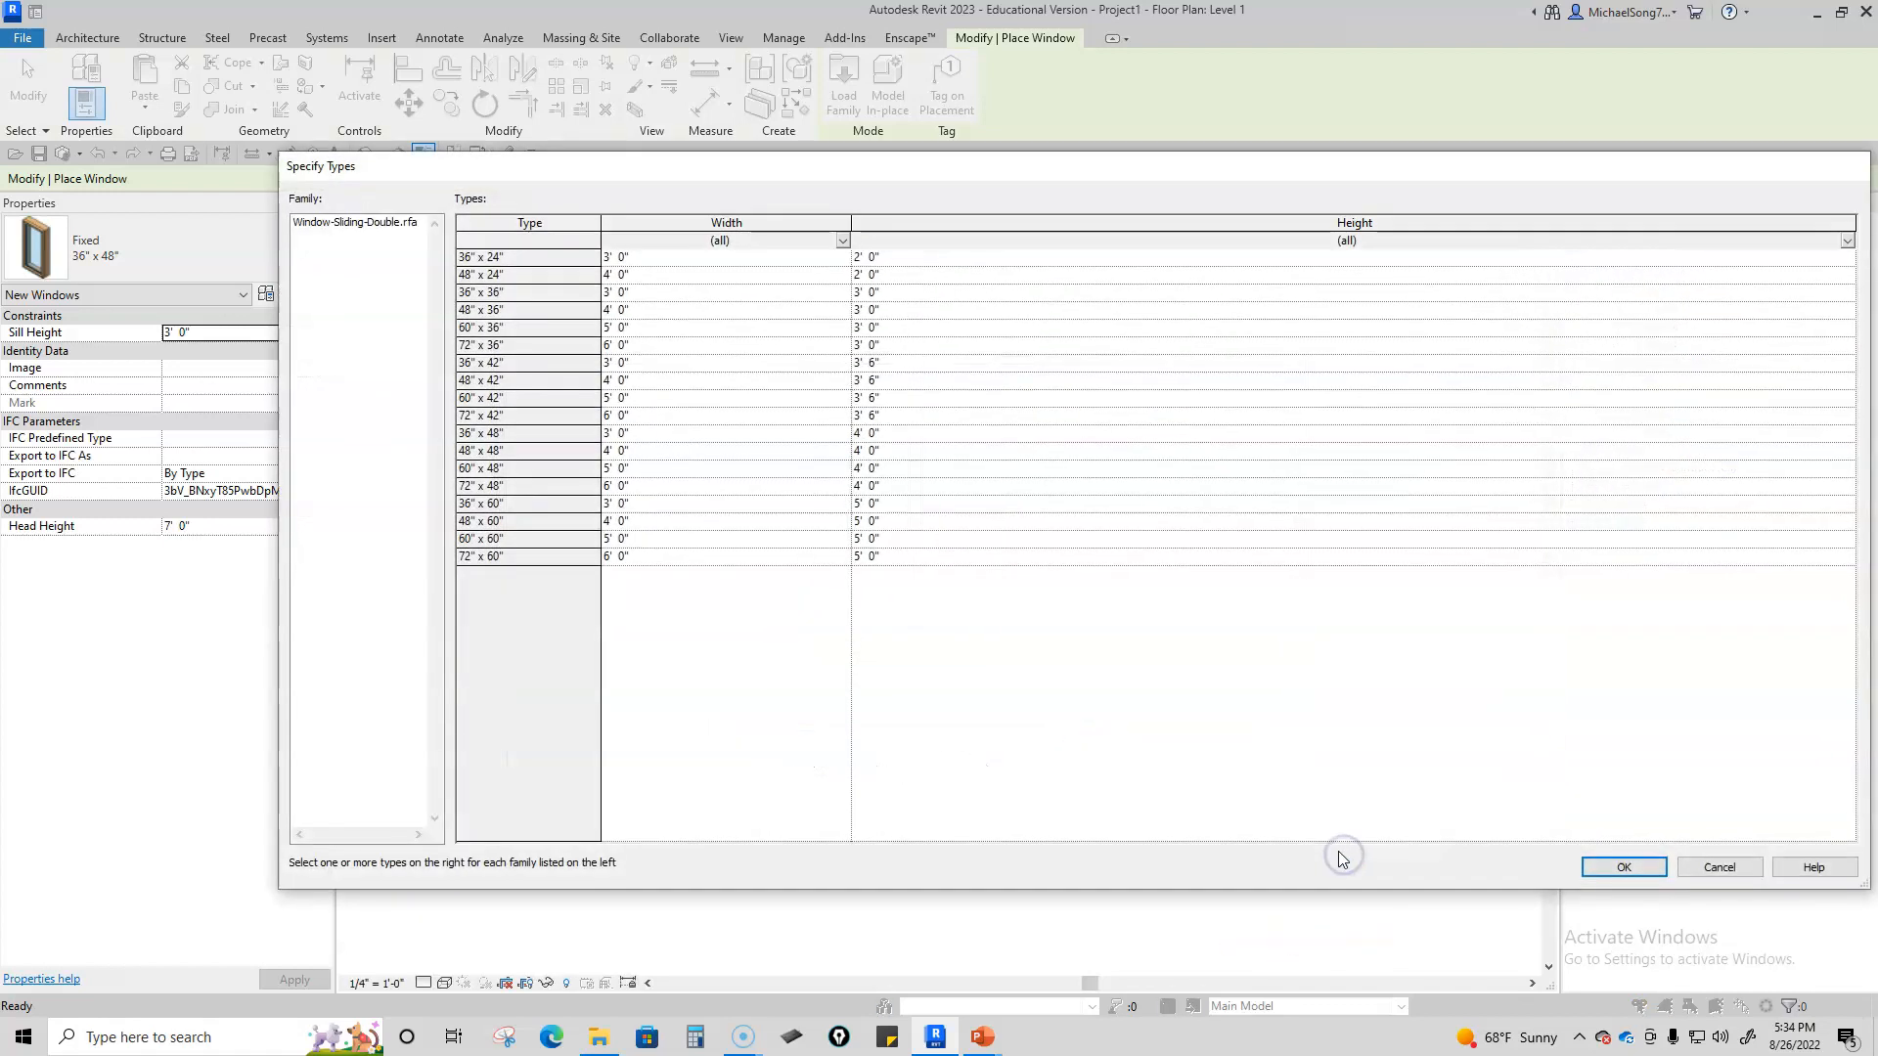
left_click(544, 256)
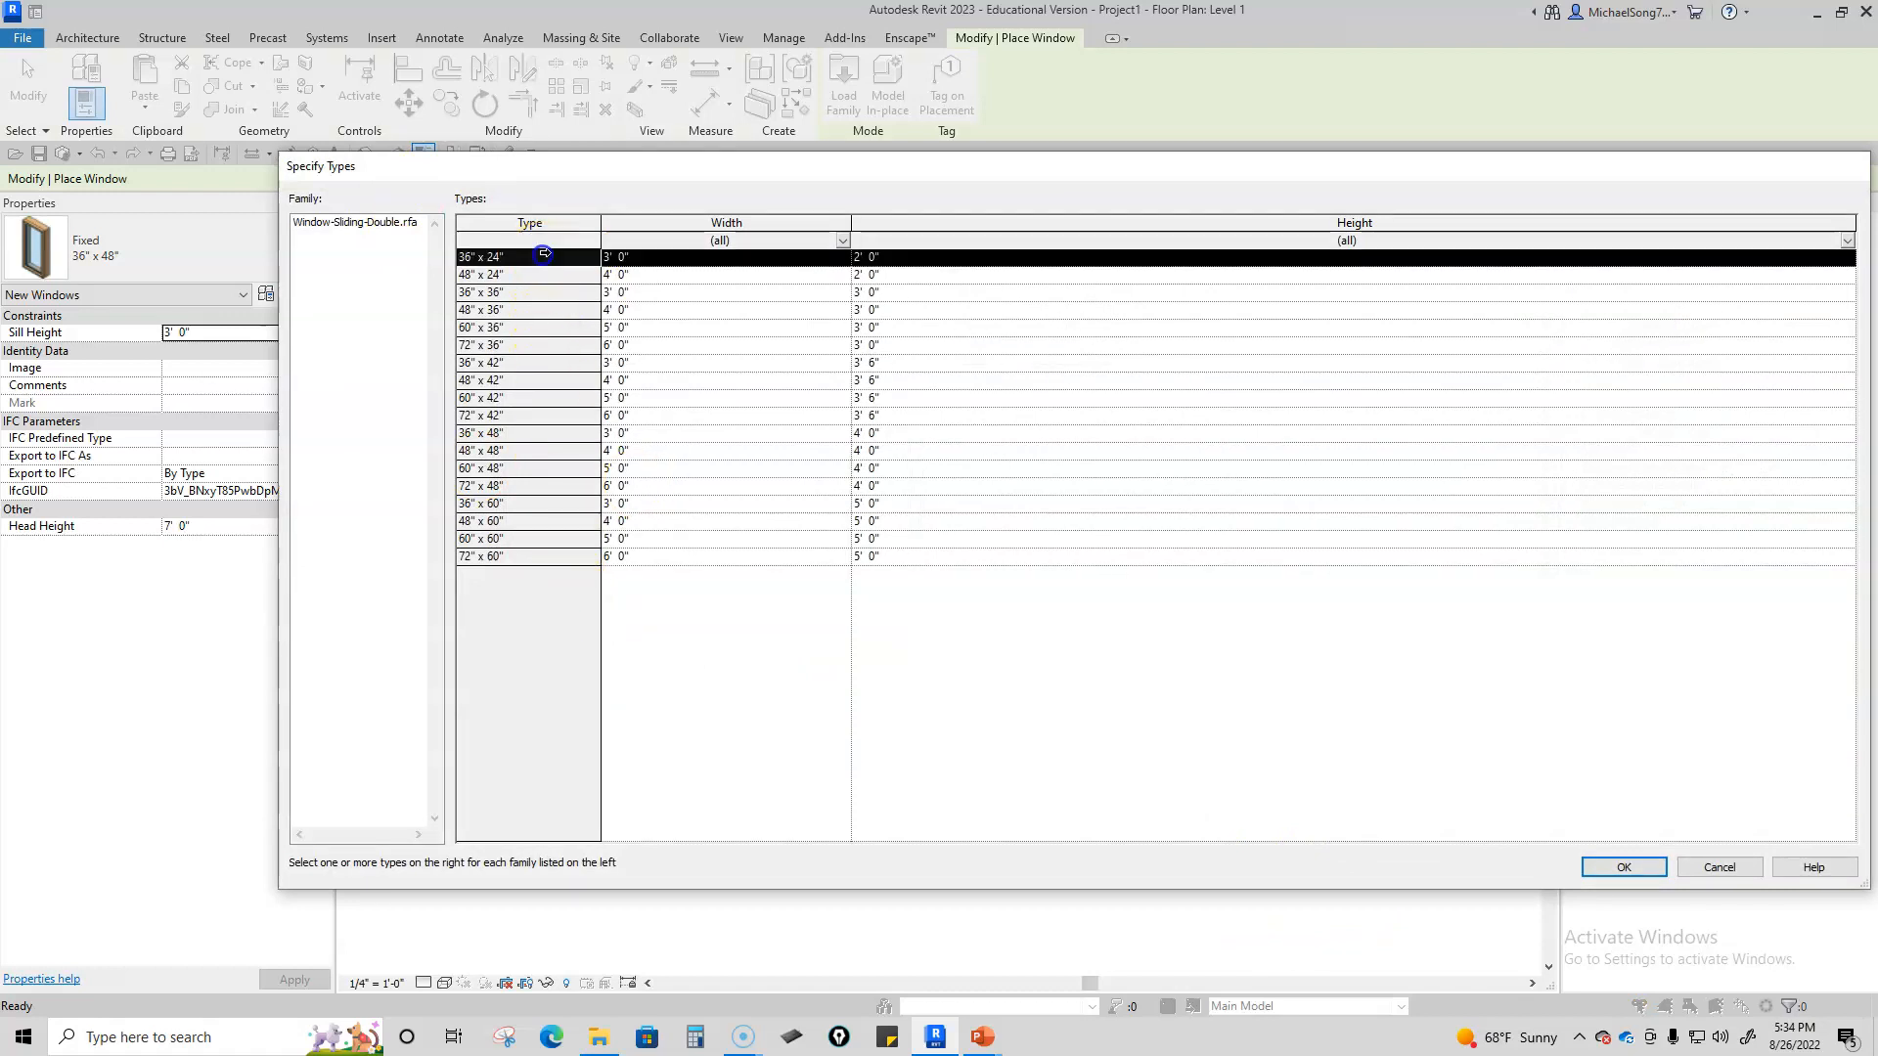
left_click(528, 311, "ctrl")
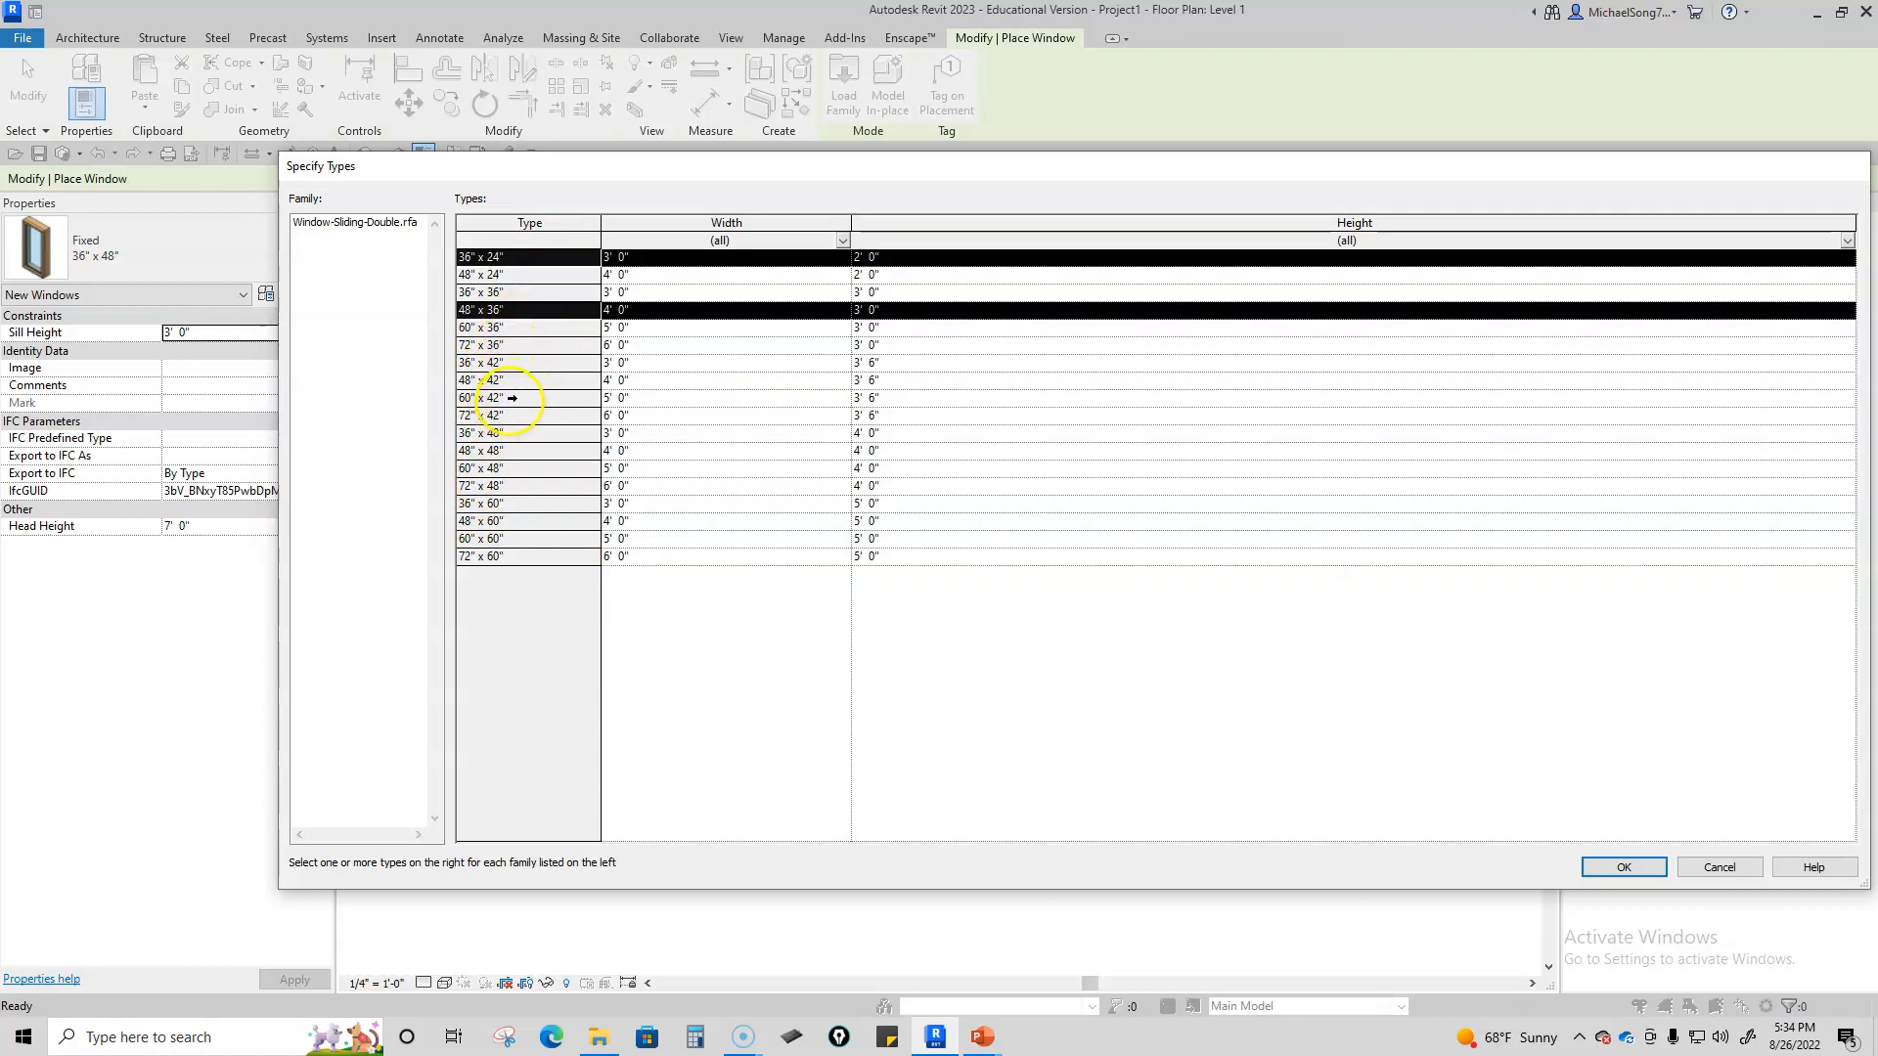
left_click(506, 363, "ctrl")
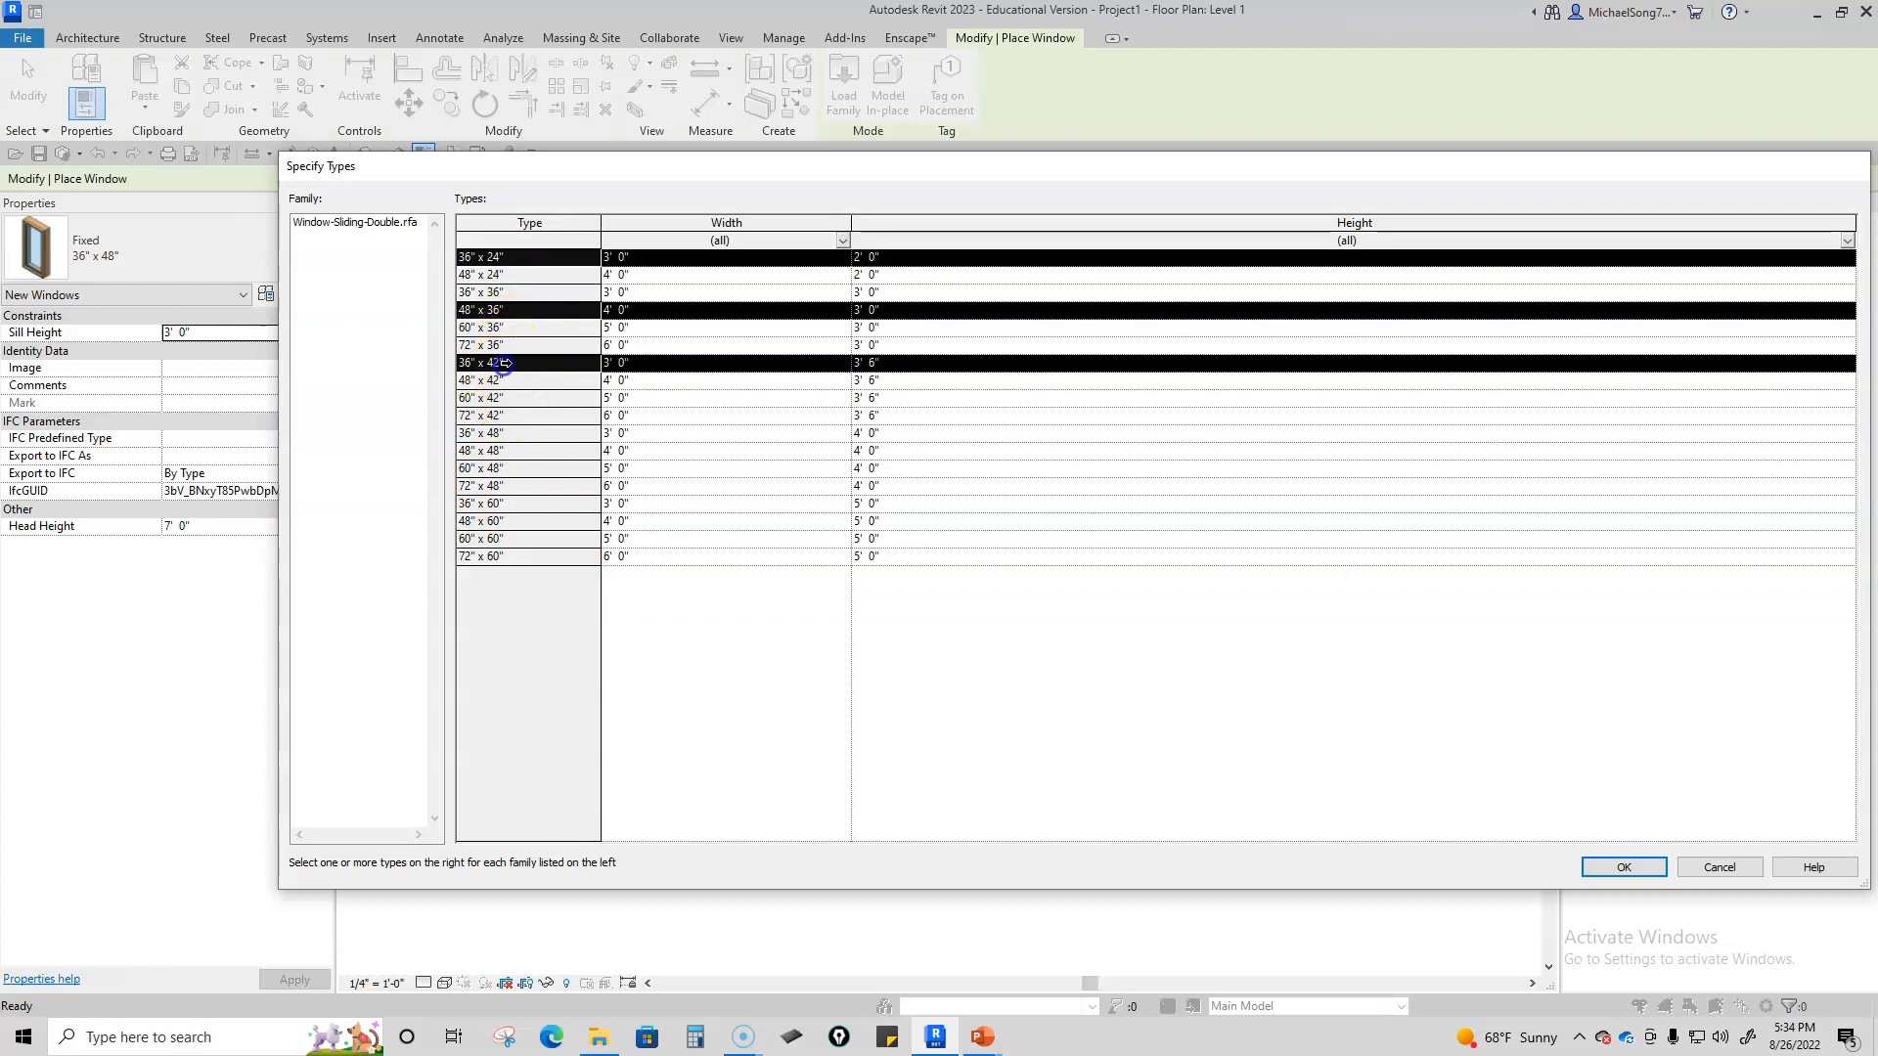
left_click(508, 486, "ctrl")
left_click(1626, 868)
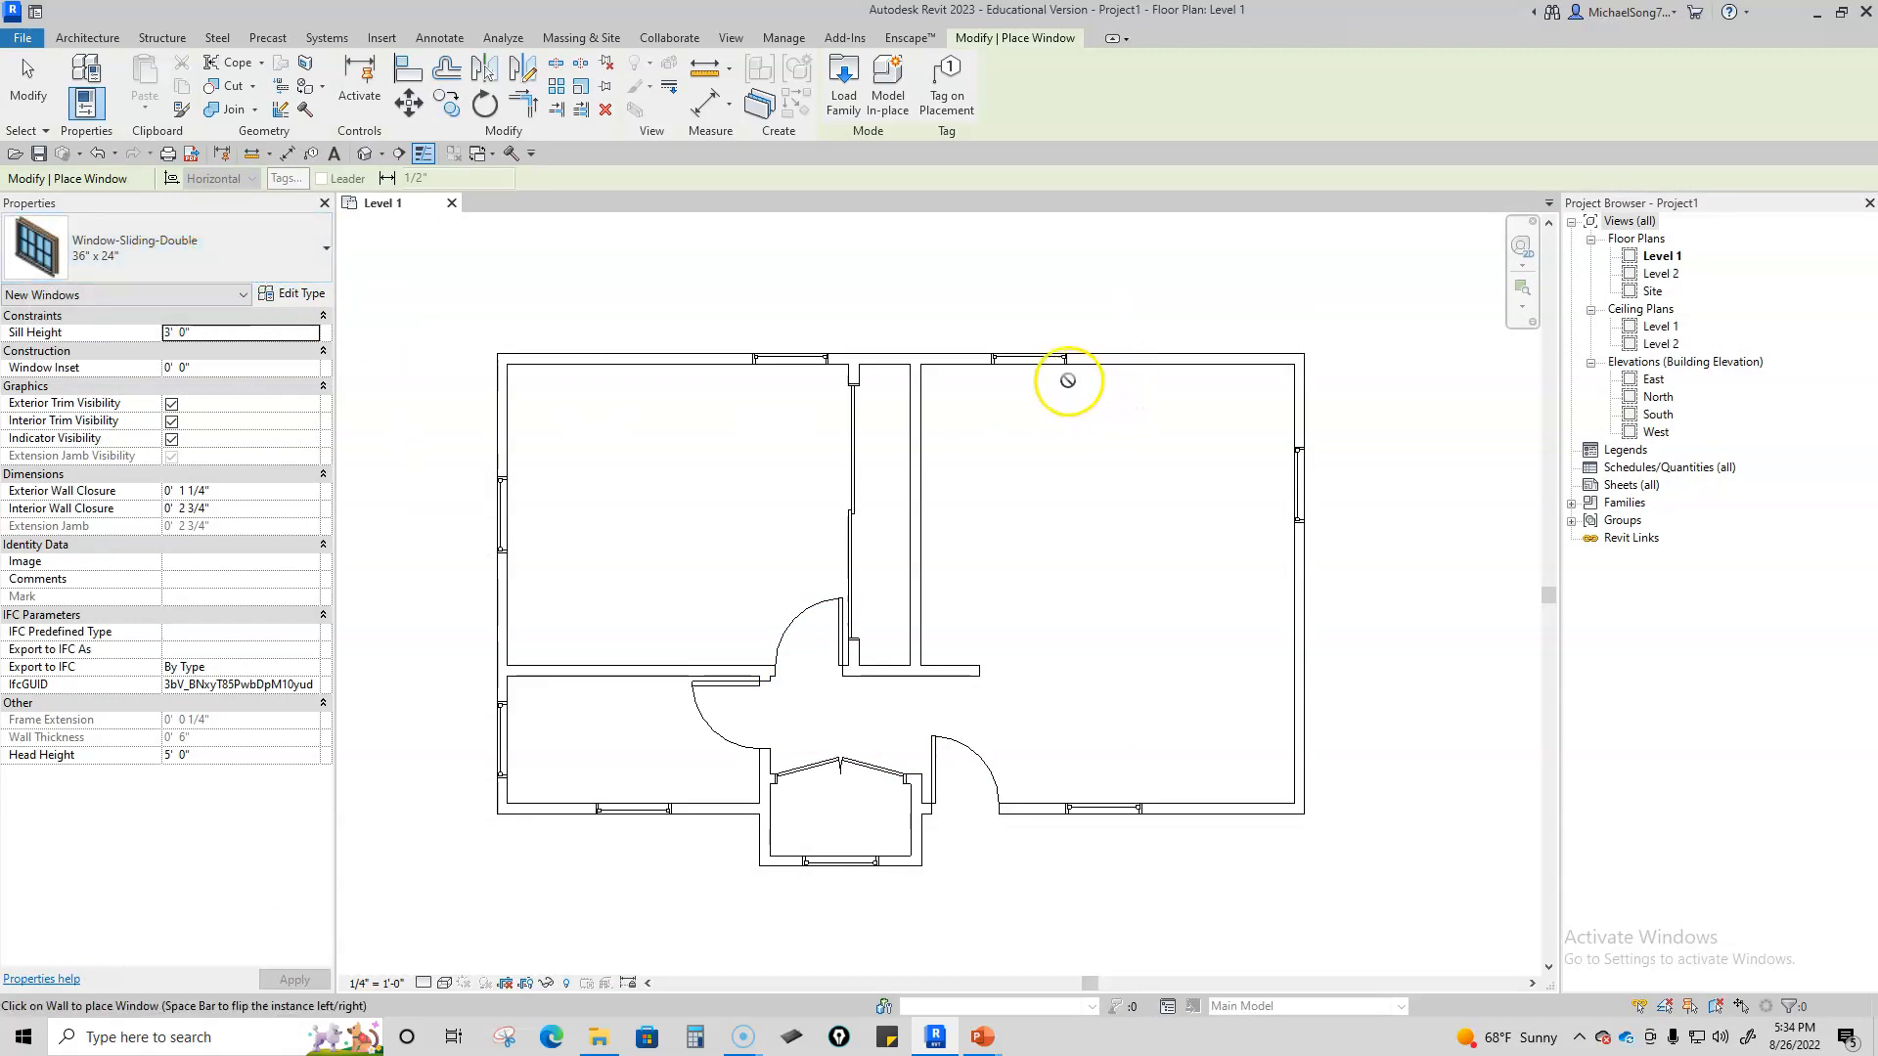
key("Escape")
Step: Change the kitchen's north window to the Window-Sliding-Double 36" x 42" type
left_click(1017, 360)
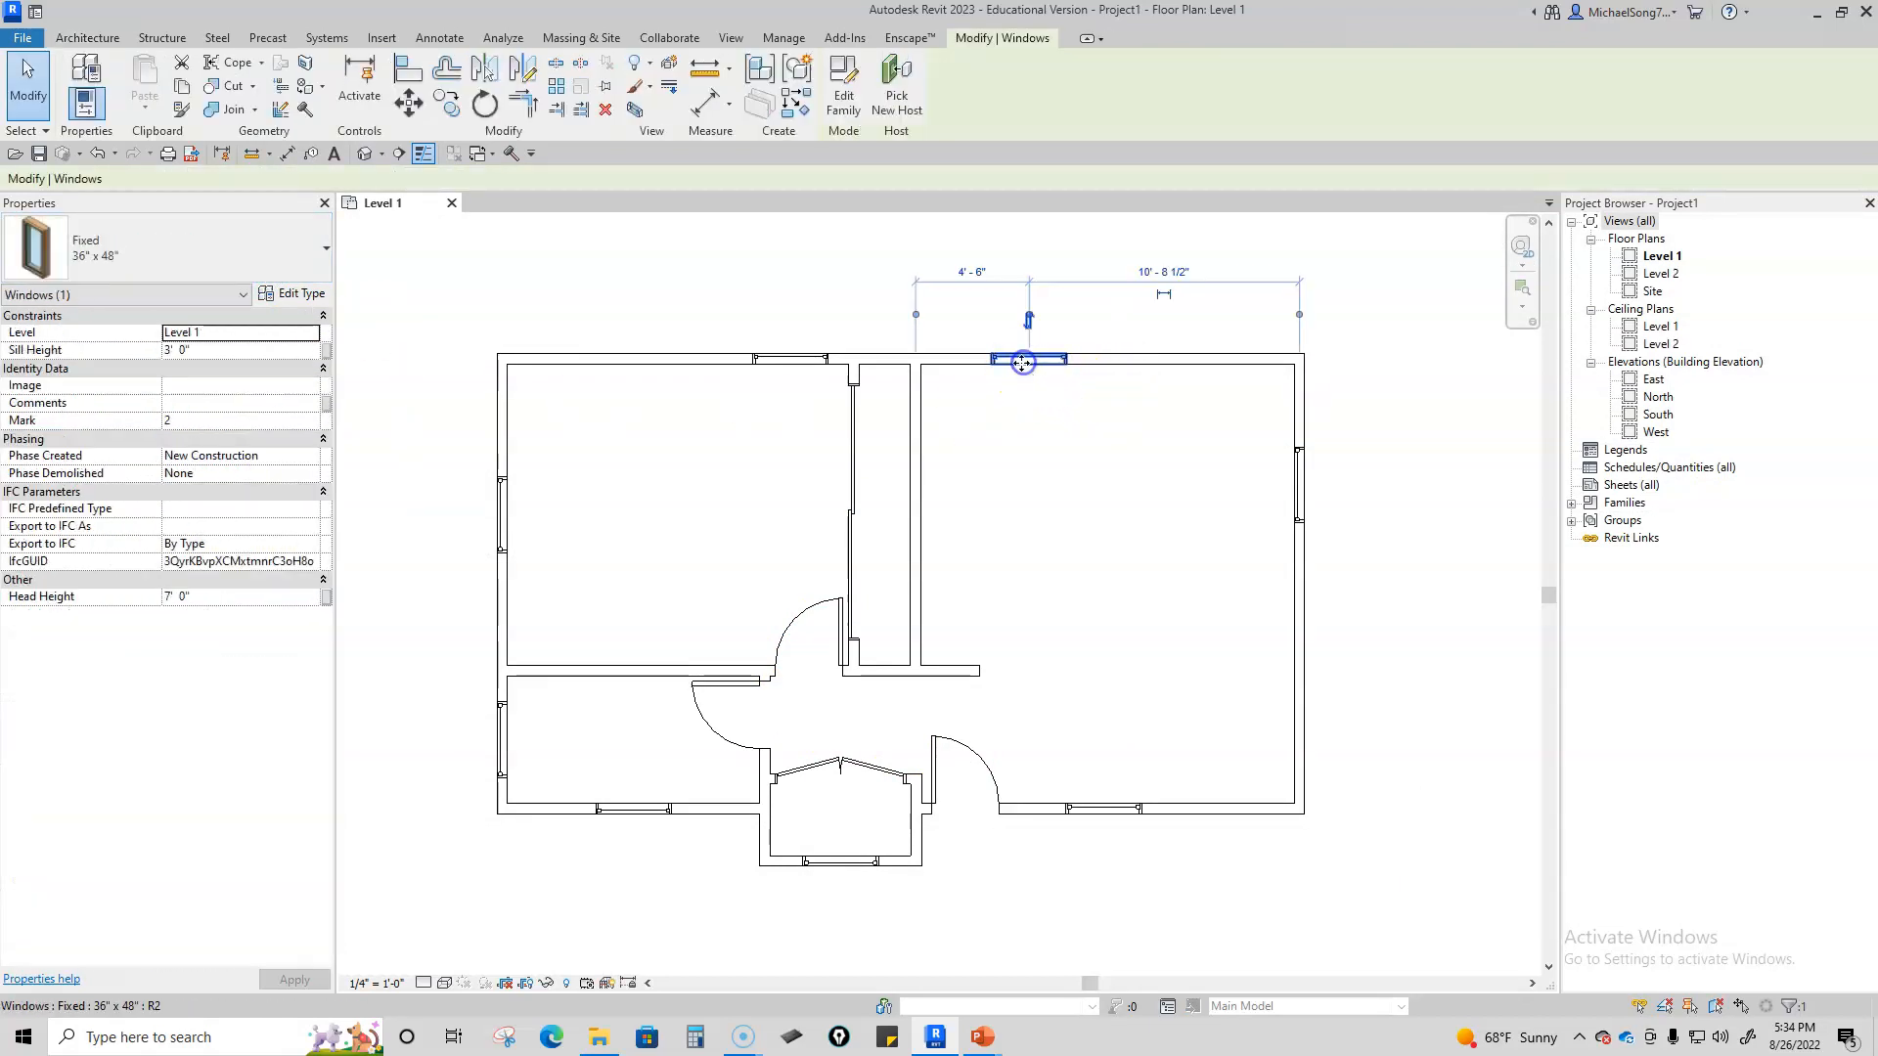
left_click(235, 253)
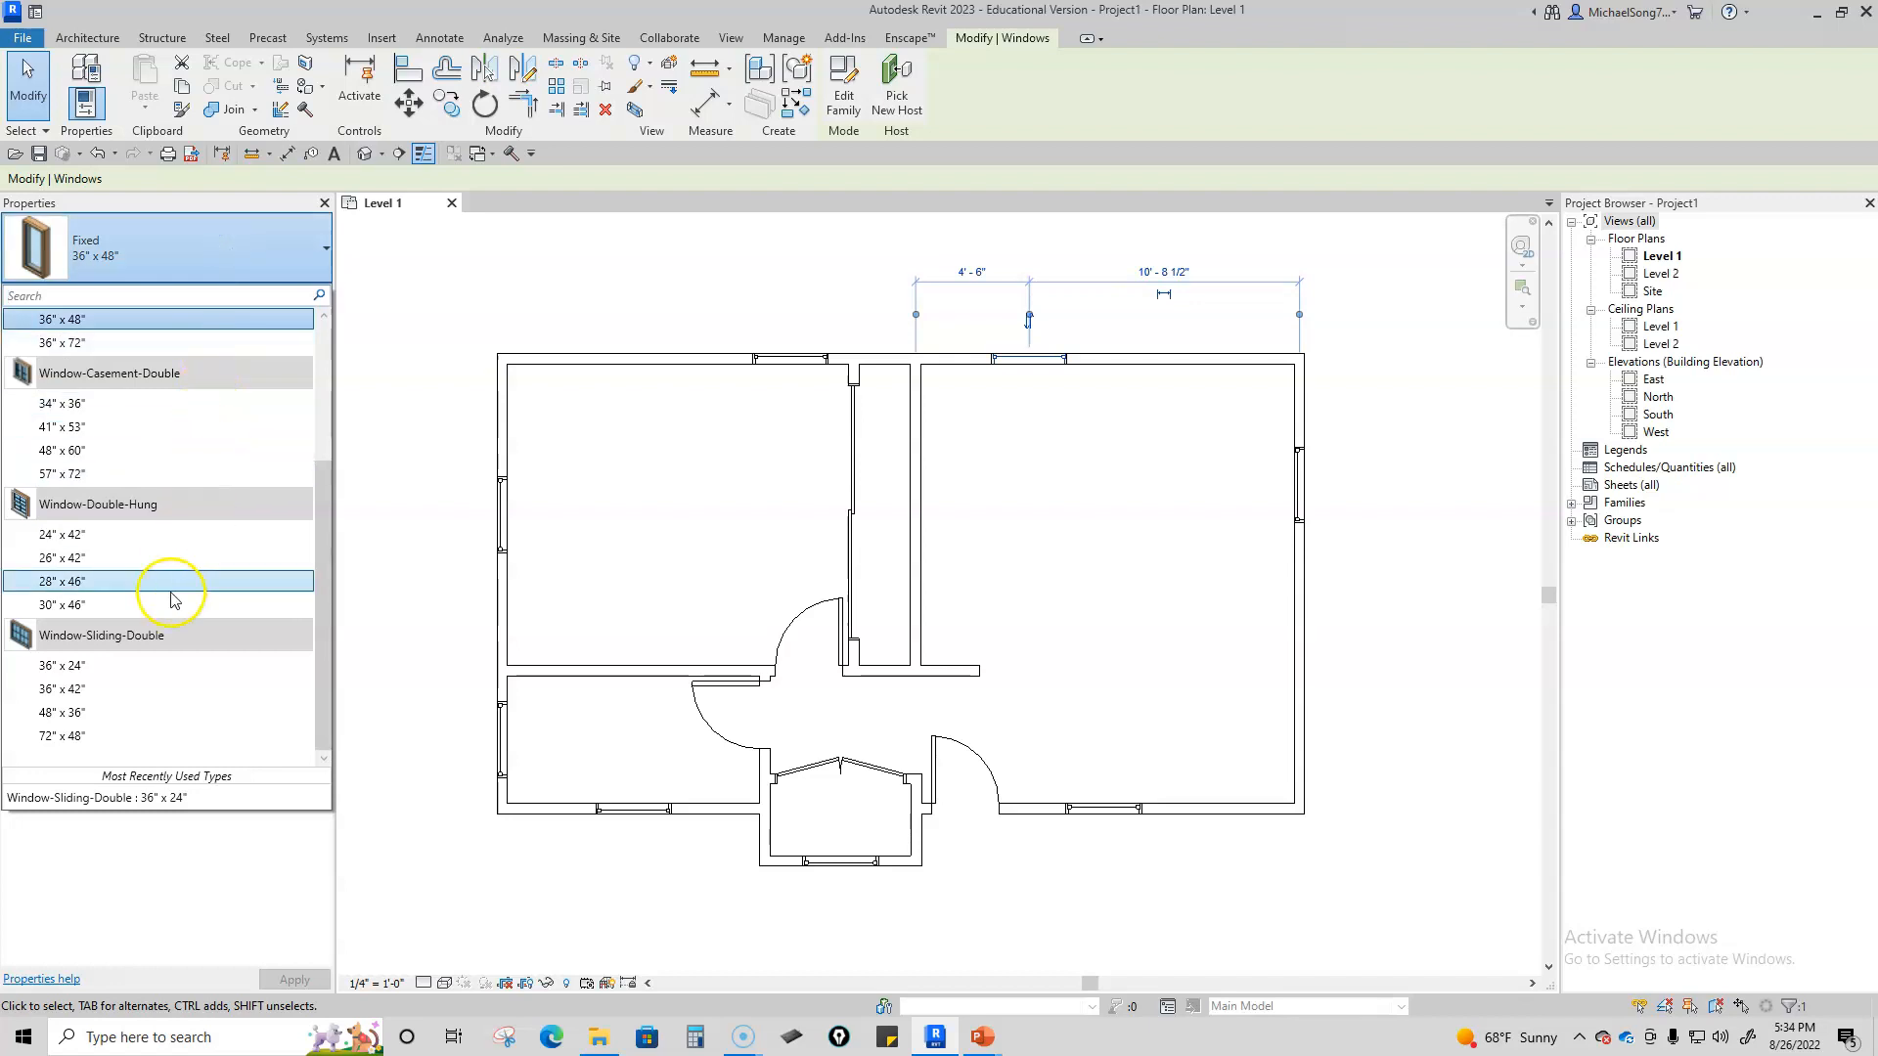
left_click(78, 690)
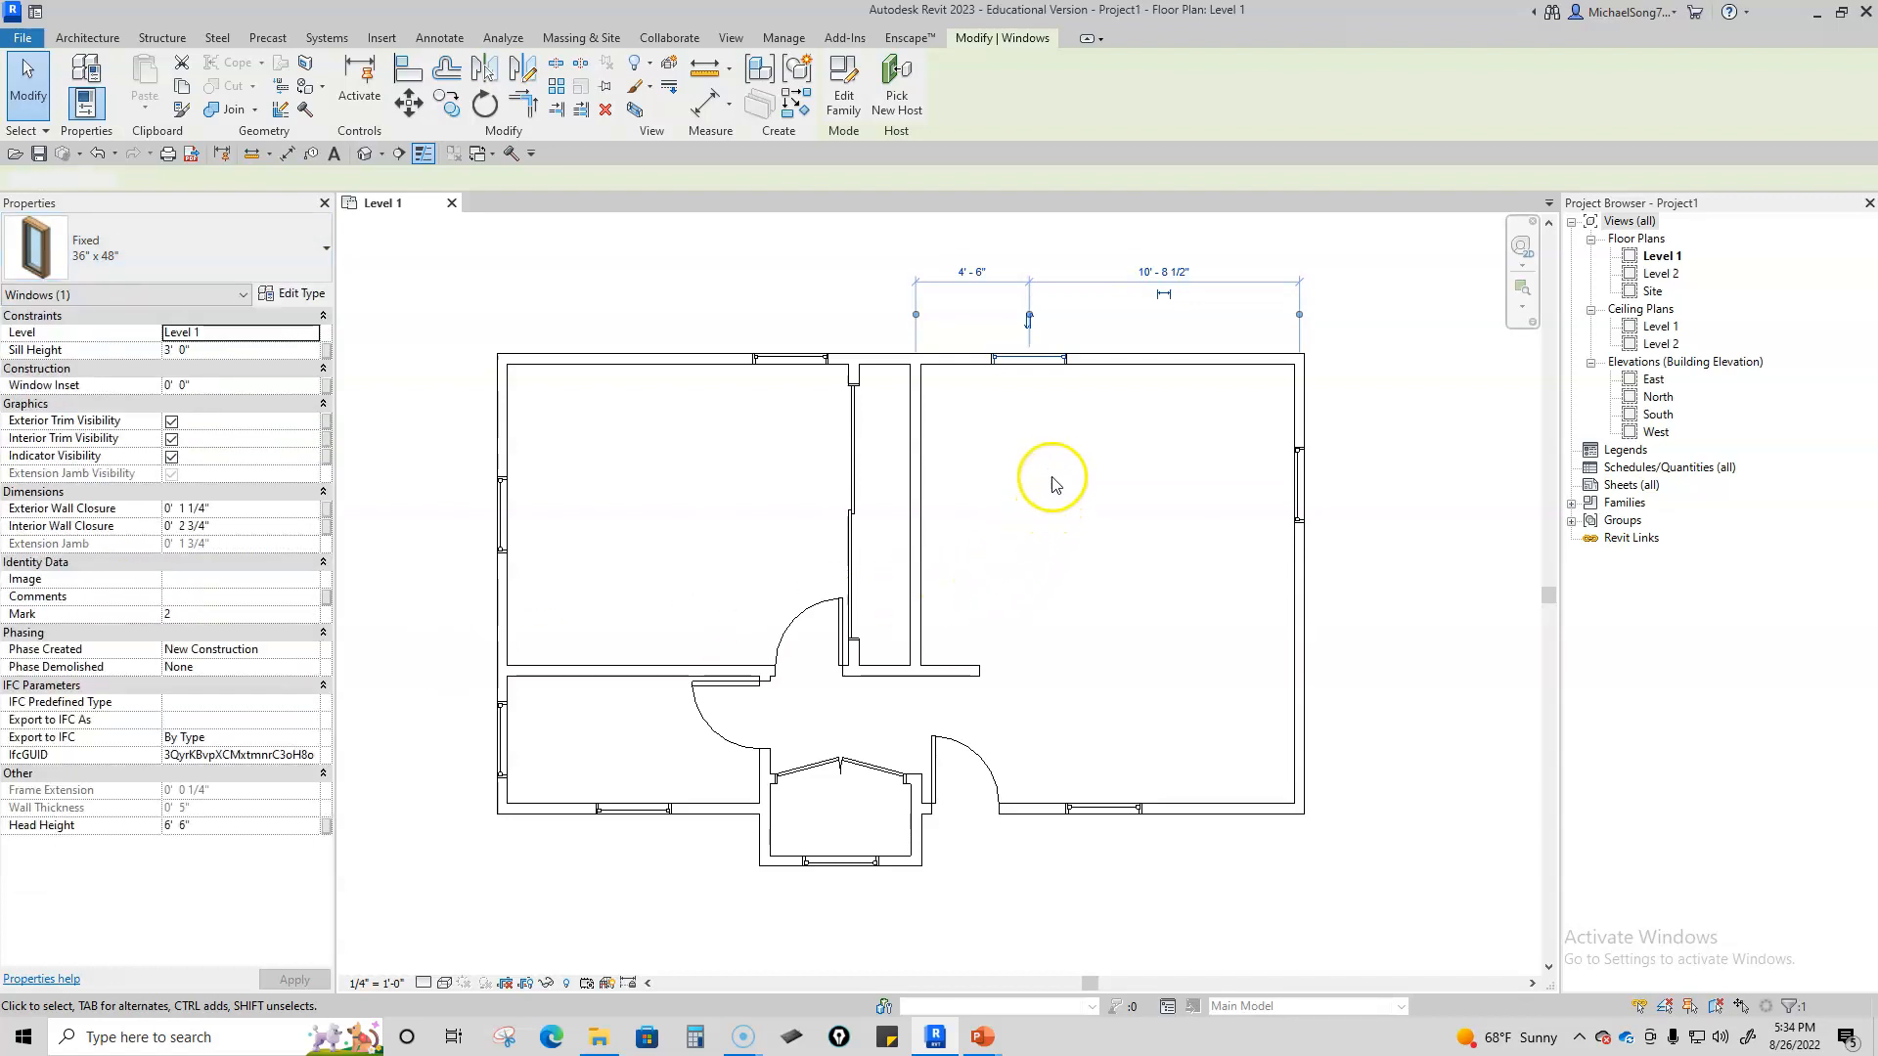
Step: Flip the facing of the kitchen's north sliding window so its exterior side points into the room
scroll(1051, 458, "up", 5)
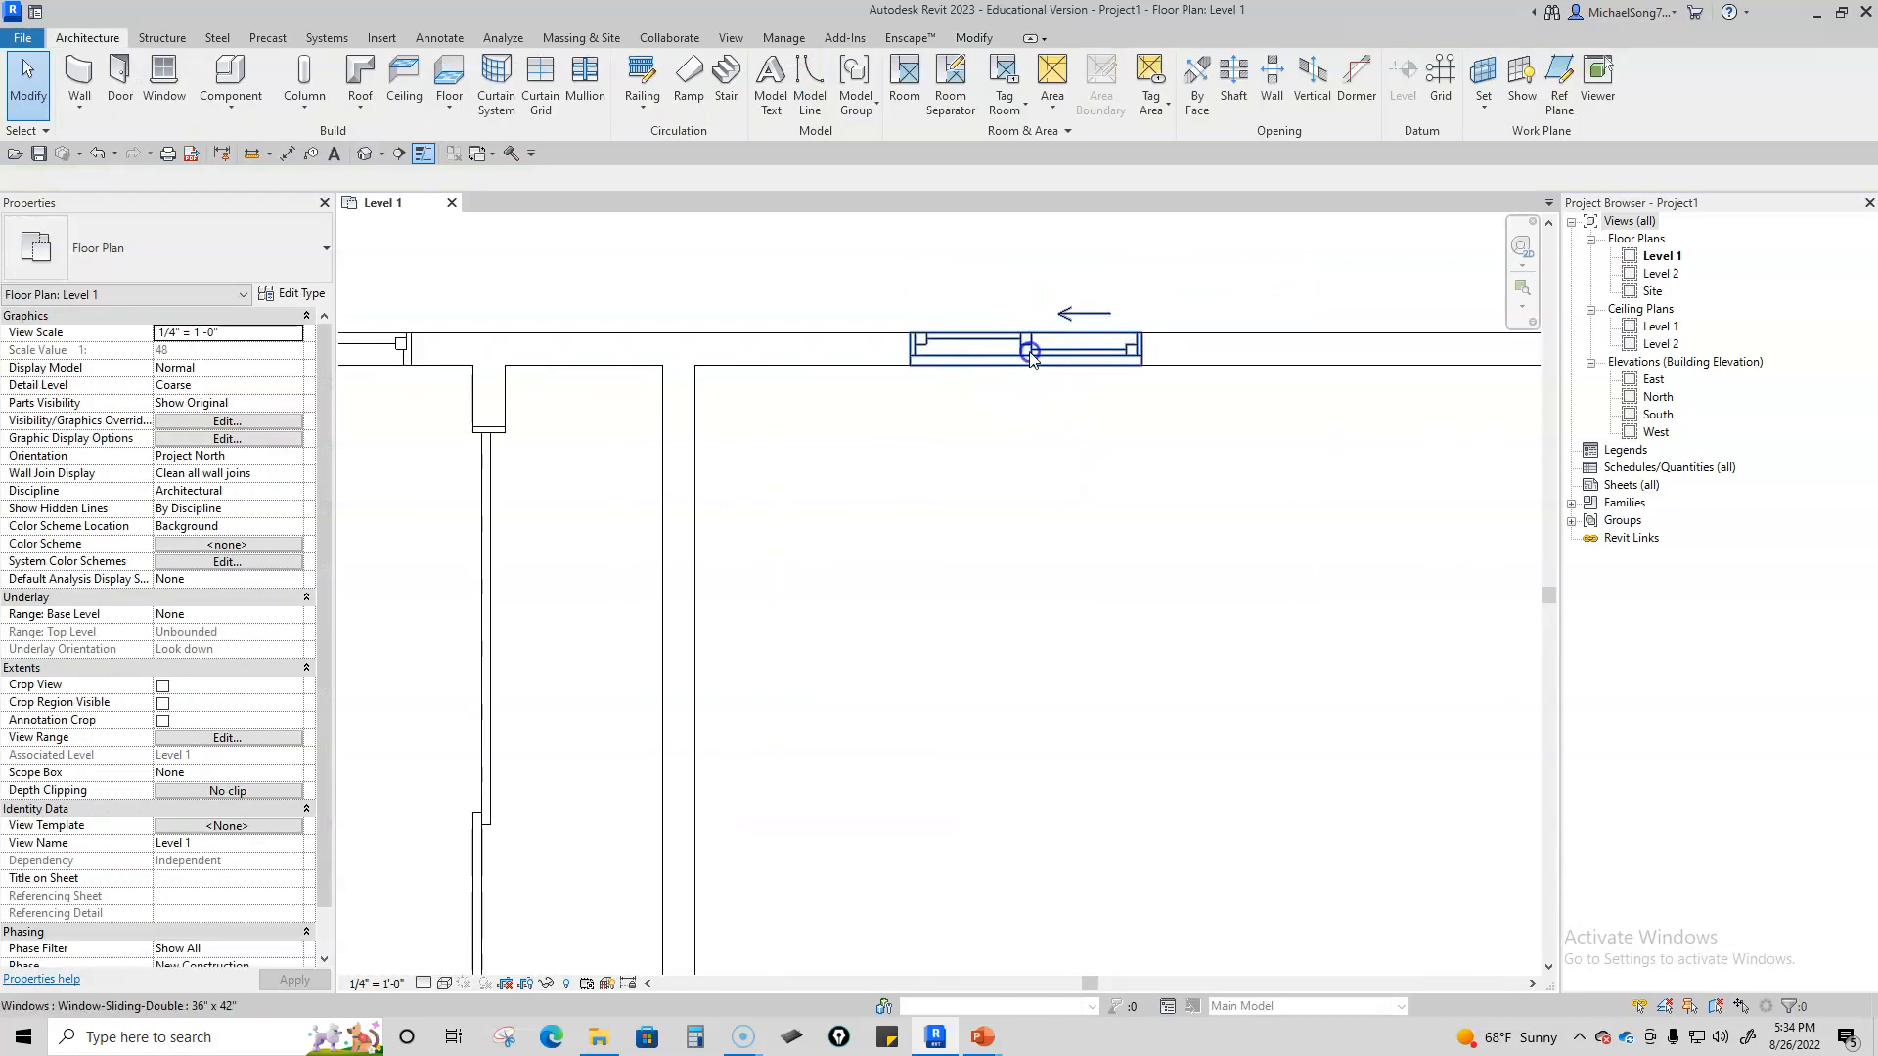
scroll(1010, 464, "down", 5)
scroll(946, 678, "up", 2)
left_click(947, 677)
scroll(1044, 515, "up", 2)
left_click(1051, 616)
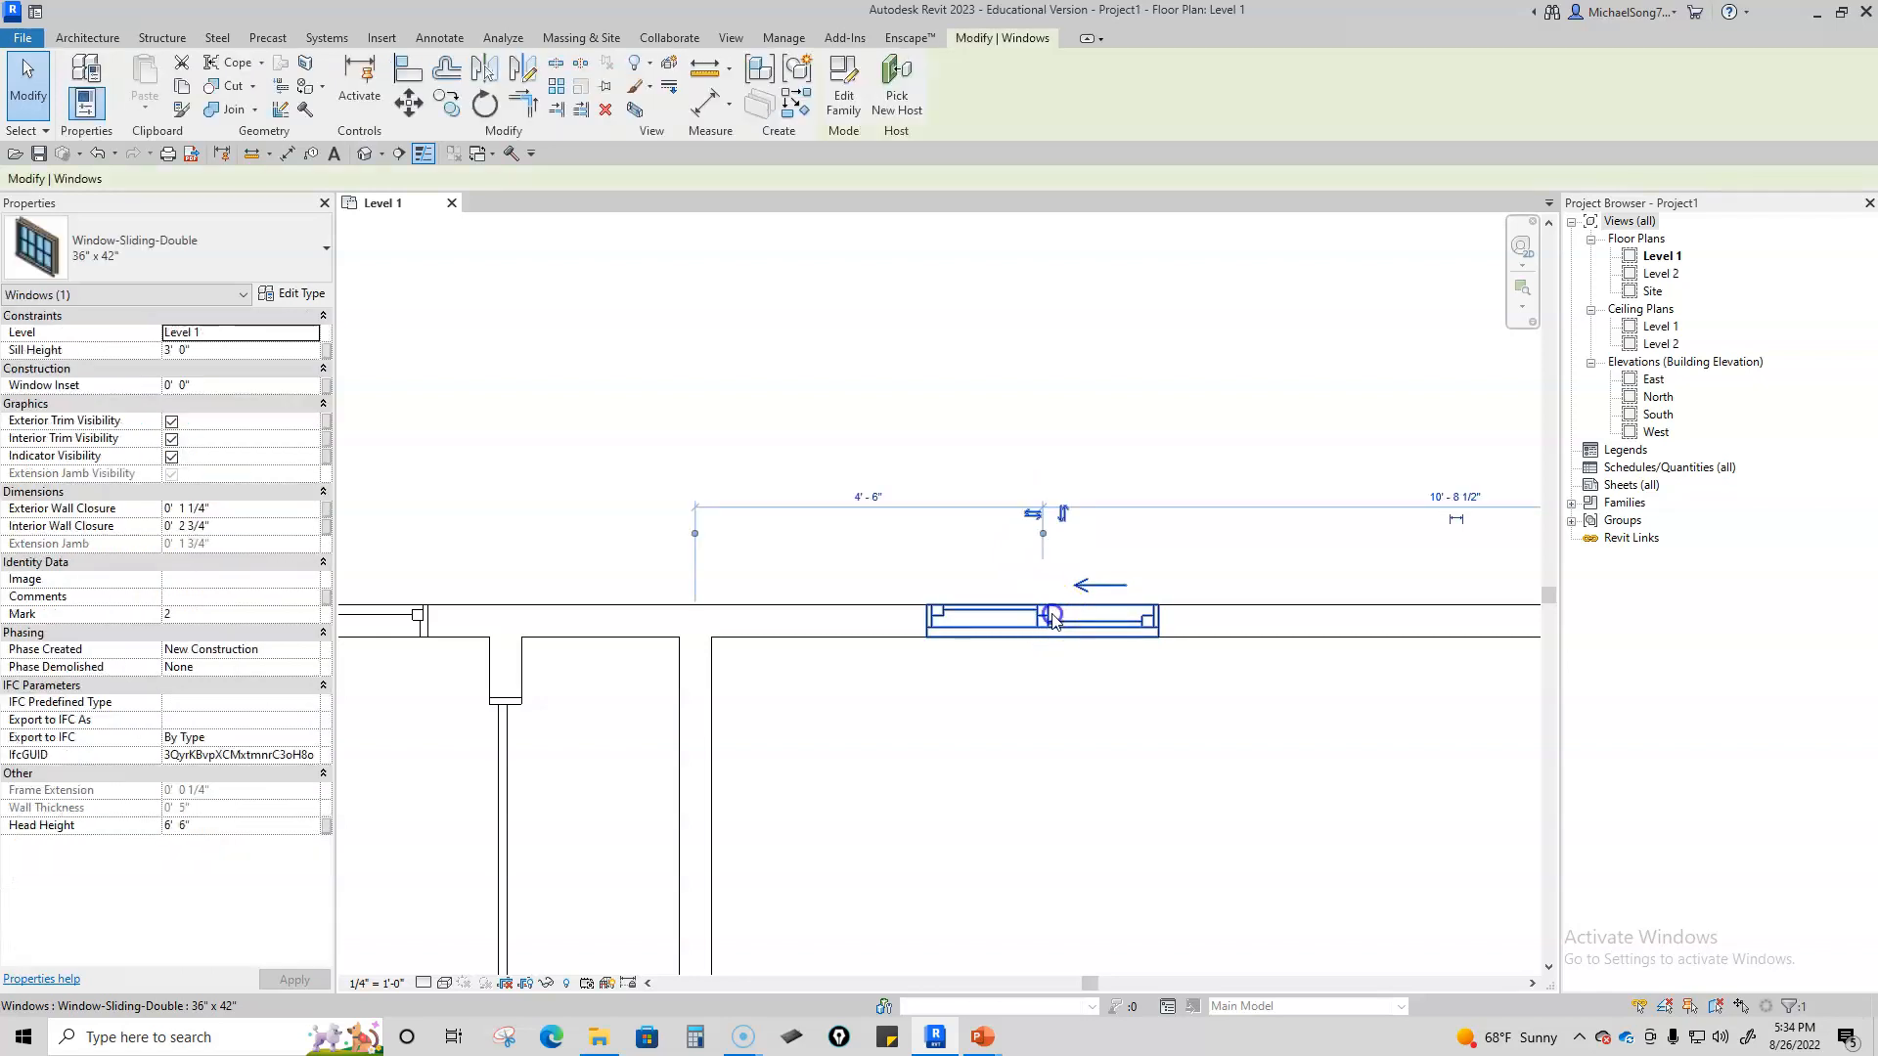
scroll(1069, 555, "up", 1)
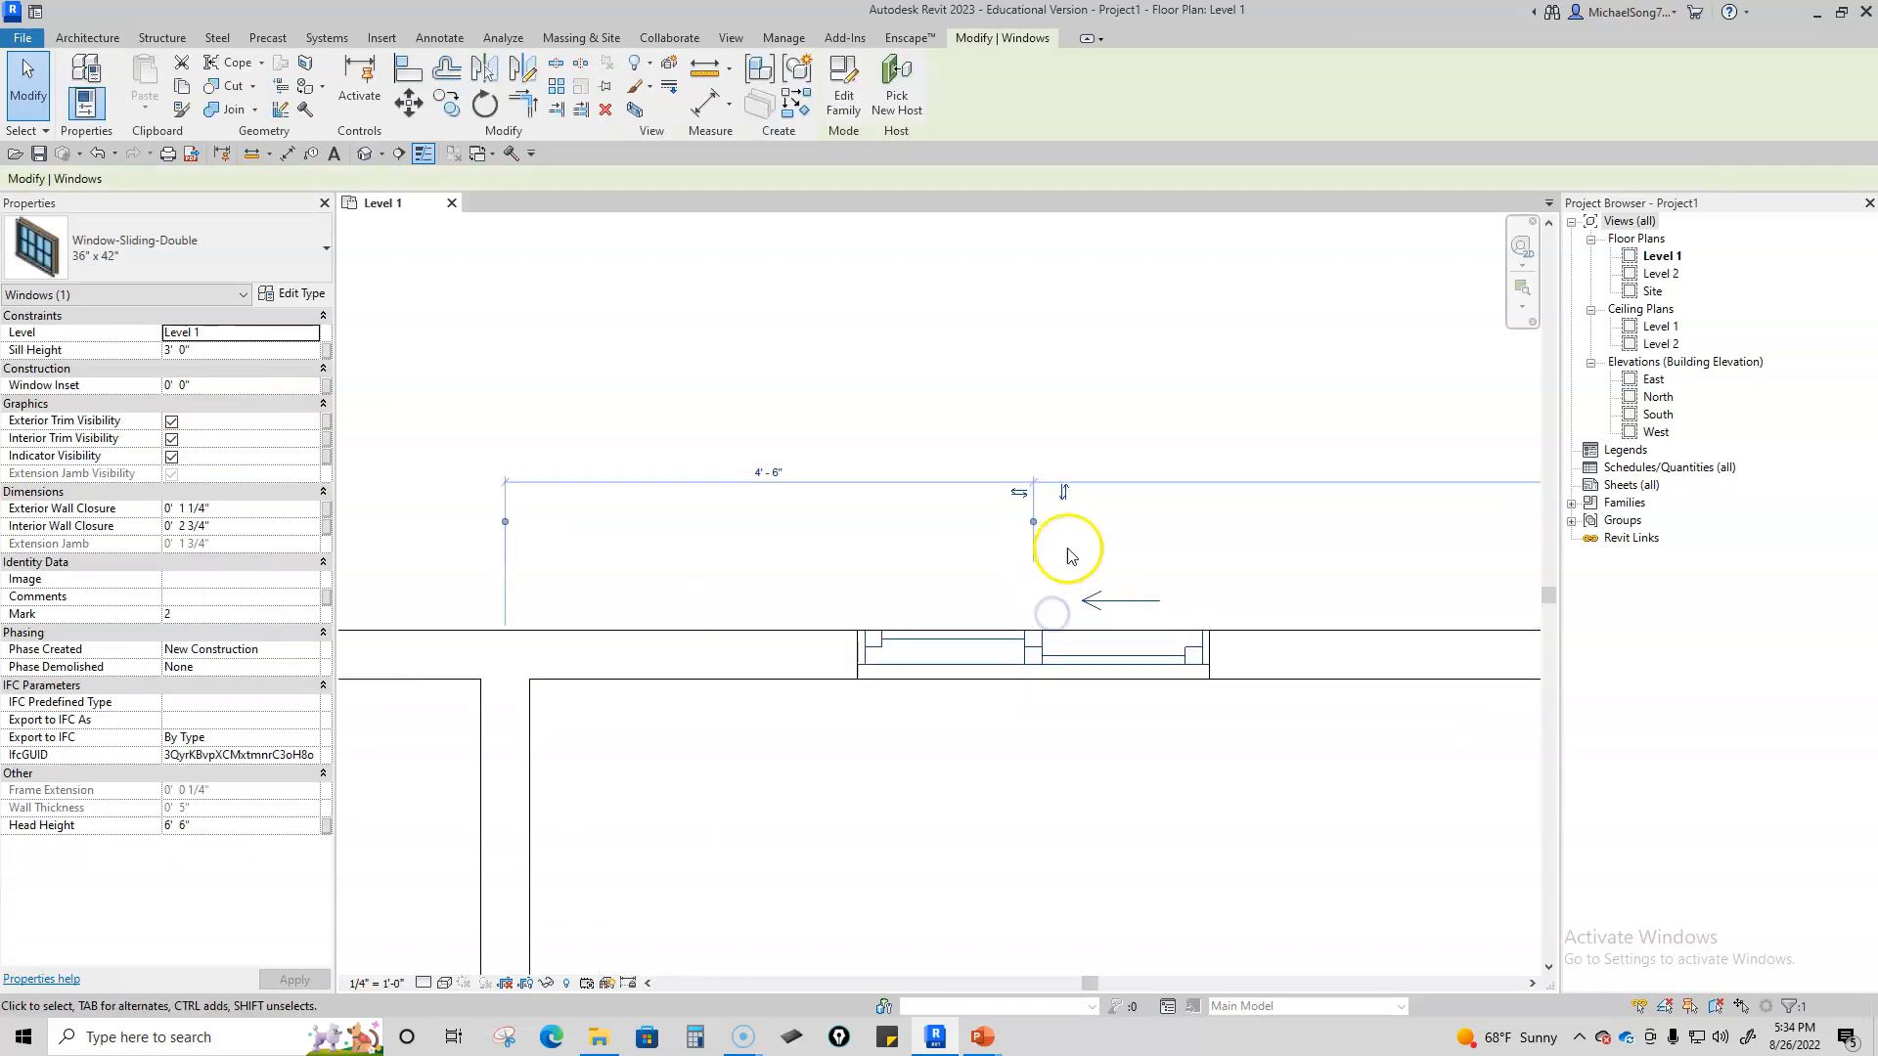
left_click(1065, 492)
middle_click_drag(1090, 725, 982, 570)
scroll(982, 569, "down", 1)
key("Escape")
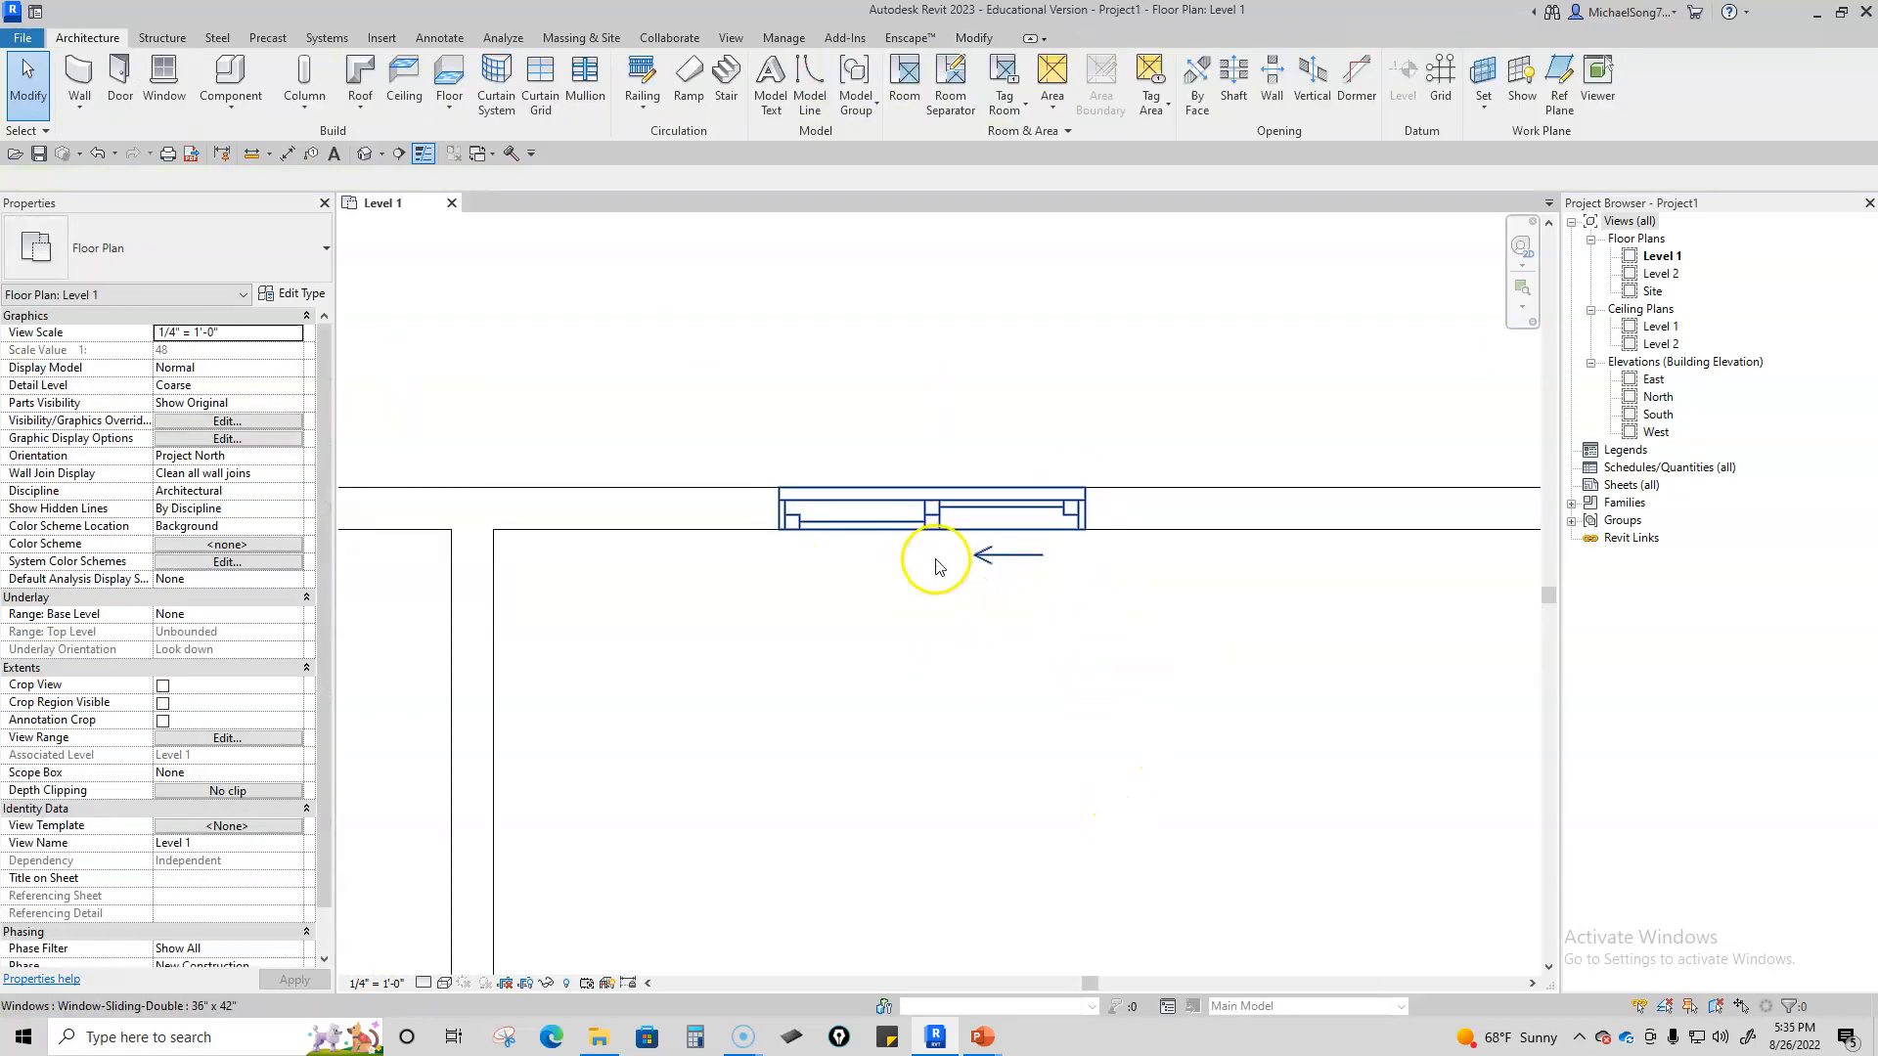
Step: Flip the kitchen's north sliding window back so its exterior side faces outdoors
scroll(936, 568, "down", 1)
left_click(934, 553)
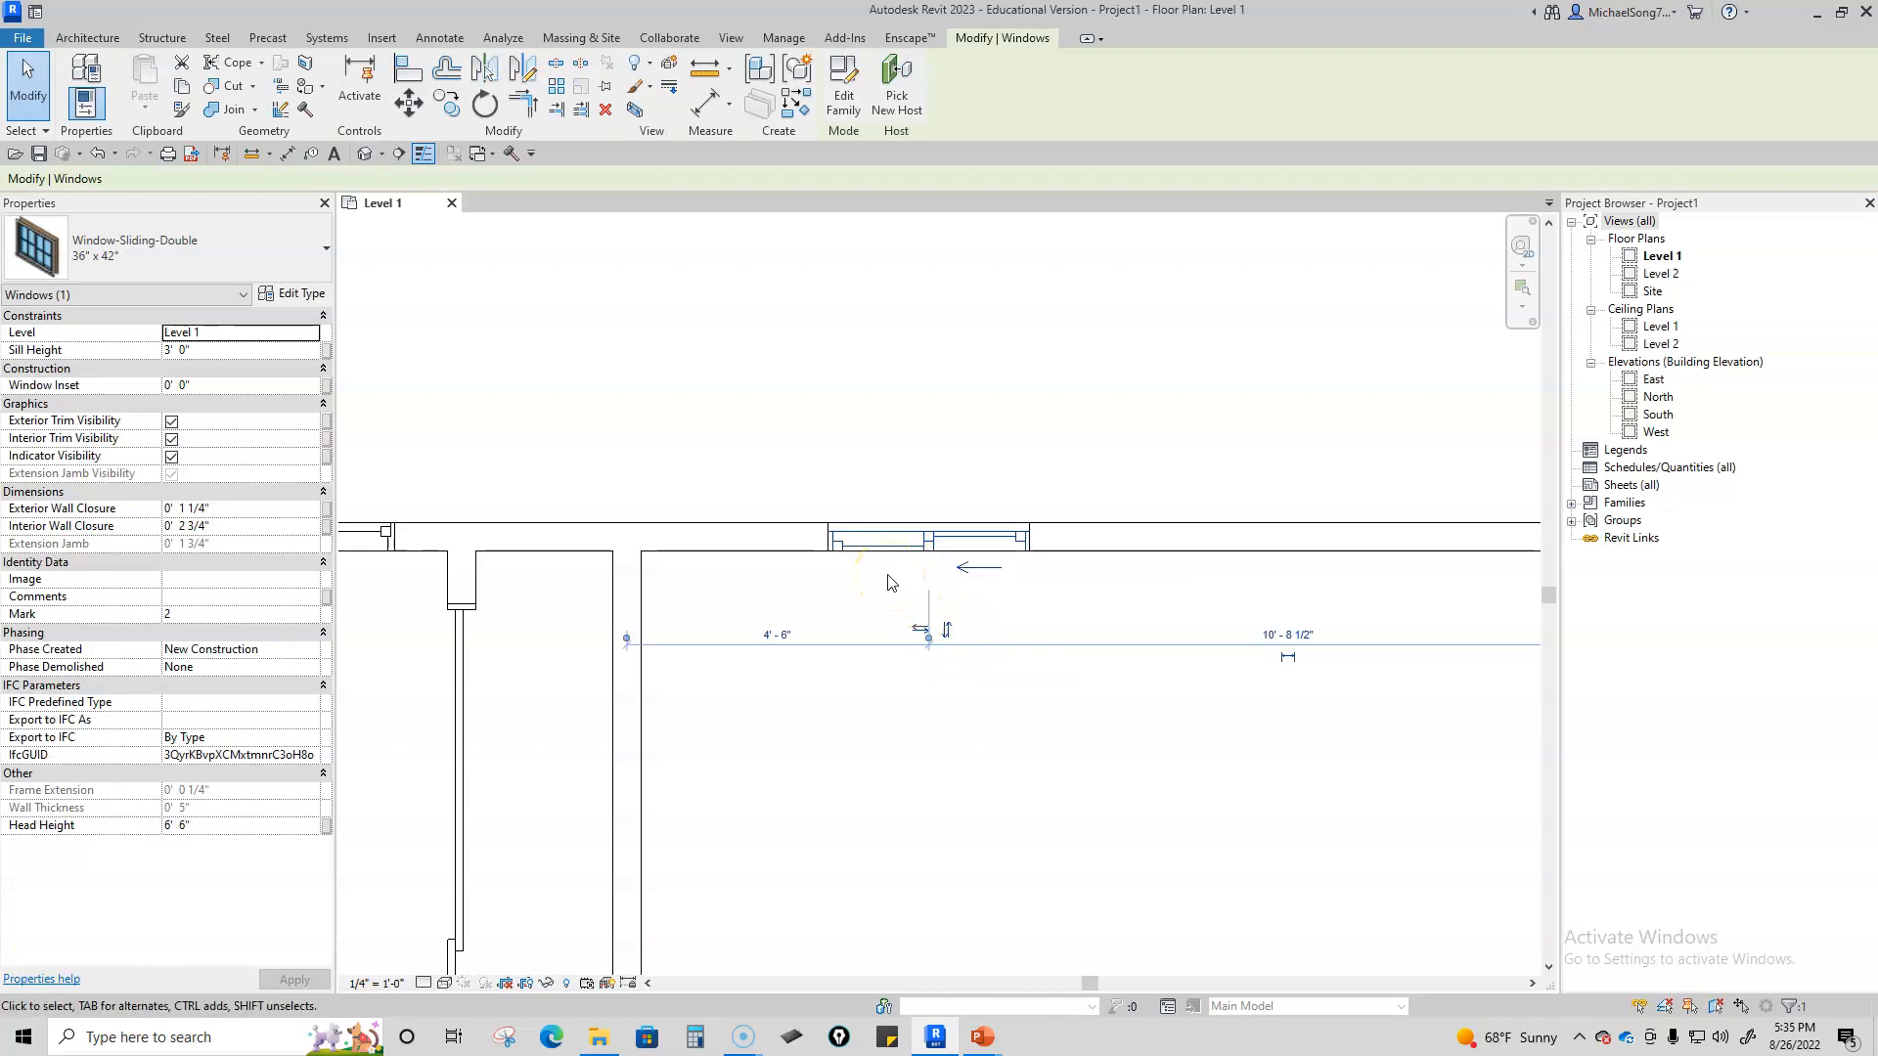
left_click(945, 631)
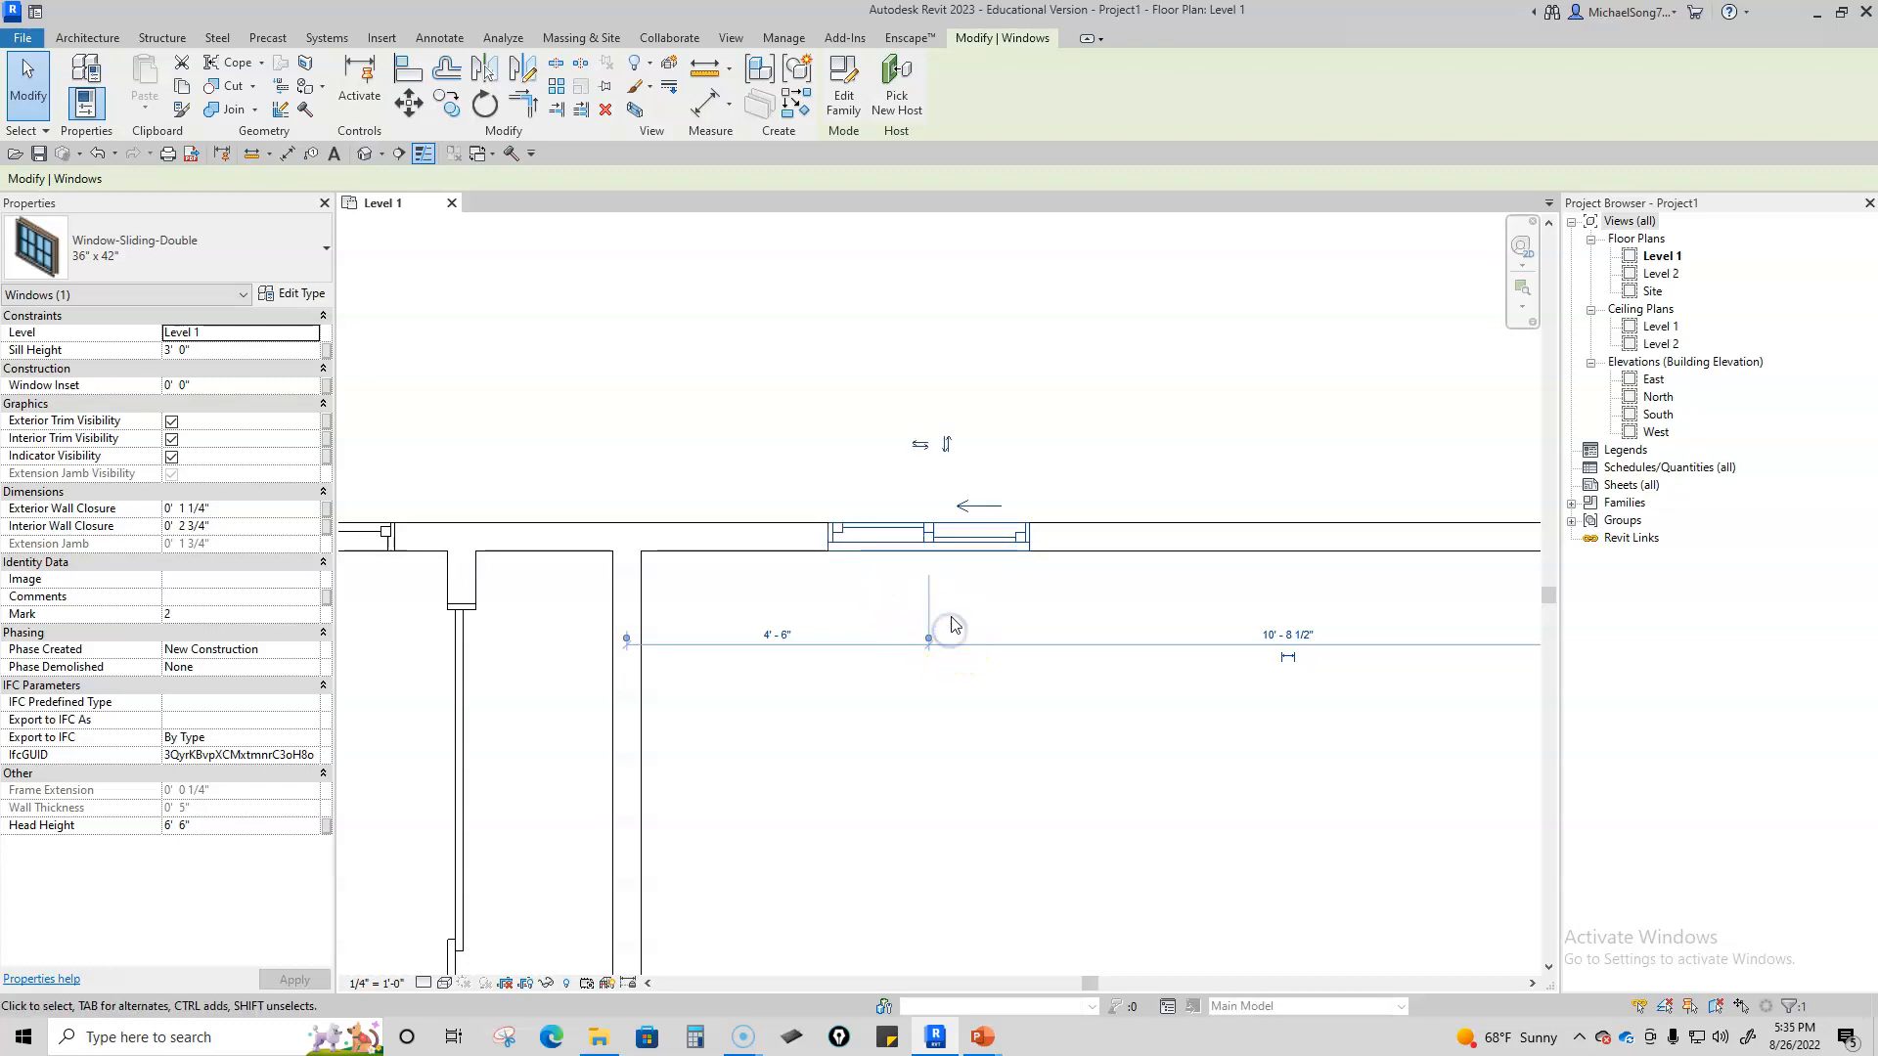
left_click(1039, 622)
scroll(1037, 612, "down", 2)
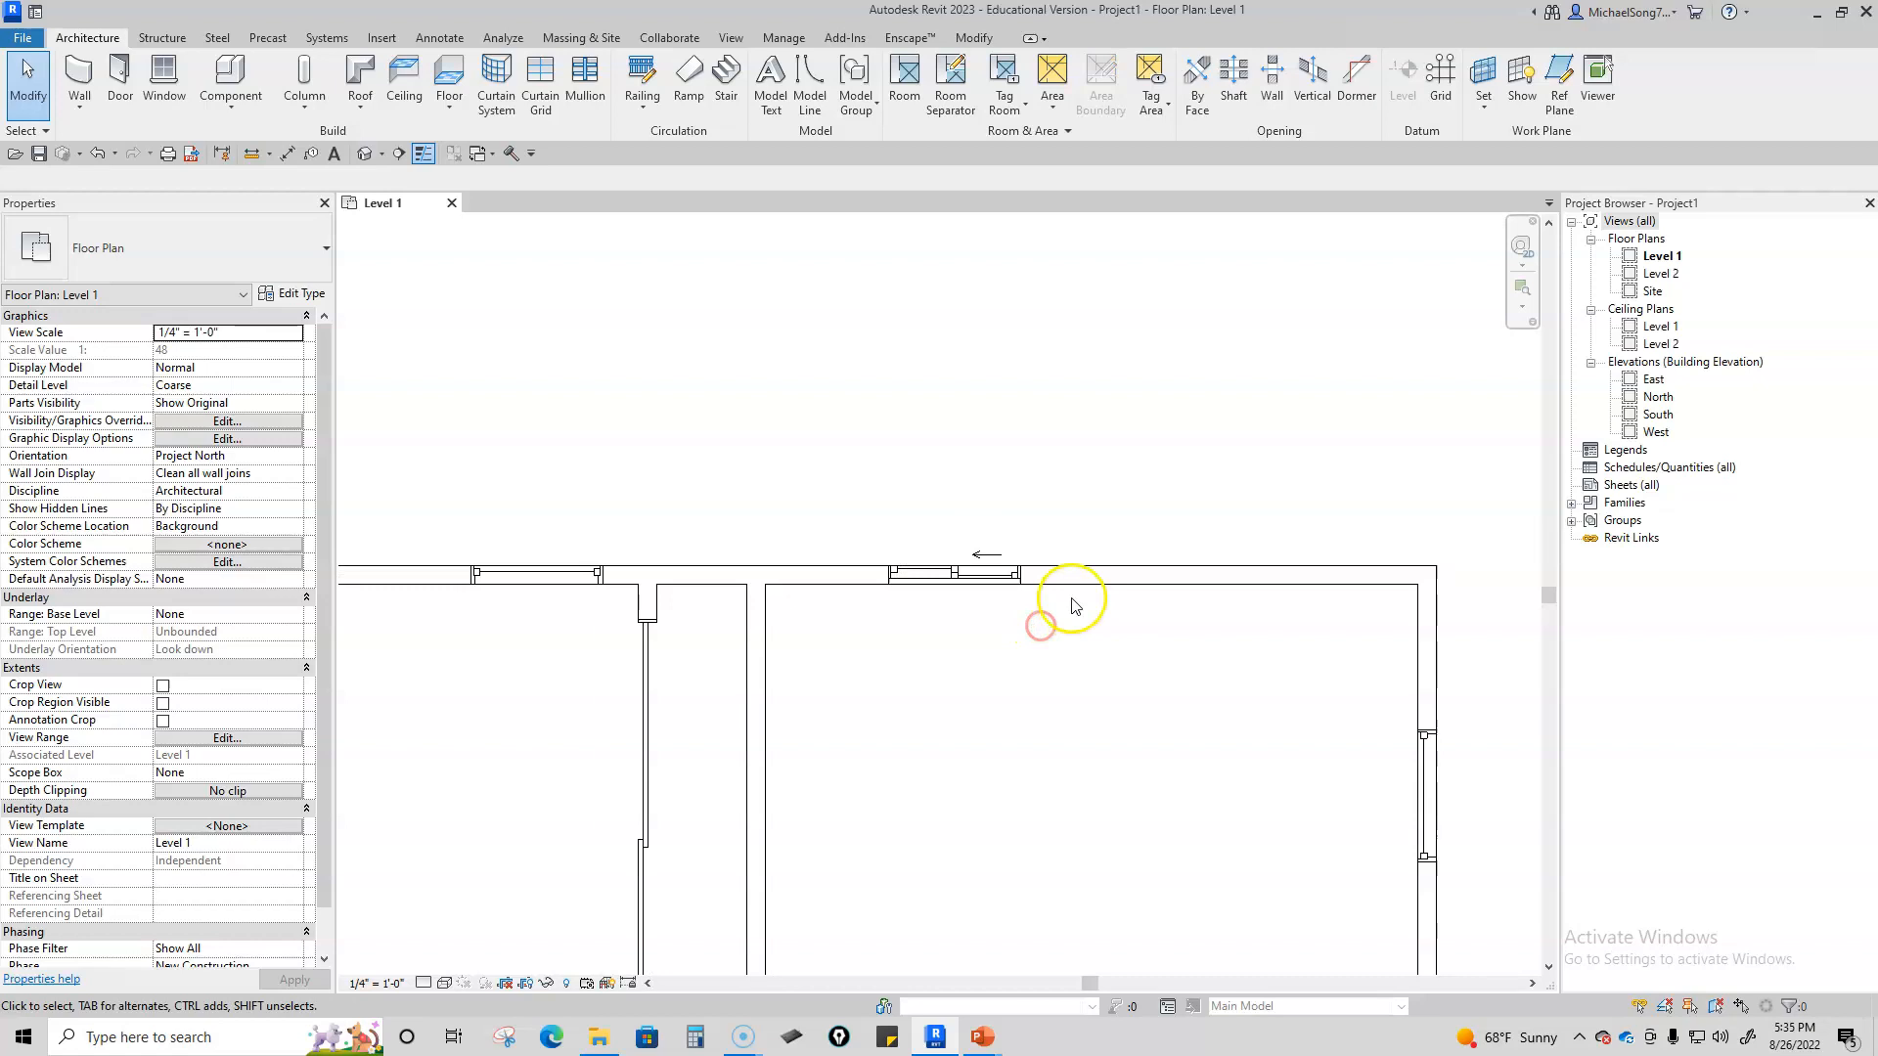
Step: Flip the north exterior wall's orientation and flip it back
left_click(1074, 583)
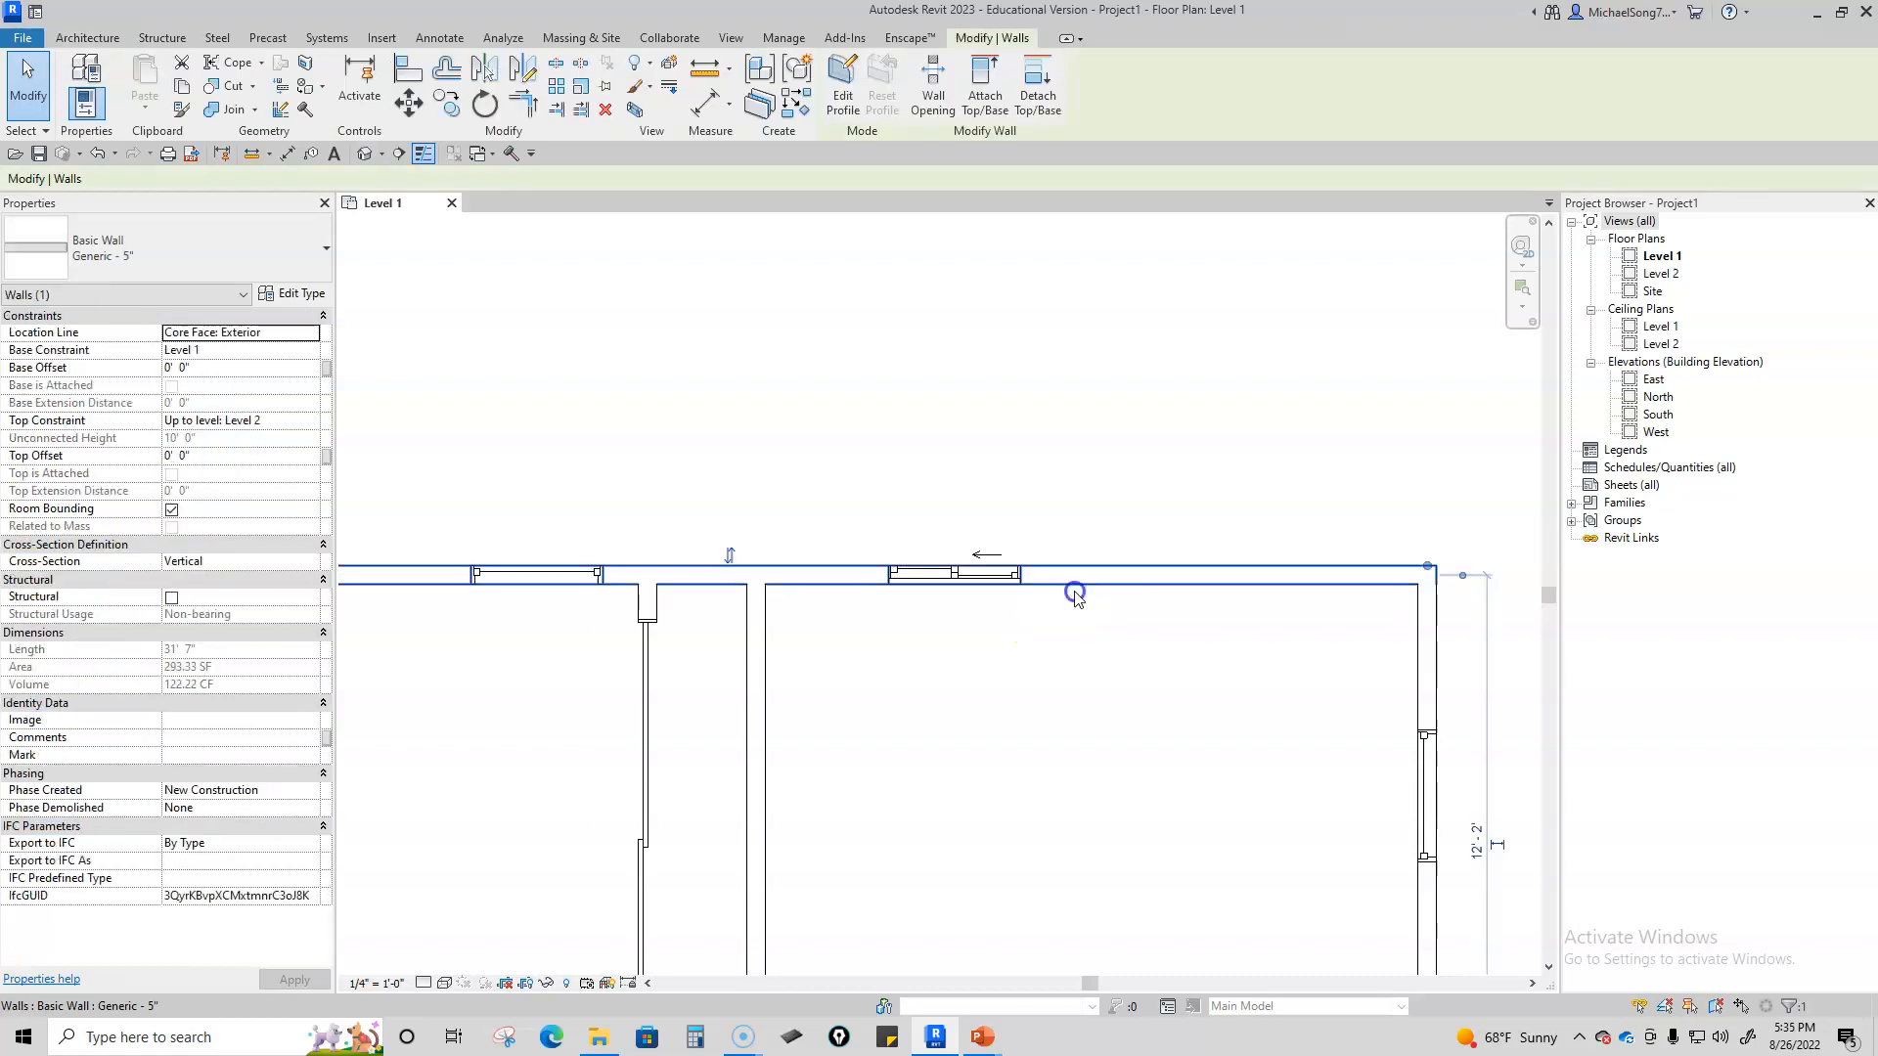
left_click(731, 556)
left_click(729, 576)
left_click(729, 581)
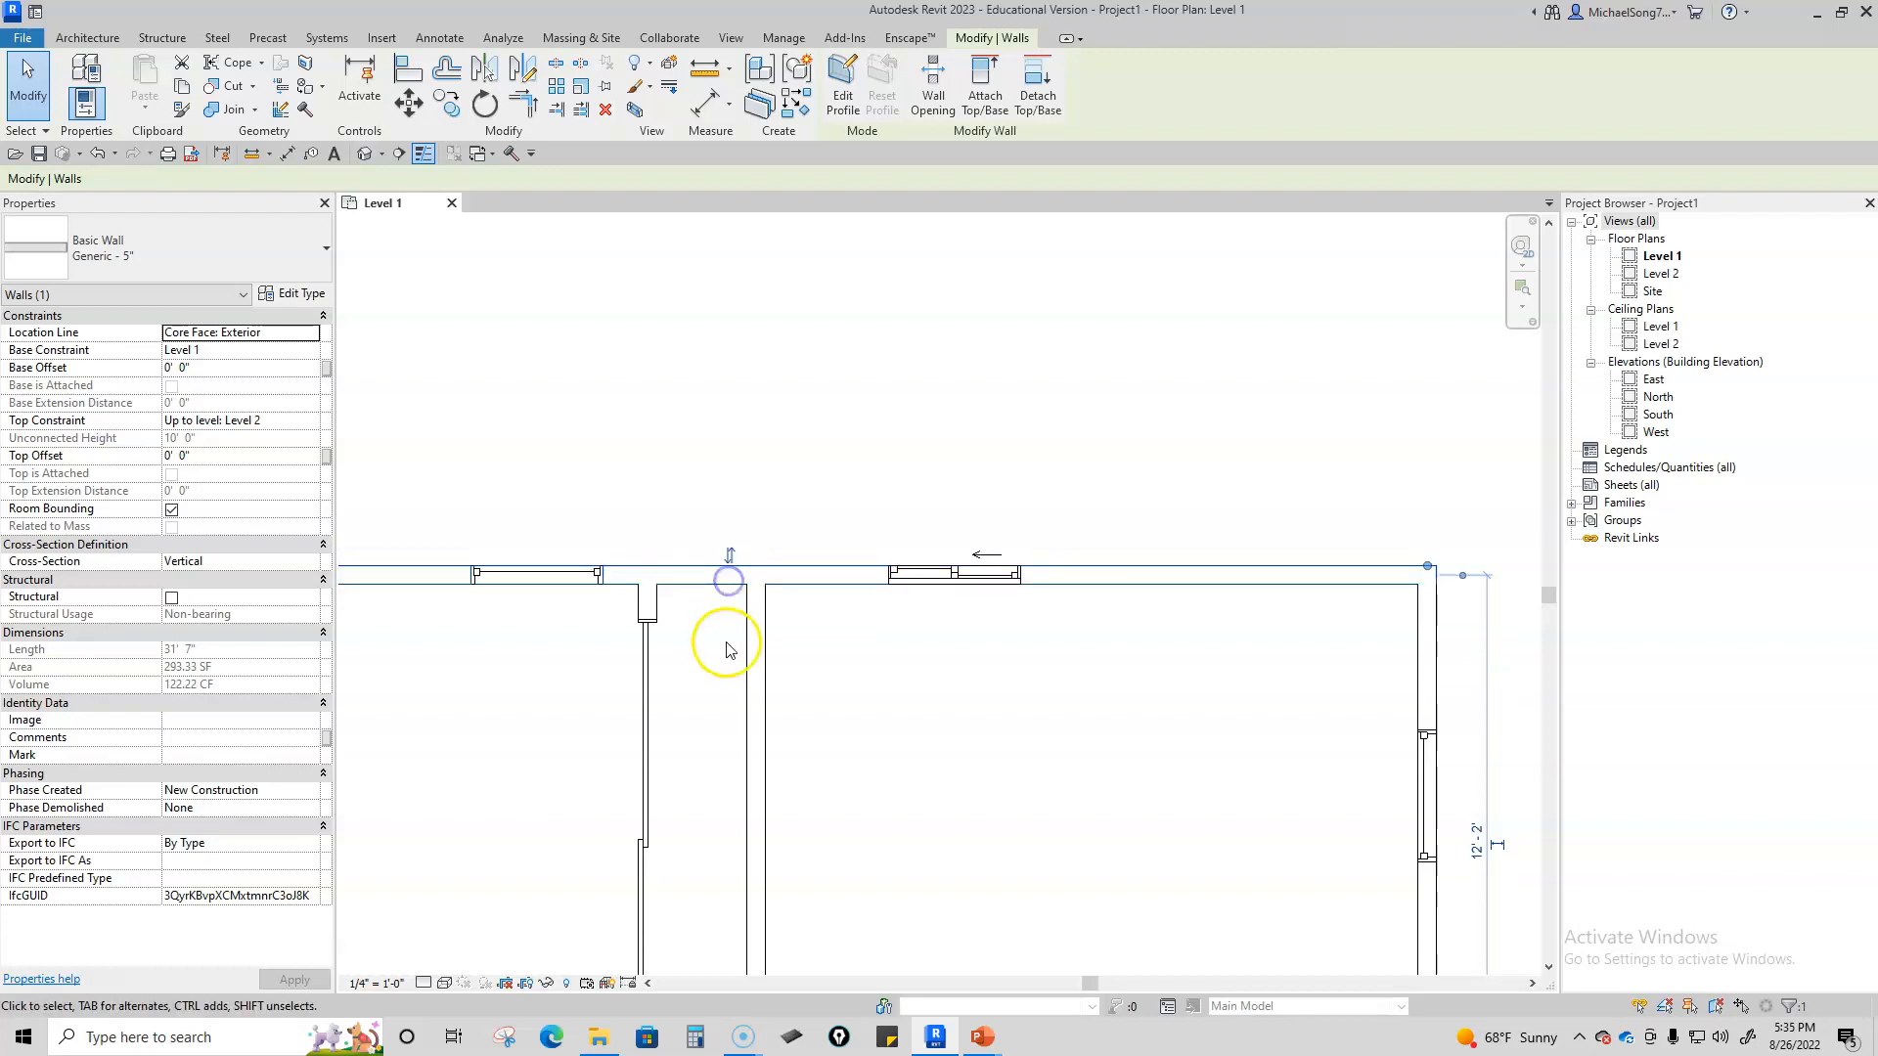
Step: Flip the hand and facing of the bedroom closet's double sliding door
left_click(909, 697)
scroll(847, 688, "down", 3)
left_click(724, 801)
scroll(743, 646, "up", 4)
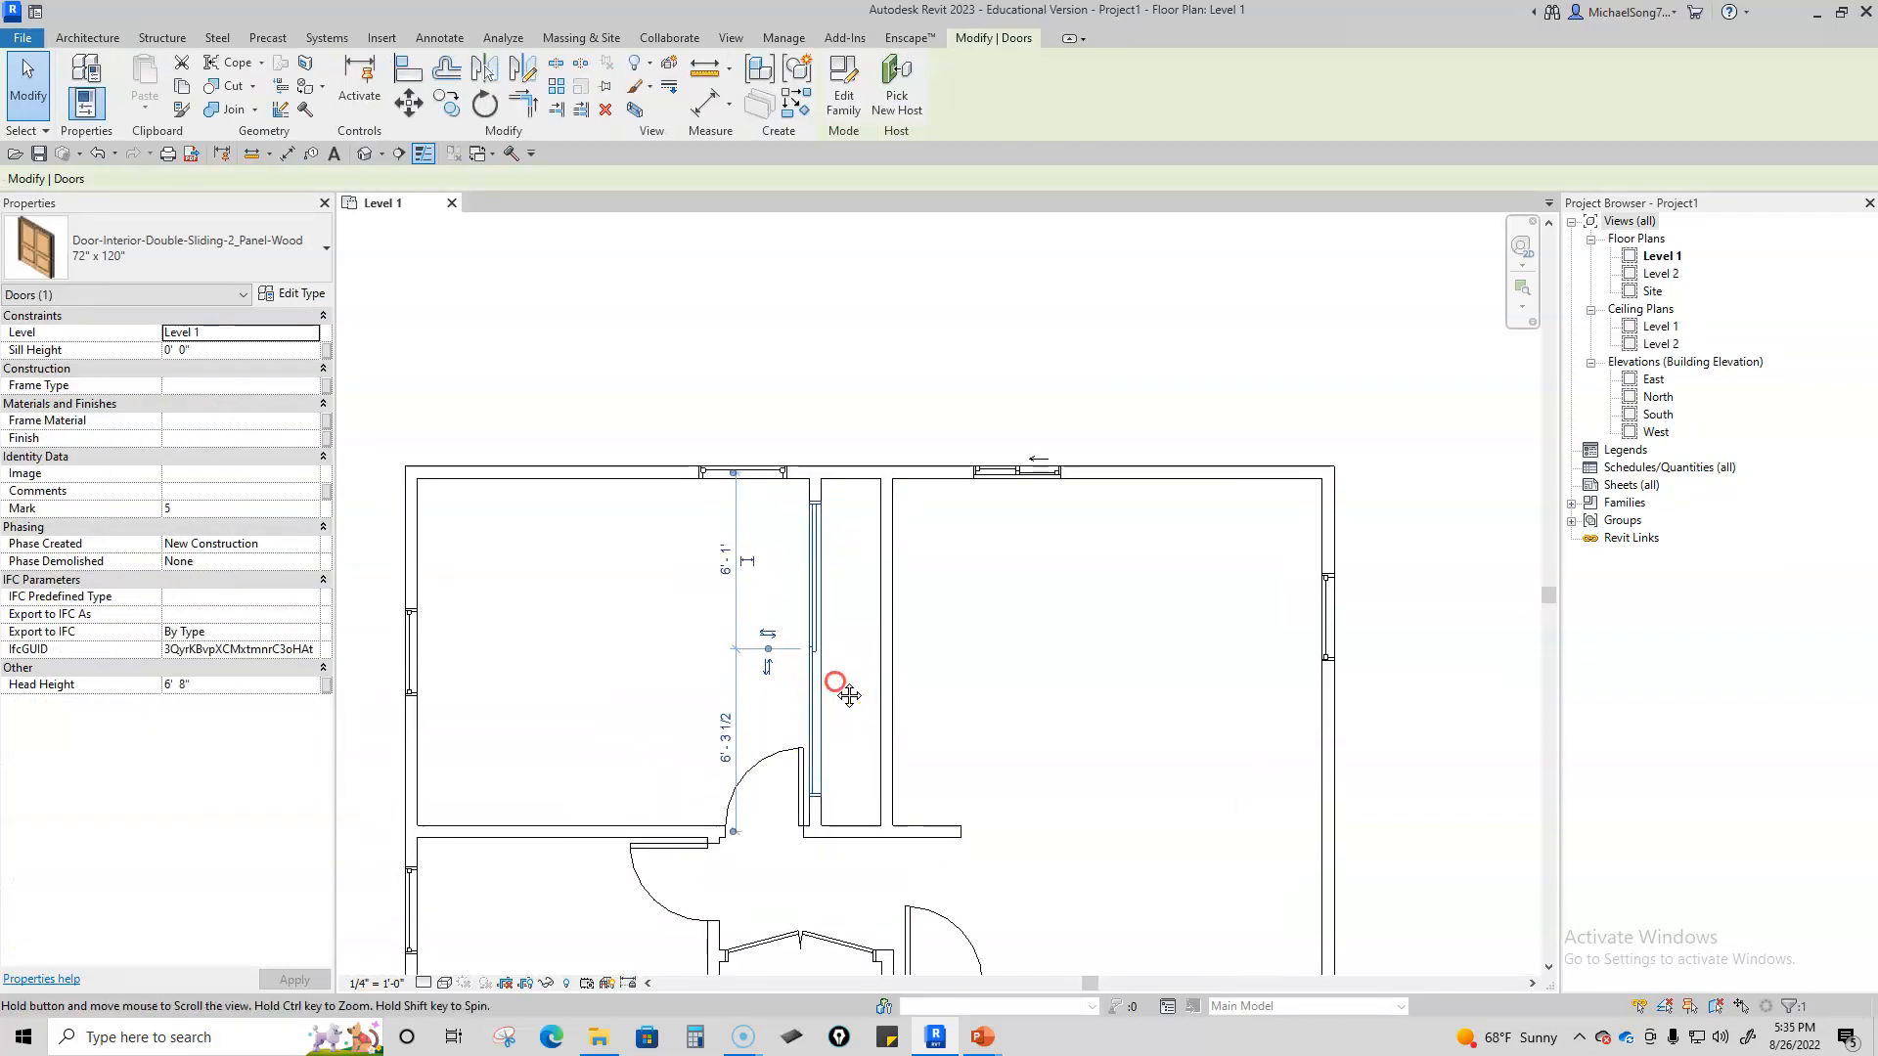
left_click(783, 637)
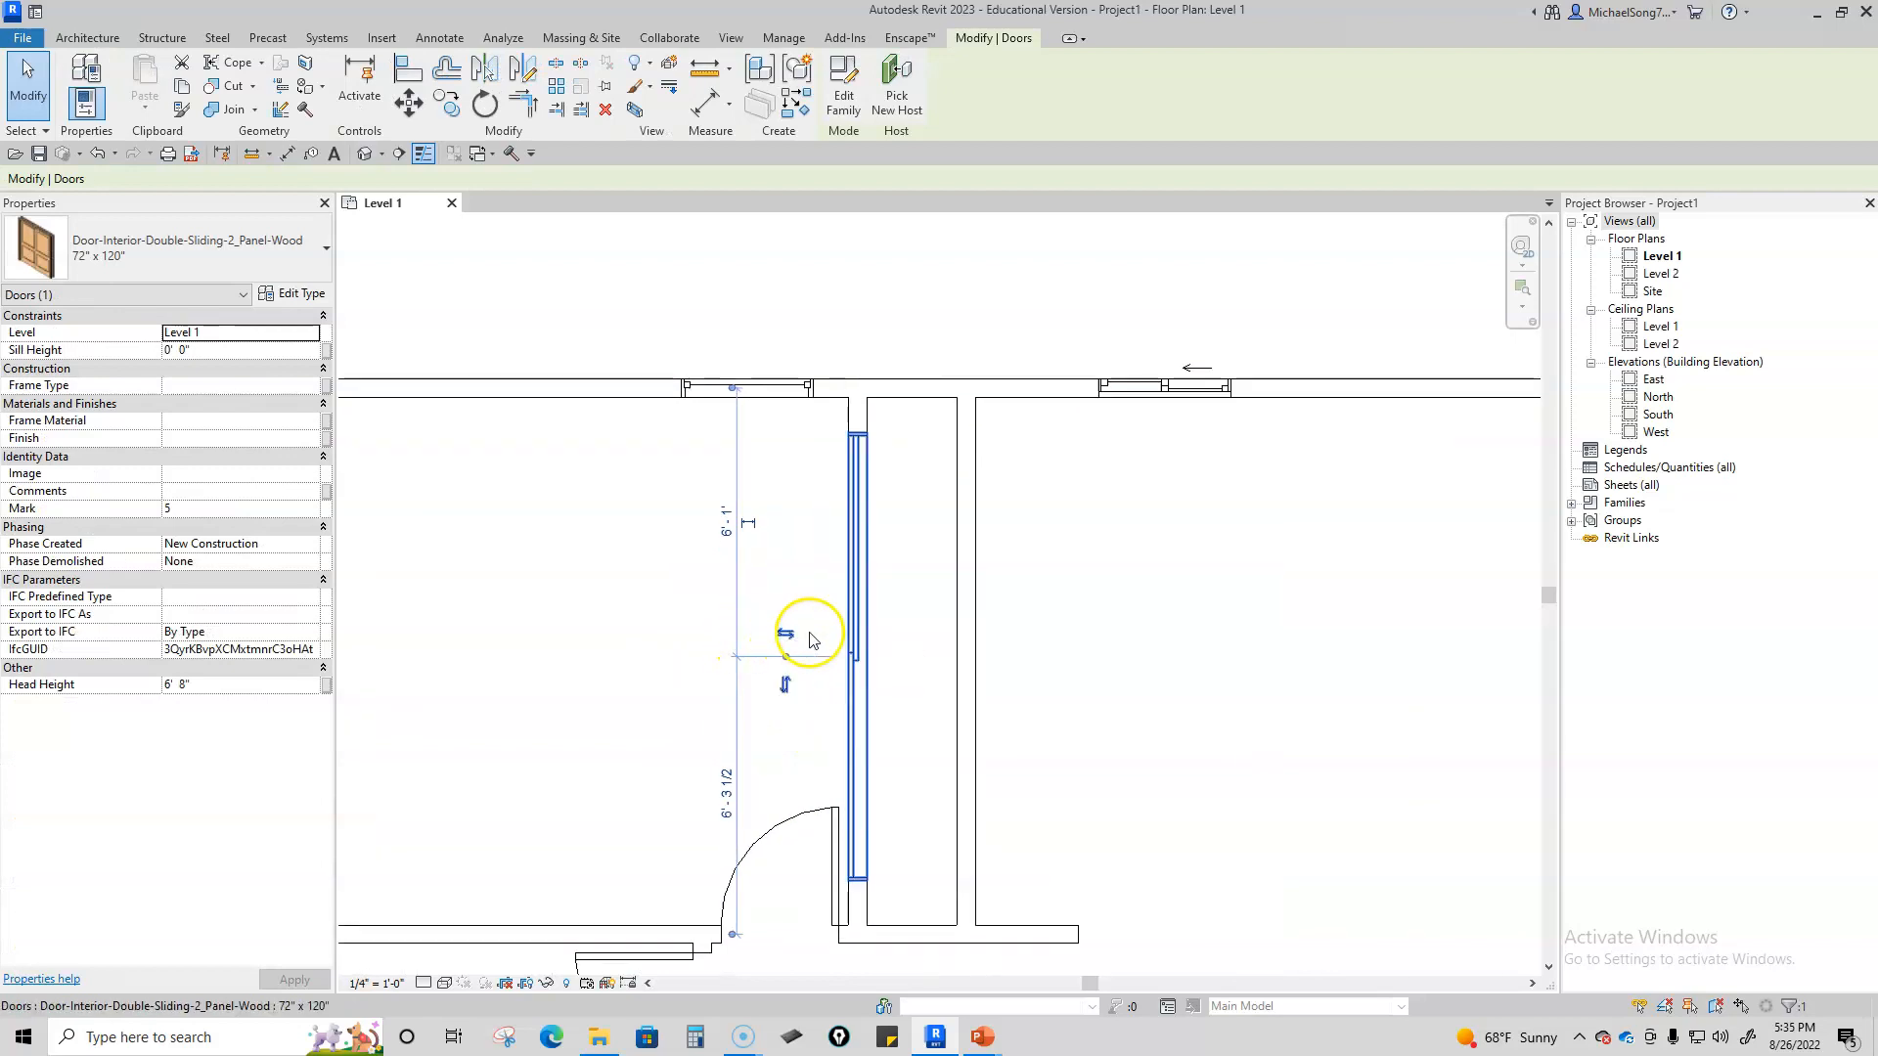
scroll(876, 628, "down", 2)
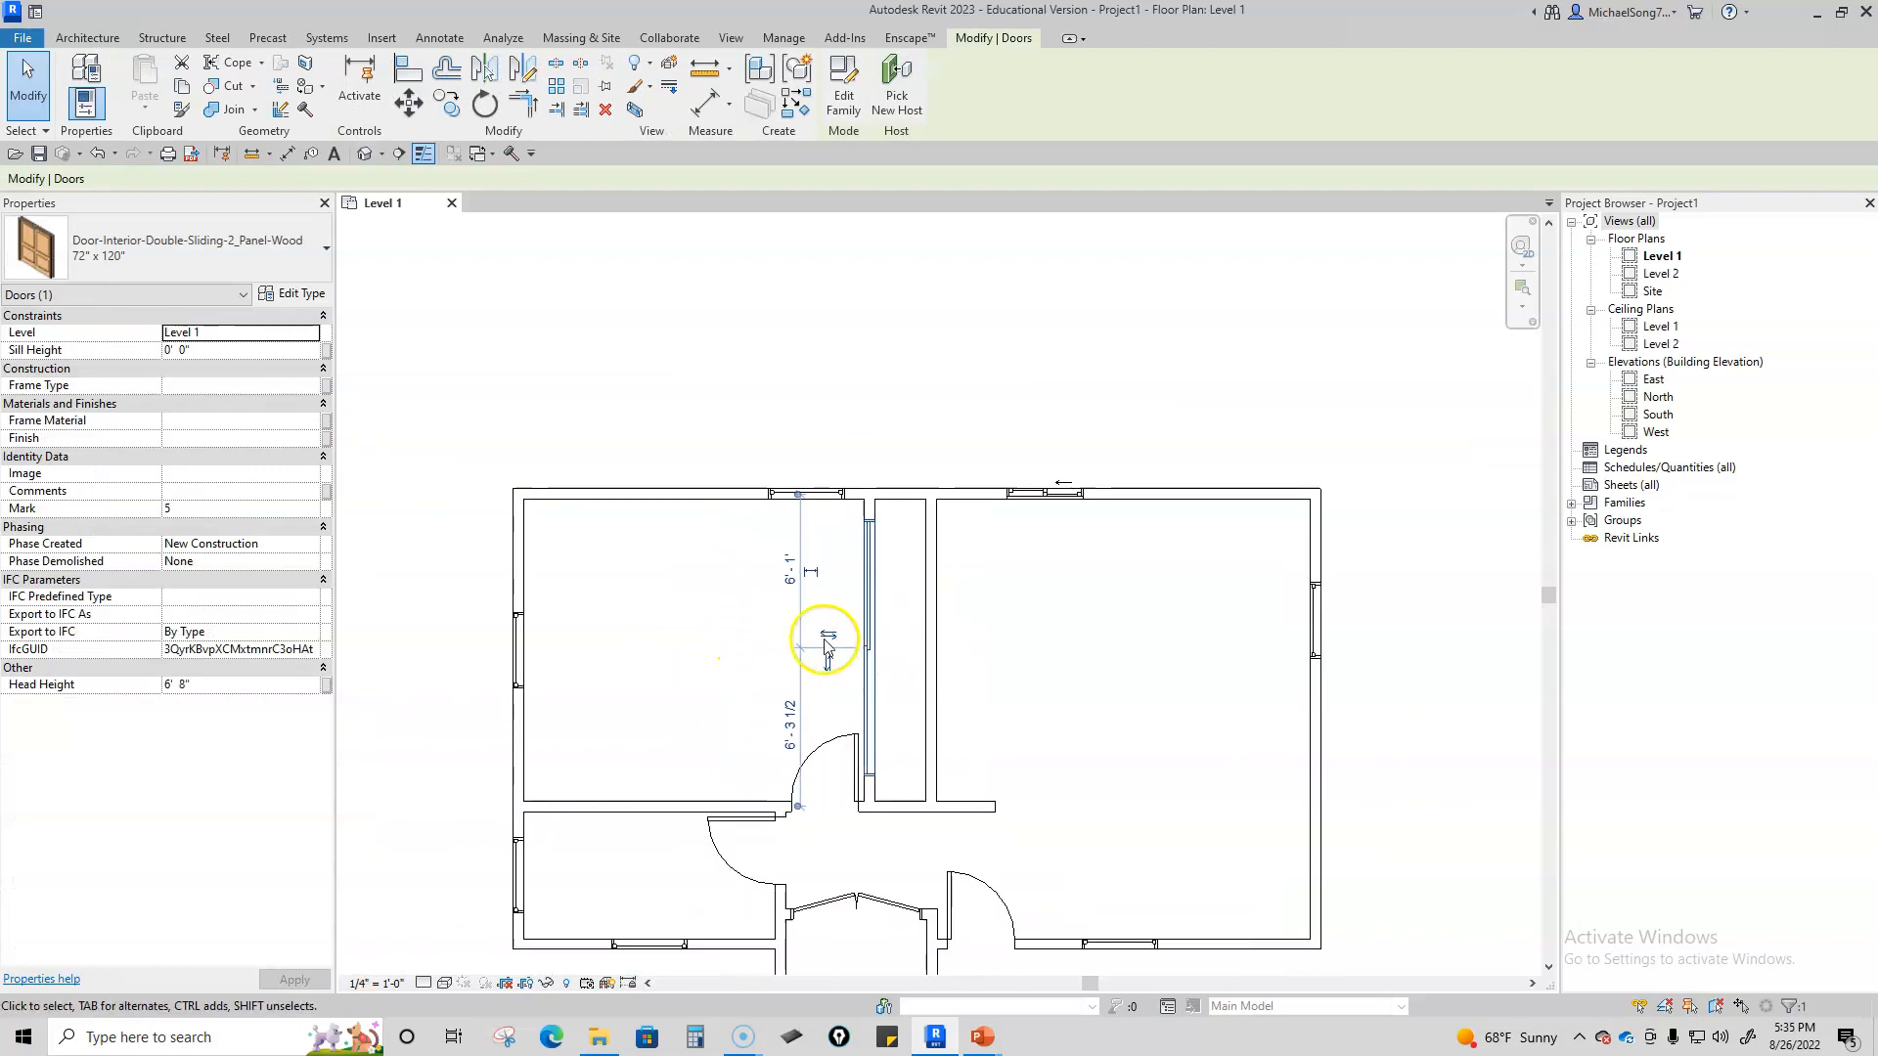
scroll(841, 684, "up", 2)
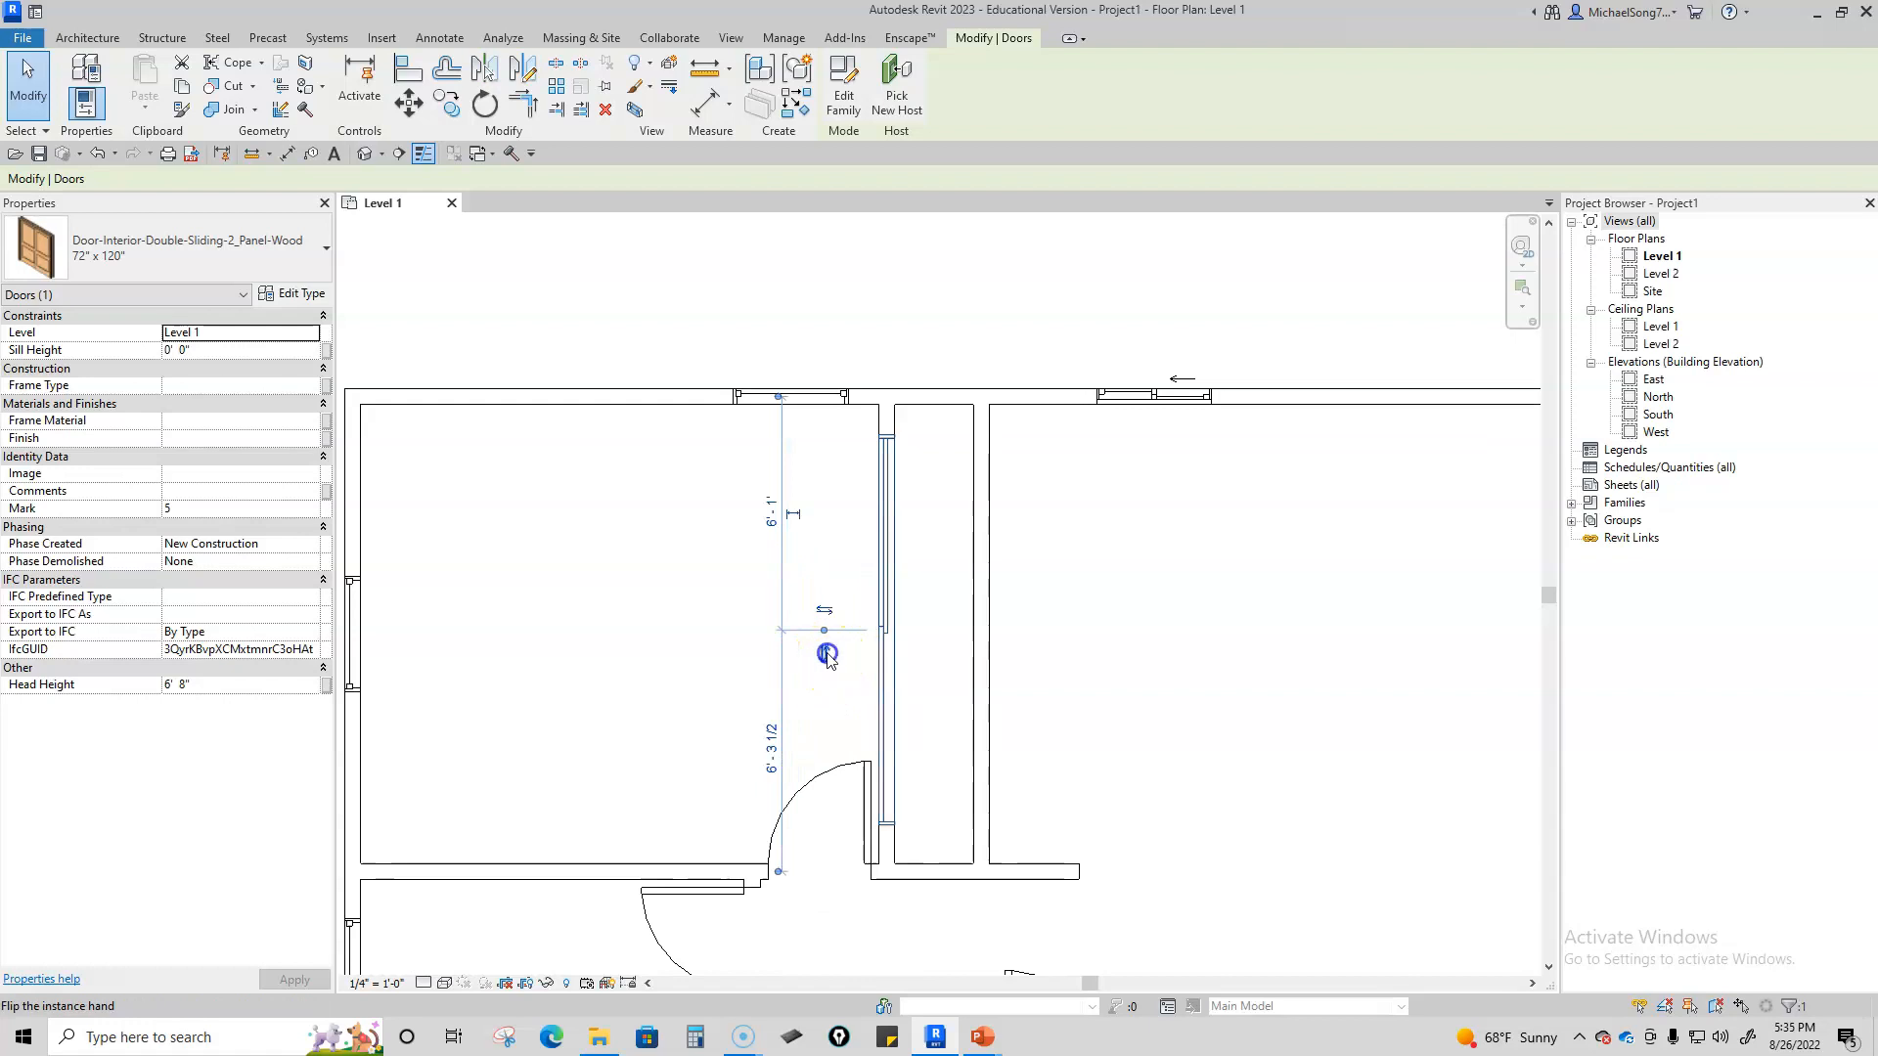
left_click(826, 653)
left_click(824, 608)
left_click(1211, 593)
Step: Open the default 3D view and orbit the model to examine the walls, doors and windows from the front
scroll(1211, 596, "down", 2)
scroll(1211, 594, "down", 4)
middle_click_drag(1211, 594, 1147, 546)
scroll(1169, 573, "up", 3)
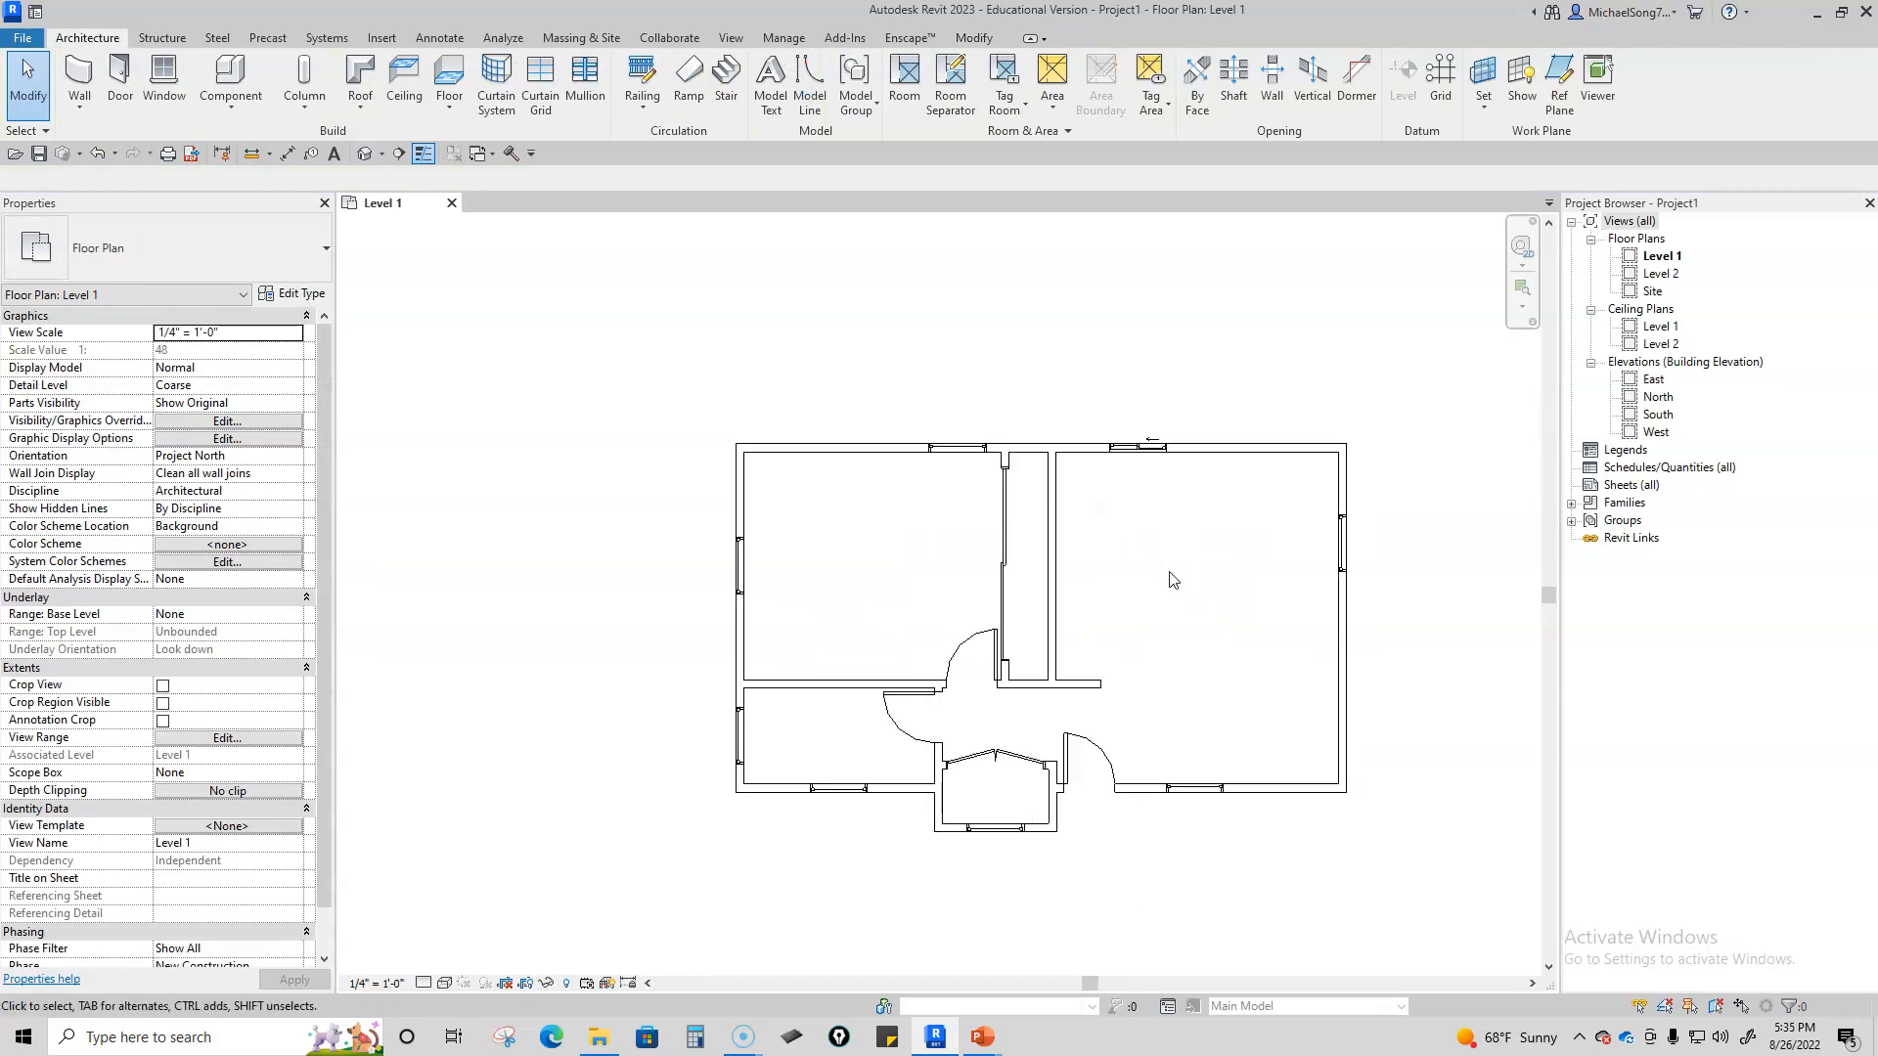
left_click(1062, 537)
left_click(1013, 513)
left_click(364, 154)
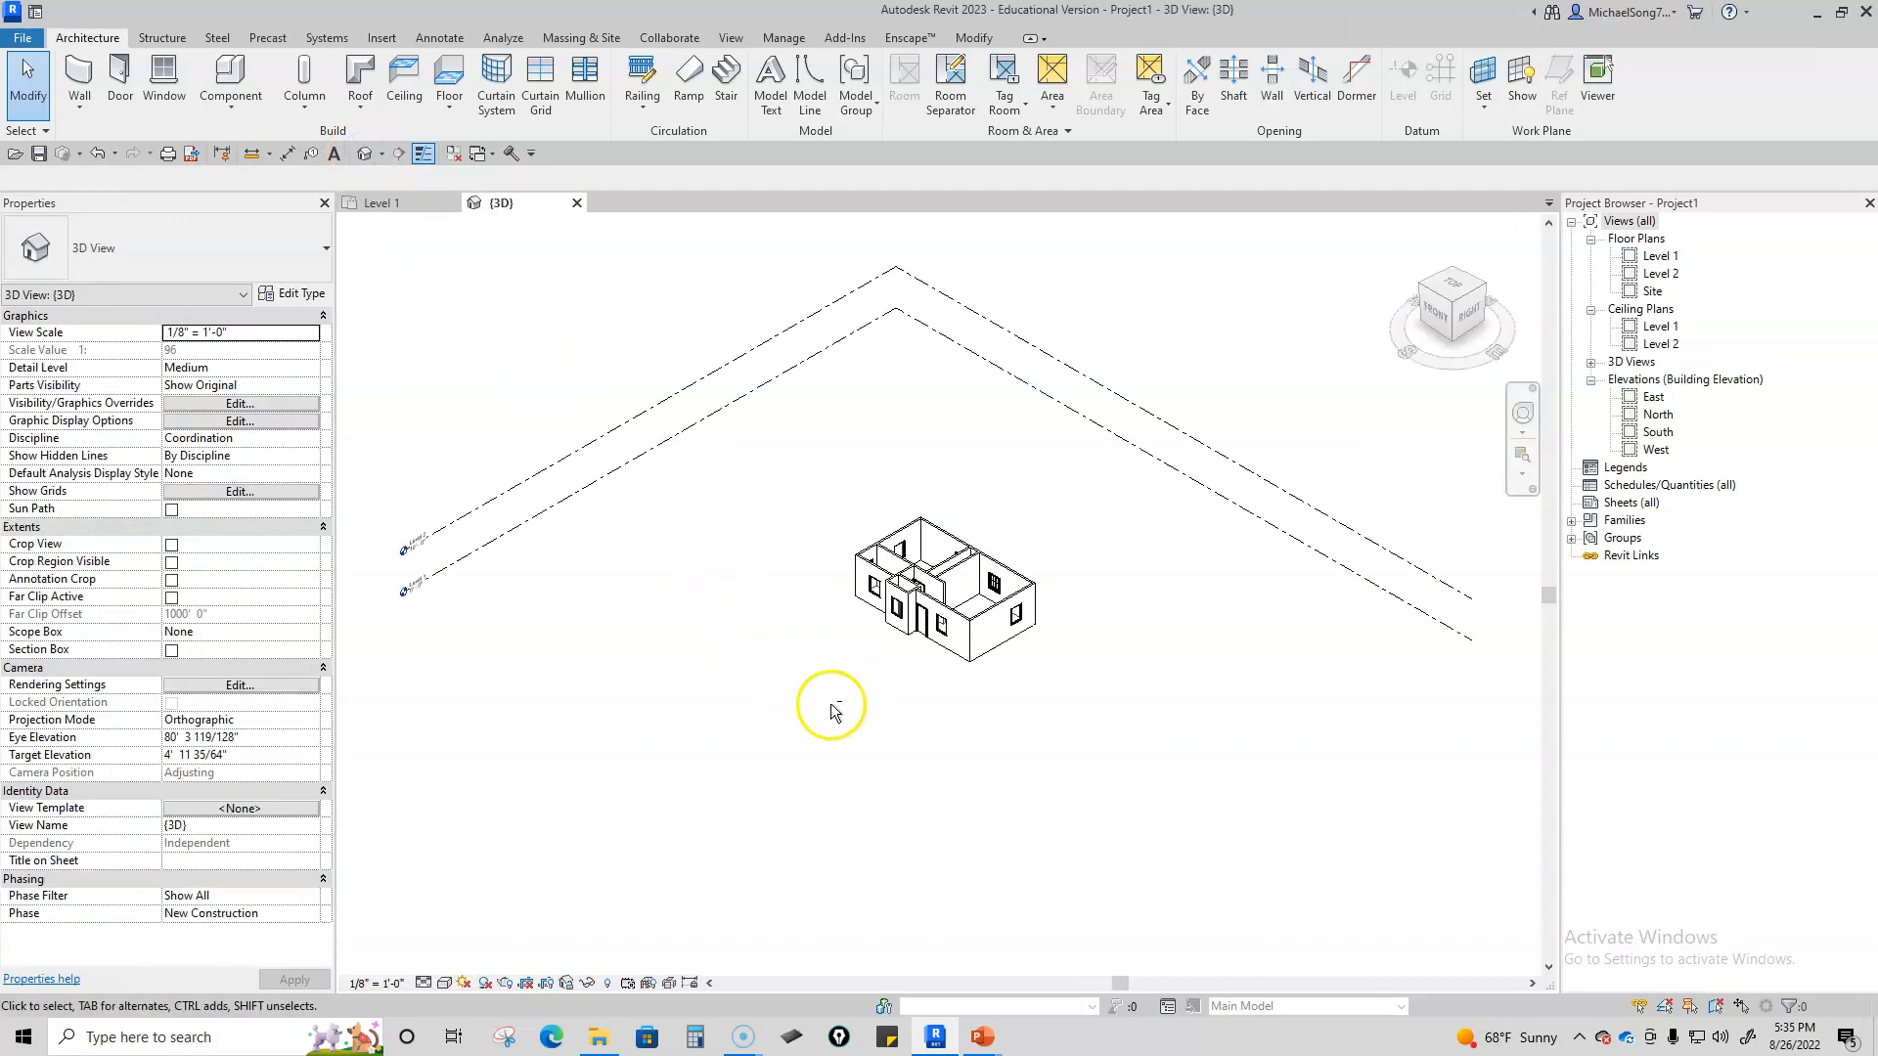
scroll(929, 577, "up", 5)
middle_click_drag(1020, 544, 956, 594)
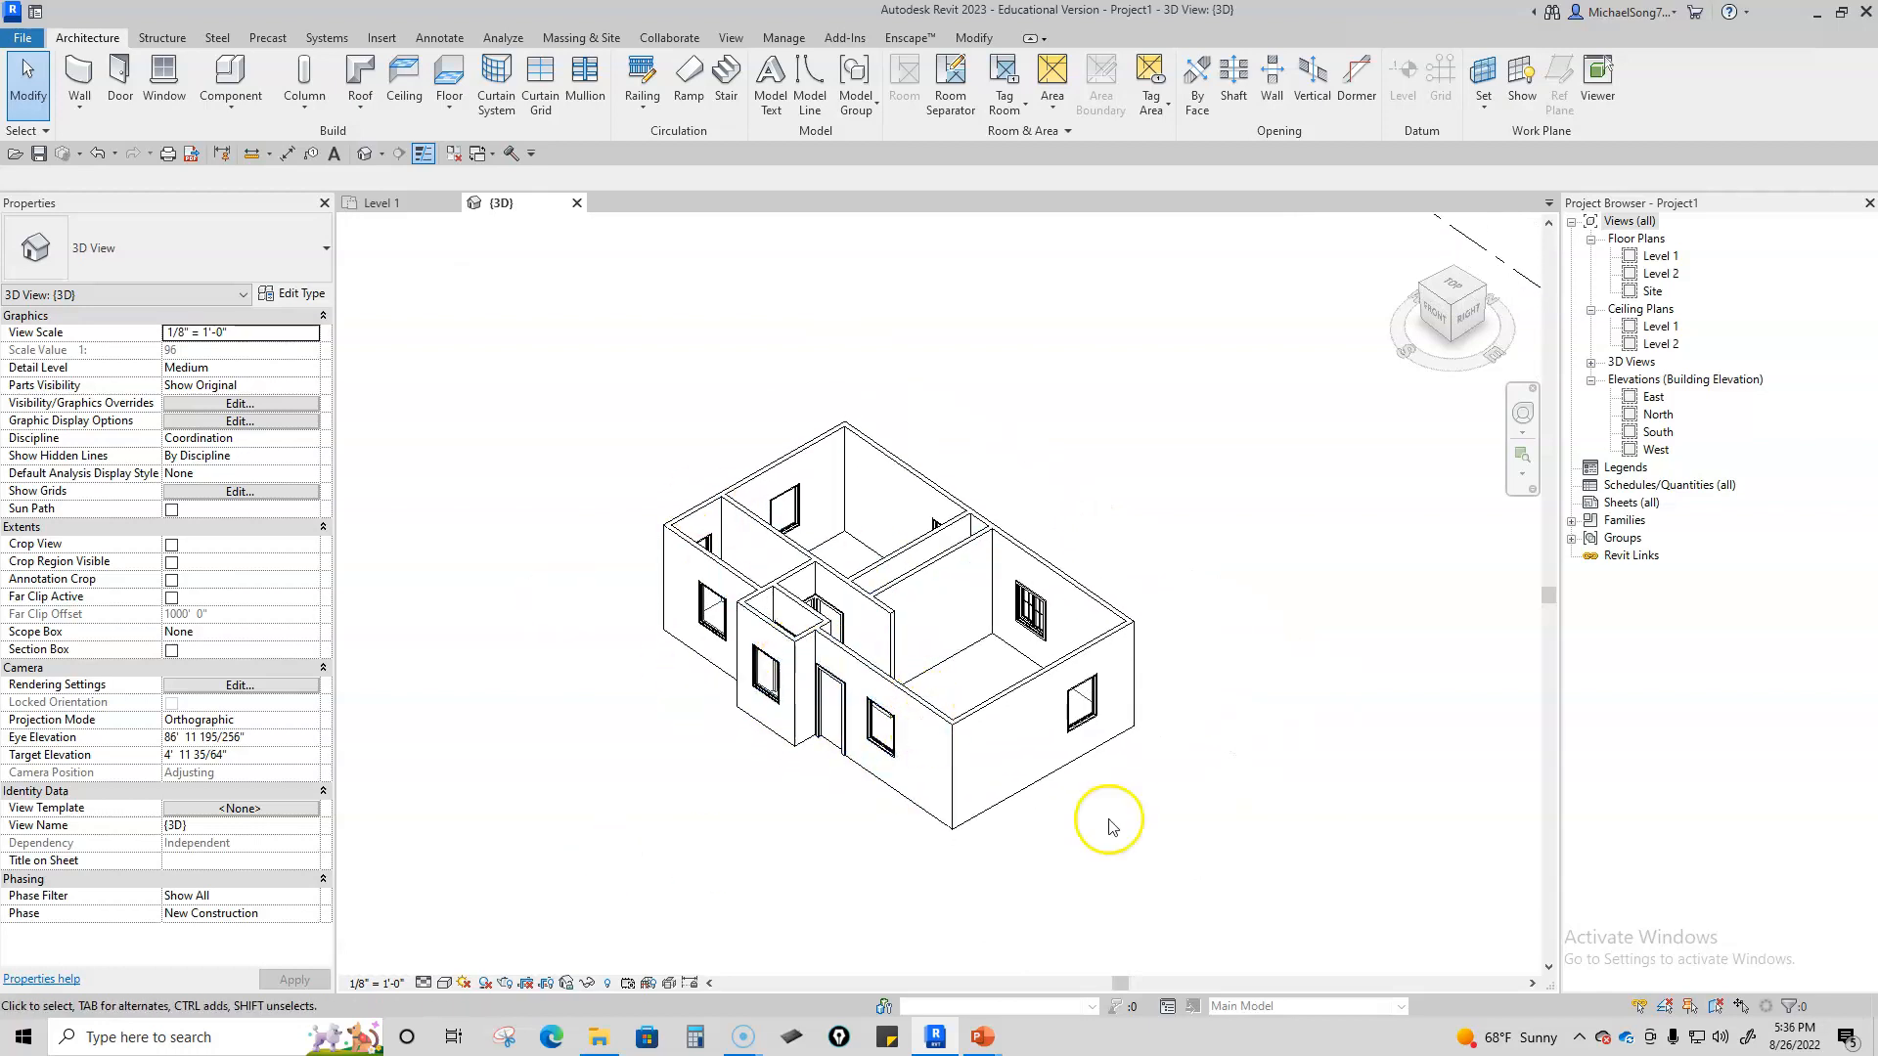
middle_click_drag(1061, 898, 938, 880, "shift")
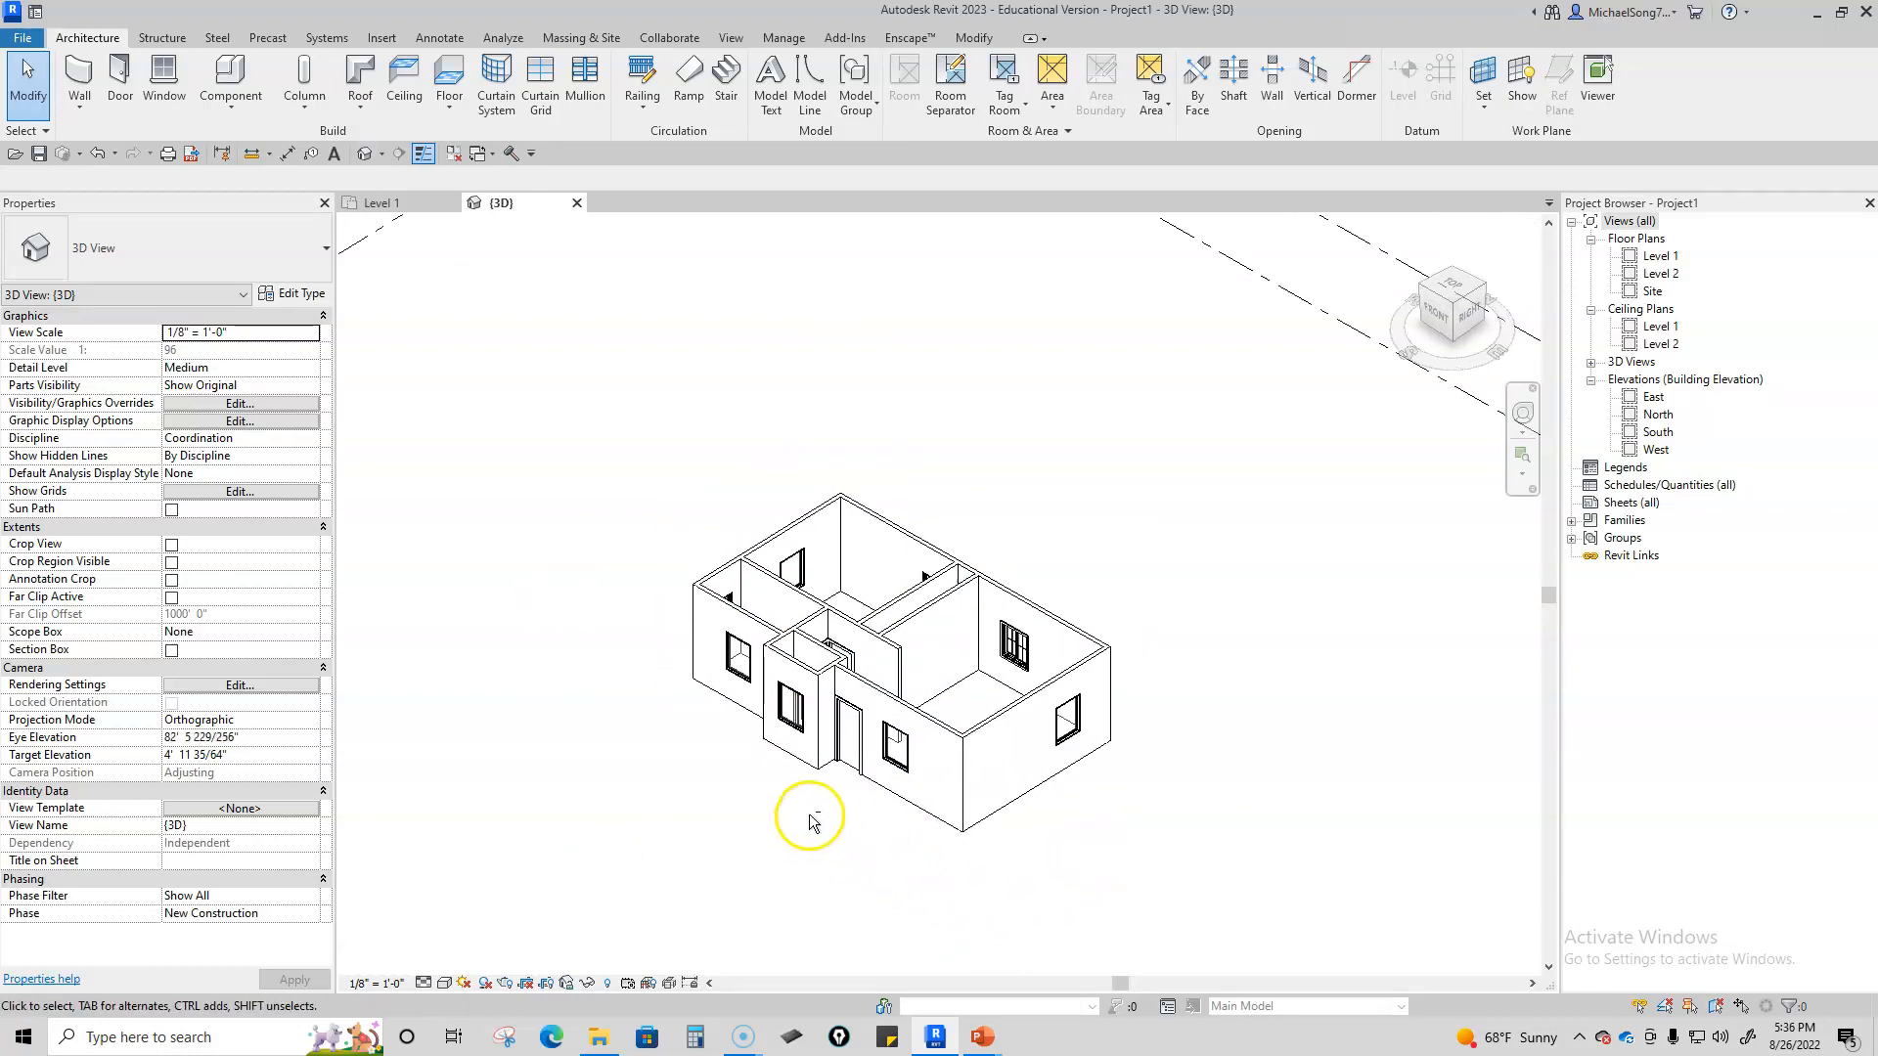
middle_click_drag(821, 807, 765, 785, "shift")
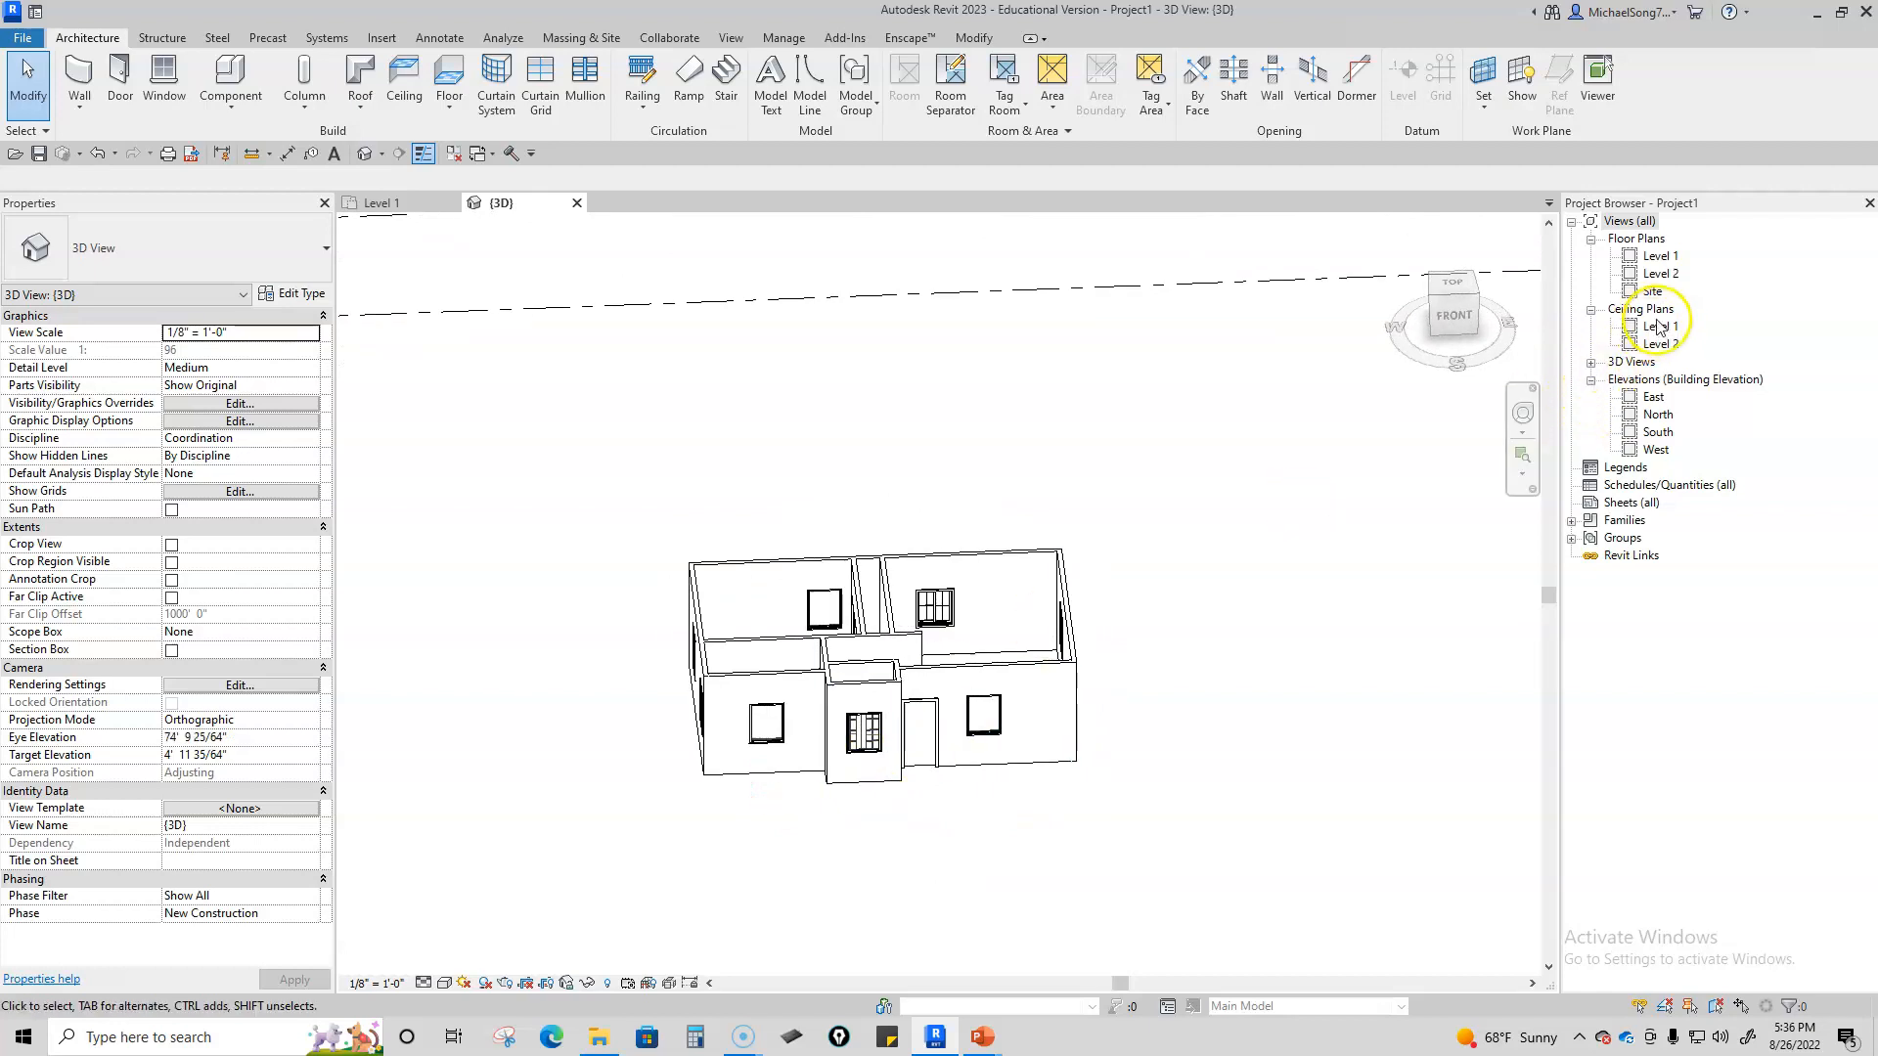
Step: Open the East elevation and examine the Level 1 and Level 2 lines beside the building
double_click(1653, 398)
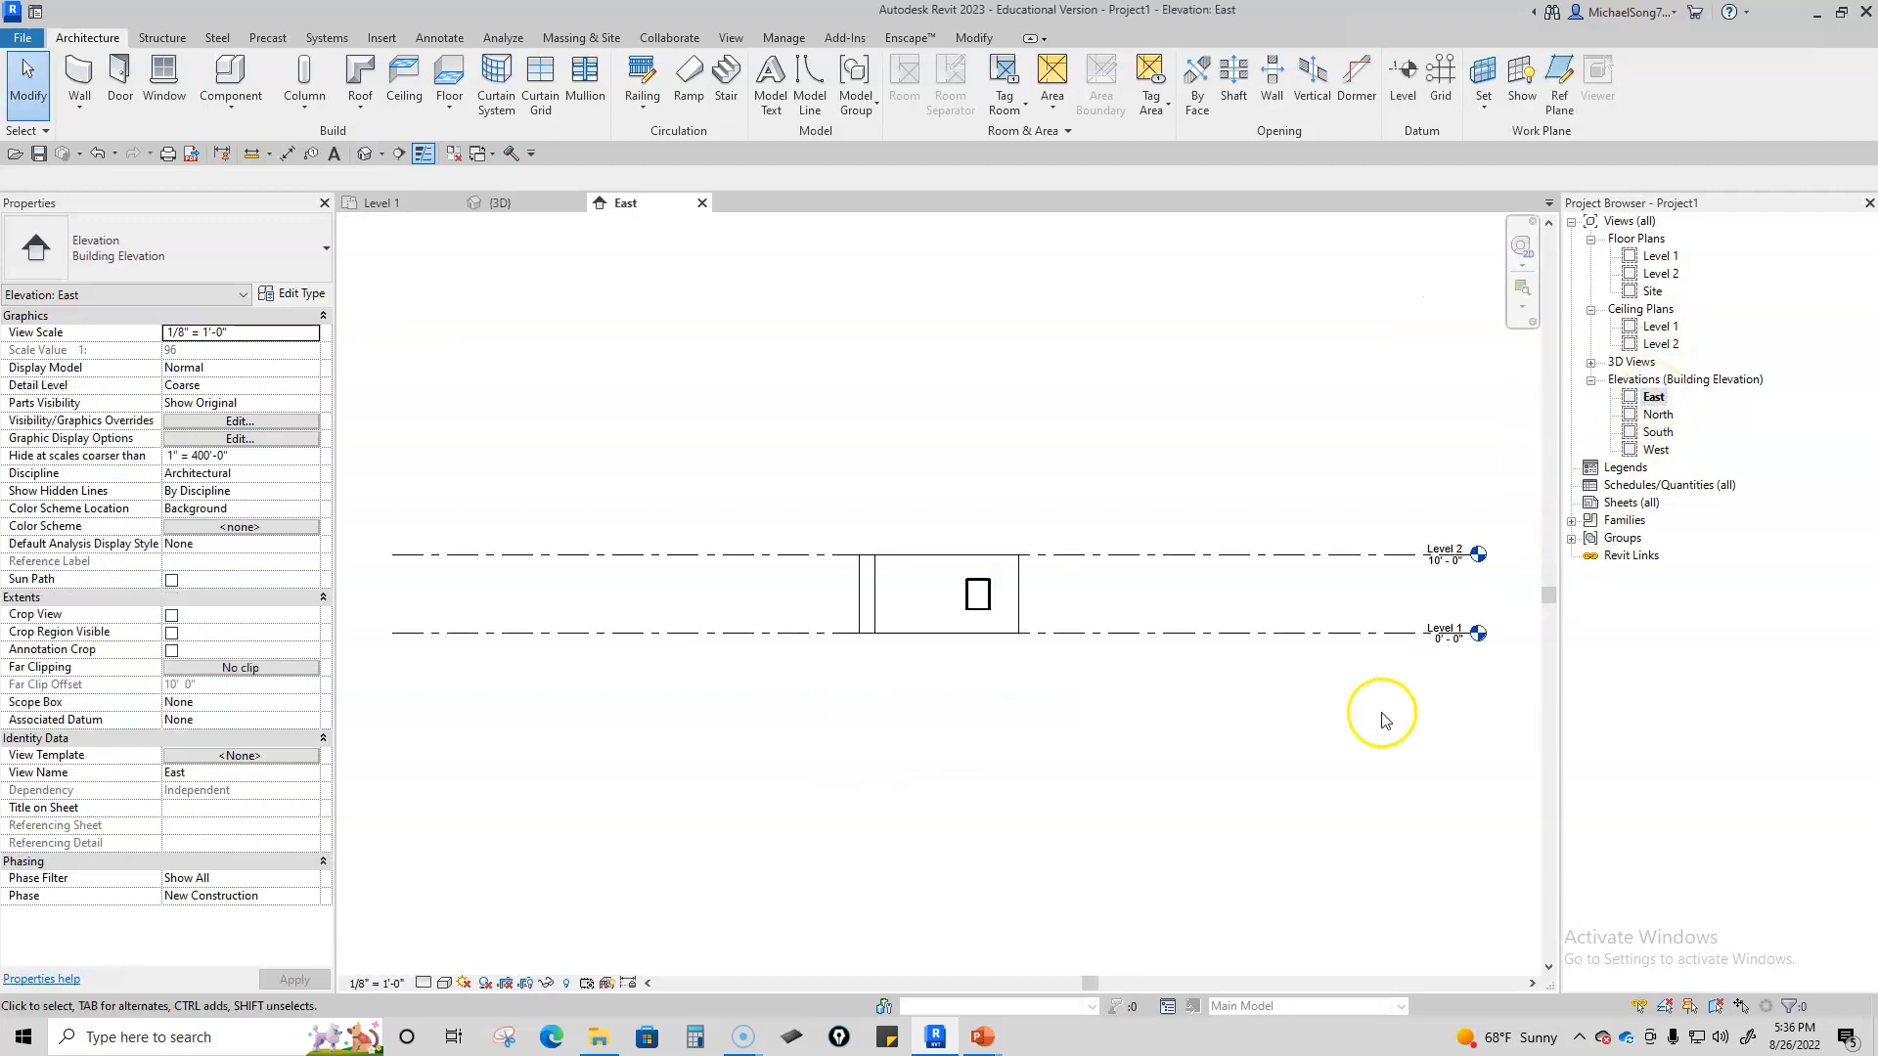
scroll(1394, 724, "down", 1)
middle_click_drag(1394, 724, 1191, 812)
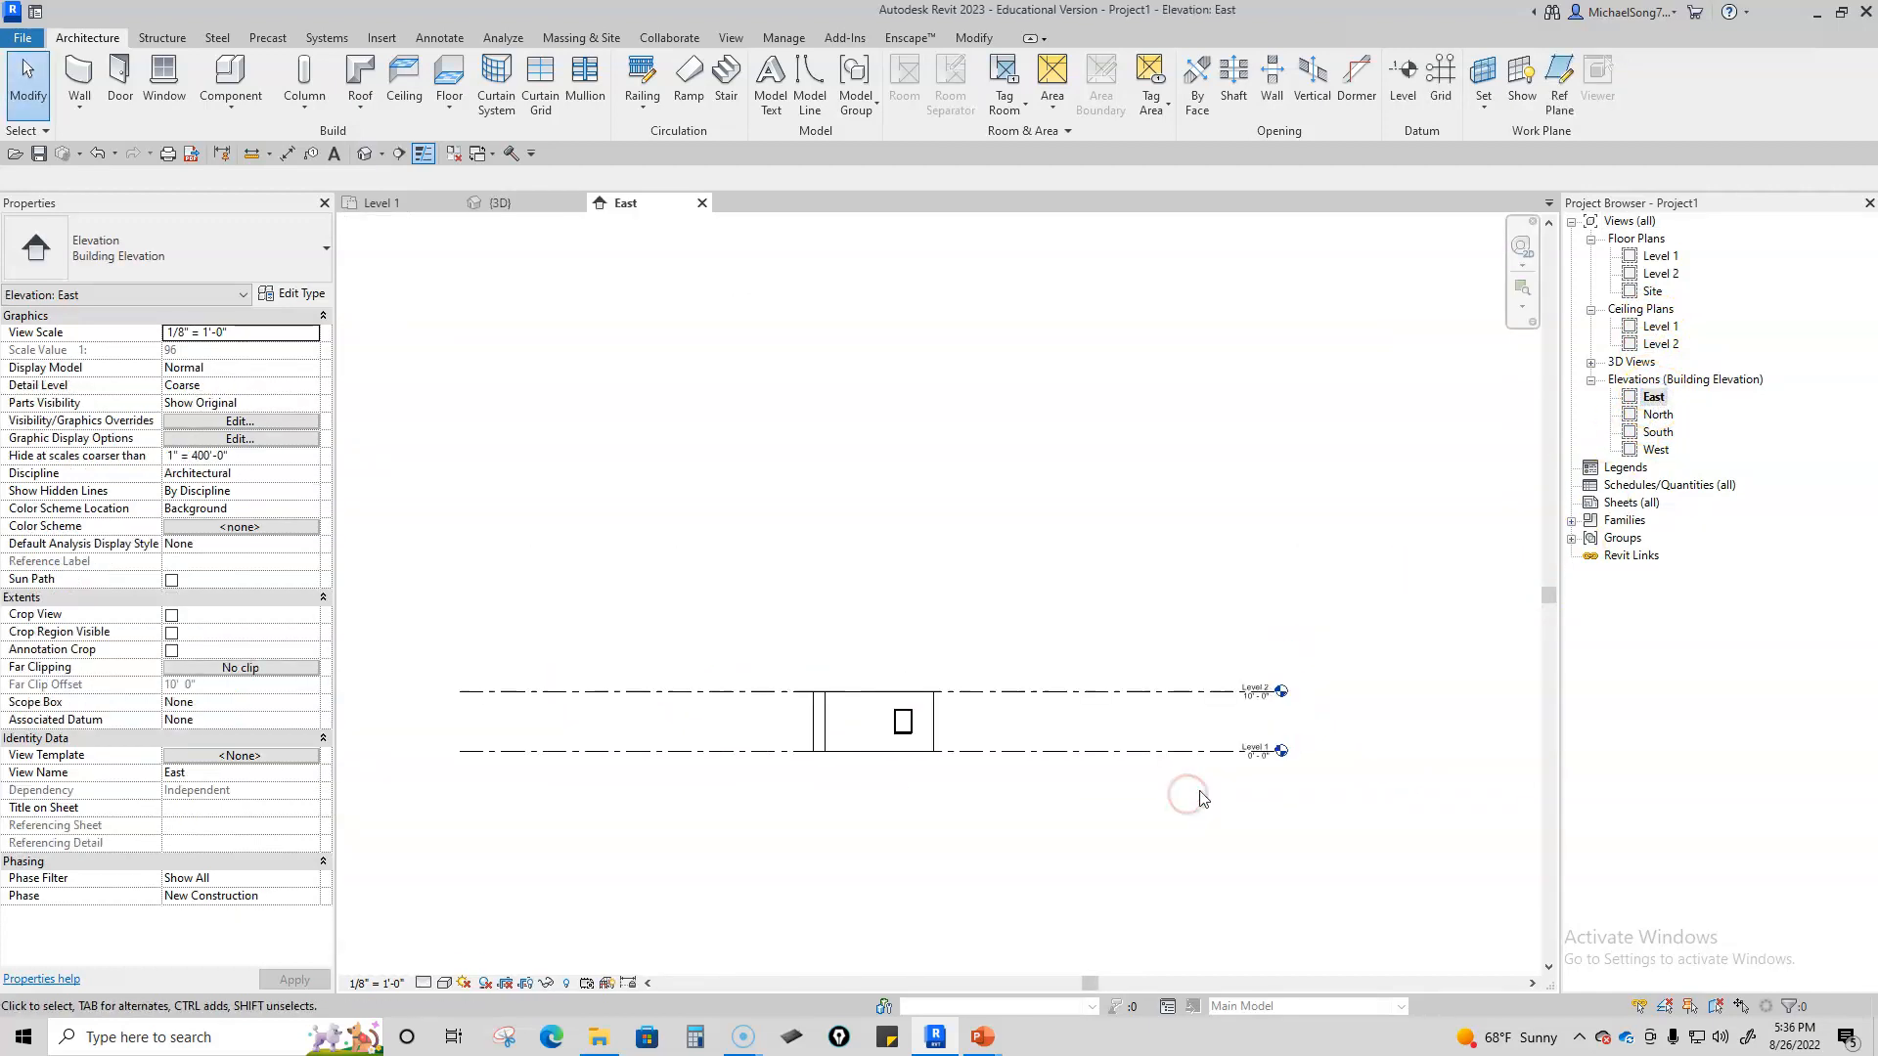
scroll(1164, 754, "up", 2)
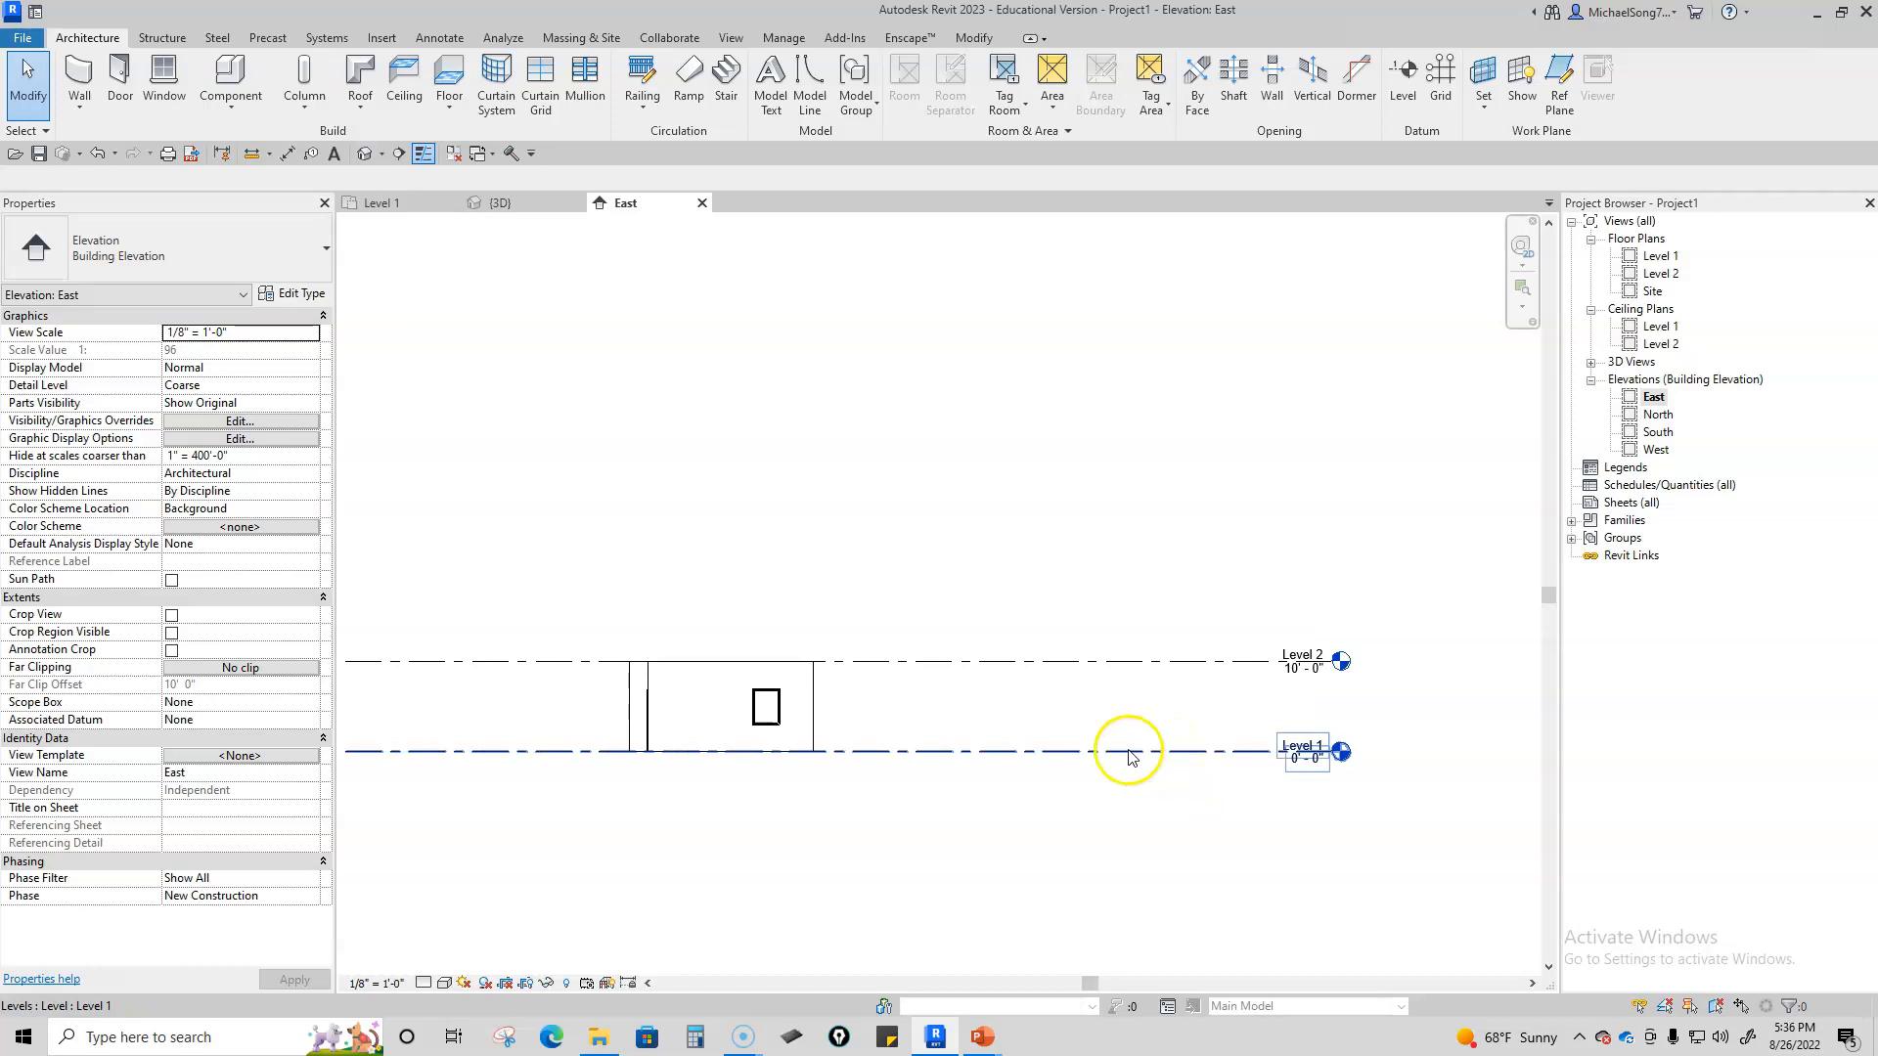
scroll(1198, 777, "up", 2)
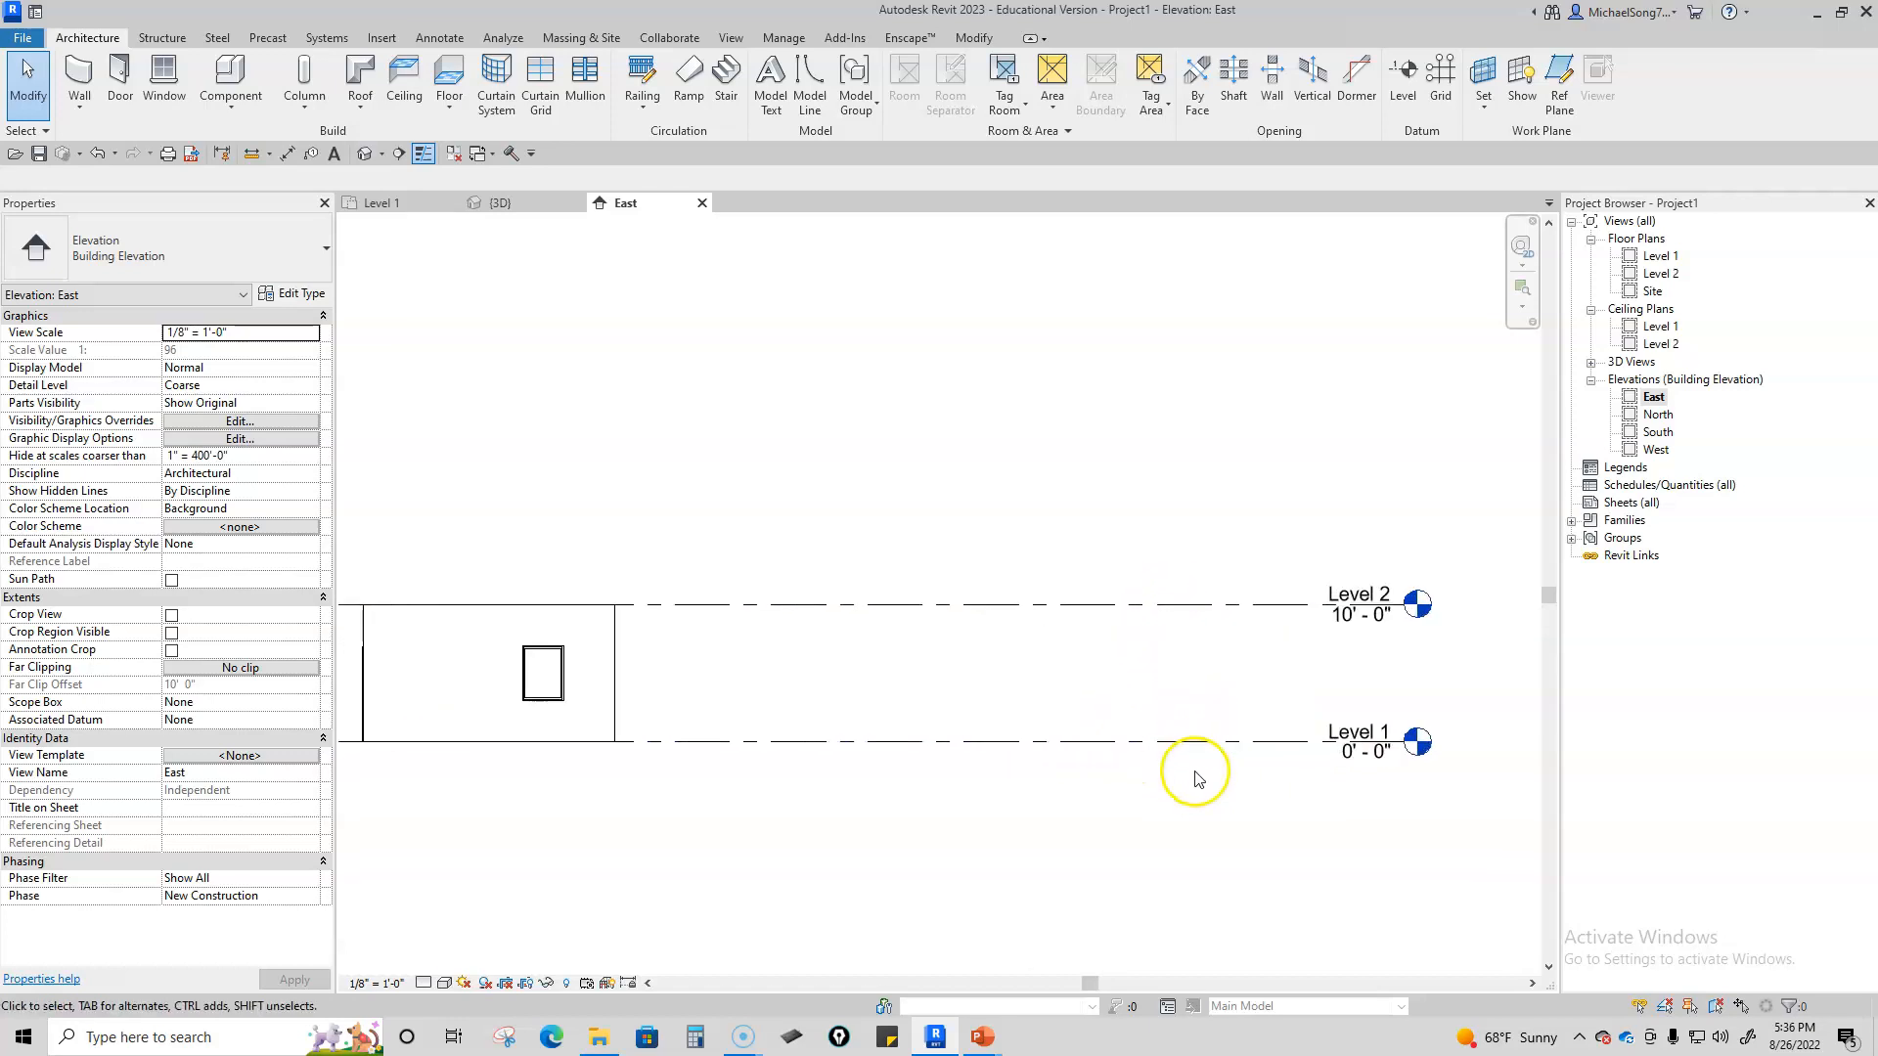
scroll(1130, 758, "down", 1)
left_click(1144, 745)
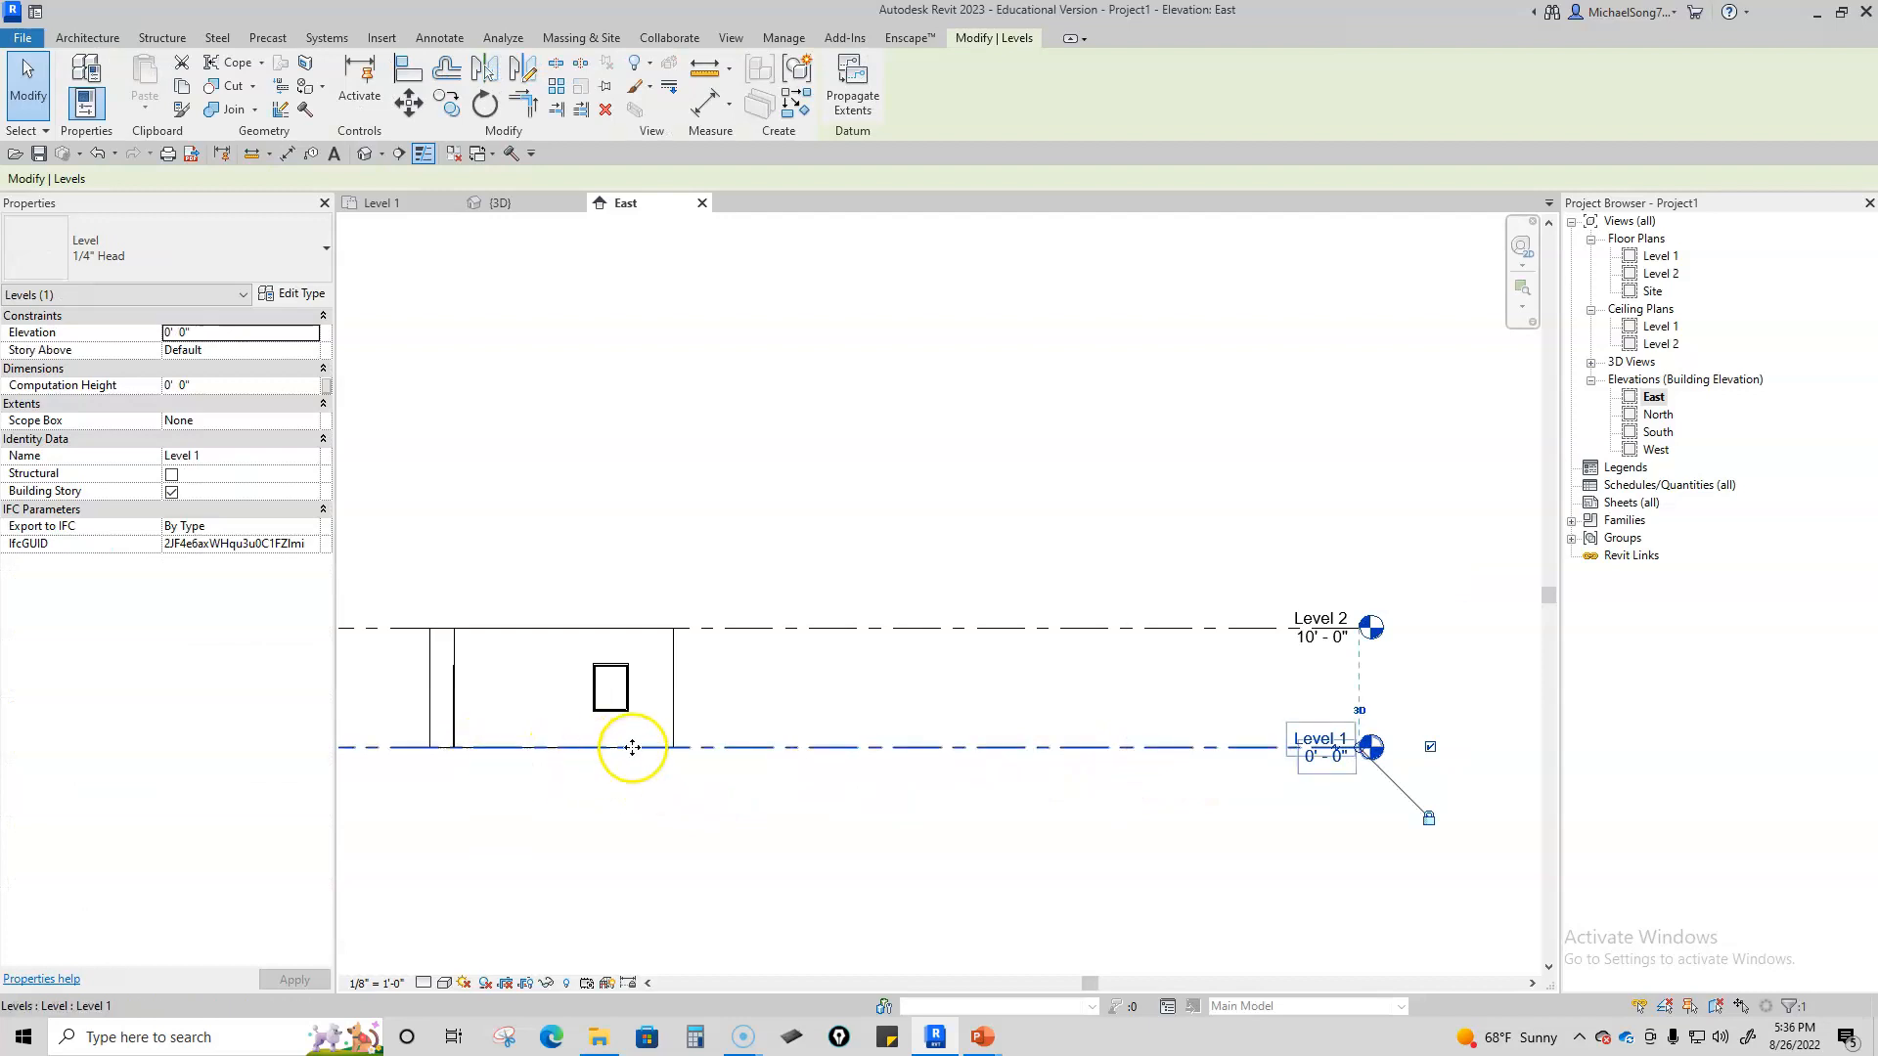
left_click(1132, 628)
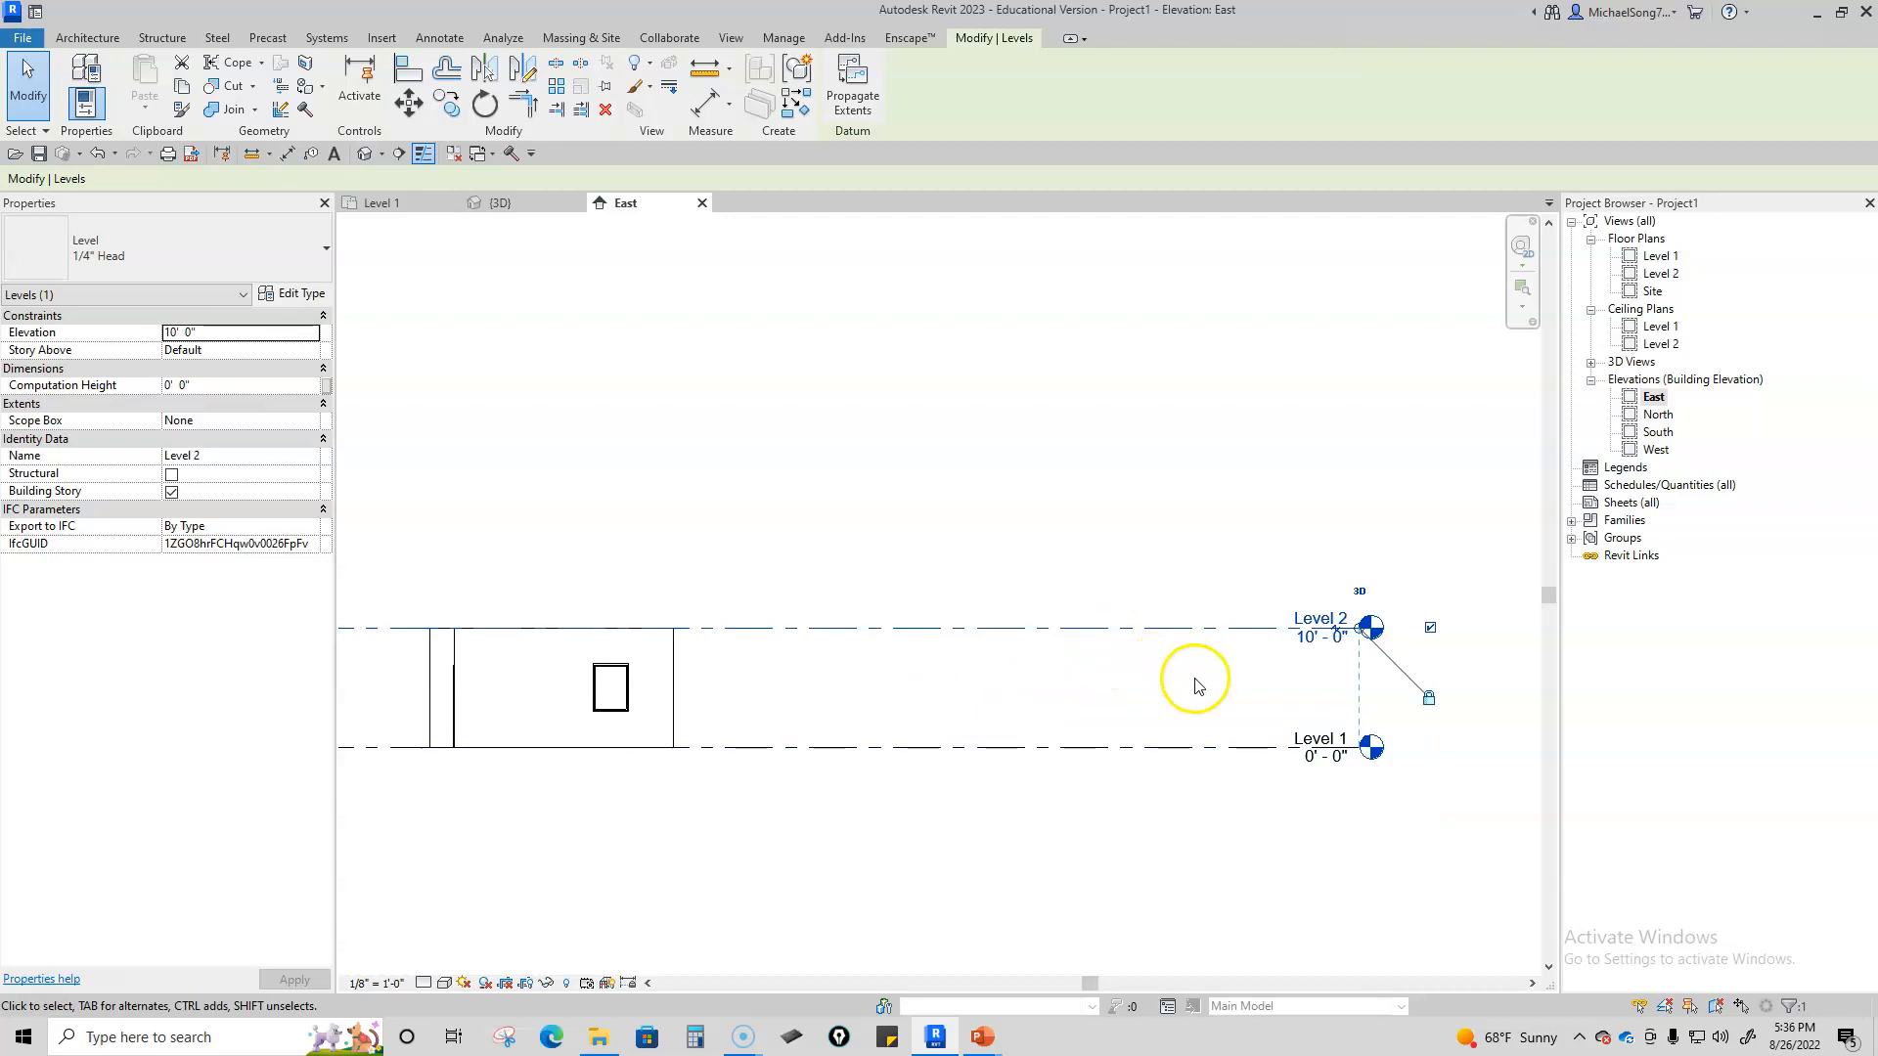
left_click(1223, 661)
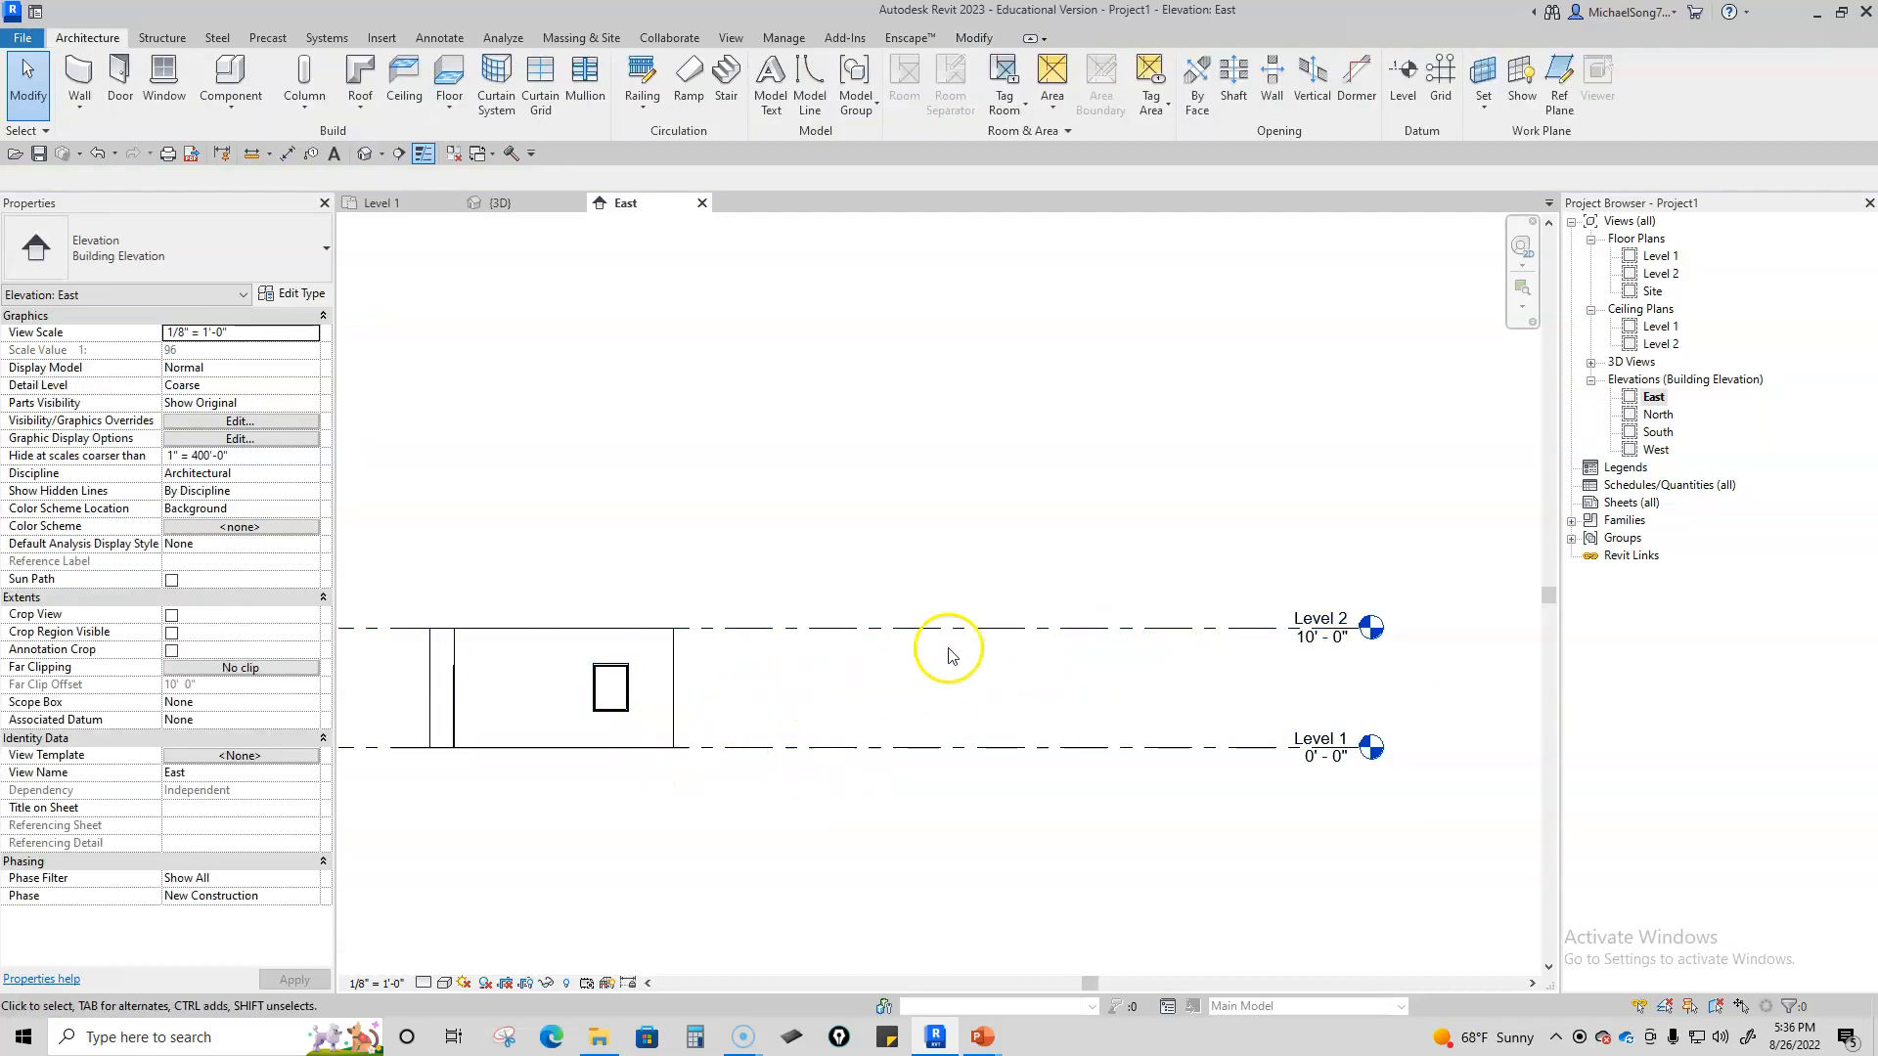
Step: Set the elevation of Level 2 to 8' 0"
left_click(1007, 631)
left_click(1301, 641)
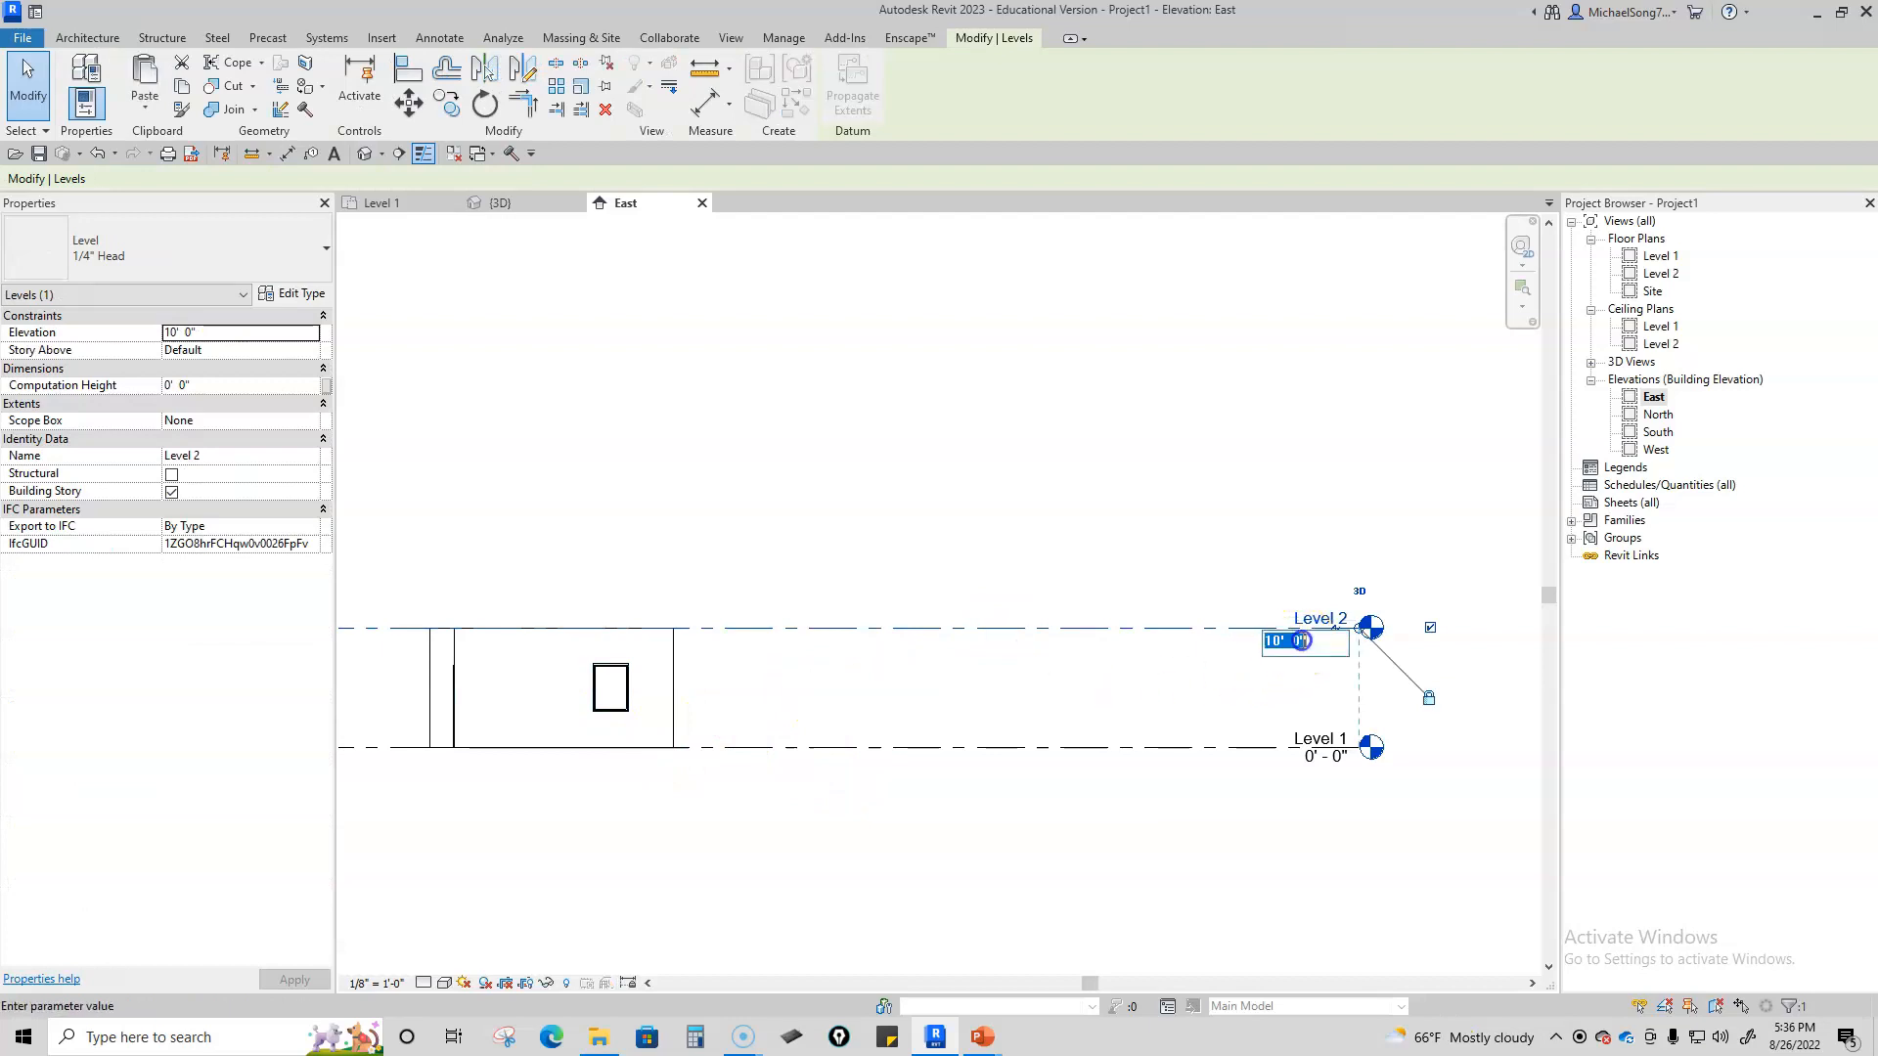
key("Return")
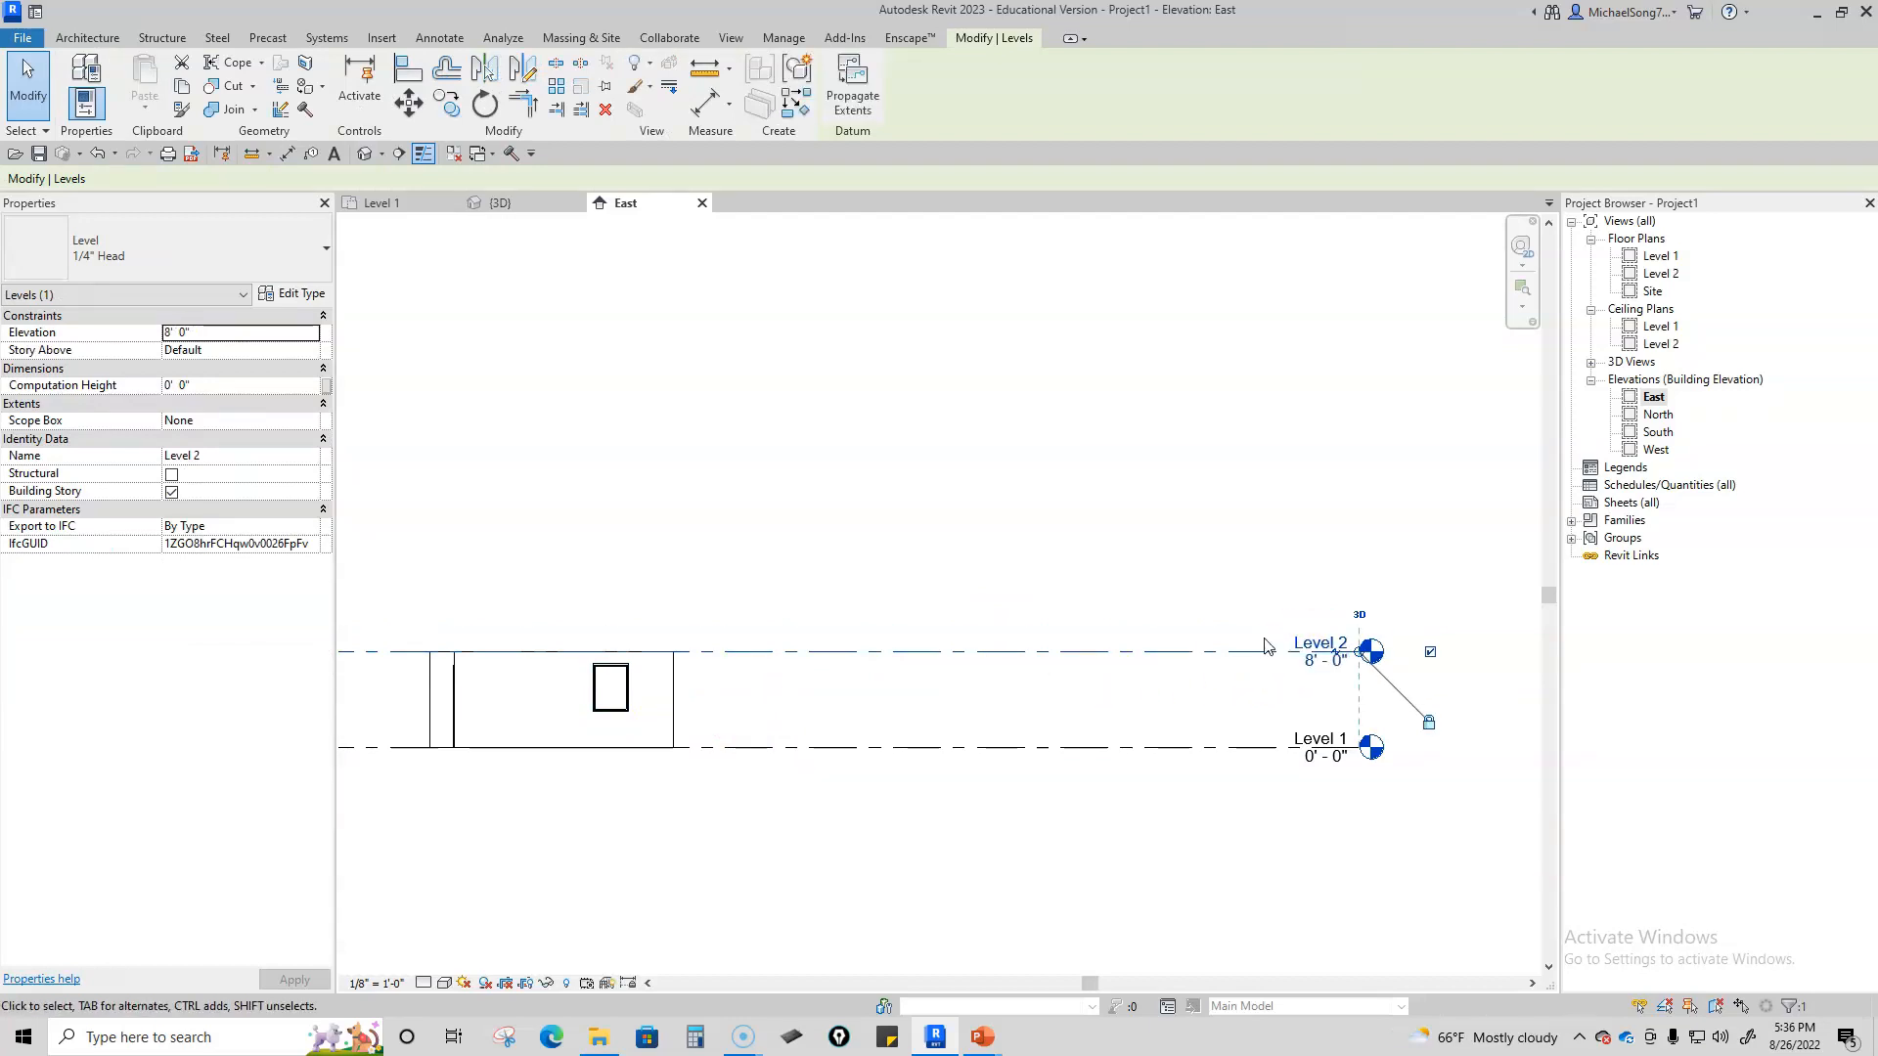
left_click(775, 544)
Step: Select the north exterior wall in the East elevation and review its base and top constraints
scroll(788, 719, "up", 4)
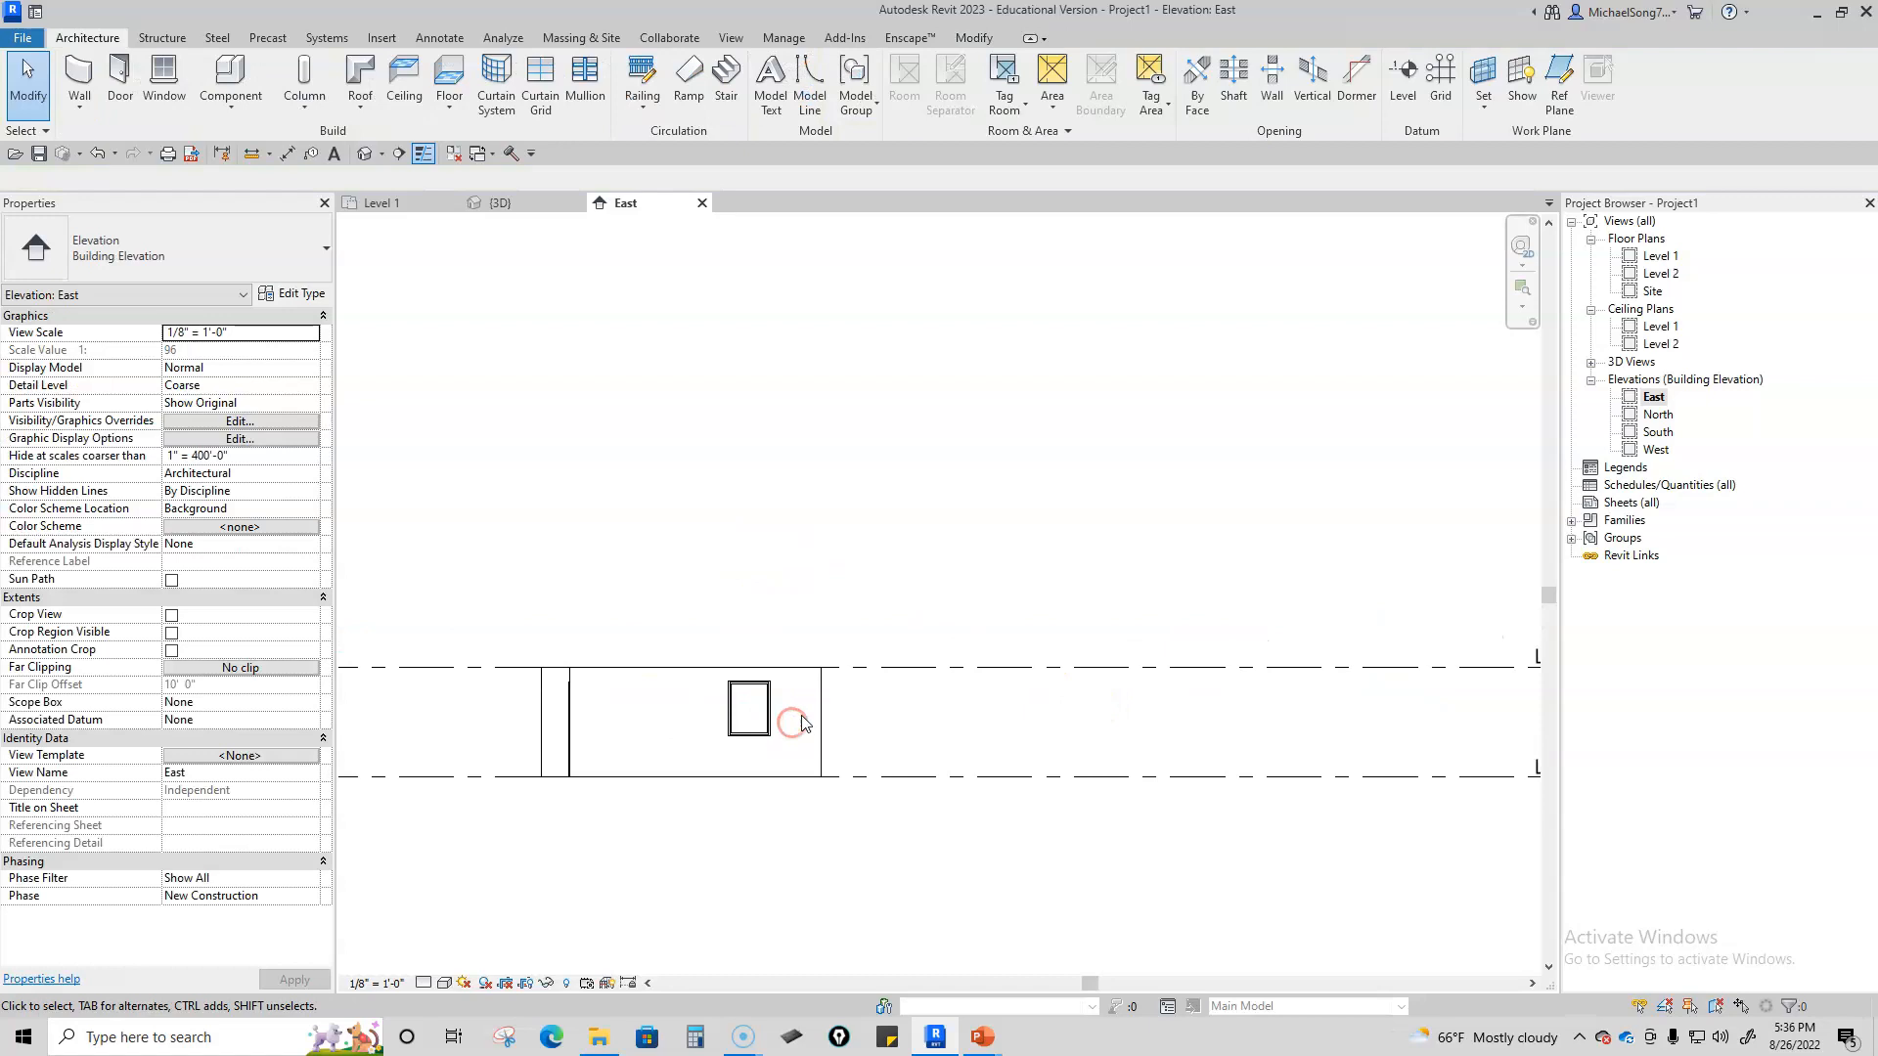
left_click(832, 763)
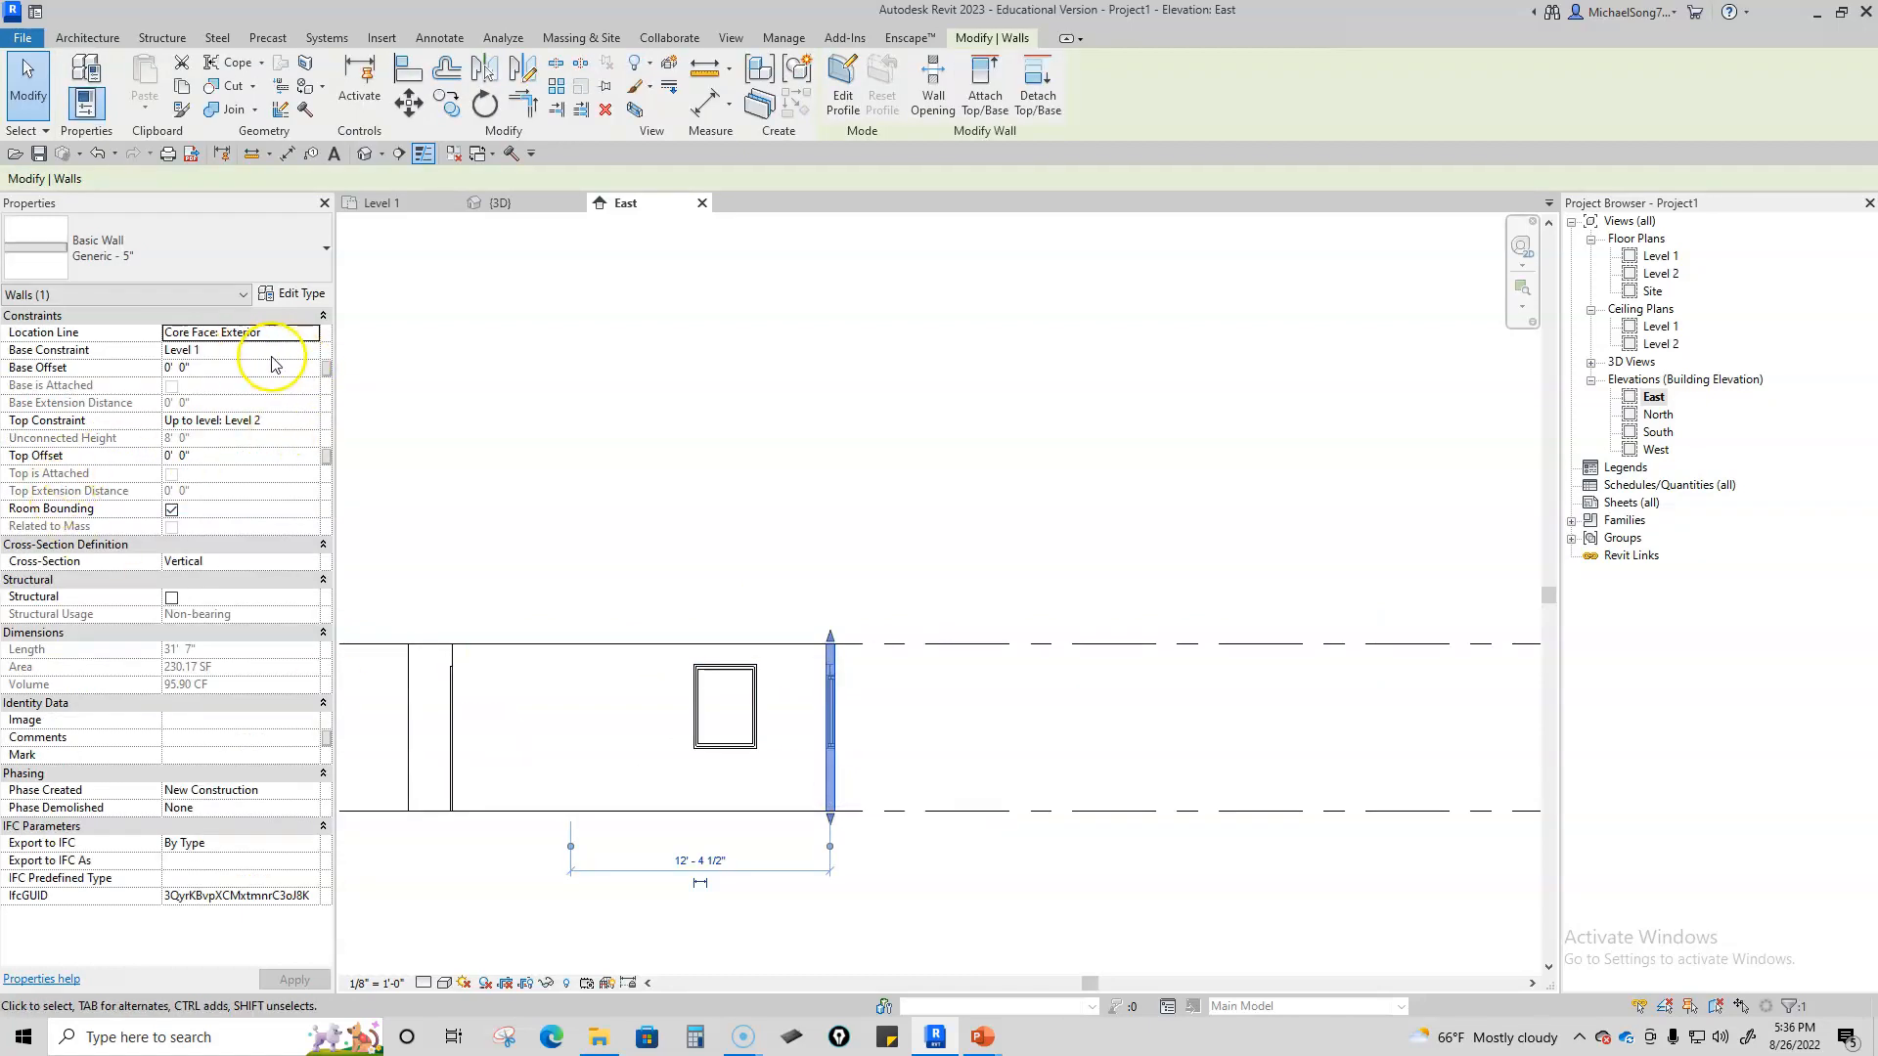
scroll(469, 538, "down", 2)
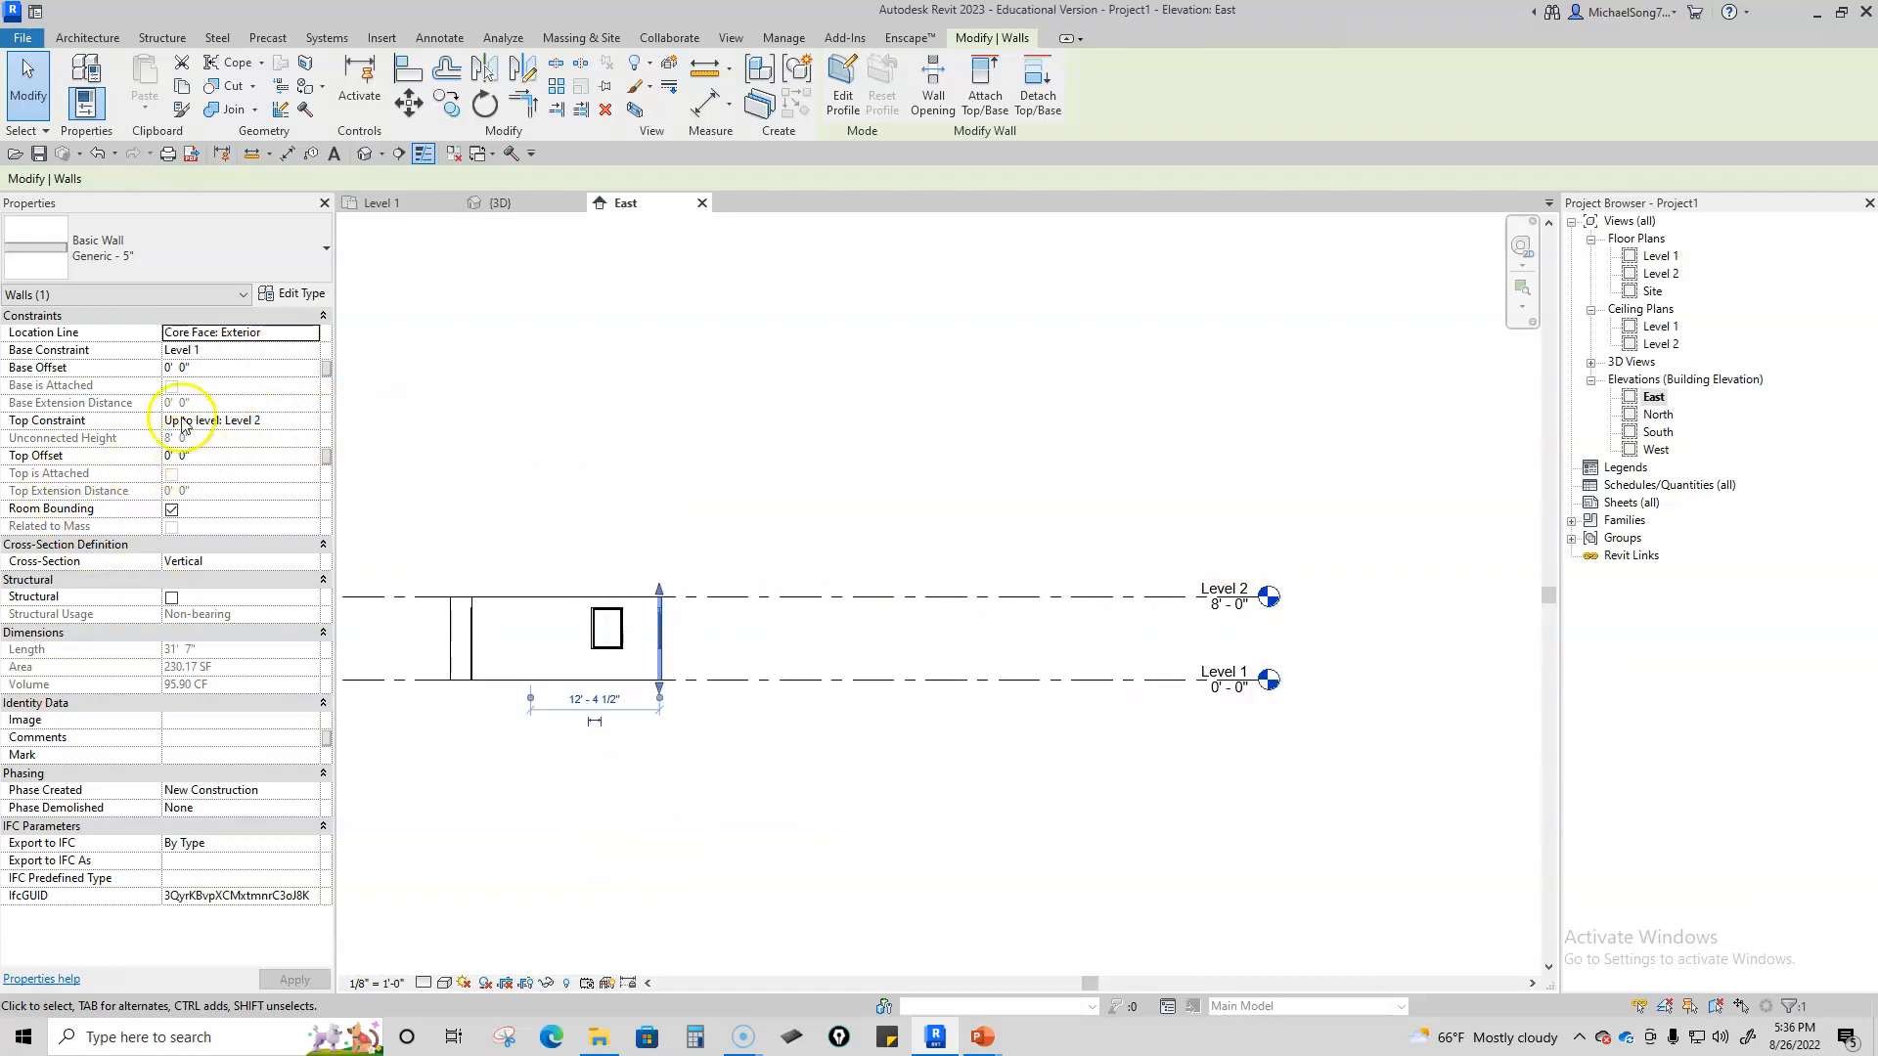
left_click(586, 449)
Step: Move the Level 2 line up to an elevation of 30' 0" in the East elevation
left_click(975, 598)
left_click_drag(977, 600, 947, 373)
left_click(918, 490)
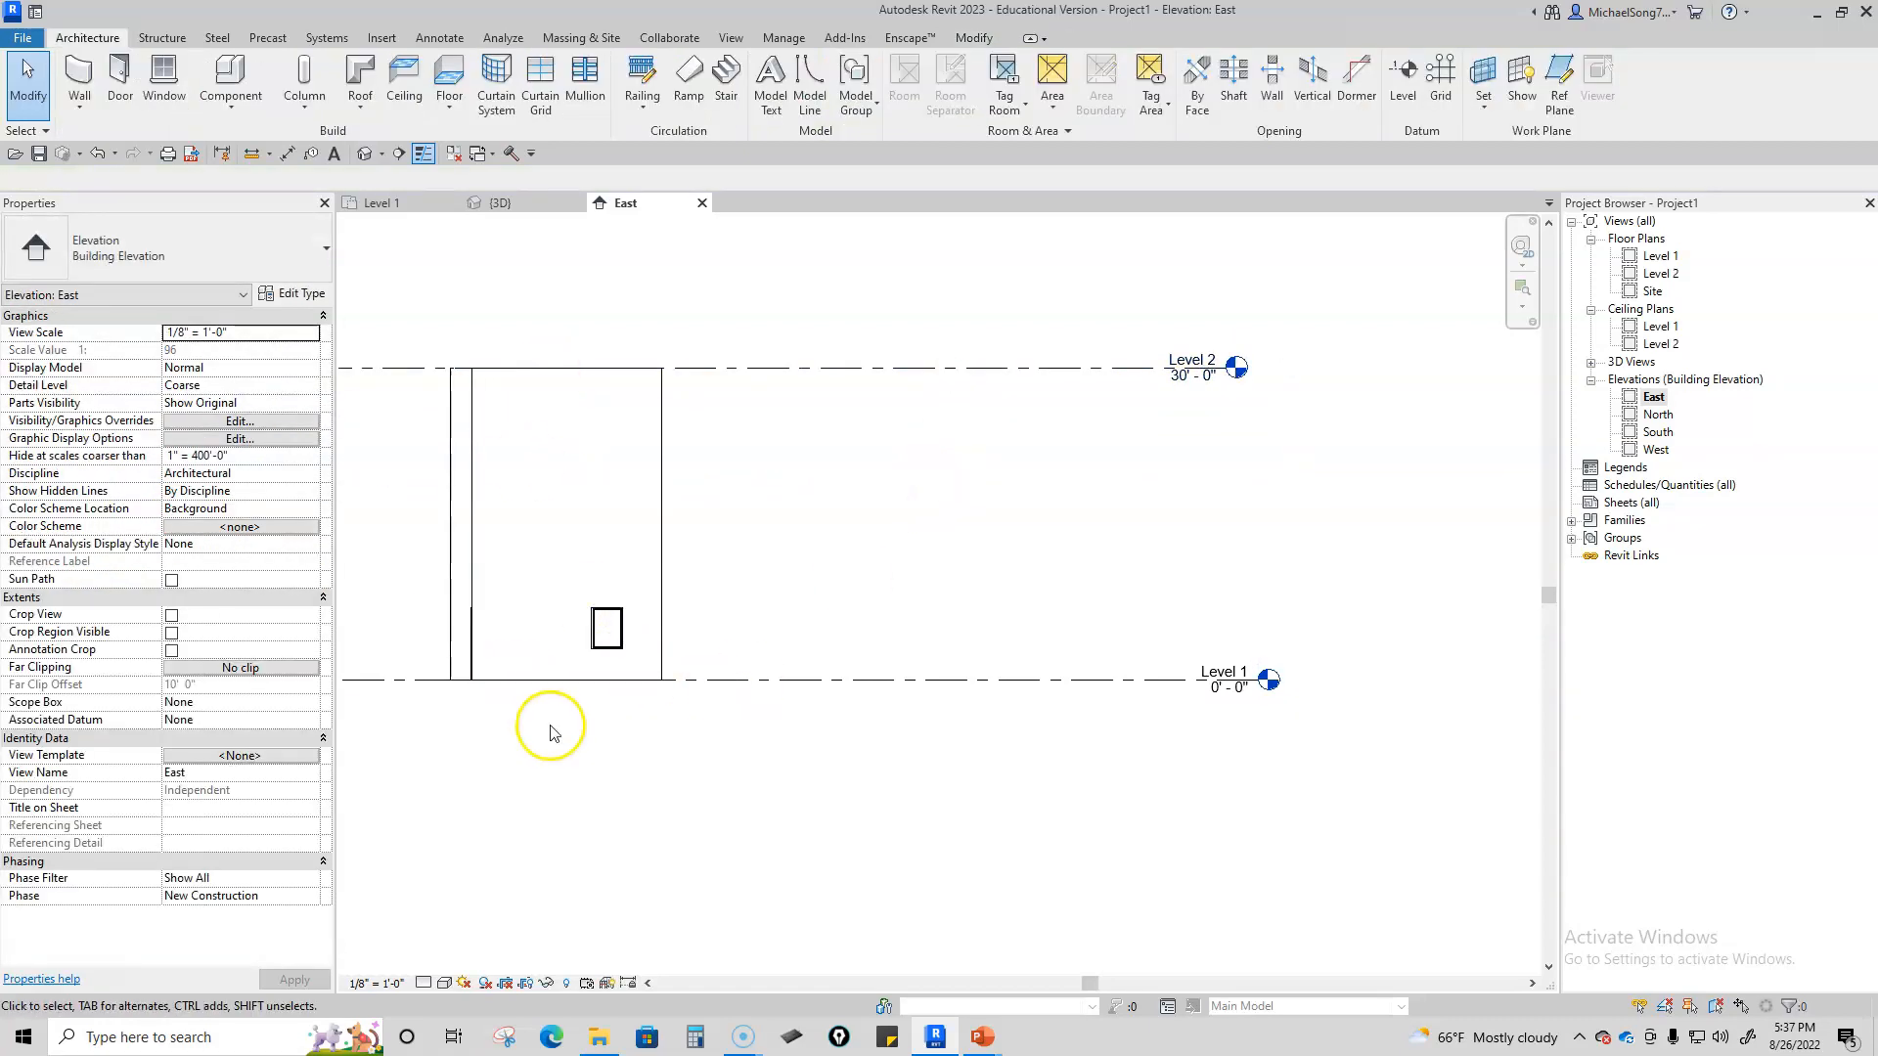
Step: Set the raised Level 2 line's elevation back to 8' 0"
left_click(967, 370)
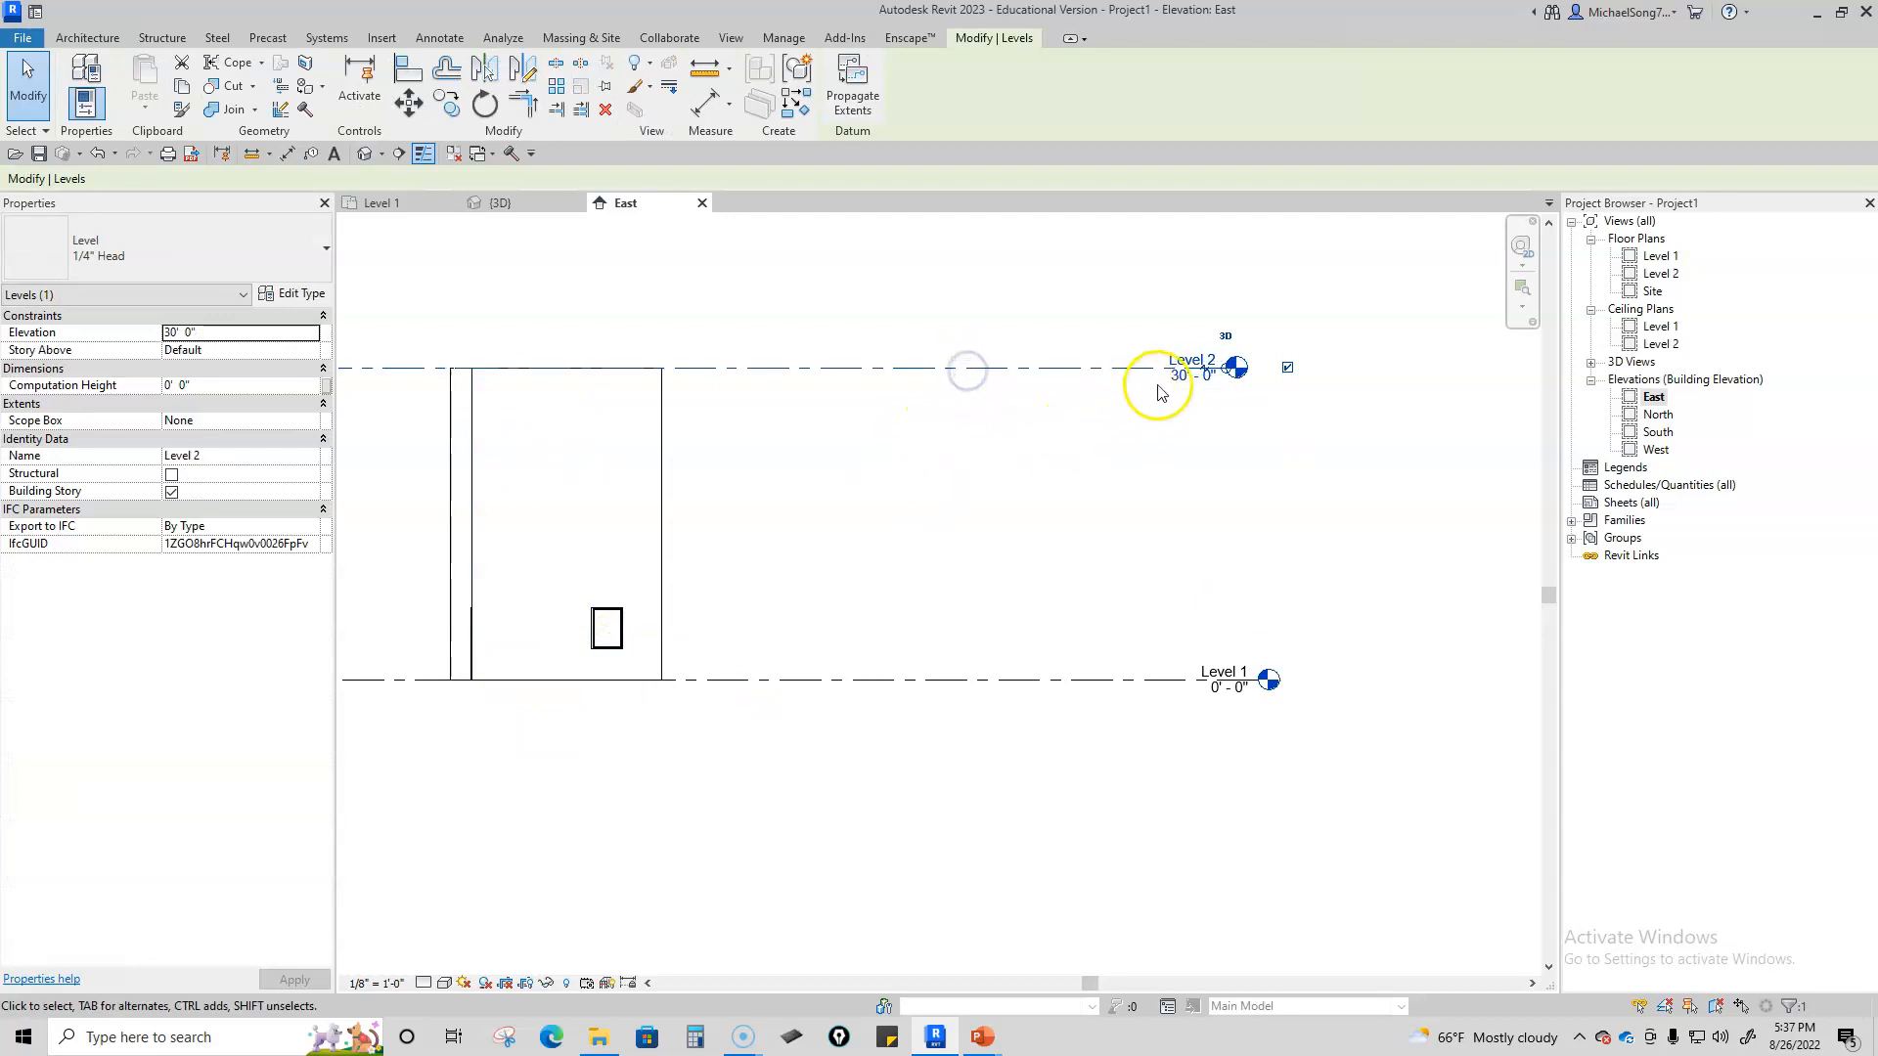
left_click(1190, 376)
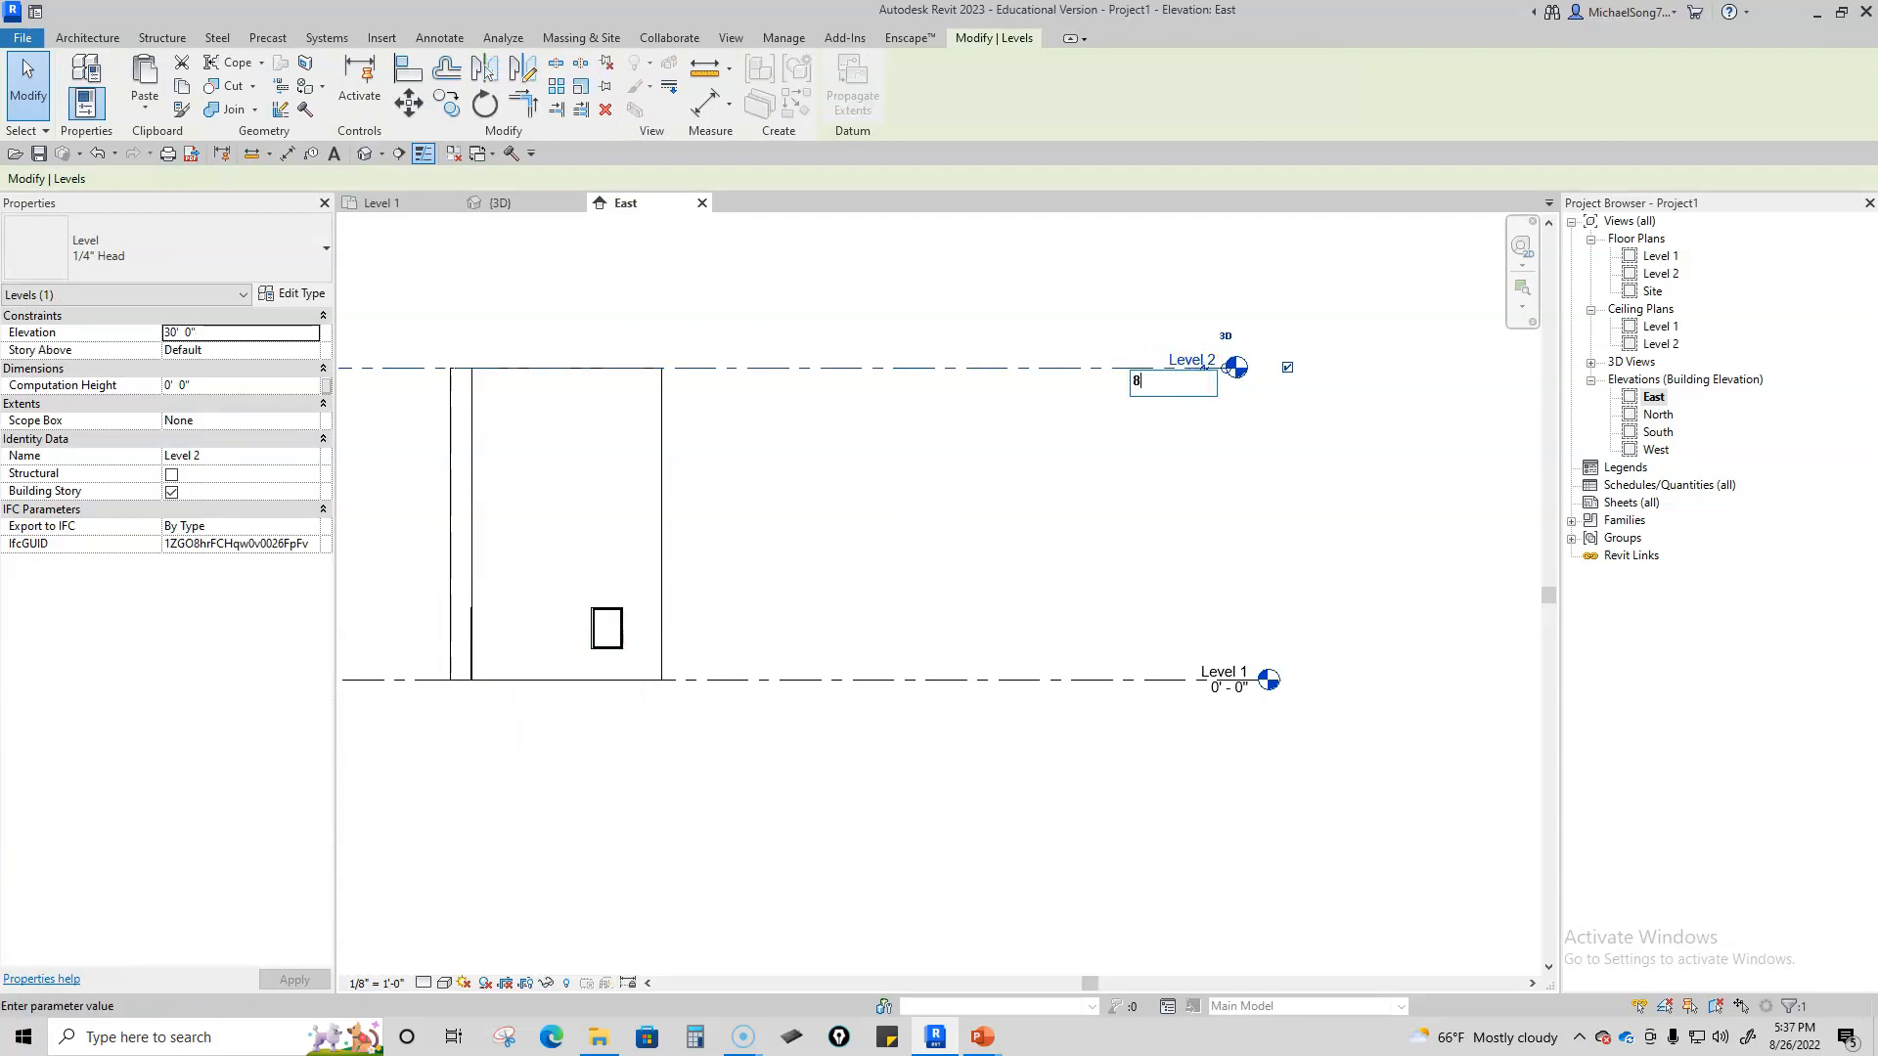
key("Return")
left_click(1131, 386)
Step: Shorten the head end of the Level 1 line to align with the end of the Level 2 line
left_click(1144, 594)
scroll(1262, 606, "up", 2)
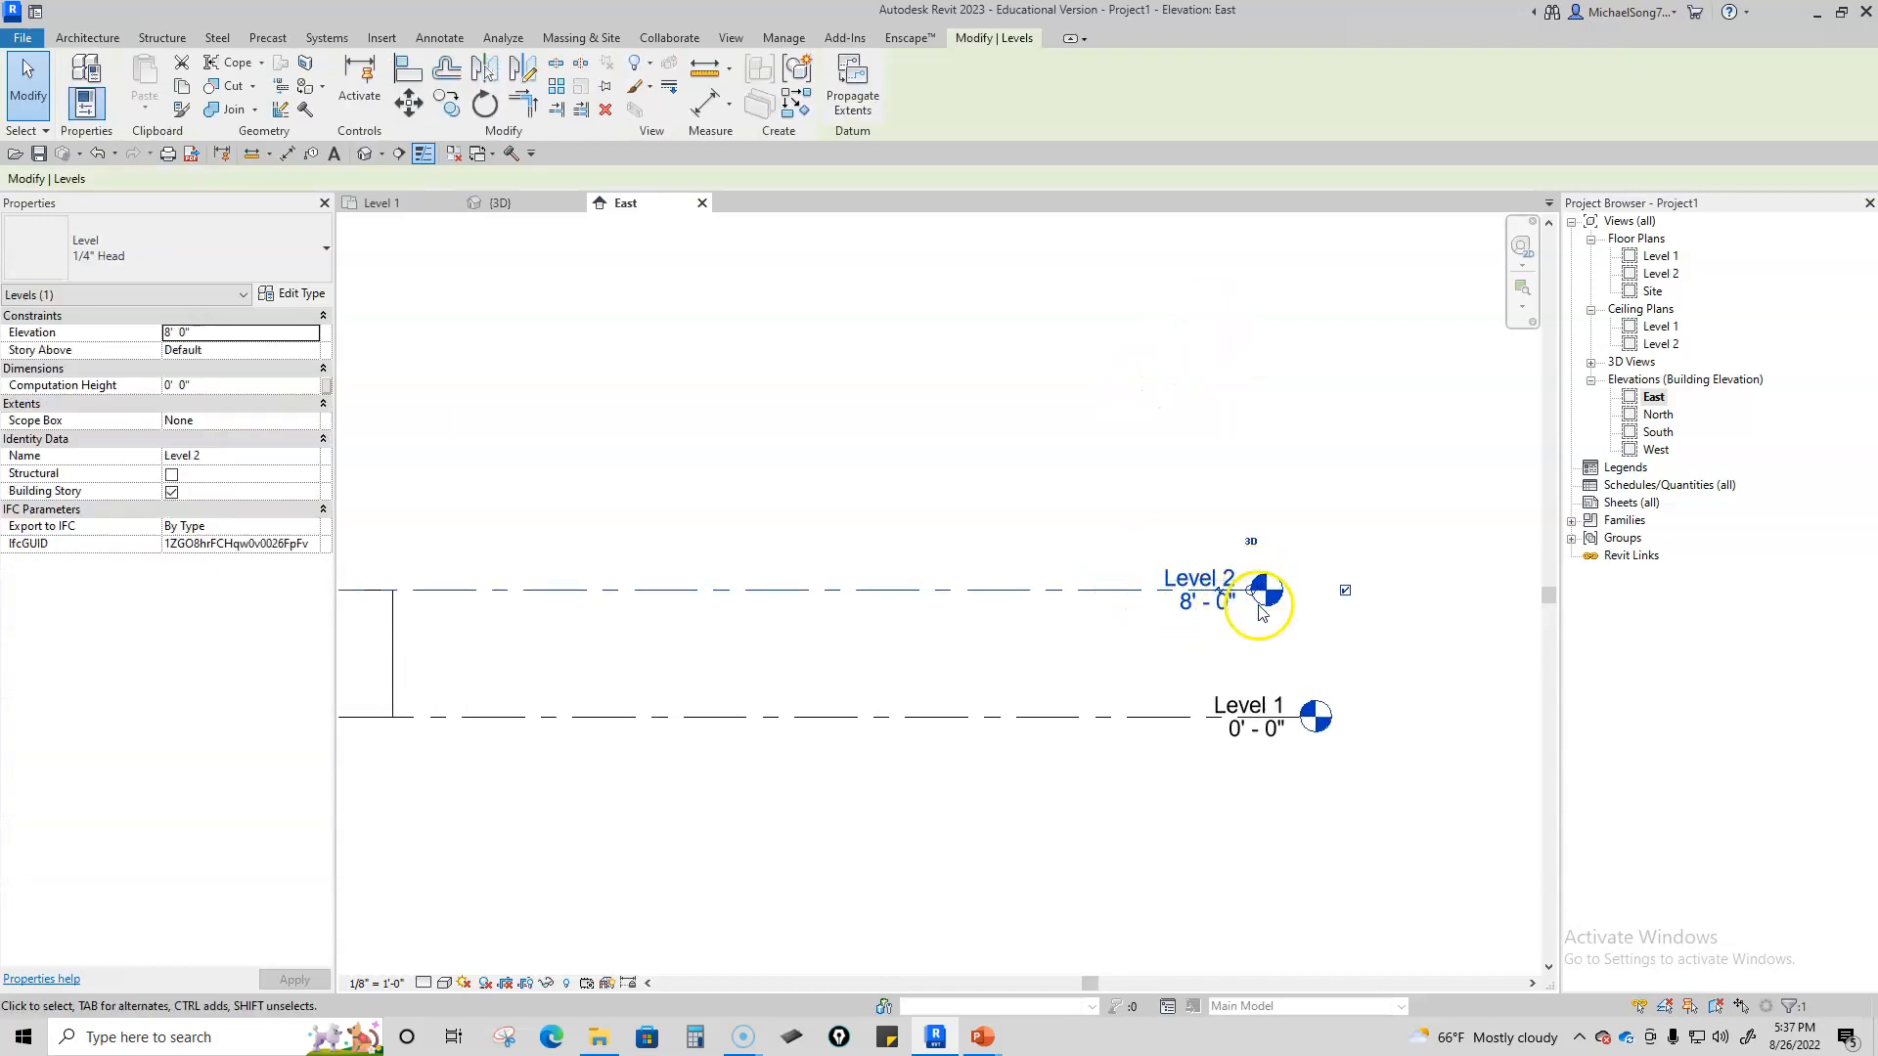
left_click(1151, 718)
left_click_drag(1306, 723, 1294, 677)
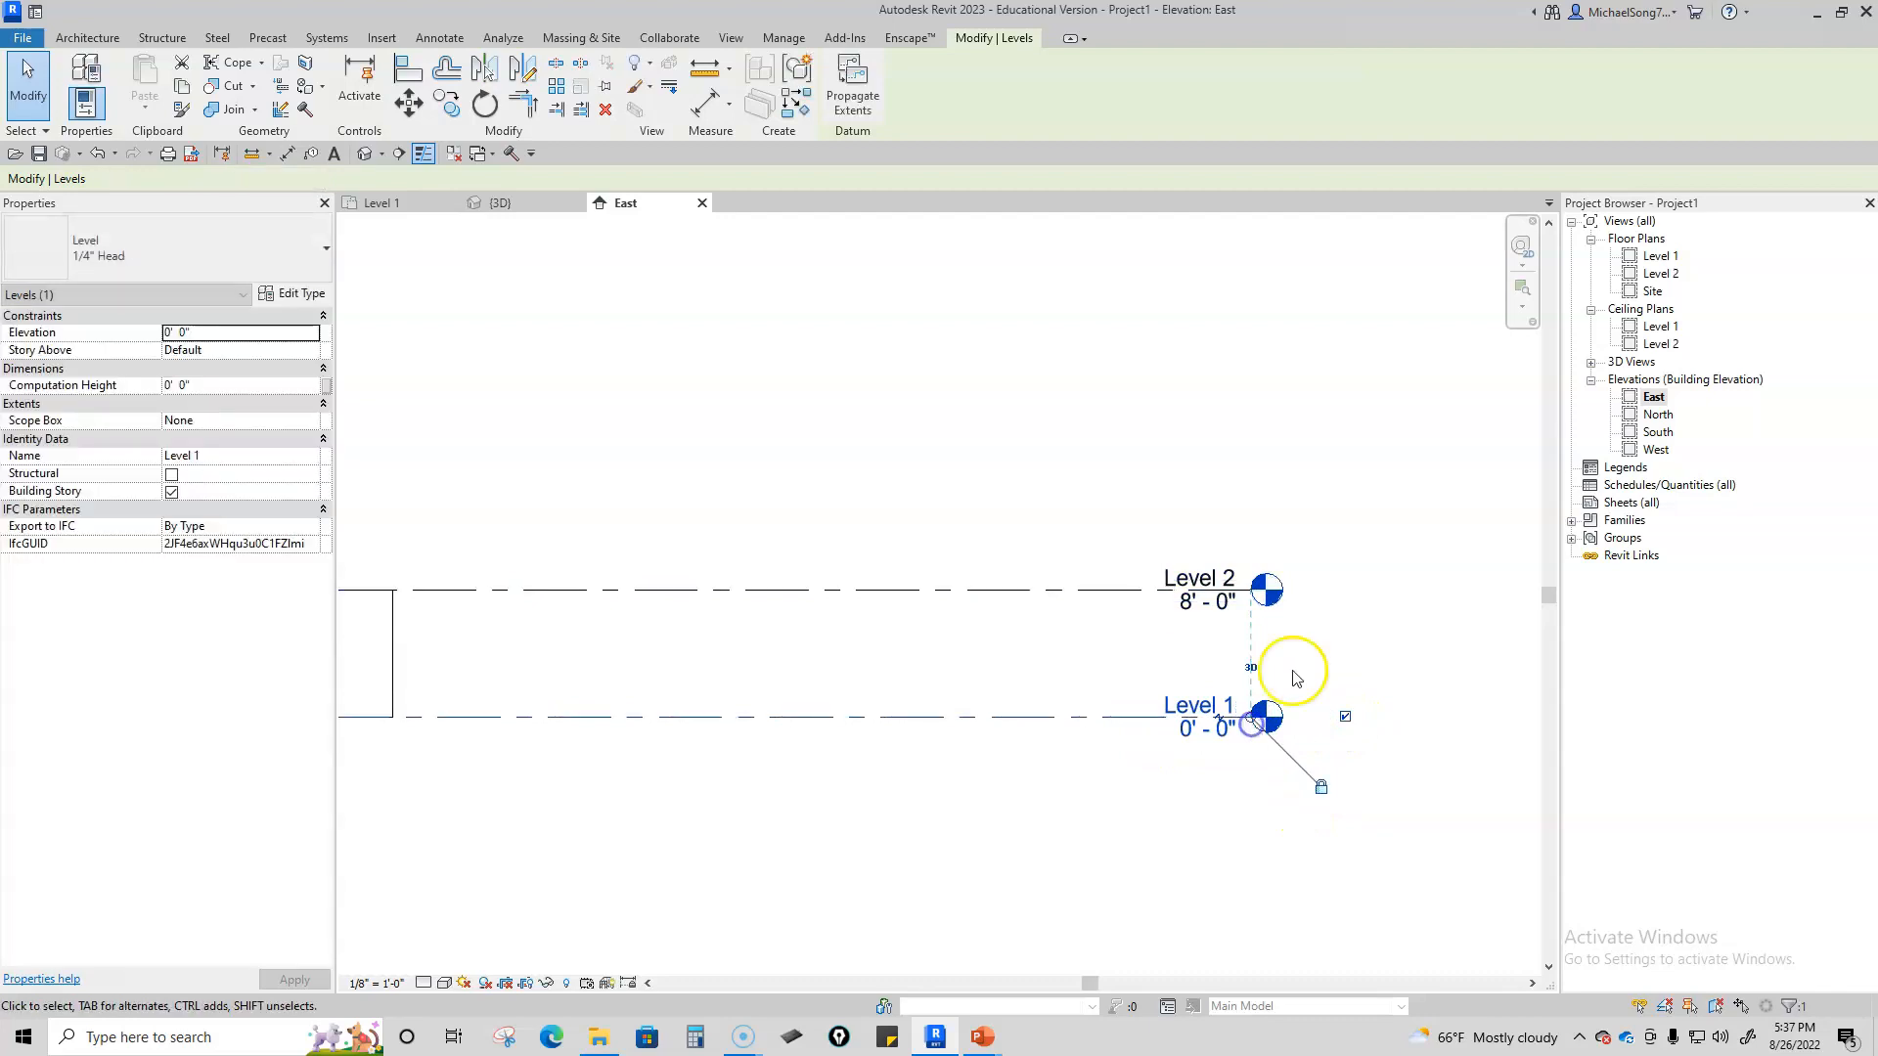
Step: In the 3D view, set the head height of the fixed 36" x 48" window in the right-side (east) exterior wall to 6' 8"
left_click(1294, 677)
scroll(978, 724, "down", 4)
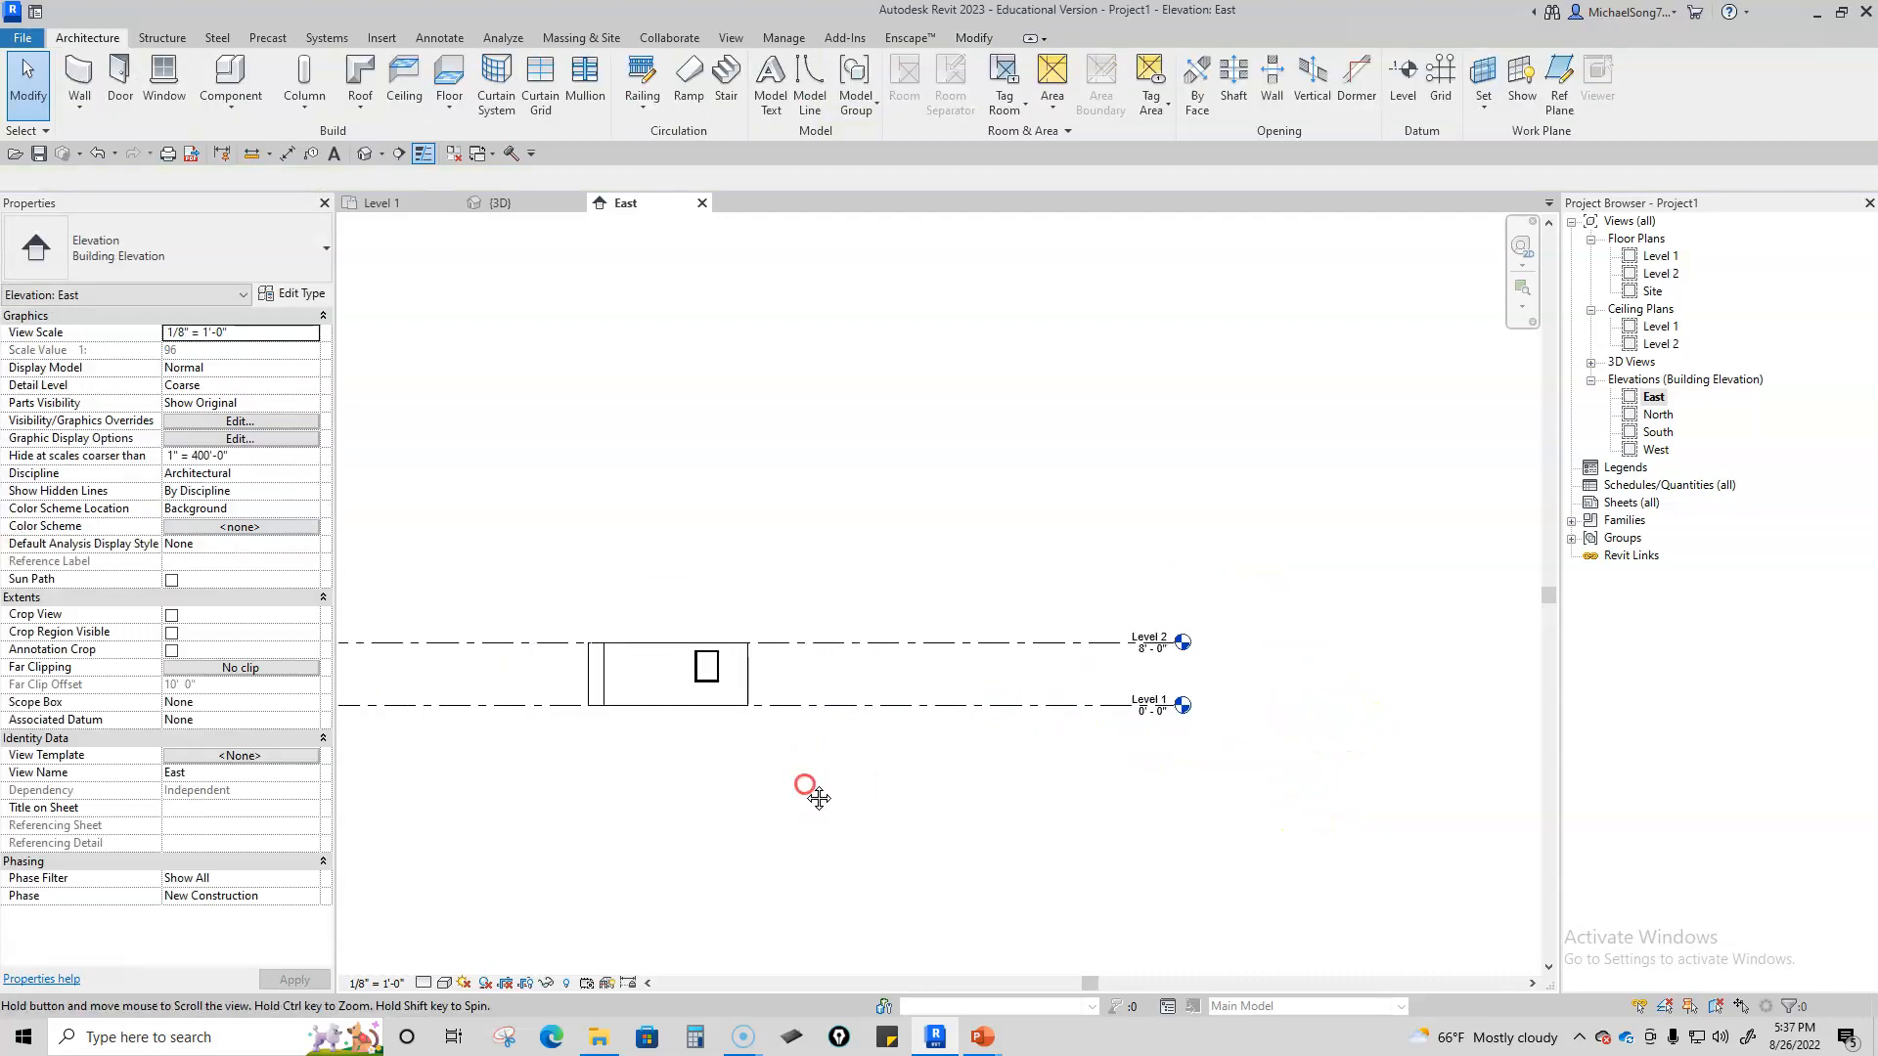
left_click(513, 205)
middle_click_drag(868, 761, 672, 776, "shift")
middle_click_drag(1032, 794, 955, 691, "shift")
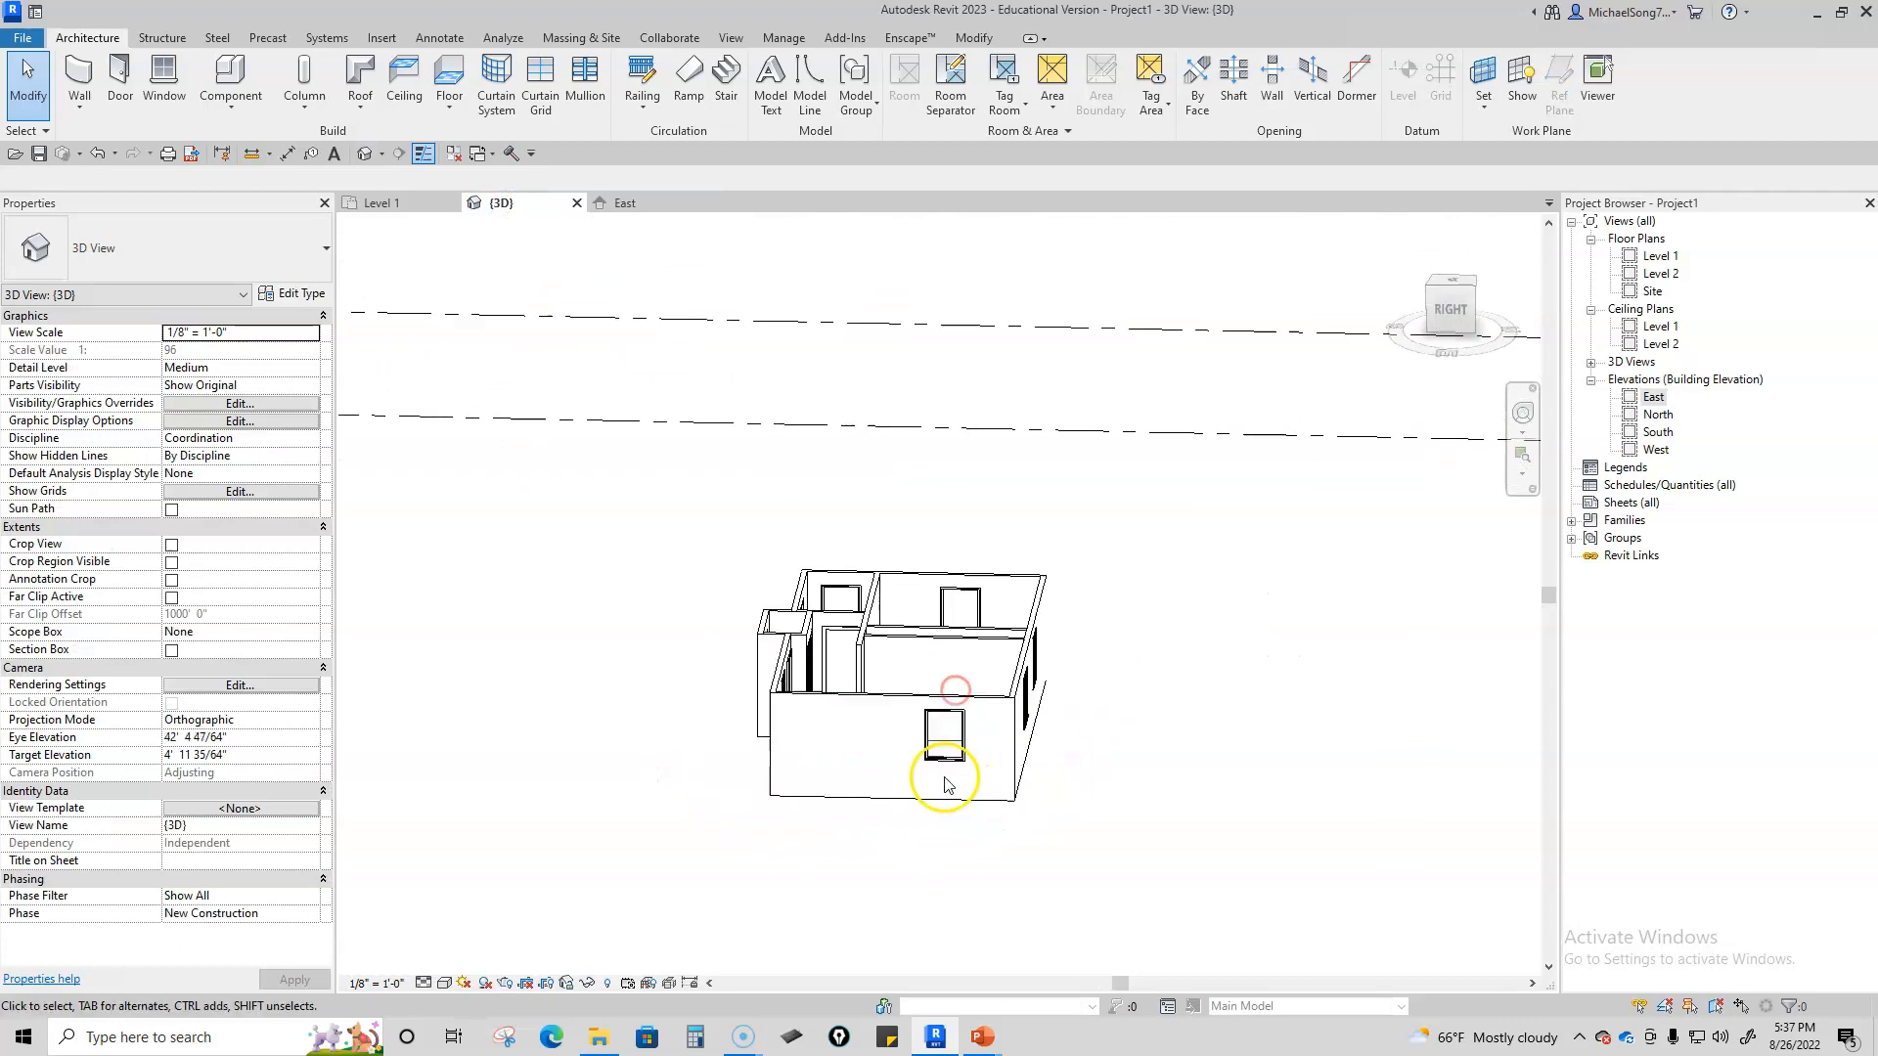
scroll(945, 782, "up", 2)
left_click(941, 744)
left_click(1464, 320)
scroll(988, 718, "down", 3)
left_click(936, 887)
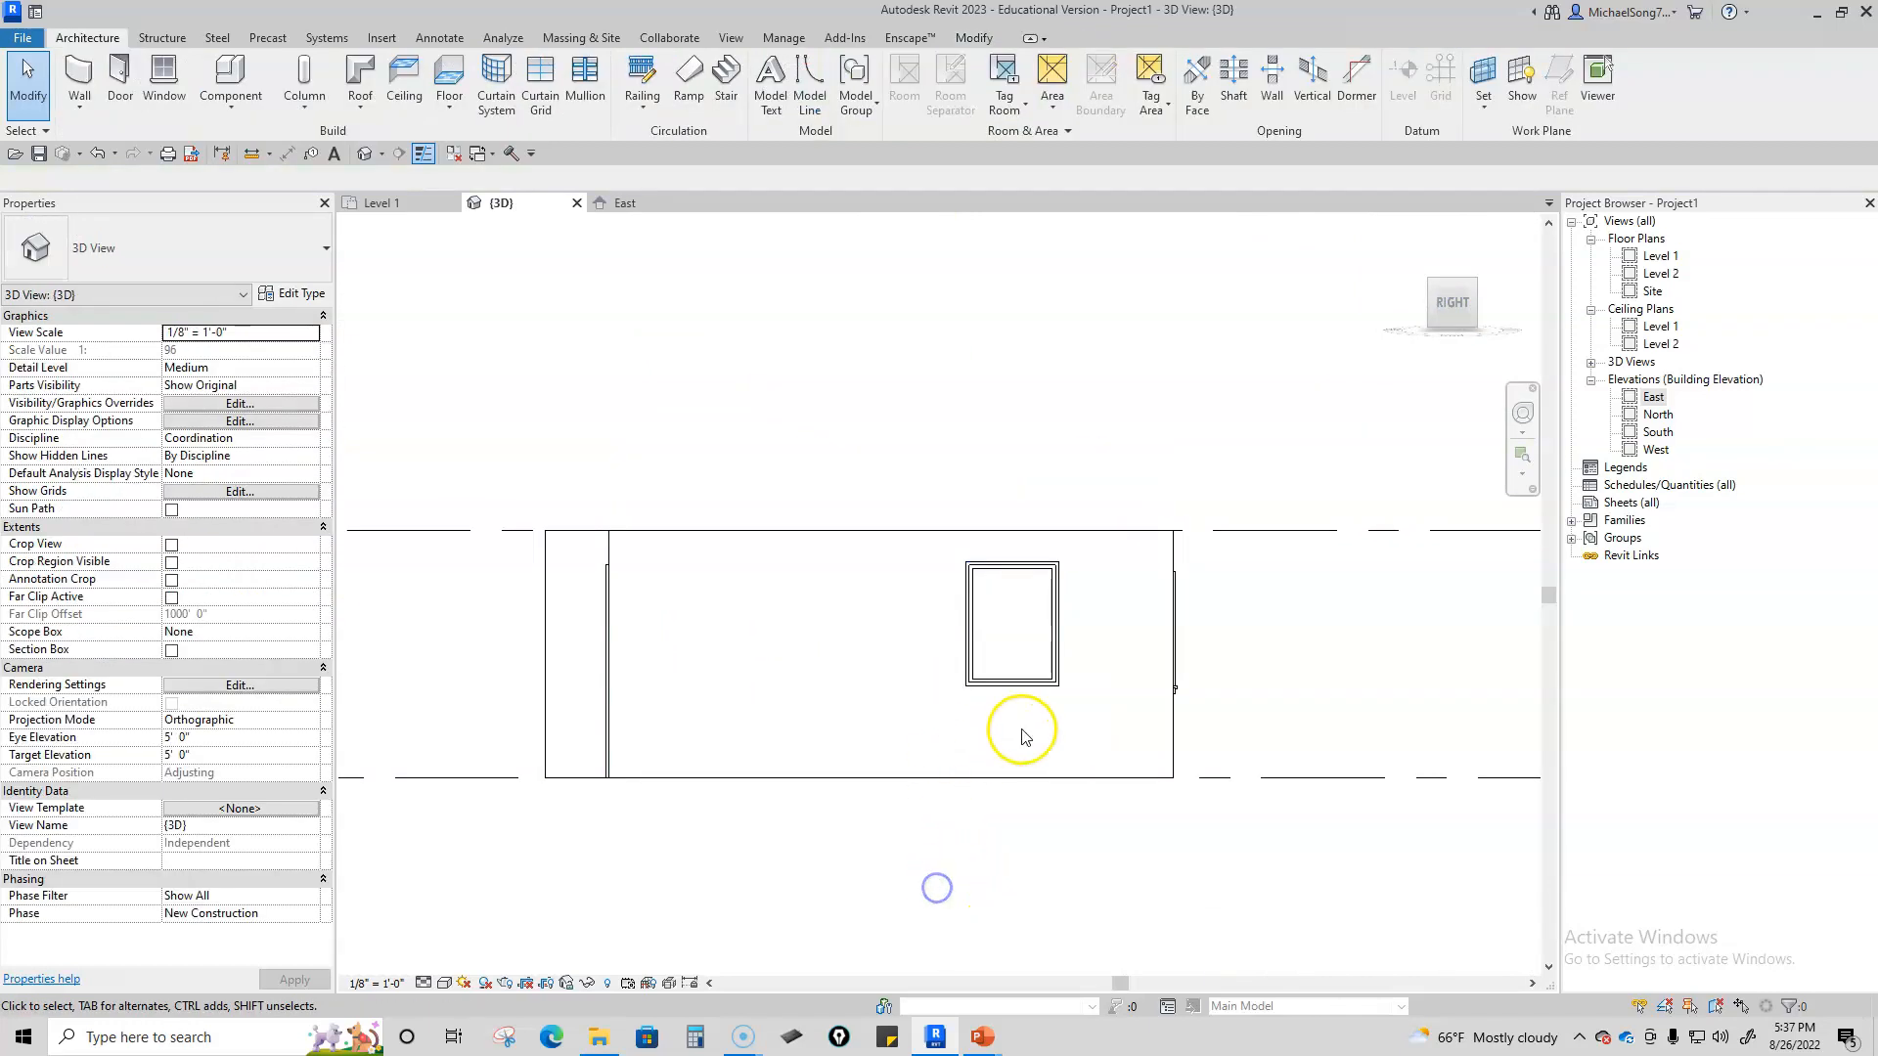
left_click(1017, 682)
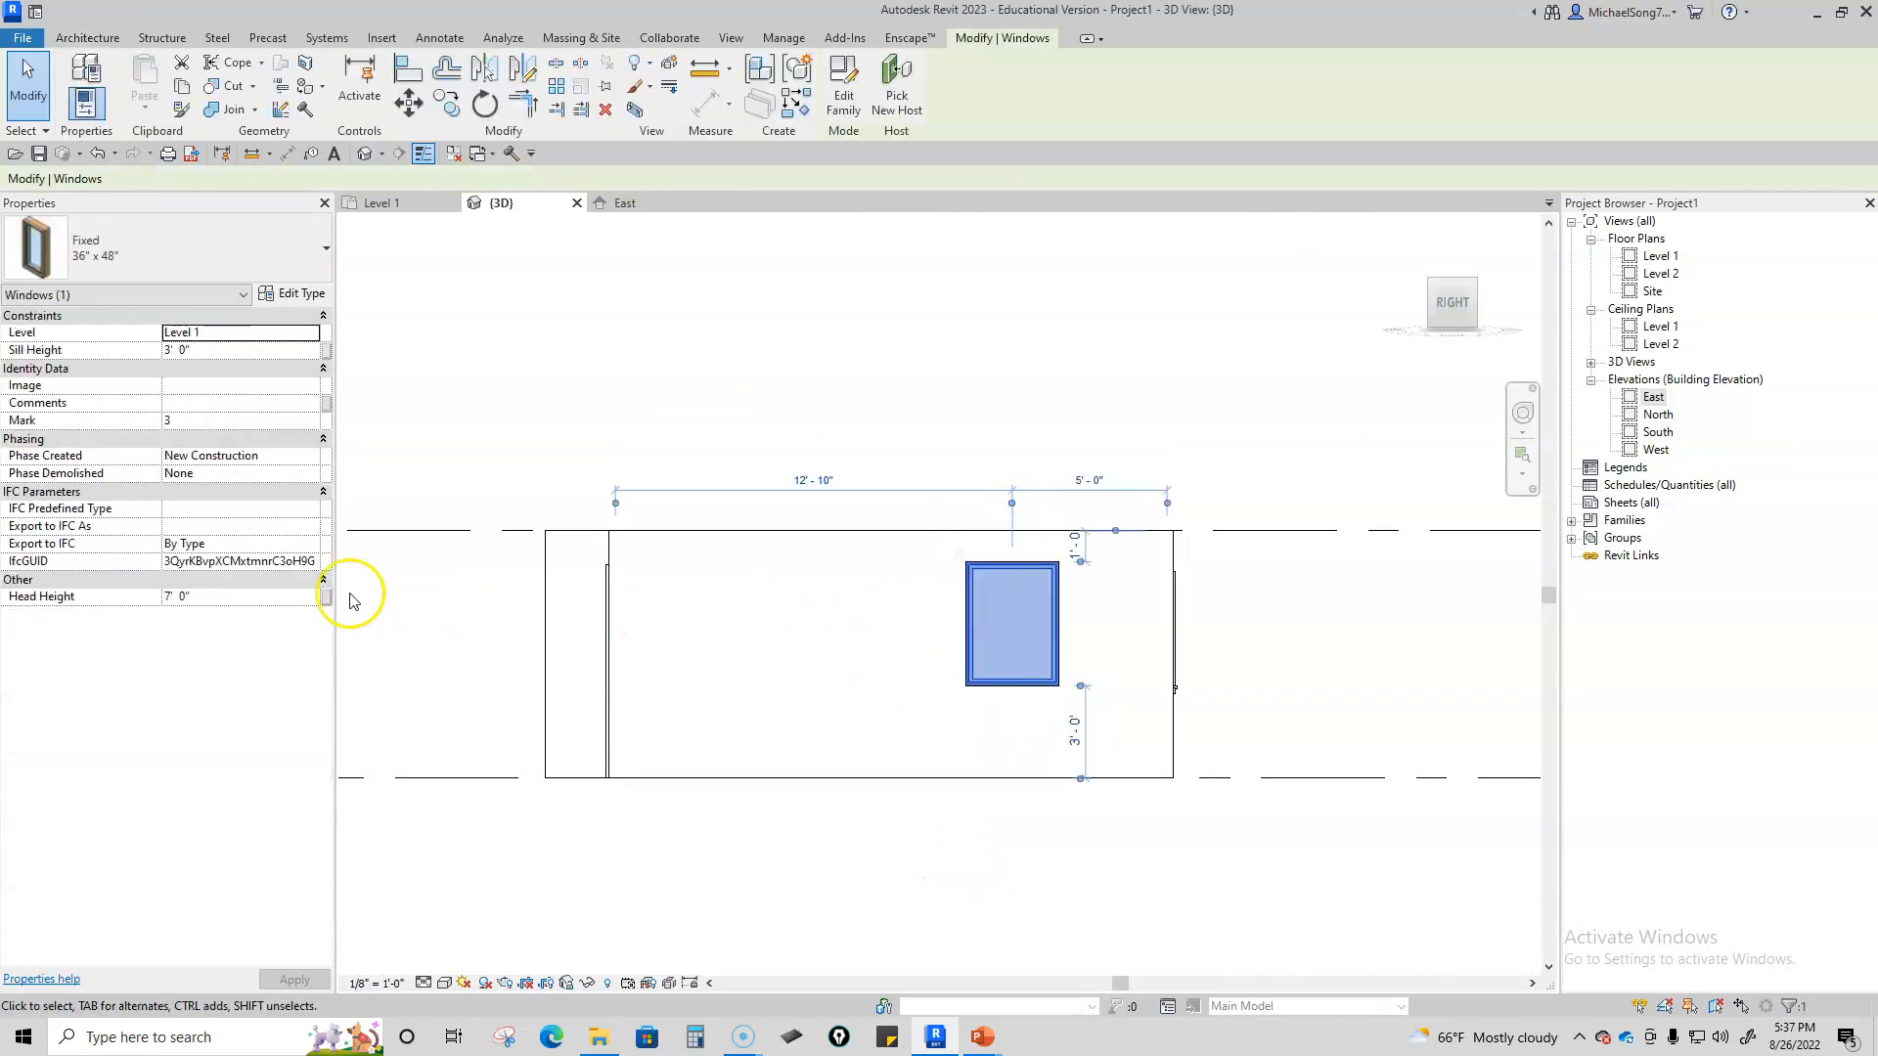
left_click(217, 594)
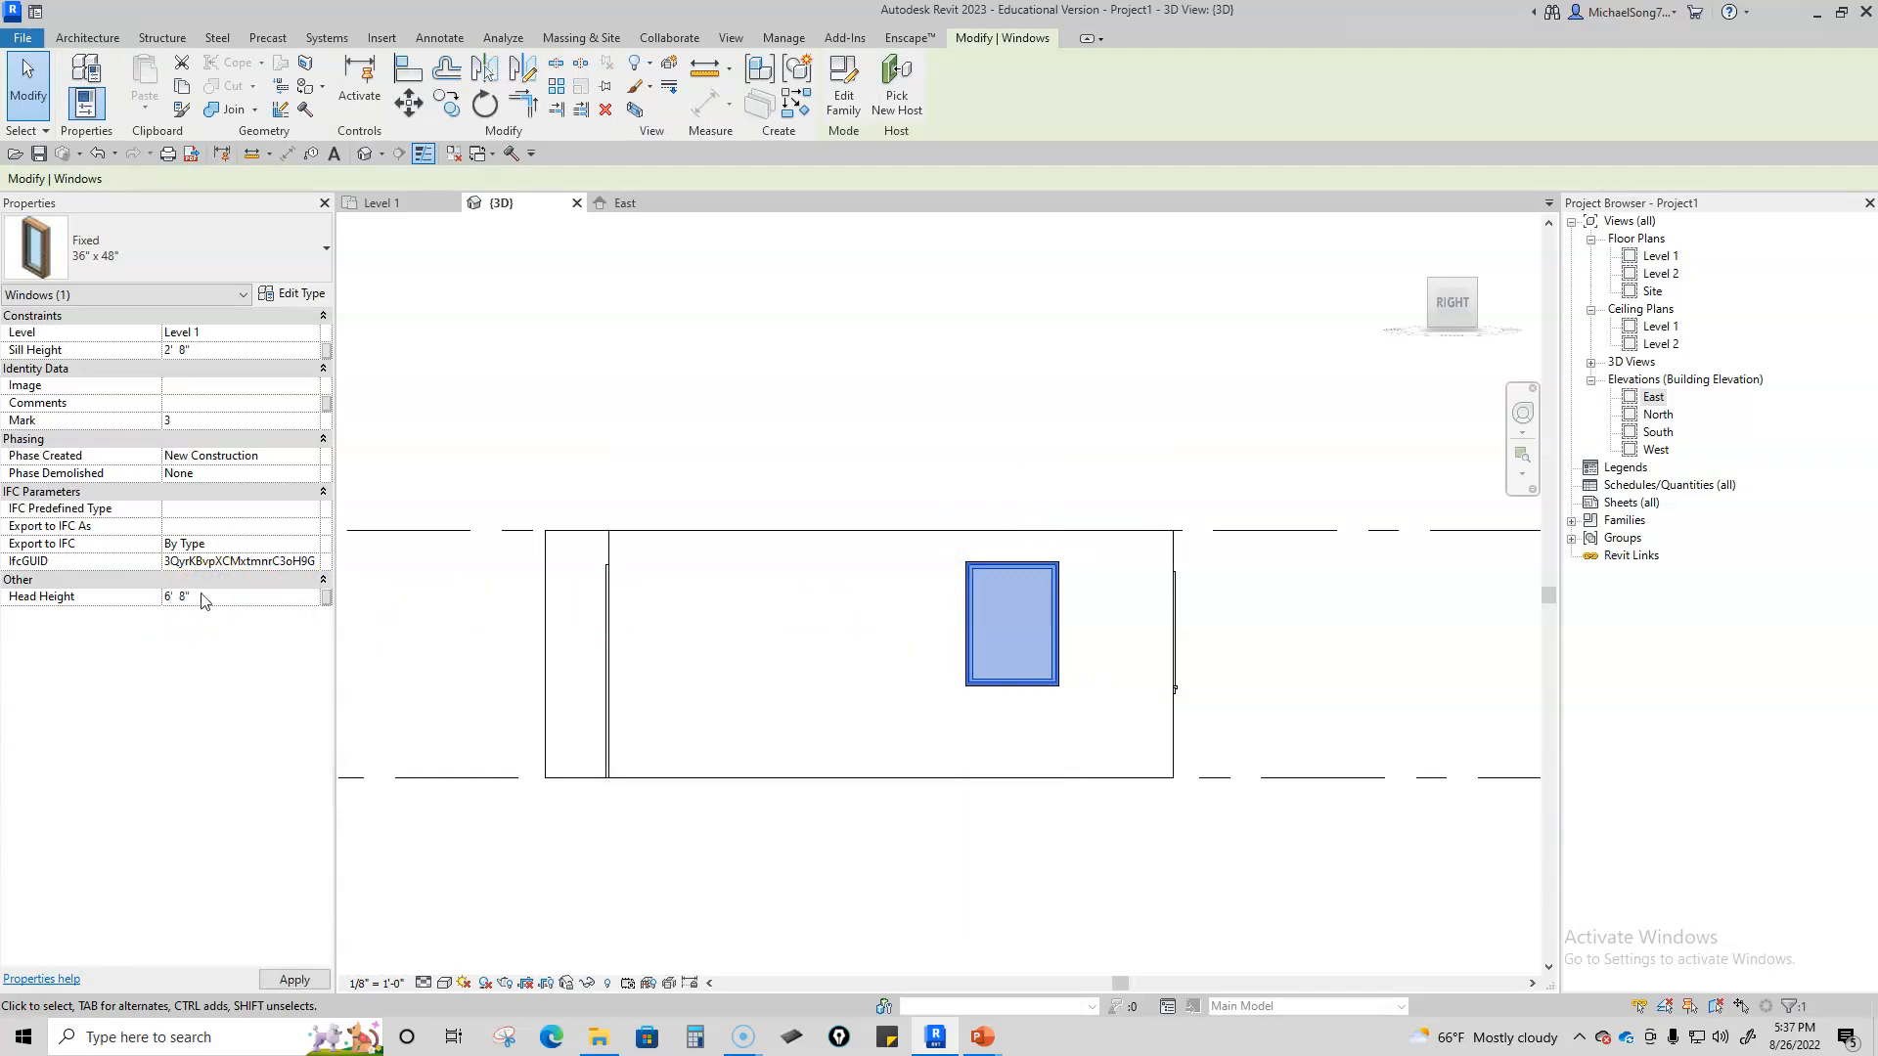
left_click(552, 812)
Step: Set the head height of the fixed window east of the front entry door to 6' 8", working in the front 3D view
middle_click_drag(514, 793, 881, 857, "shift")
middle_click_drag(565, 832, 1135, 759)
middle_click_drag(973, 767, 943, 833, "shift")
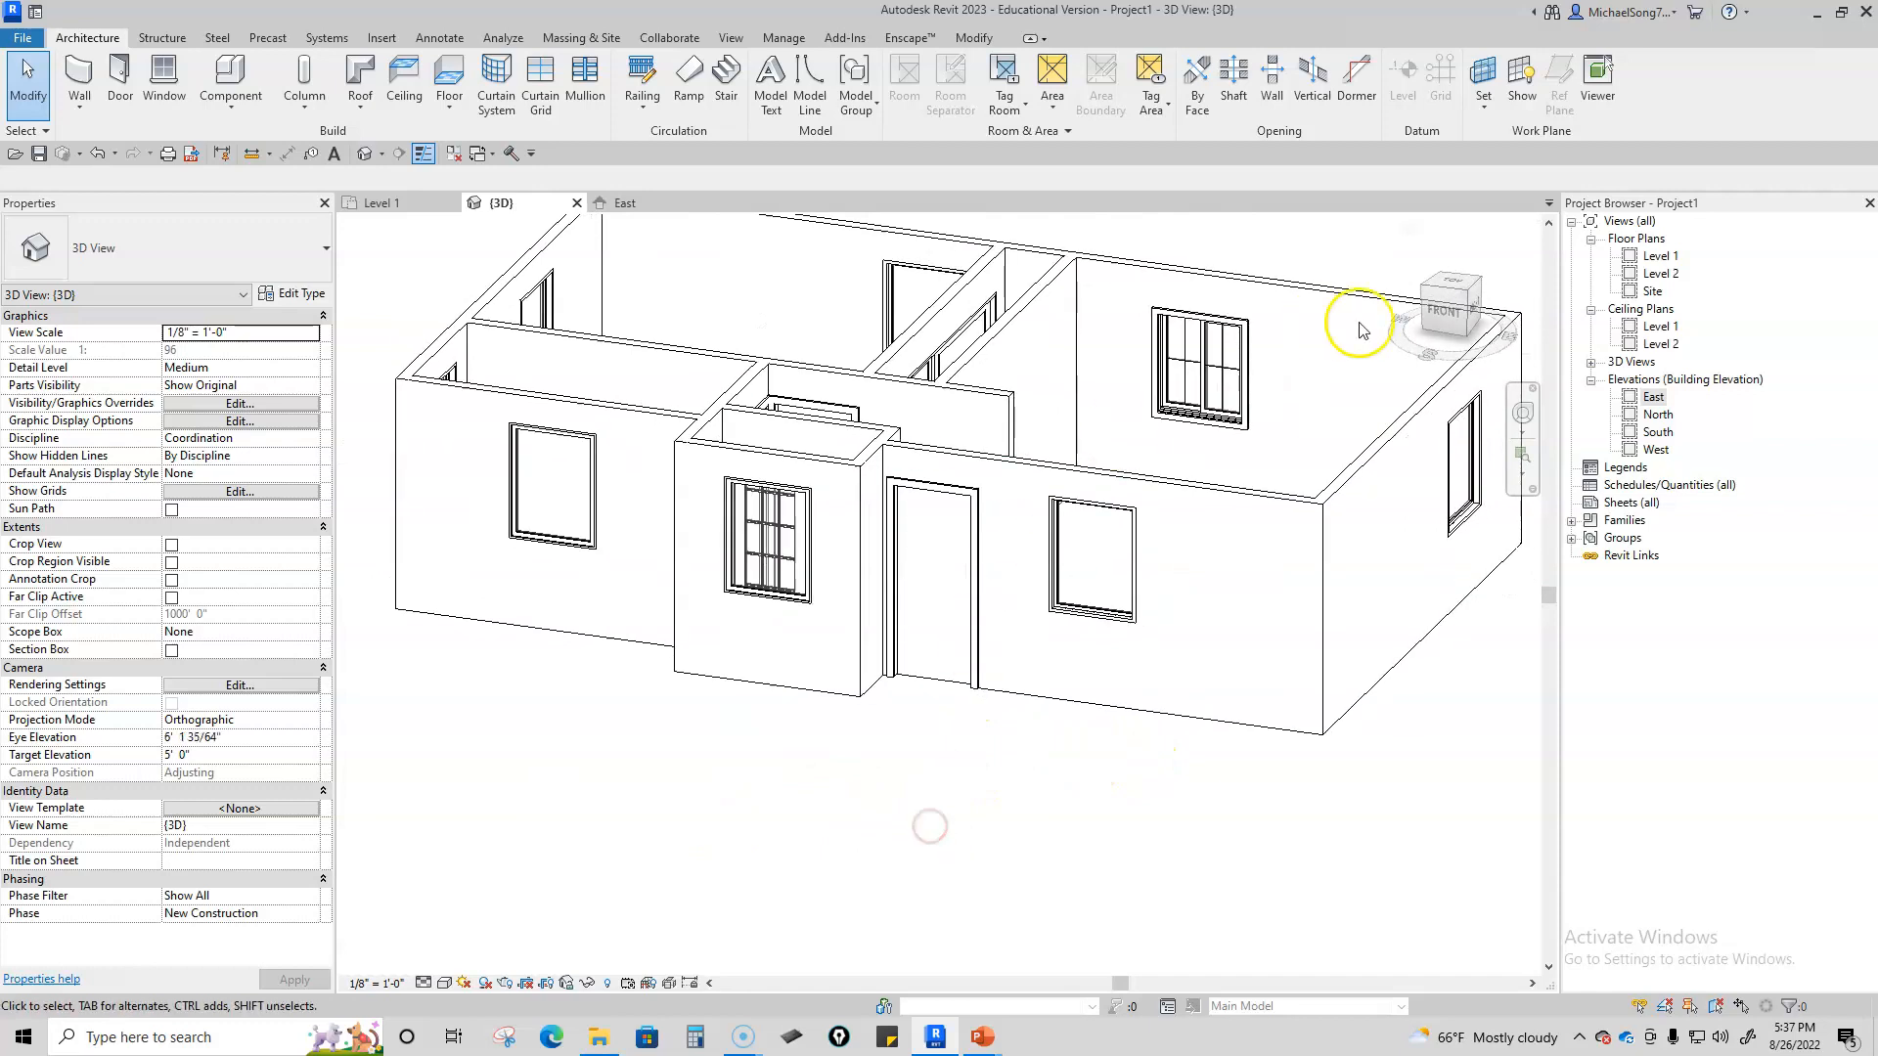
left_click(1444, 318)
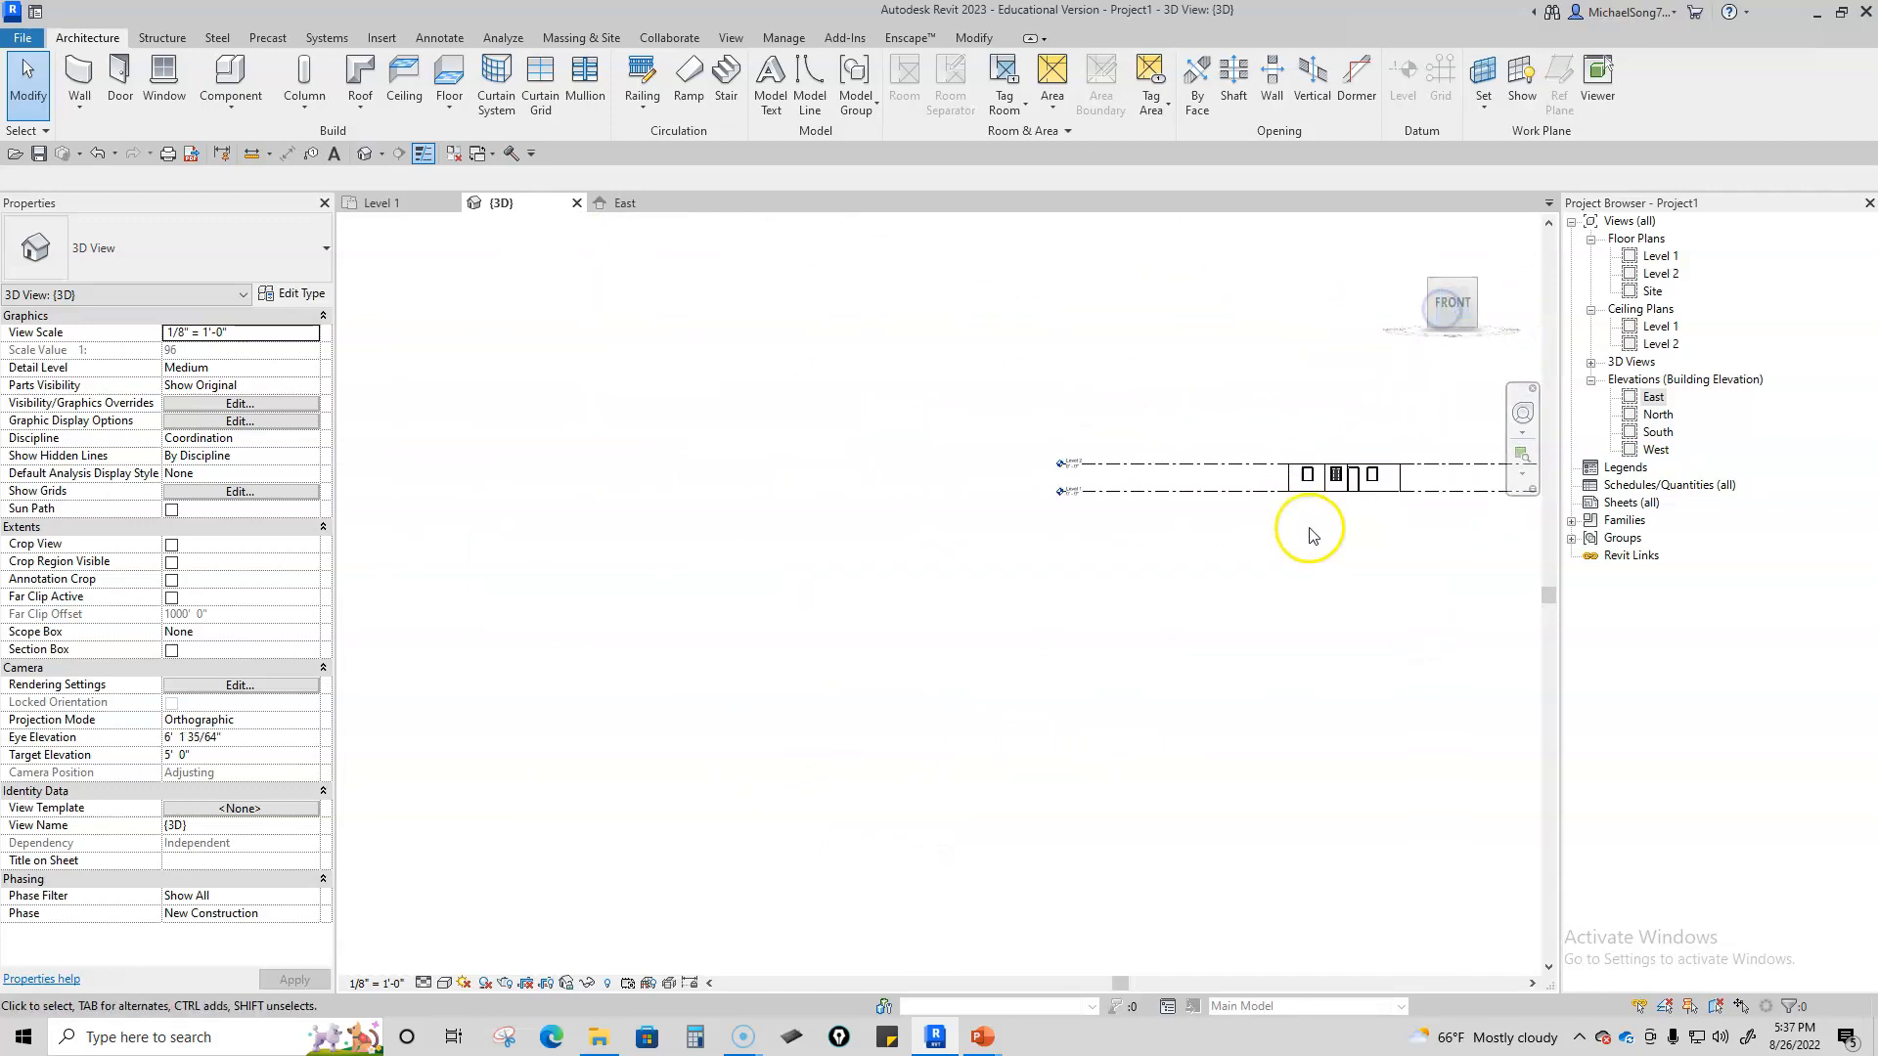
scroll(954, 611, "up", 5)
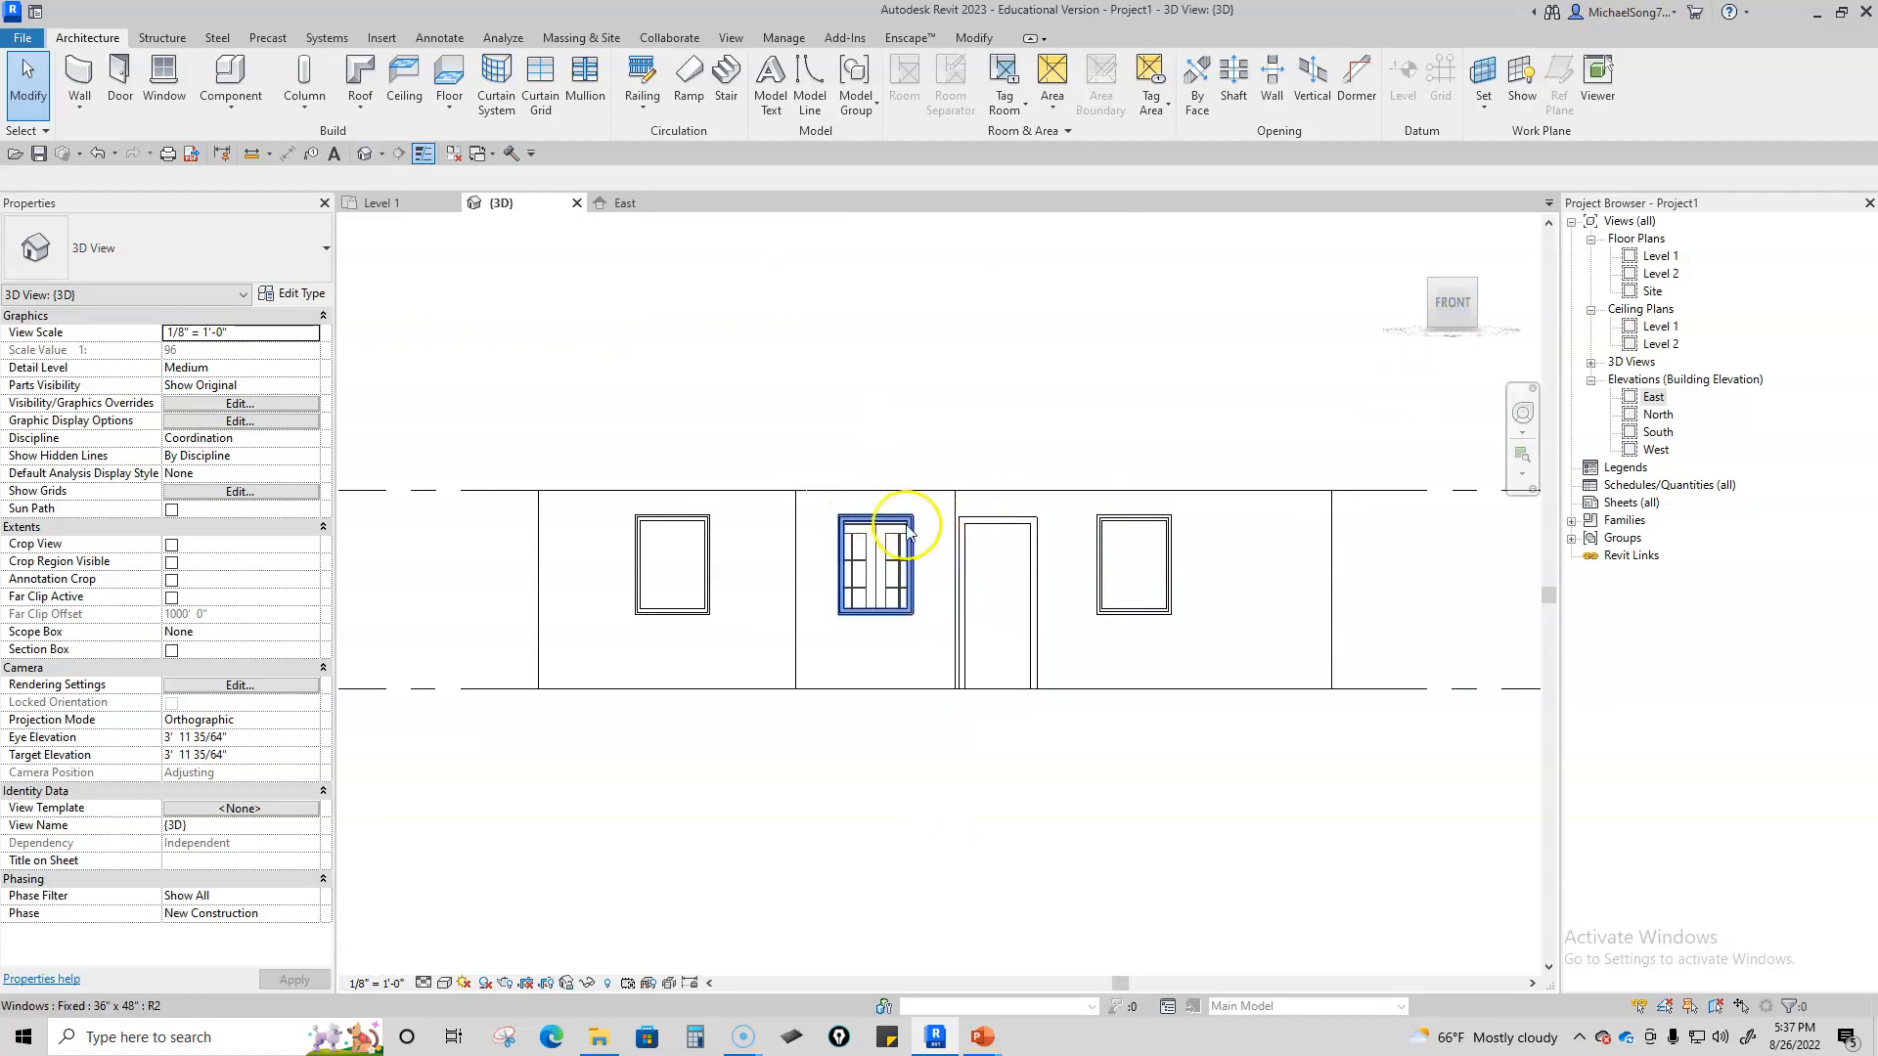
left_click(1159, 518)
left_click(236, 596)
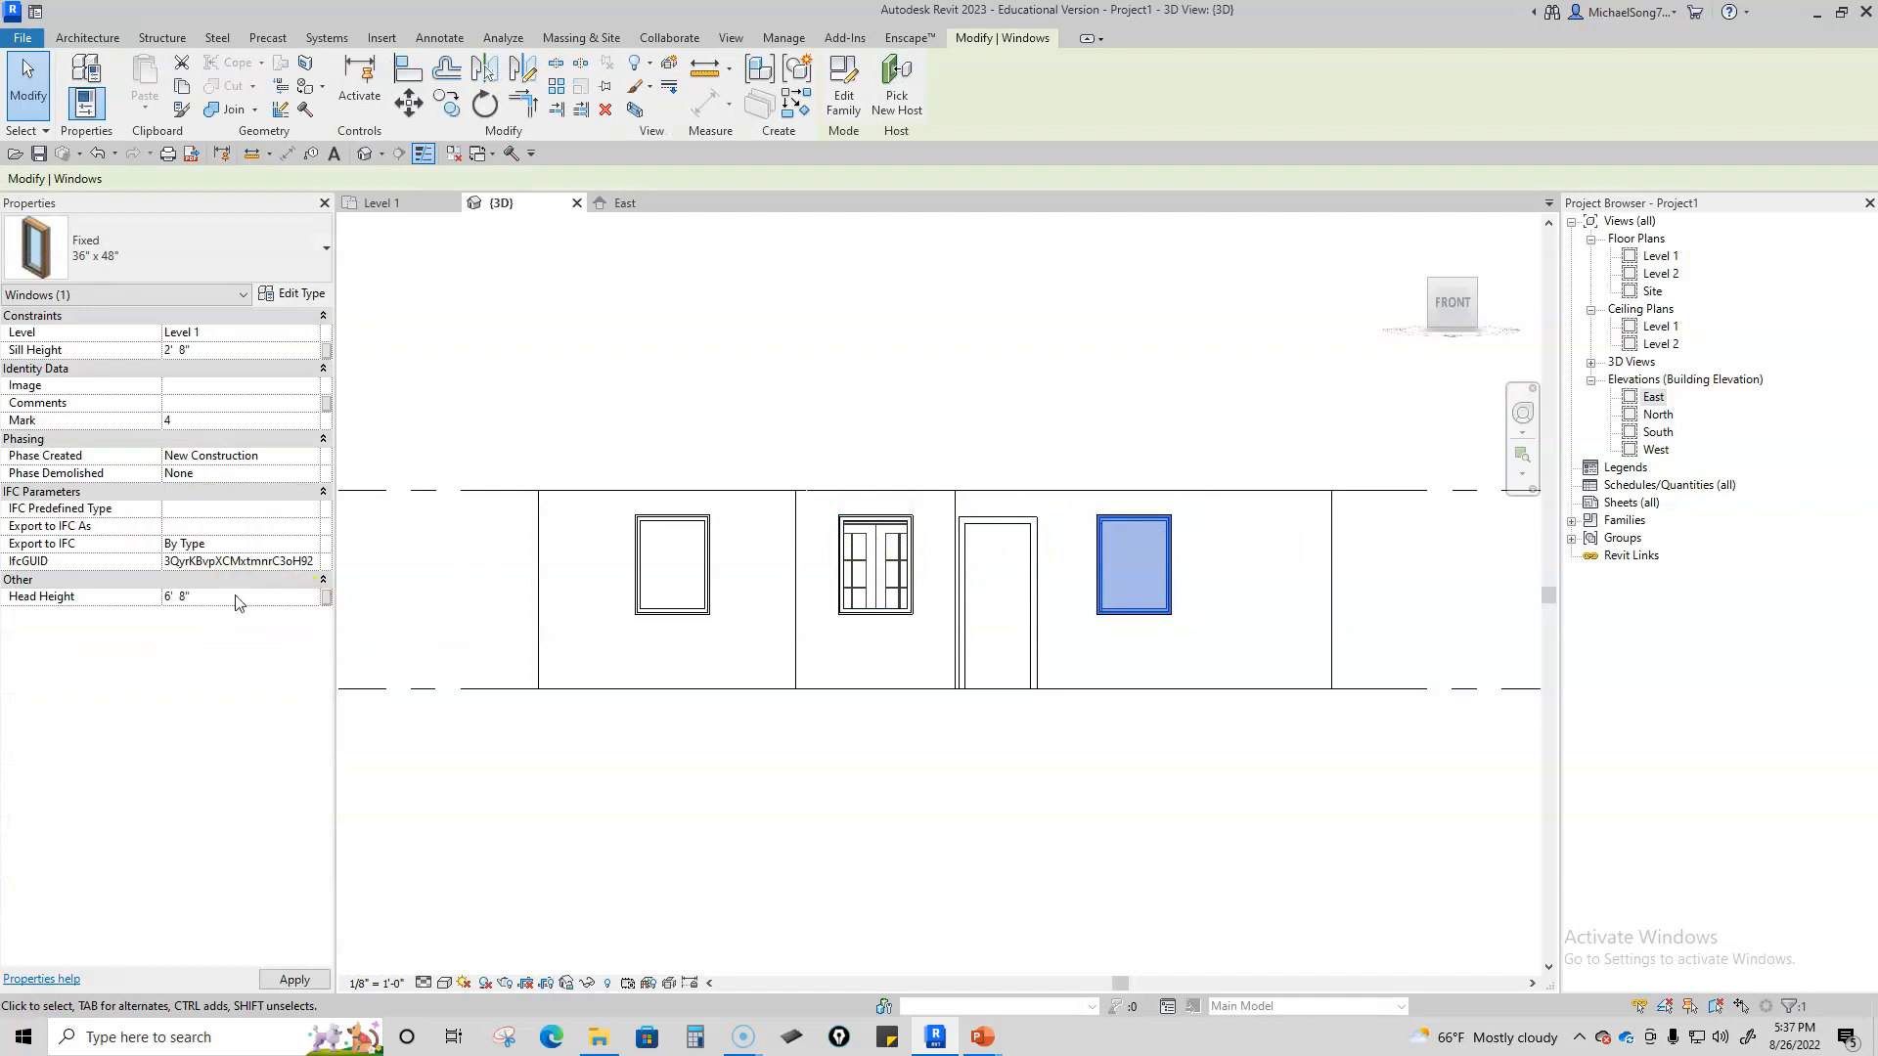
left_click(699, 792)
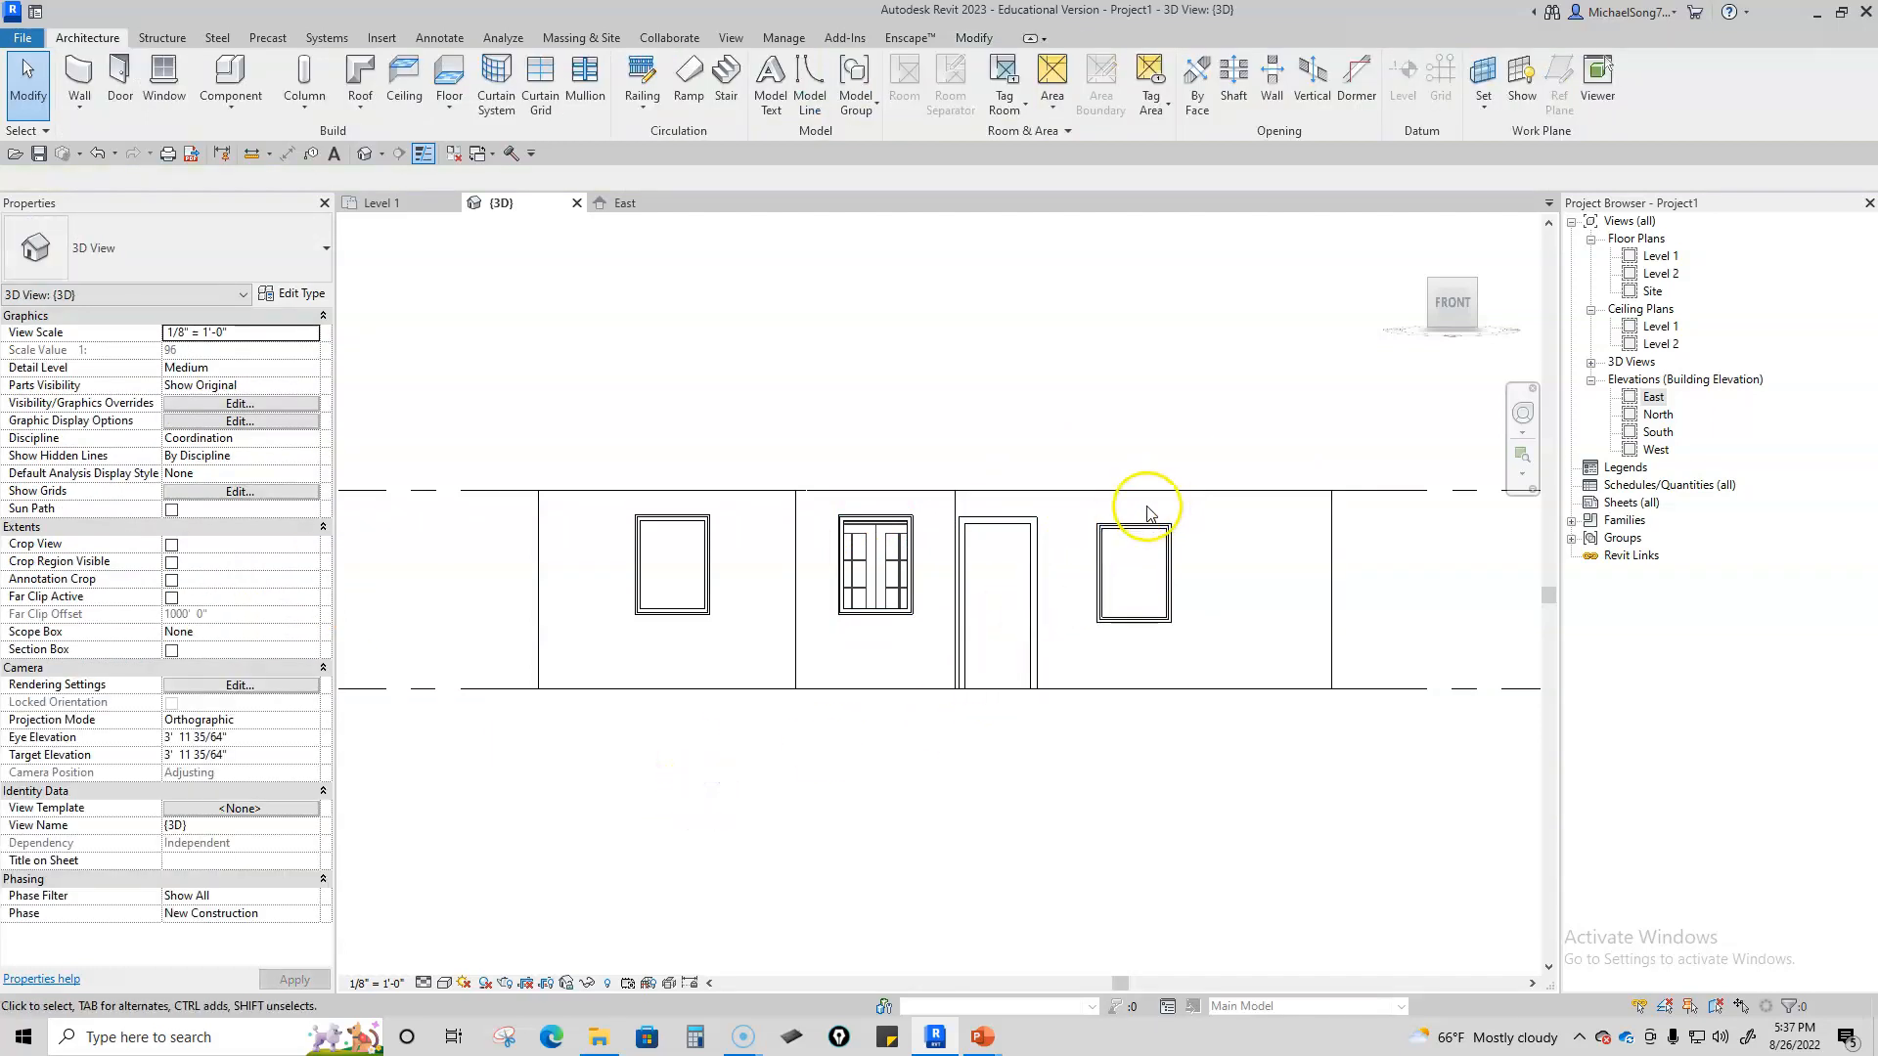
Step: Set the head height of the fixed window in the projecting front wall beside the entry door to 6' 8"
left_click(901, 519)
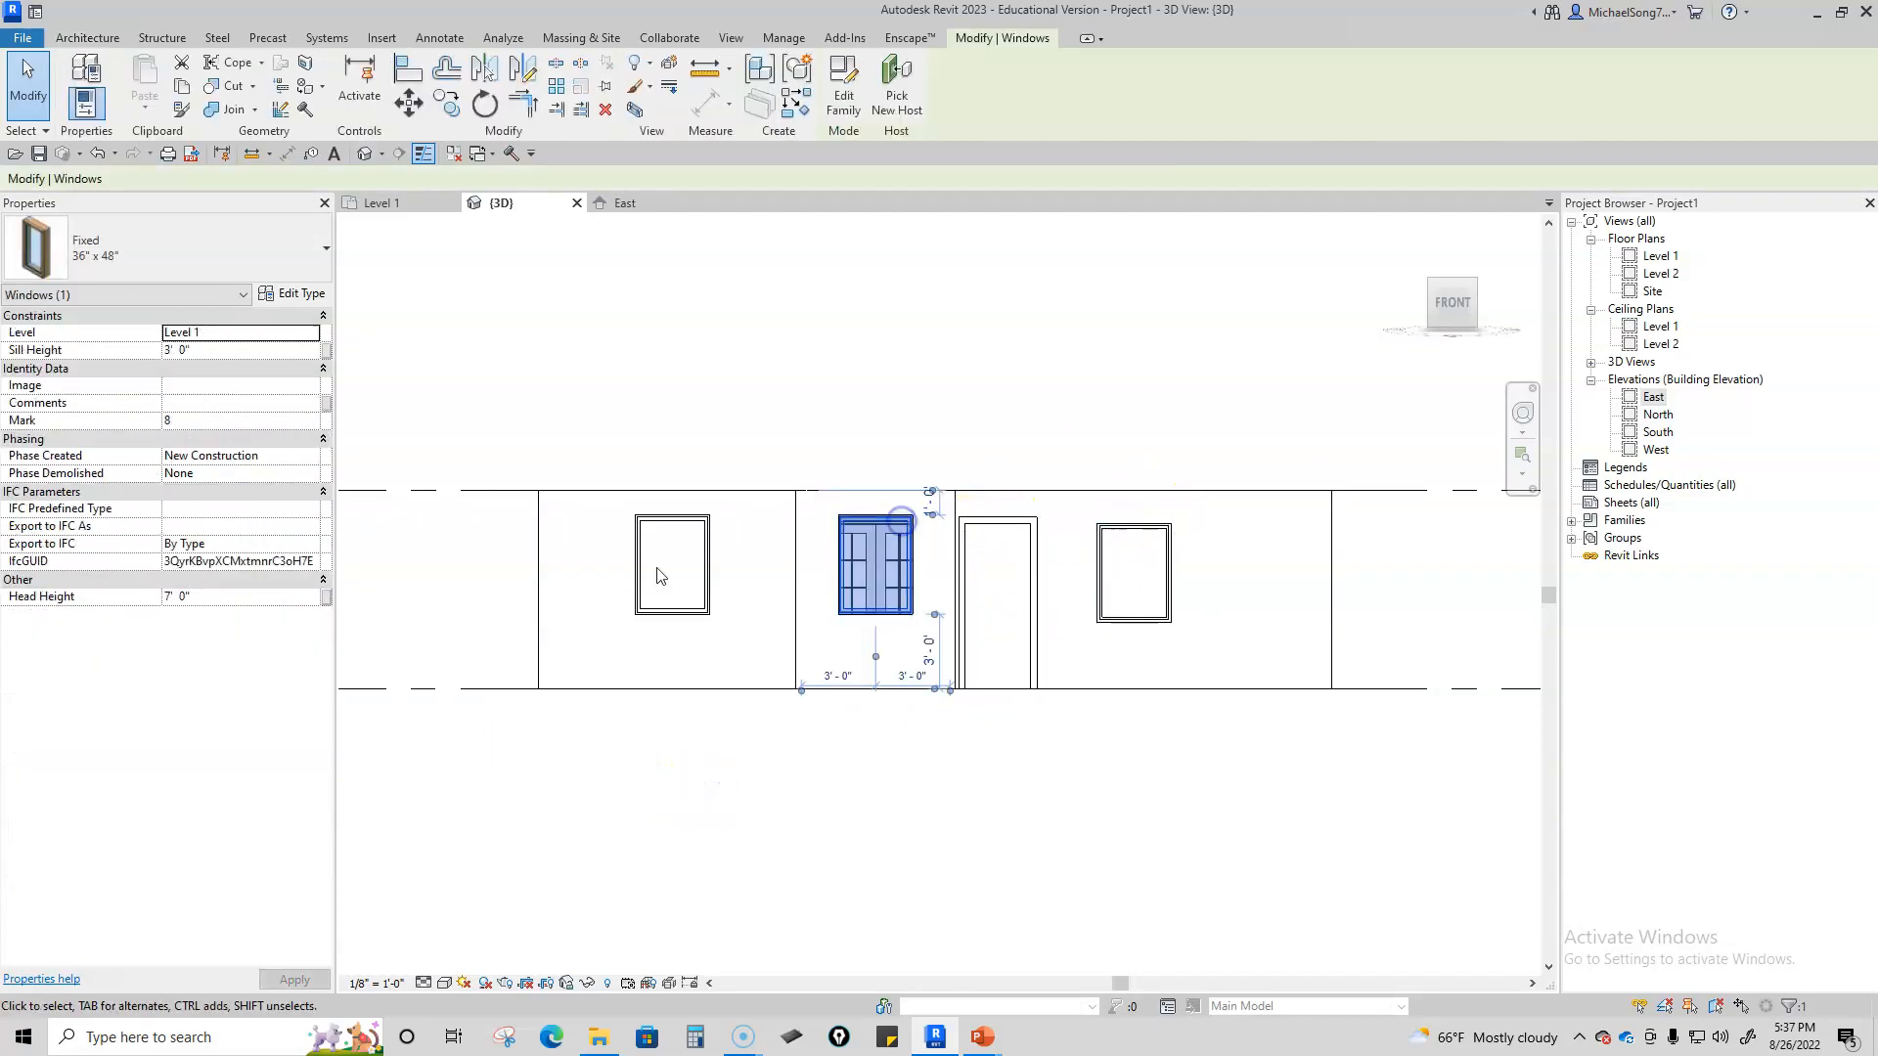
left_click(214, 598)
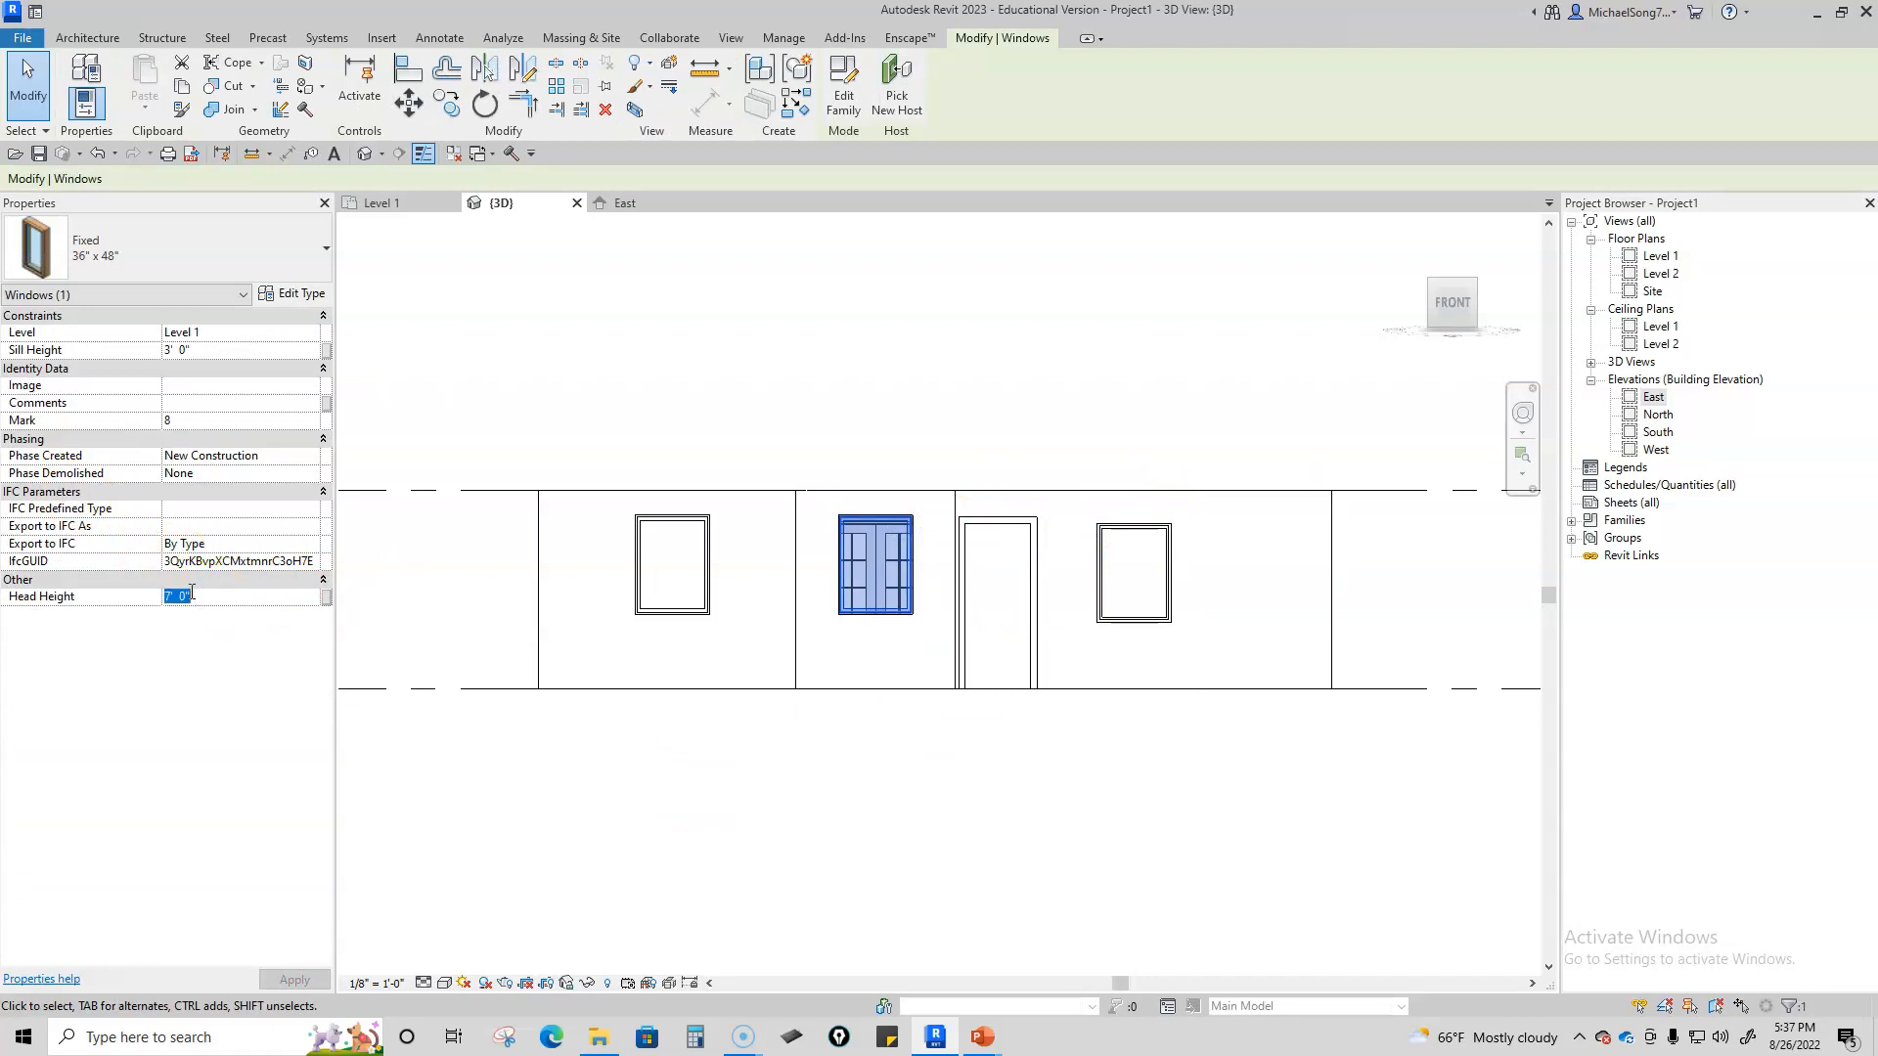
left_click(905, 884)
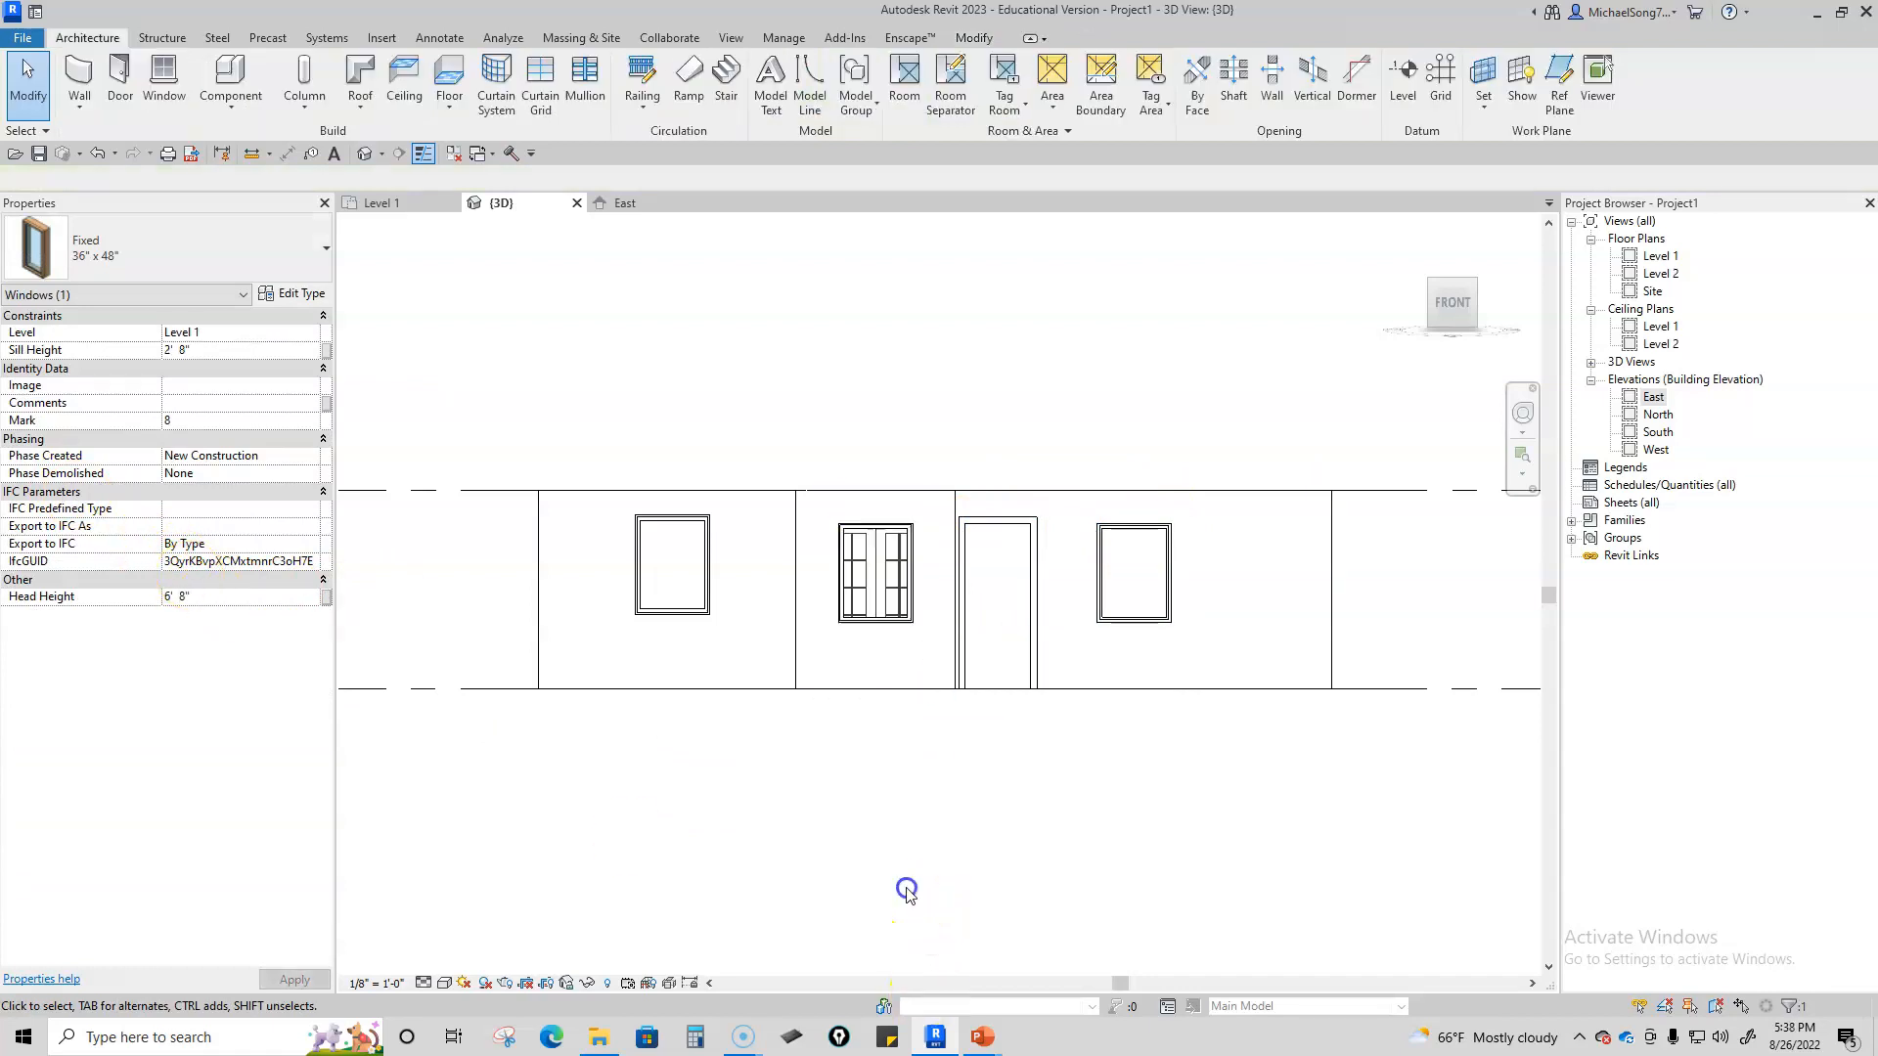
Step: Set the head height of the westernmost window on the front facade to 6' 8" and return to an angled 3D overview
left_click(631, 612)
left_click(222, 603)
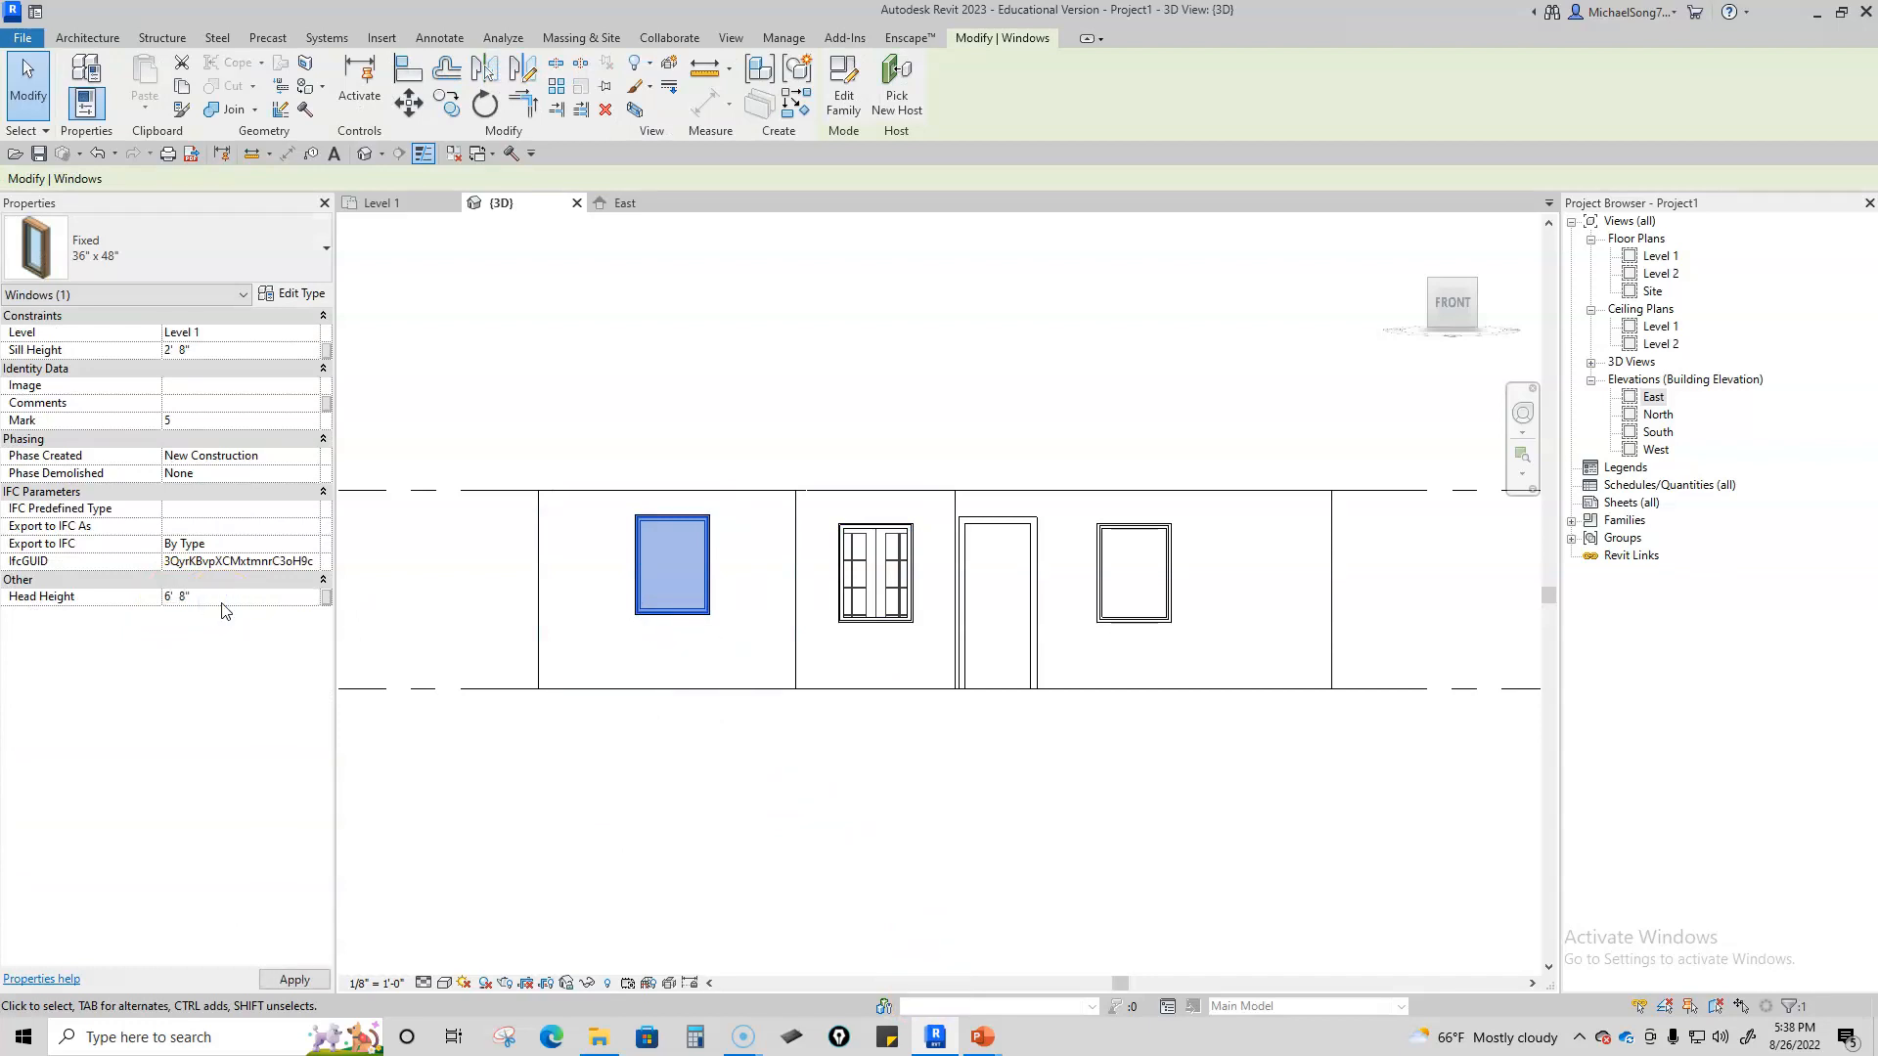
left_click(842, 788)
scroll(804, 669, "down", 3)
middle_click_drag(810, 701, 893, 805, "shift")
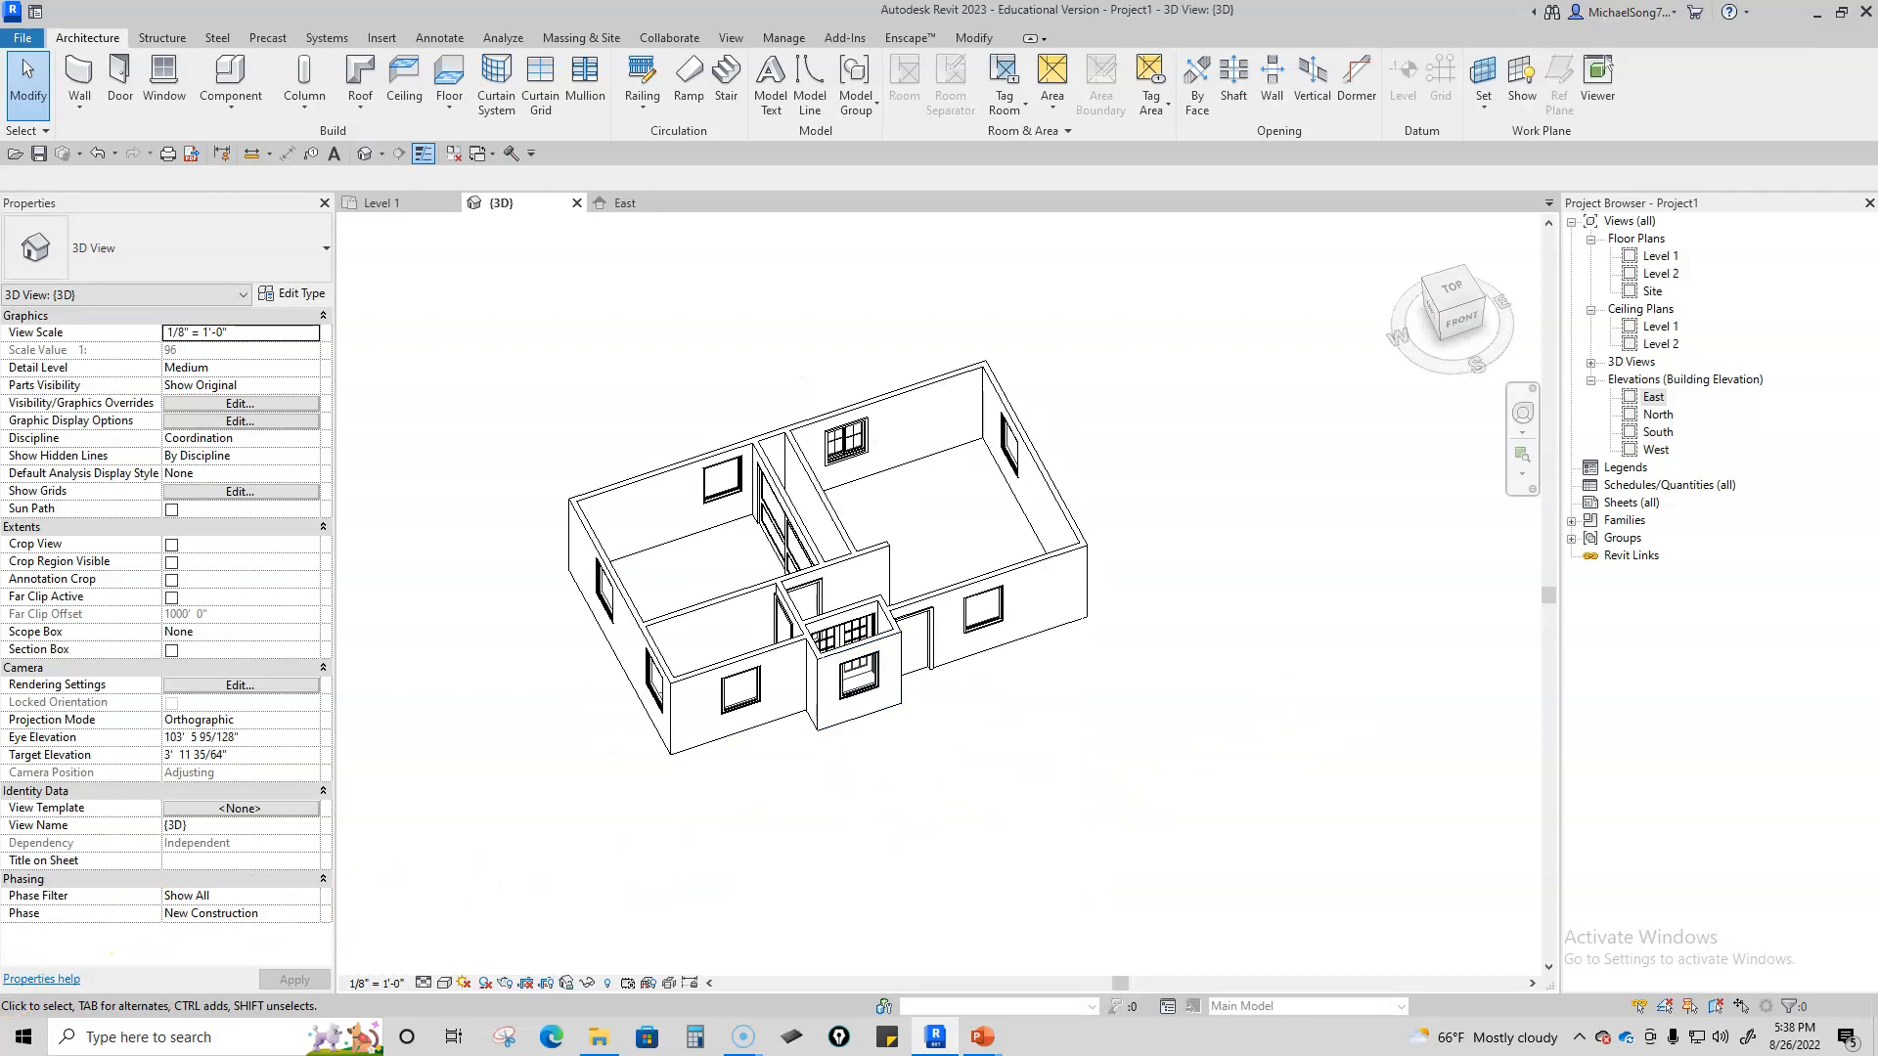